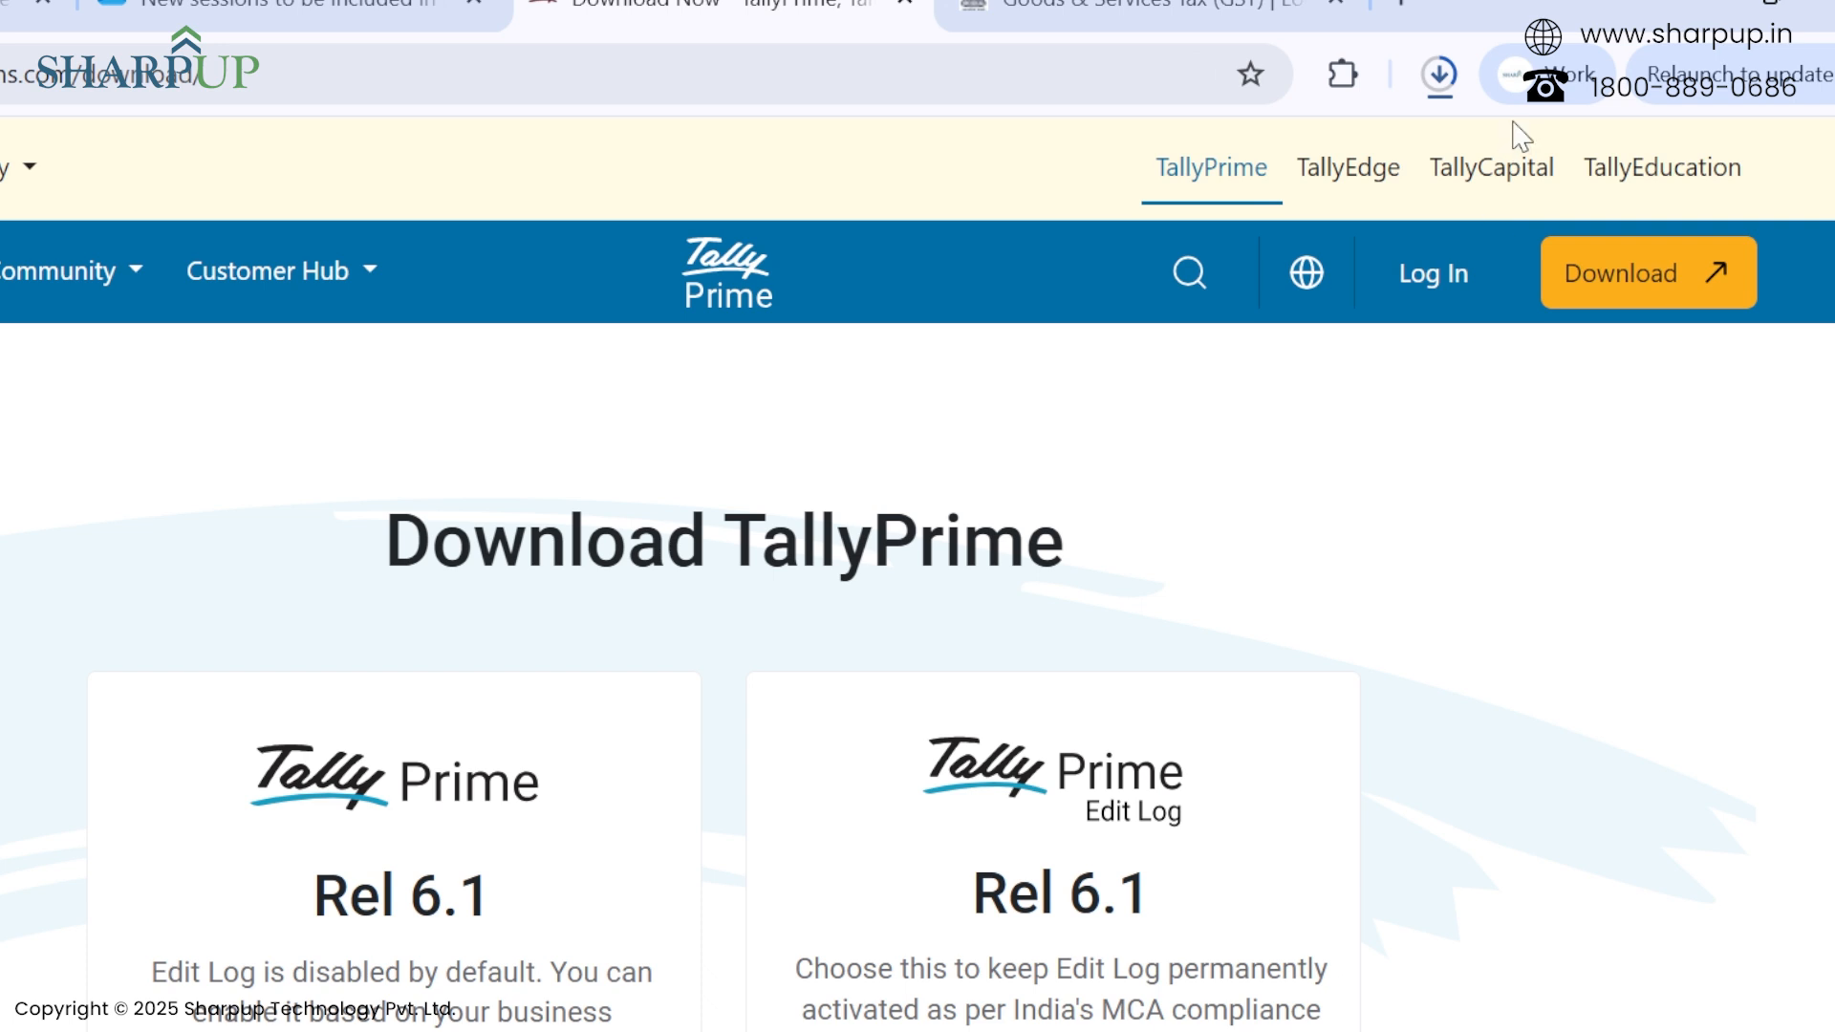
click(1439, 76)
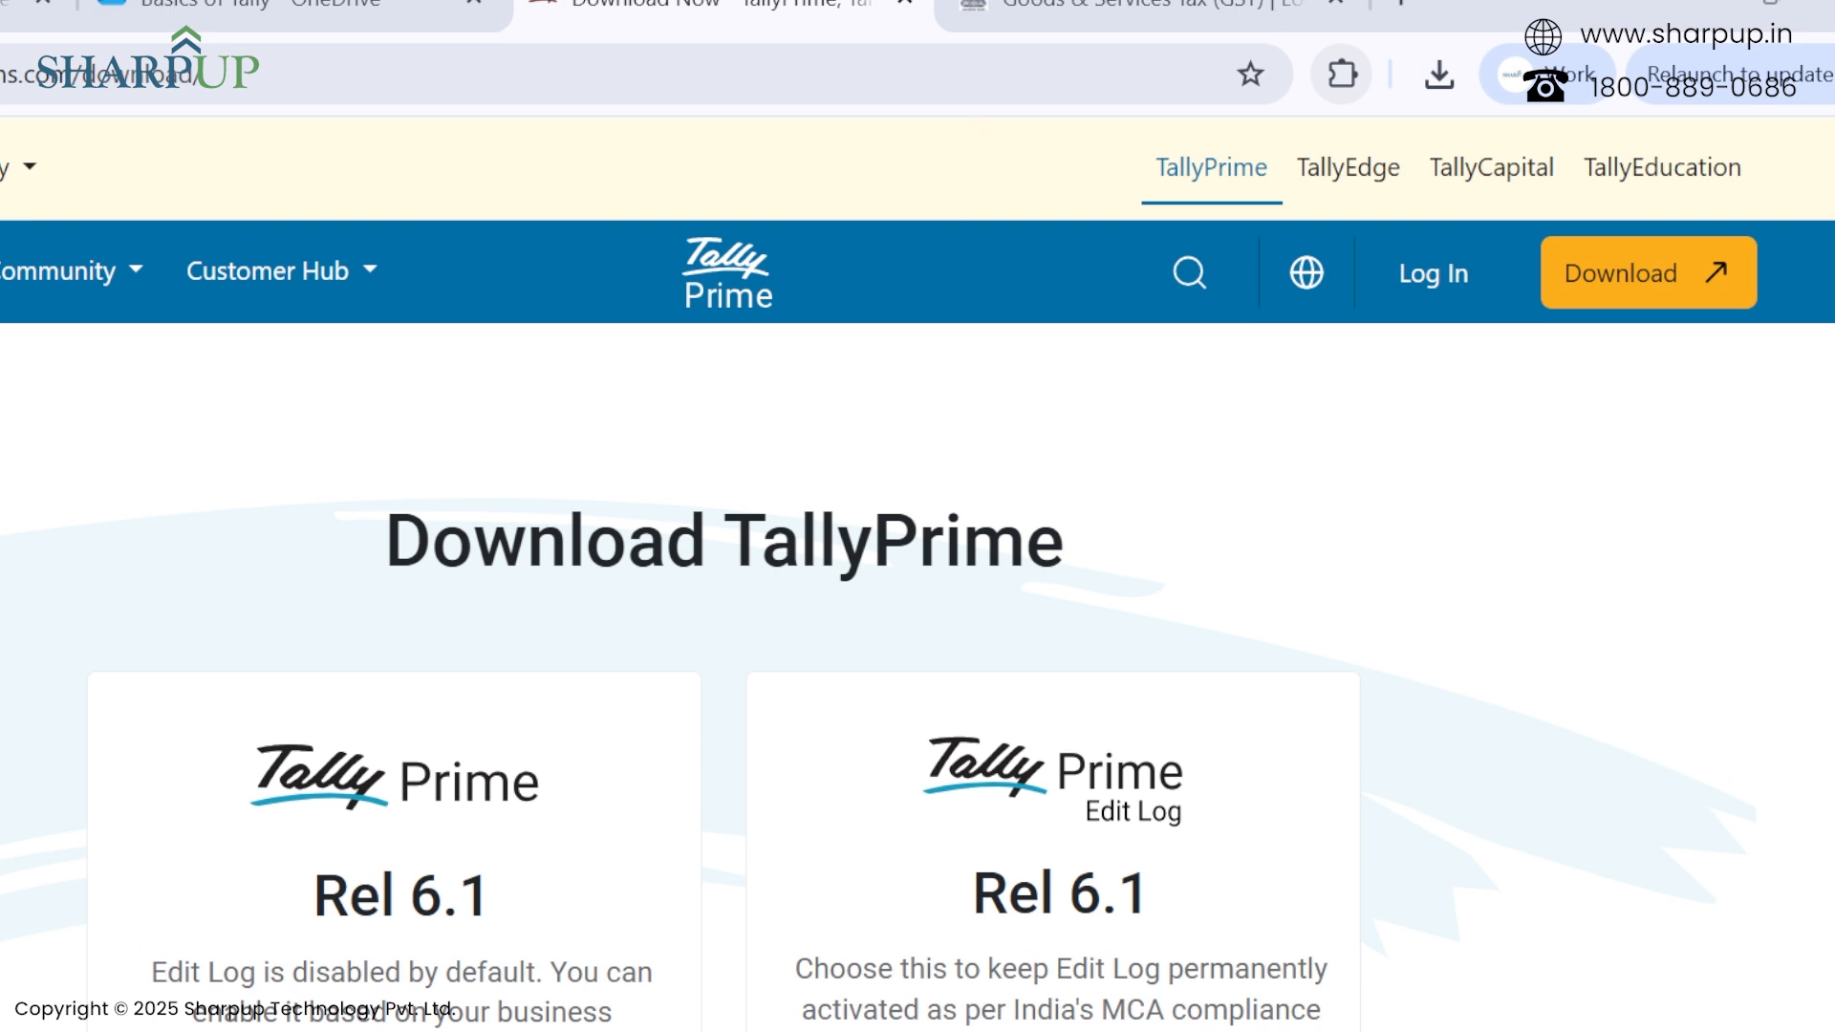
click(616, 976)
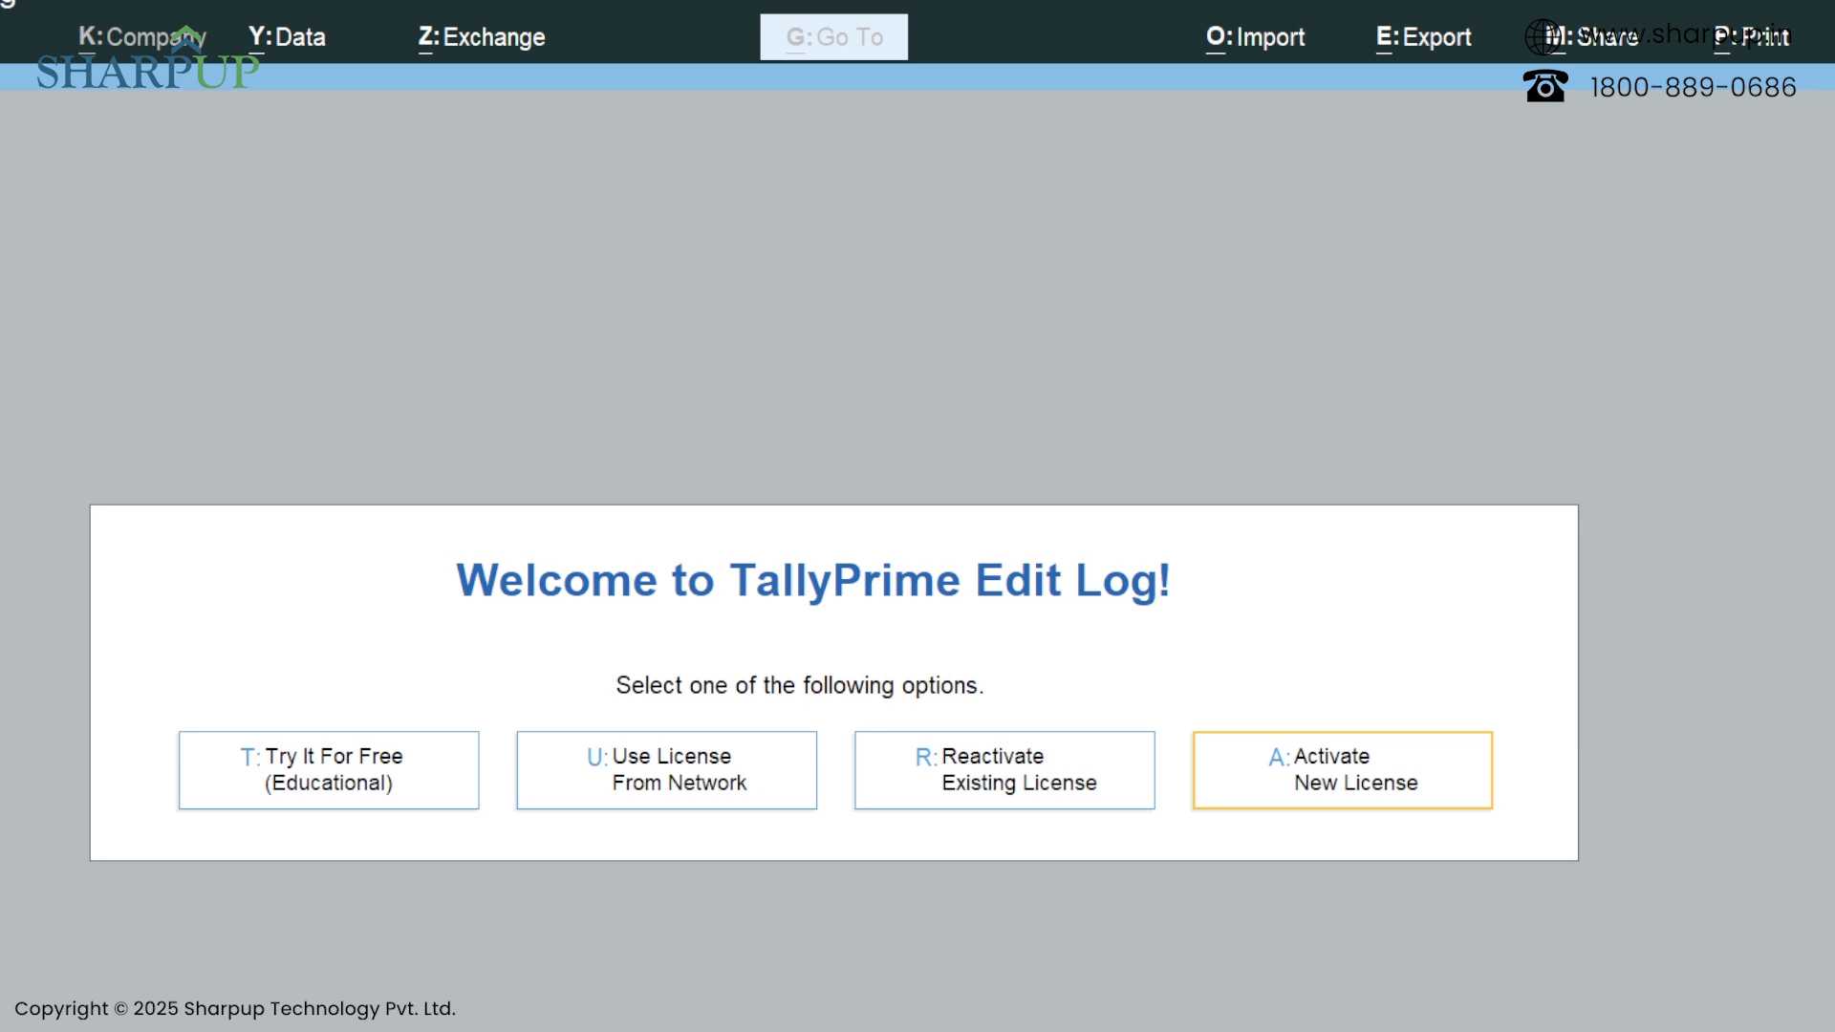
Go through the license options offered on the TallyPrime Edit Log welcome screen.
key(Left)
key(Left)
key(Right)
key(Right)
key(Left)
key(Left)
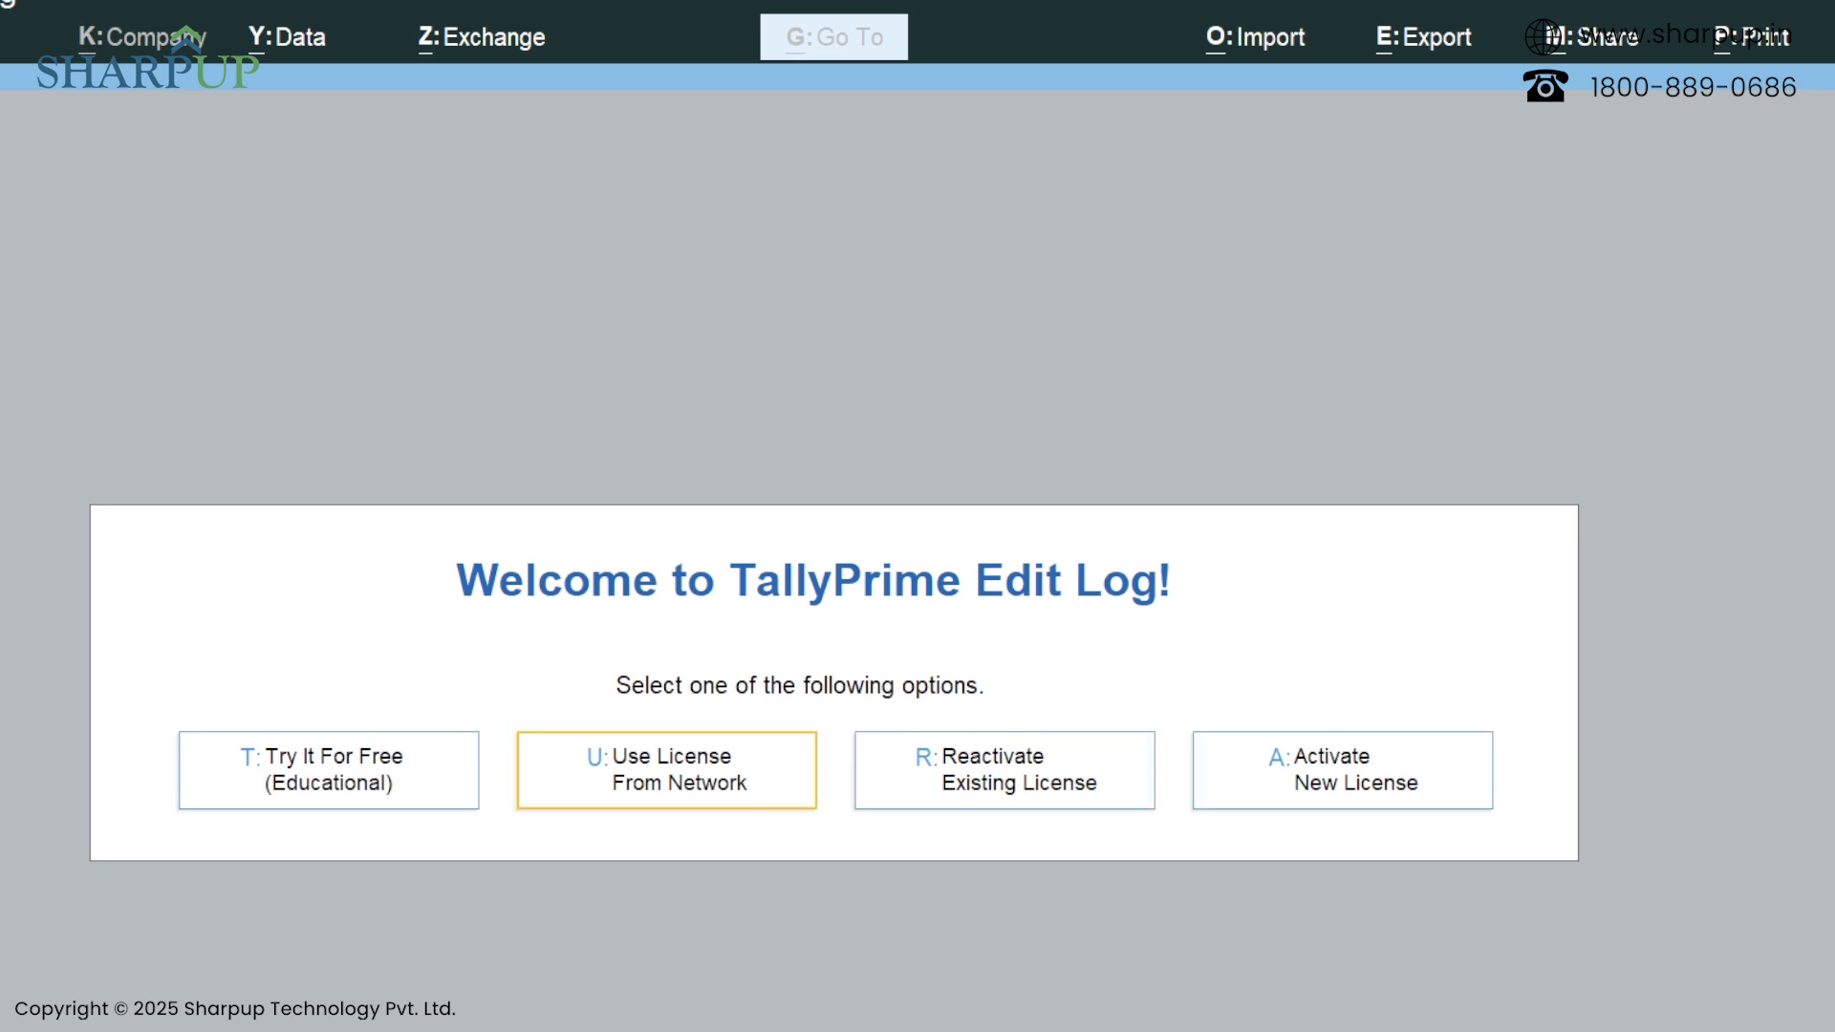
key(Right)
key(Right)
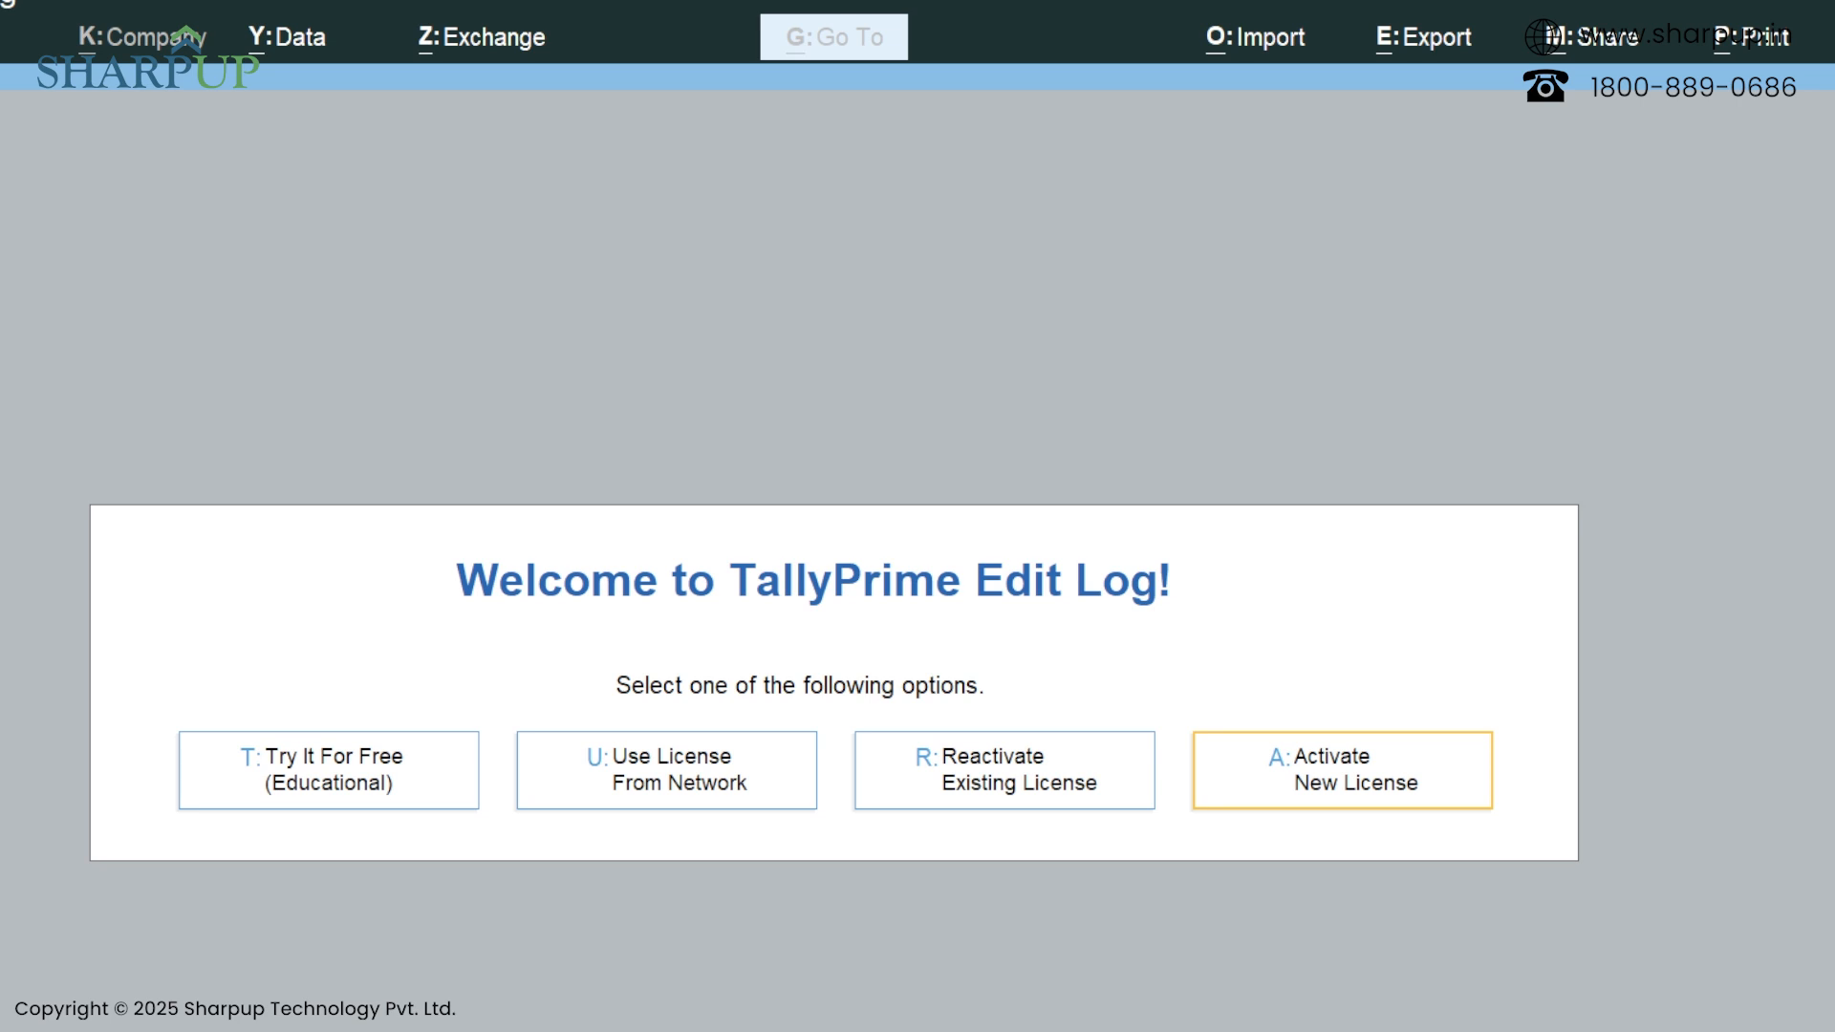
Choose the free Educational mode and start creating a new company.
key(Left)
key(Left)
key(Left)
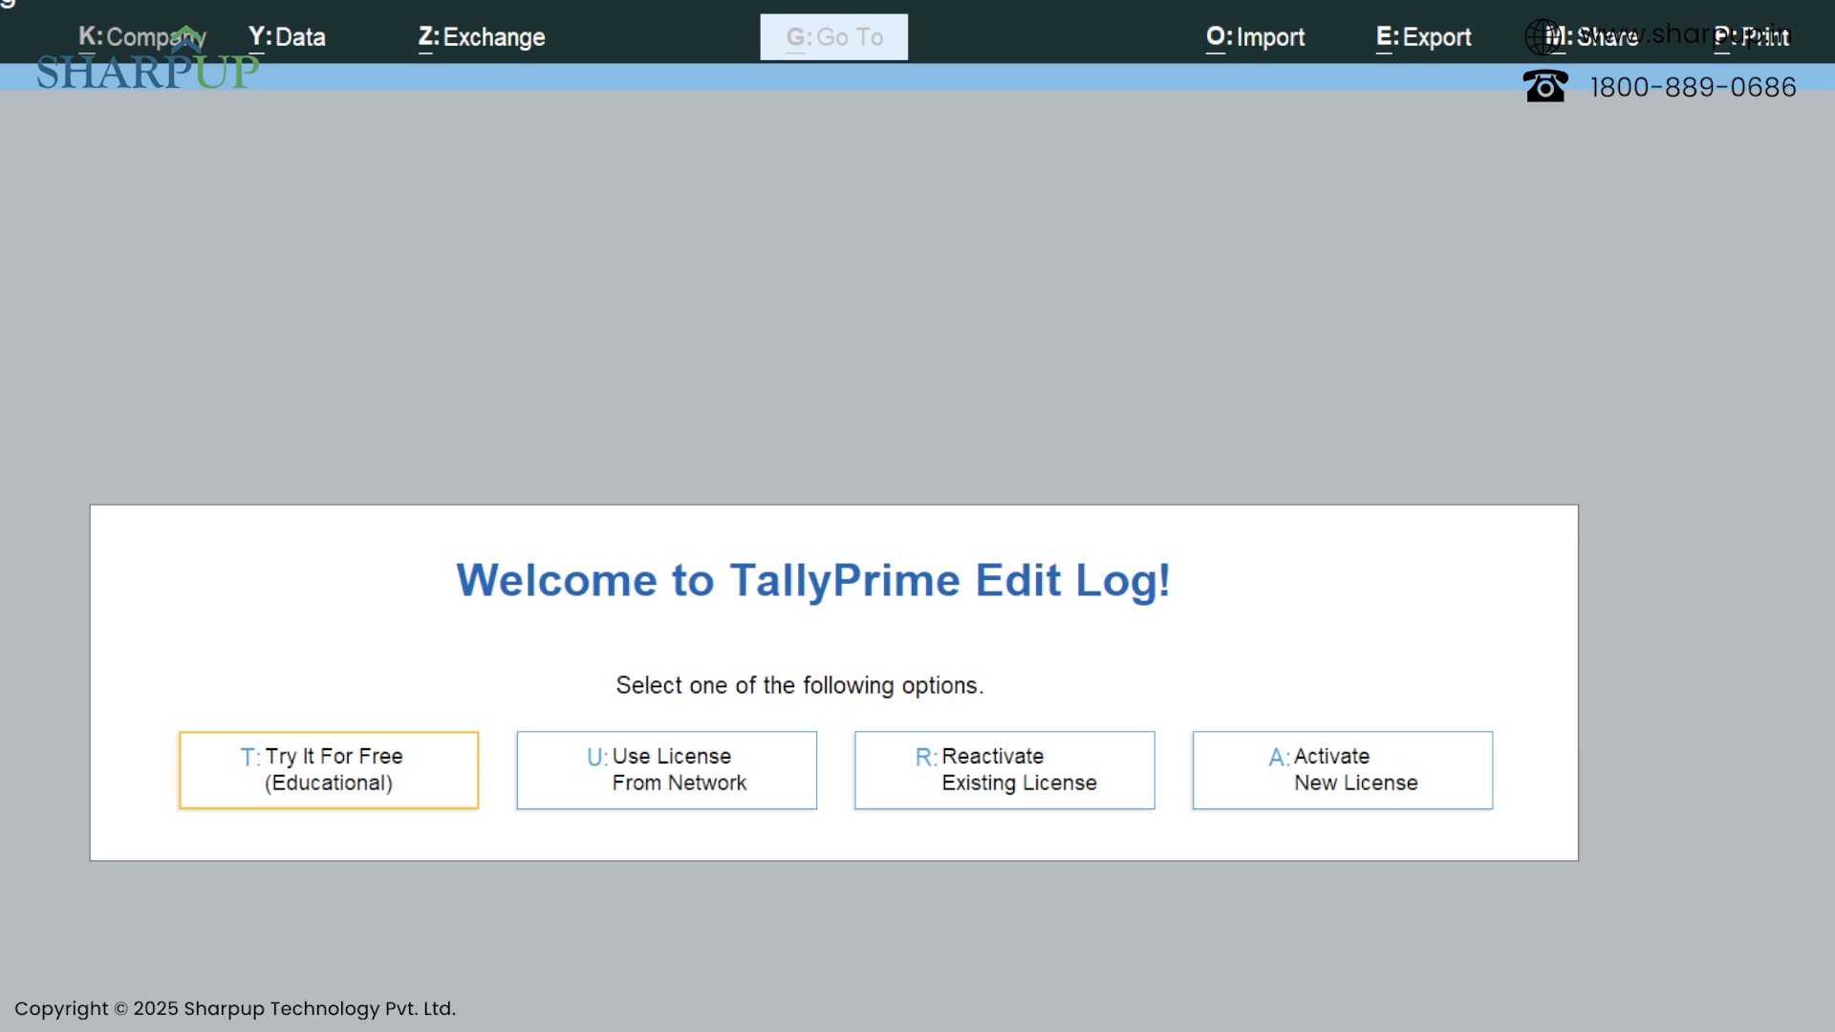
key(Return)
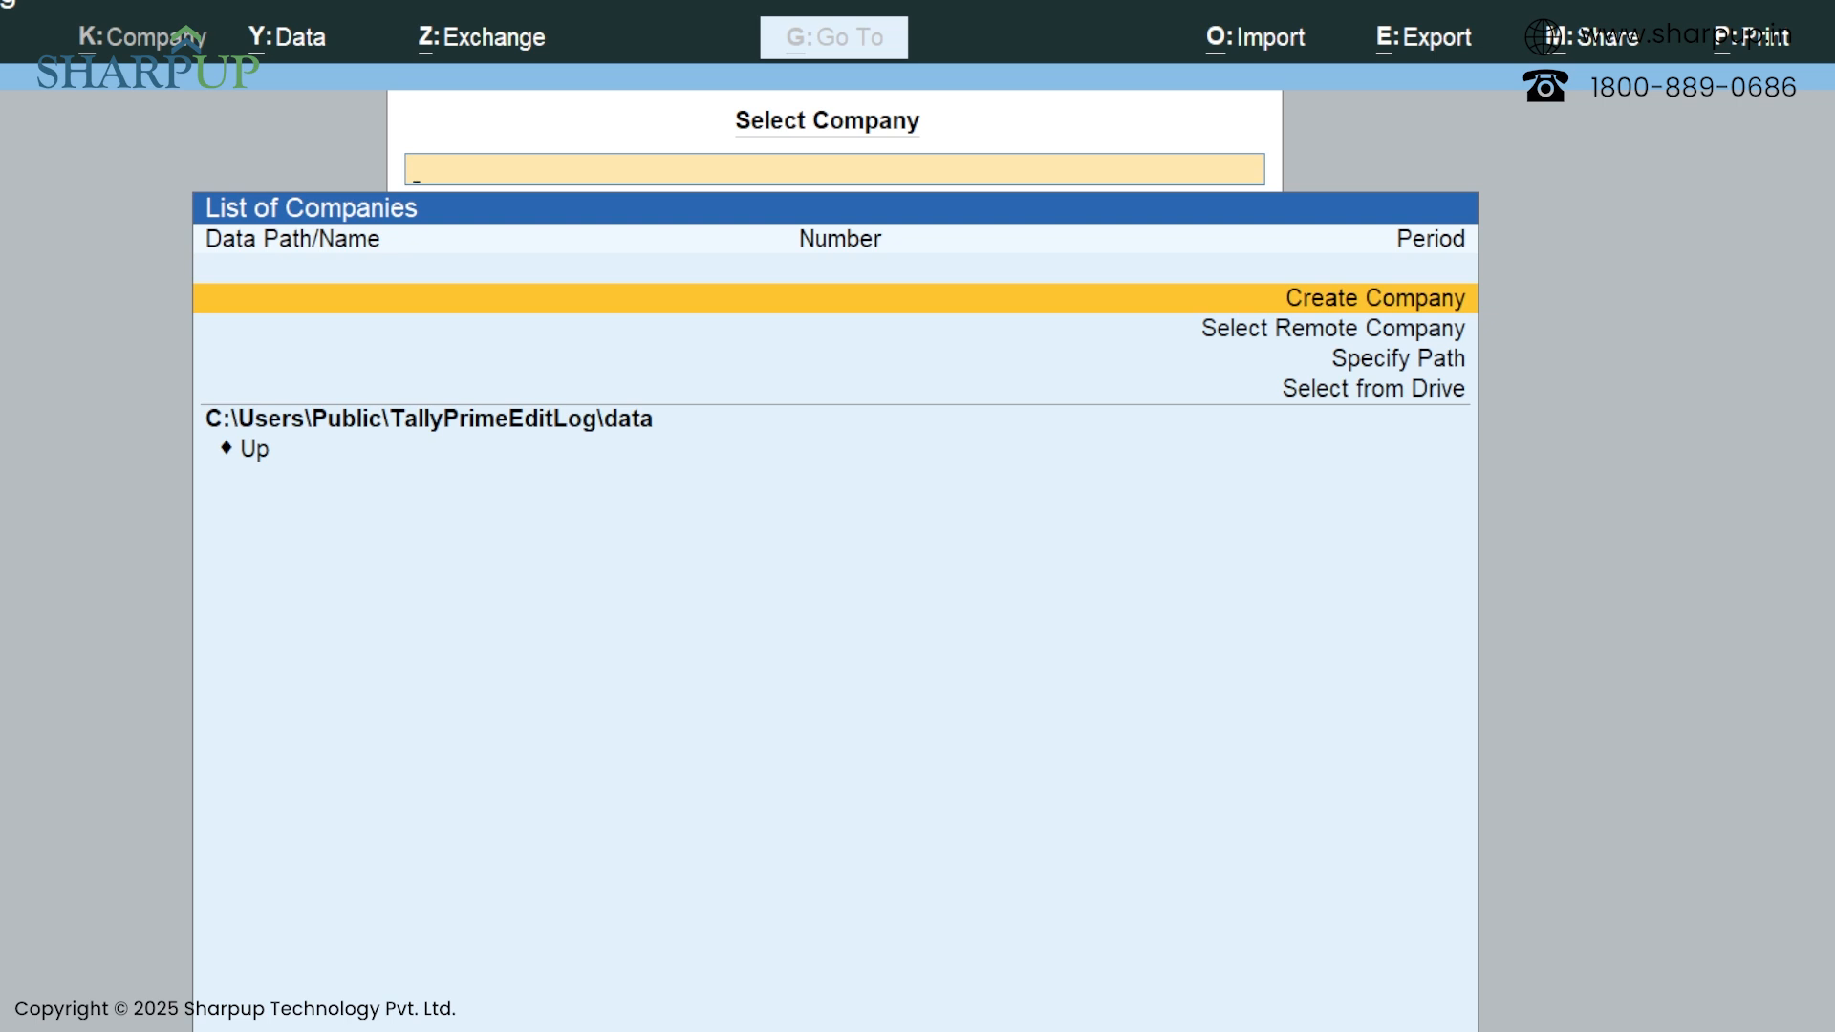
click(1286, 304)
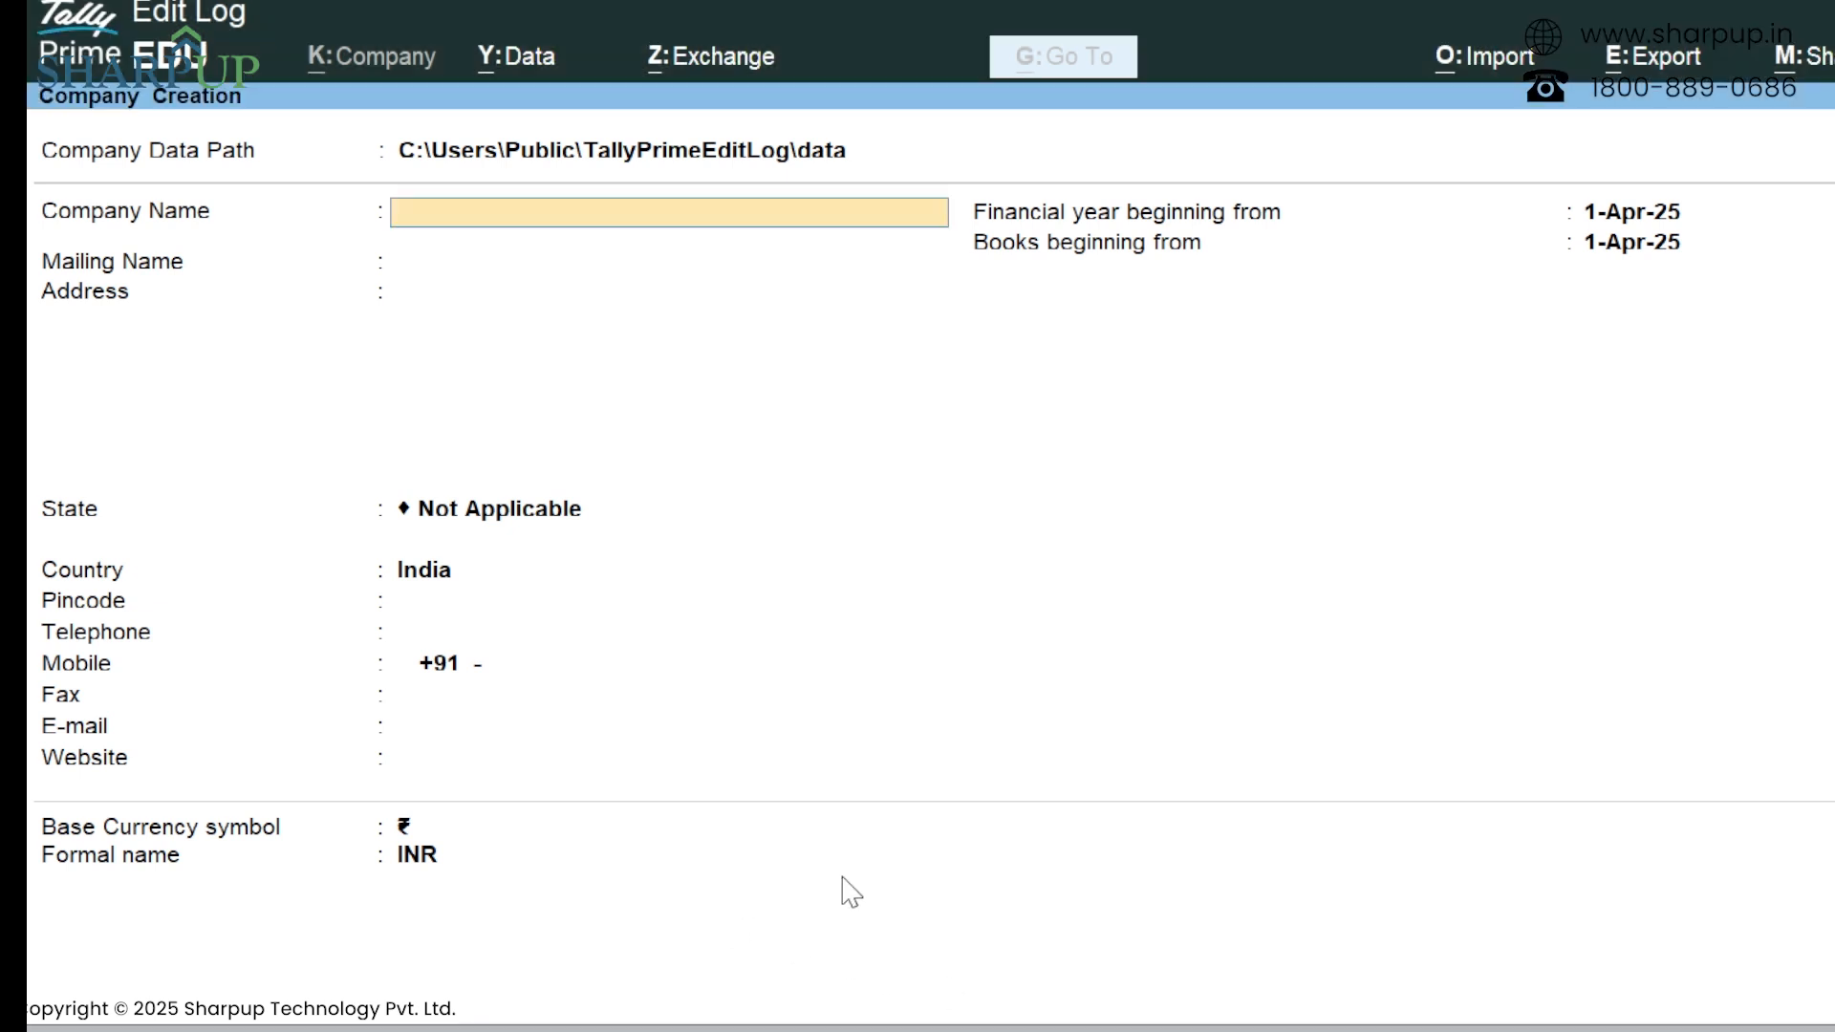
Enter Sharpup Tech Pvt Ltd as the company and mailing name, and fill in the company's address.
text(Sharpup Tech Pvt Ltd)
key(Return)
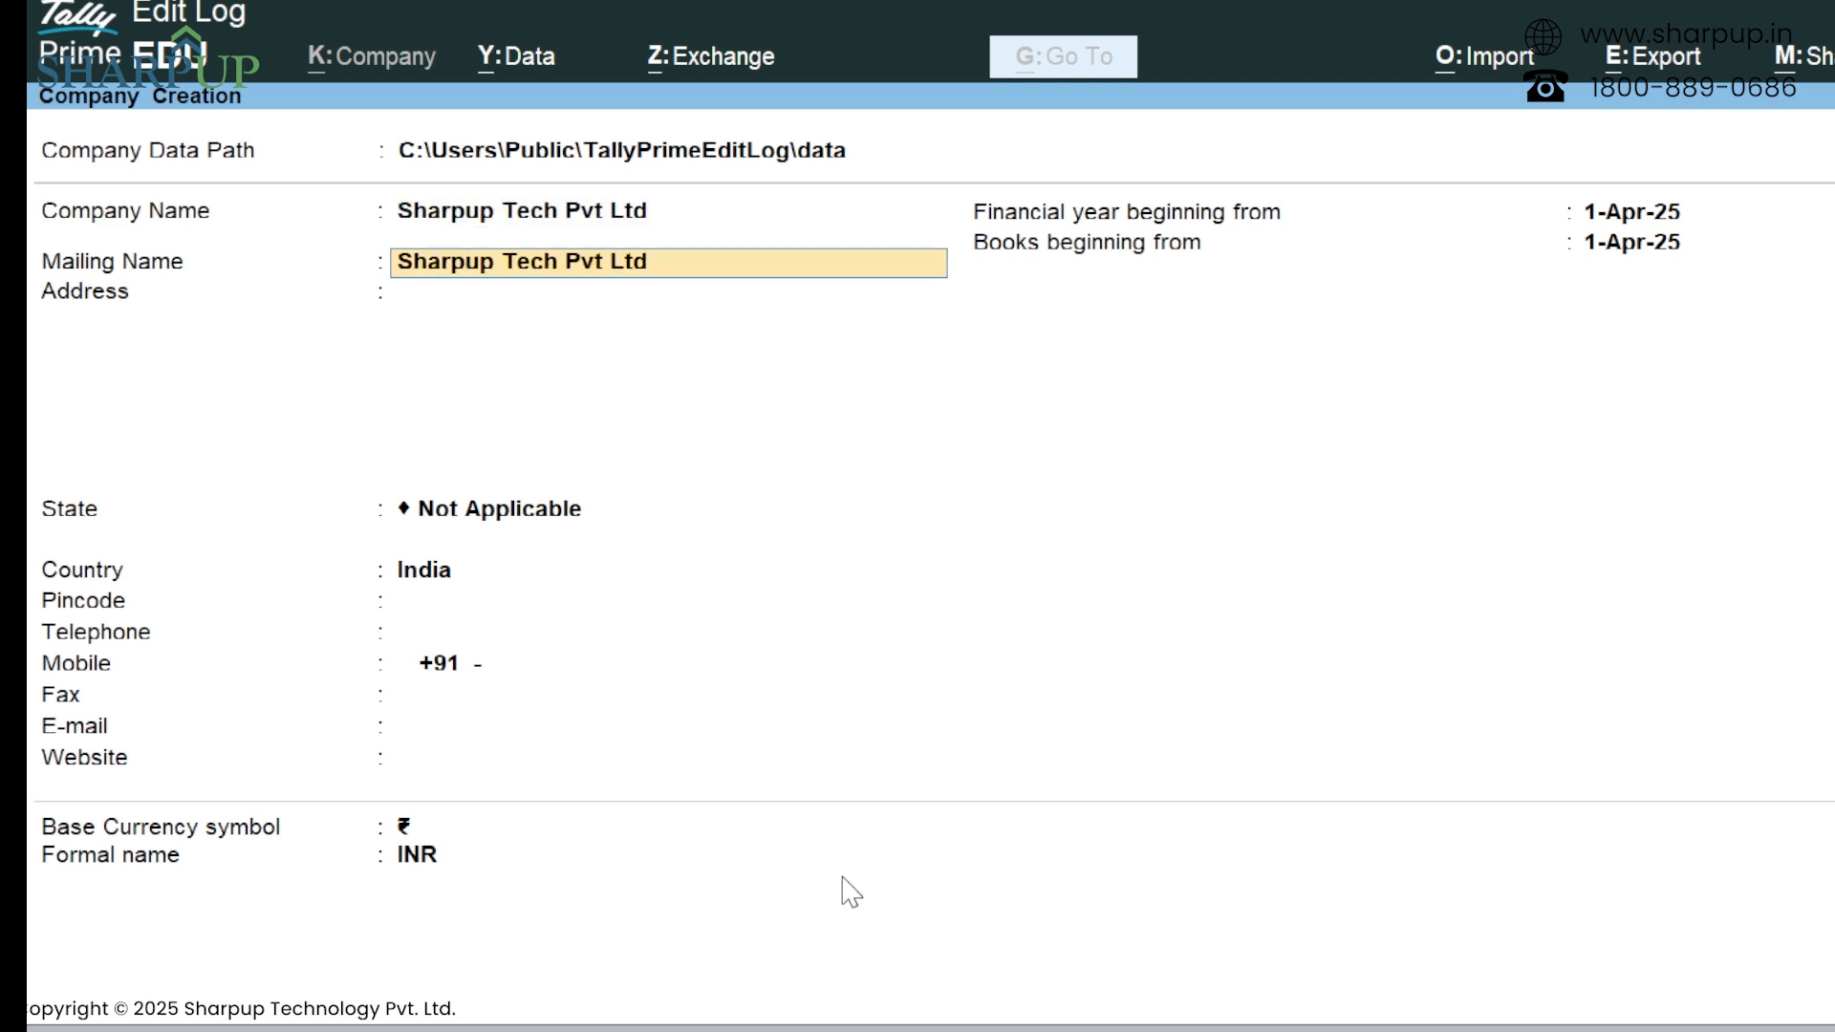
key(Return)
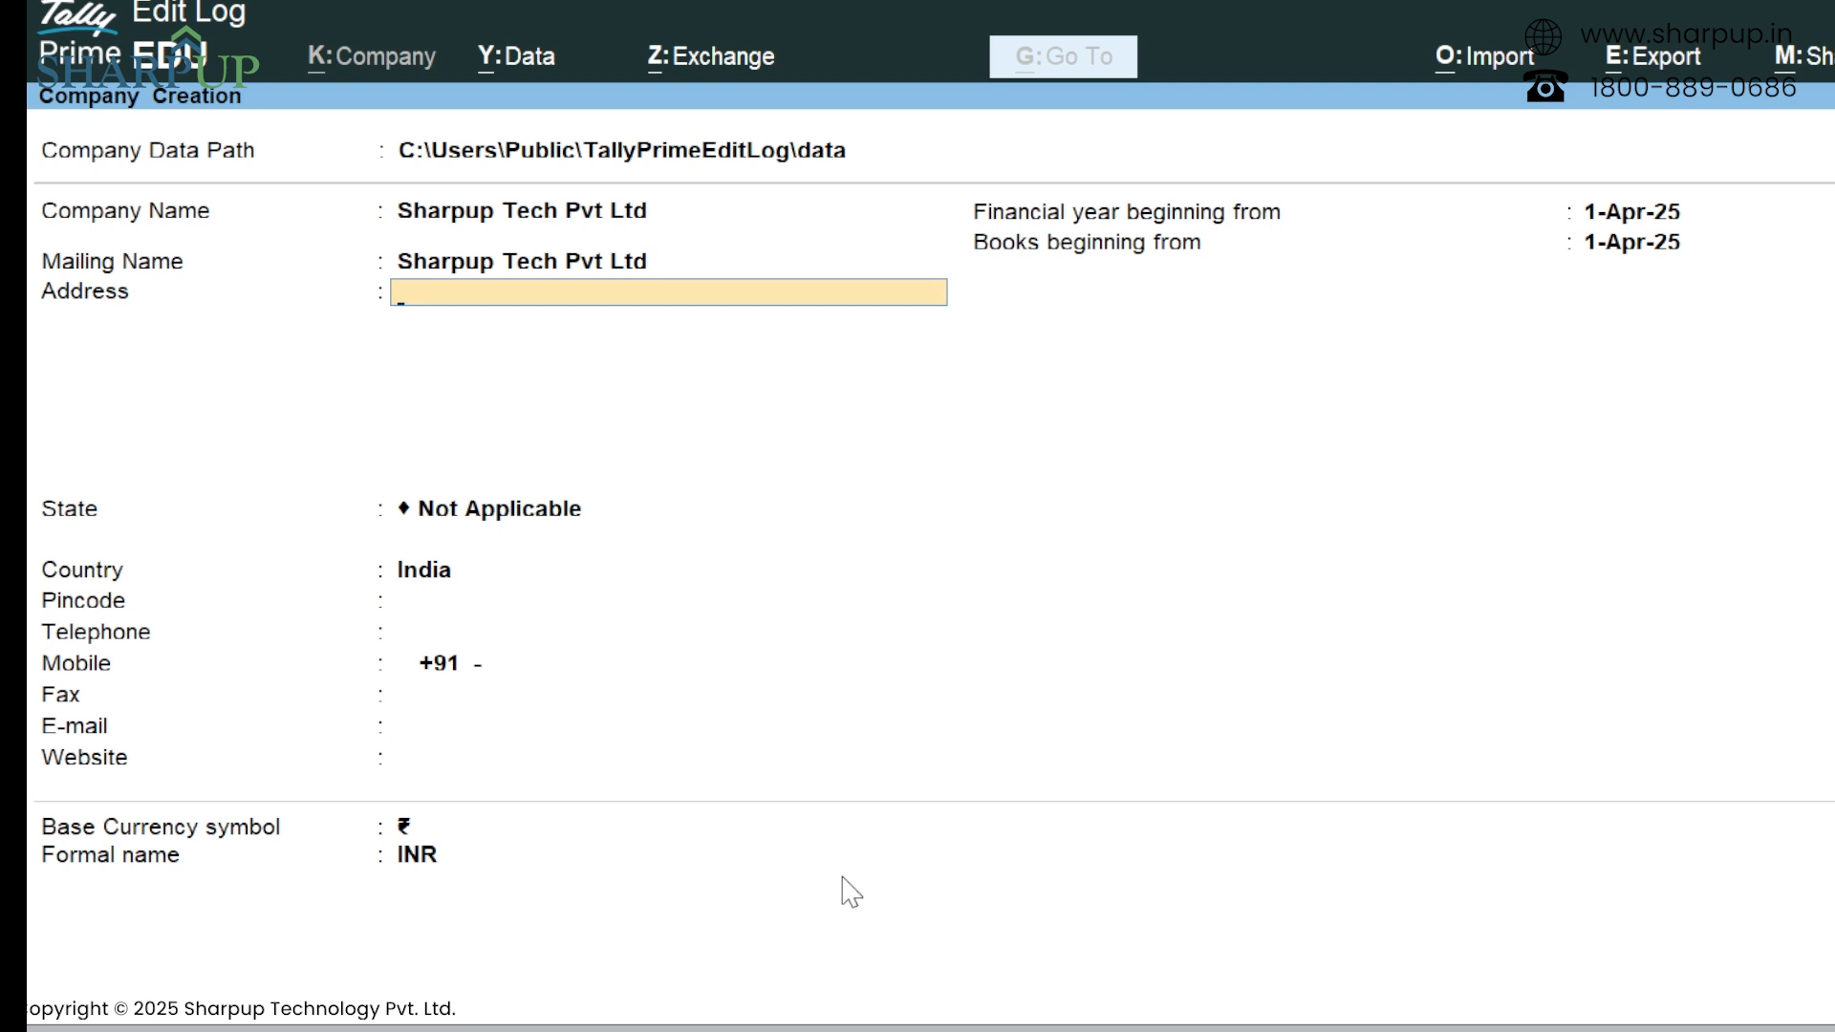
text(West Delhi)
key(Return)
key(Return)
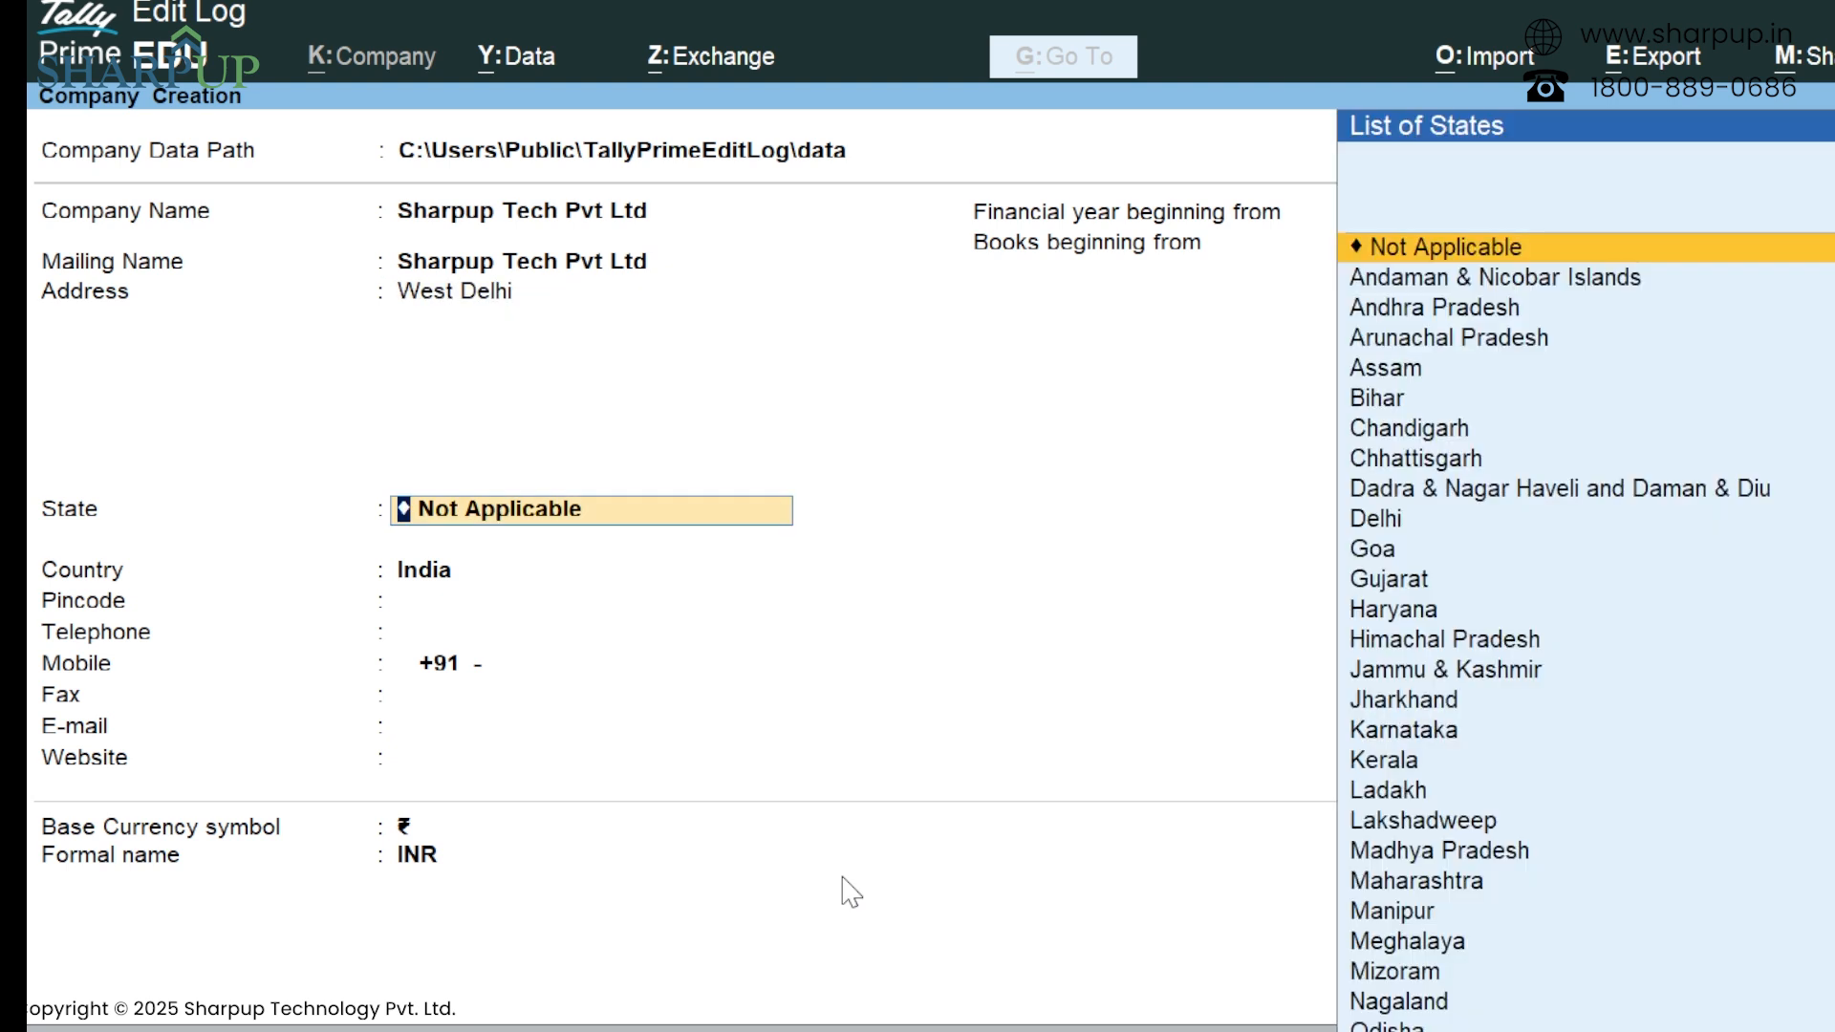
Set the company's state to Delhi and enter its postal code.
text(De)
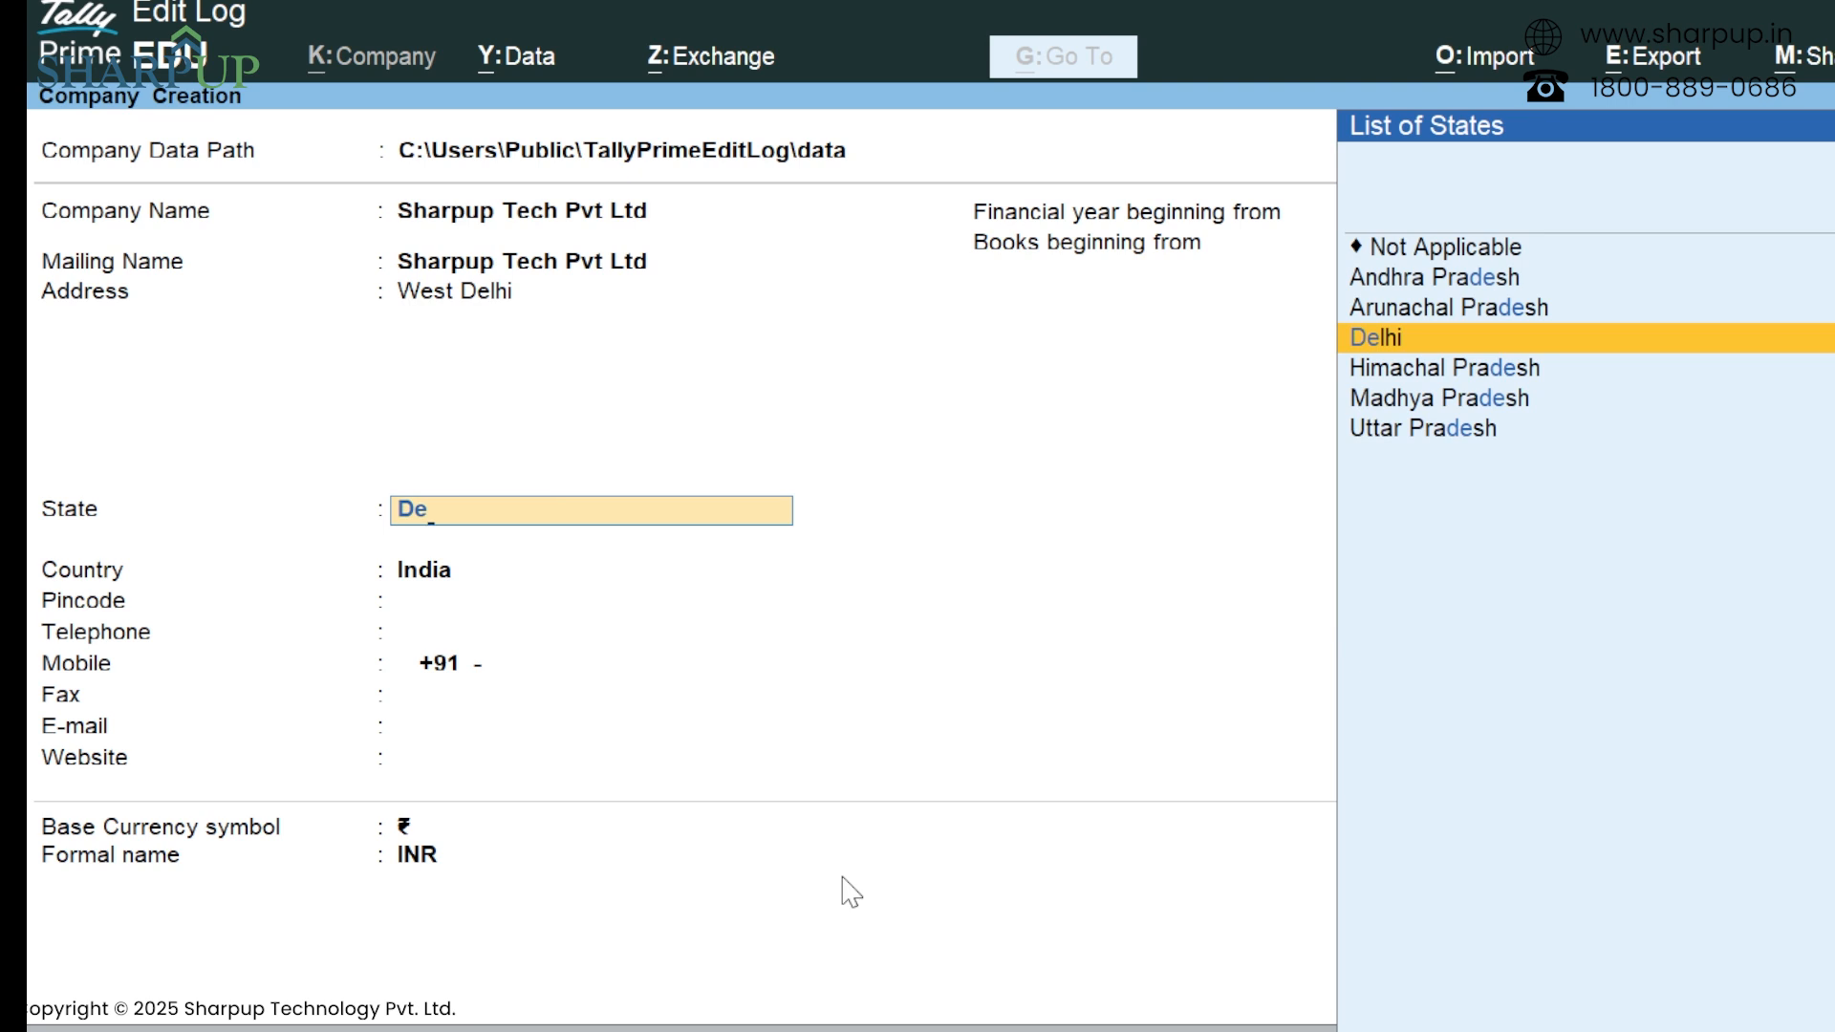
key(Return)
text(110058)
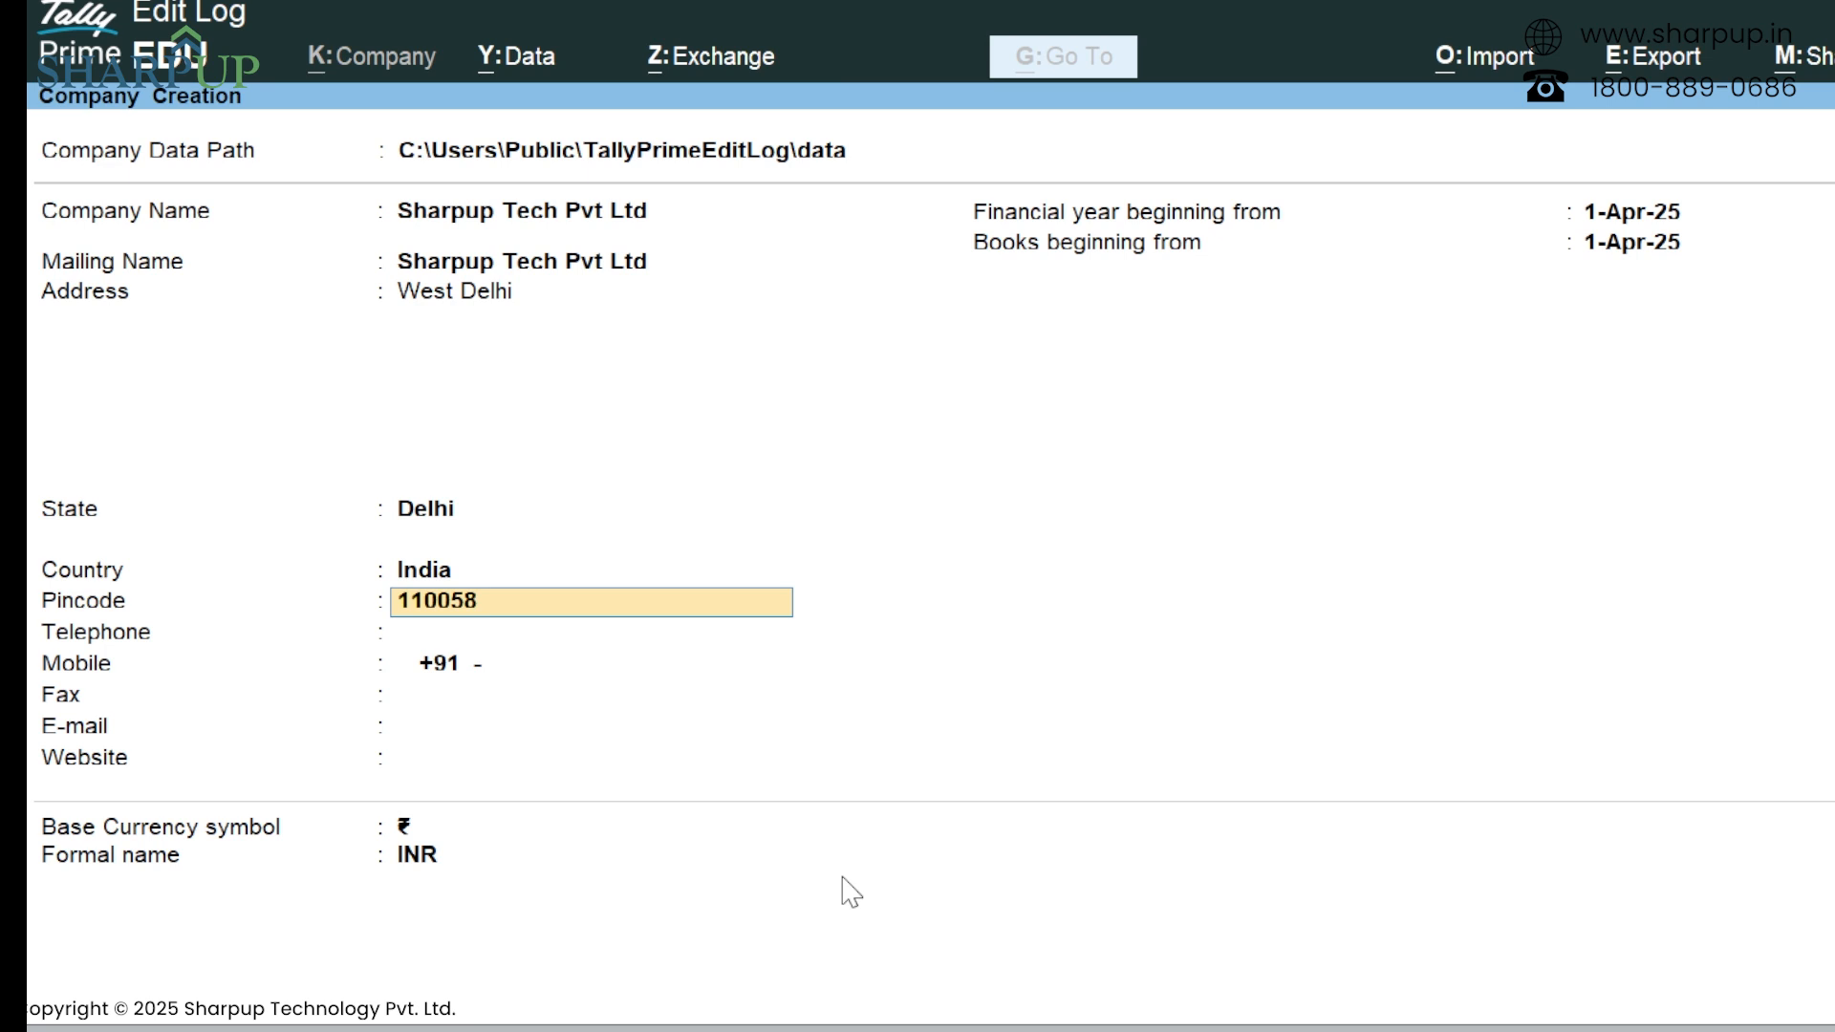
key(Return)
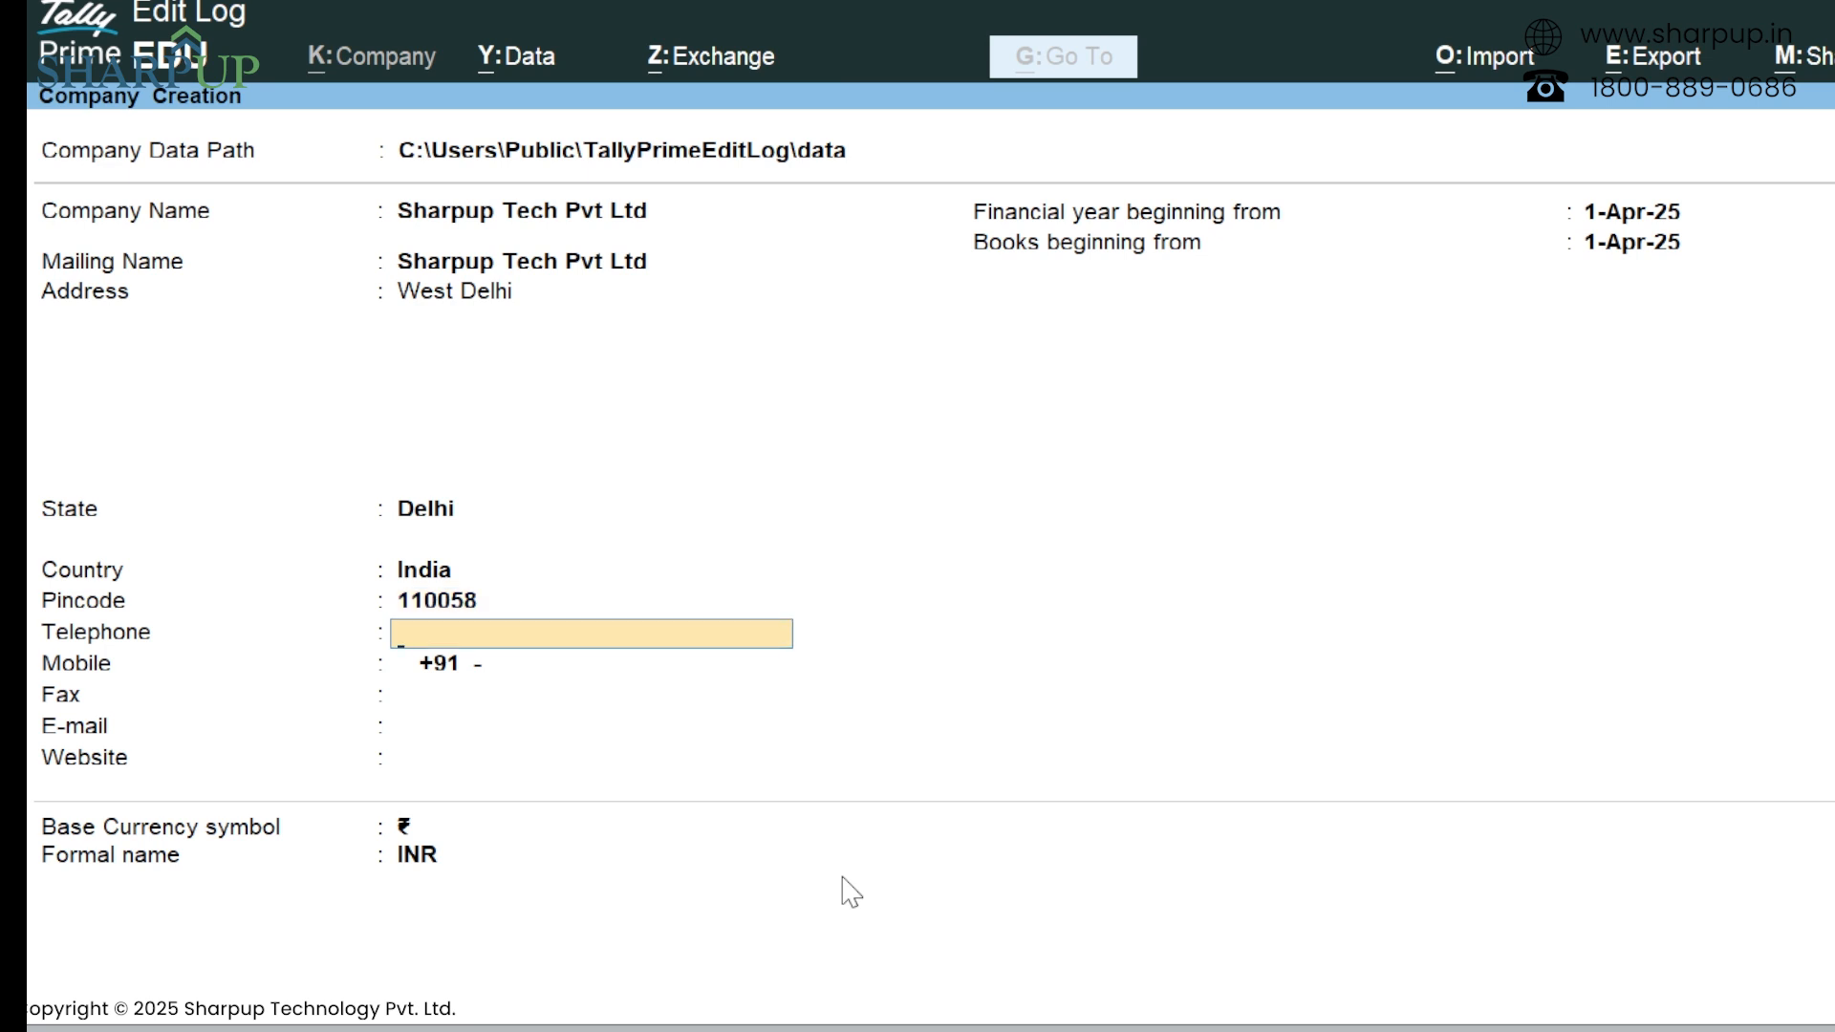
Fill in the company's telephone and mobile numbers, leaving the fax number blank.
text(999999999999)
key(Return)
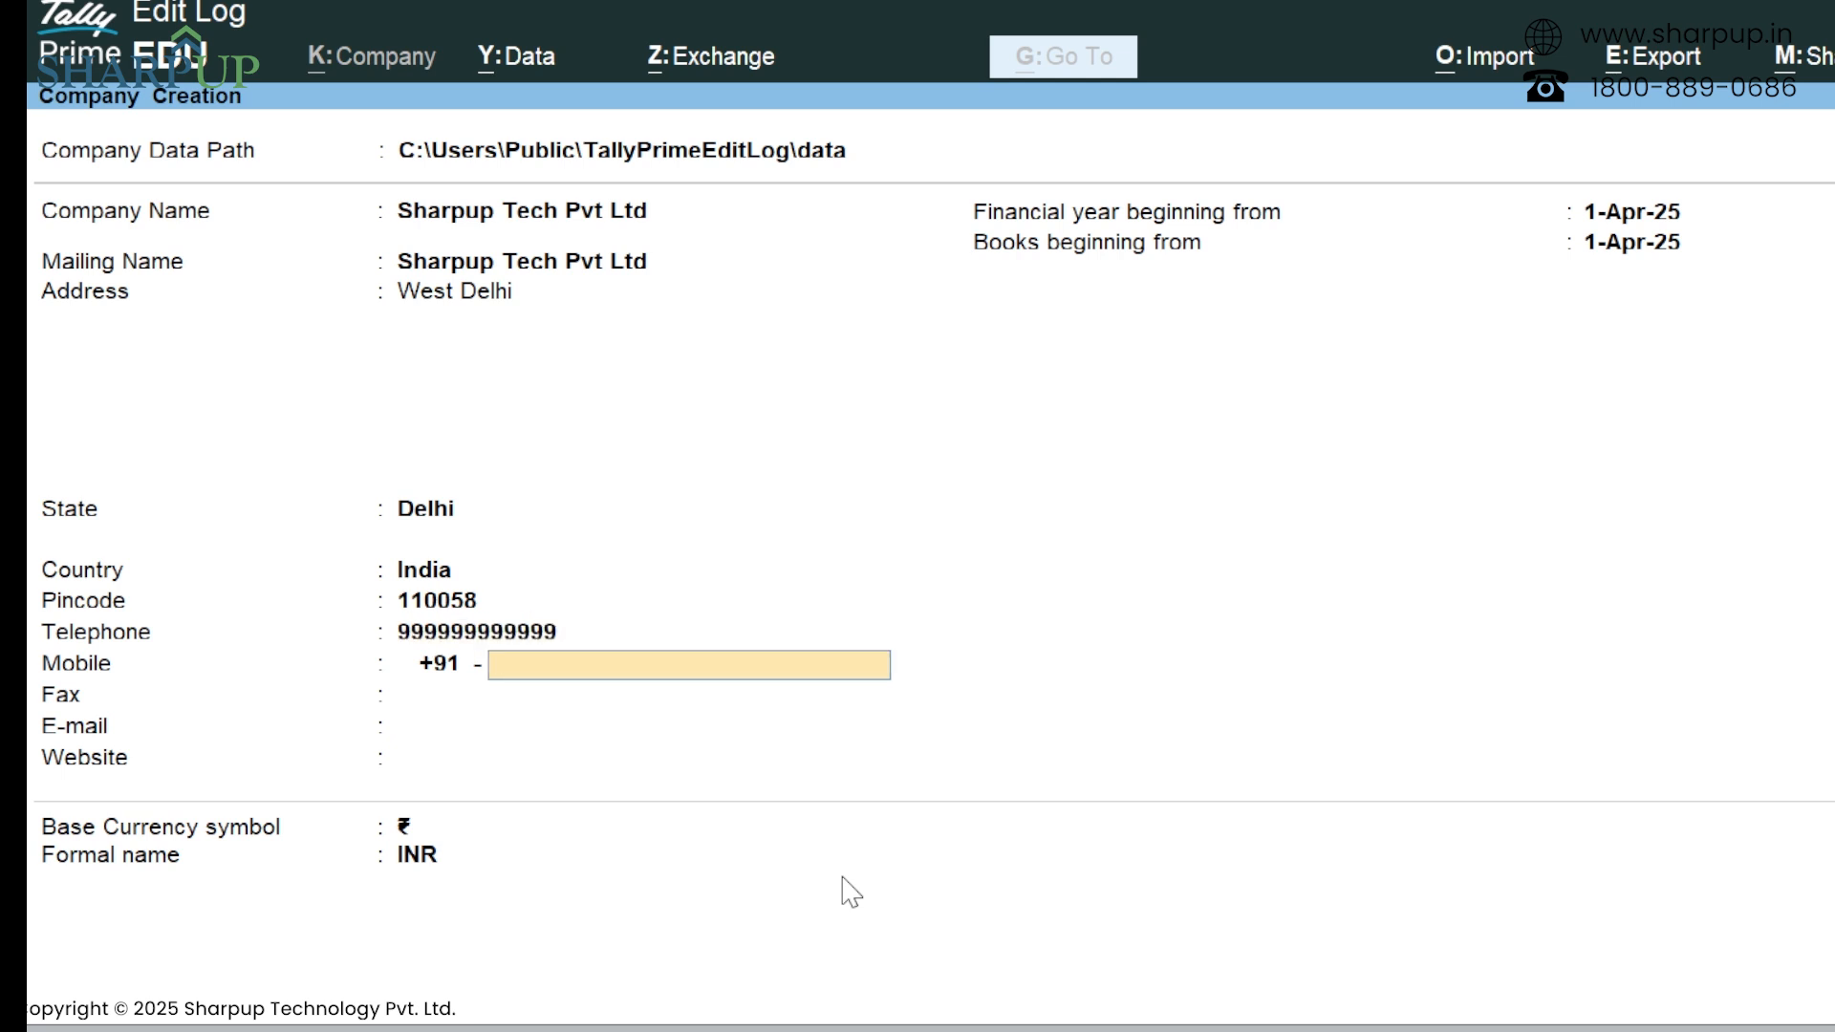
text(9)
text(999999)
key(Return)
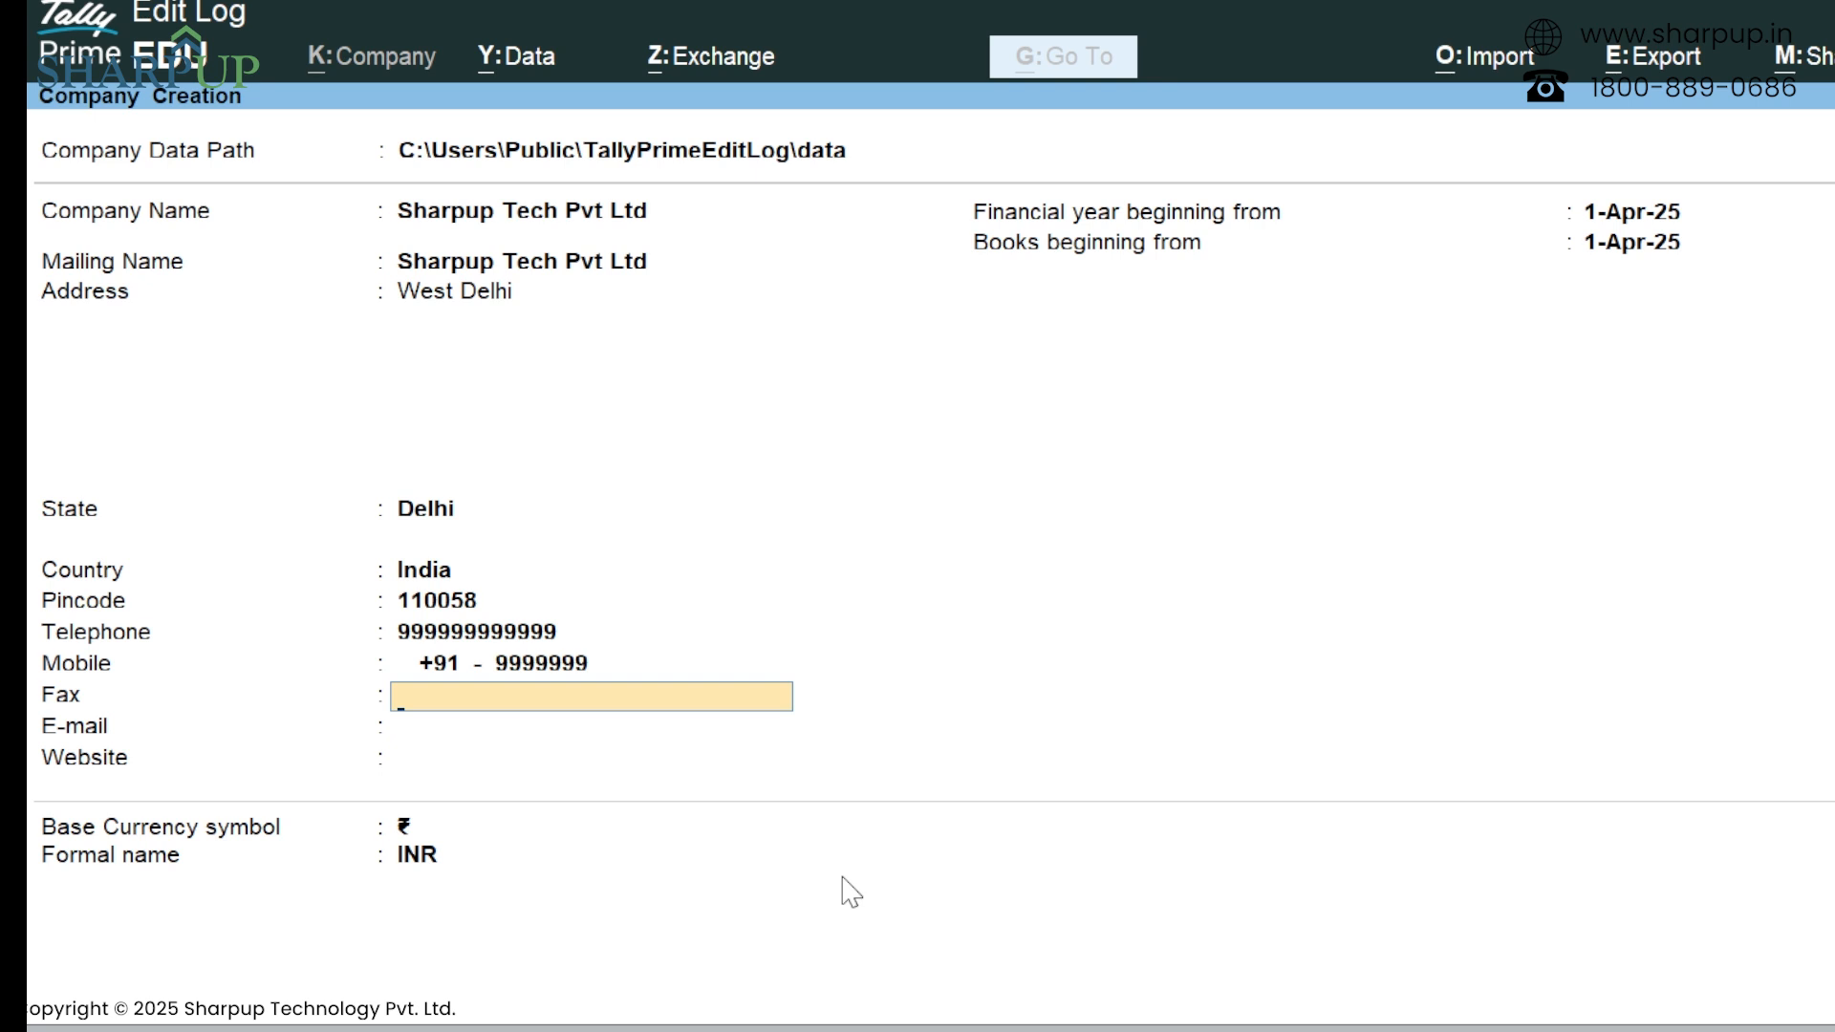
key(Return)
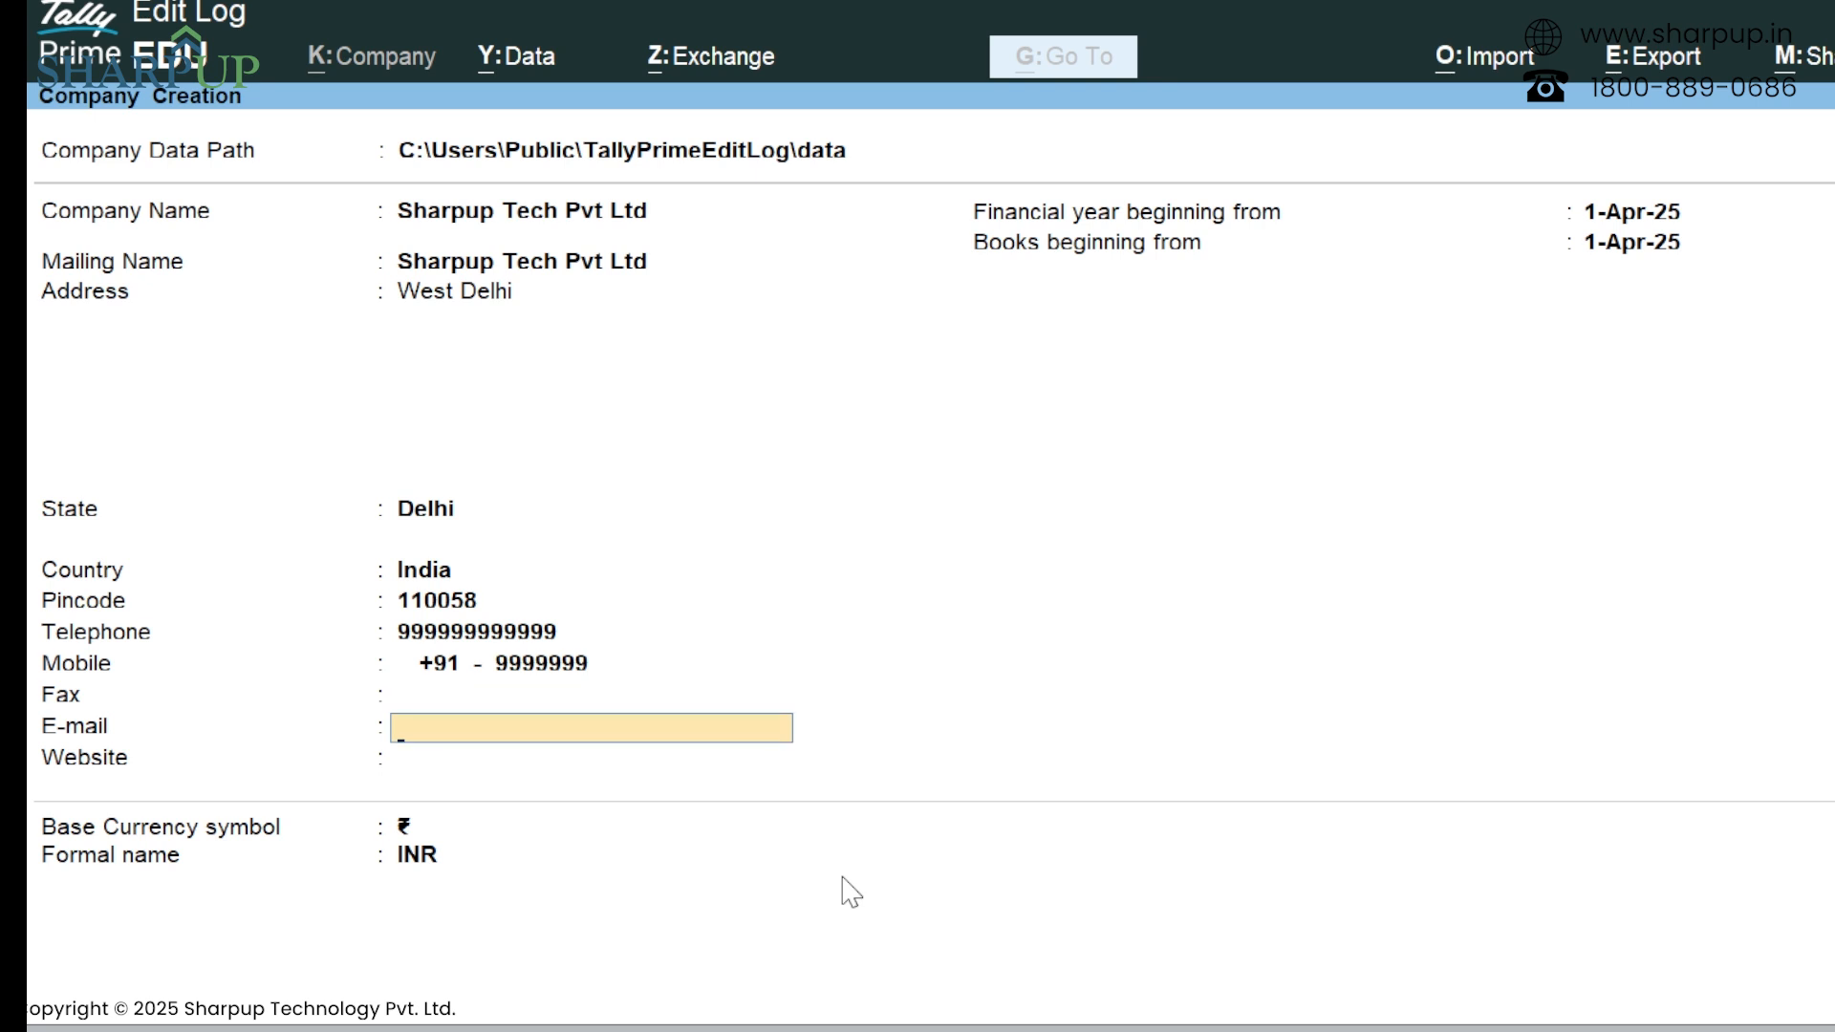
Fill in the company's e-mail and leave the website blank.
text(sharpup)
key(Return)
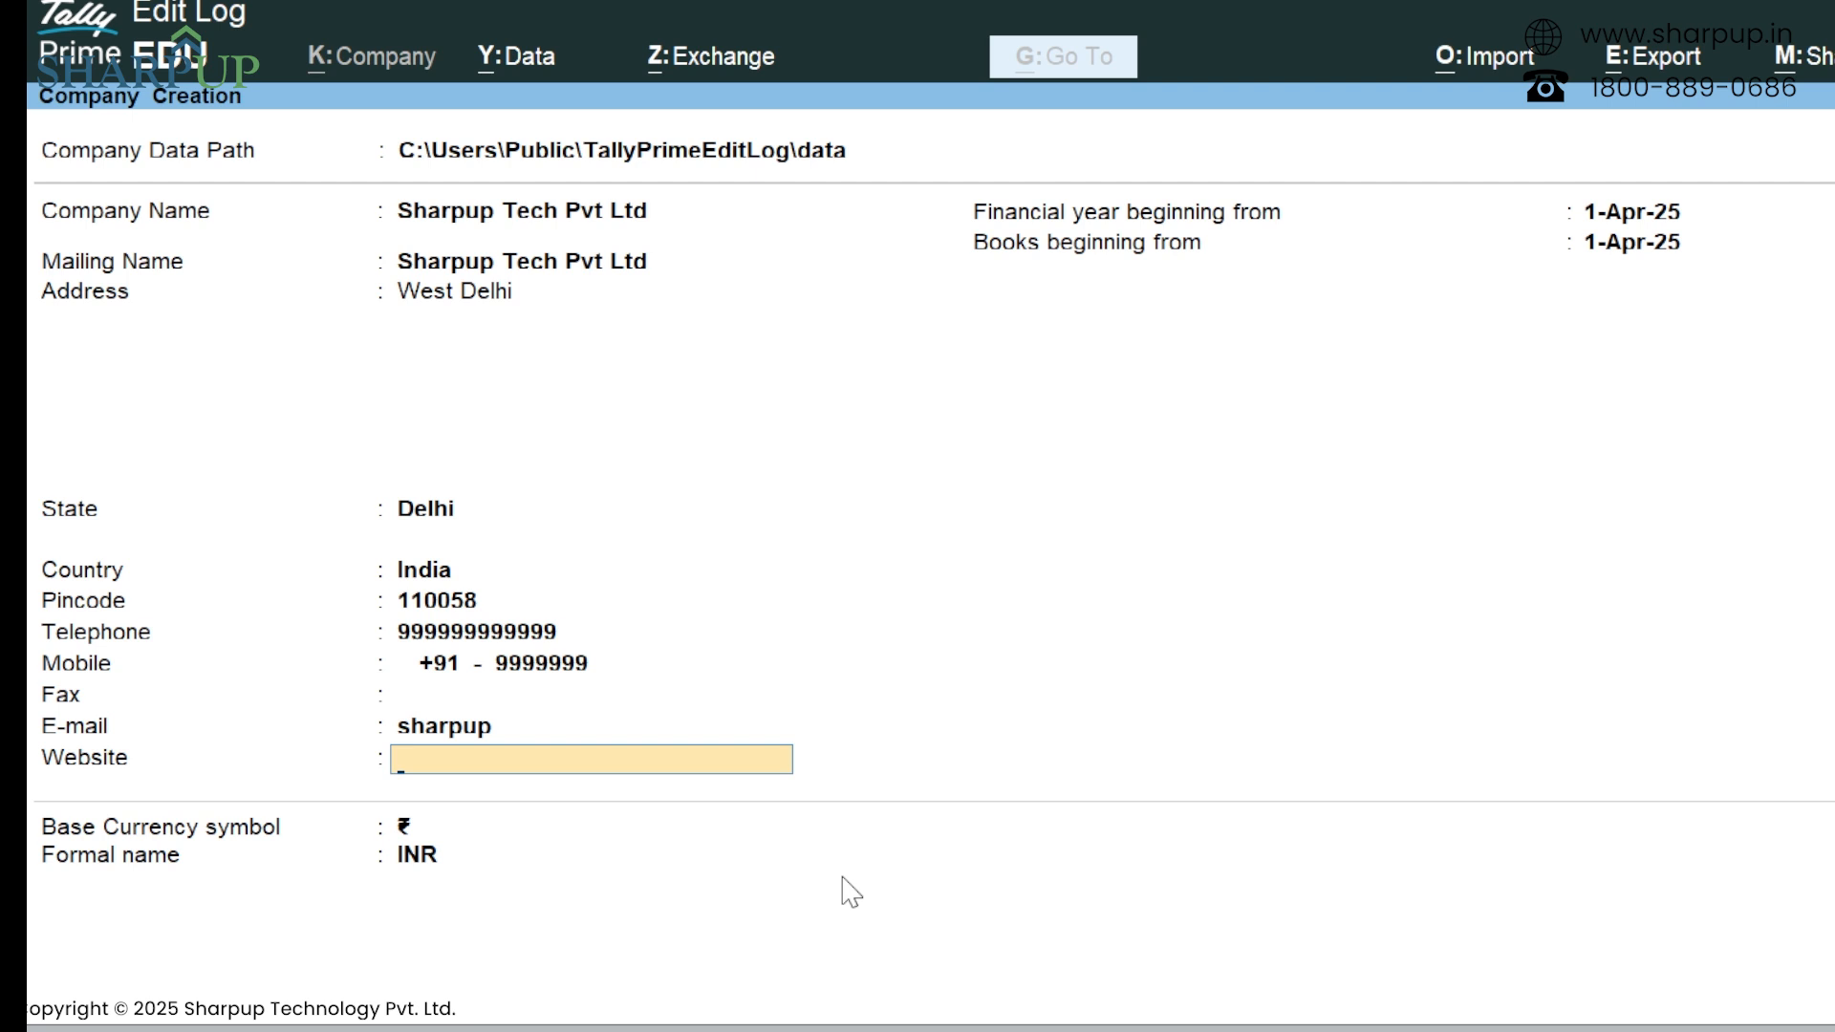
key(Return)
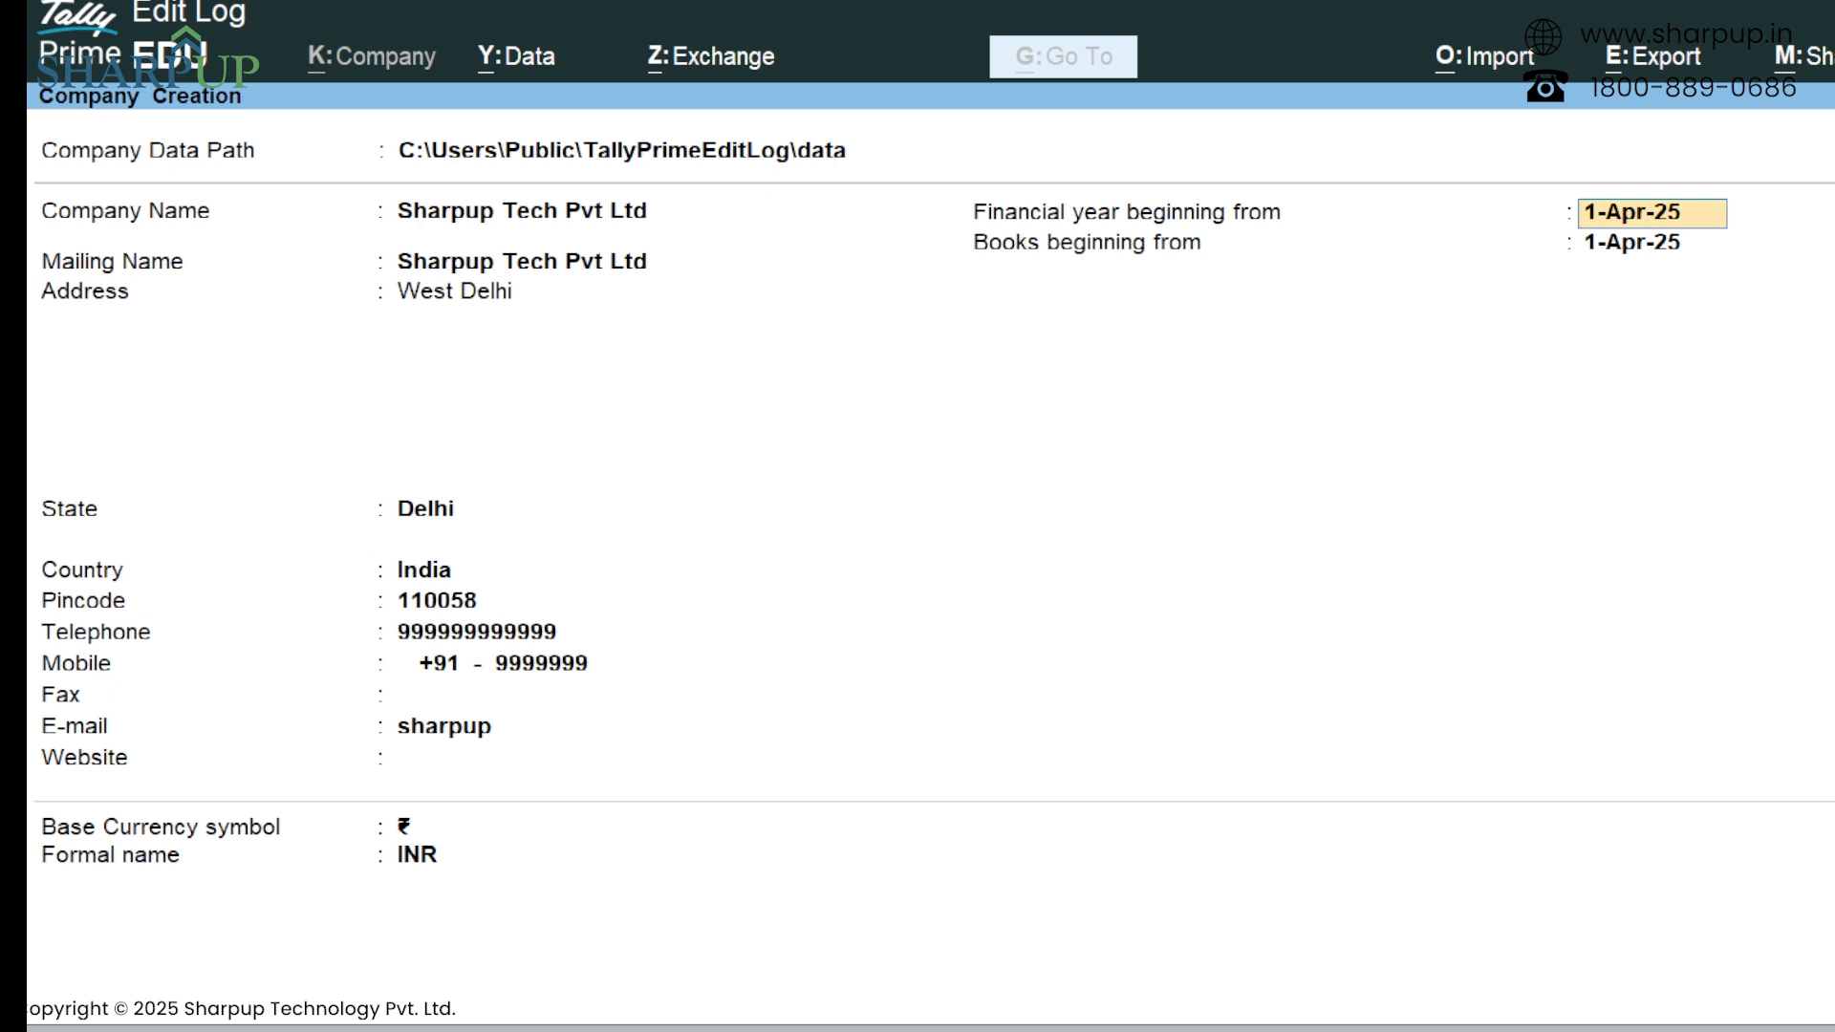
Keep 1-Apr-25 as the start of the financial year and books, and ₹ as the base currency symbol.
key(Return)
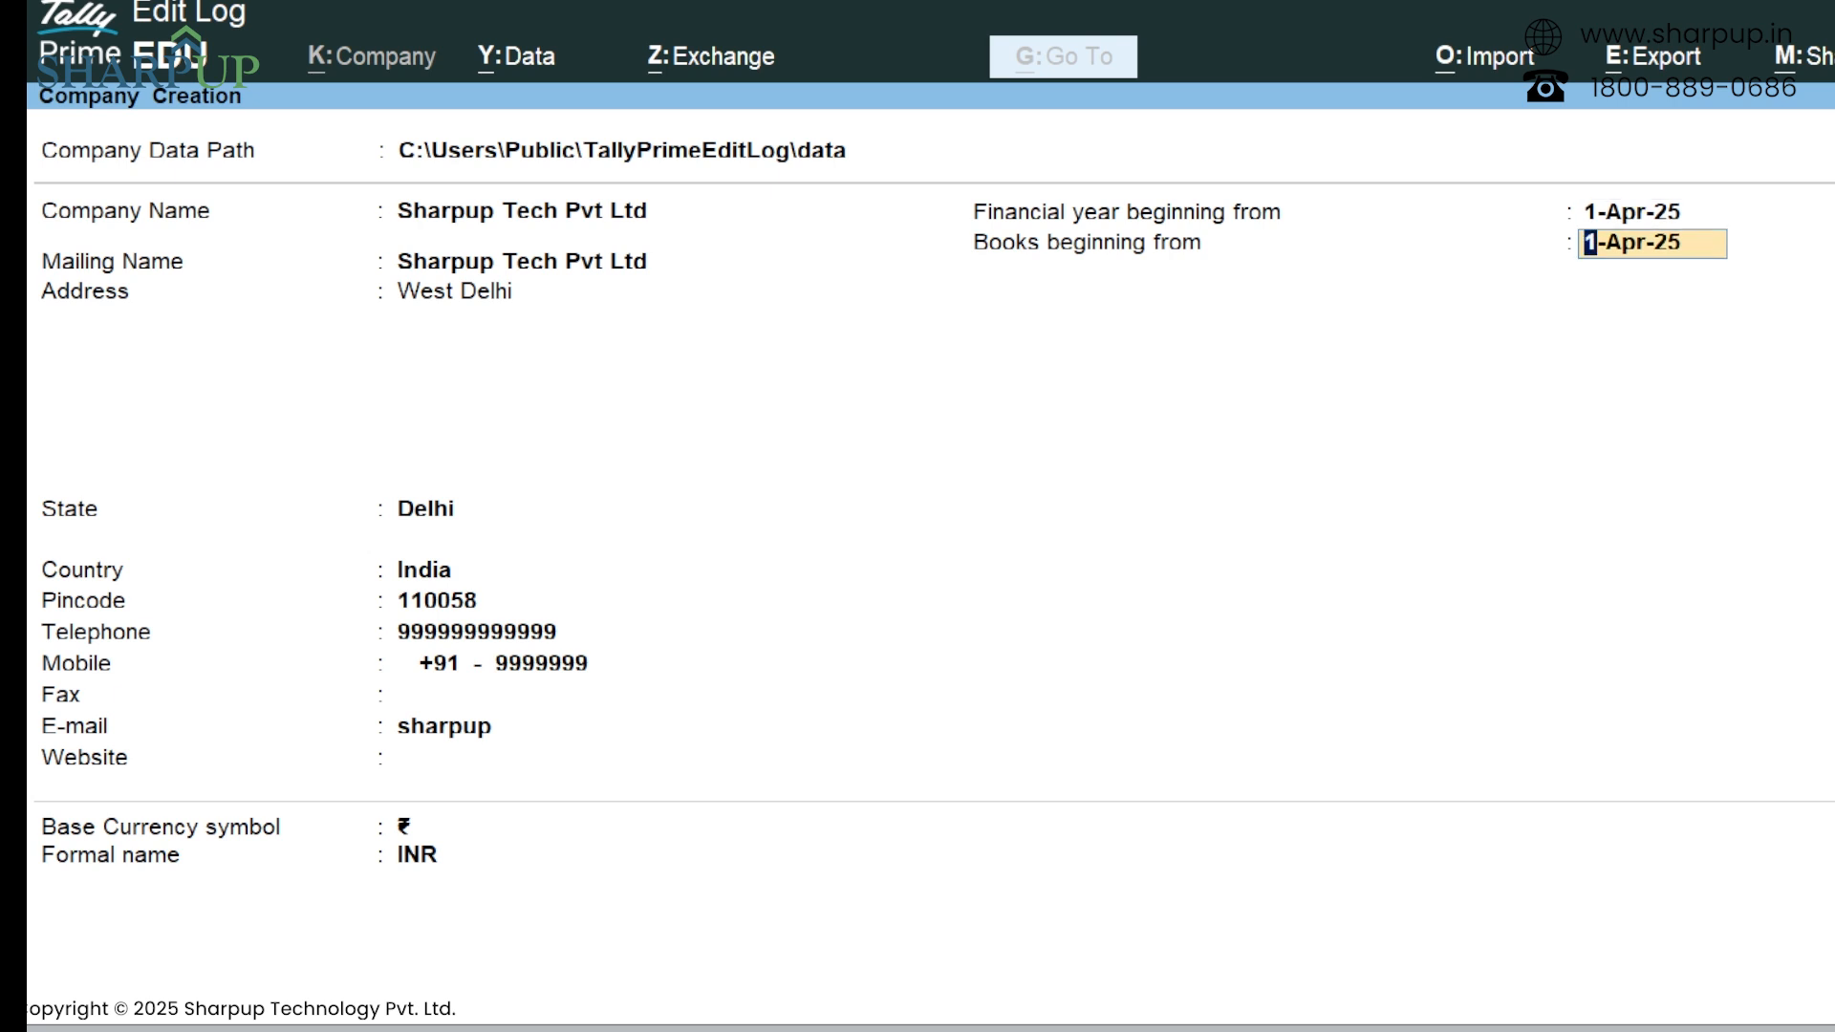
key(Return)
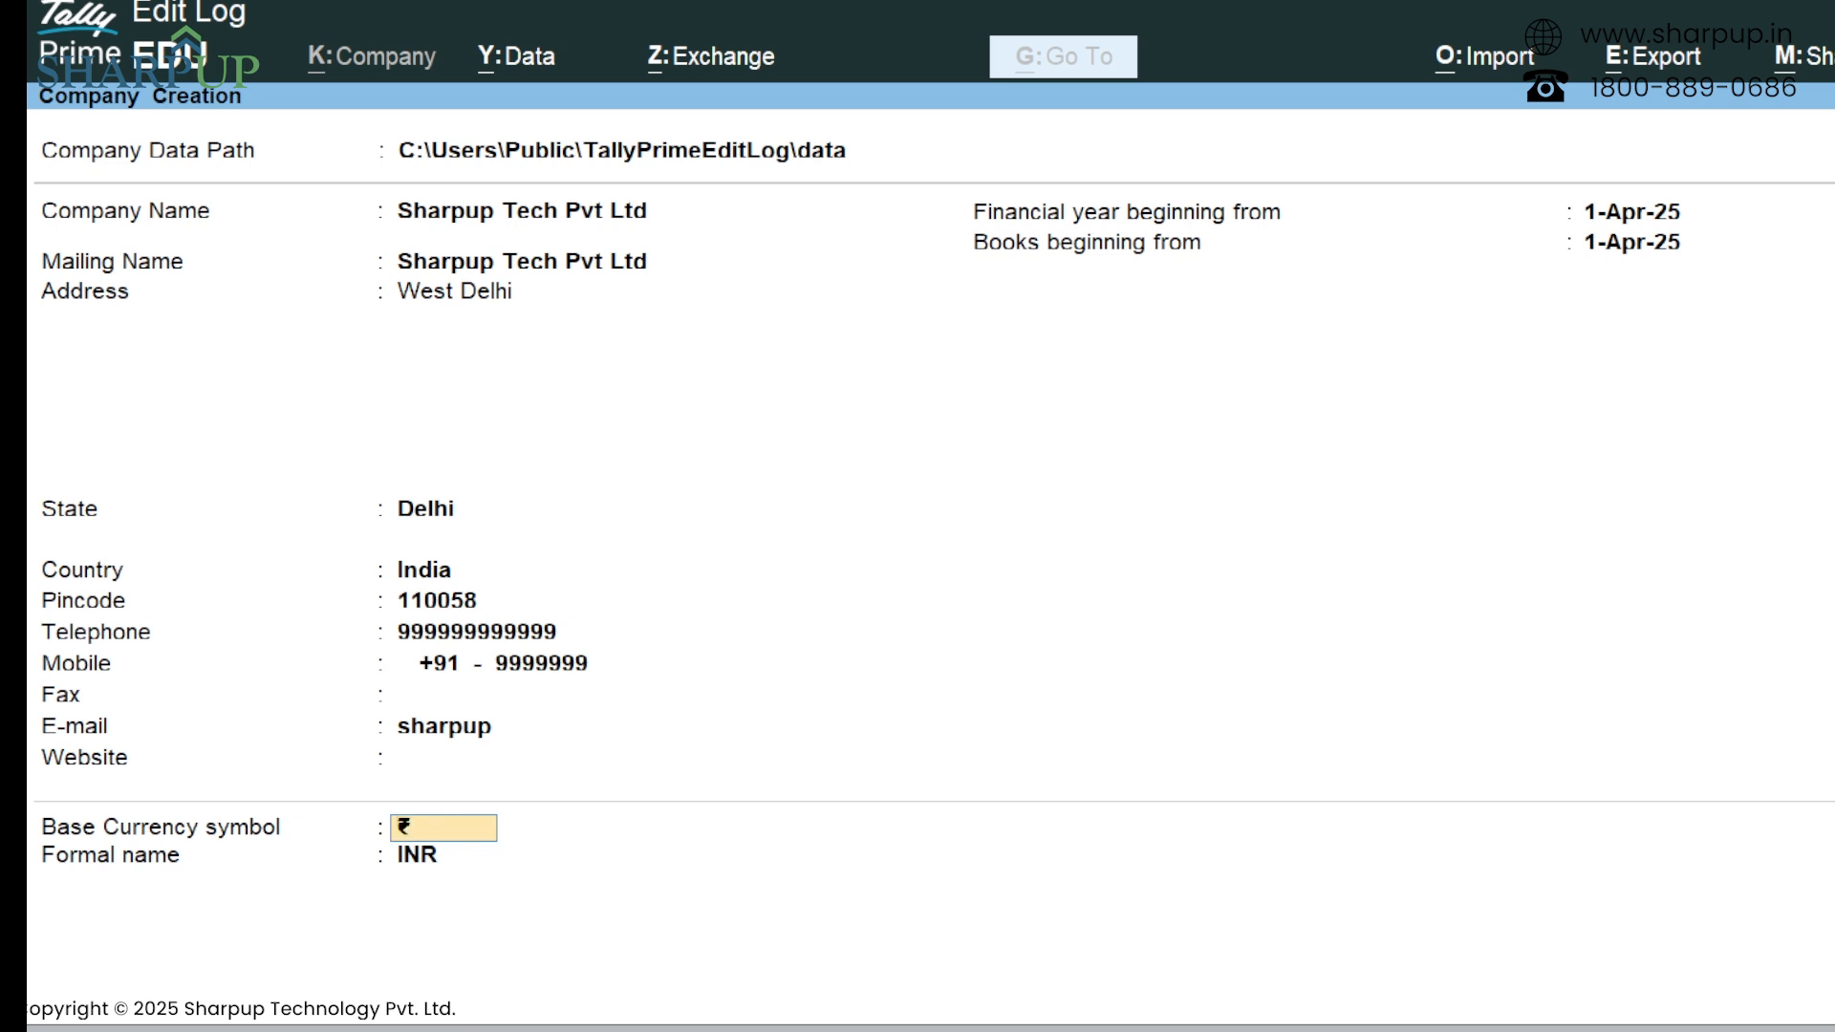
key(Return)
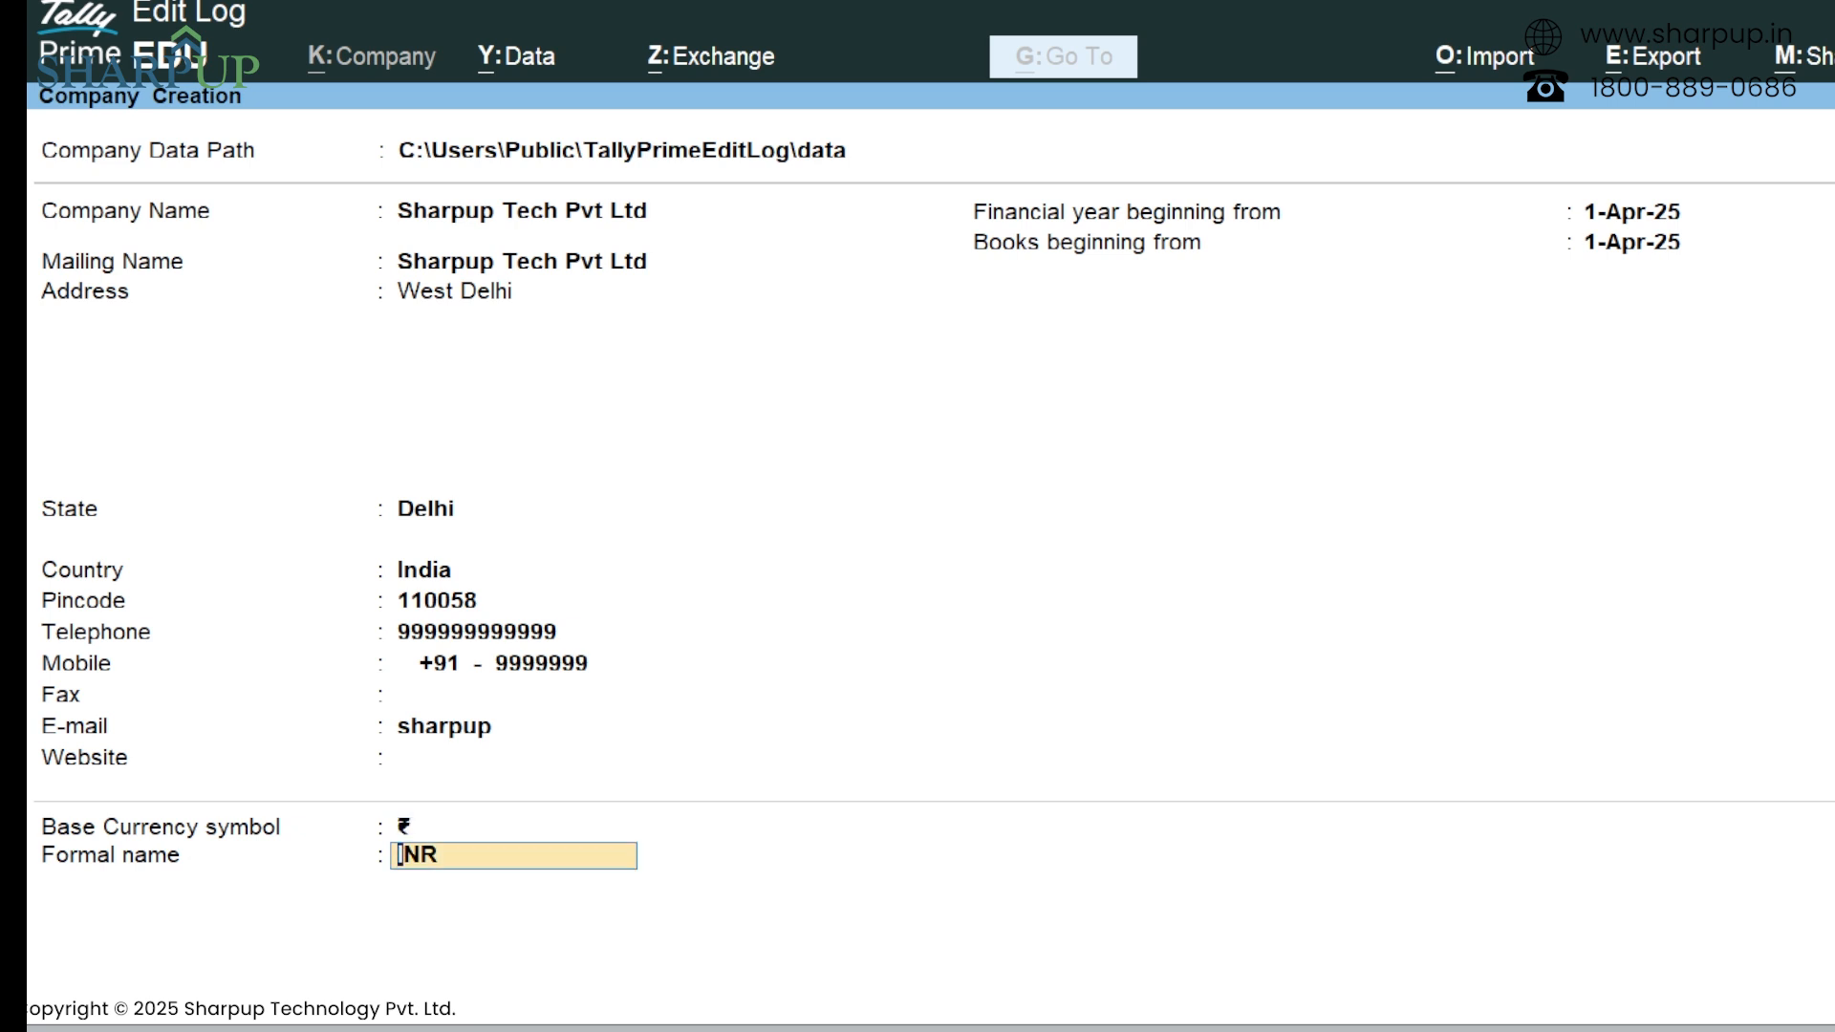
Review the company details field by field, from the currency's formal name back to the mailing name and through the address and contact fields.
key(shift+Tab)
key(shift+Tab)
key(shift+Tab)
key(shift+Tab)
key(shift+Tab)
key(shift+Tab)
key(shift+Tab)
key(shift+Tab)
key(shift+Tab)
key(shift+Tab)
key(shift+Tab)
key(shift+Tab)
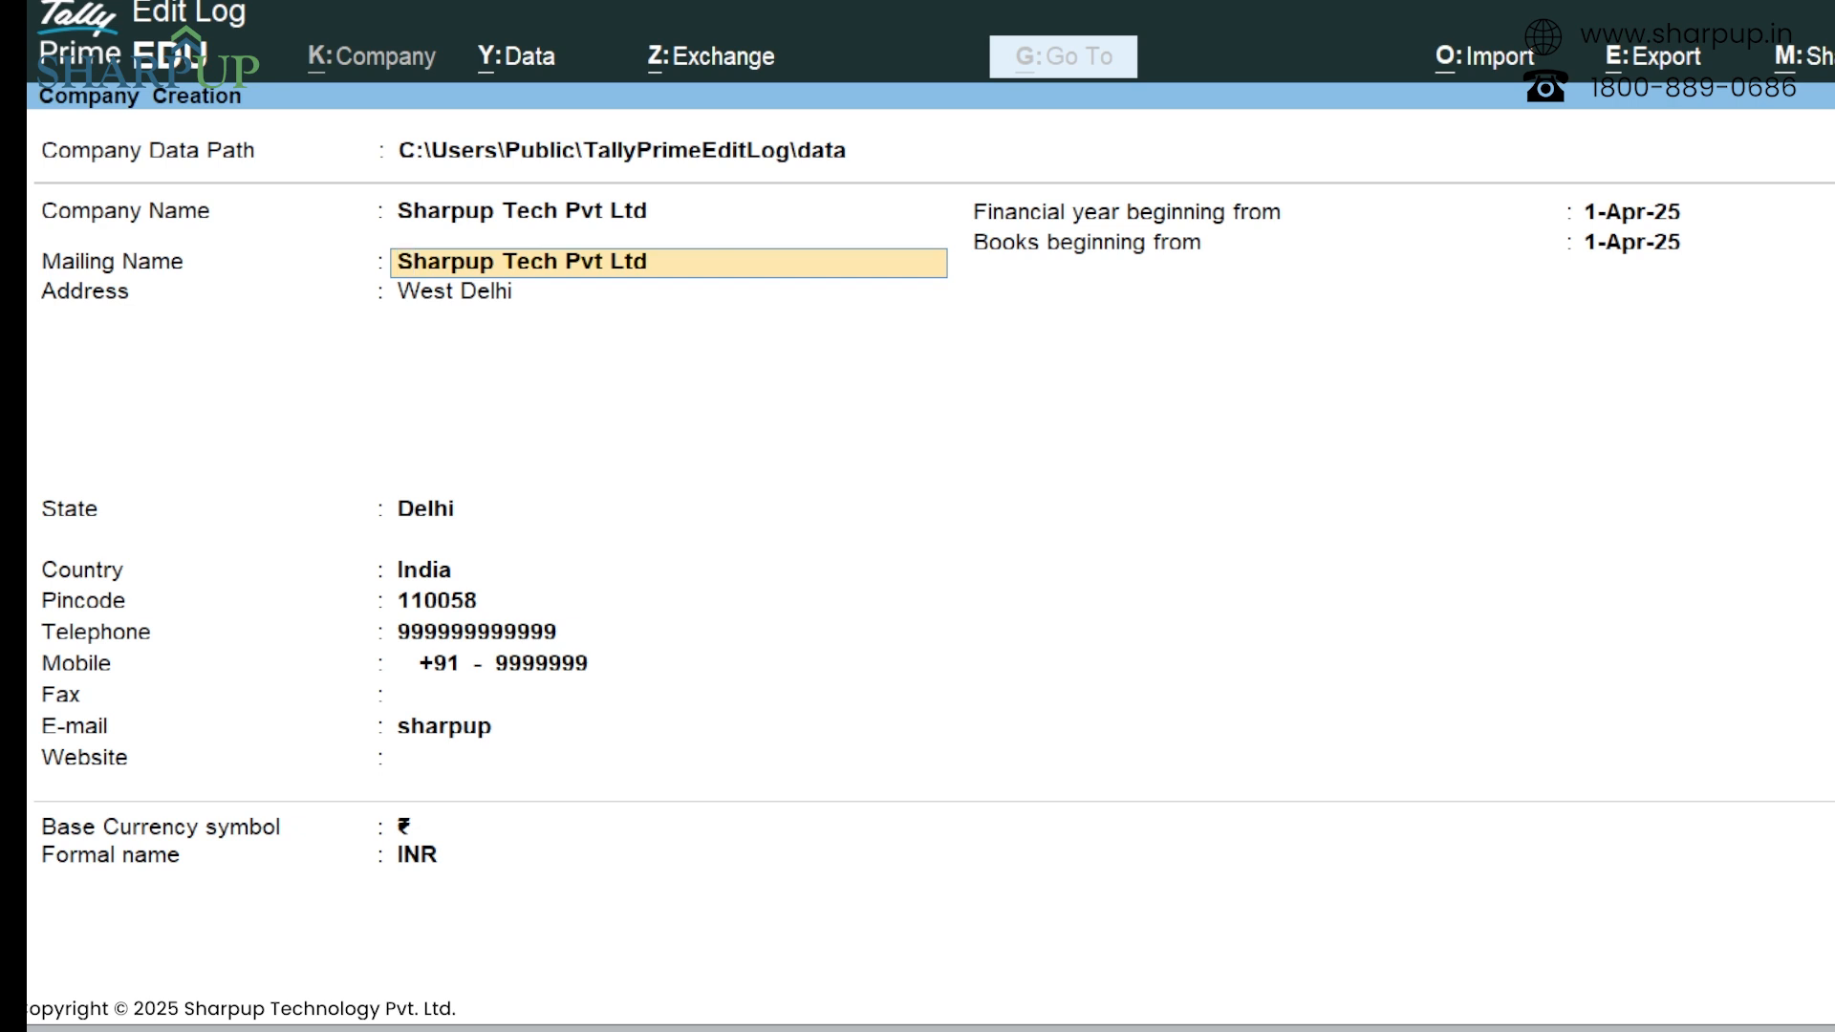
key(Return)
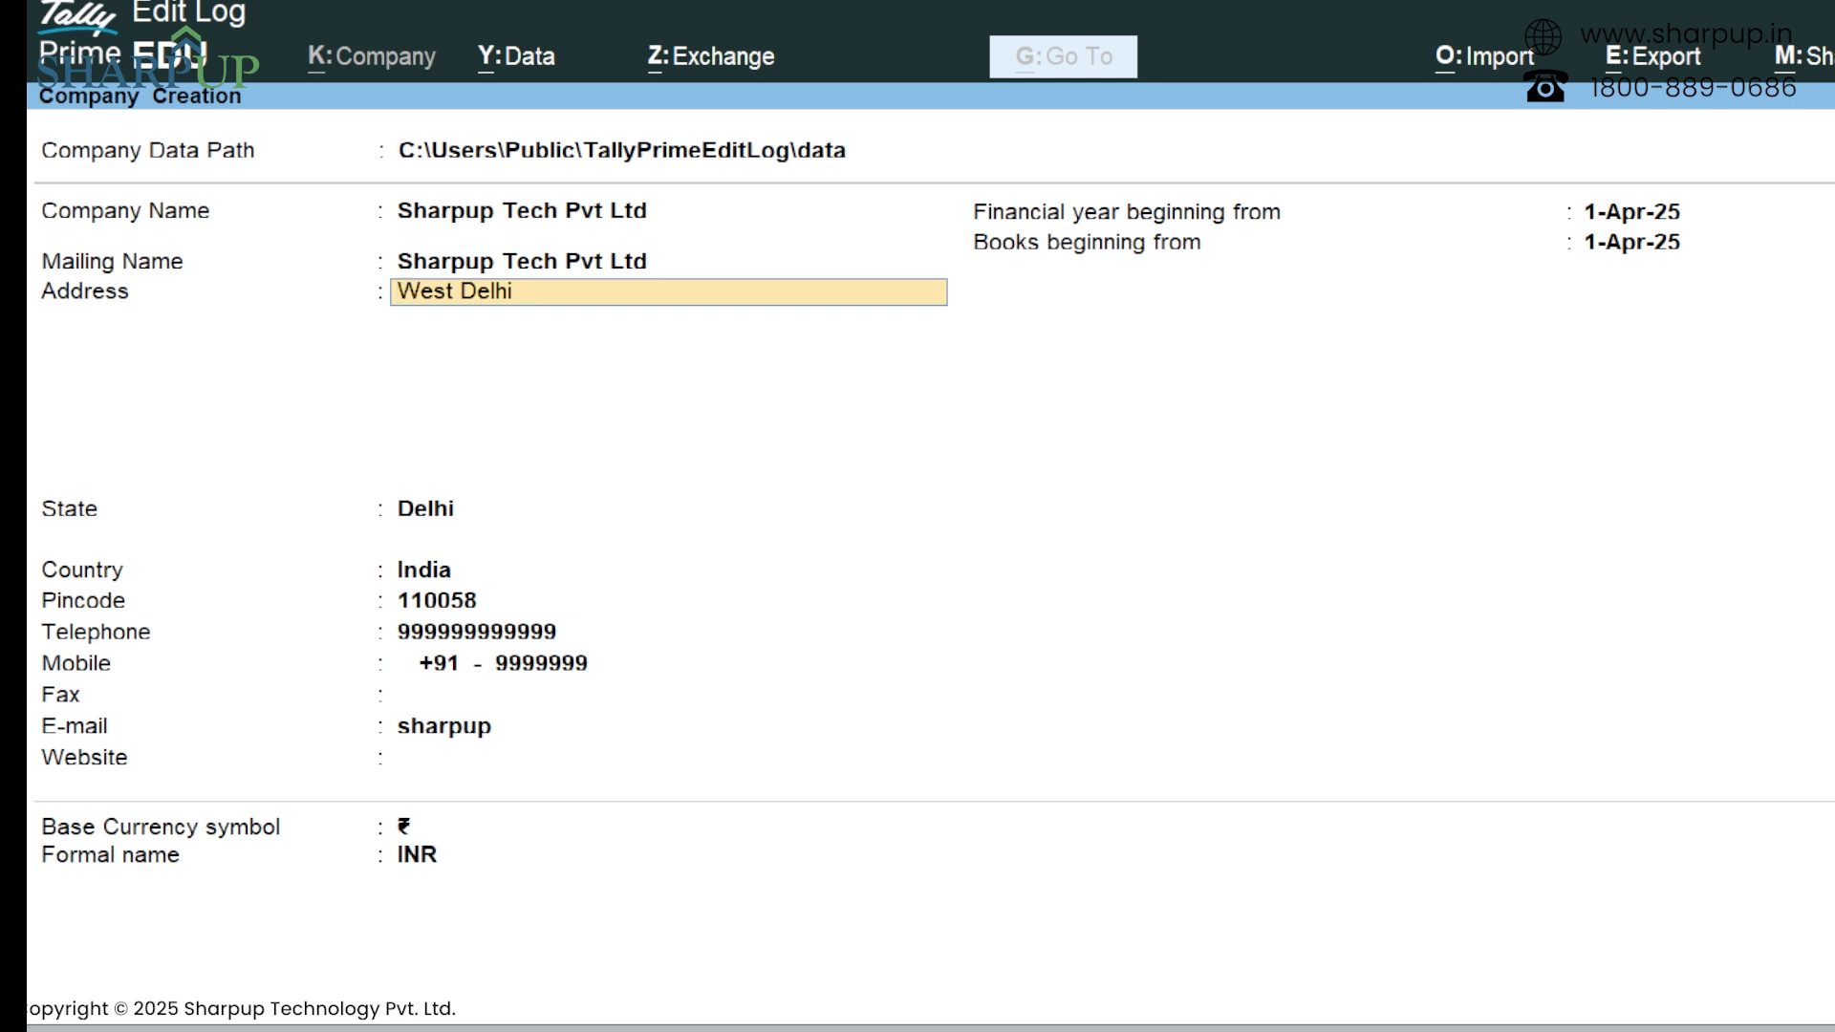
key(Return)
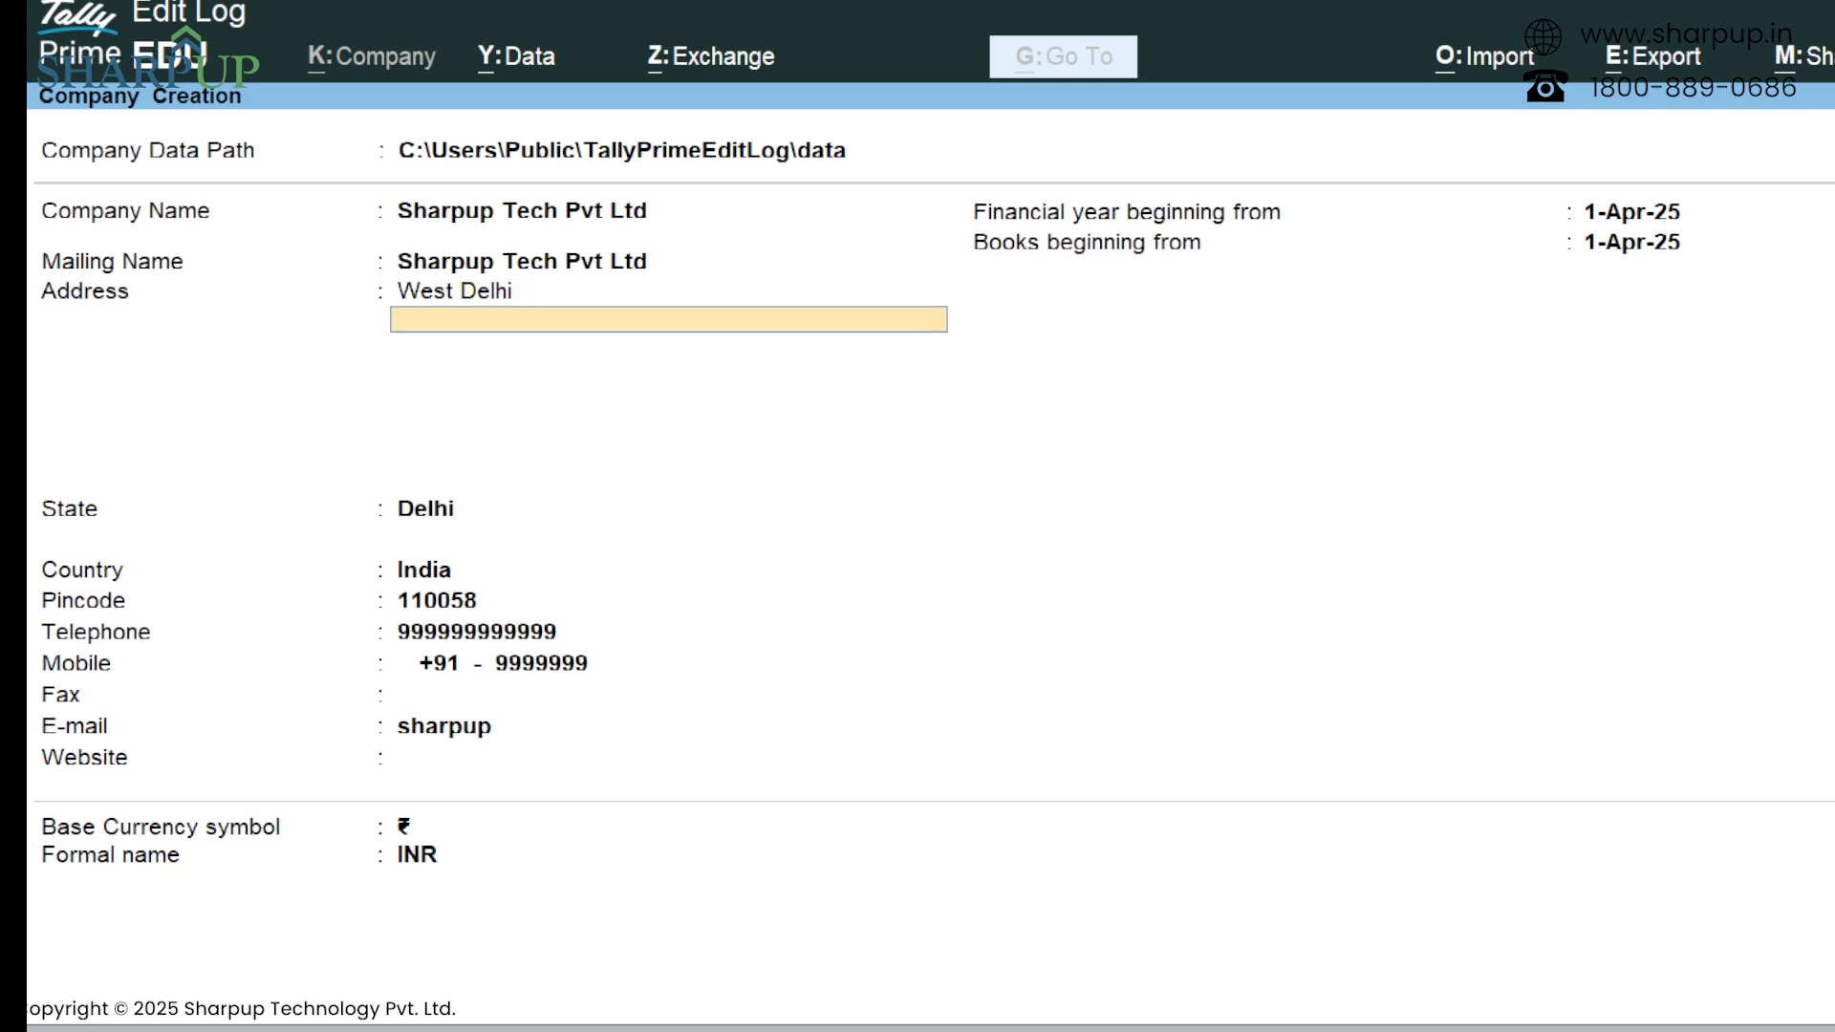
key(Return)
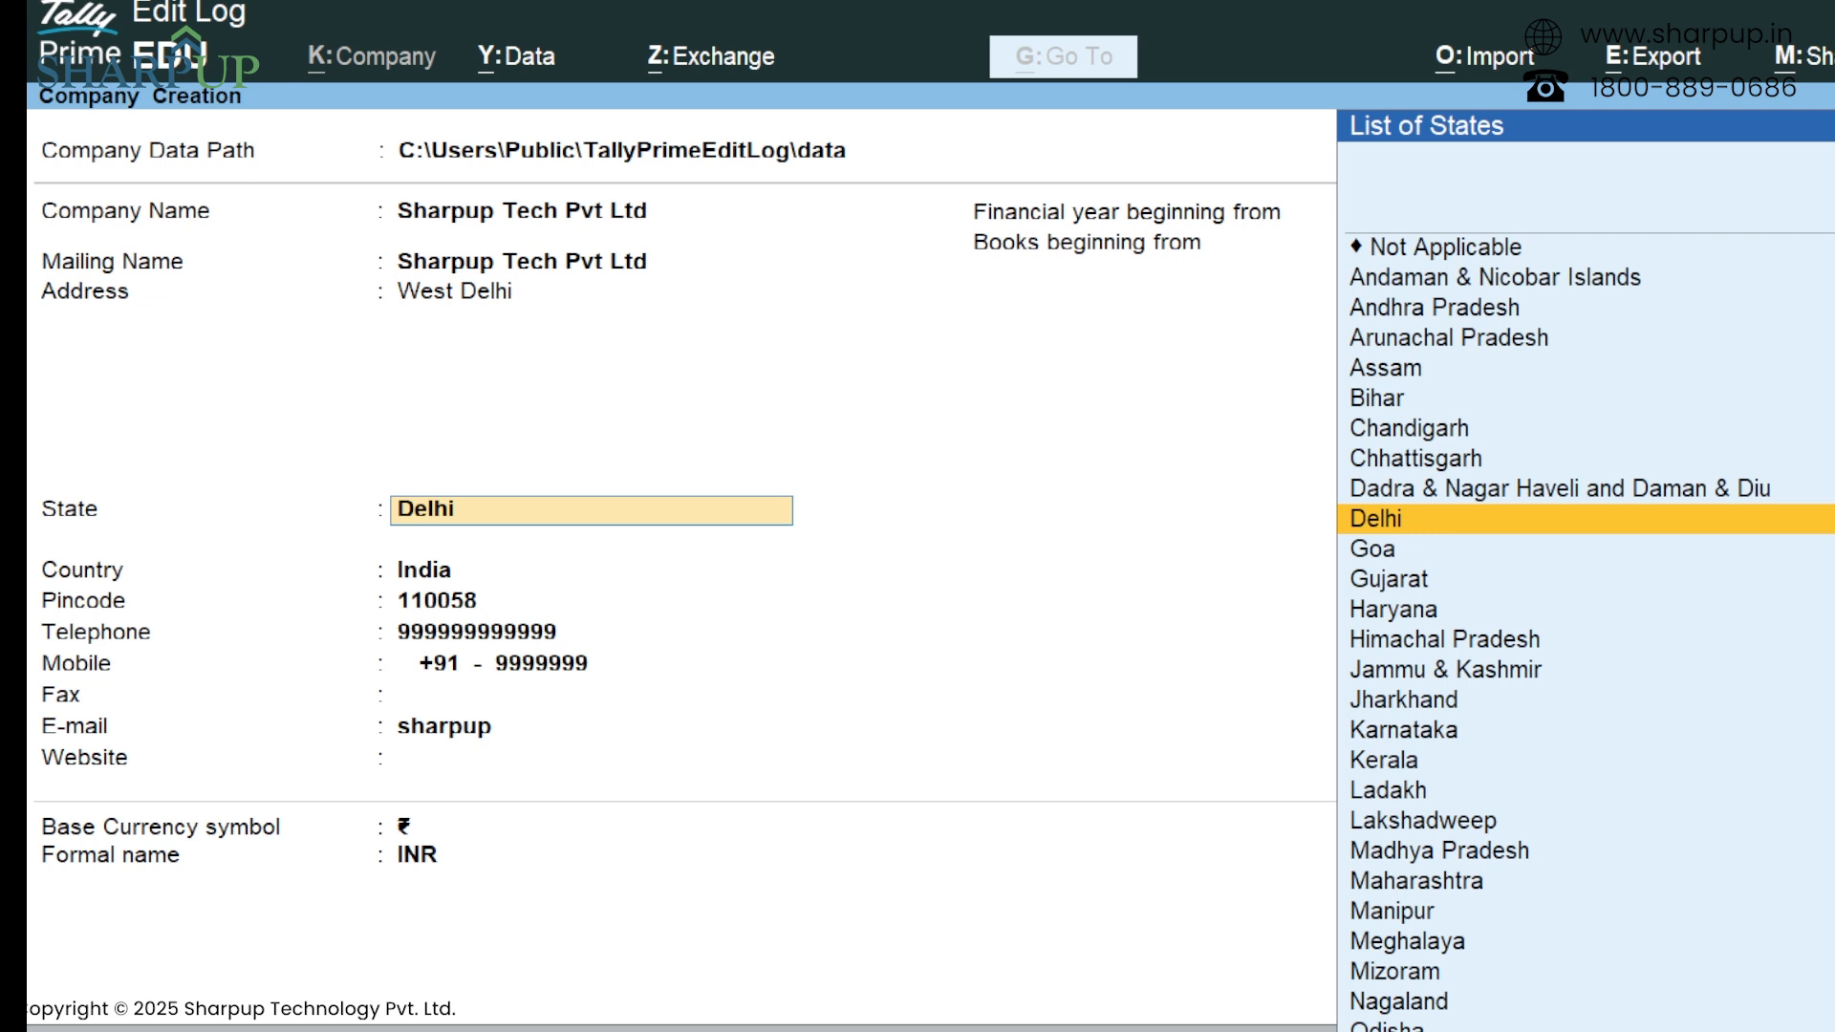
key(Return)
key(Return)
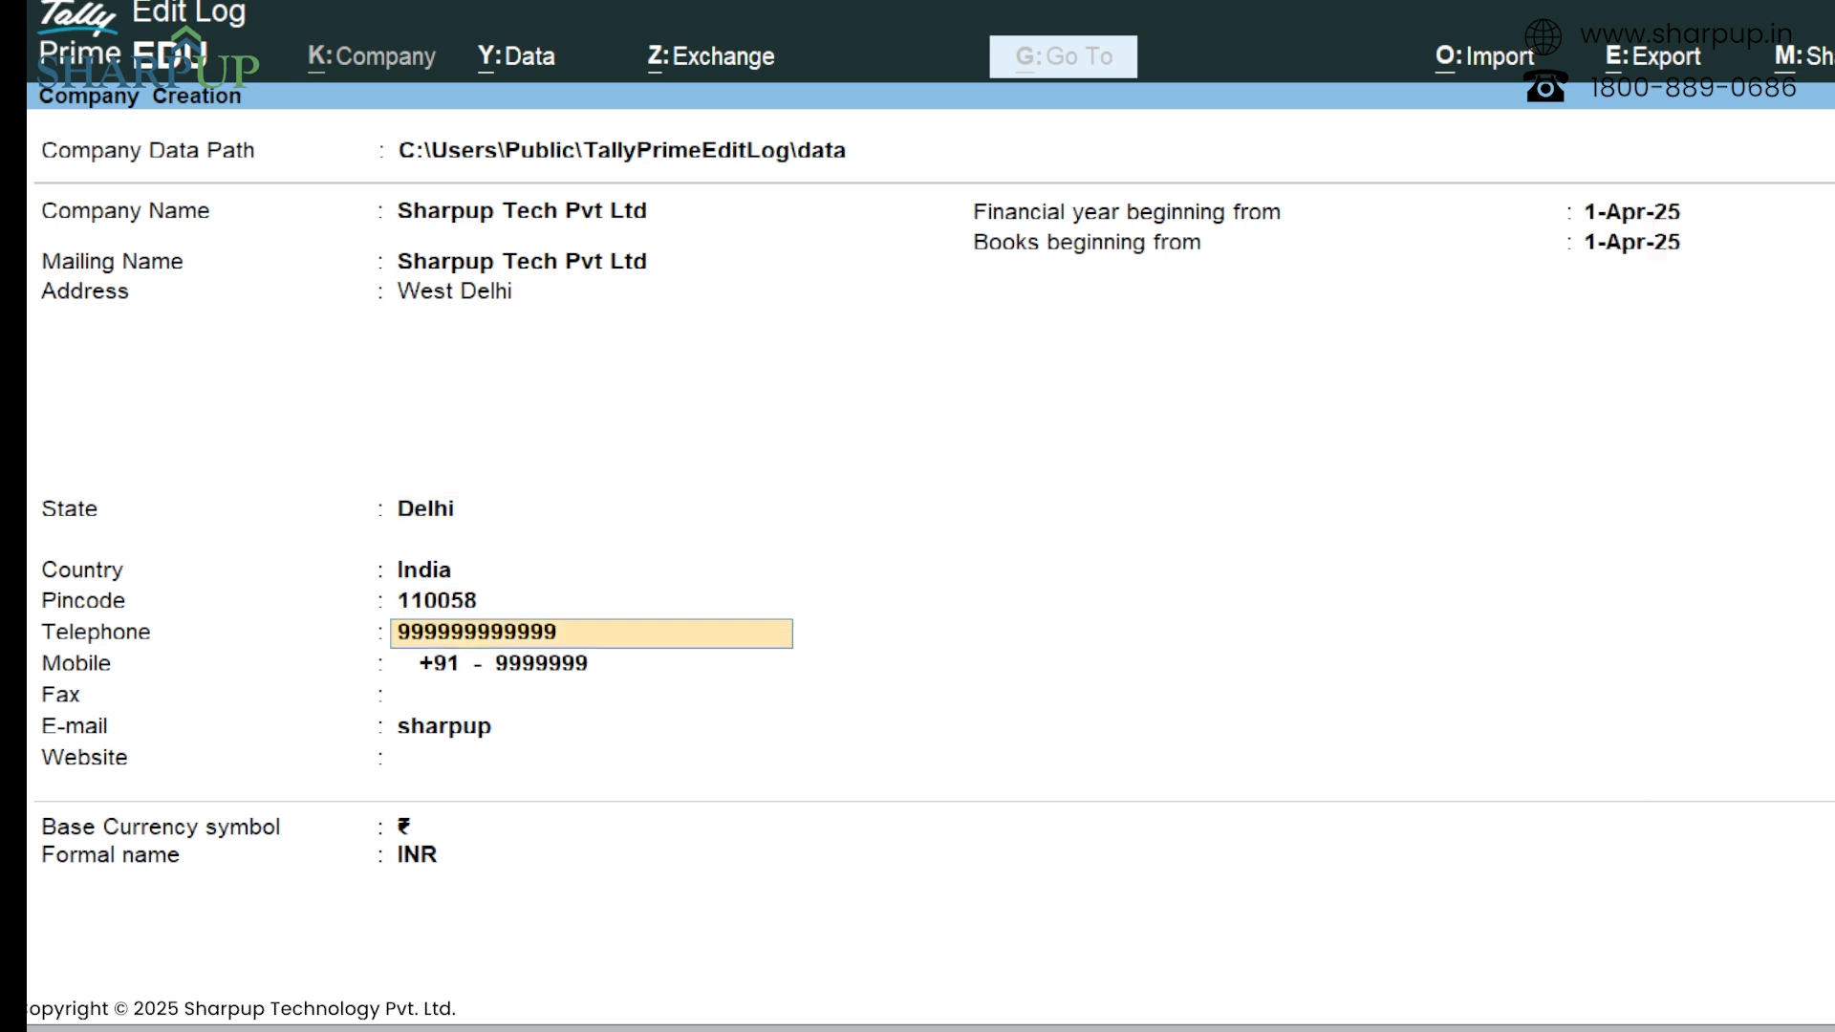
key(Return)
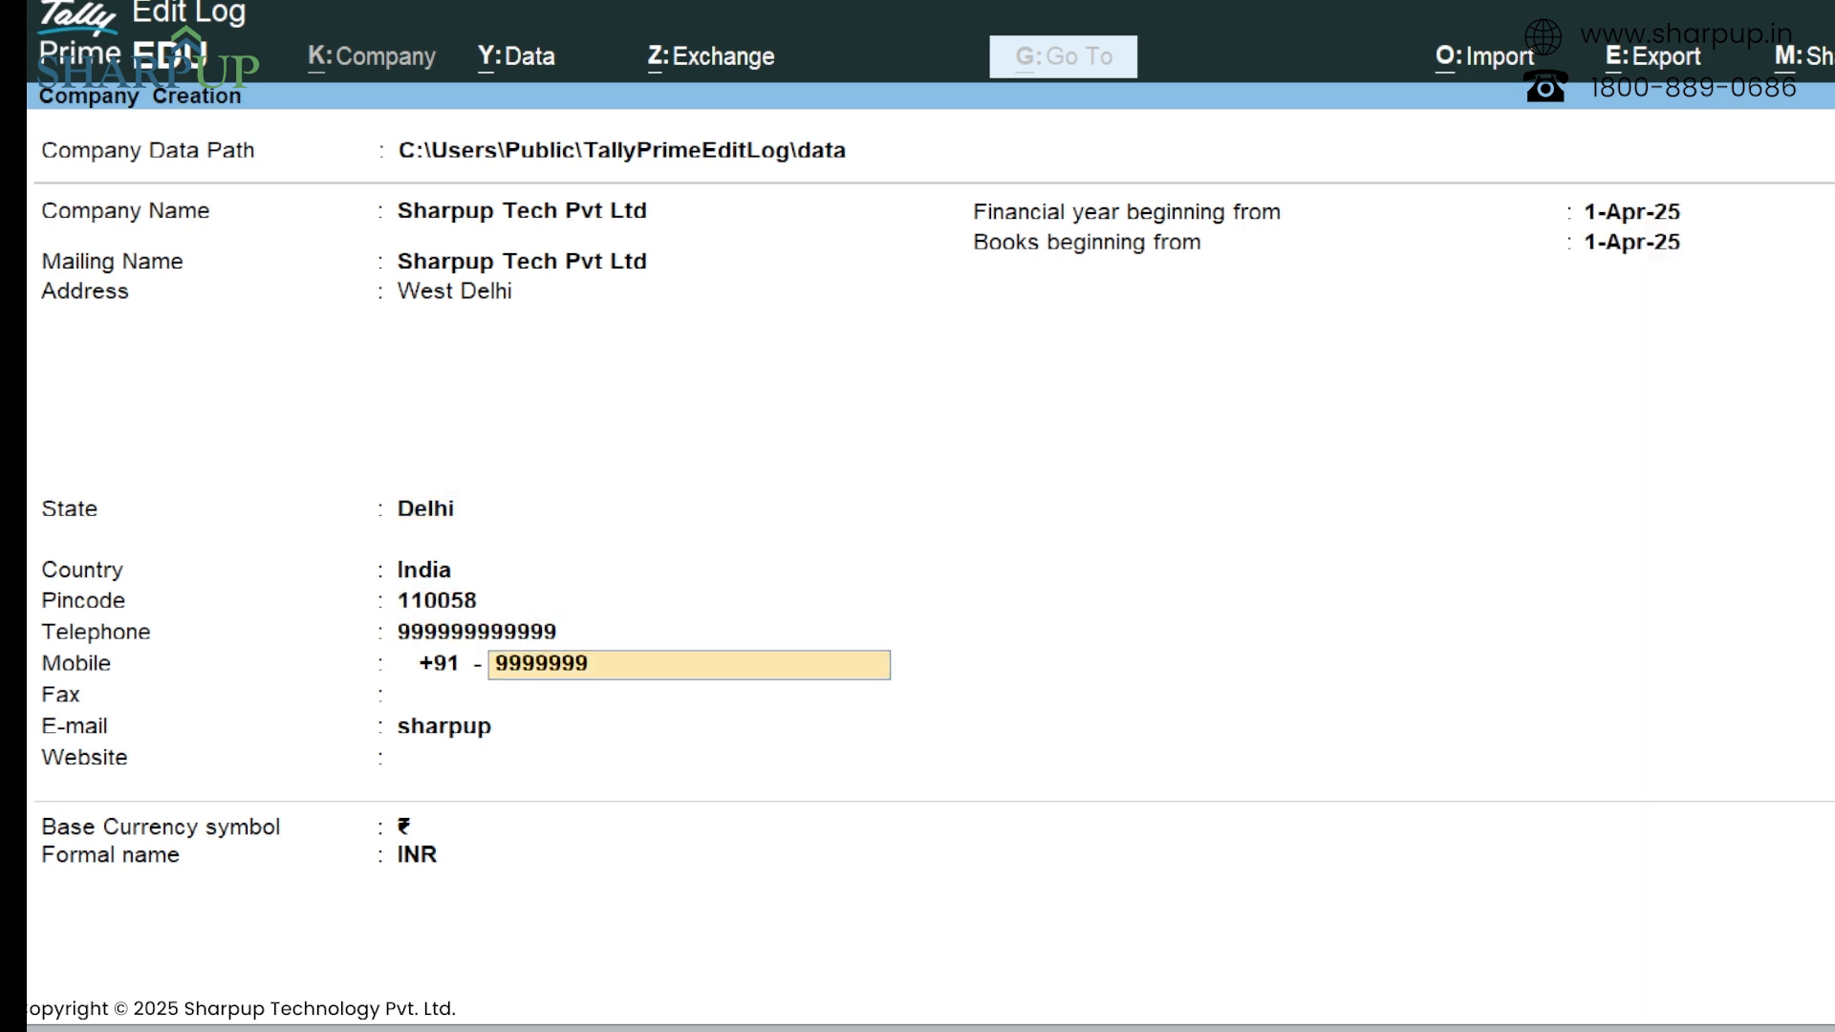
key(Return)
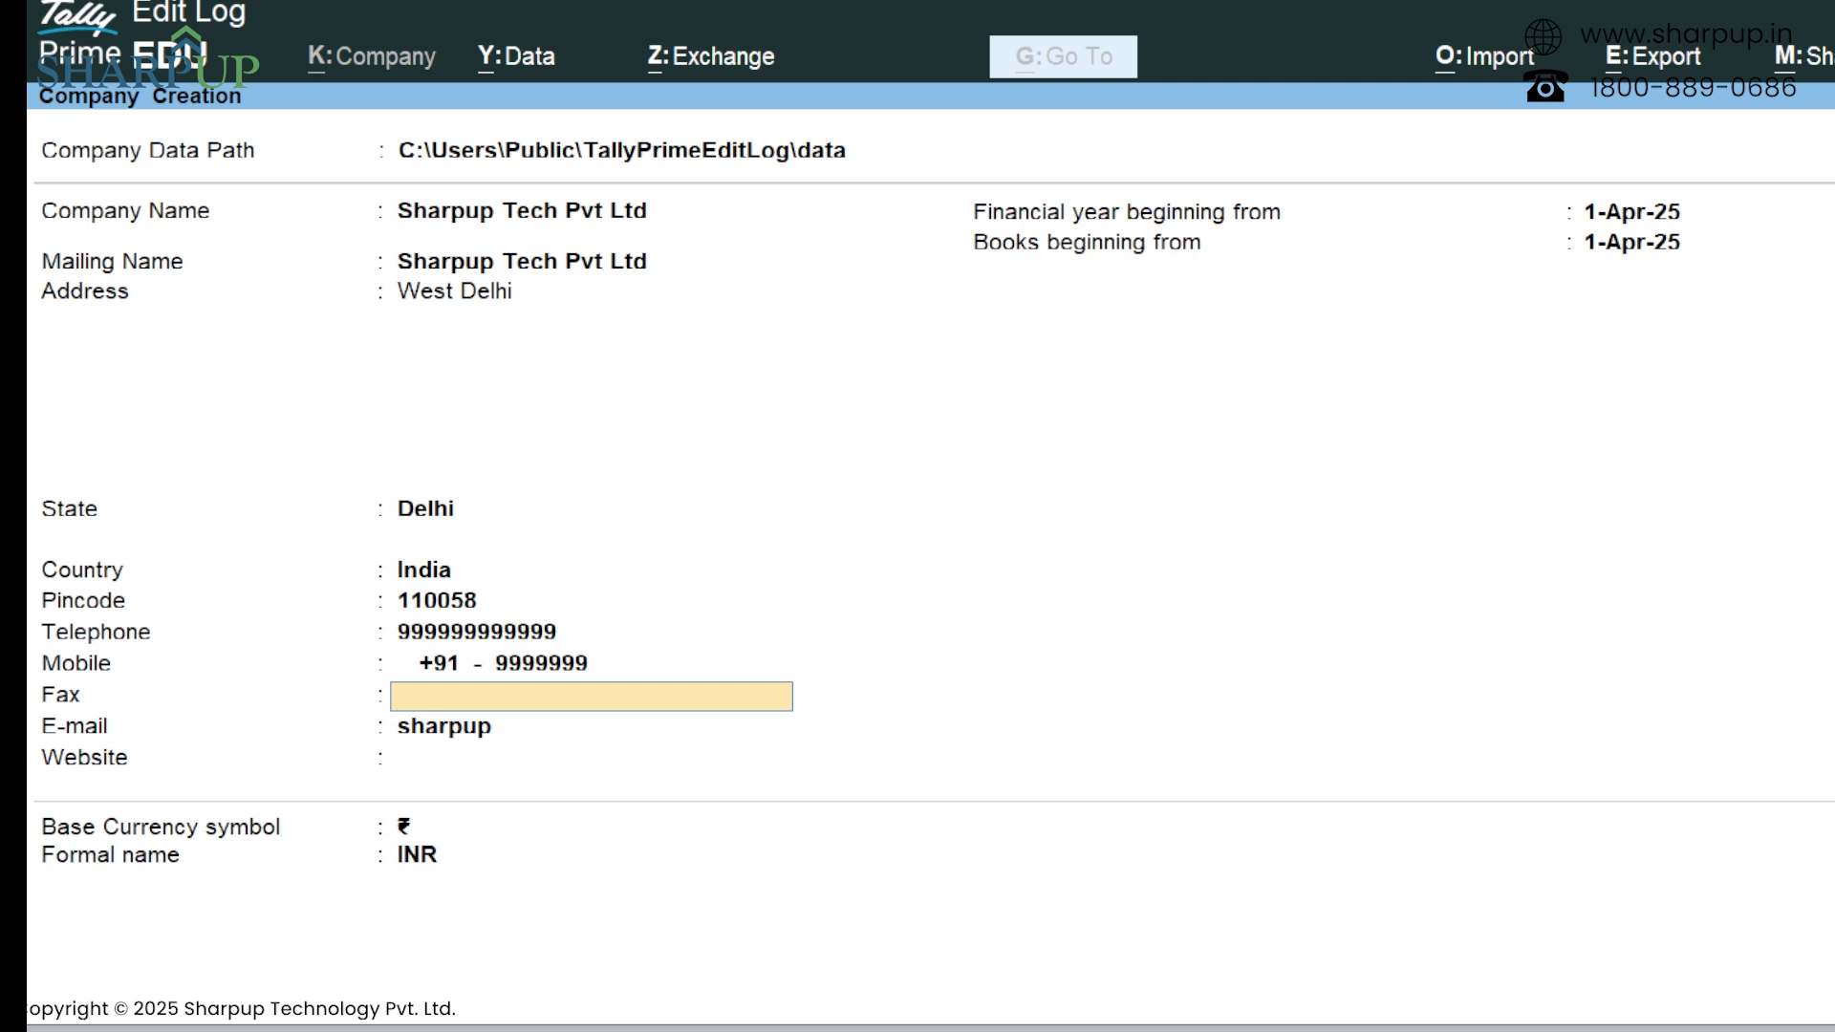
key(BackSpace)
key(BackSpace)
key(BackSpace)
key(BackSpace)
key(BackSpace)
key(BackSpace)
key(BackSpace)
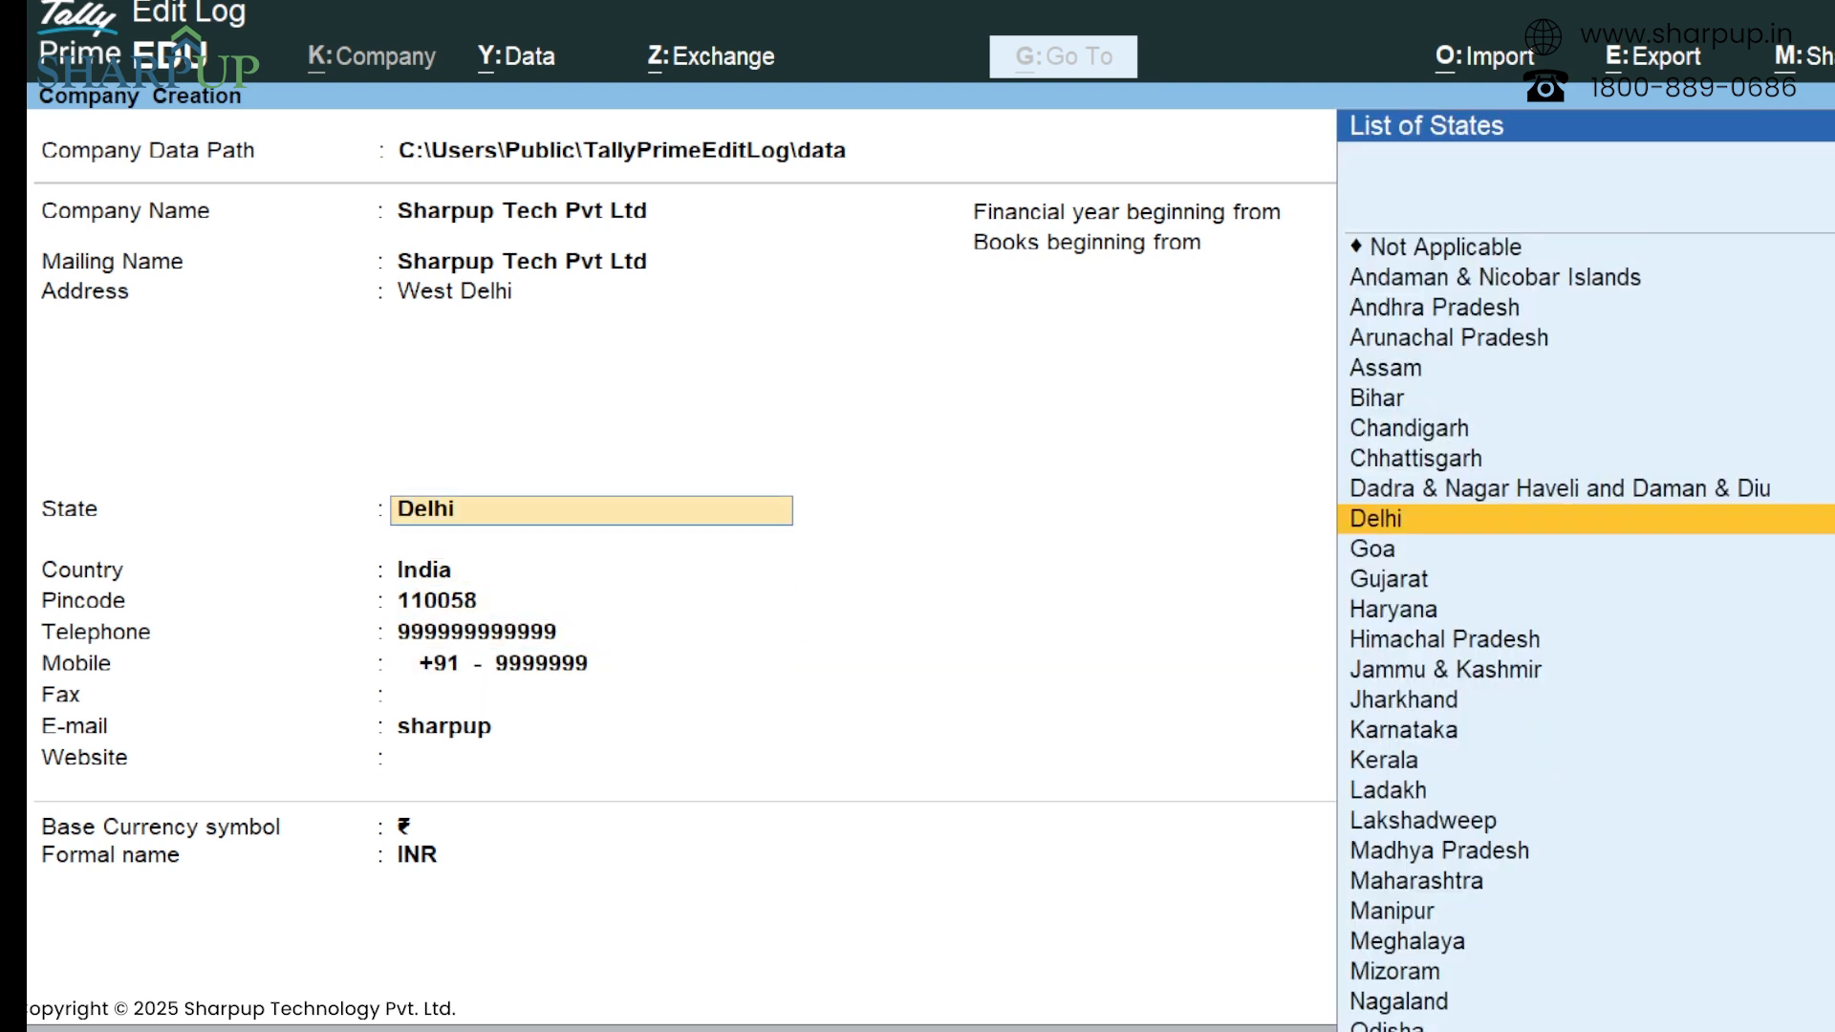
key(Return)
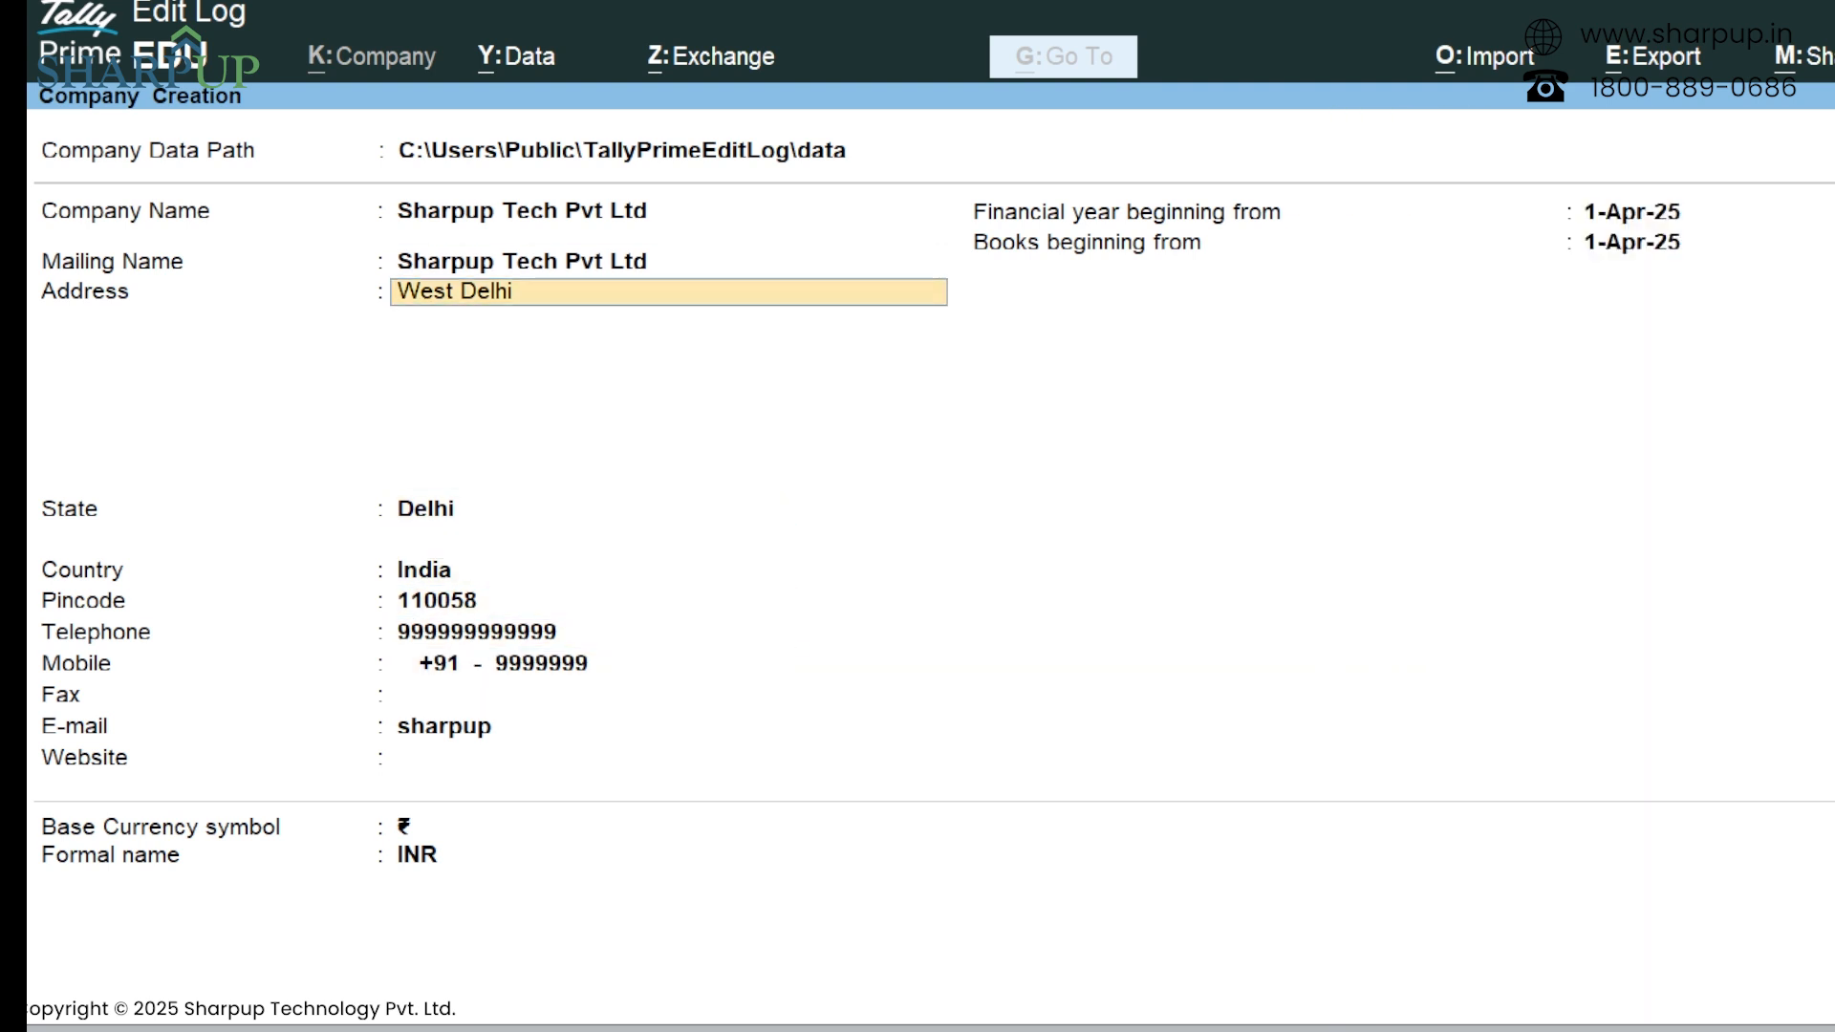
key(Return)
key(Return)
key(Return)
key(Return)
key(Return)
key(Return)
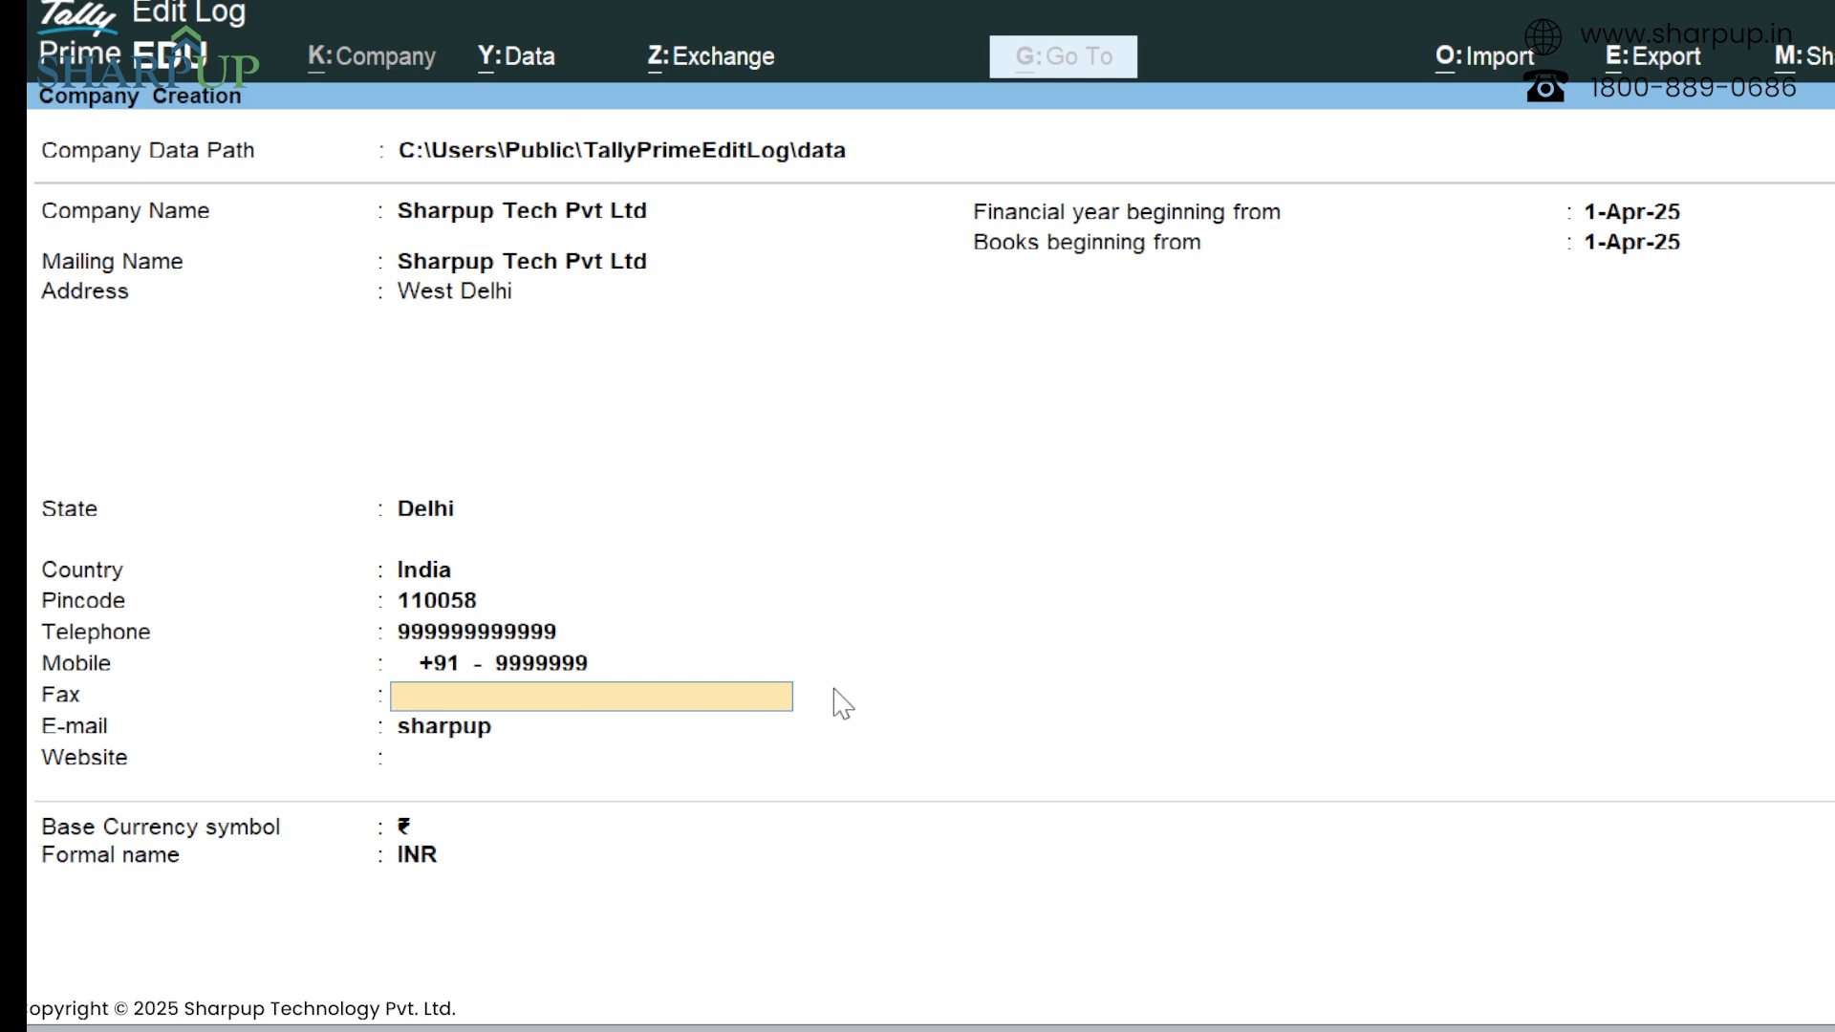
Return to the company's address and replace its first line with the new address.
key(Up)
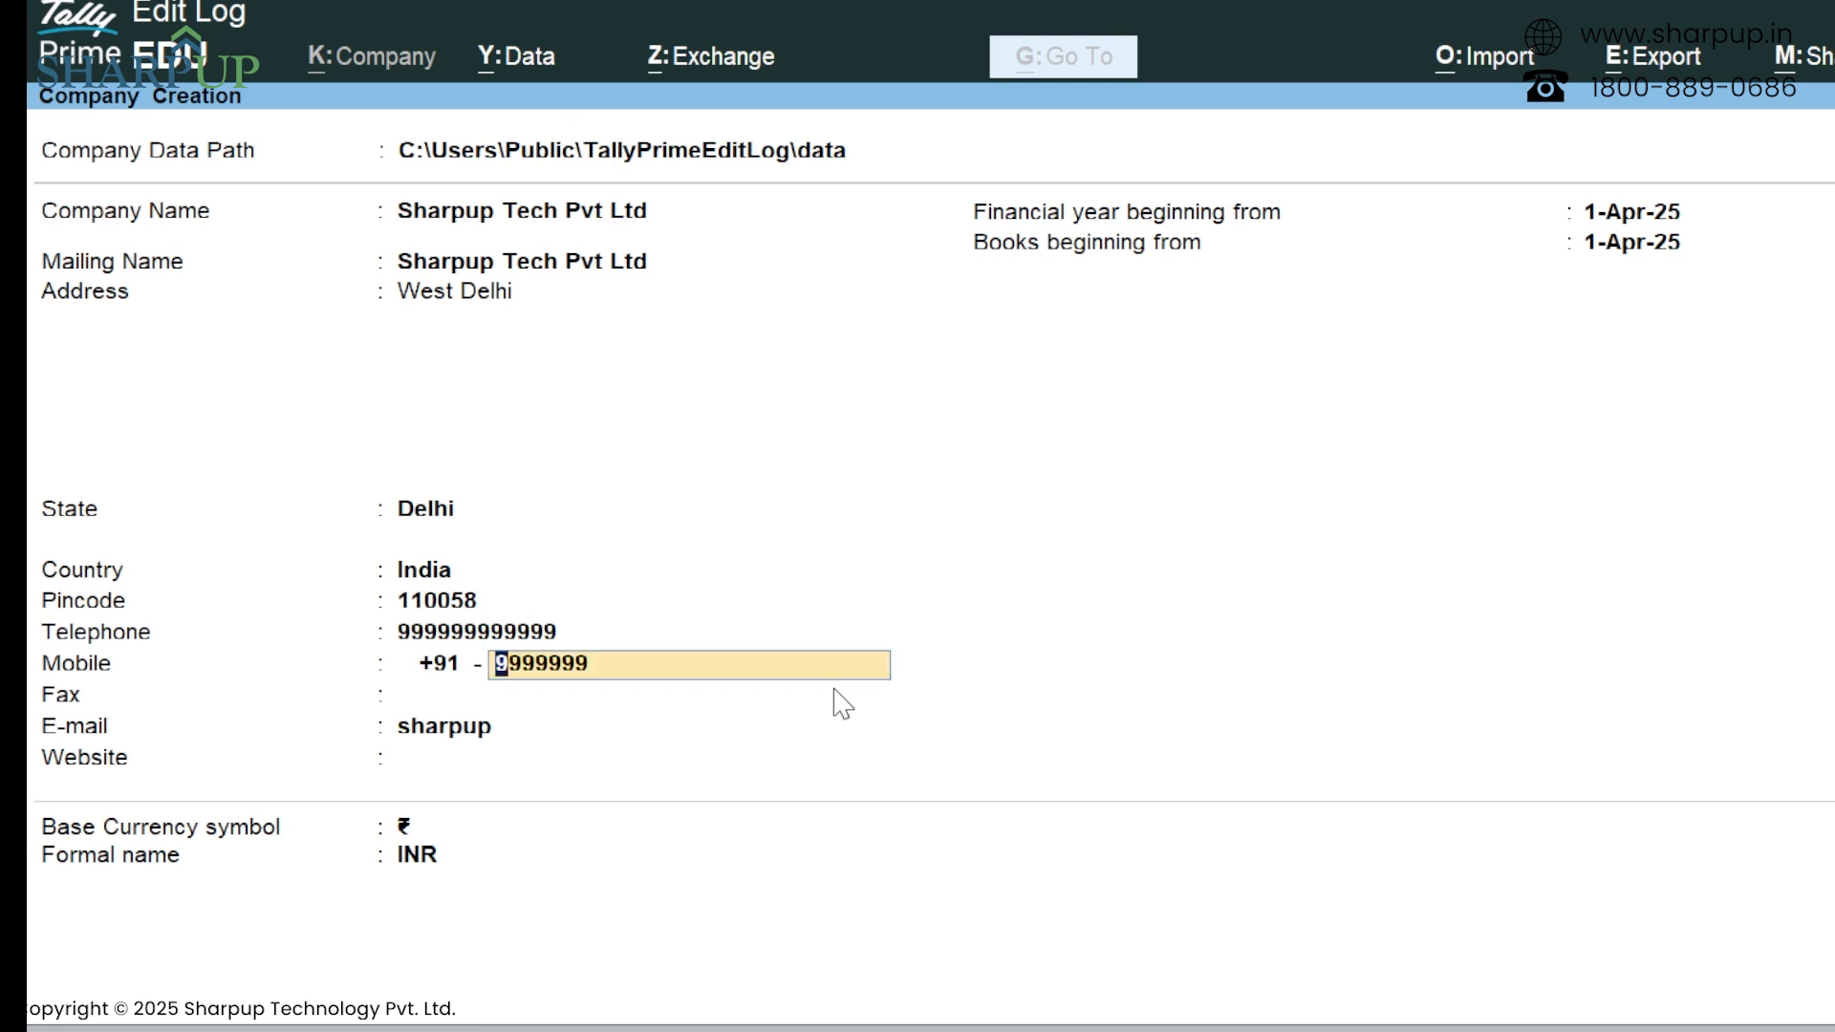
key(Up)
key(Up)
key(Up)
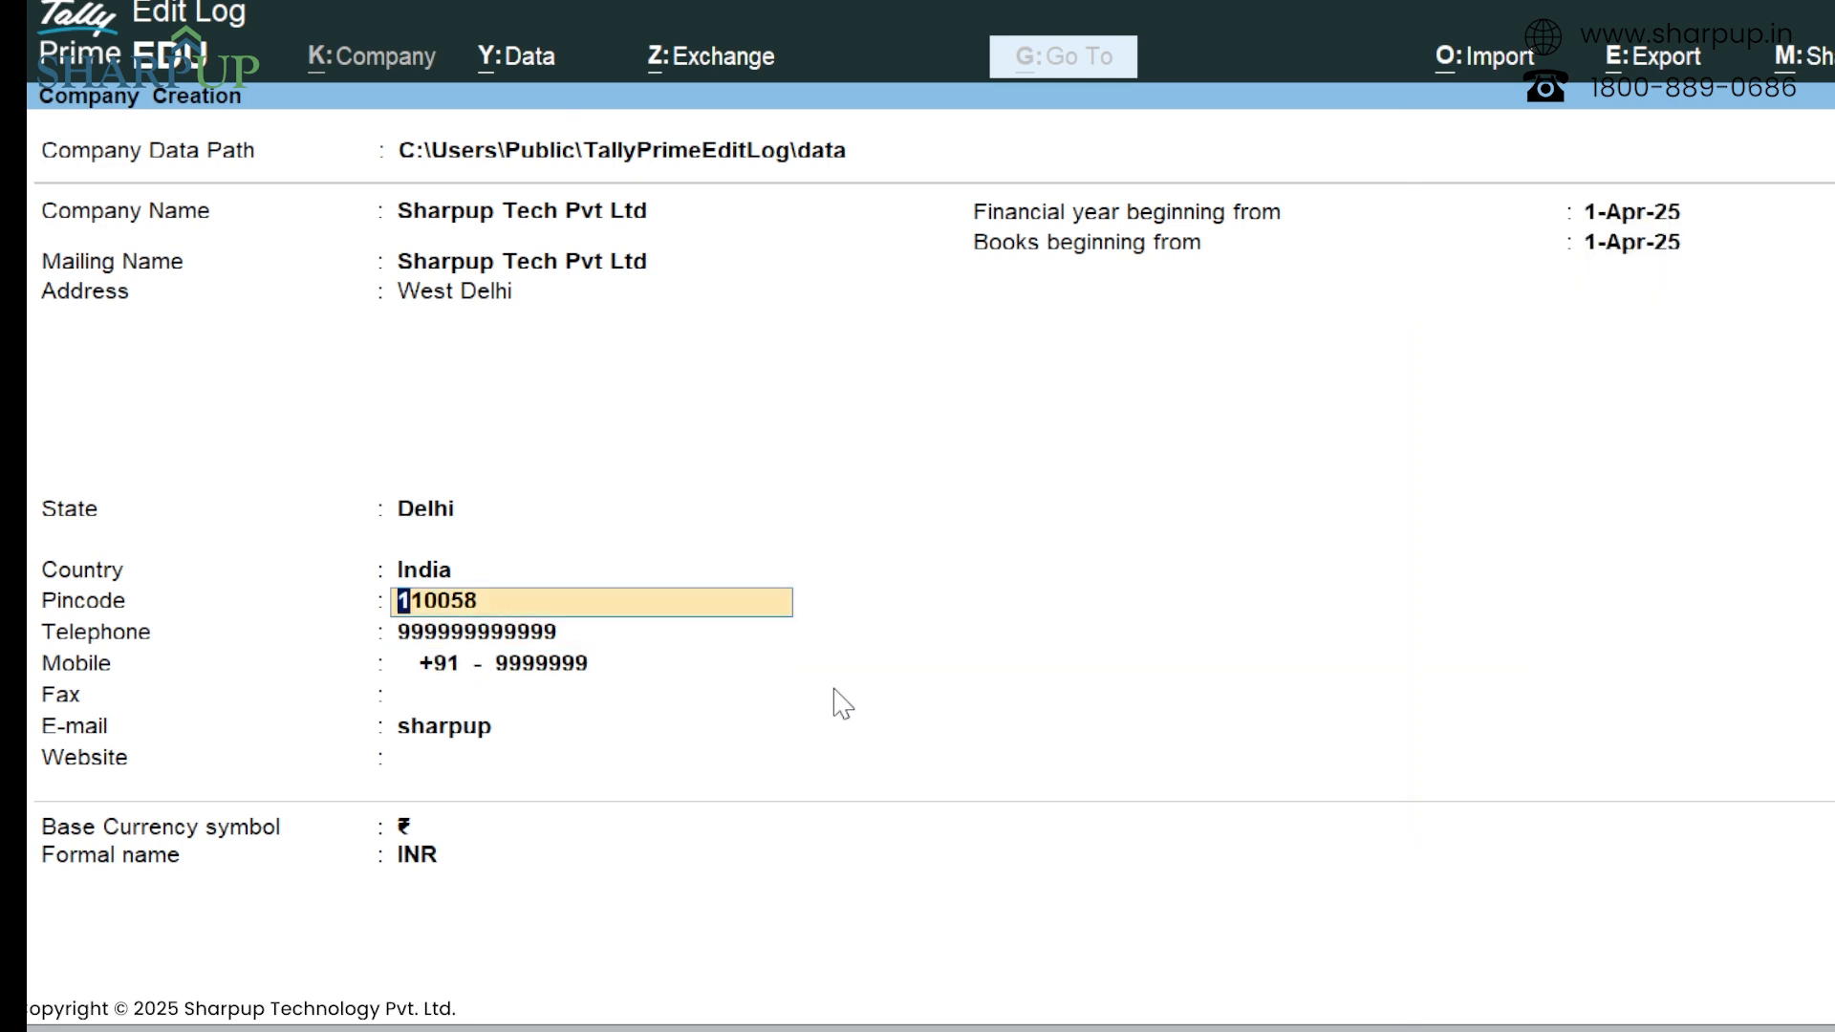
key(Up)
key(Up)
key(Up)
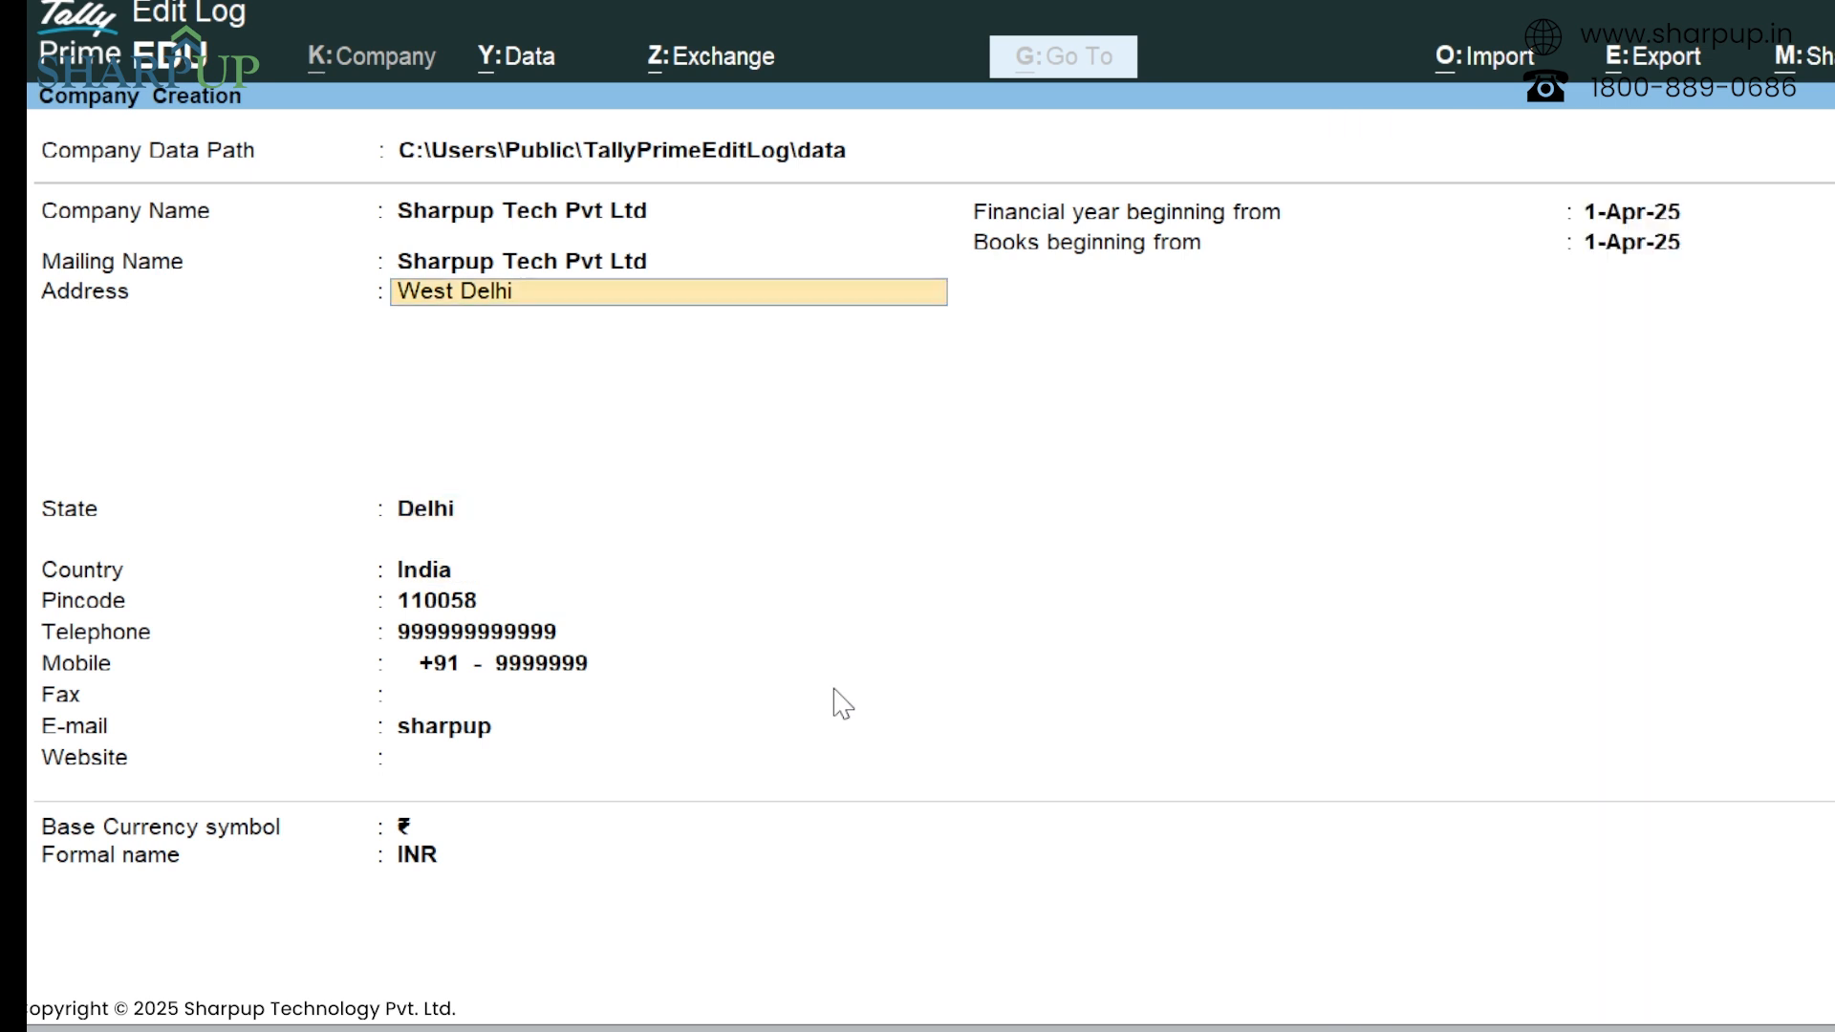
text(South Delh)
key(Return)
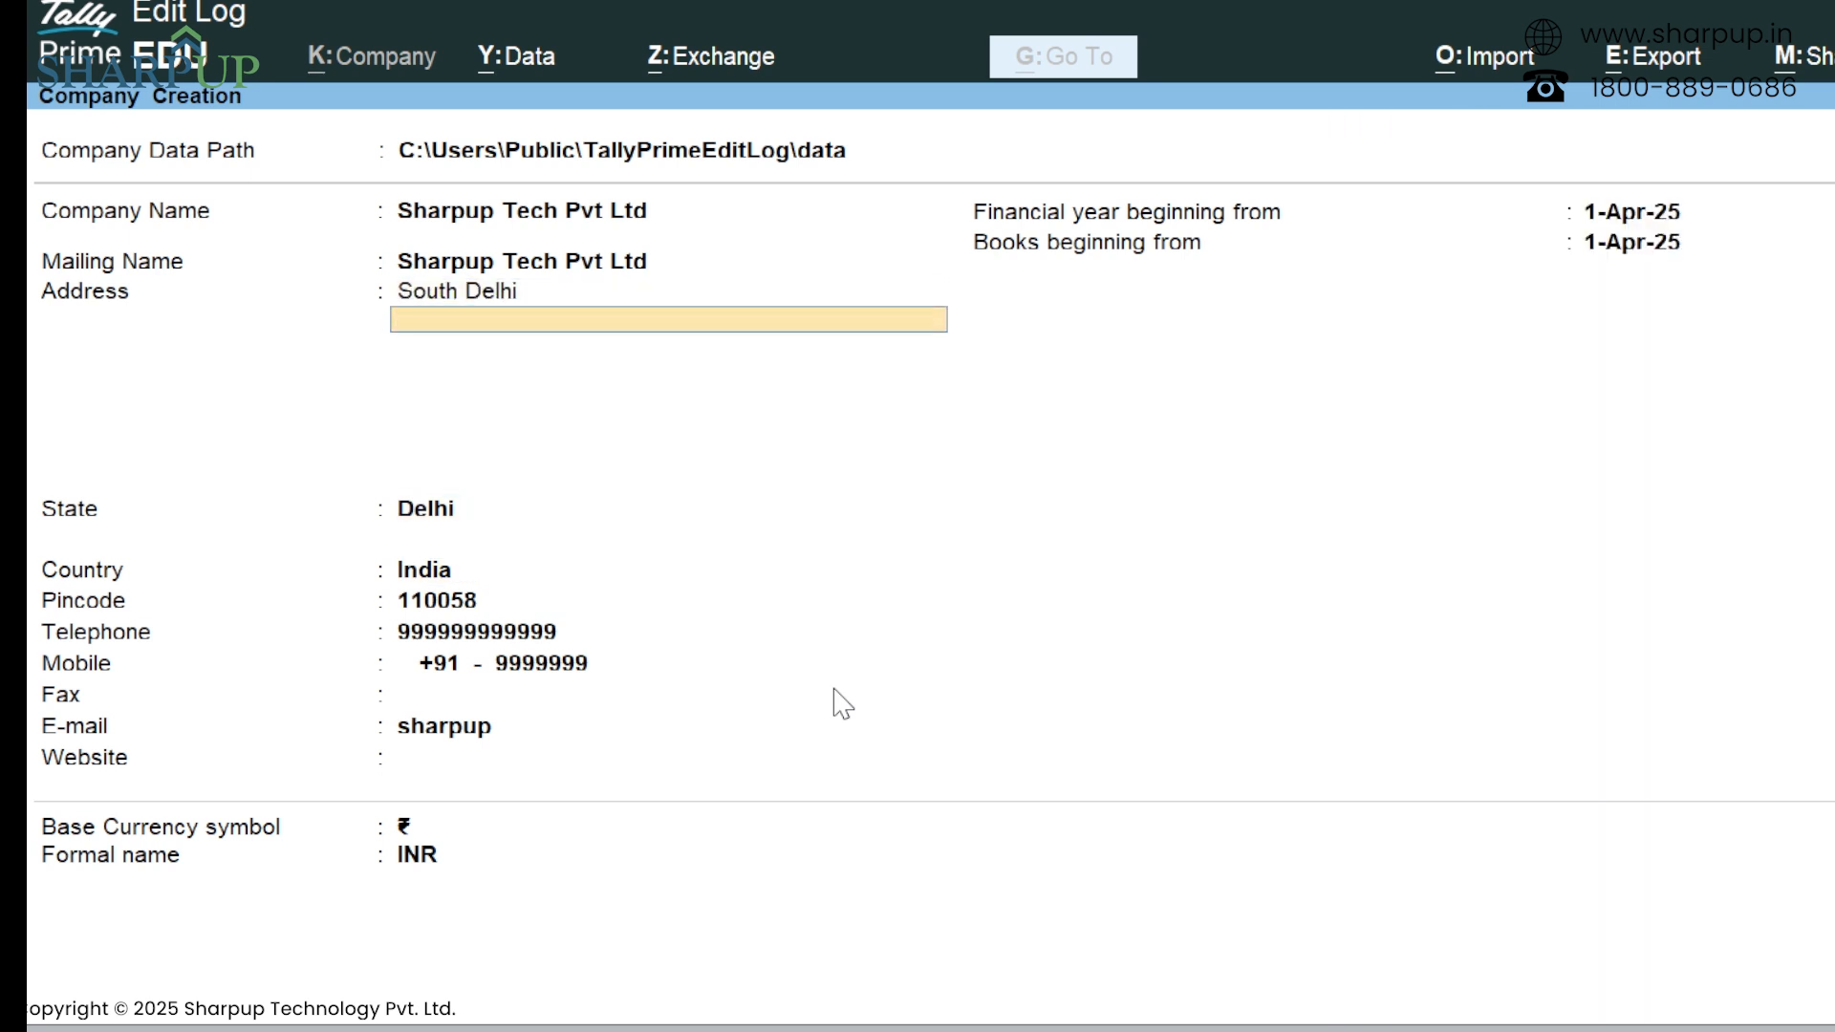
Keep the remaining company details, with INR as the currency's formal name, and accept the form to create the company.
key(Return)
key(Return)
key(Return)
key(shift+Tab)
key(shift+Tab)
key(shift+Tab)
key(shift+Tab)
key(Return)
key(Return)
key(Return)
key(Return)
key(Return)
key(Return)
key(Return)
key(Return)
key(Return)
key(Return)
key(Return)
key(Return)
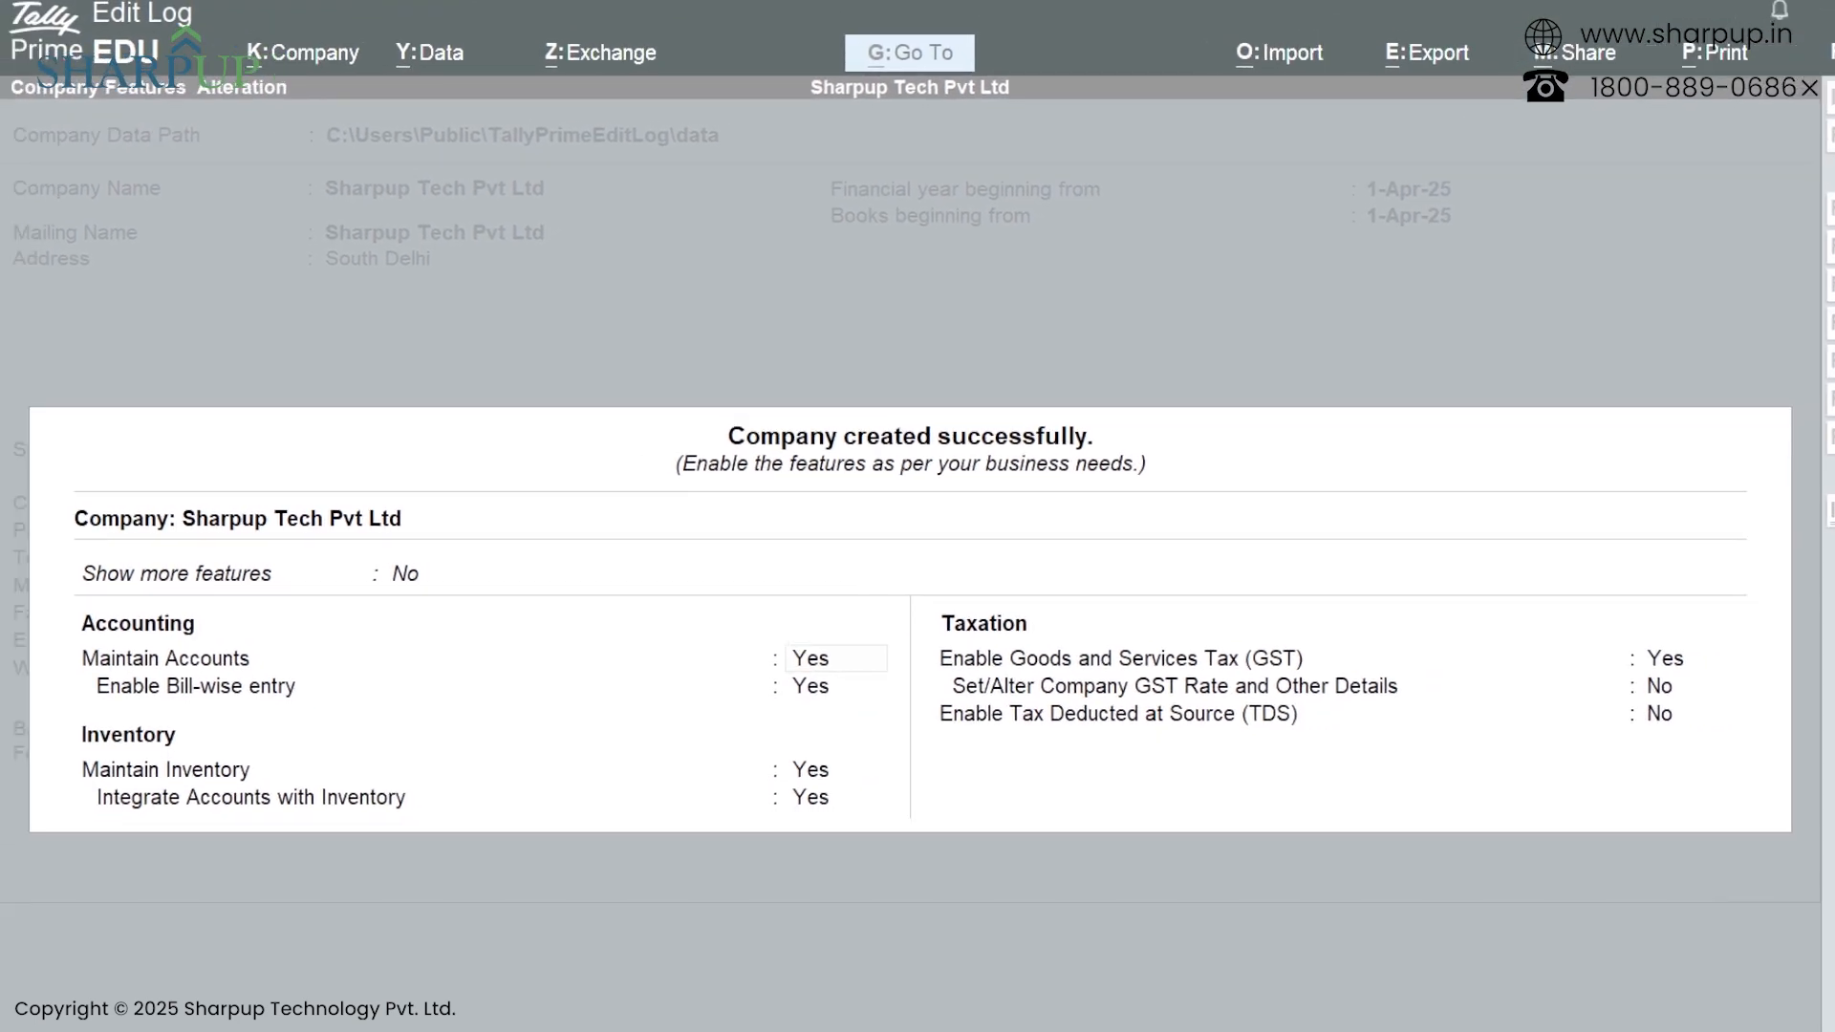
Set Show more features to Yes for Sharpup Tech Pvt Ltd.
click(1101, 1031)
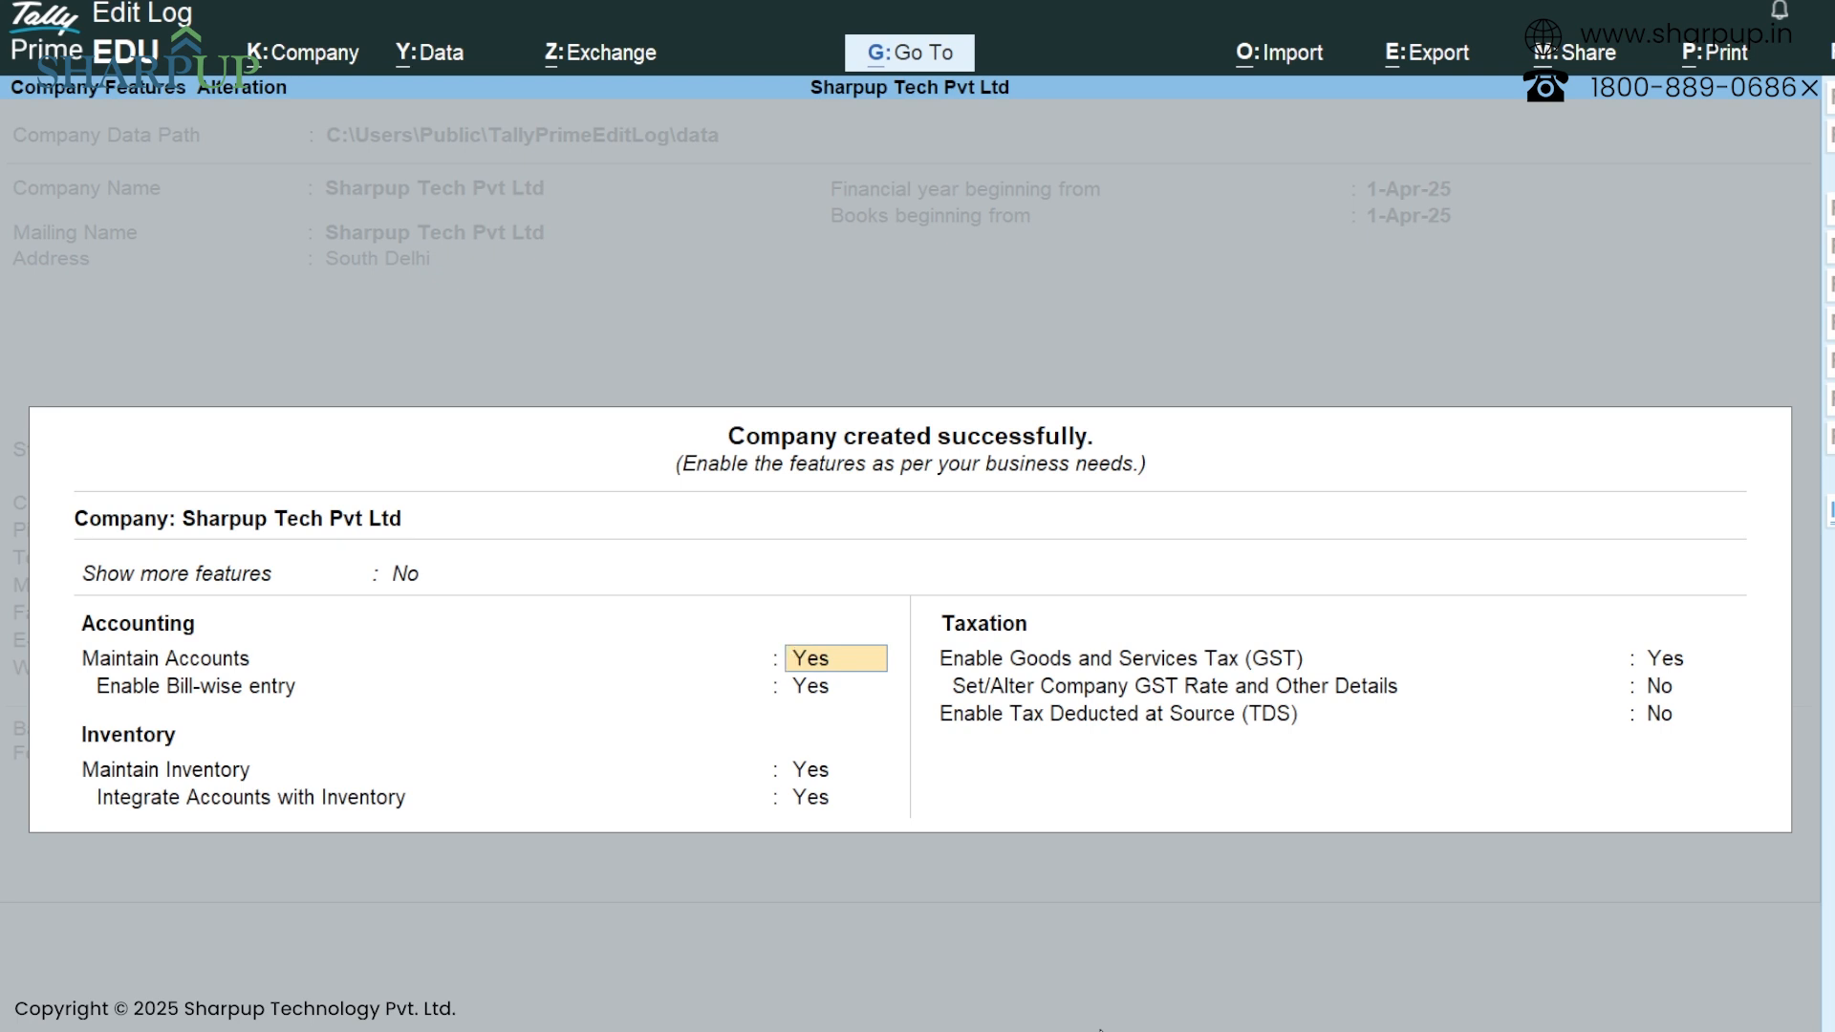
key(Up)
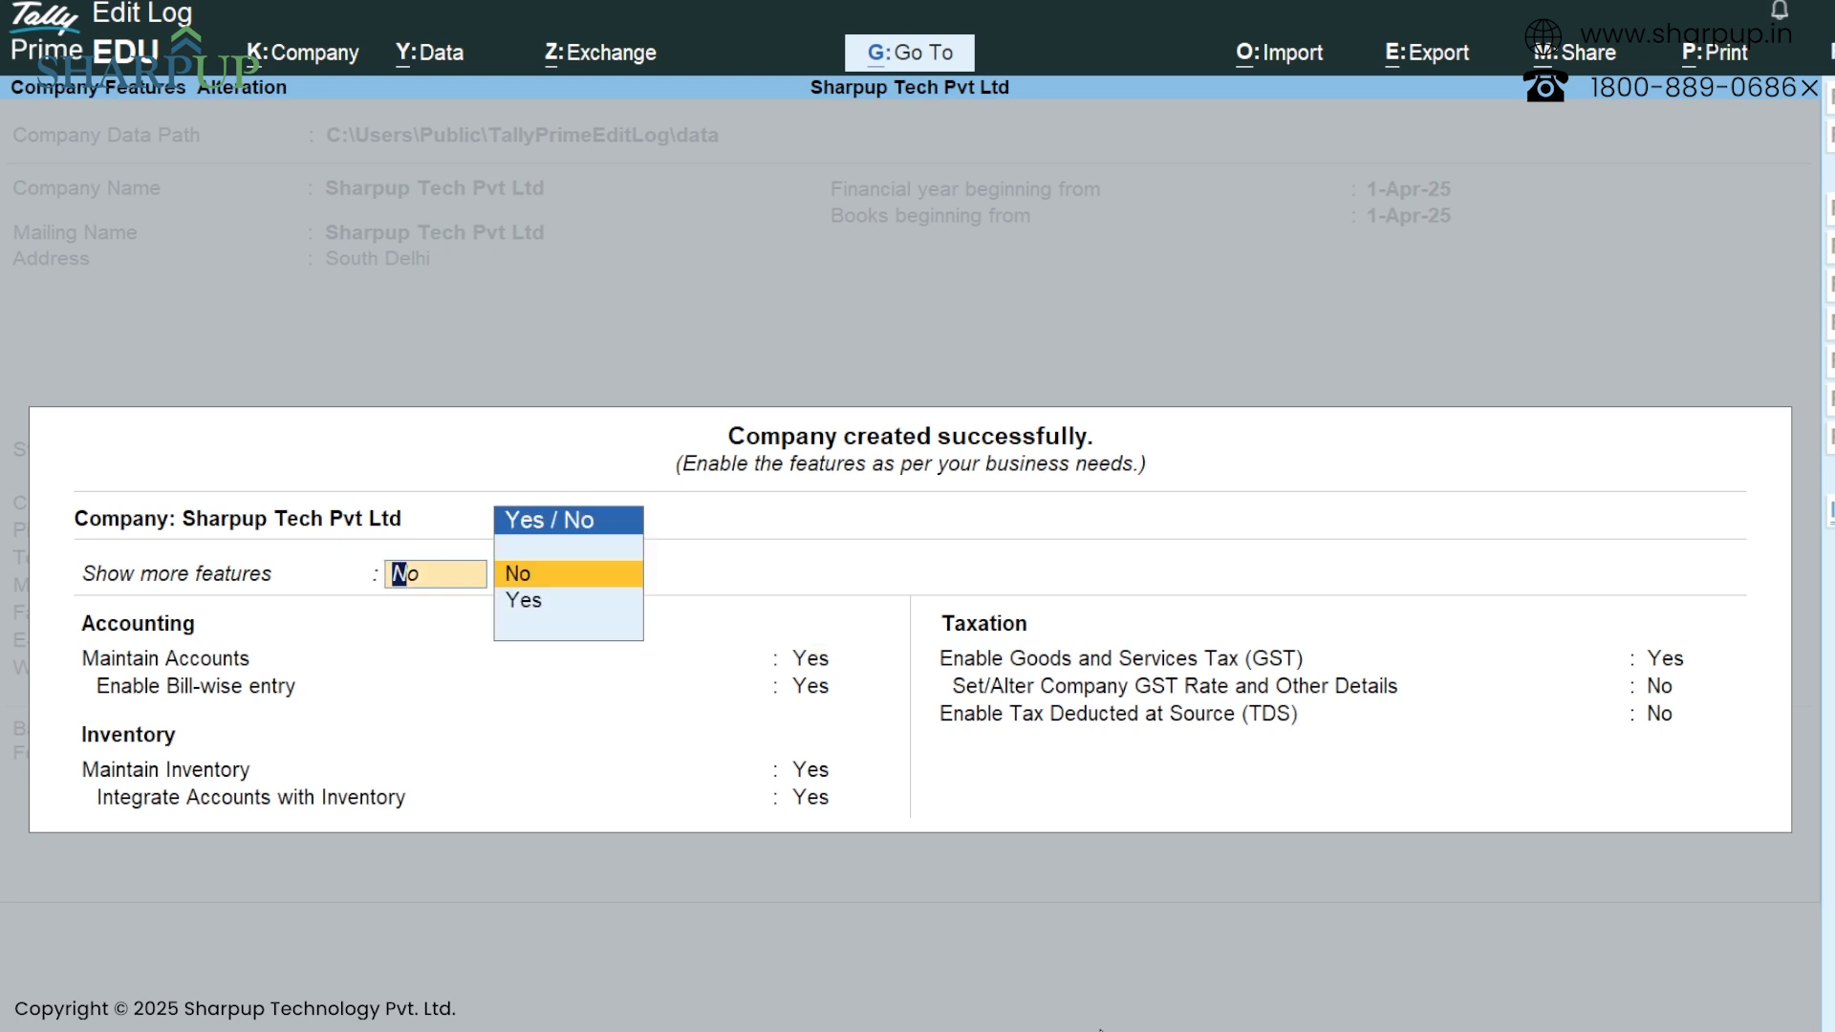
key(Down)
key(Return)
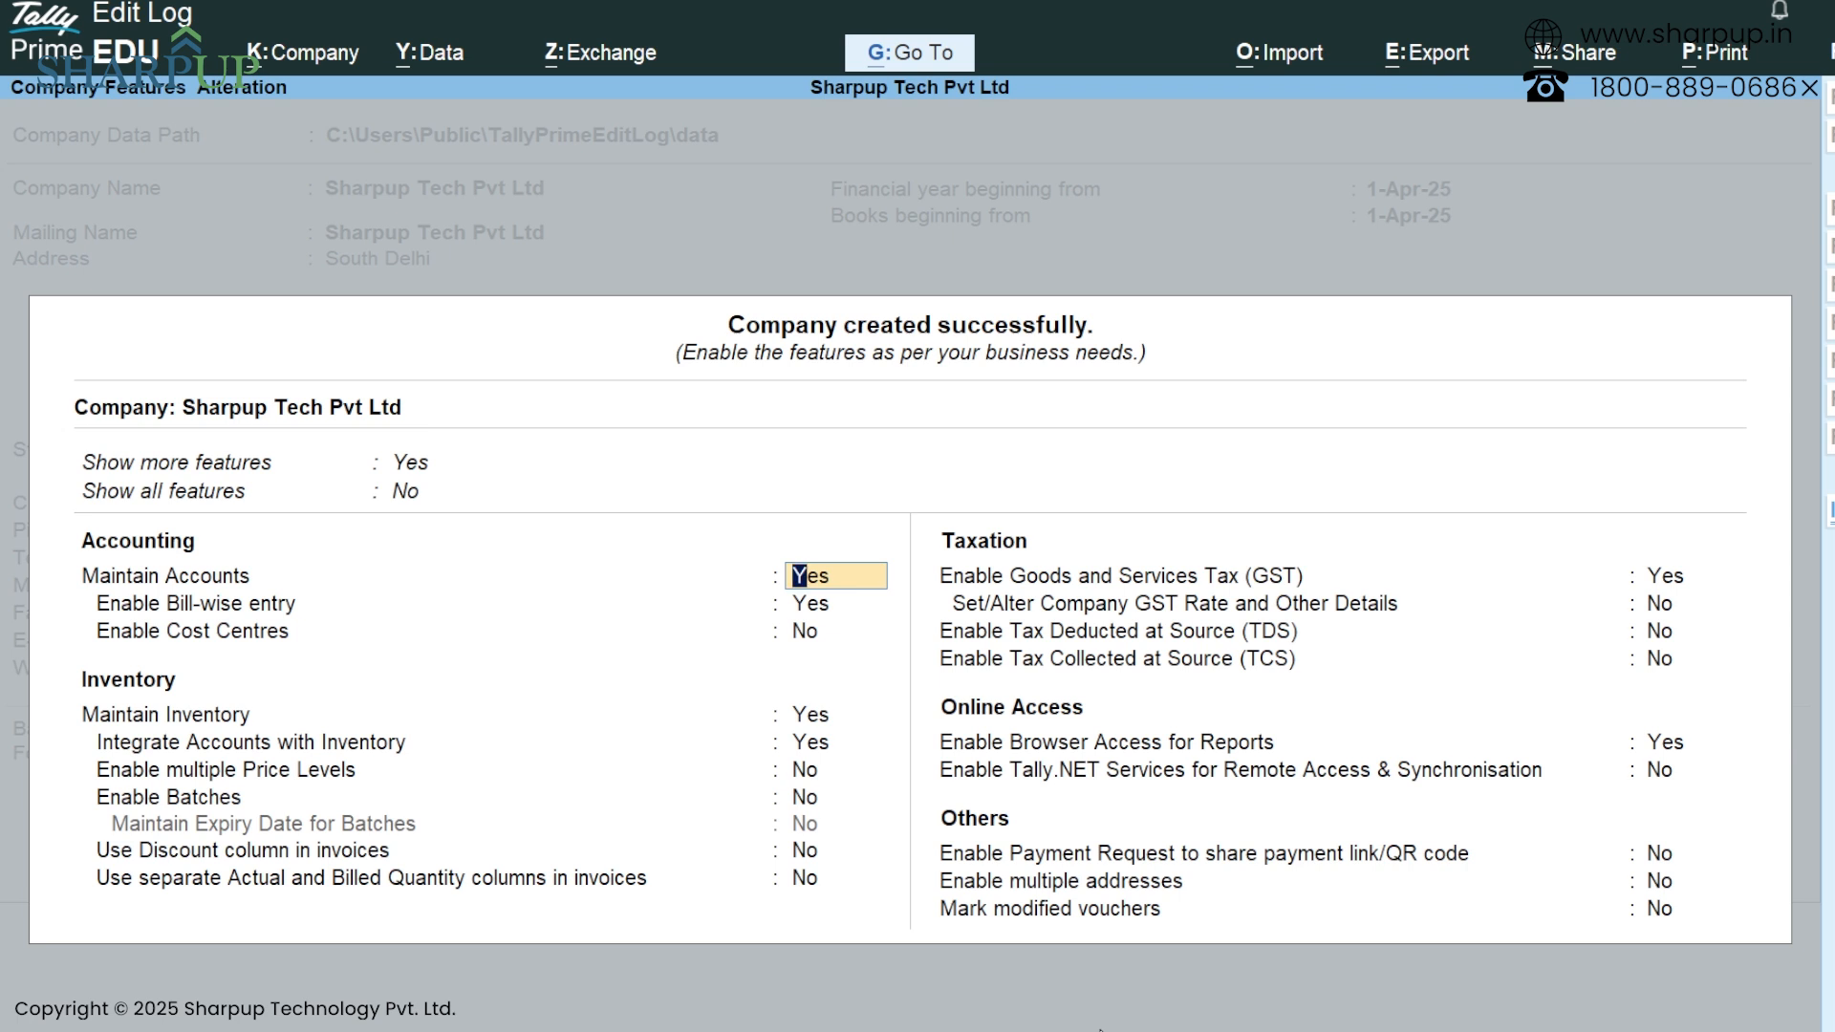
Keep accounts, bill-wise entry and integrated inventory enabled, leaving cost centres and the other accounting and inventory features at No.
key(Return)
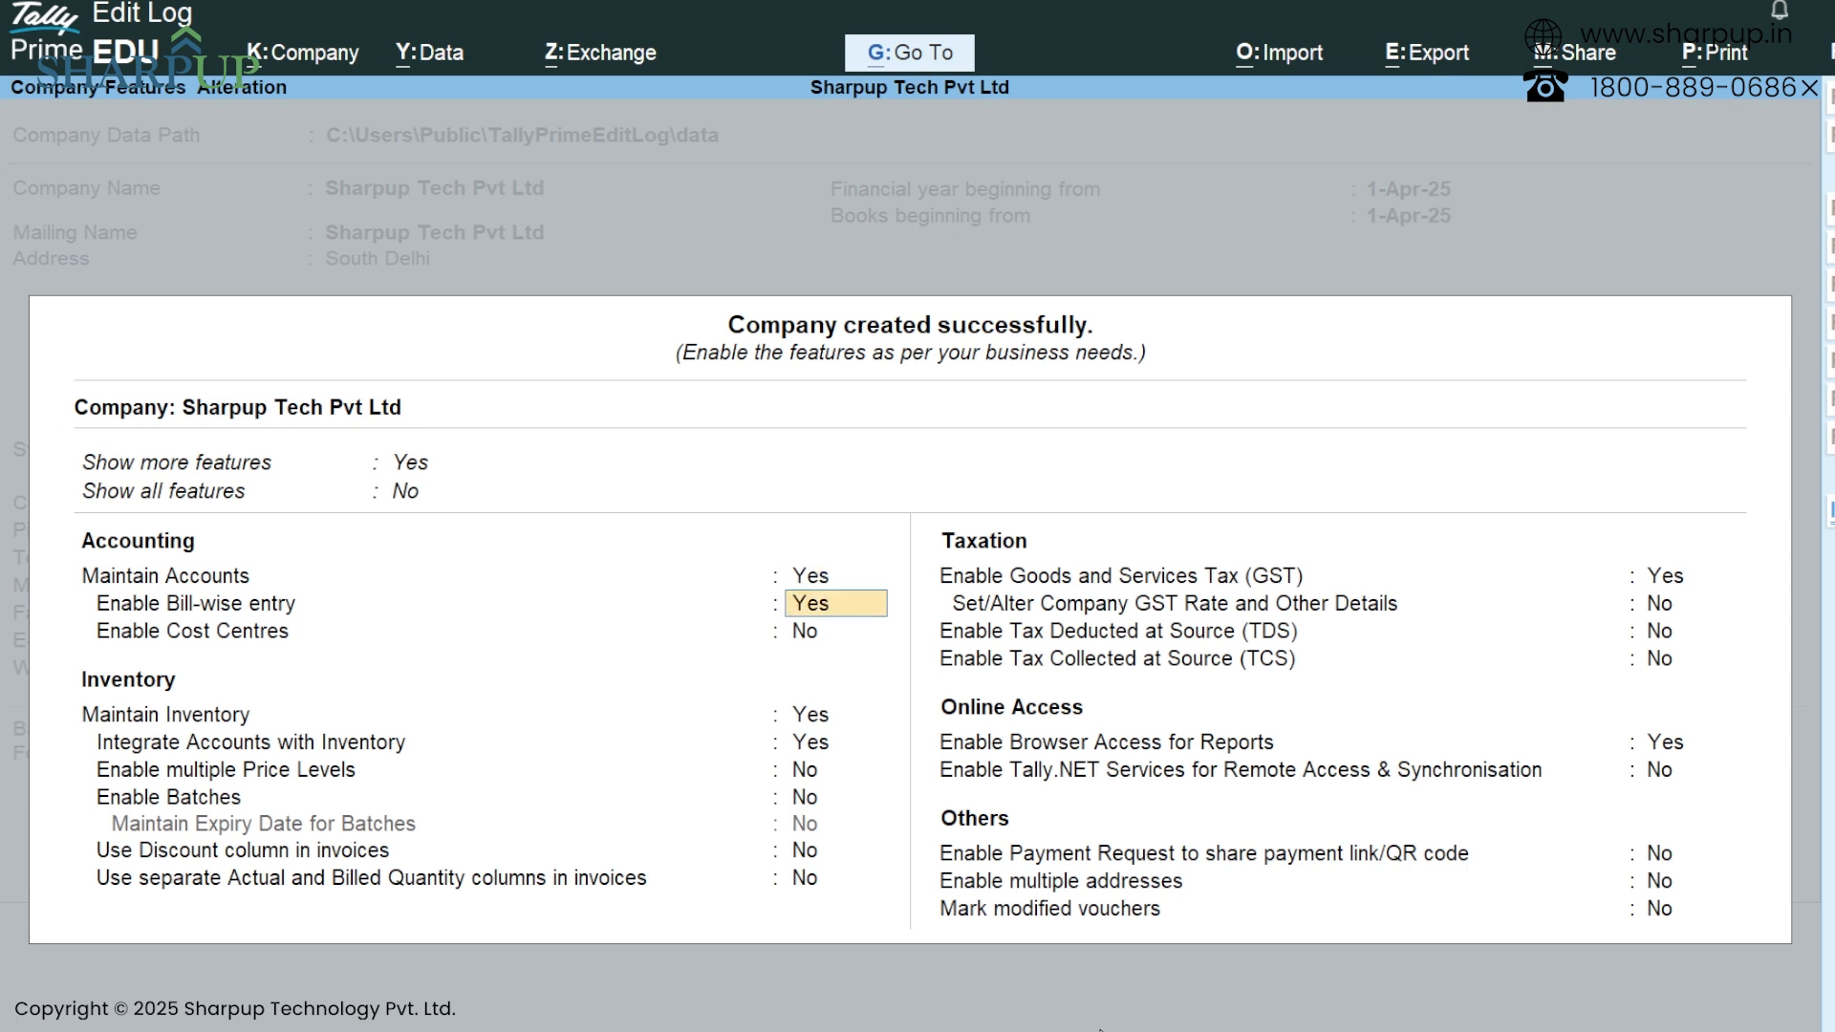
key(Return)
key(Return)
key(Return)
key(Return)
key(Return)
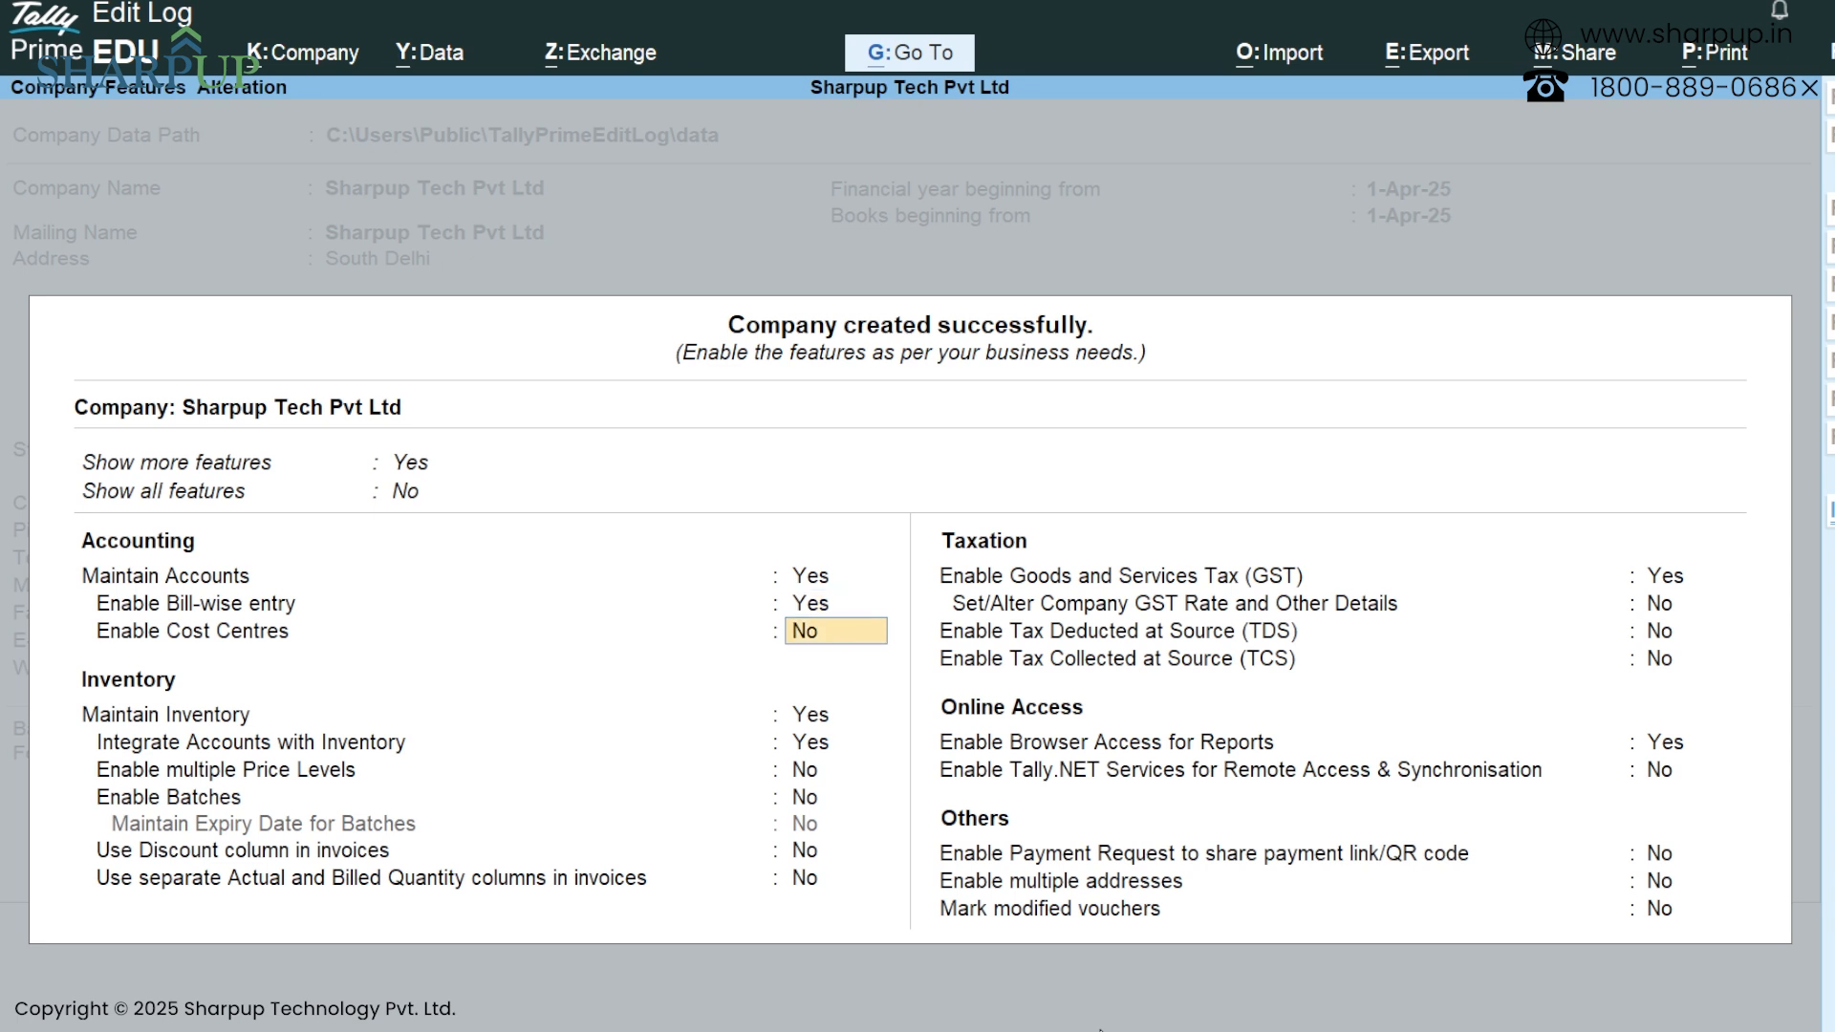
key(Return)
key(Return)
key(Return)
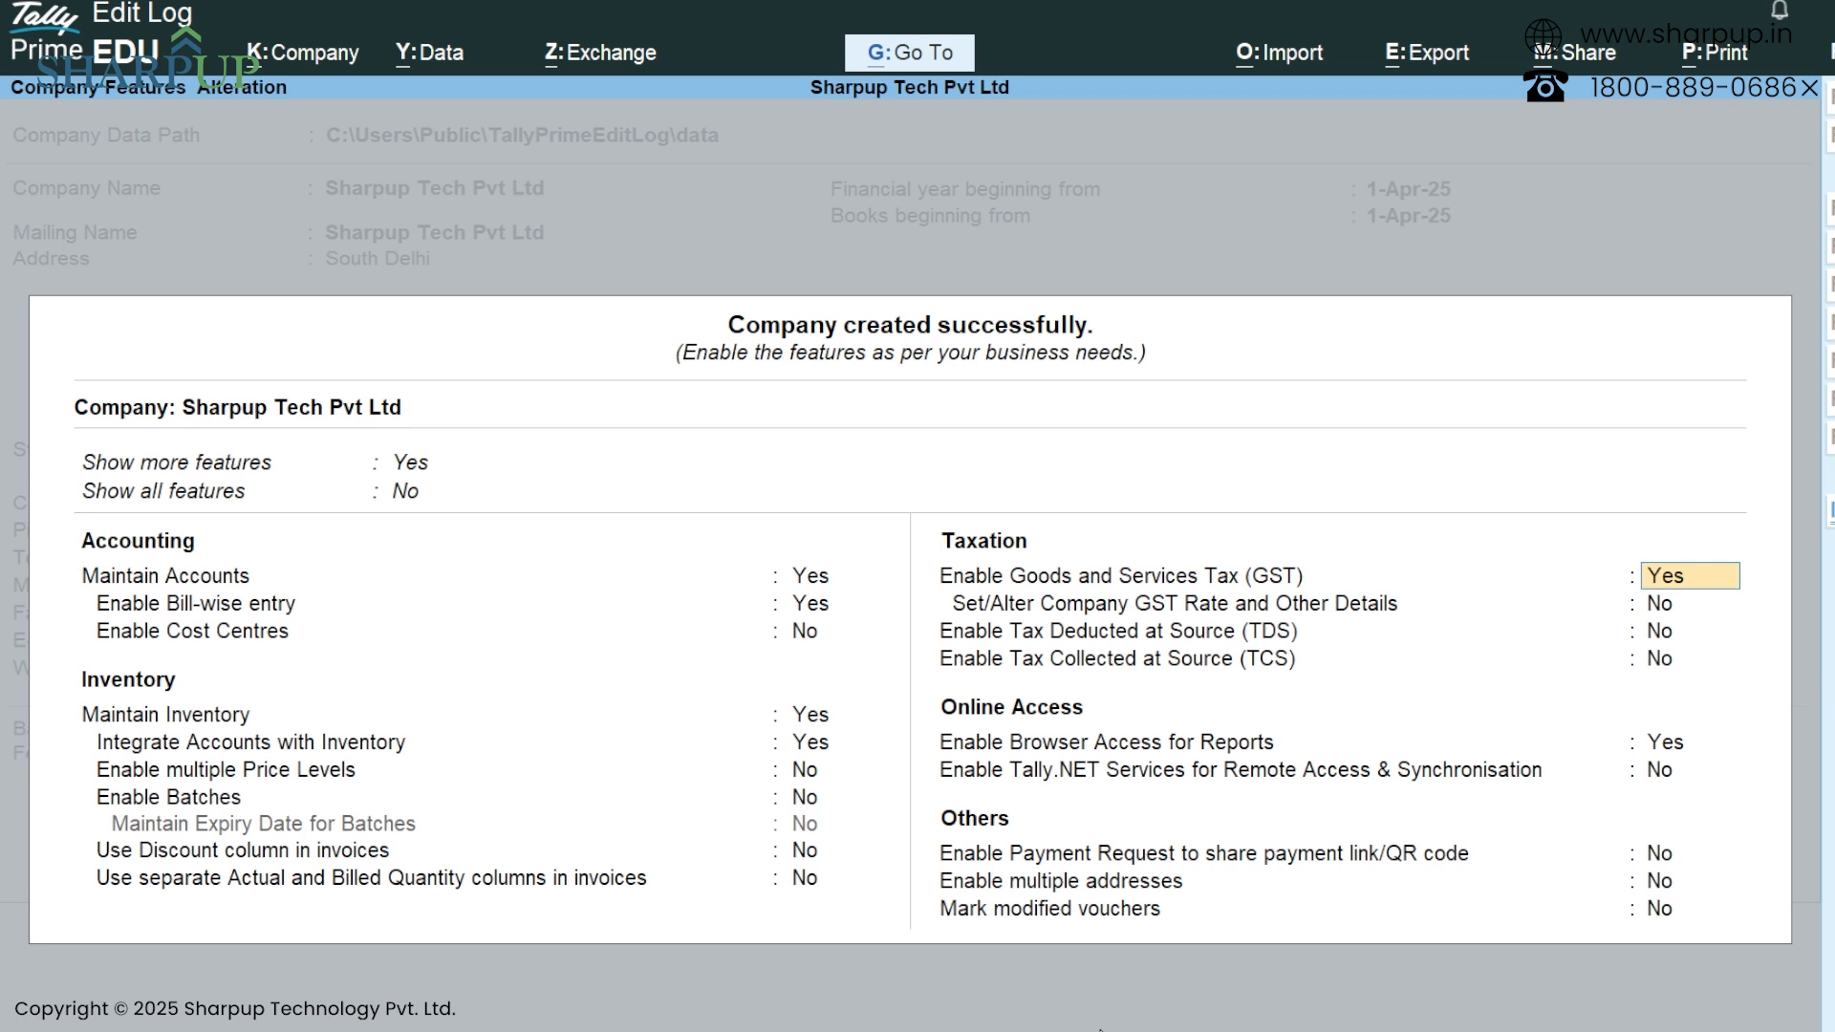
Enable GST and keep Delhi as the state, Regular as the registration type and No for Assessee of Other Territory.
key(Return)
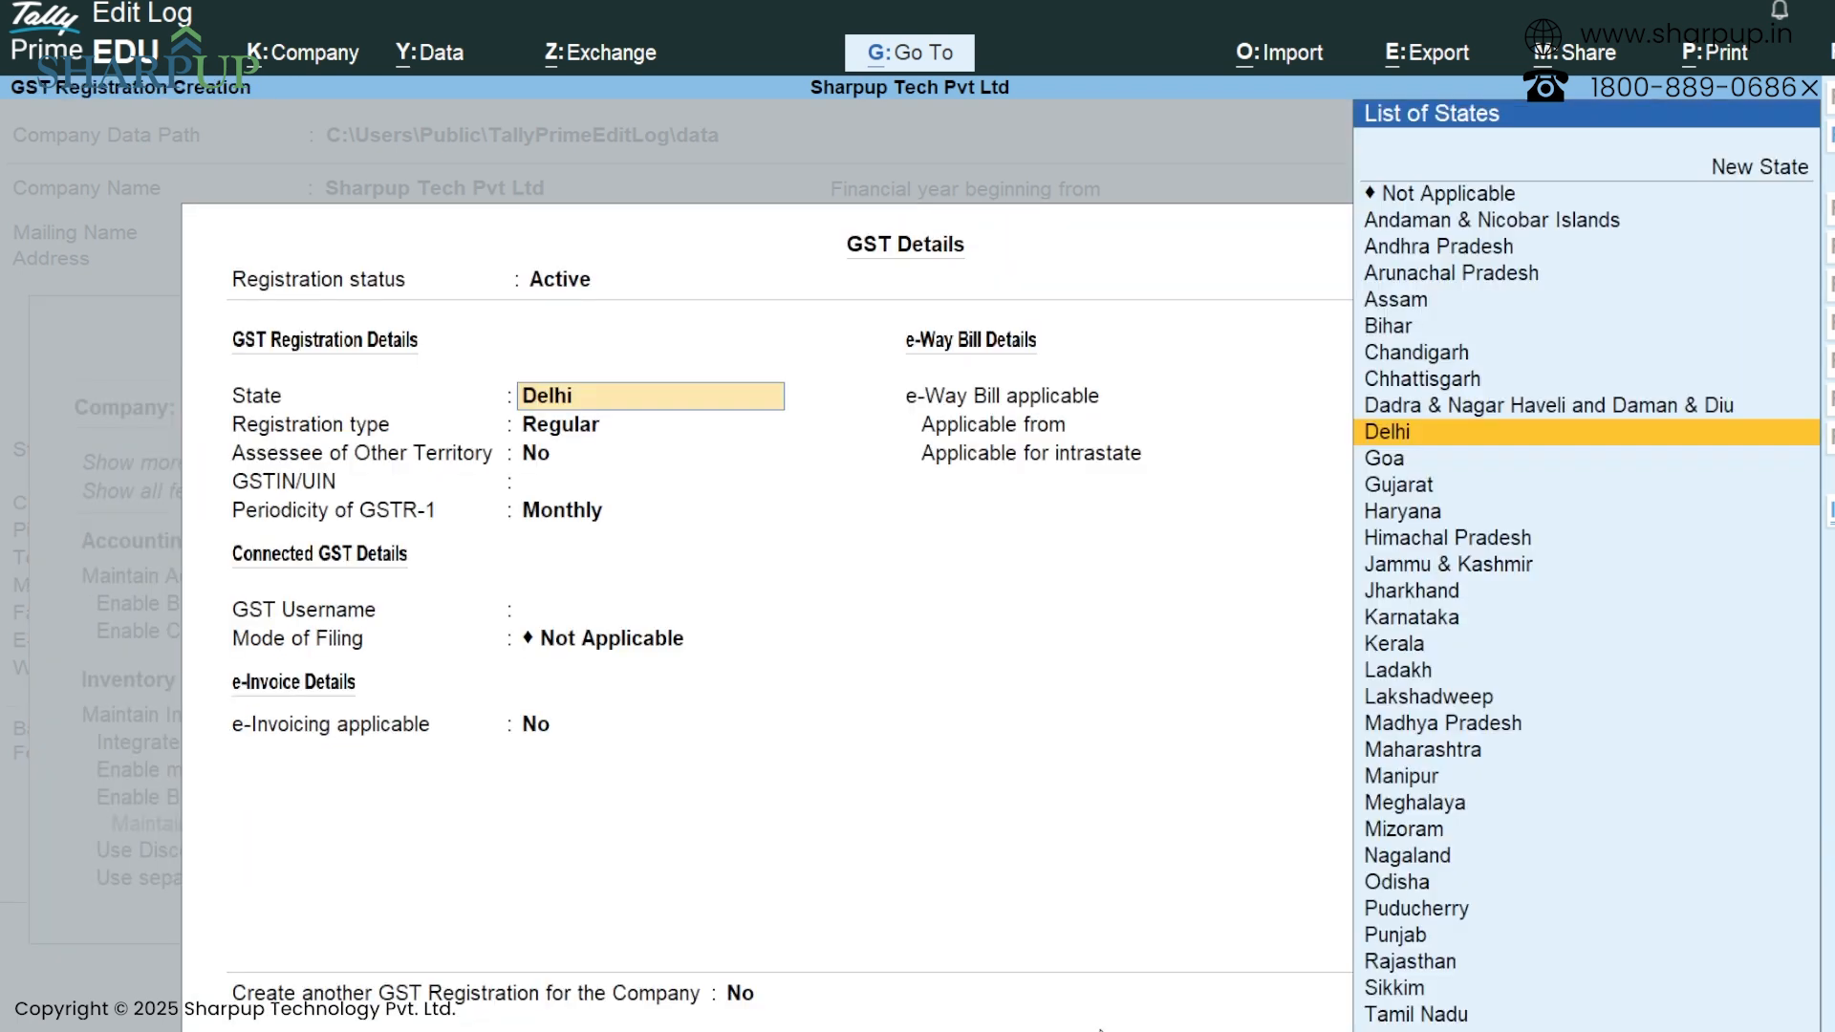
key(Return)
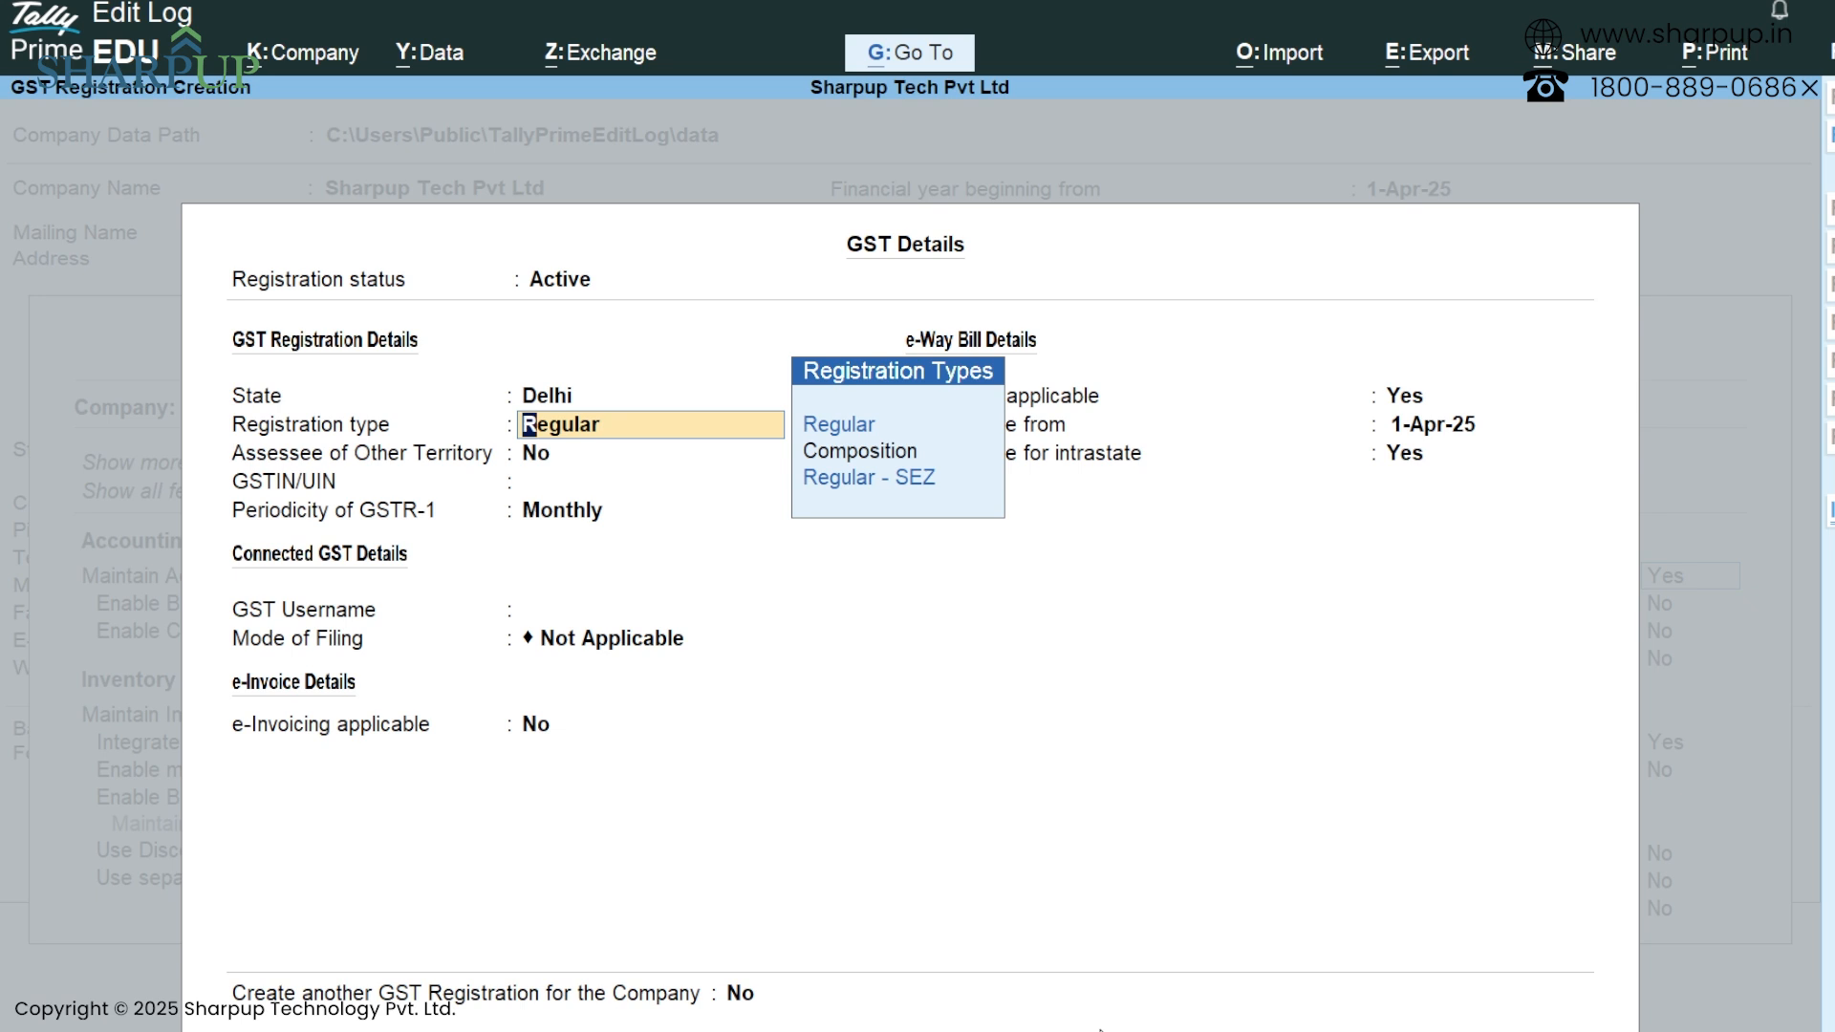
key(Return)
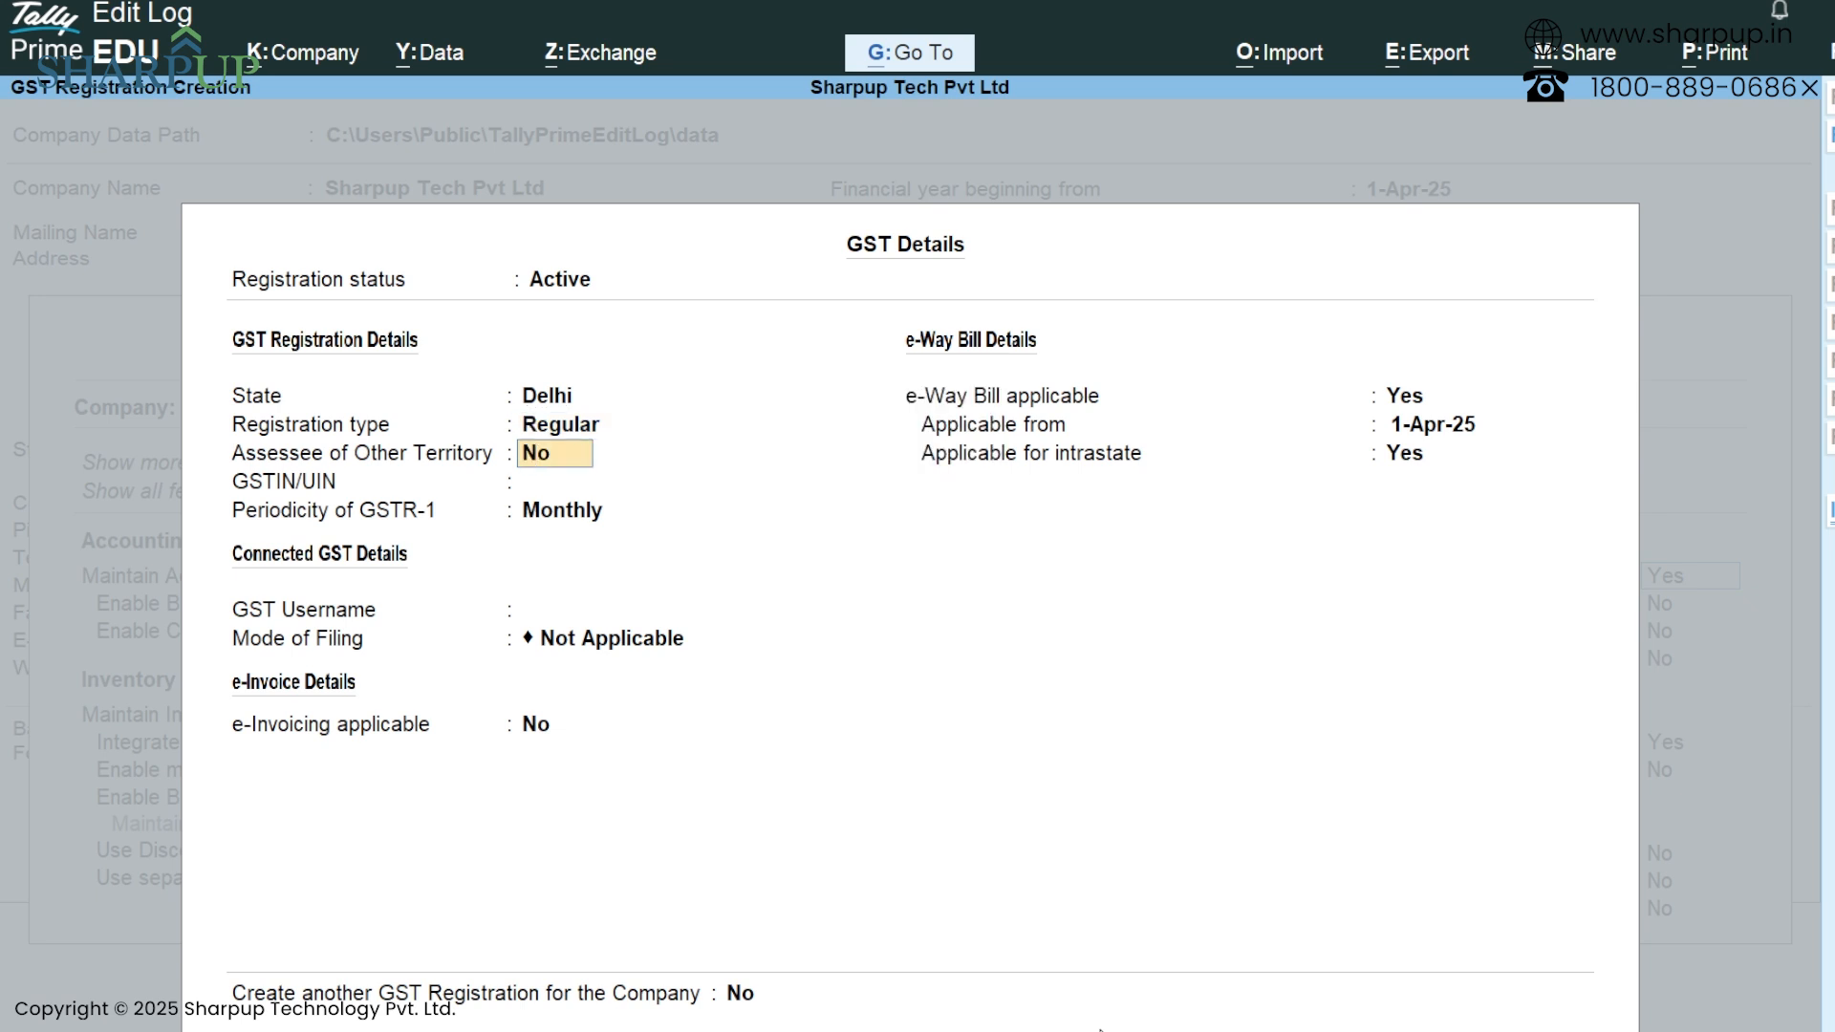
key(Return)
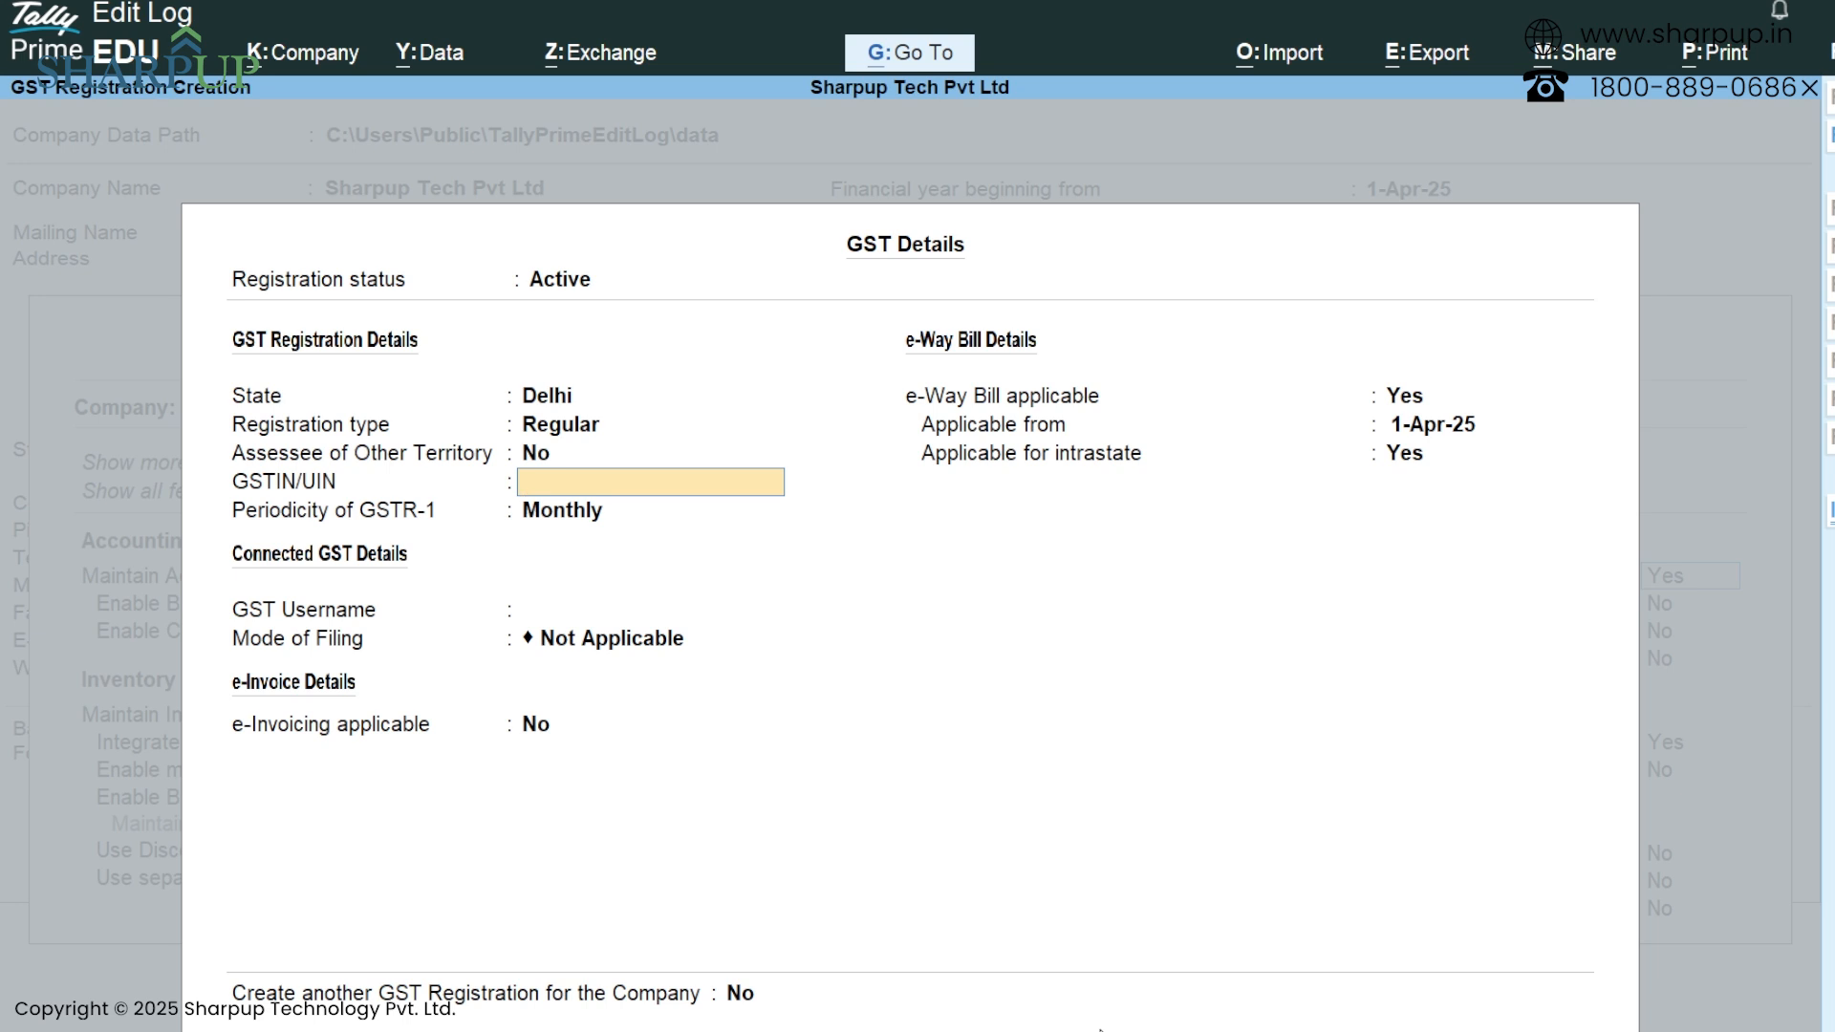
Fill in the company's GSTIN/UIN in the GST registration details.
key(Return)
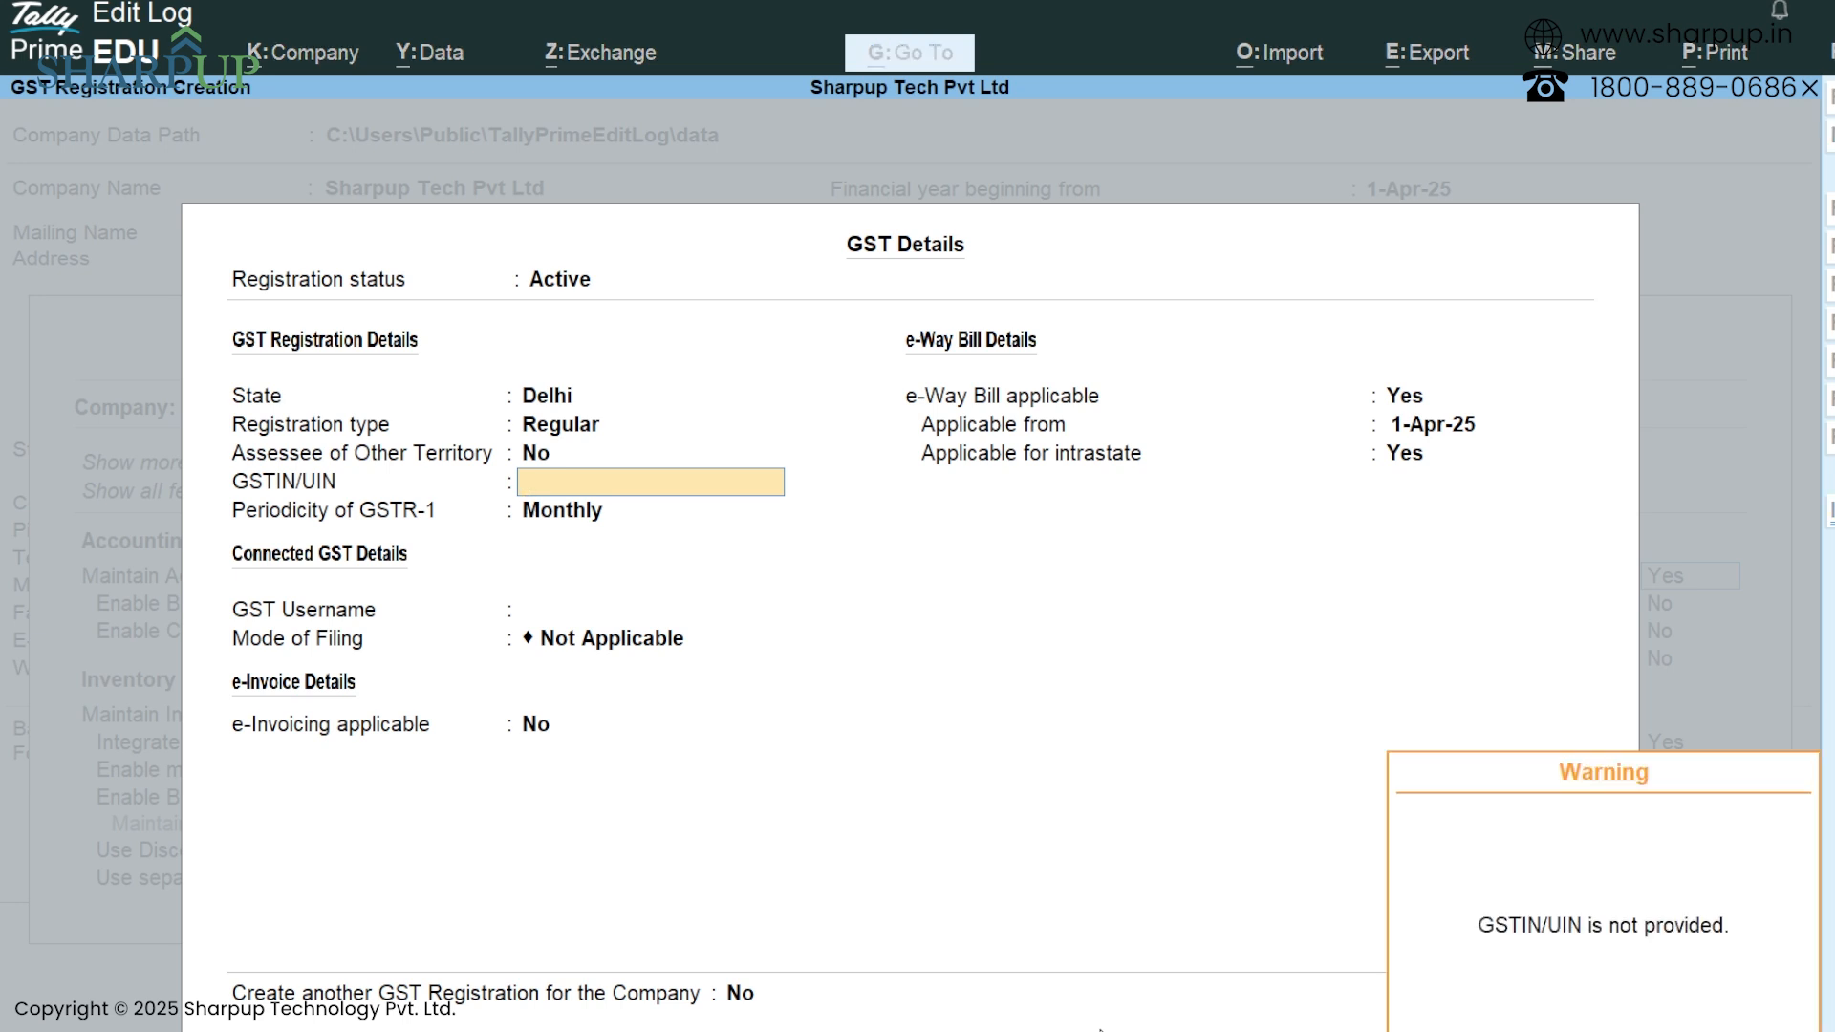
key(Return)
text(mj)
key(BackSpace)
key(BackSpace)
key(BackSpace)
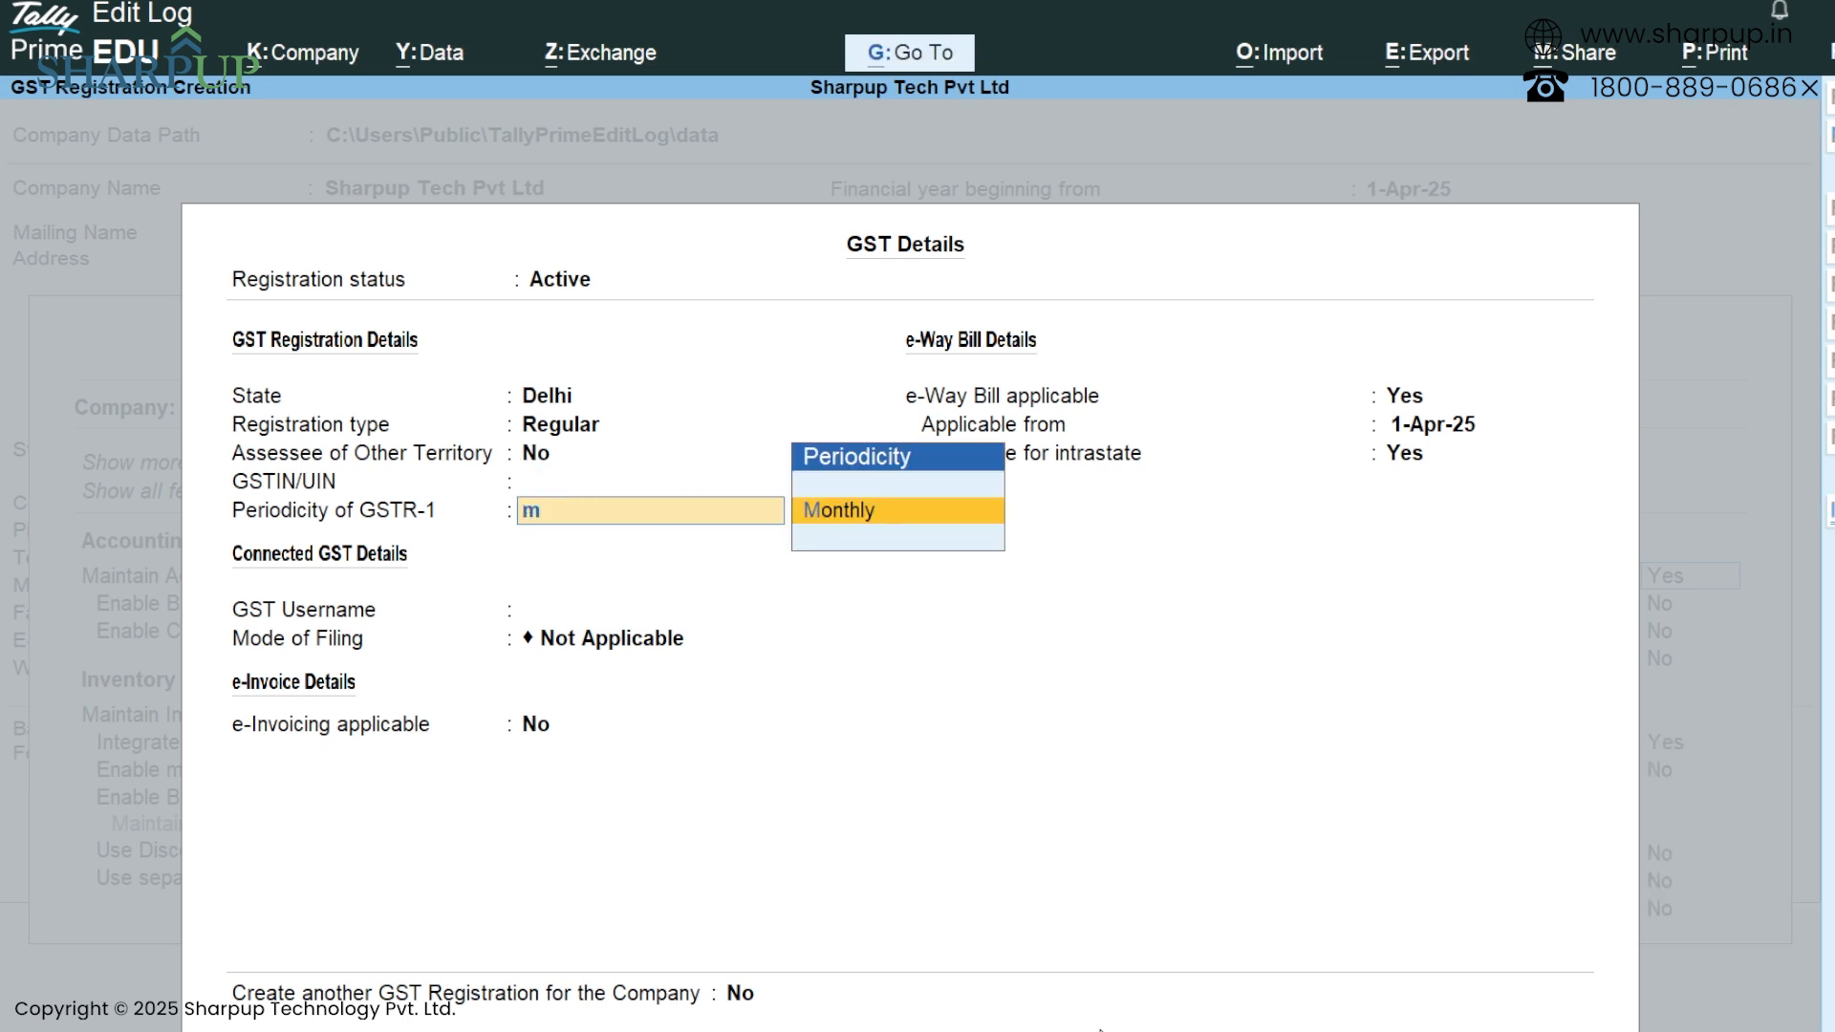
text(JJJJJJJ)
key(Return)
key(Return)
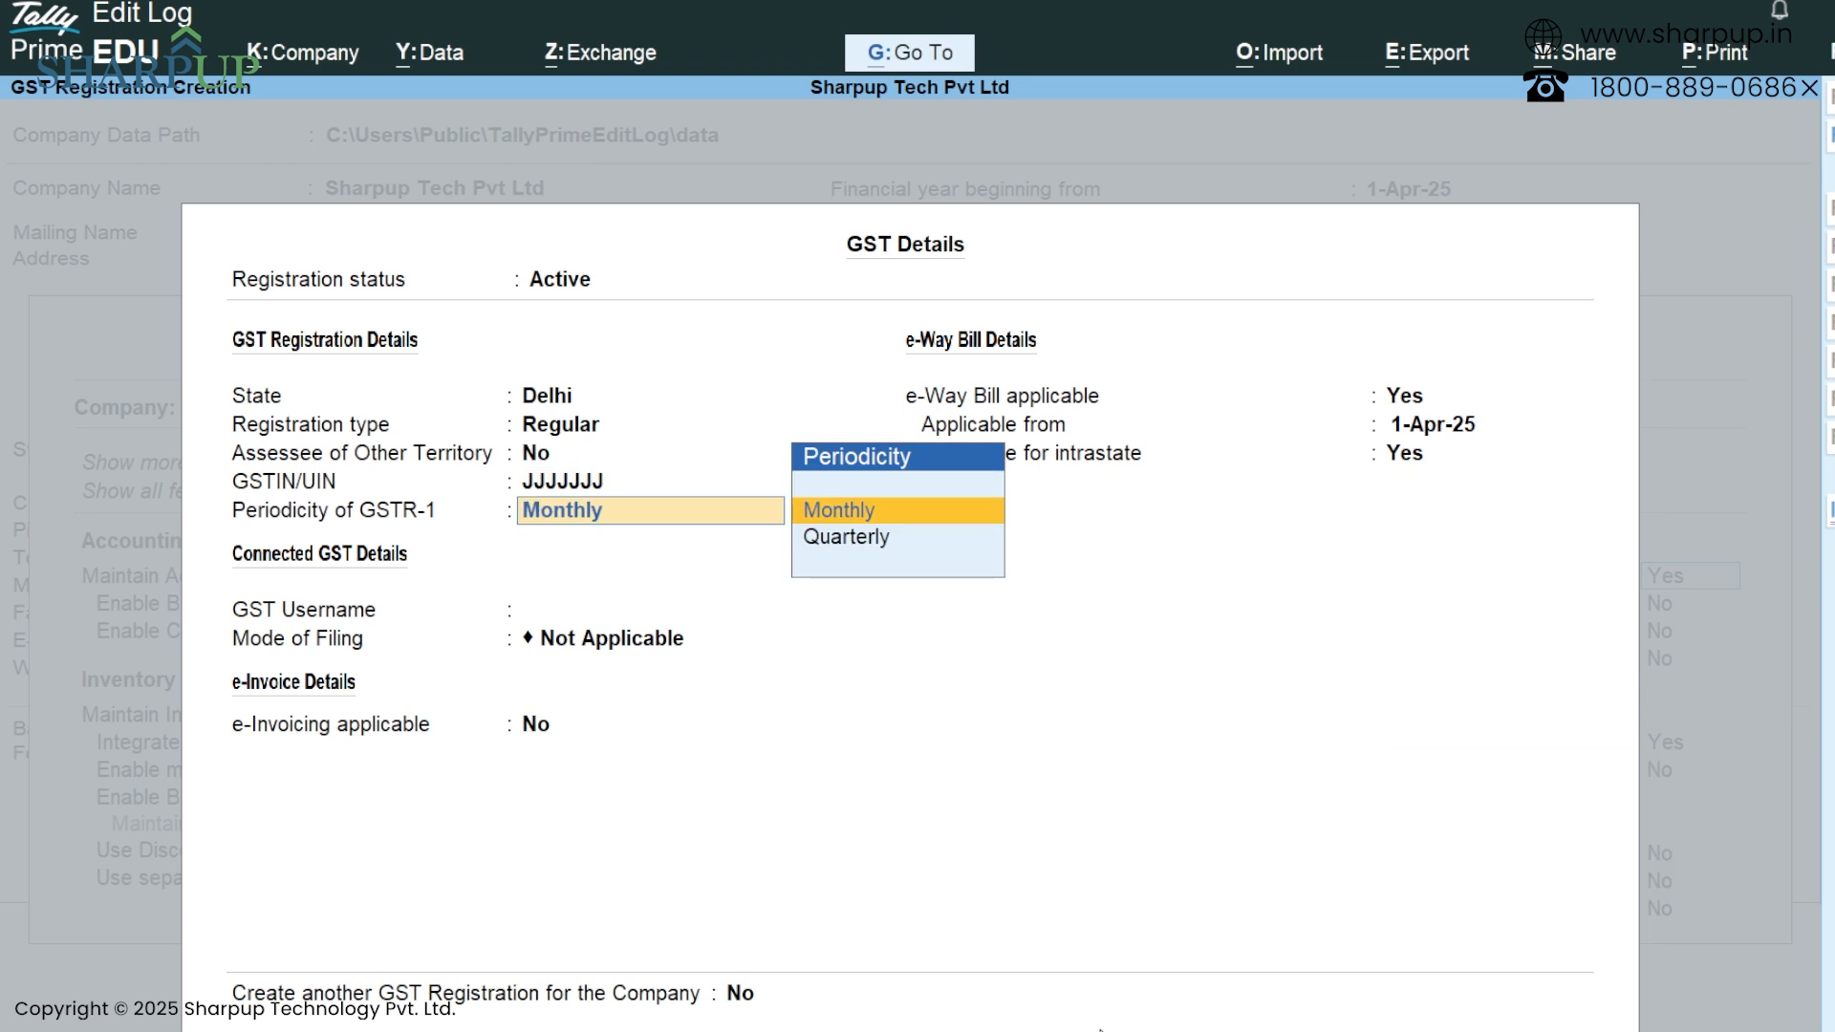
Set the periodicity of GSTR-1 to Quarterly.
key(Down)
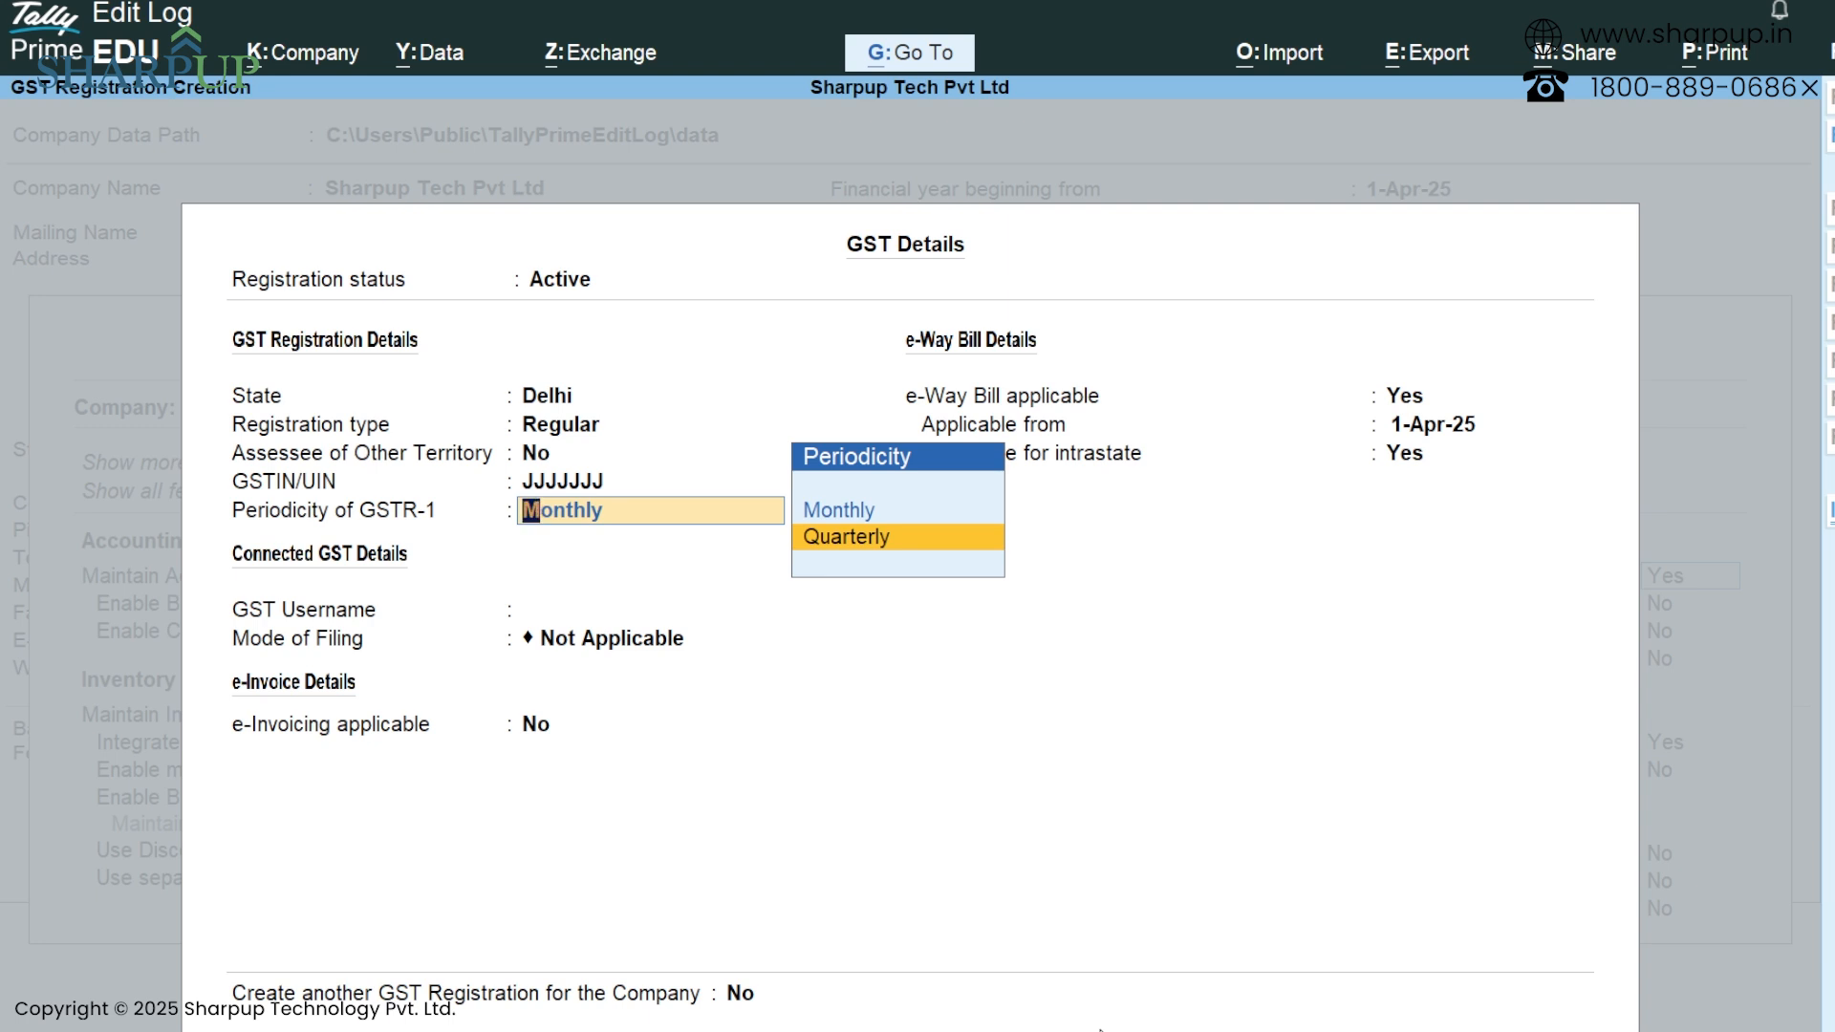
key(Up)
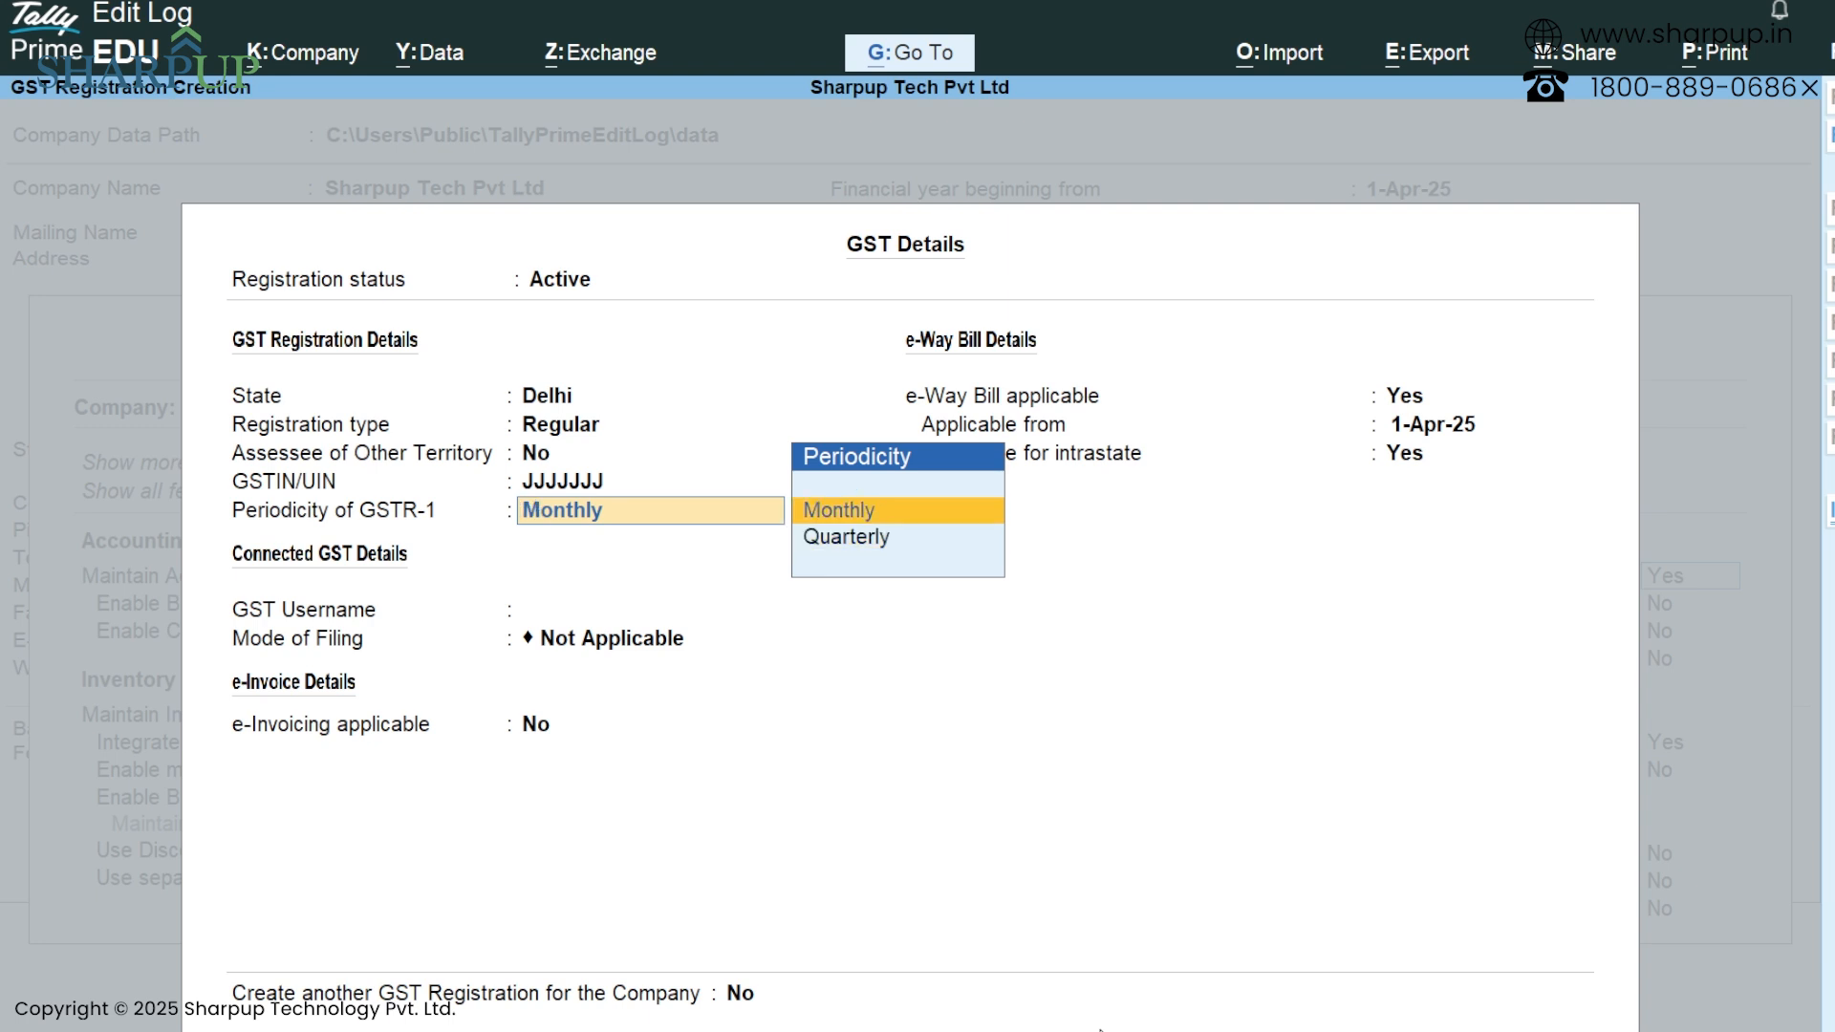
key(Down)
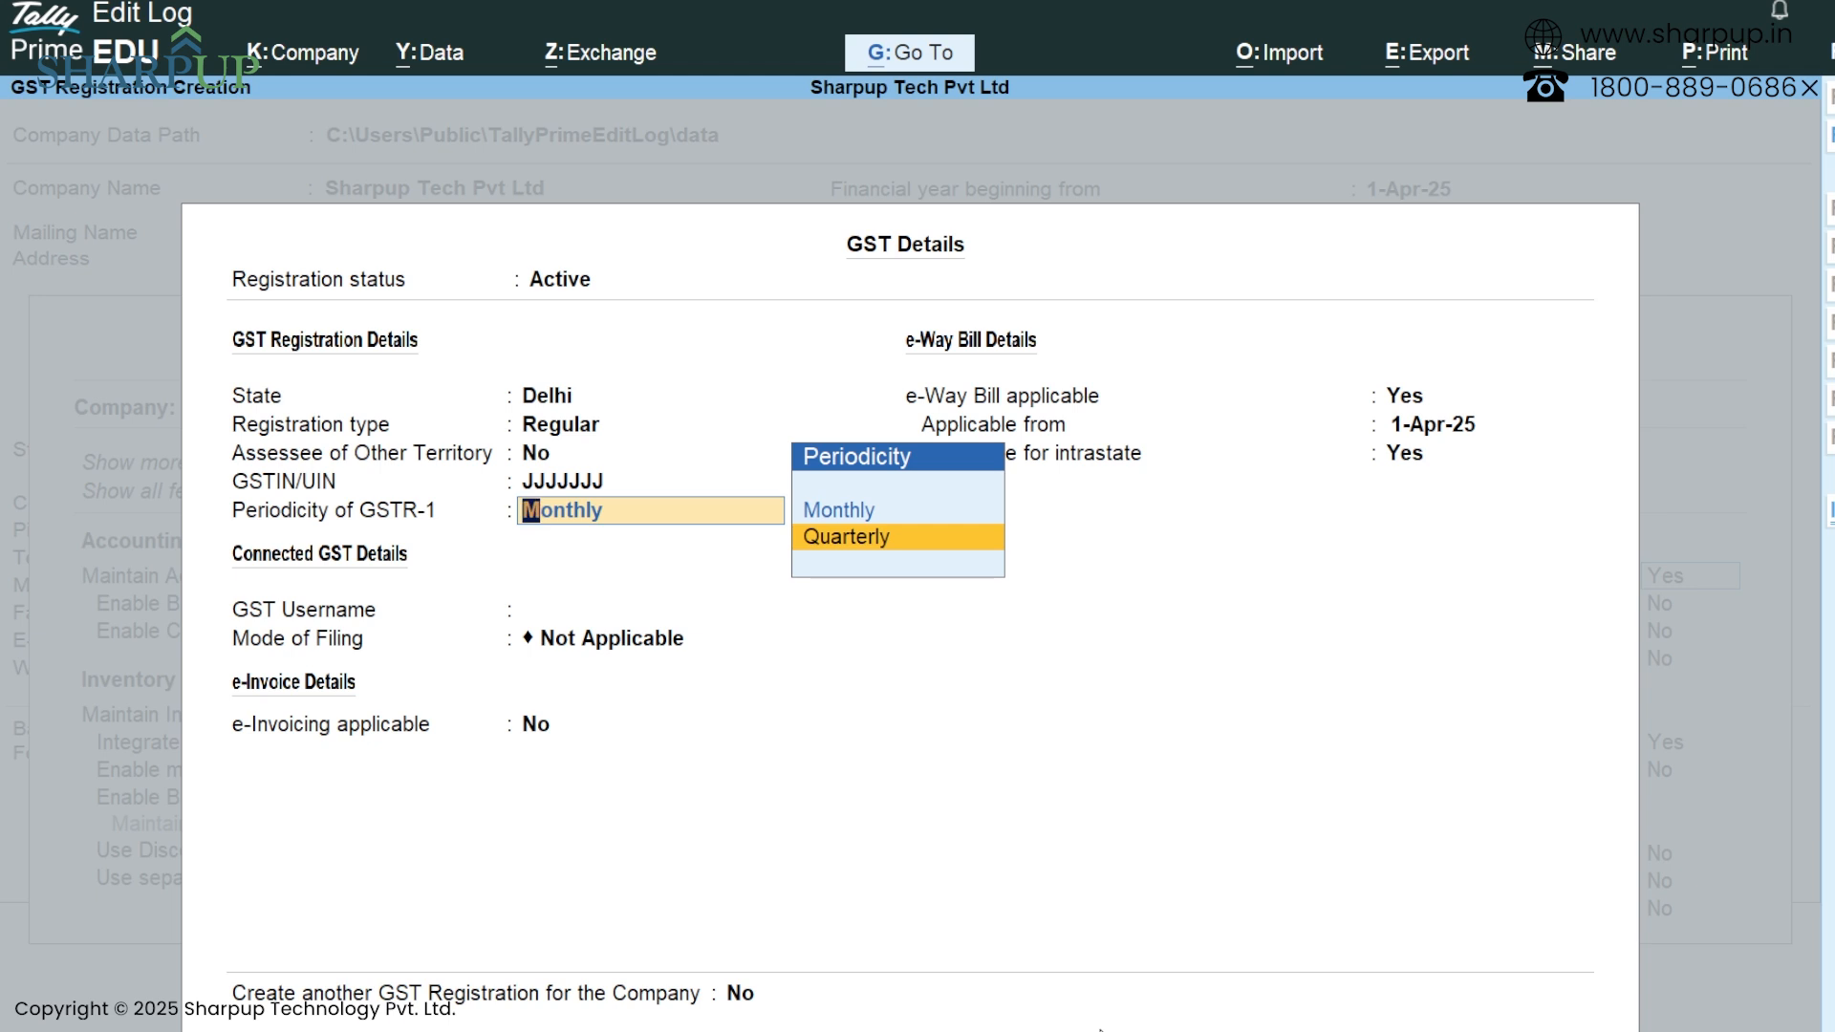
key(Return)
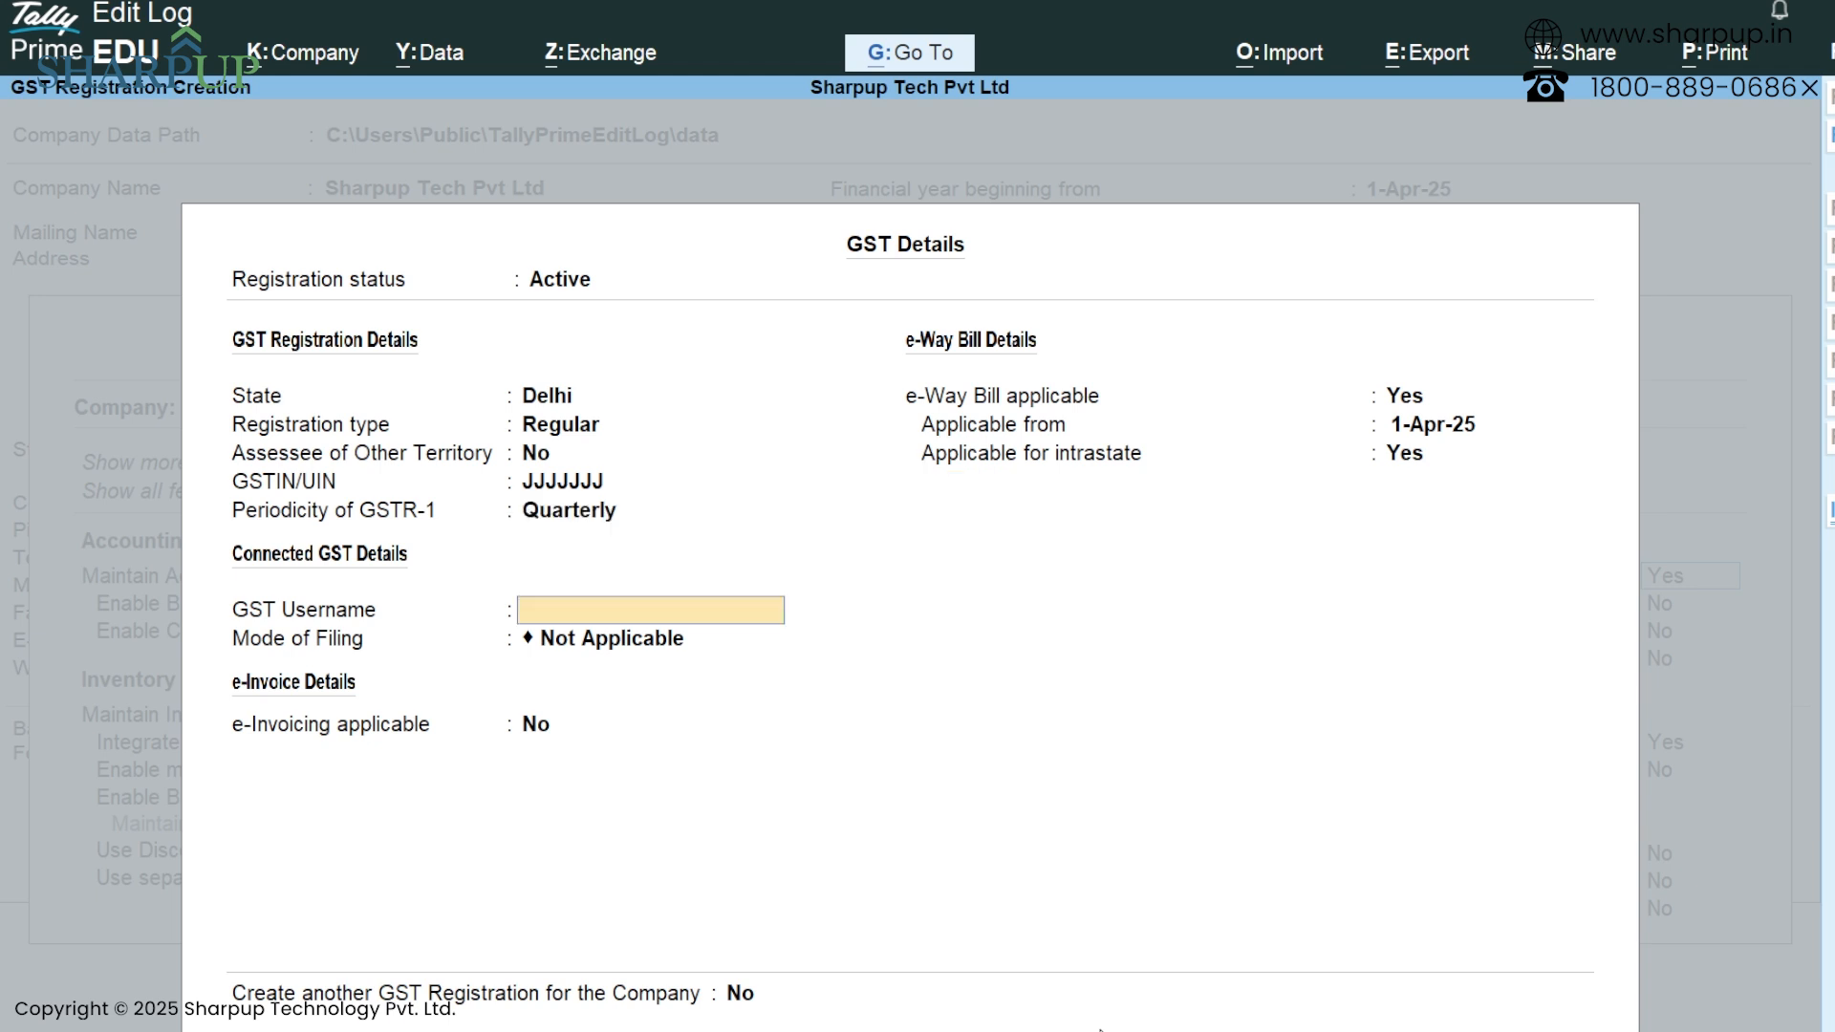
text(Sharpup)
key(Return)
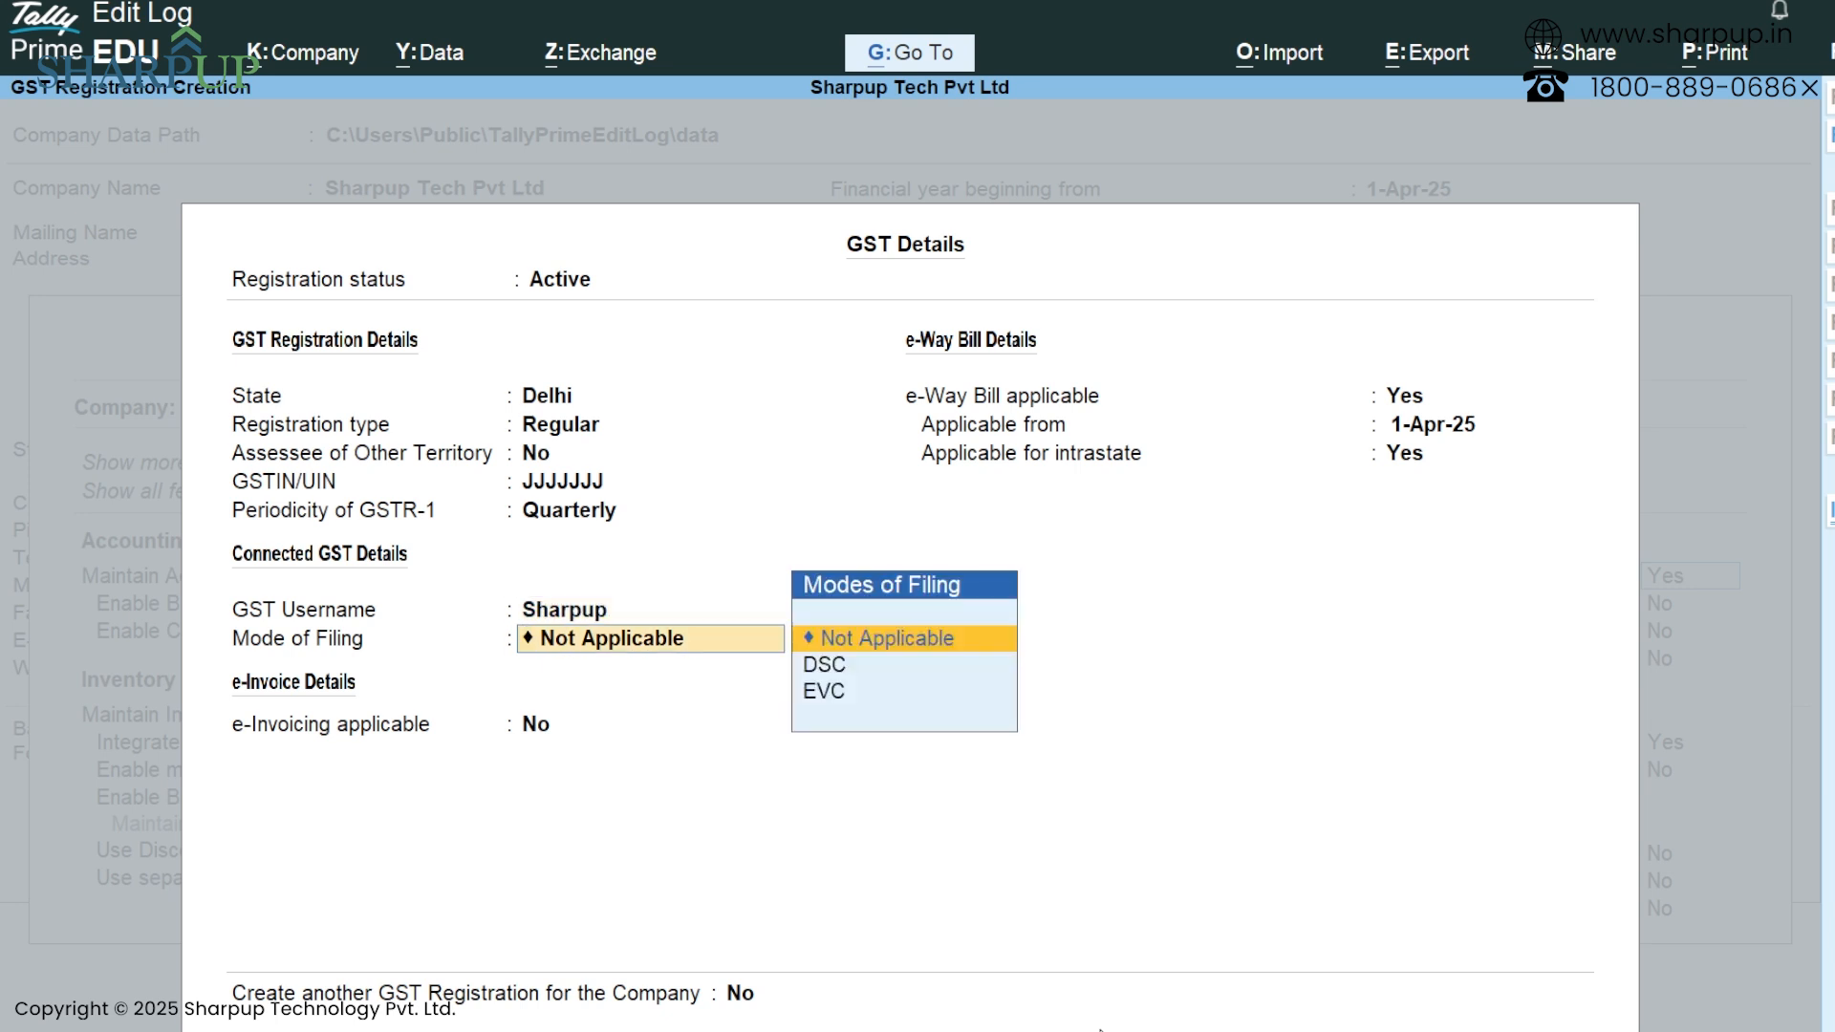
key(Down)
key(Down)
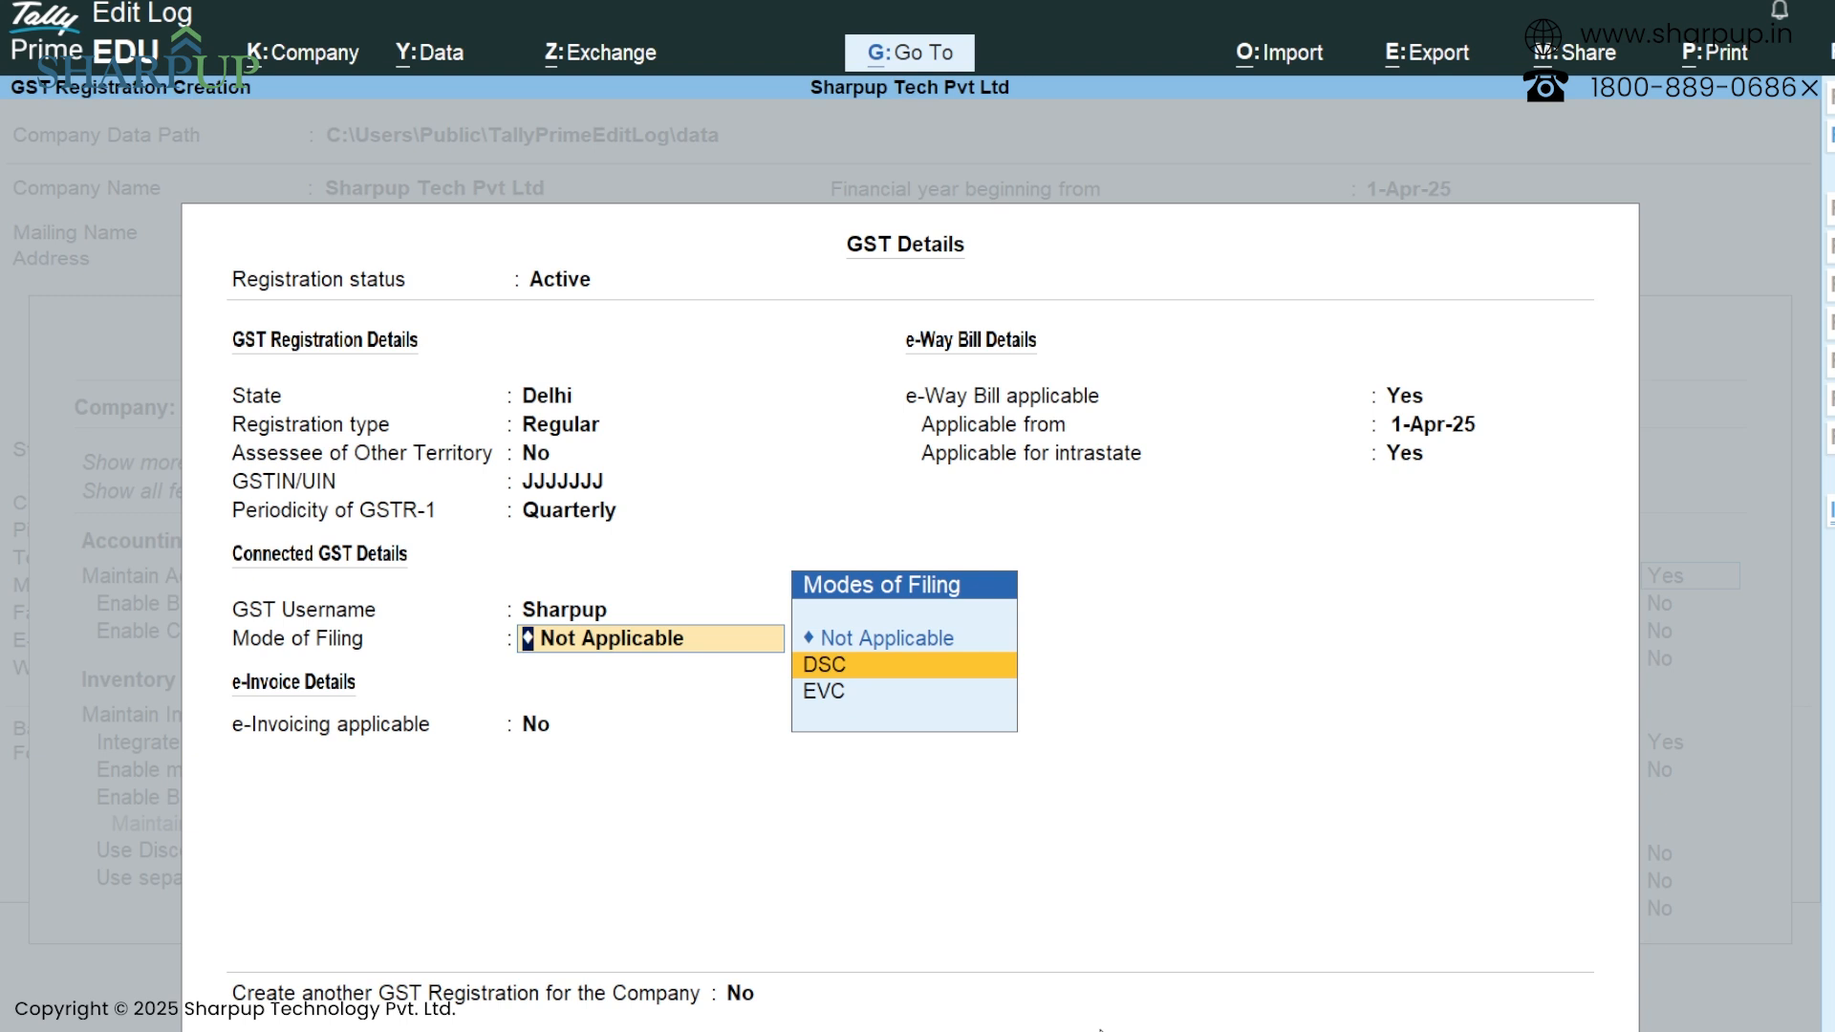
key(Return)
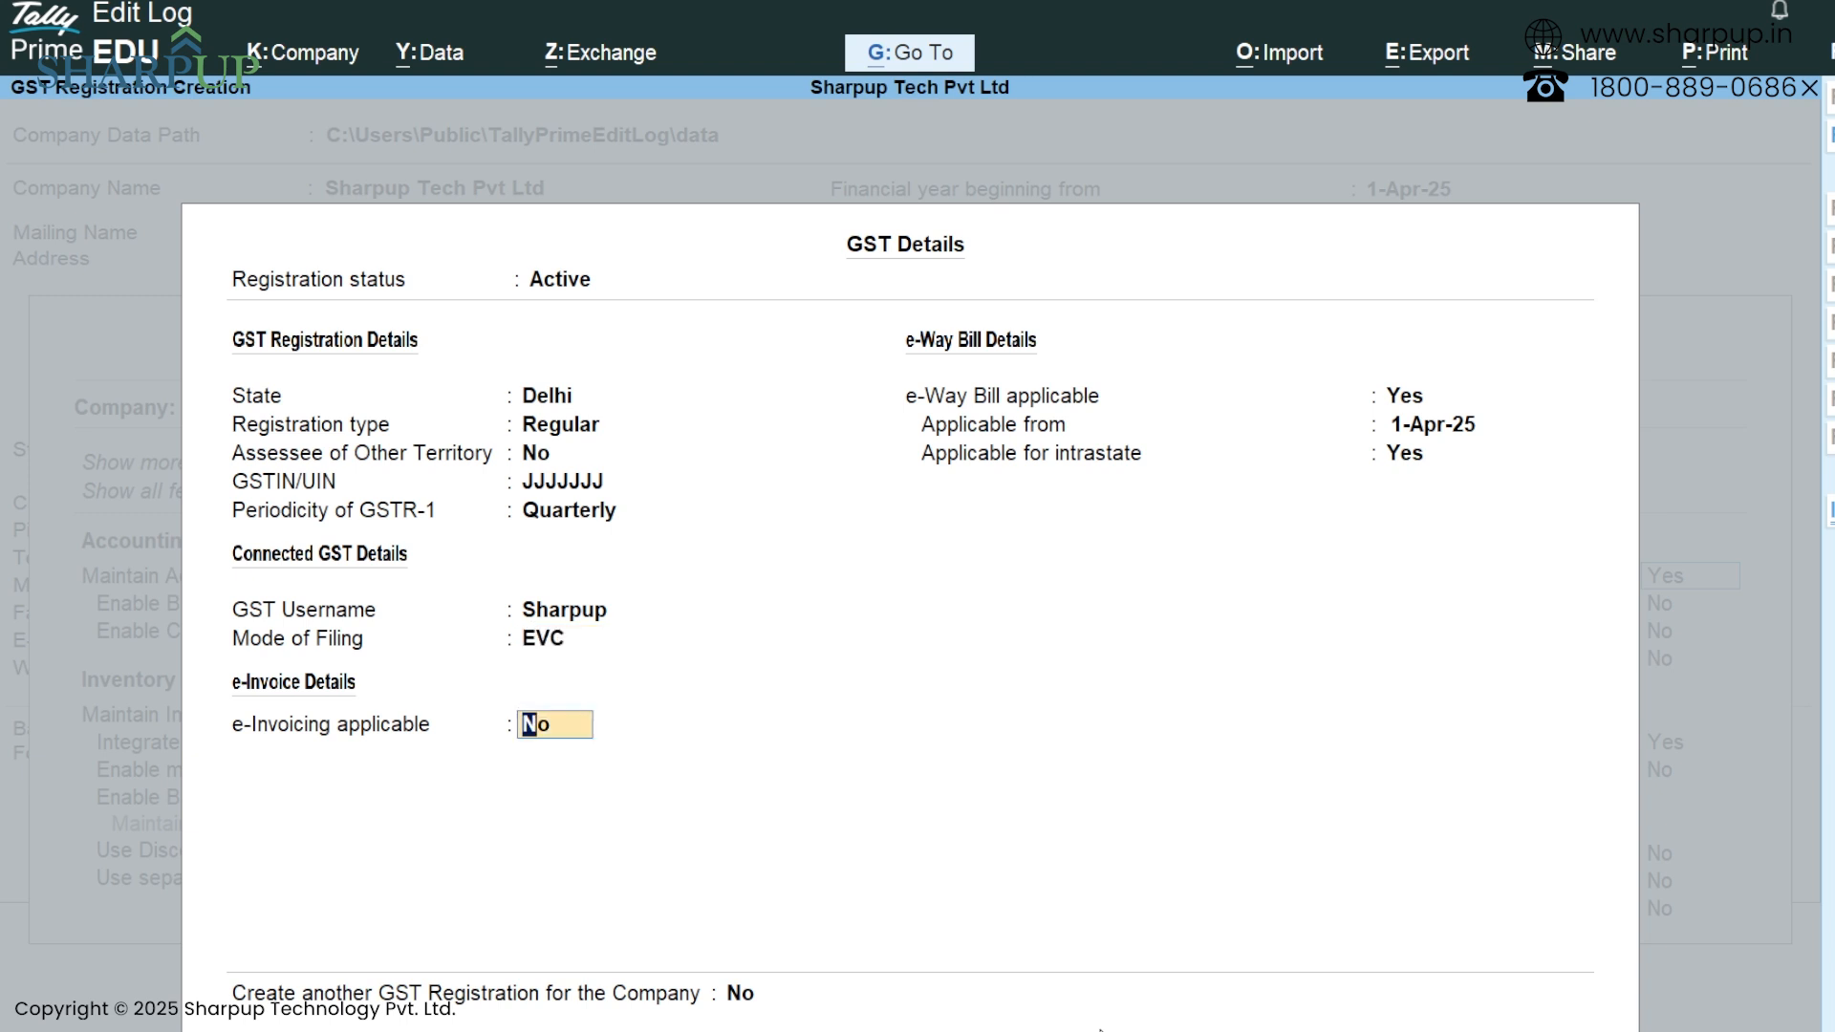
Make e-Invoicing applicable from 1-Apr-25 and leave the invoice bill from place blank.
text(y)
key(Return)
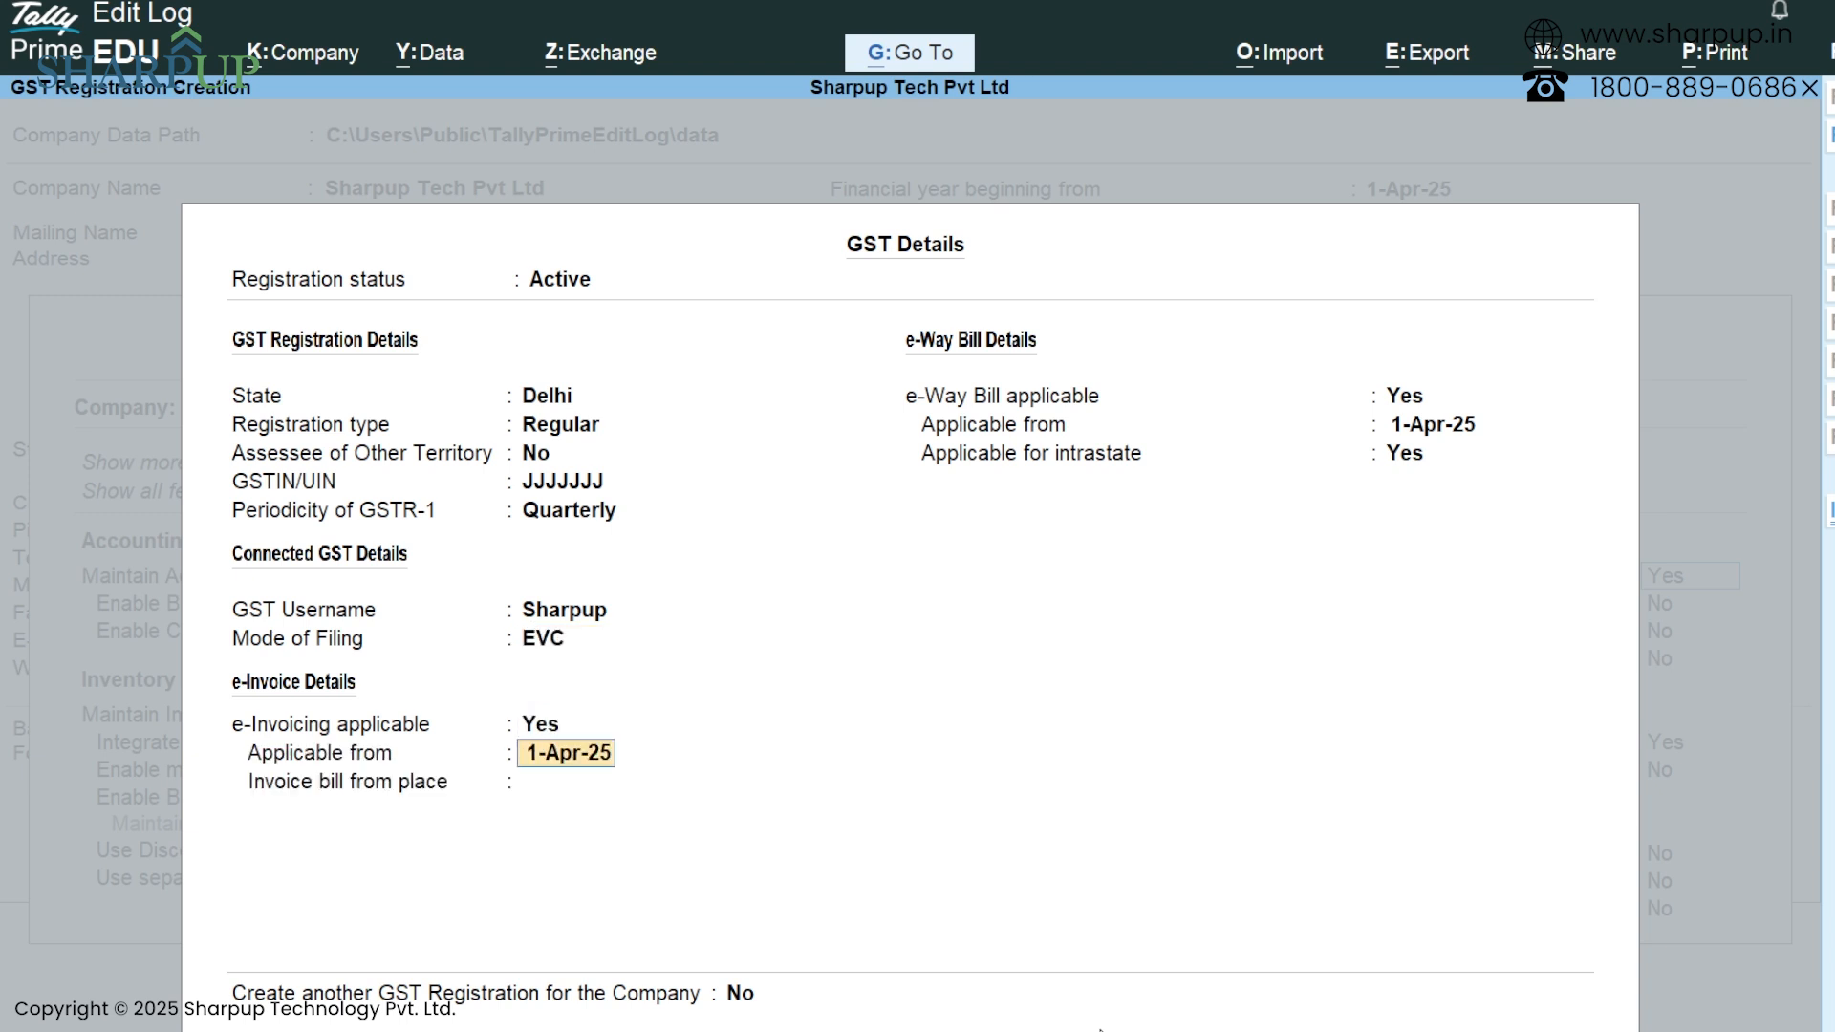
key(Return)
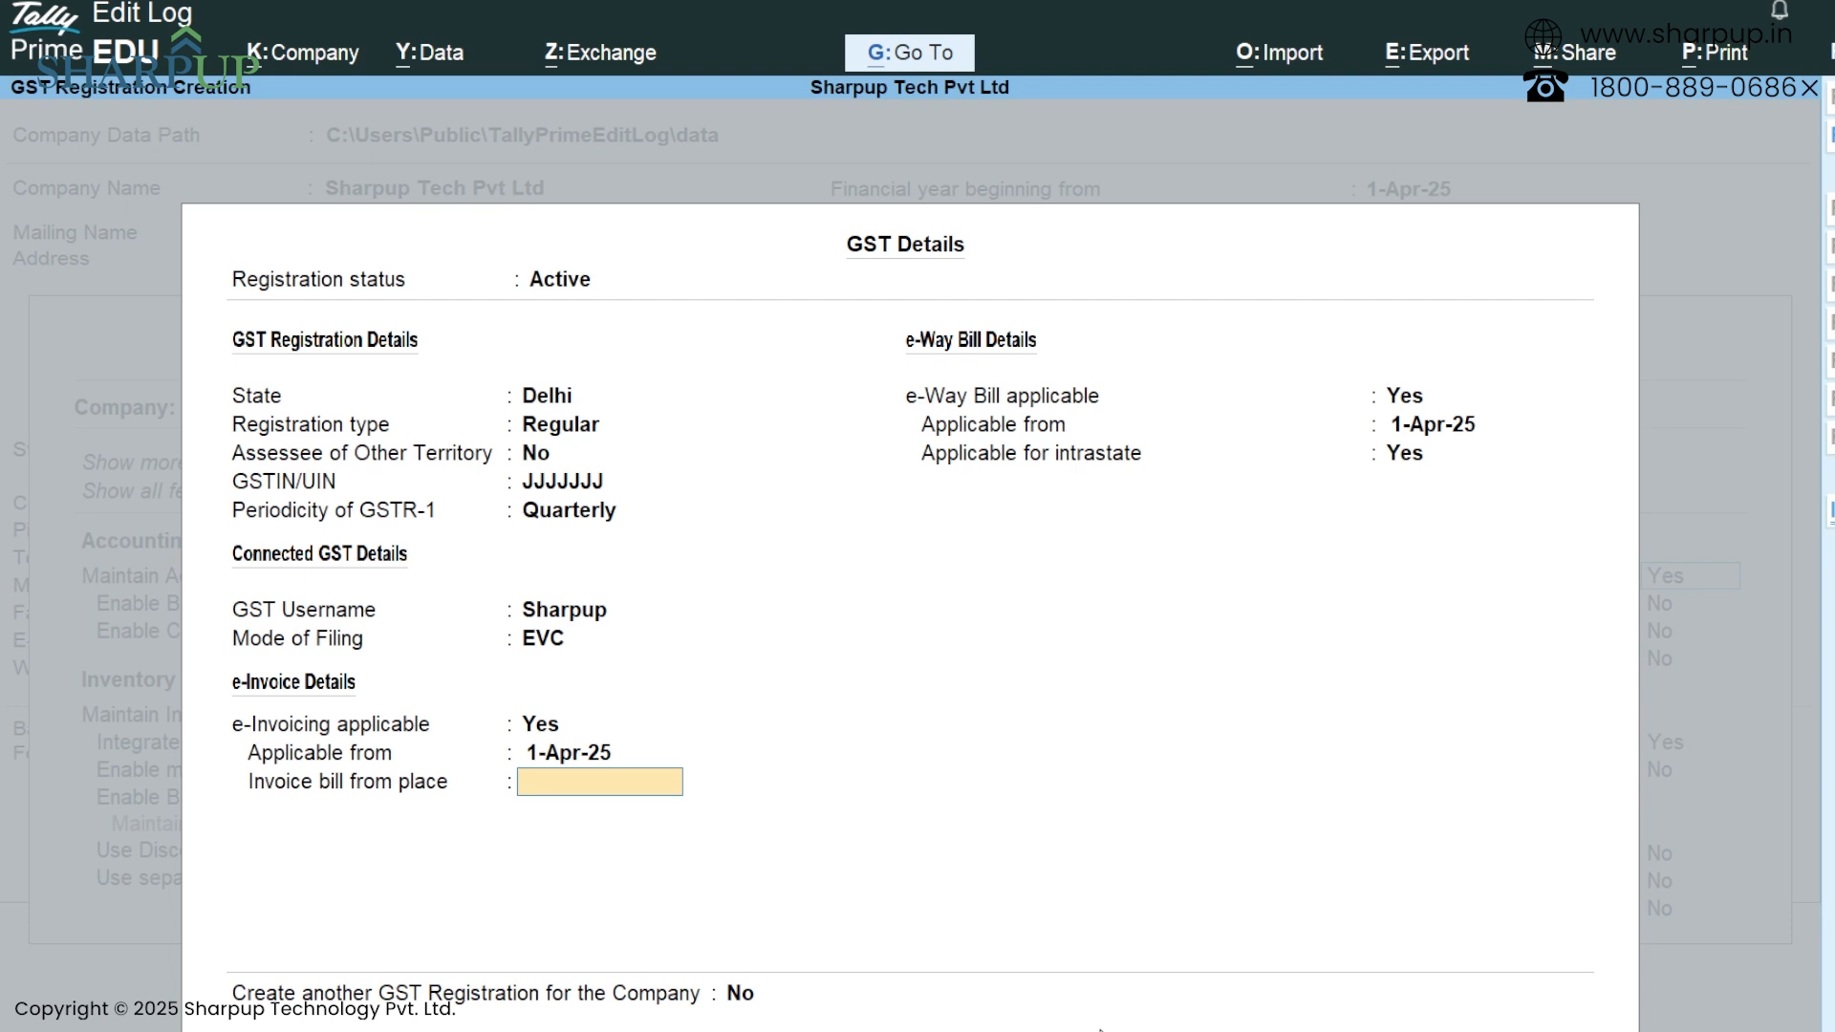
key(Return)
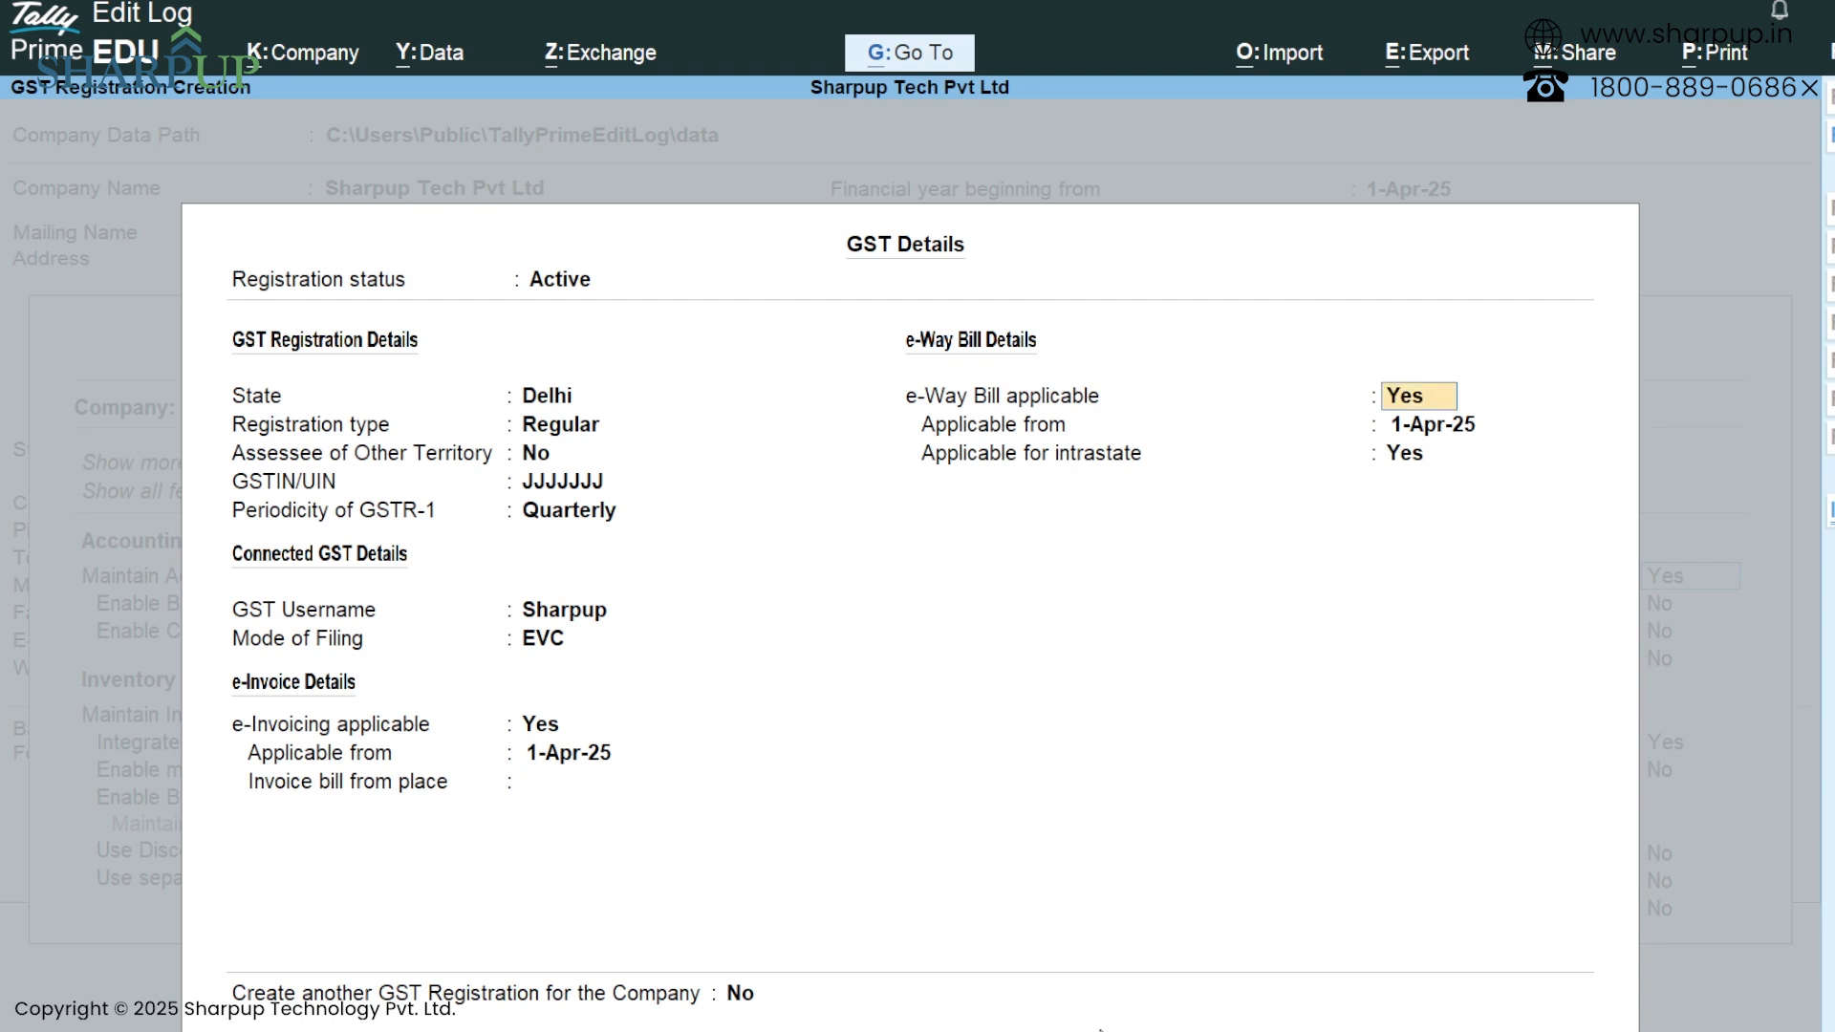
Keep e-Way Bill applicable from 1-Apr-25 and for intrastate, and accept the GST details.
key(Return)
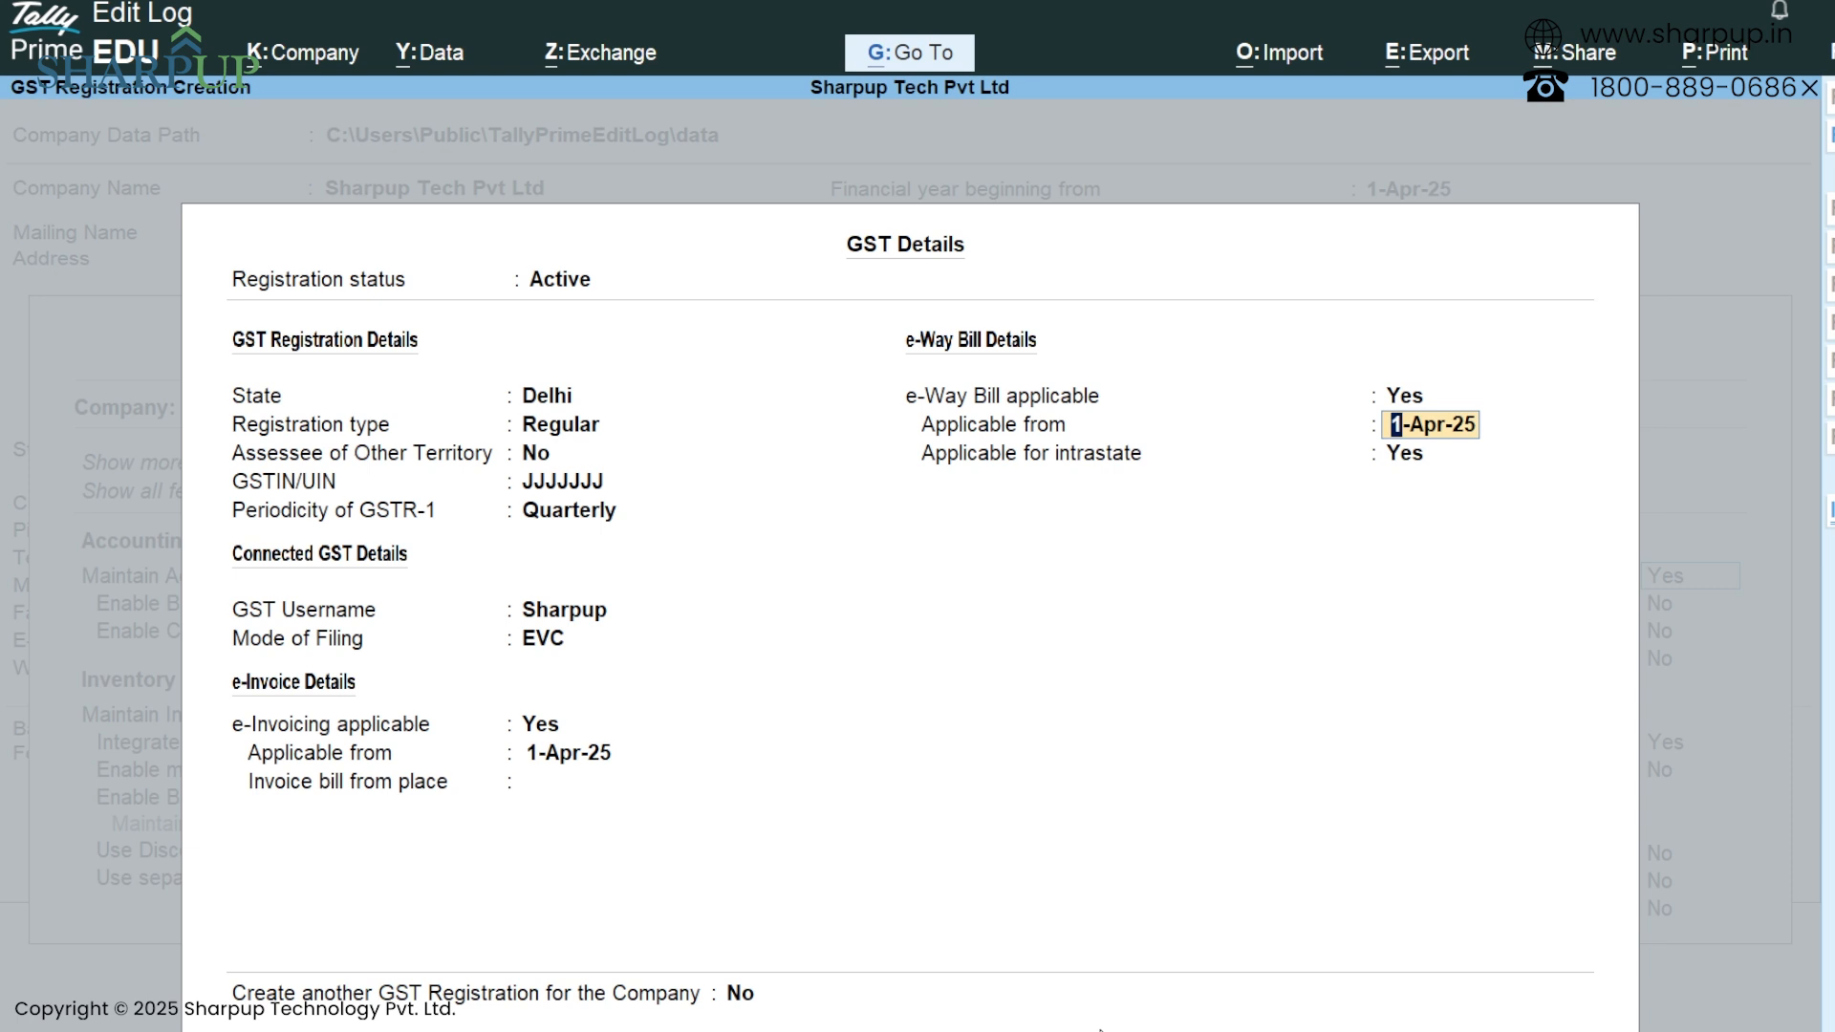
key(Return)
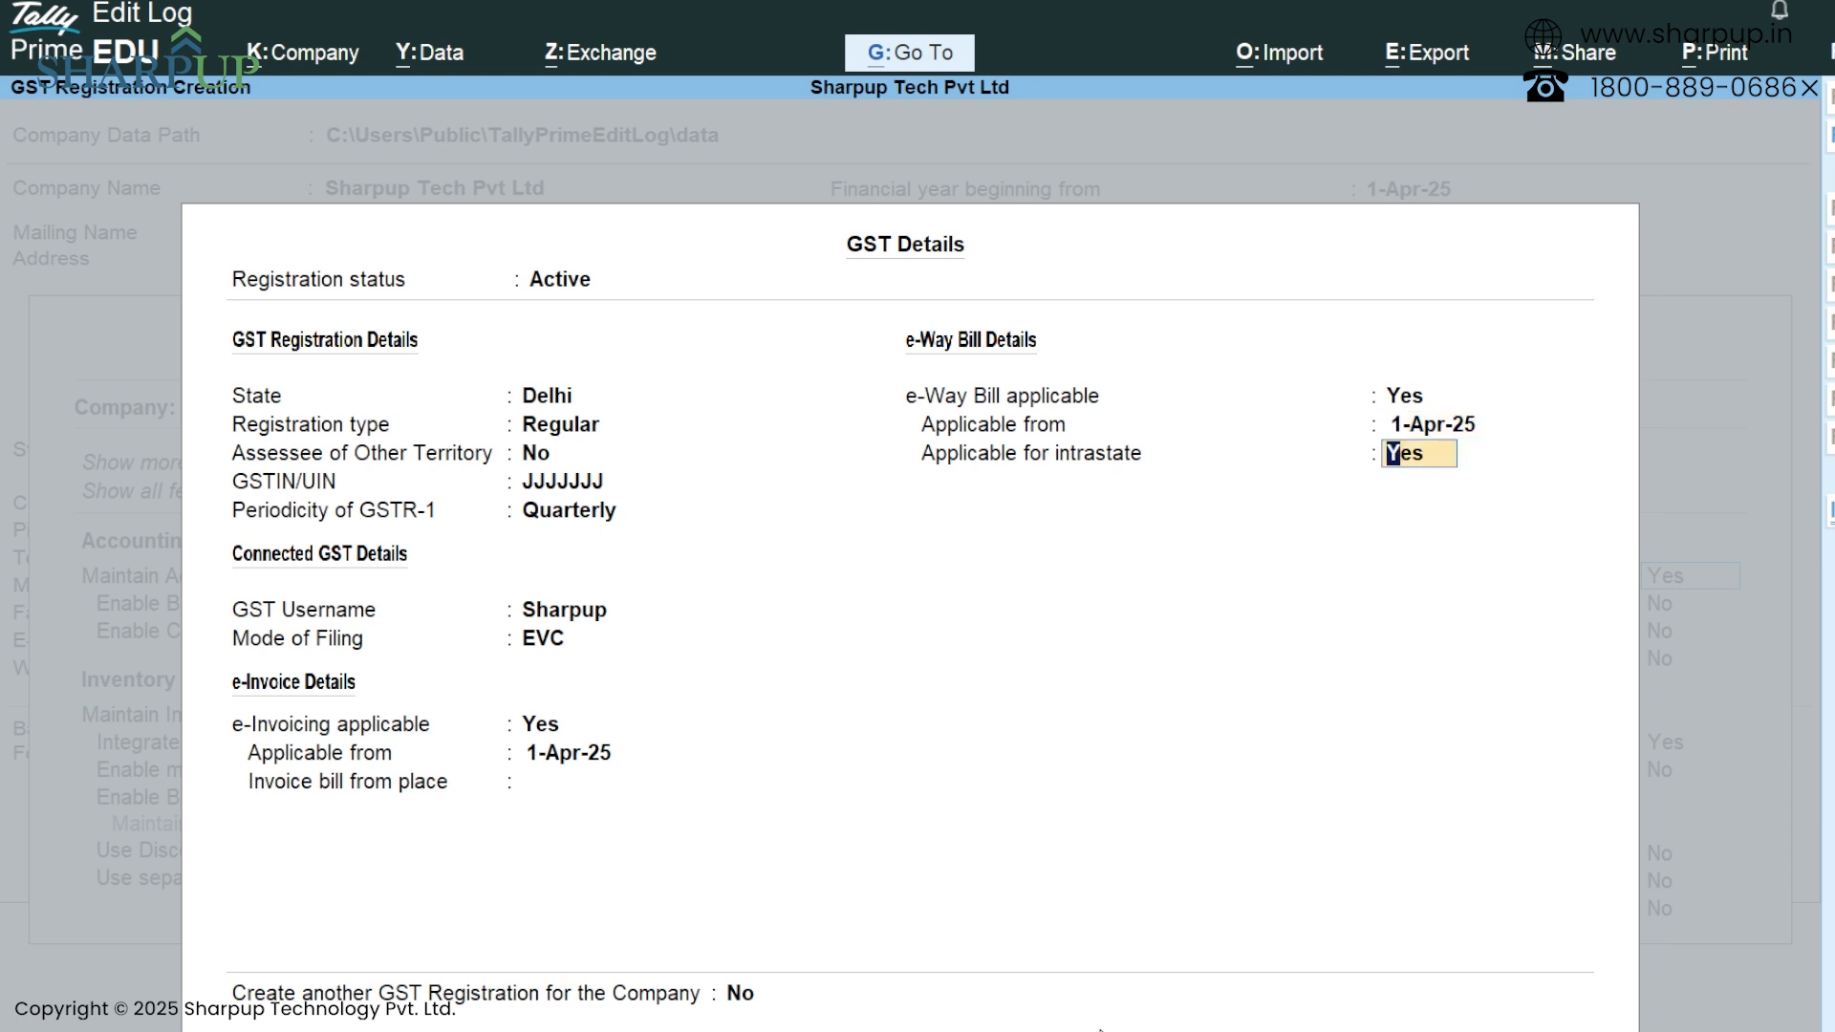
key(Return)
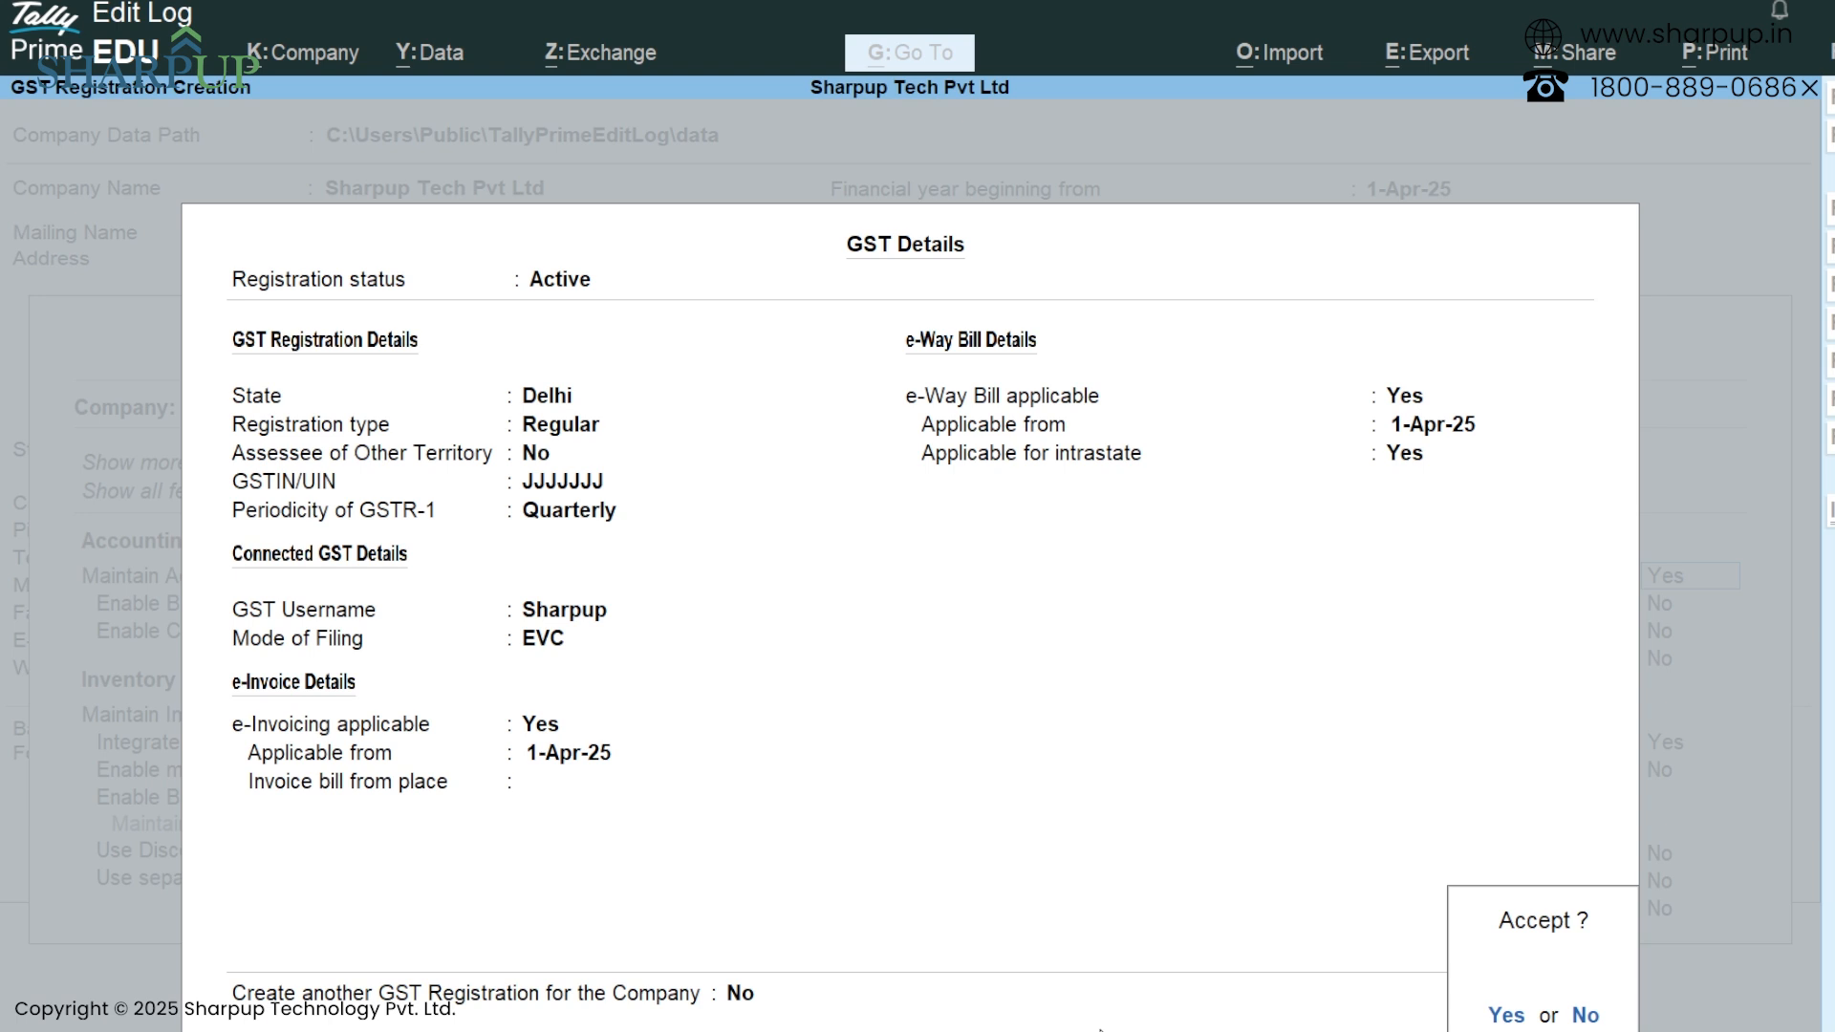
key(Return)
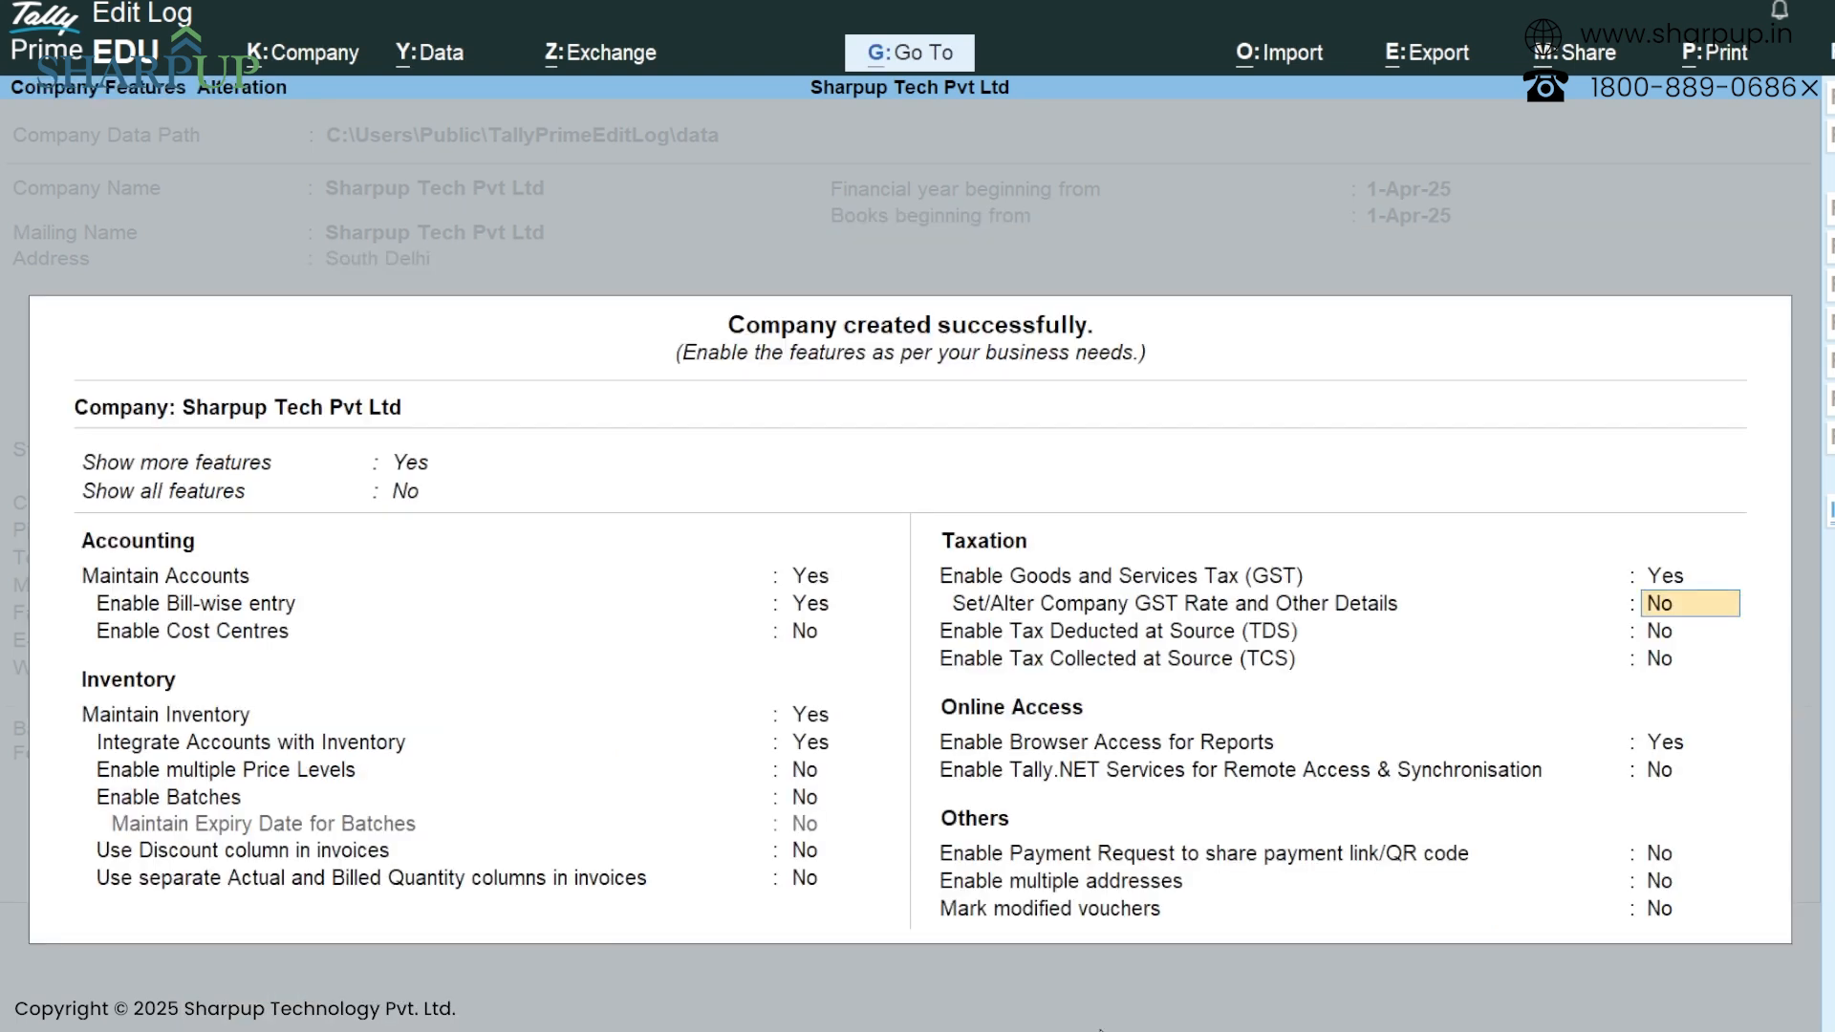
Keep the remaining taxation, online access and other features at their default settings and accept the company features.
key(Return)
key(Return)
key(Return)
key(Return)
key(Return)
key(Return)
key(Return)
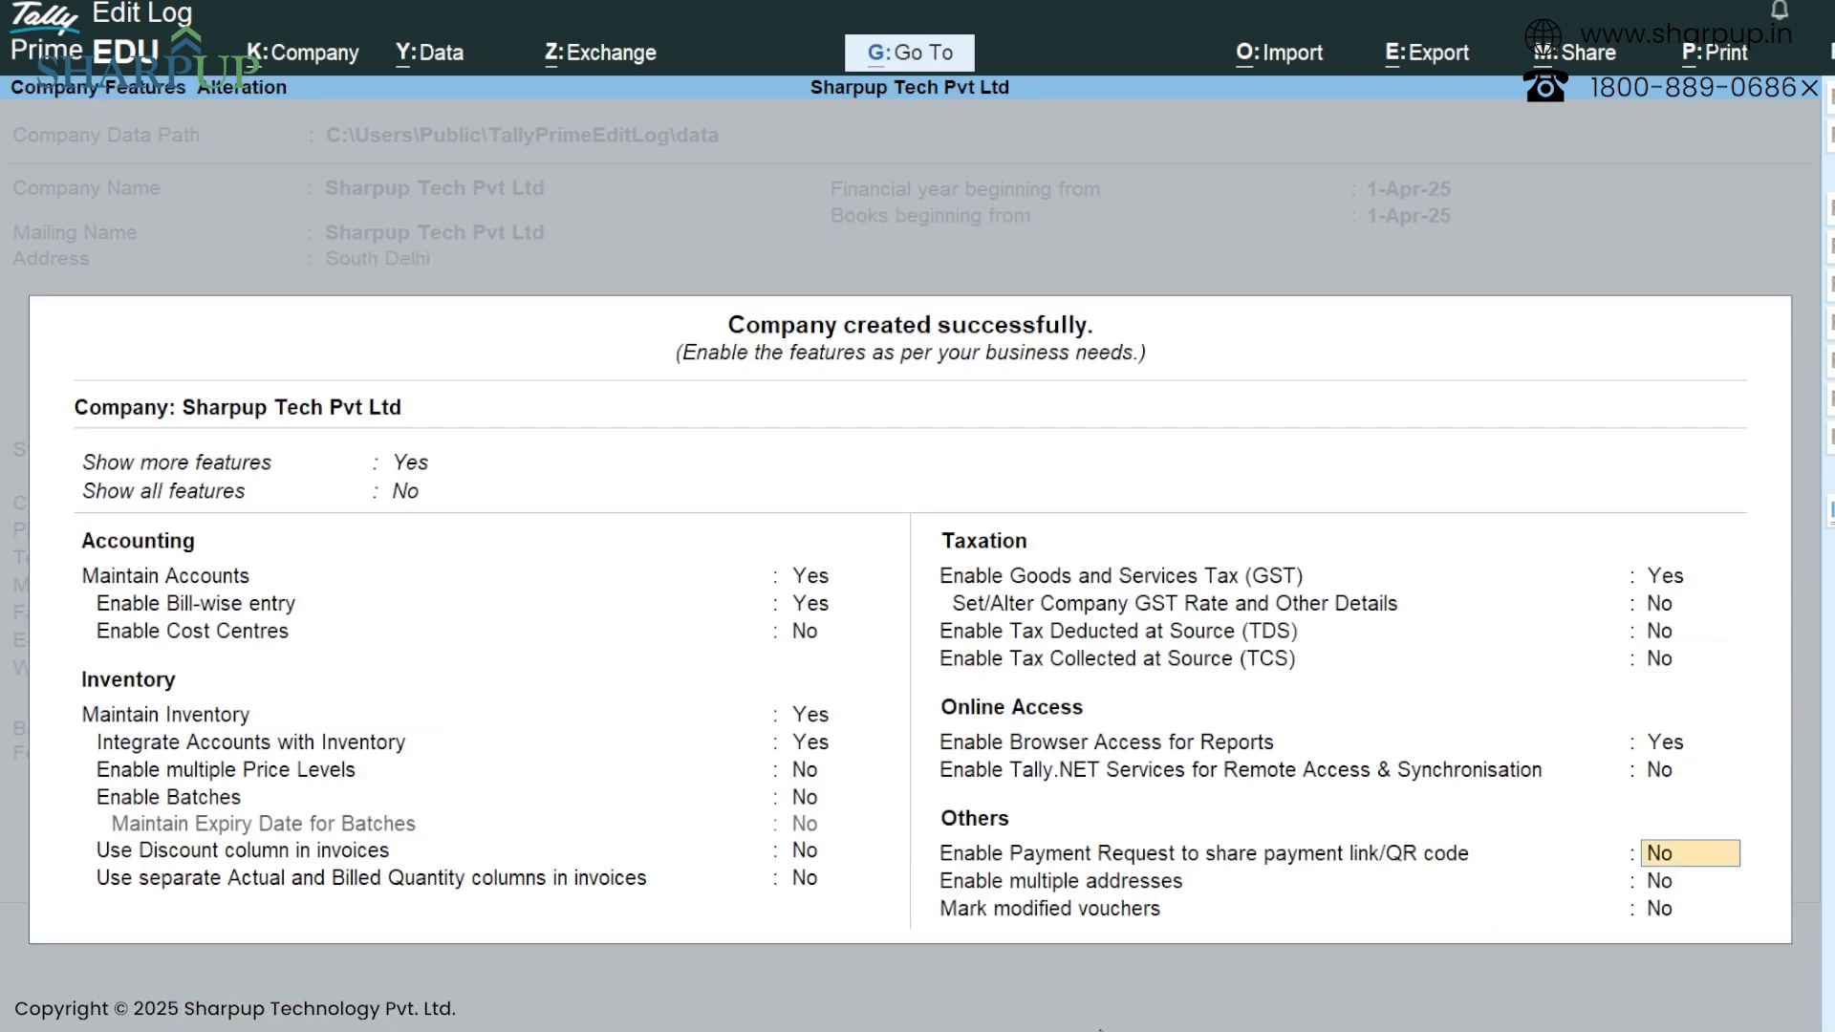
key(Return)
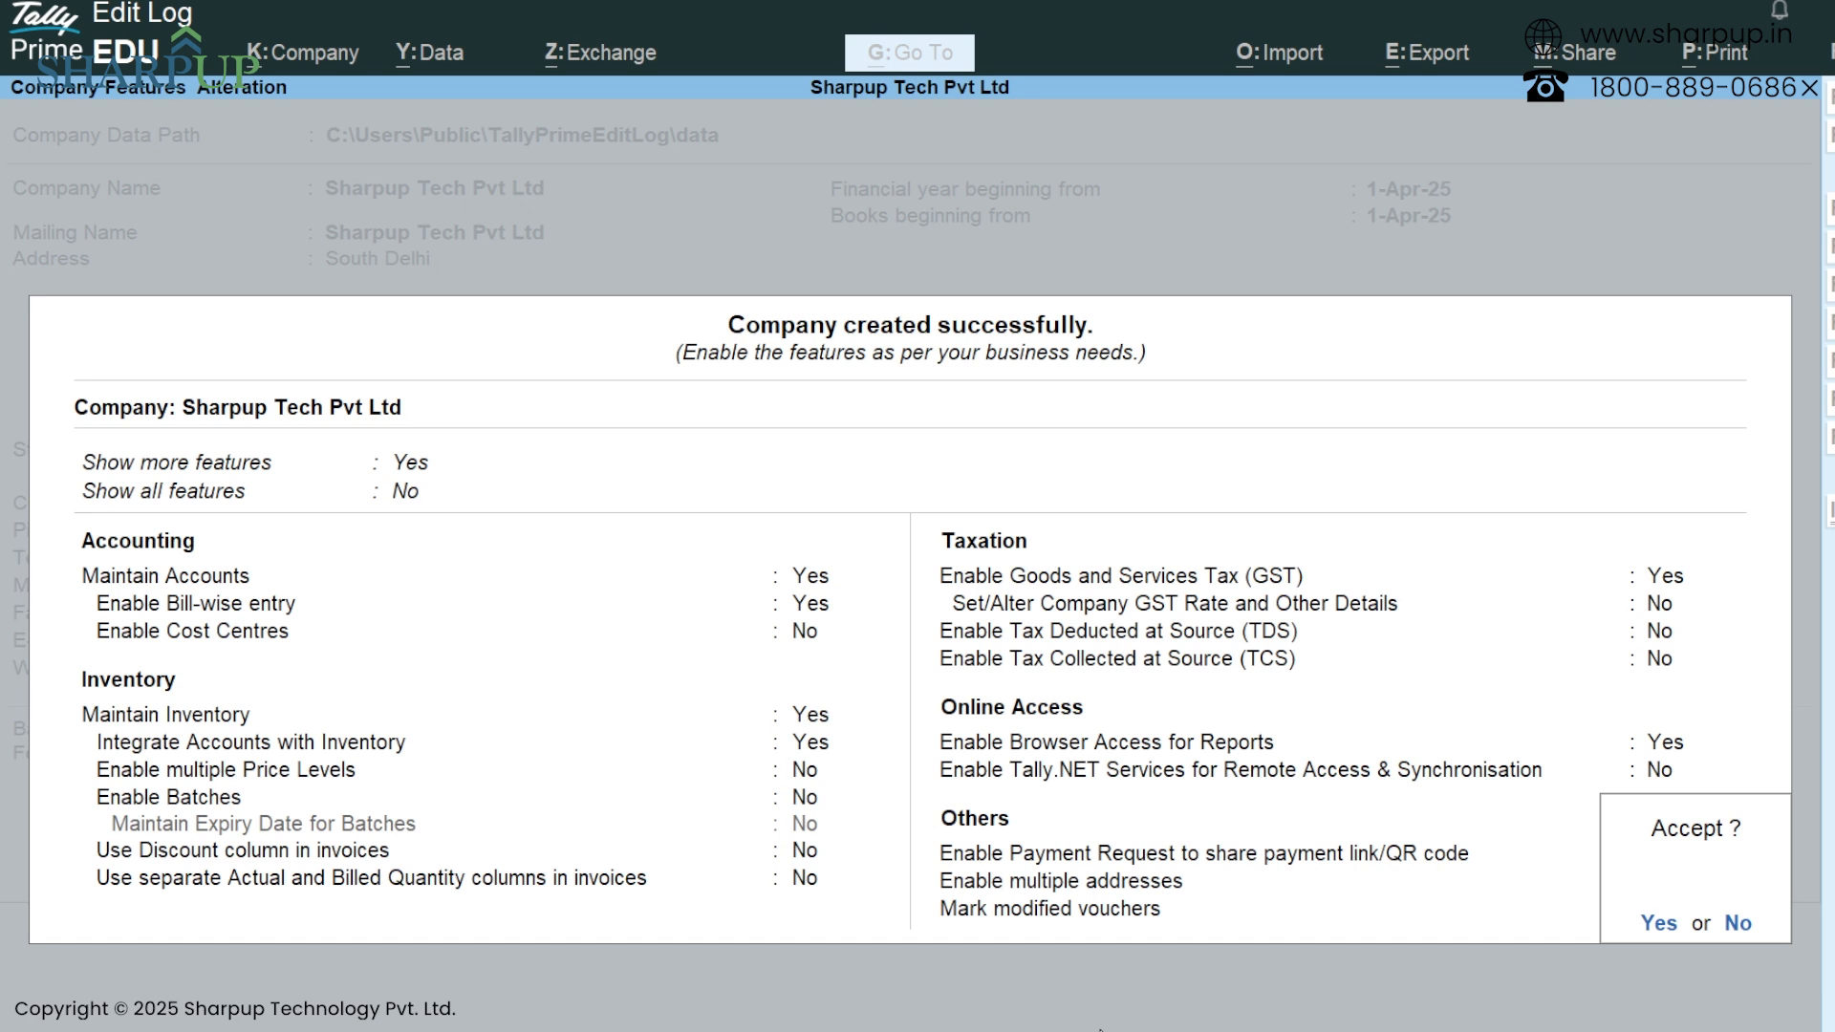
key(y)
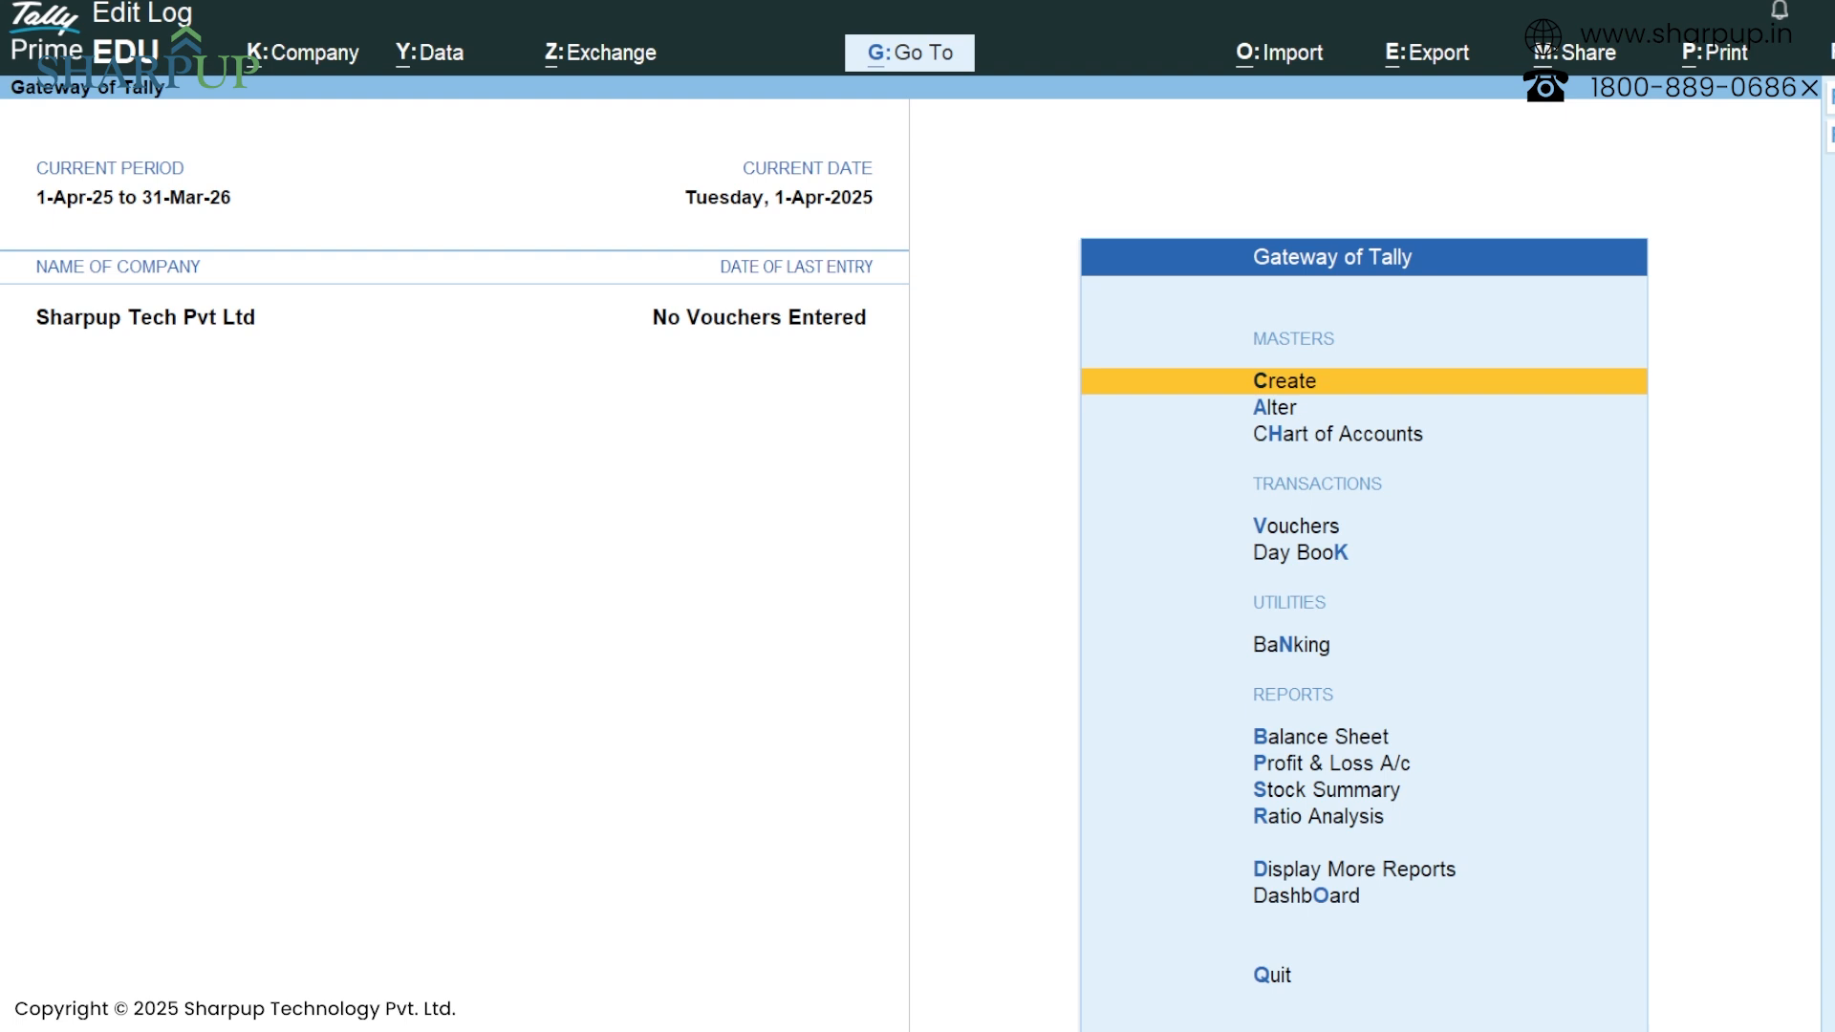
key(alt+Tab)
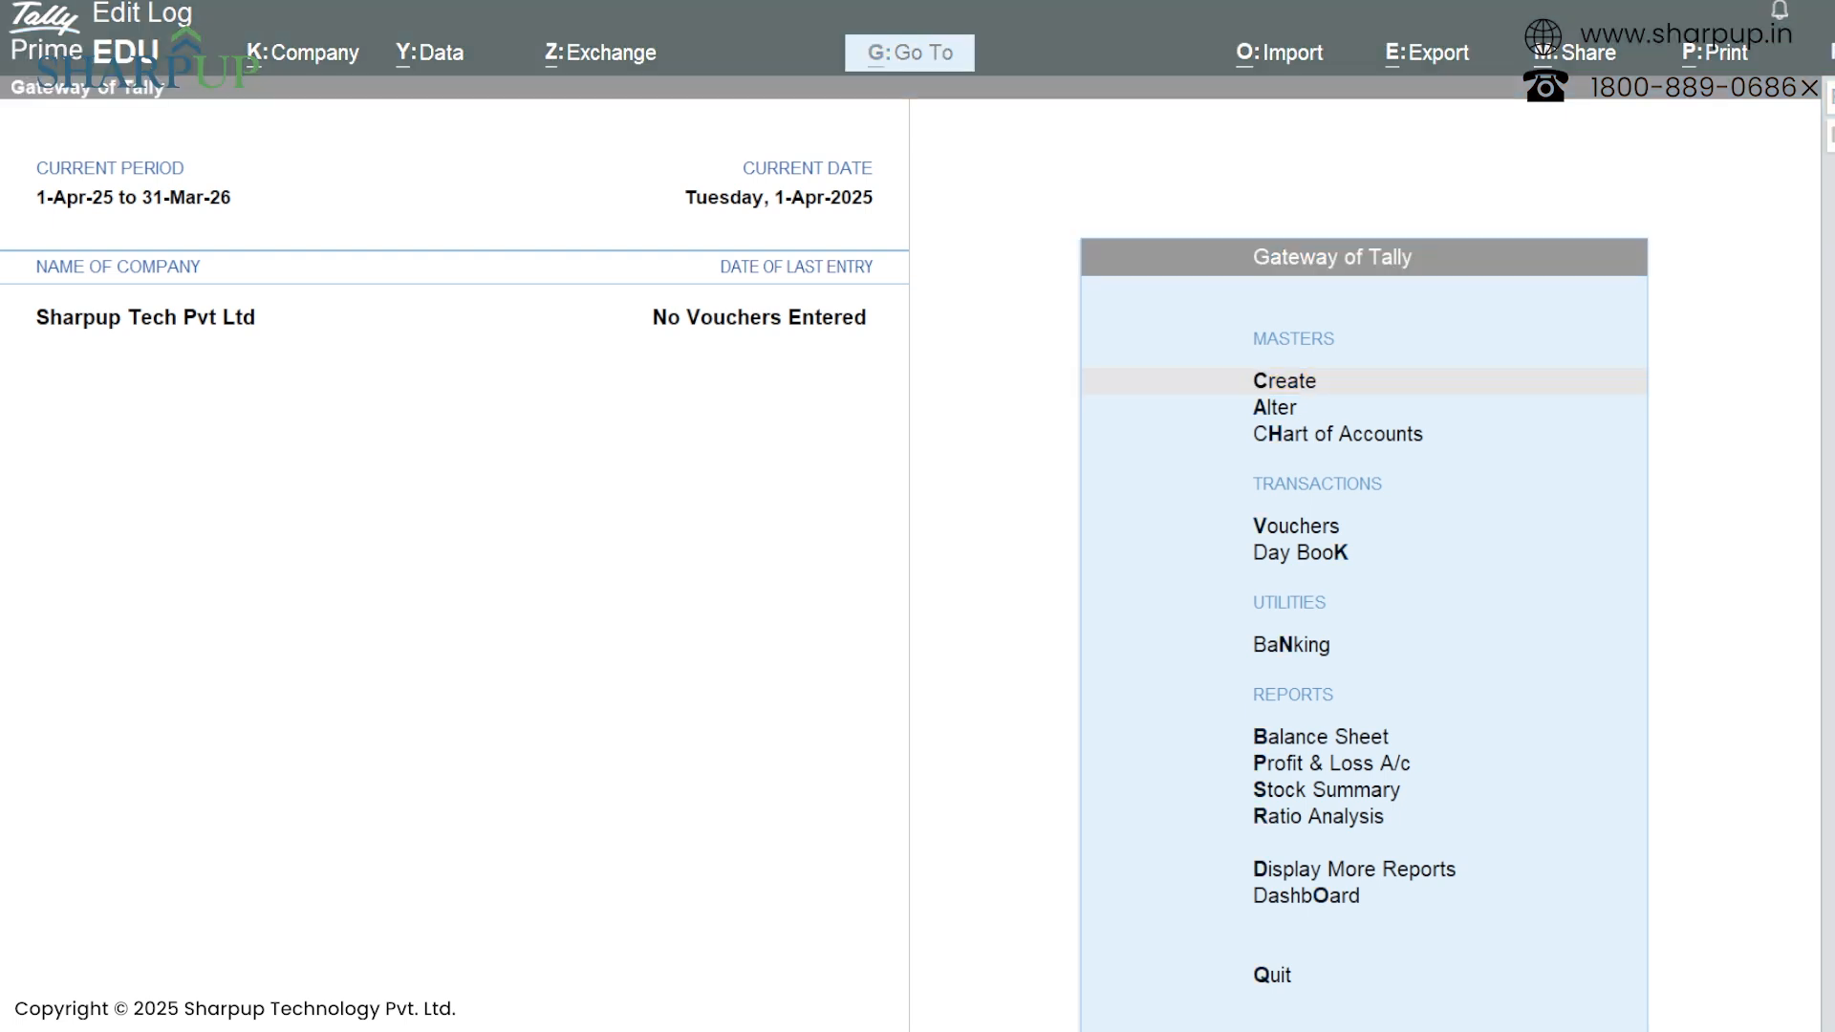
click(1197, 994)
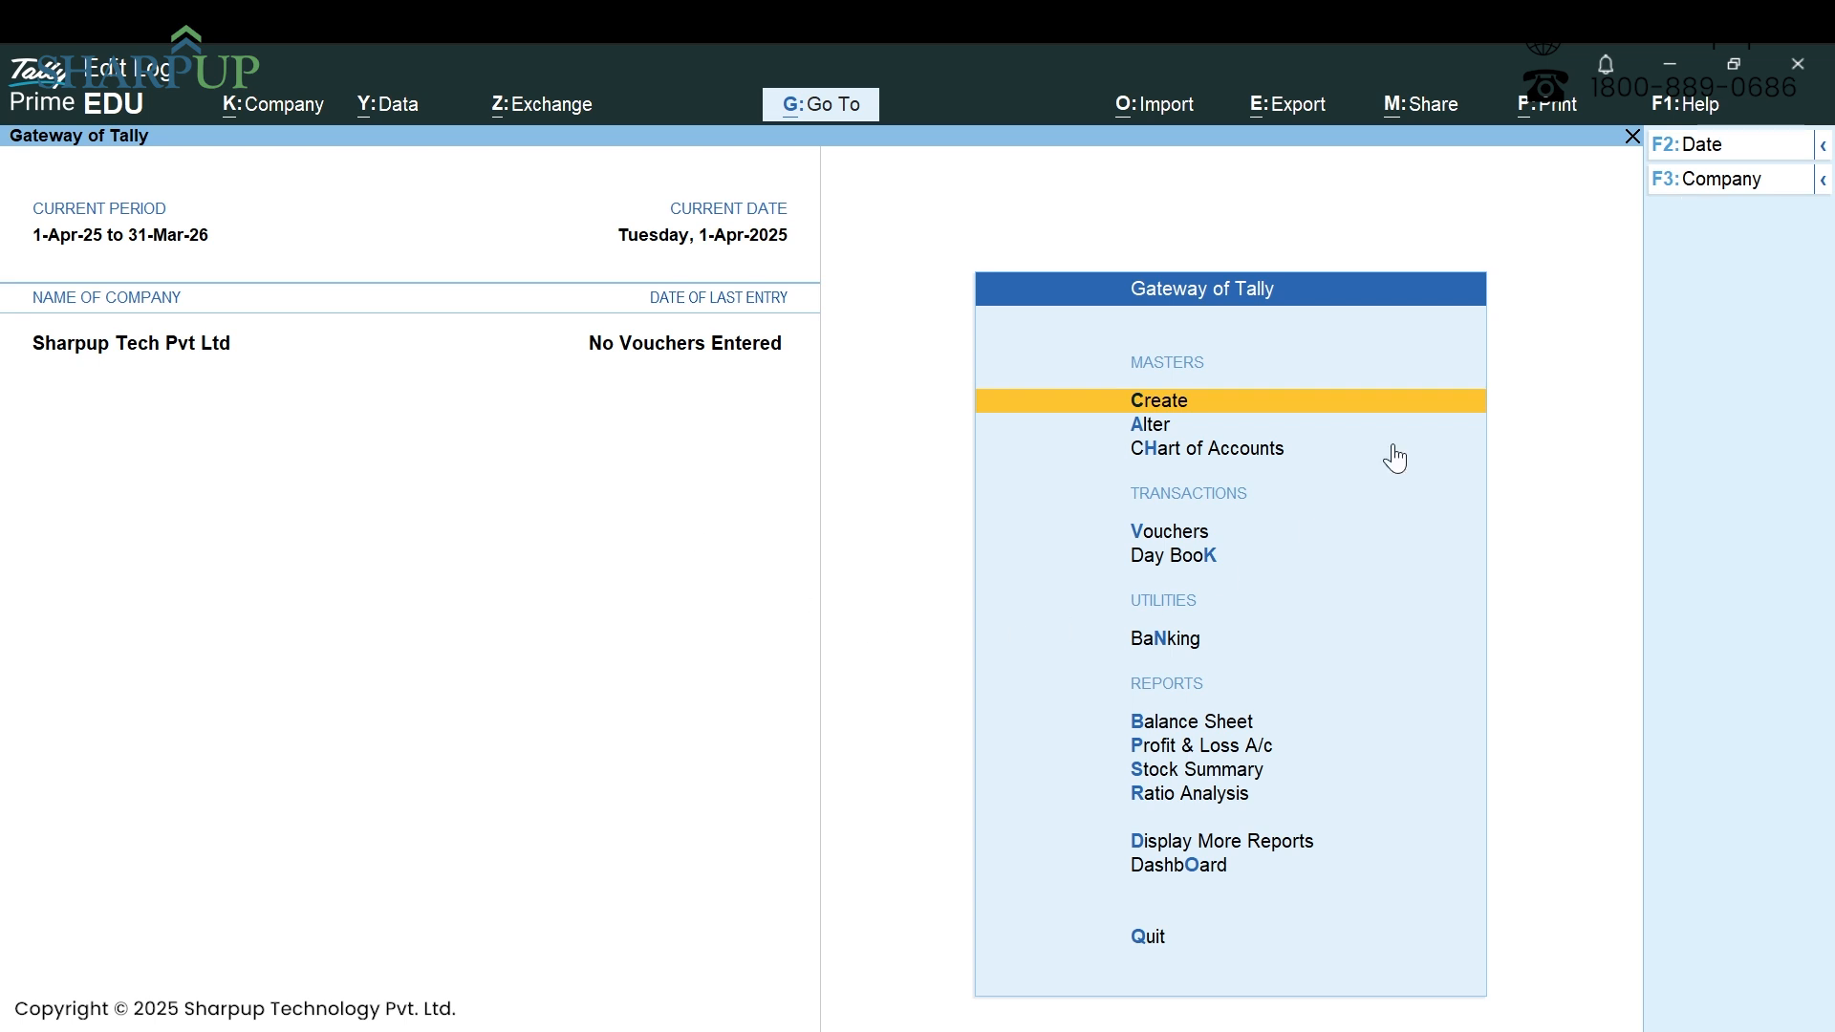
Review the options for creating, altering, selecting and shutting a company in the list of companies.
click(1706, 186)
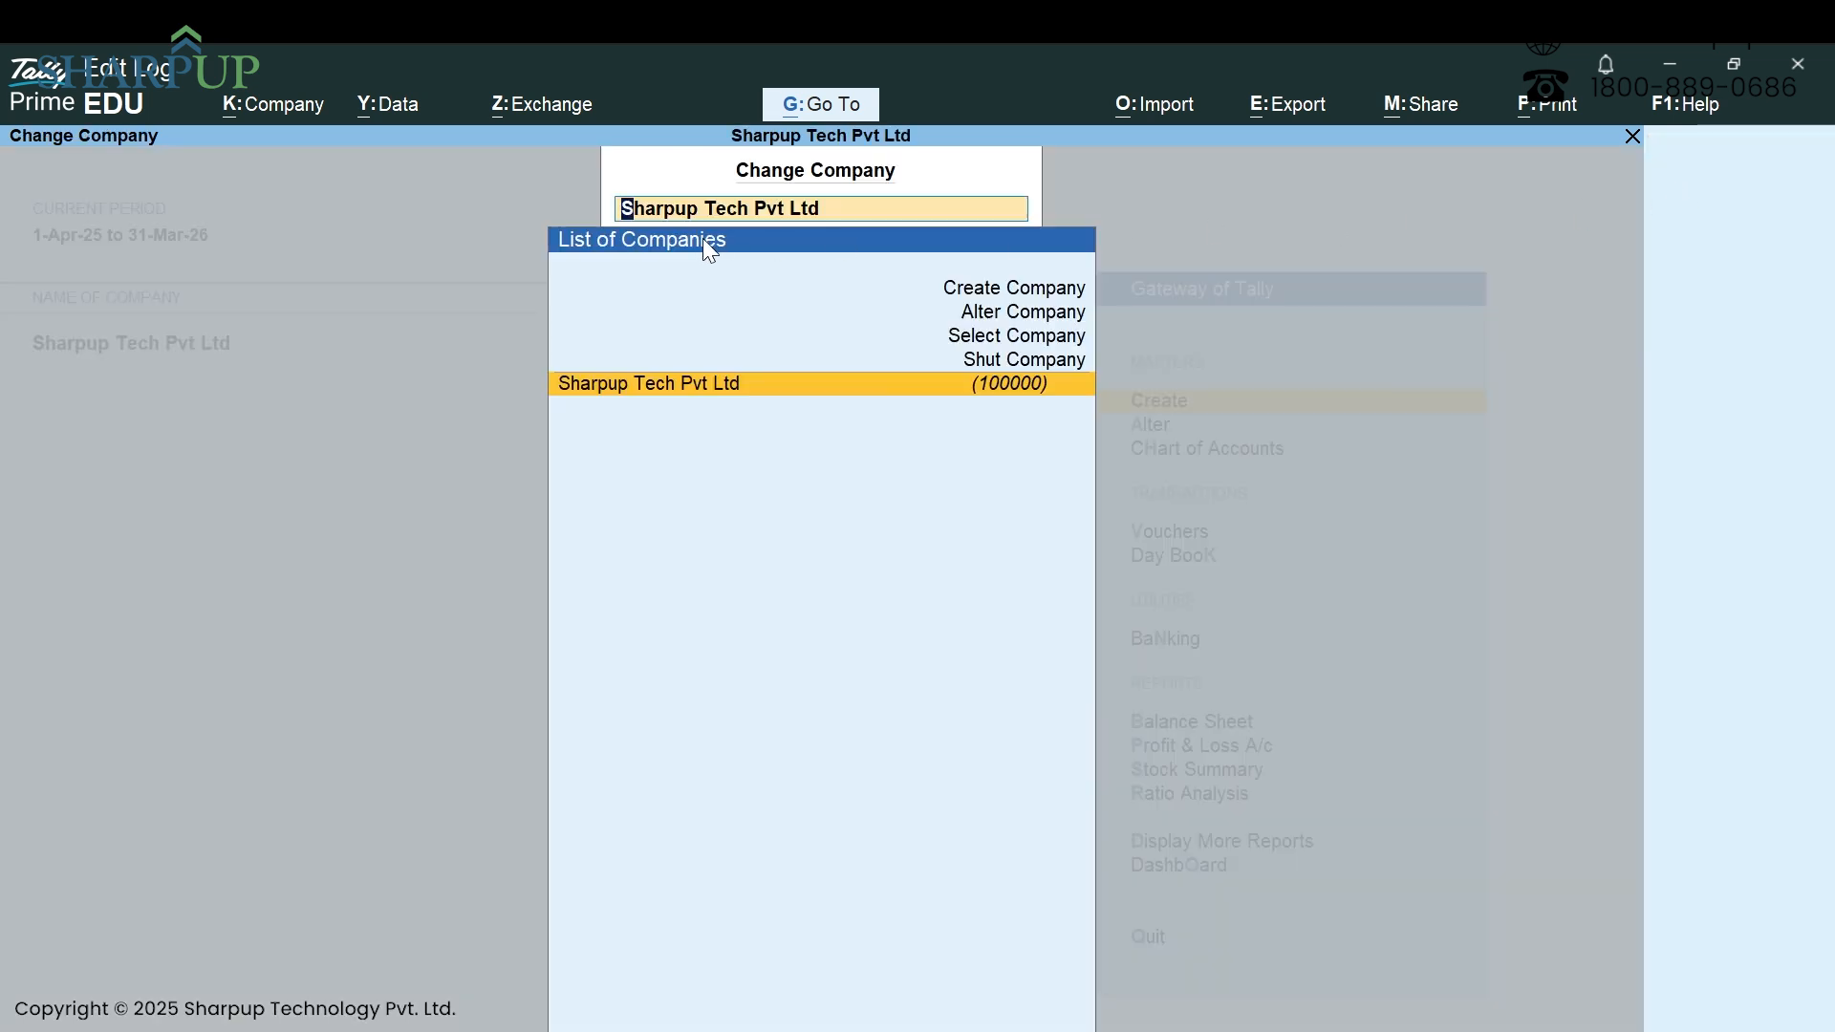
key(Up)
key(Down)
key(Up)
key(Up)
key(Up)
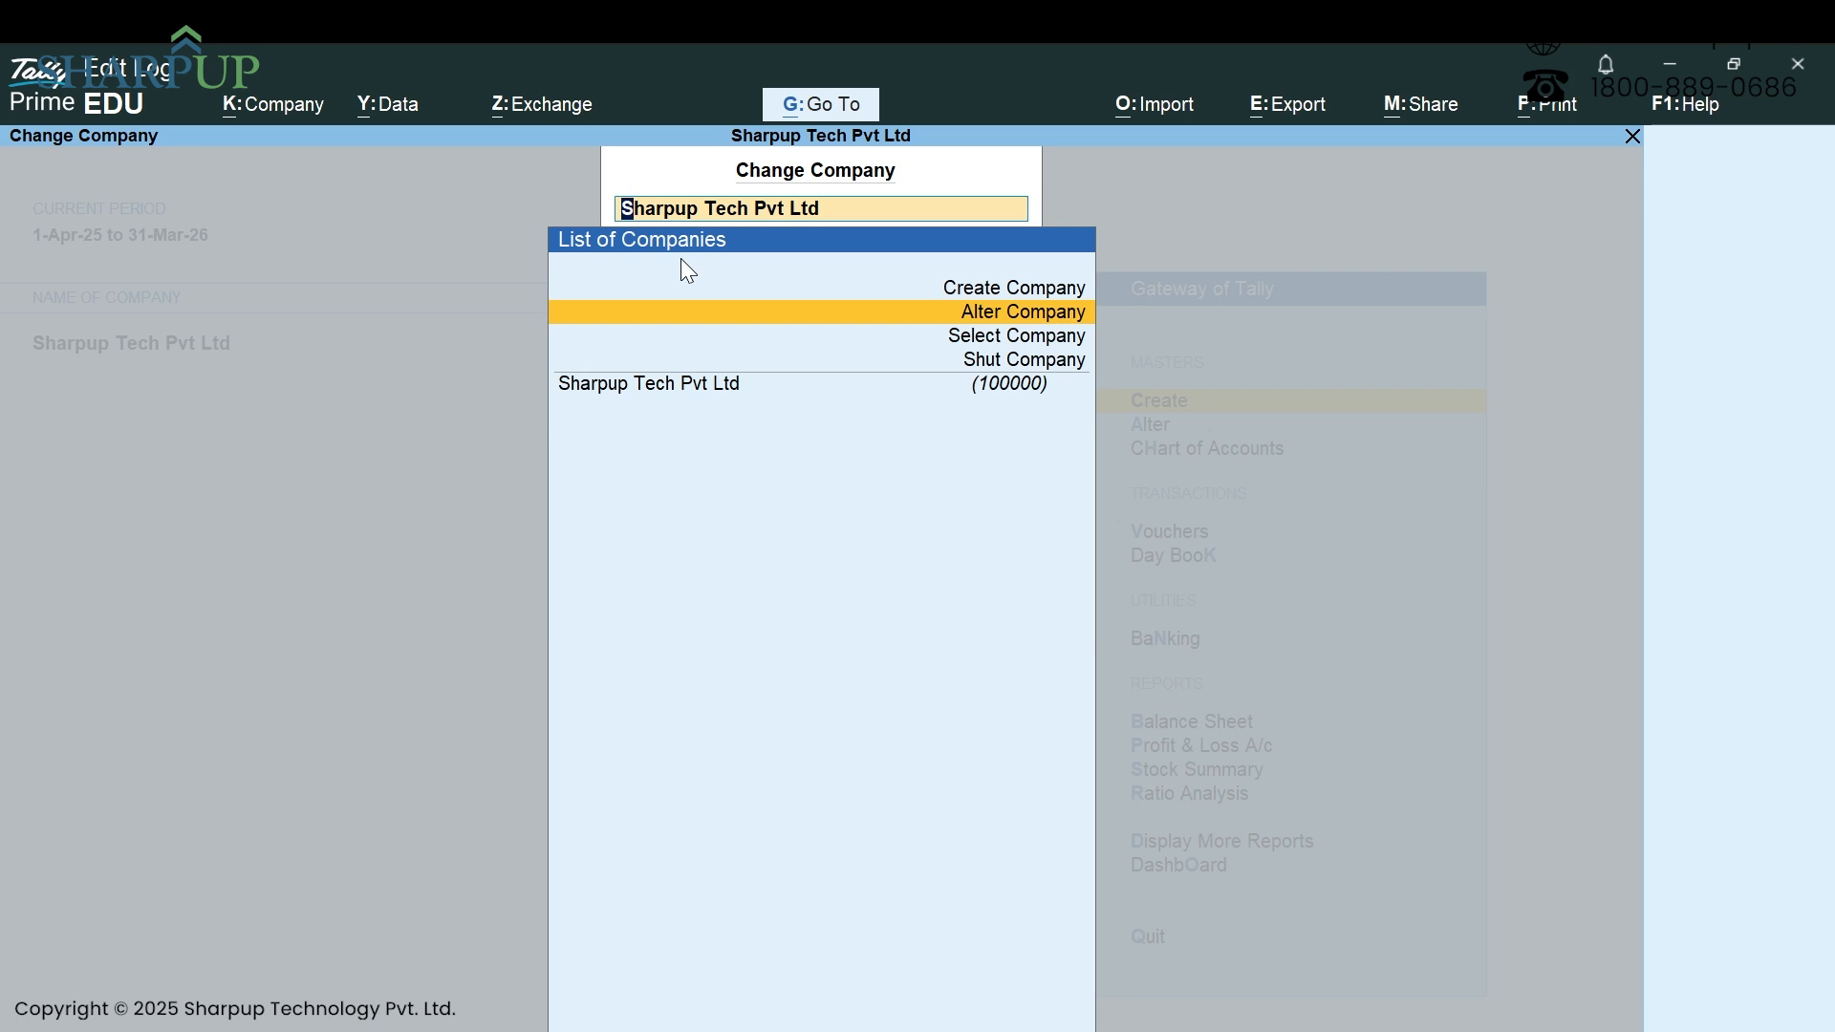
key(Down)
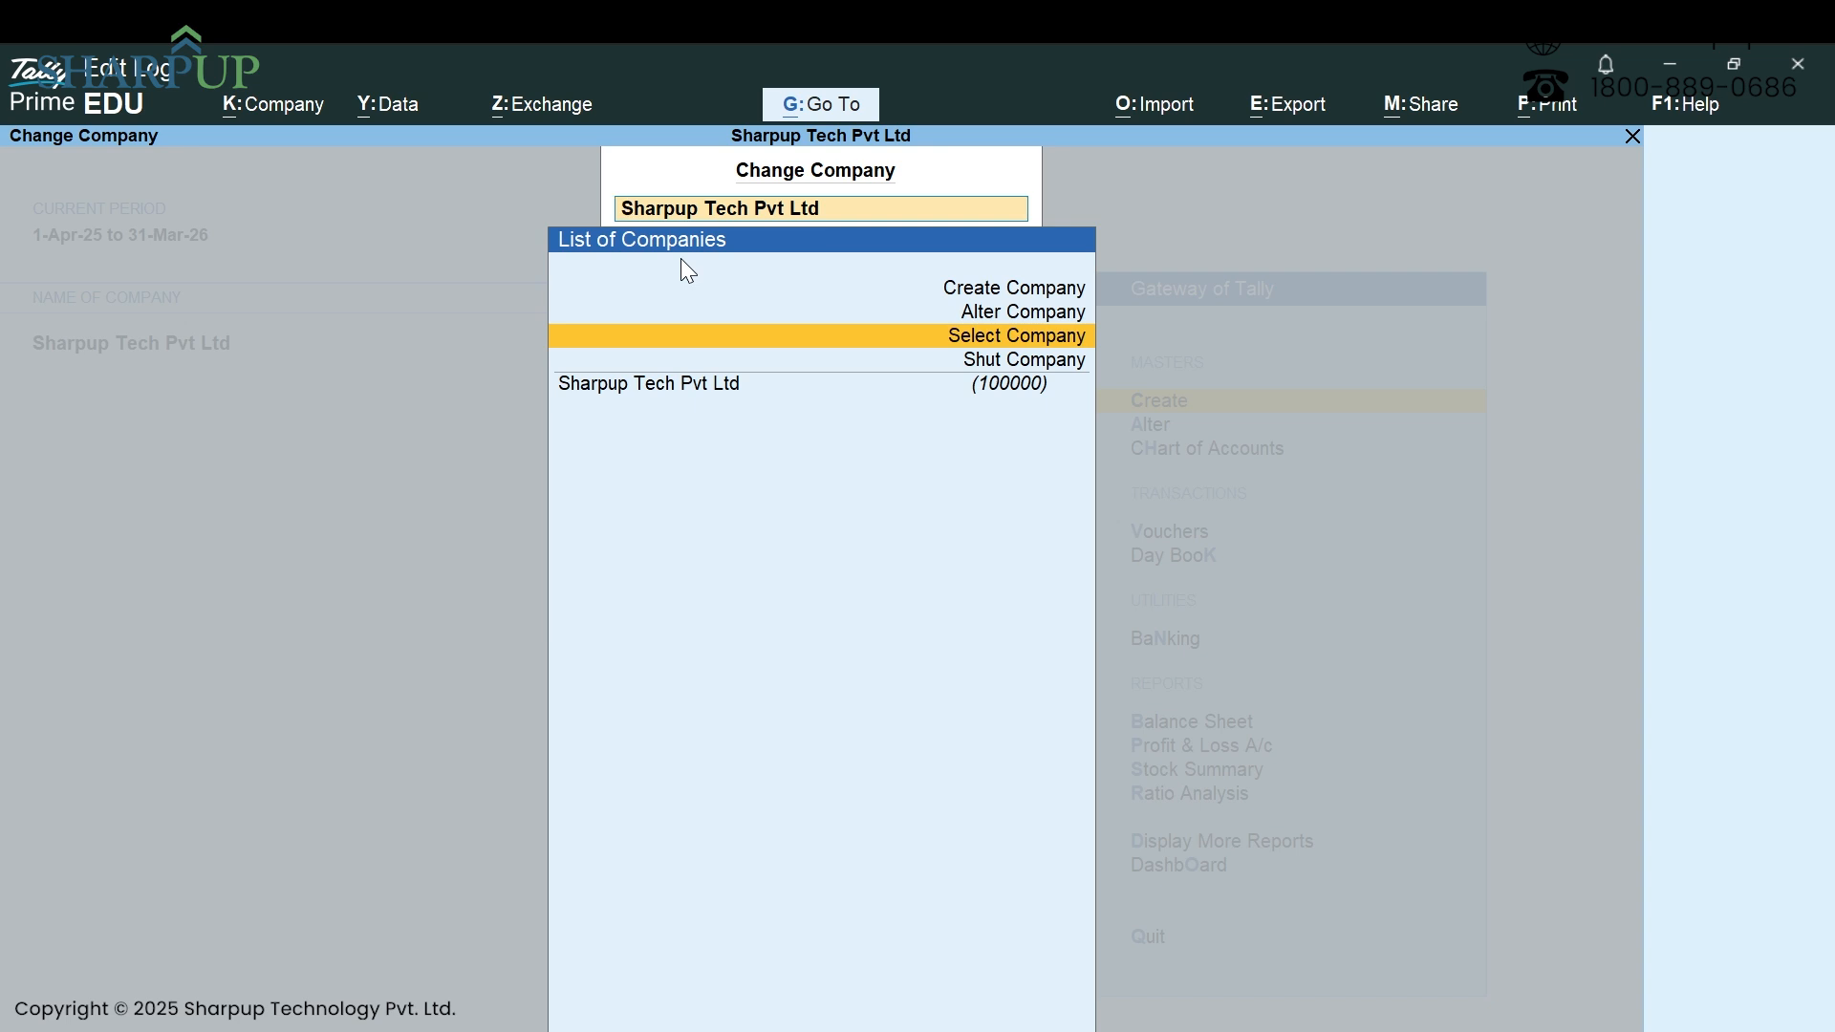
key(Down)
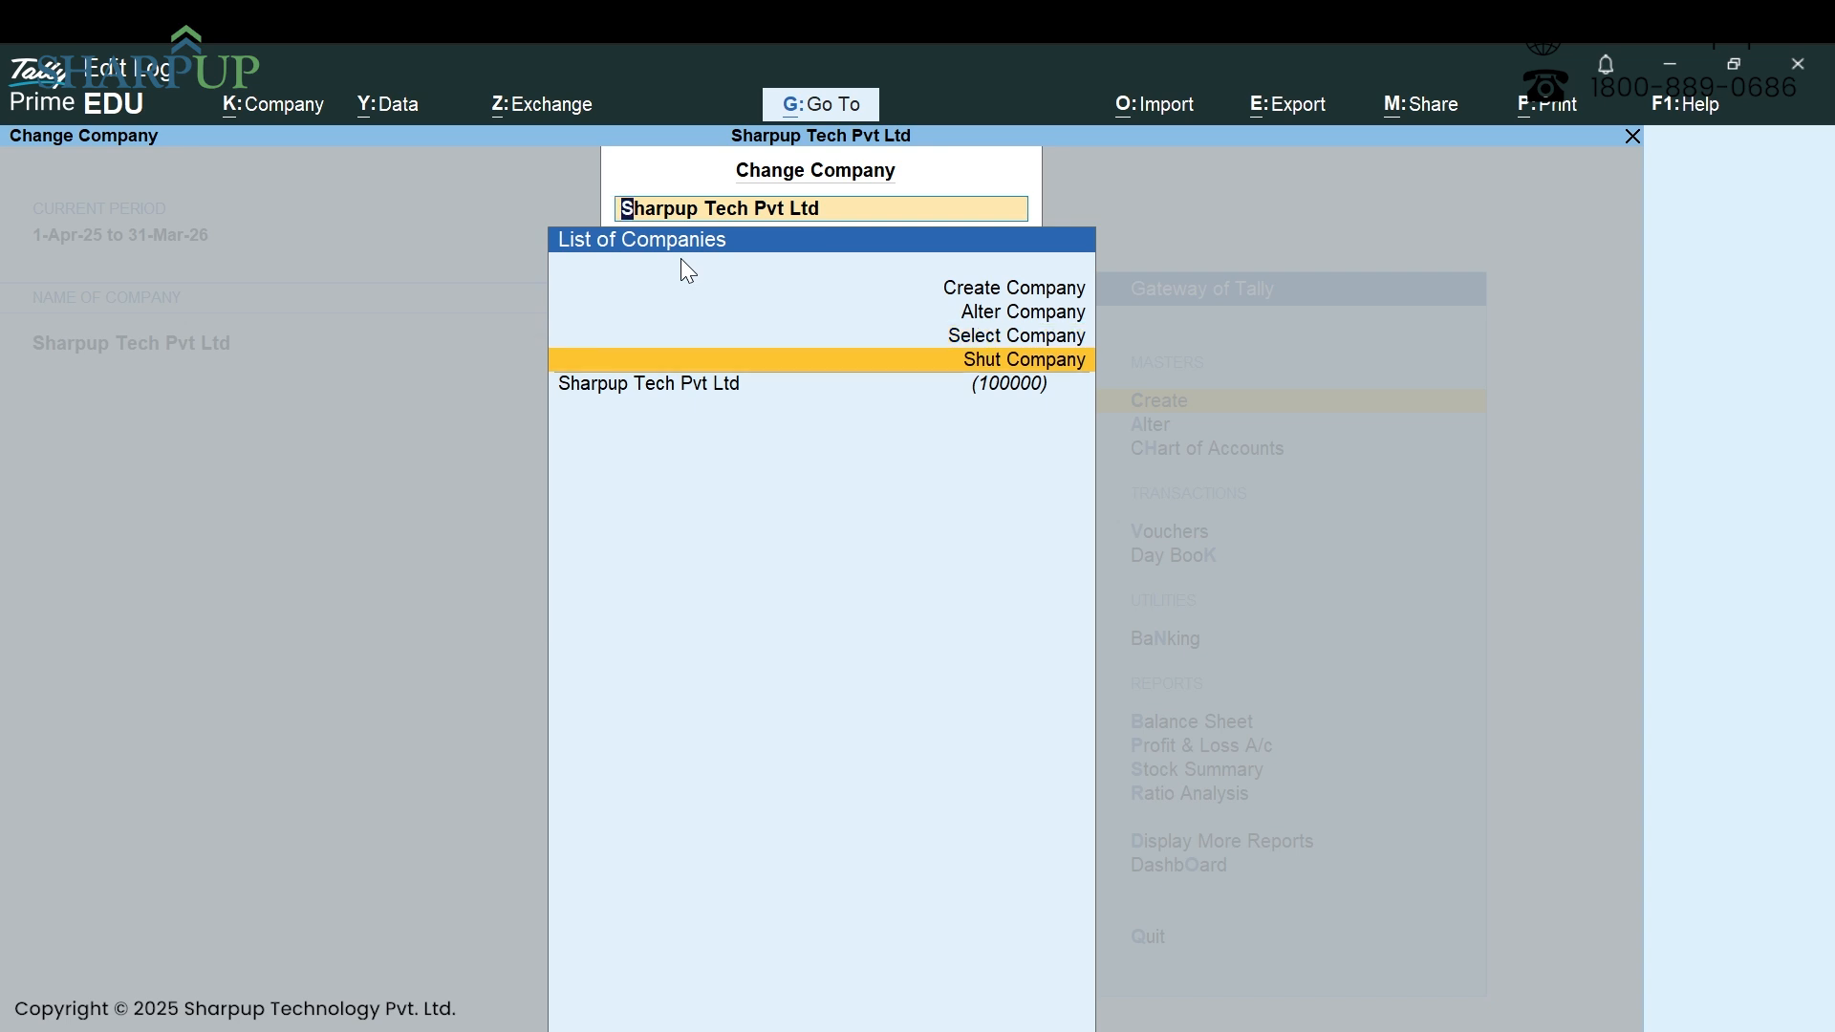
key(Up)
key(Up)
key(Up)
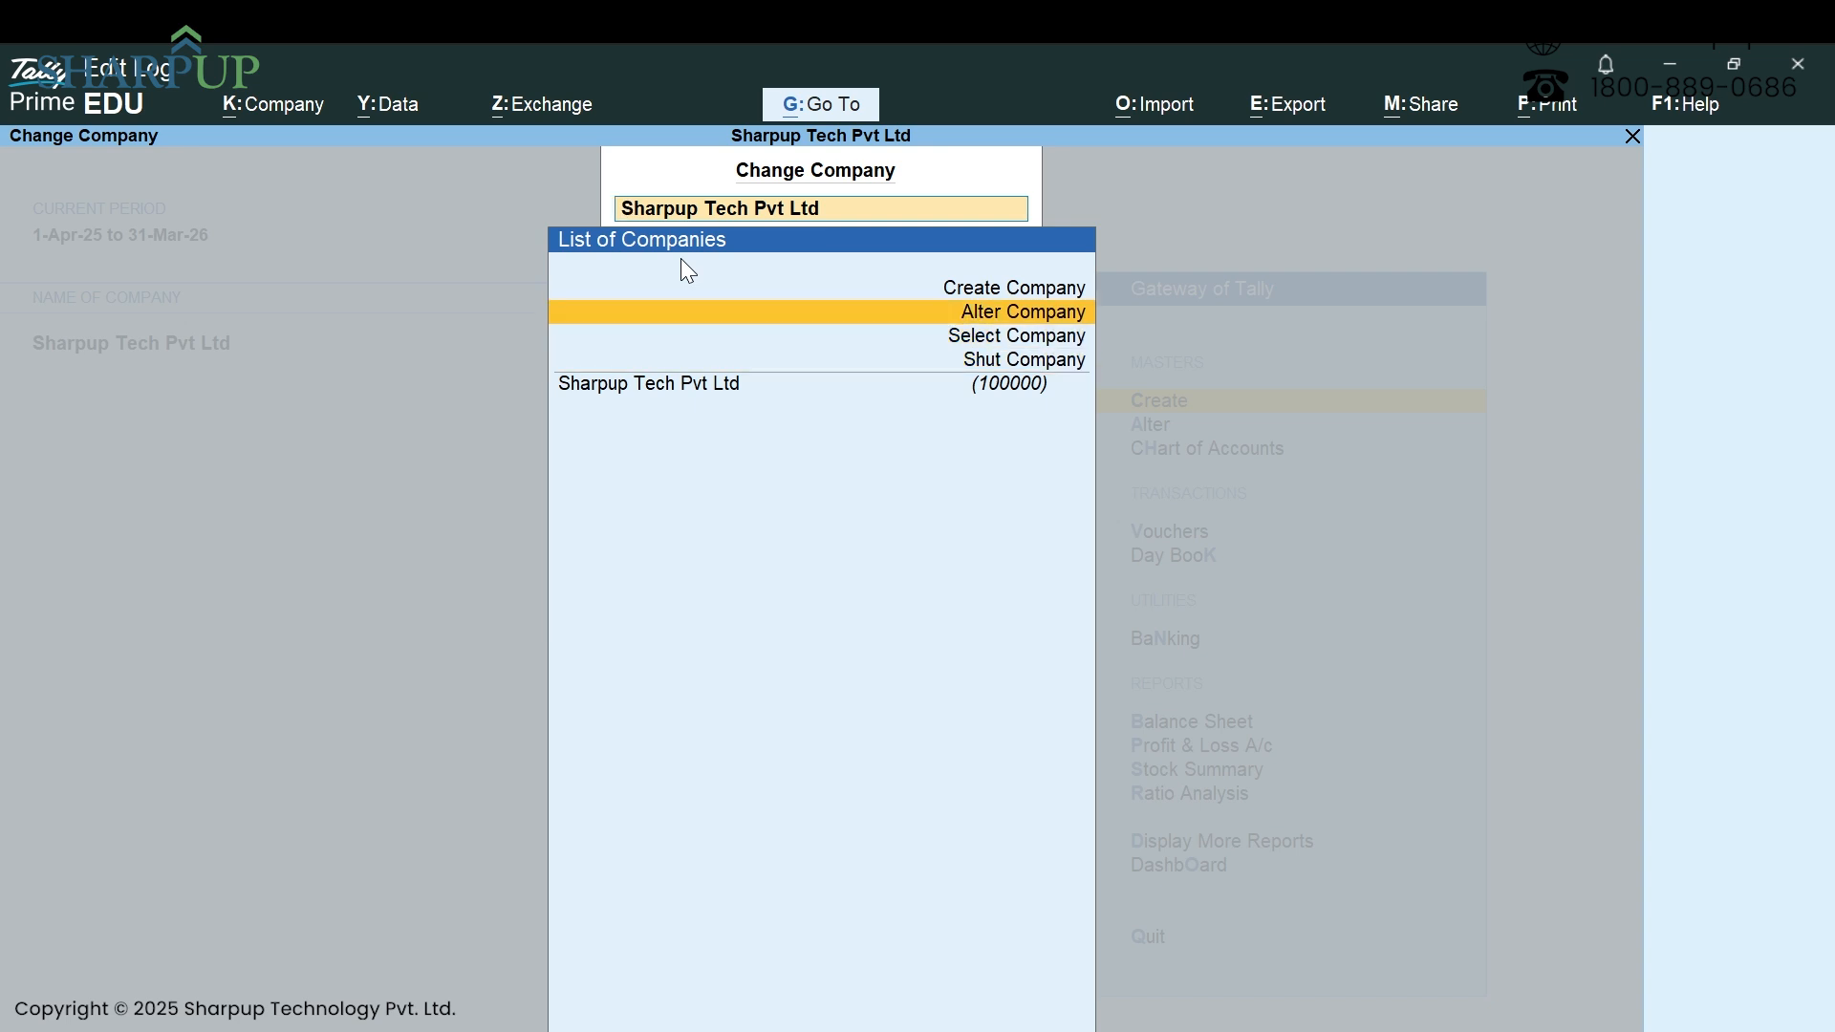
key(Down)
key(Down)
key(Down)
key(Up)
key(Up)
key(Up)
key(Down)
key(Down)
key(Down)
key(Up)
key(Up)
key(Up)
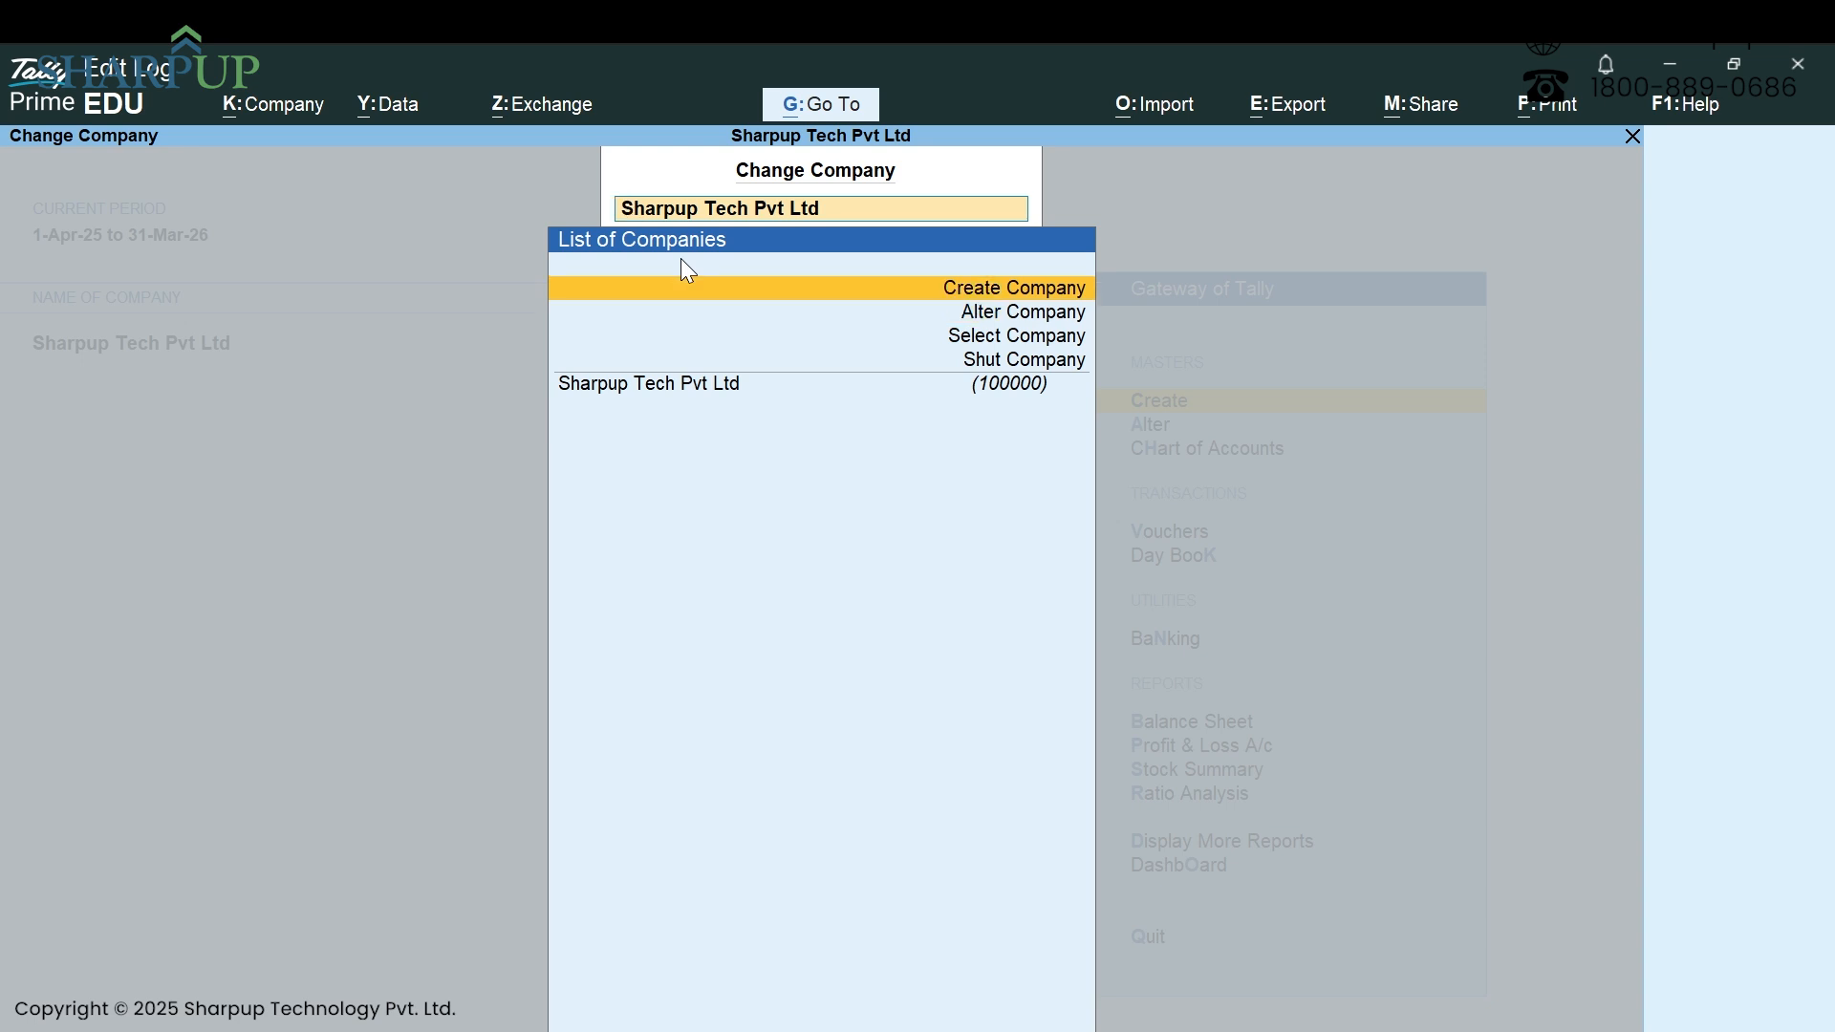
Start creating a second company named Expert Accountants with the same mailing name, and enter its address.
key(Return)
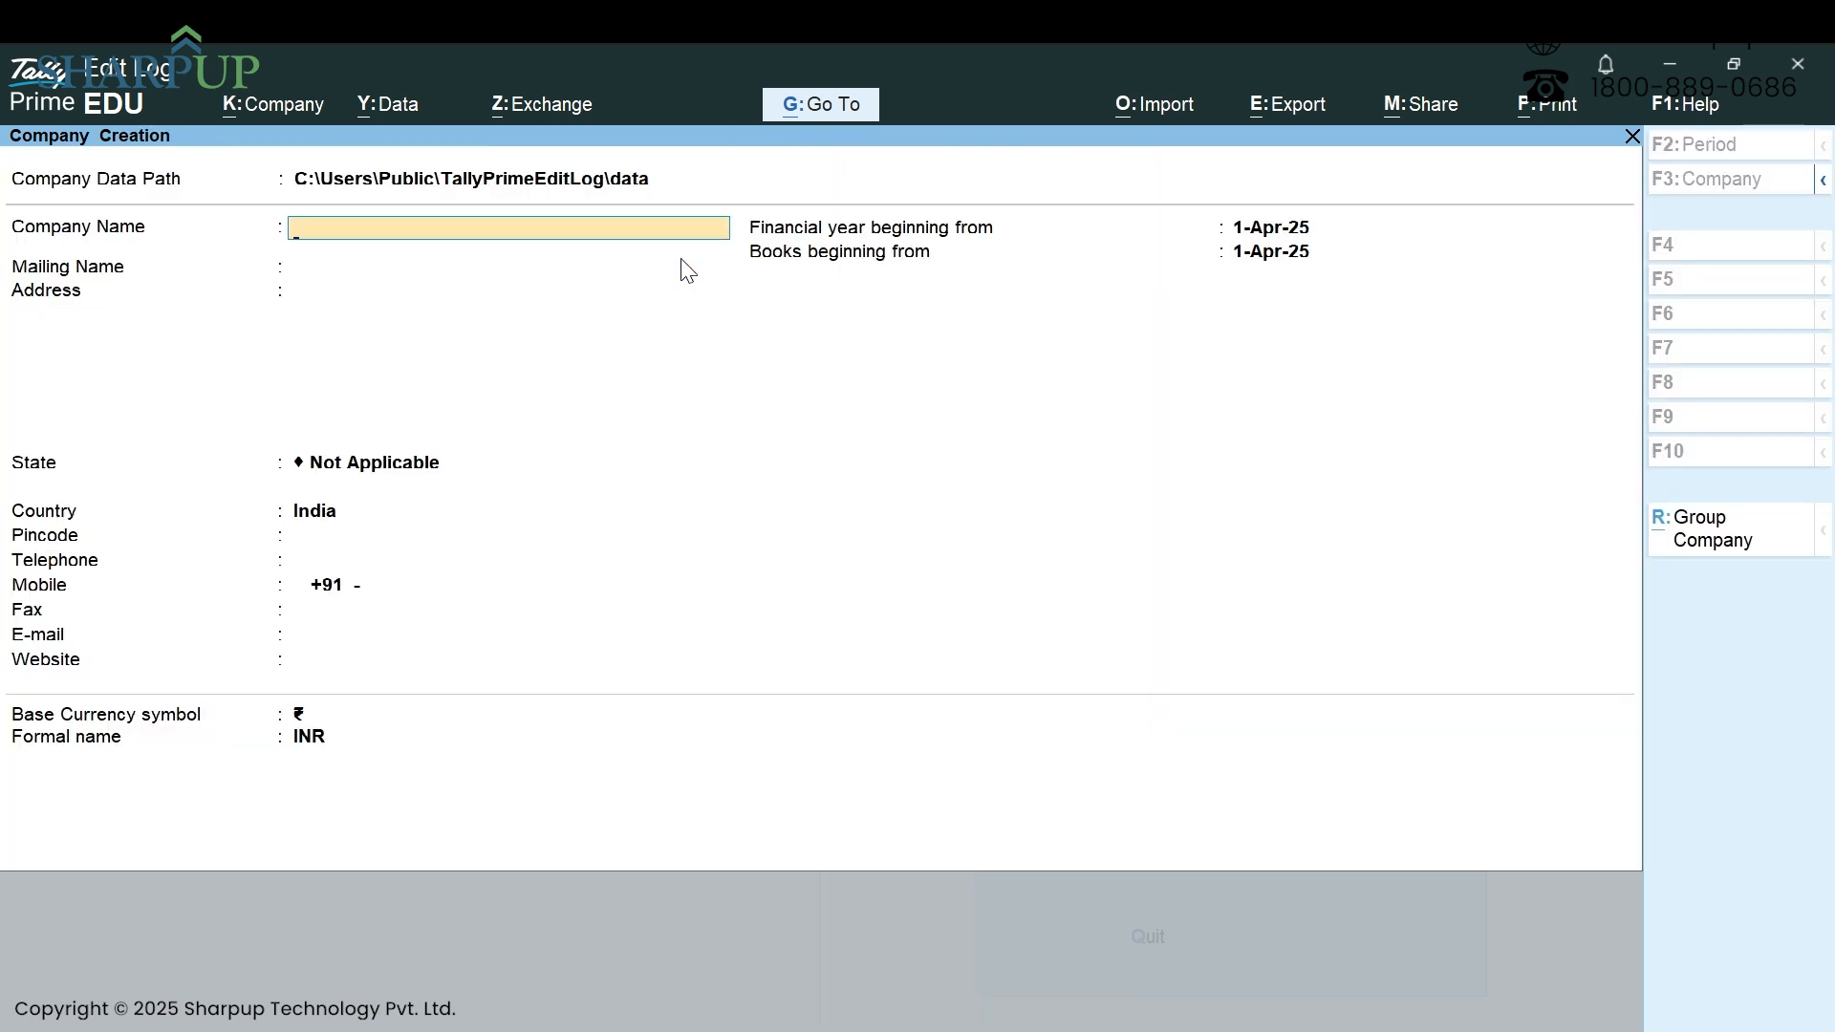
text(Expert Accountants)
key(Return)
key(Return)
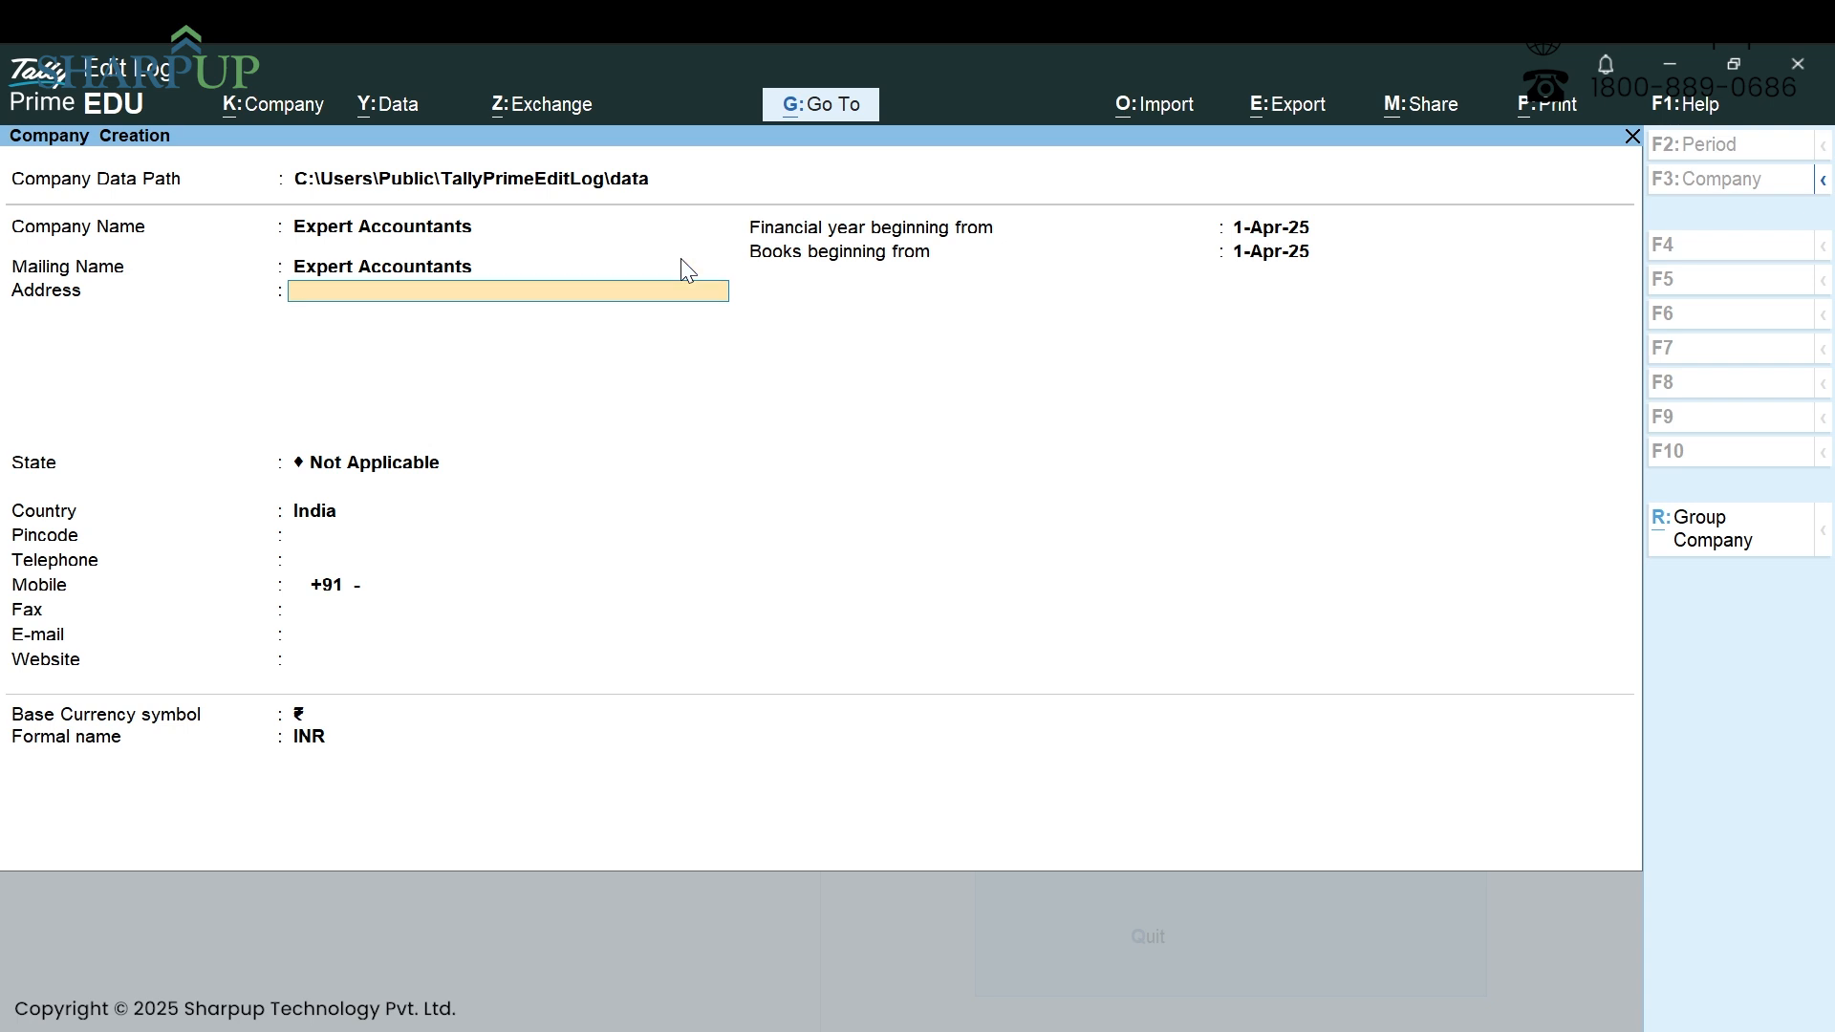
text(West Delhi)
key(Return)
key(Return)
Set the new company's state to Haryana.
key(Down)
key(Down)
key(Down)
key(Down)
key(Down)
key(Down)
key(Down)
key(Down)
key(Down)
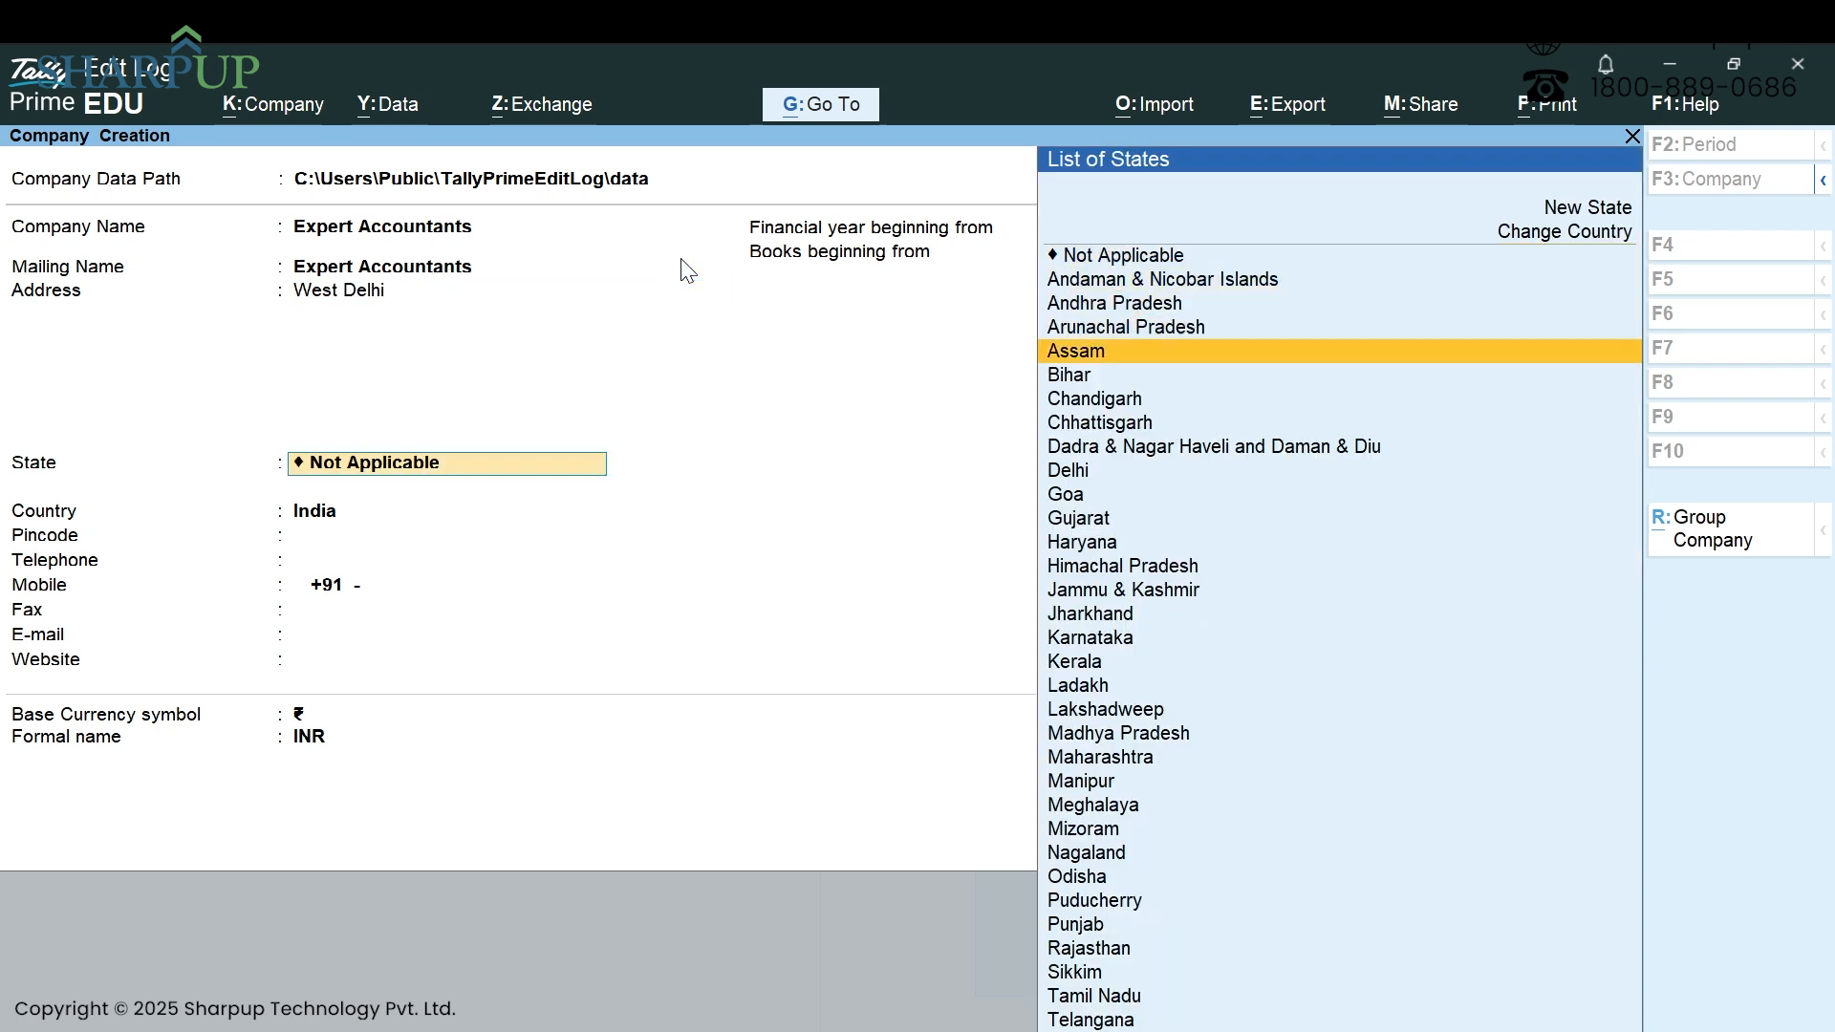
key(Down)
key(Down)
key(Down)
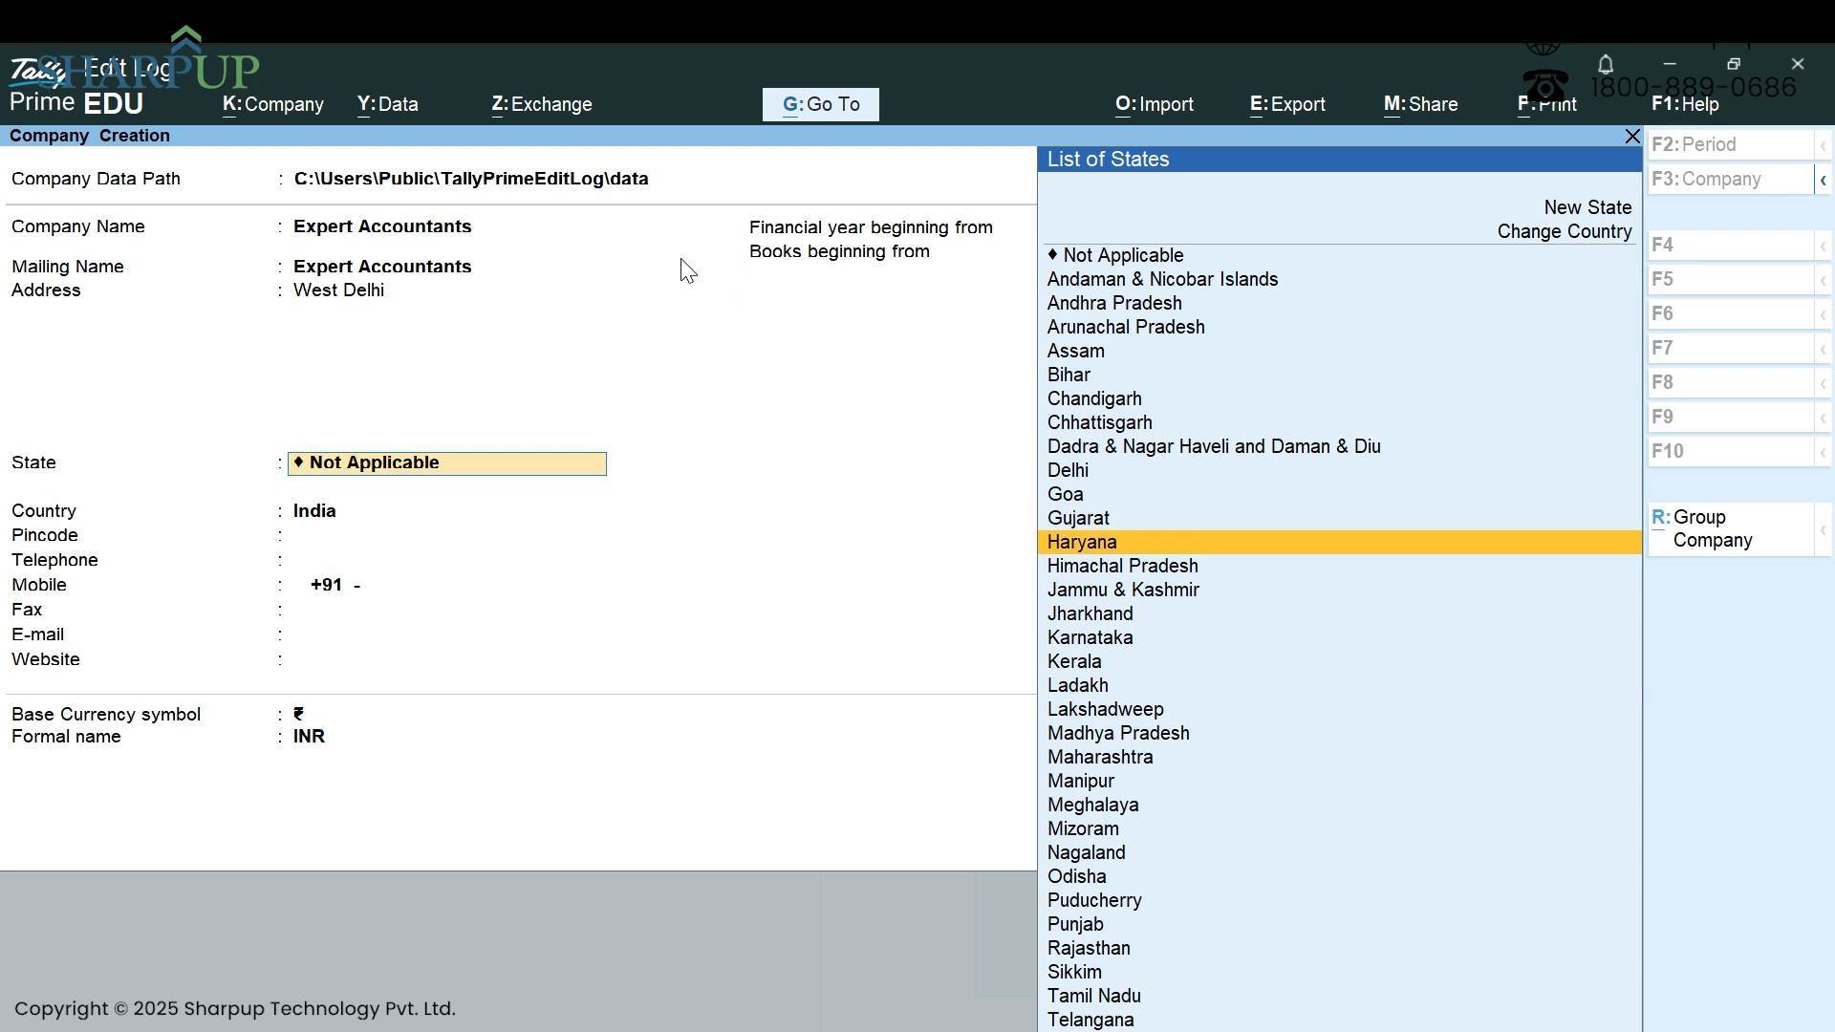
key(Return)
Clear the partly entered pincode and change the company's state to Uttarakhand, keeping India as the country.
text(1100)
key(BackSpace)
key(BackSpace)
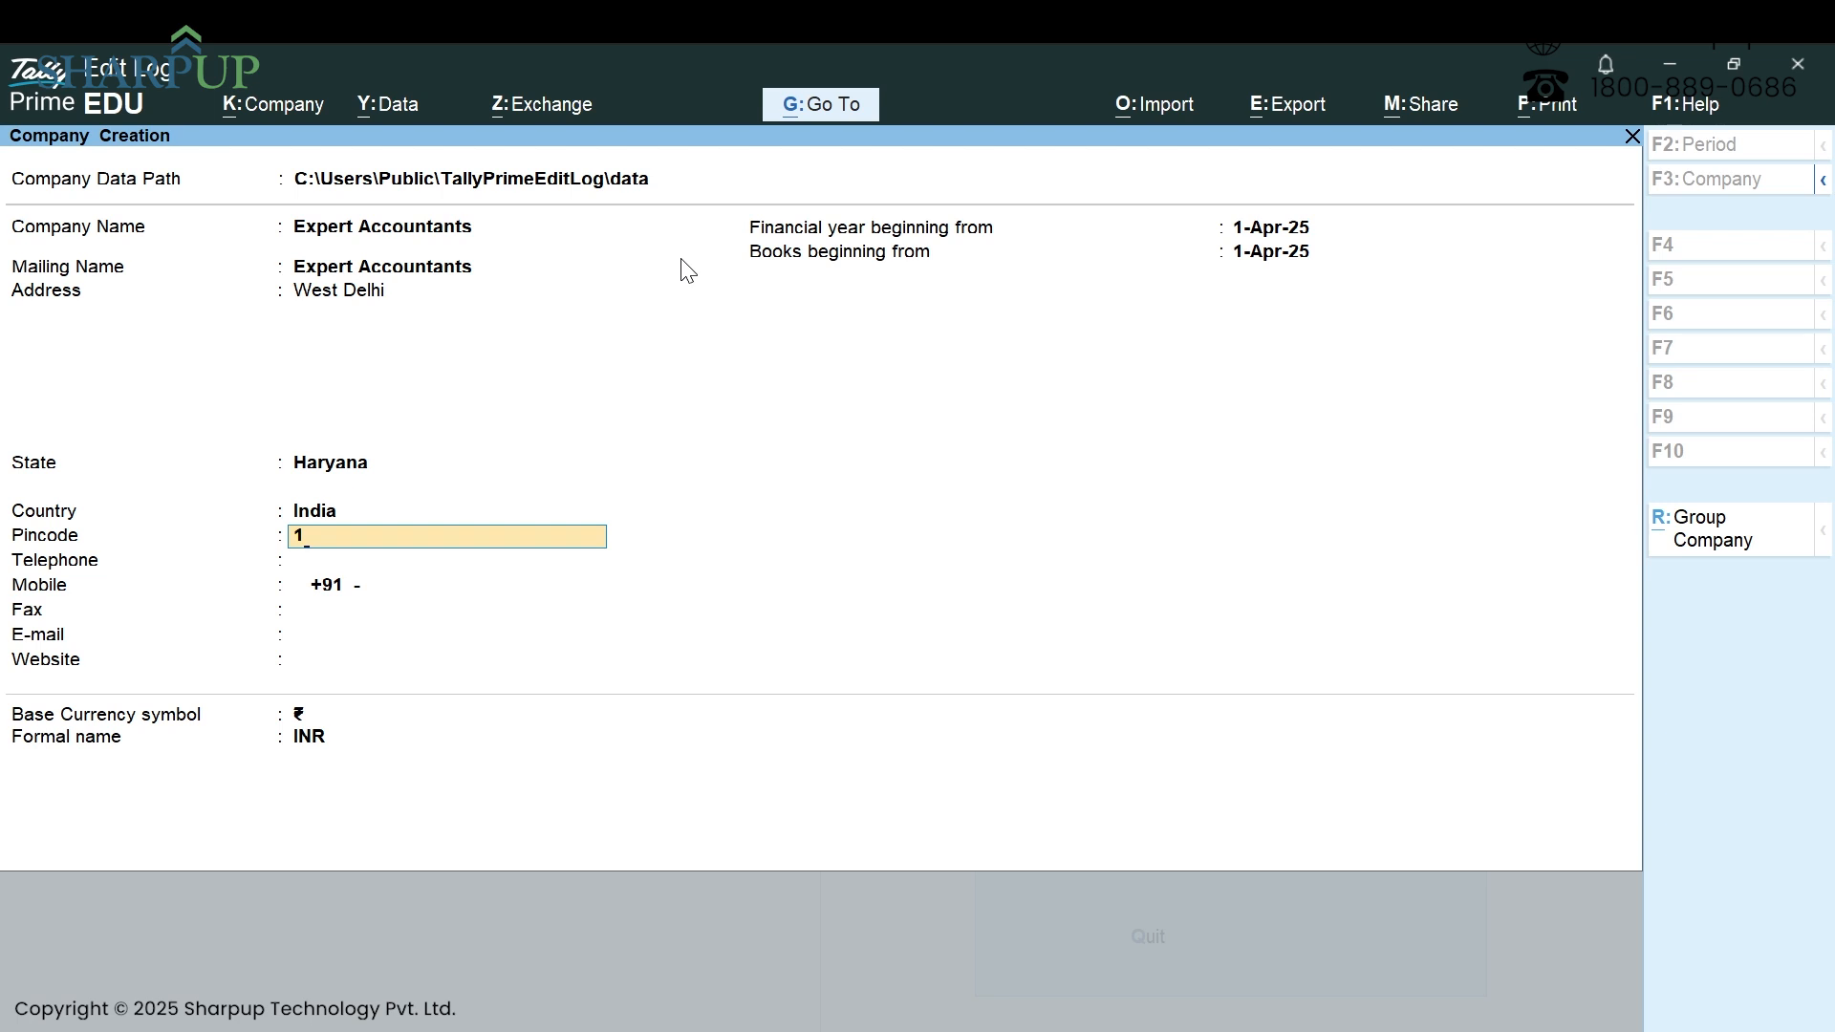
key(BackSpace)
key(BackSpace)
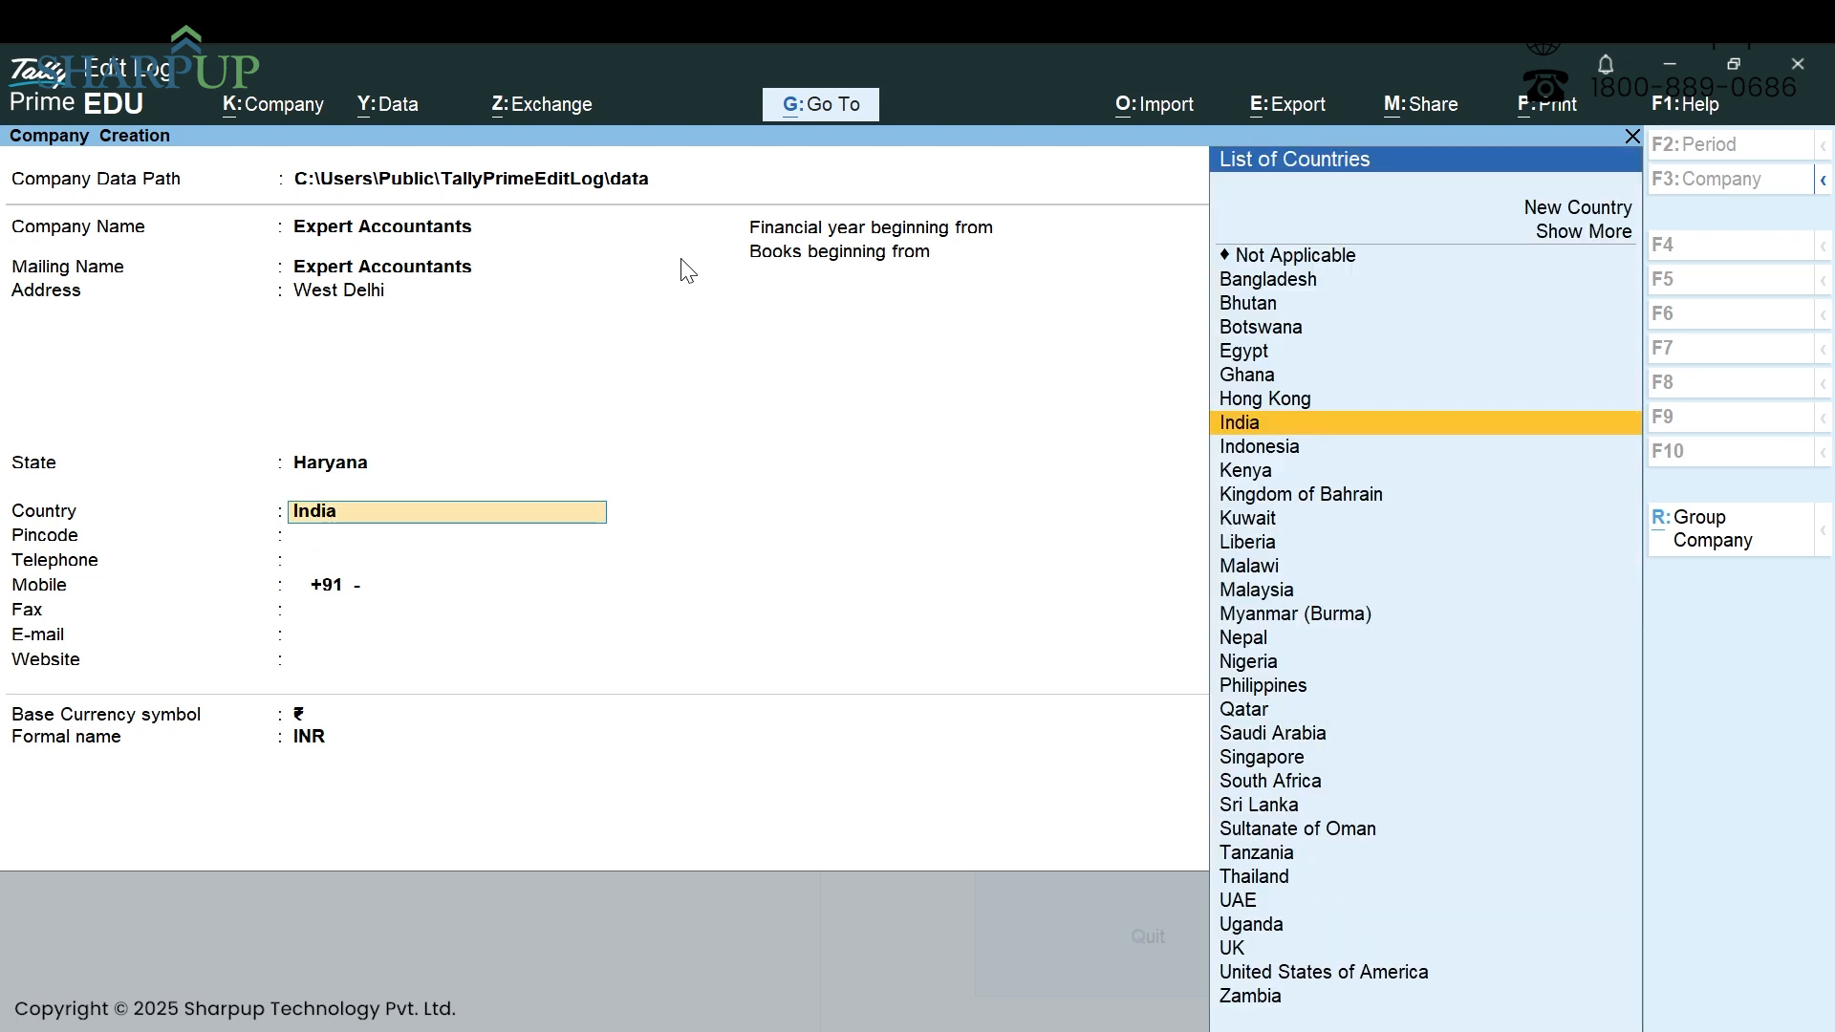
key(BackSpace)
text(U)
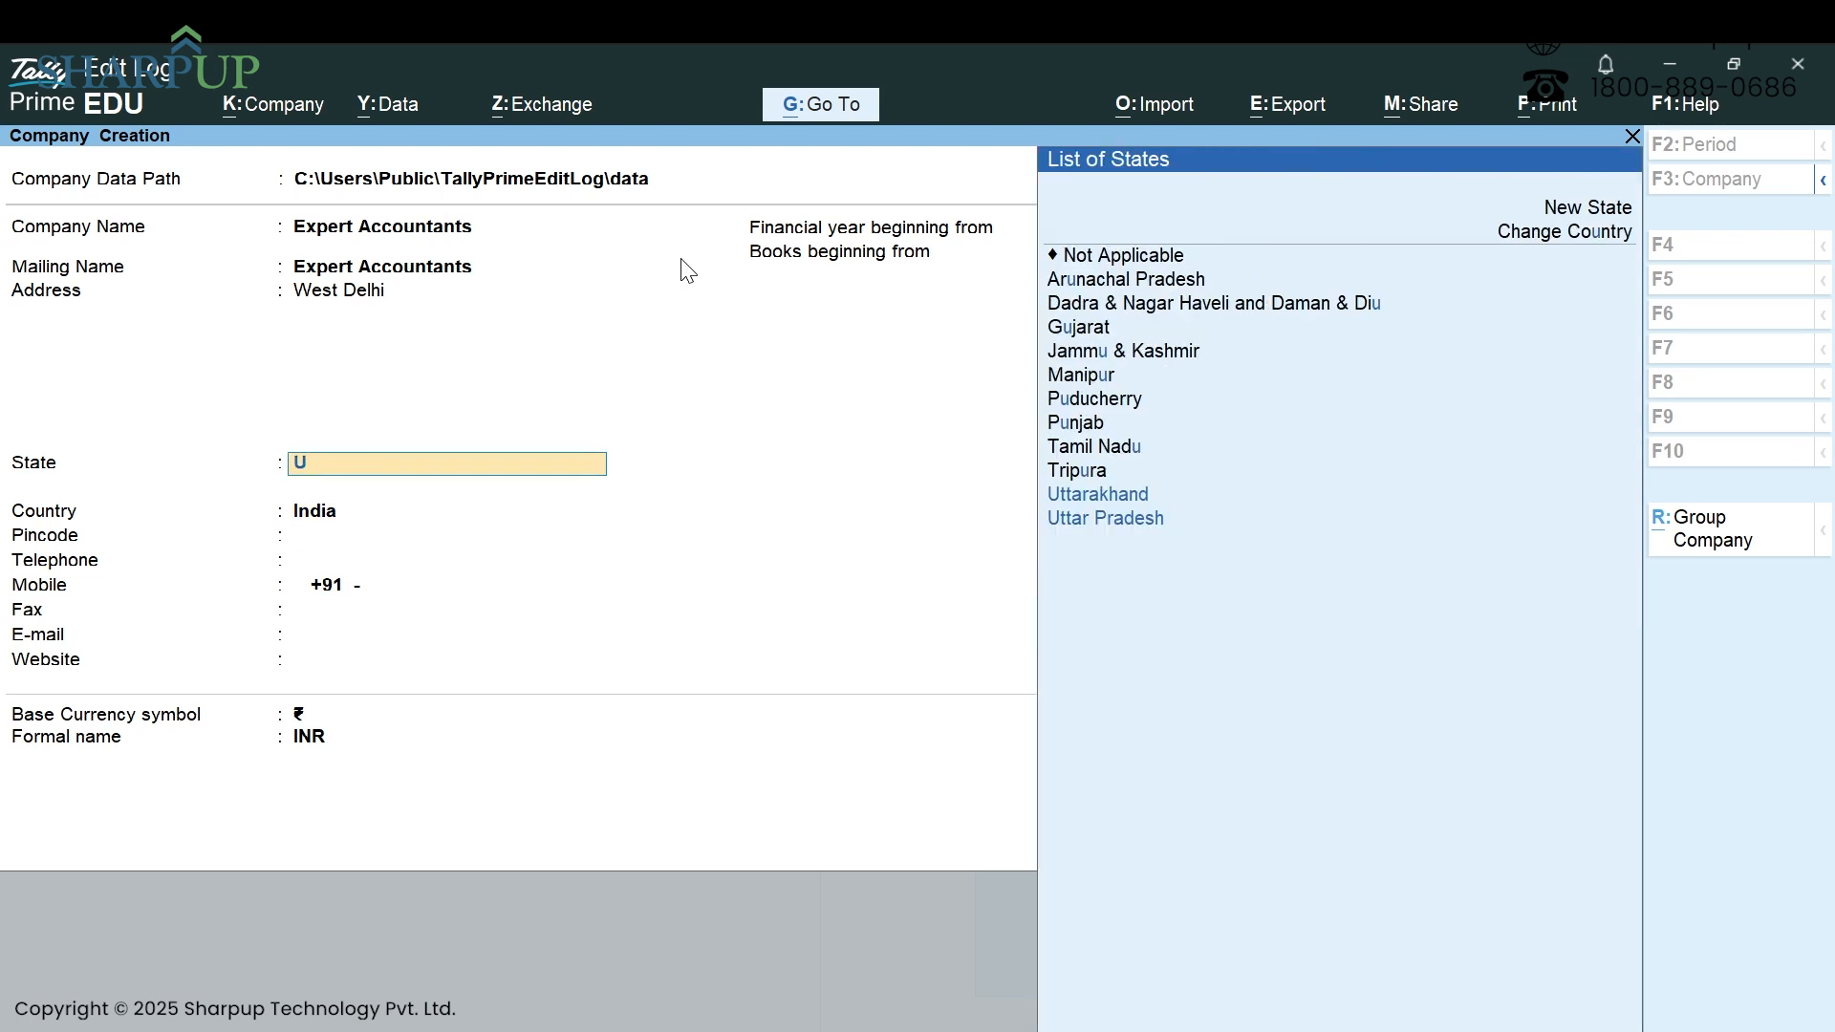
key(Return)
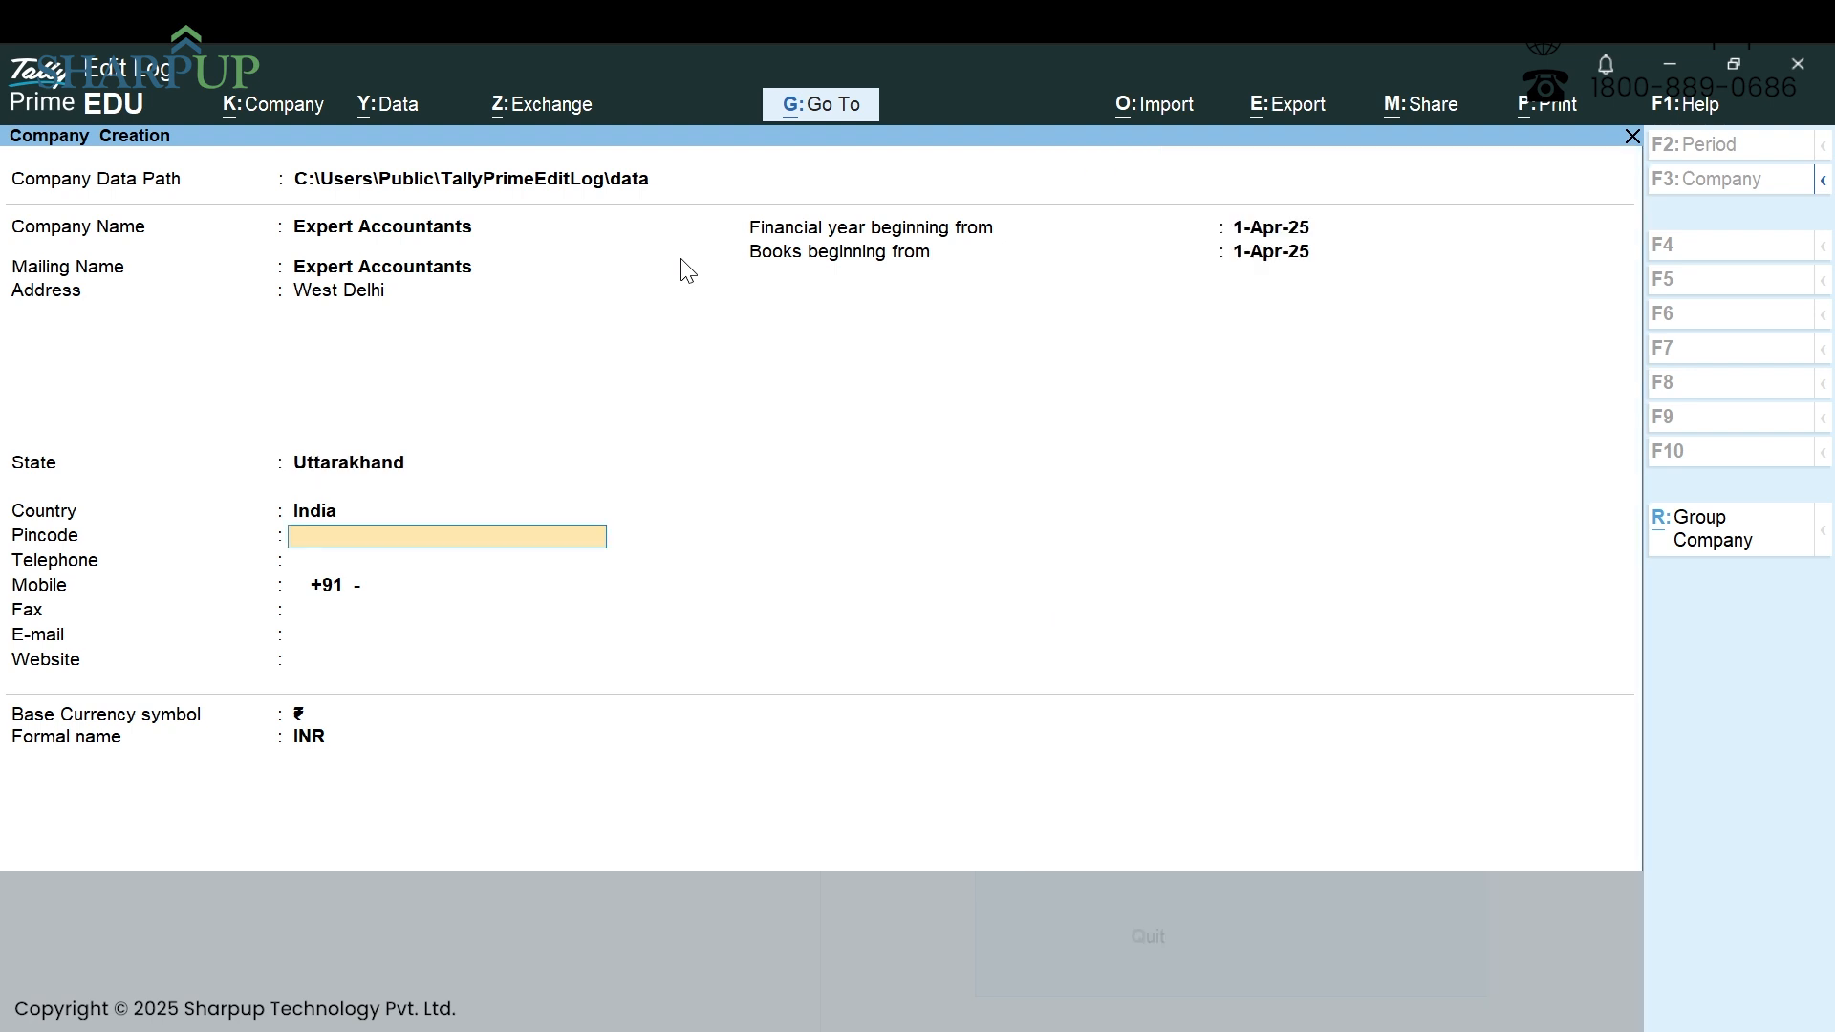
Enter the company's pincode, telephone number and mobile number, leaving the fax, e-mail and website blank.
text(247667)
key(Return)
text(9999999)
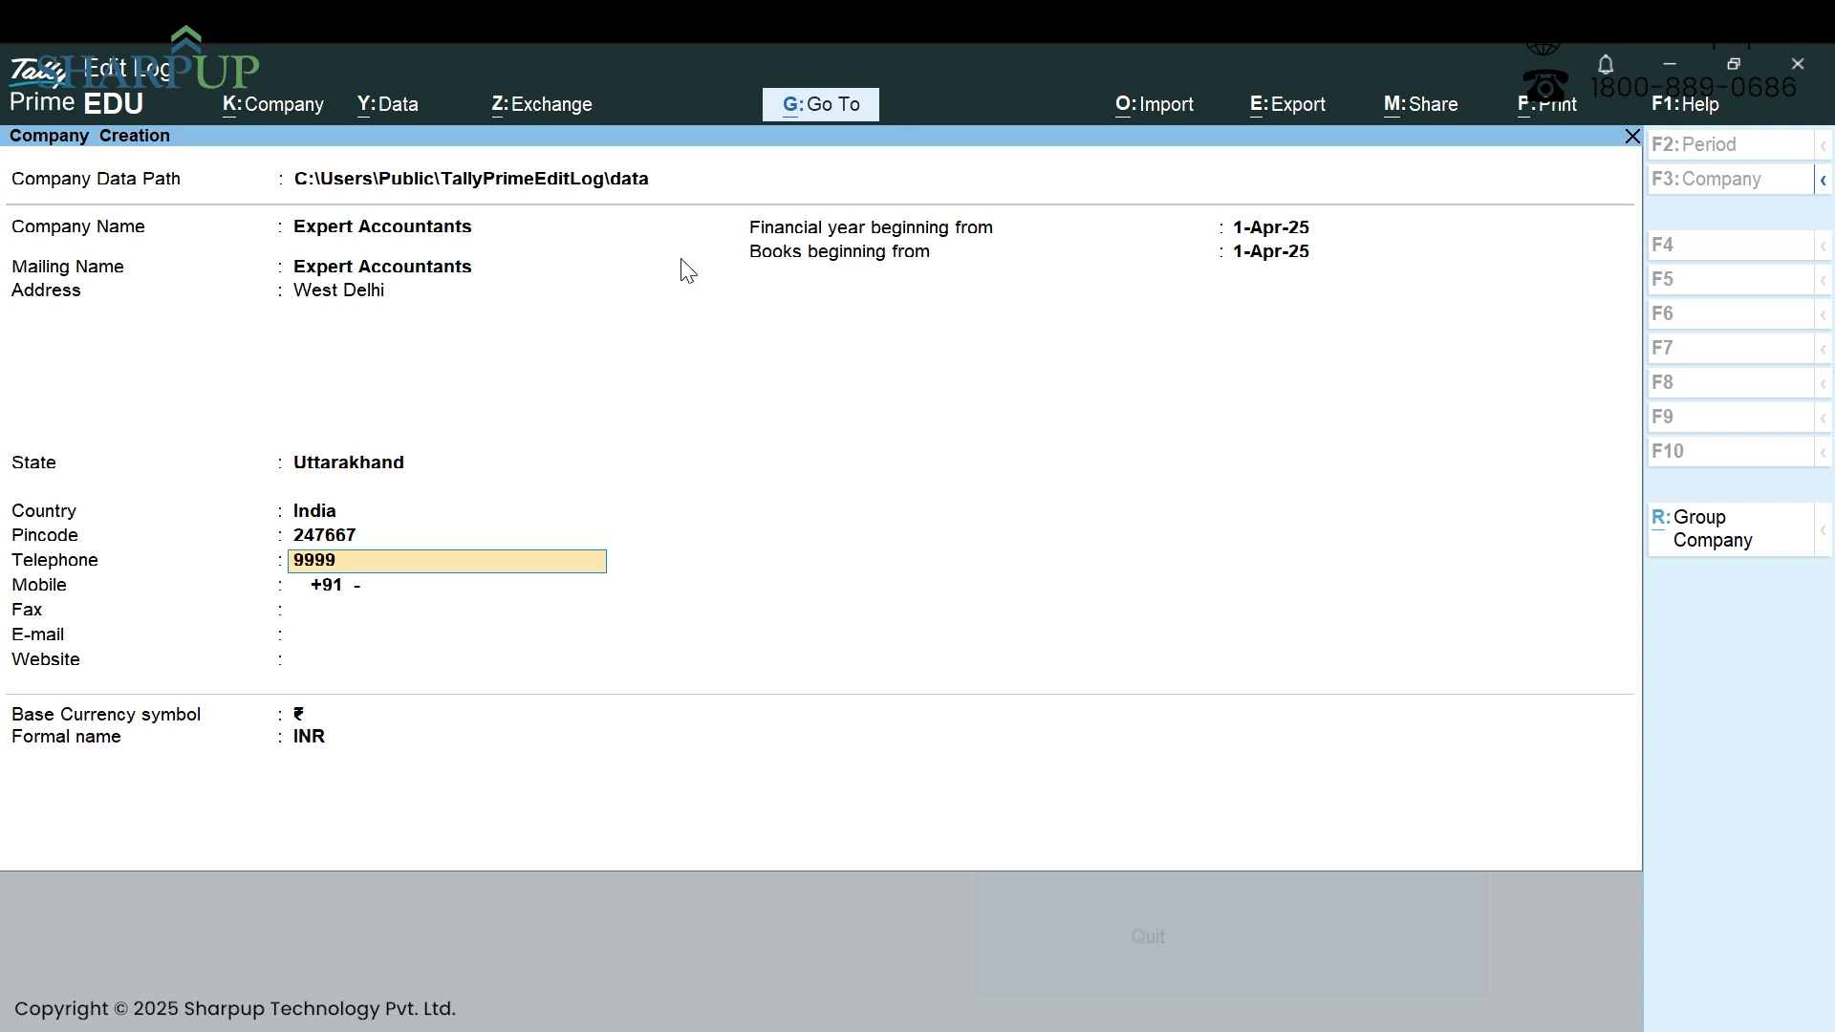
key(Return)
text(9999)
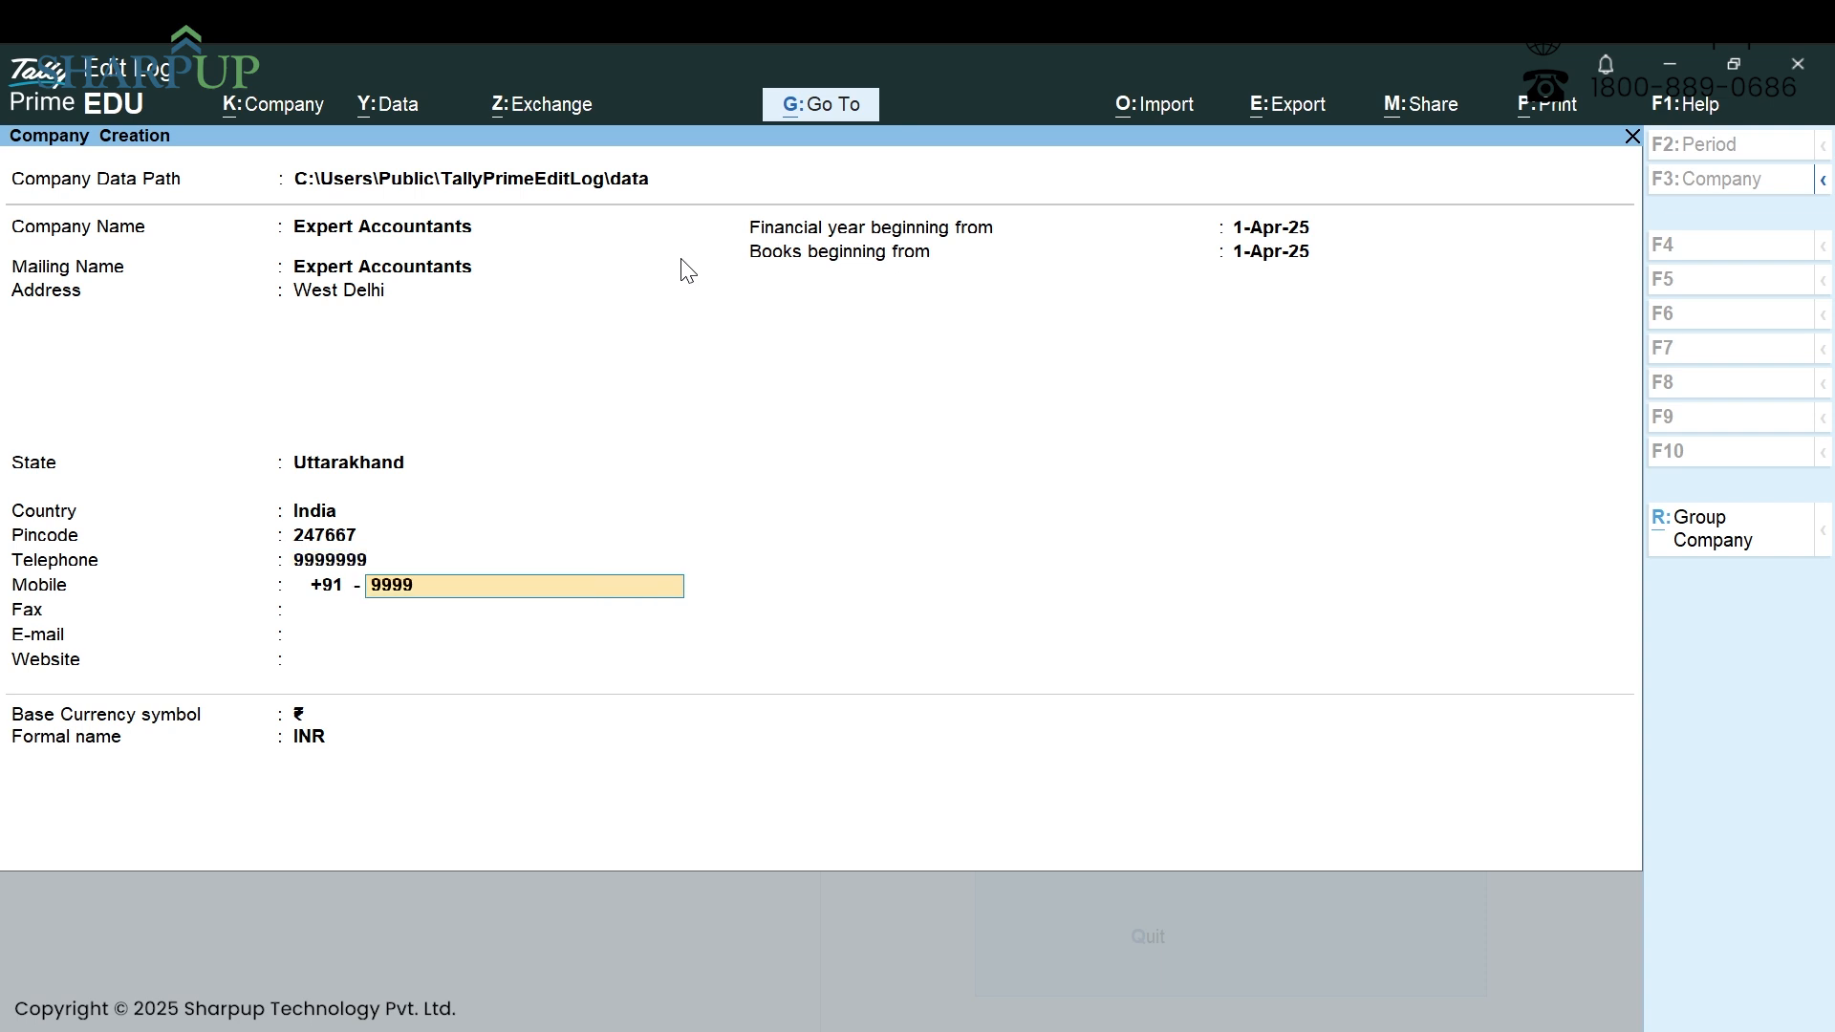
key(Return)
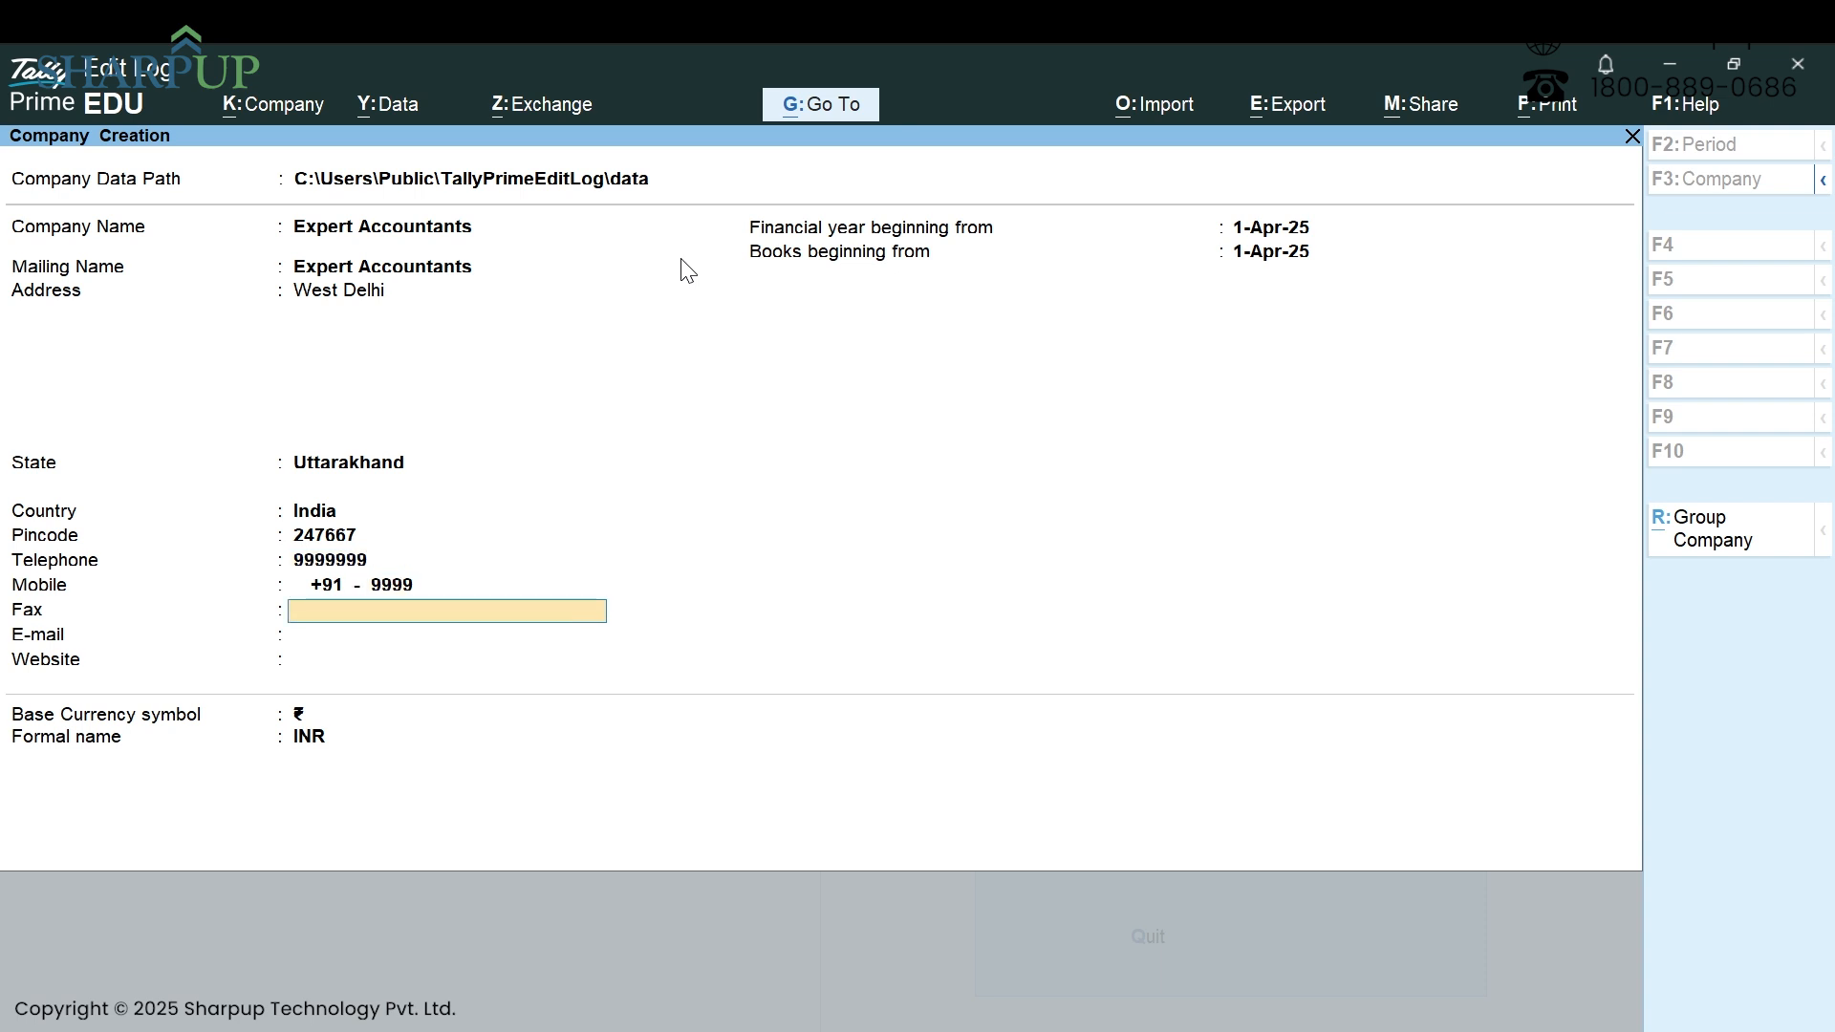
key(Return)
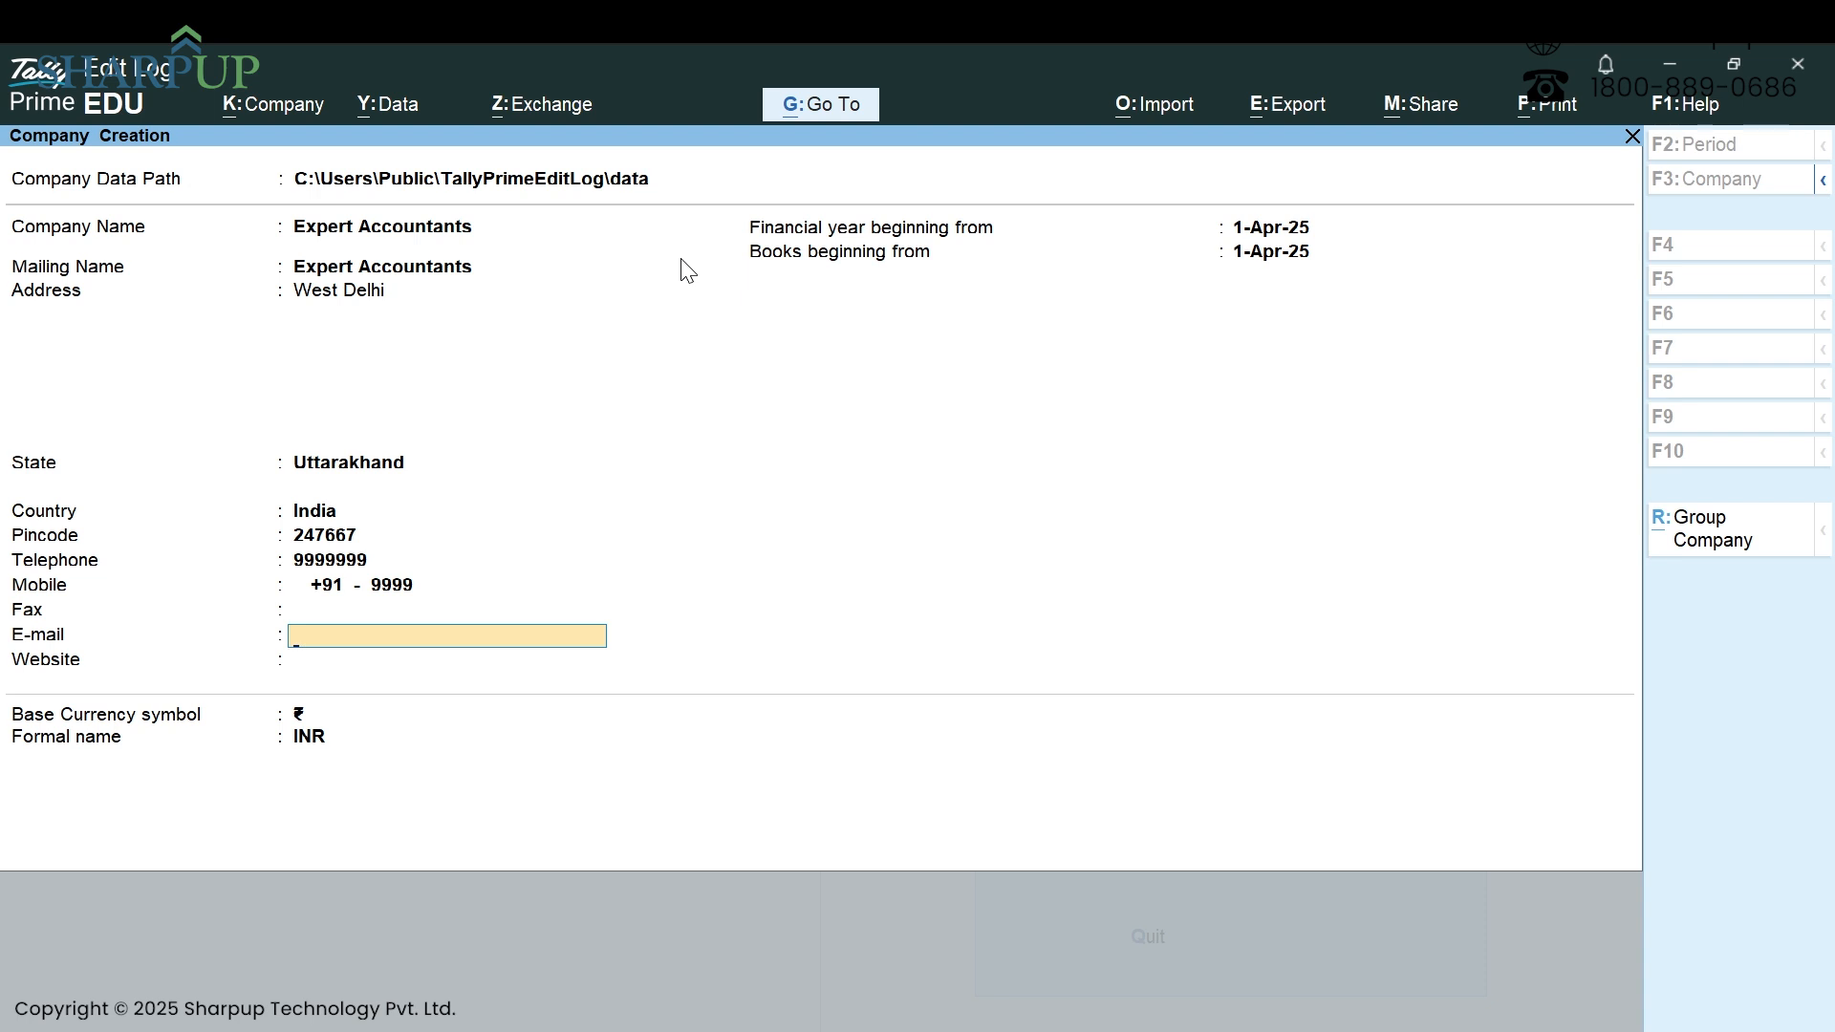
key(Return)
key(Return)
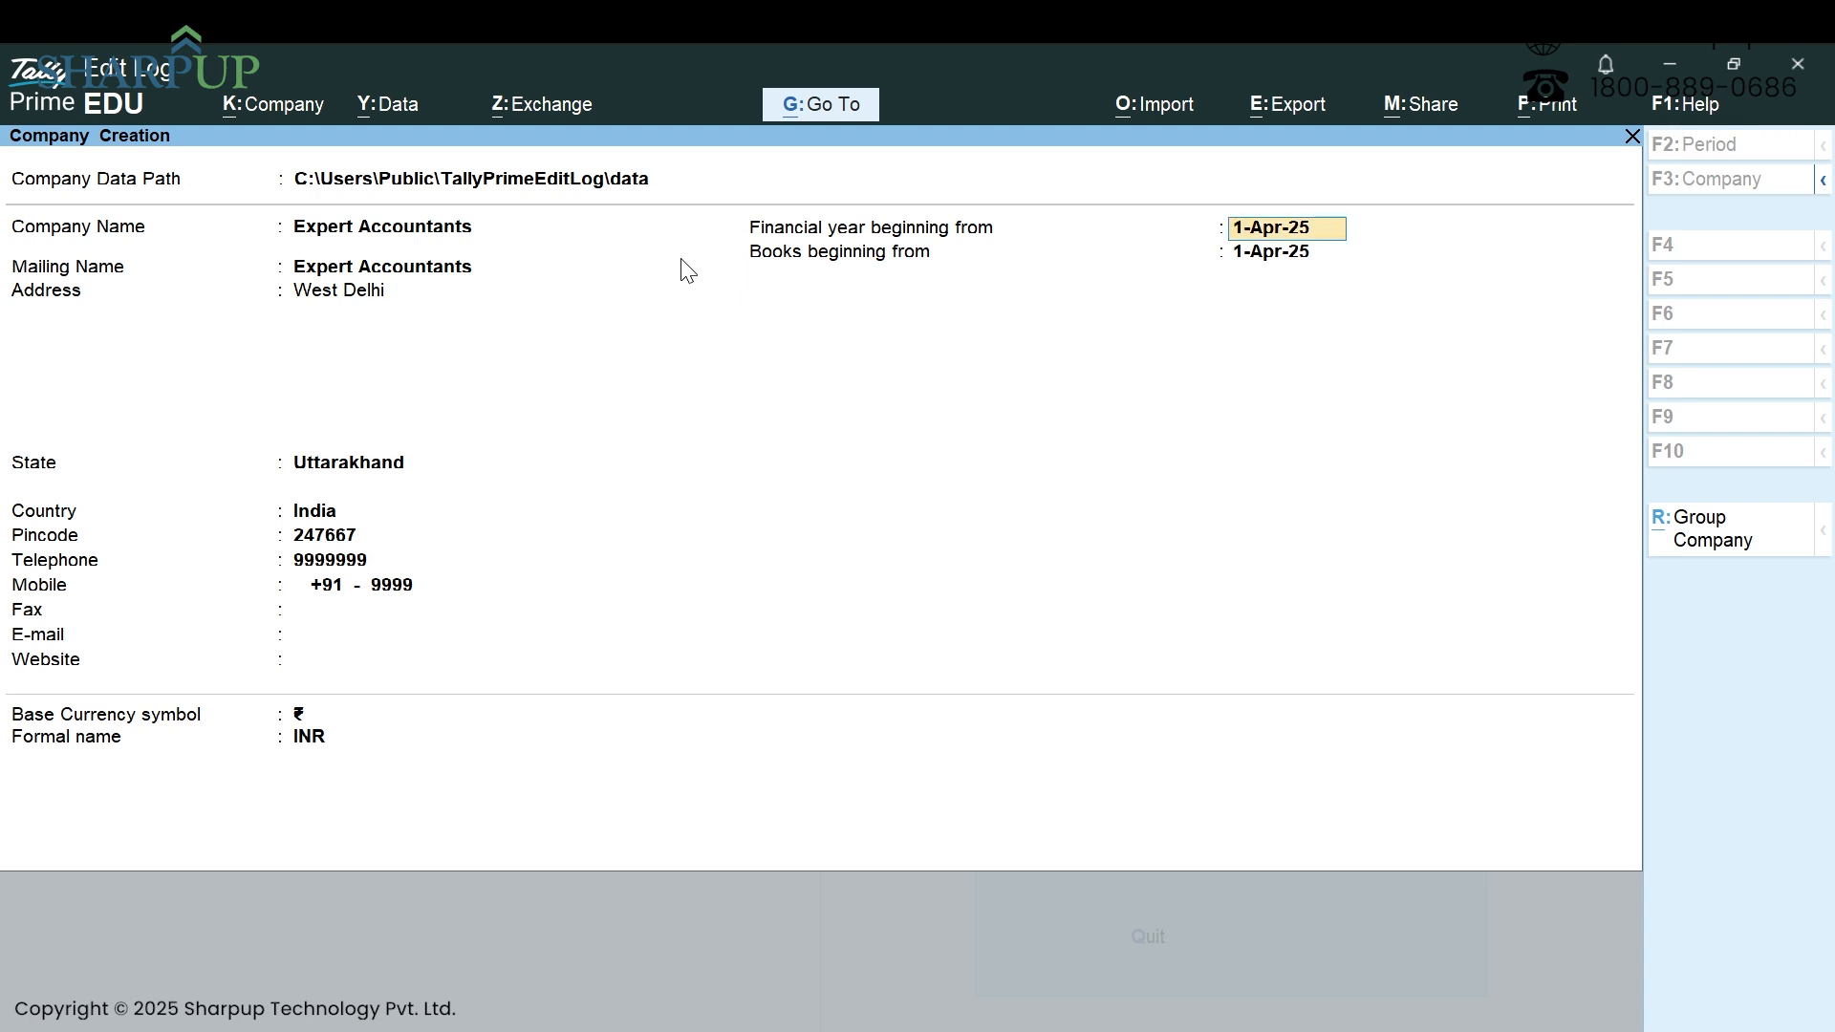
Keep the financial year and books beginning from 1-Apr-25 and the base currency ₹ (INR), and accept the company creation.
key(Return)
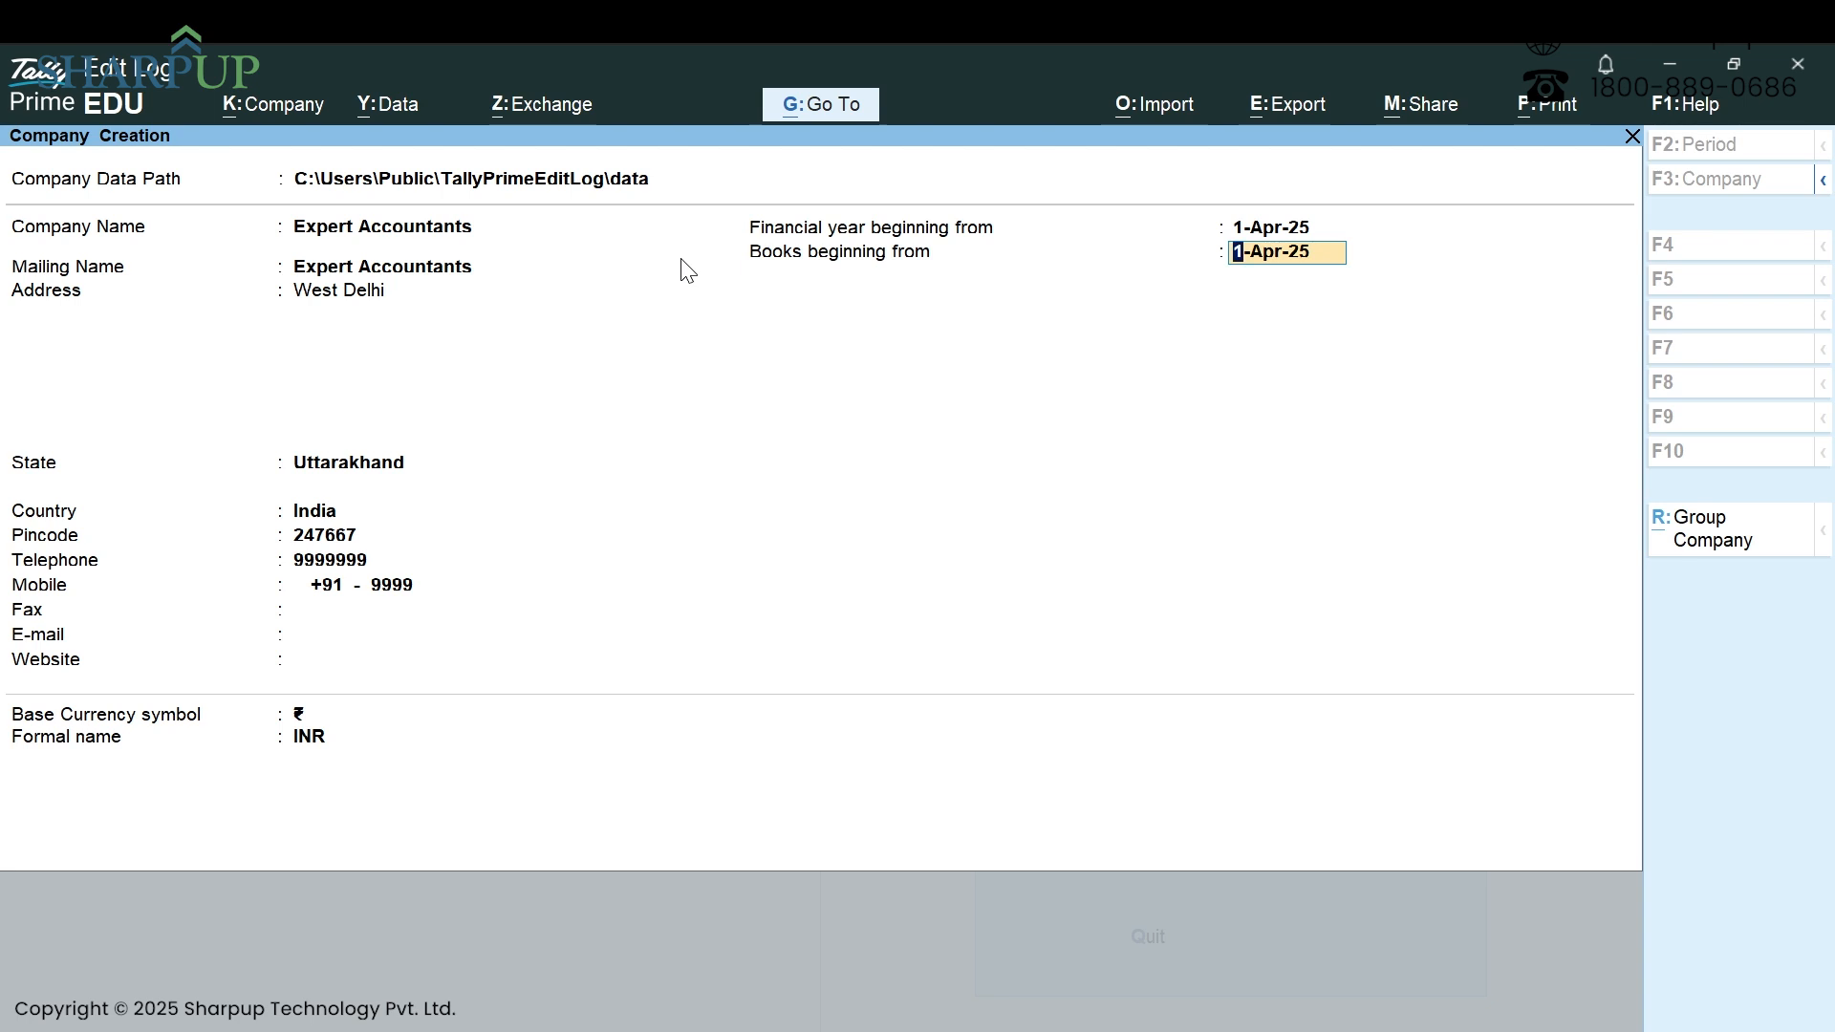
key(Return)
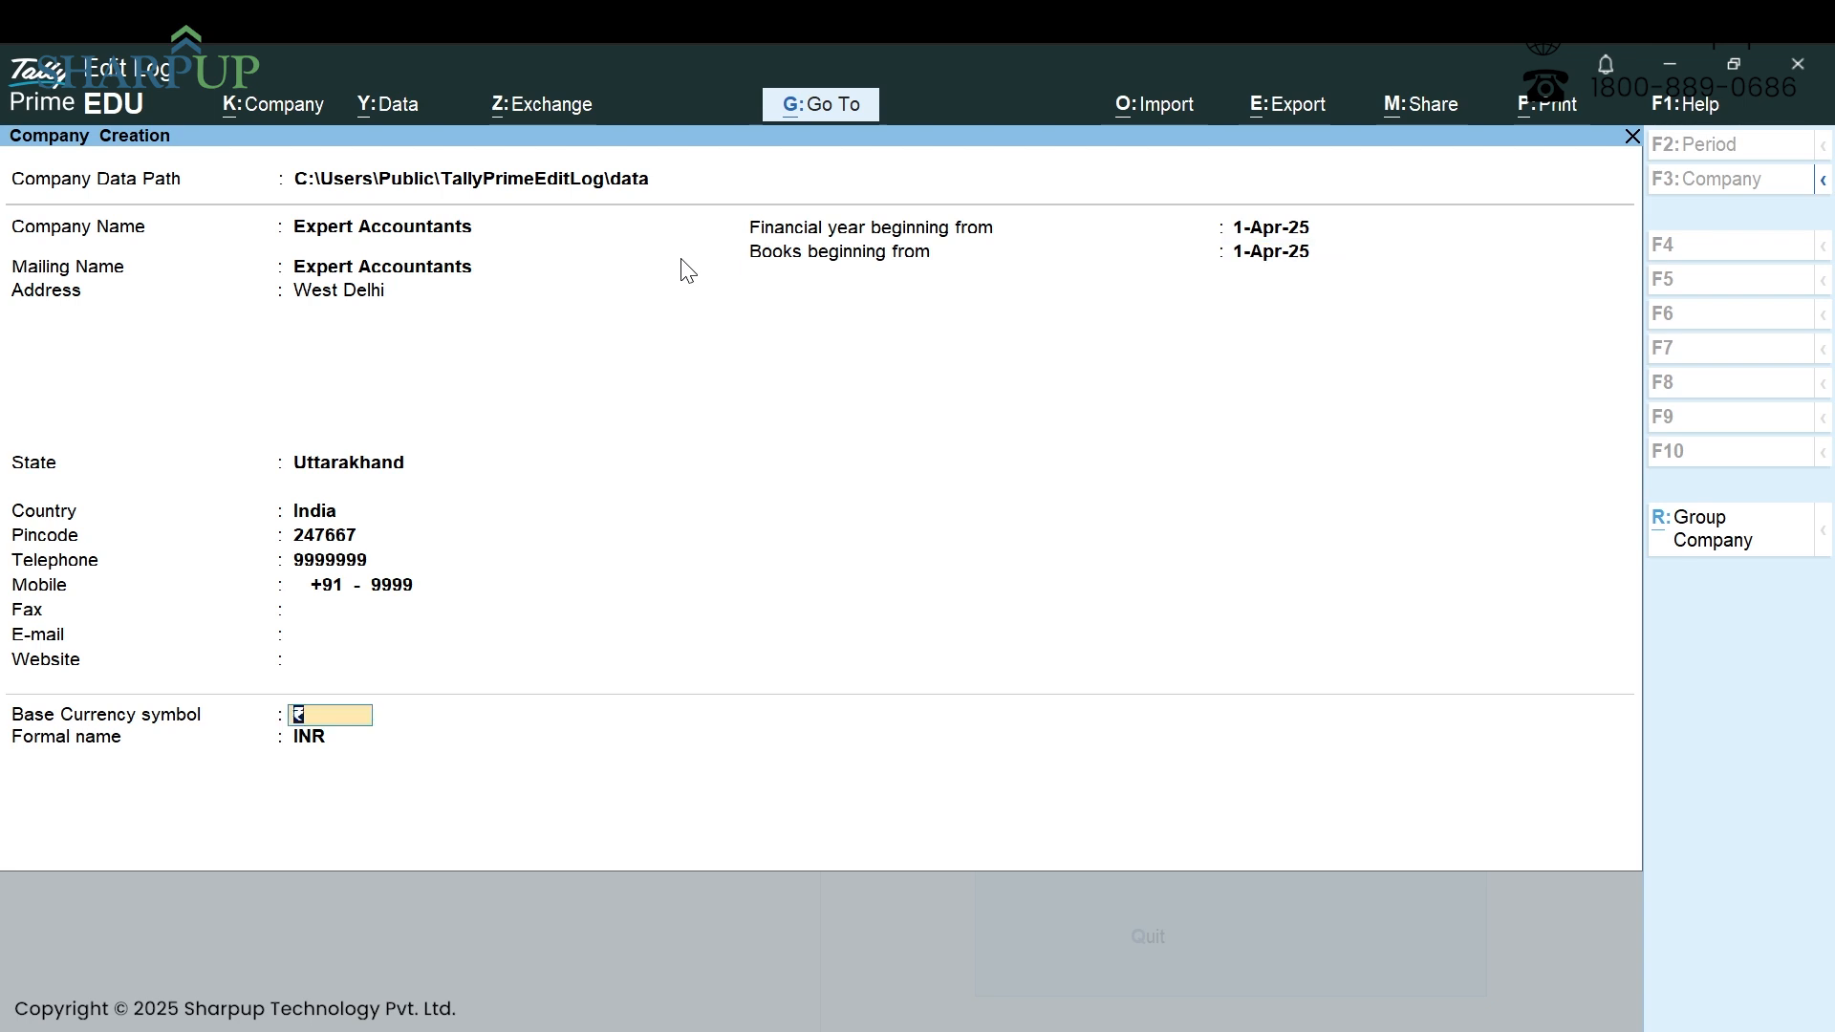
key(Return)
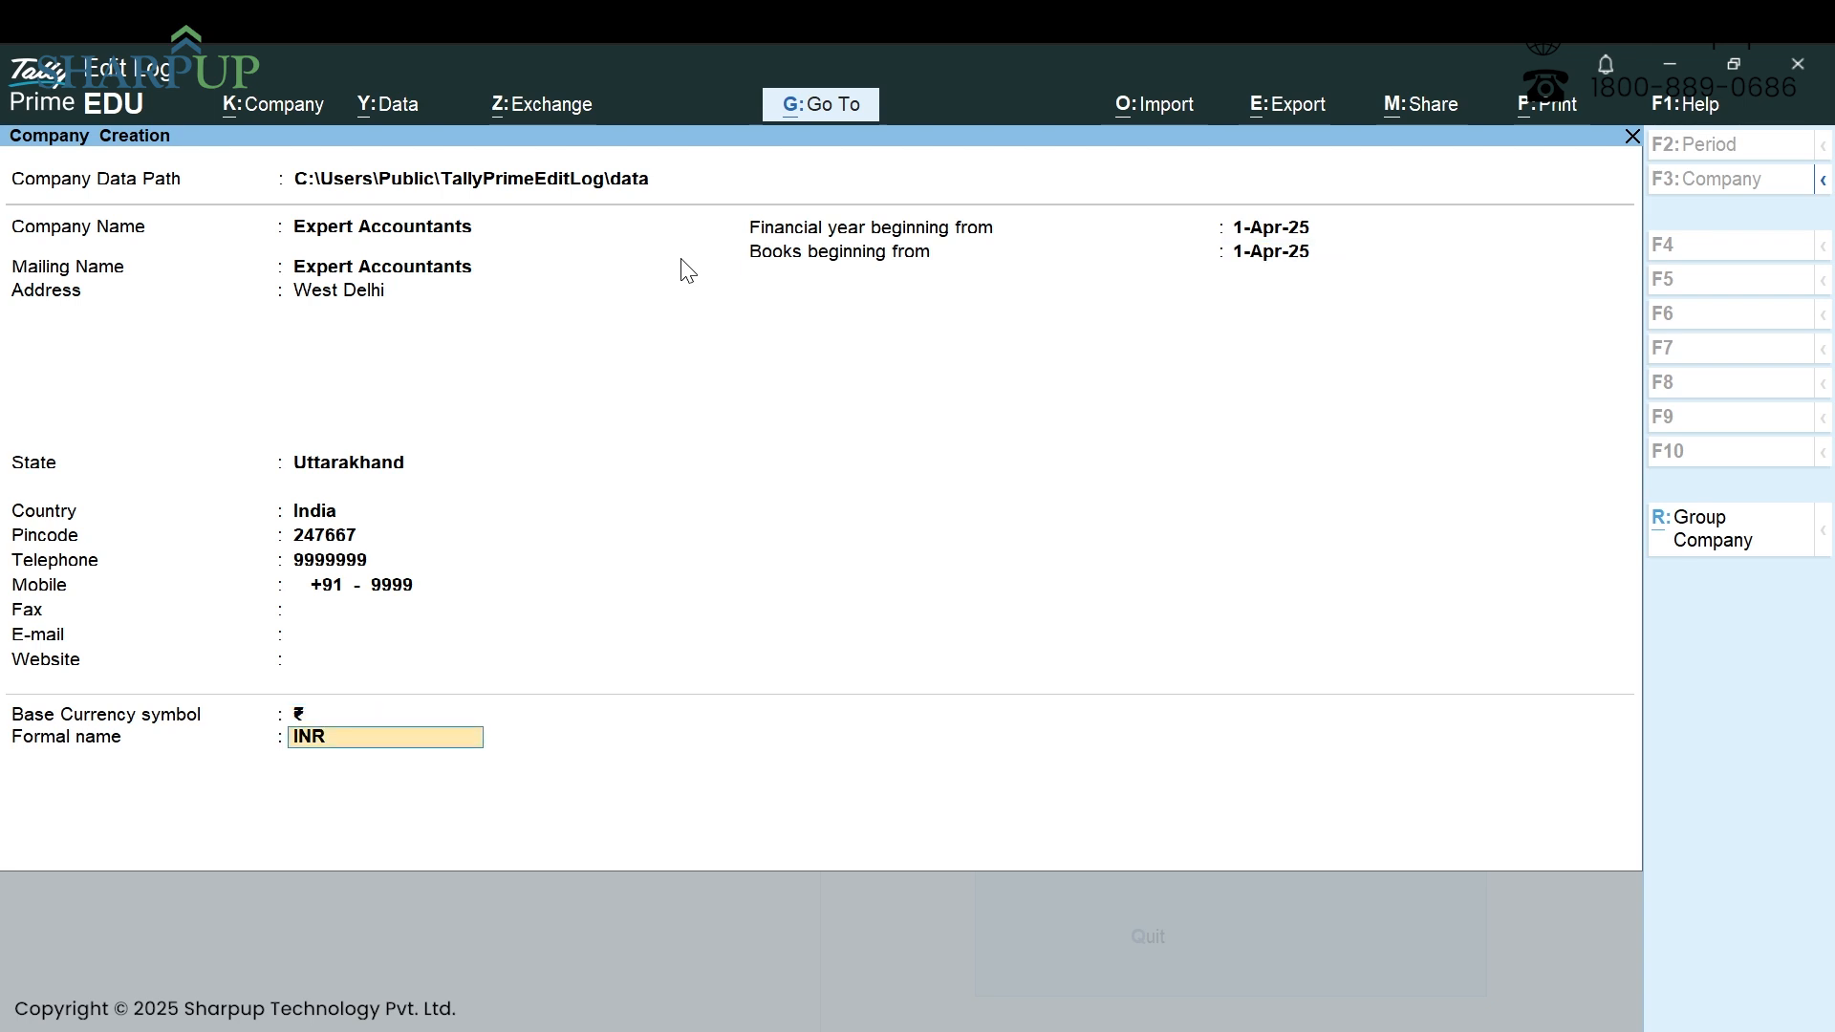
key(Return)
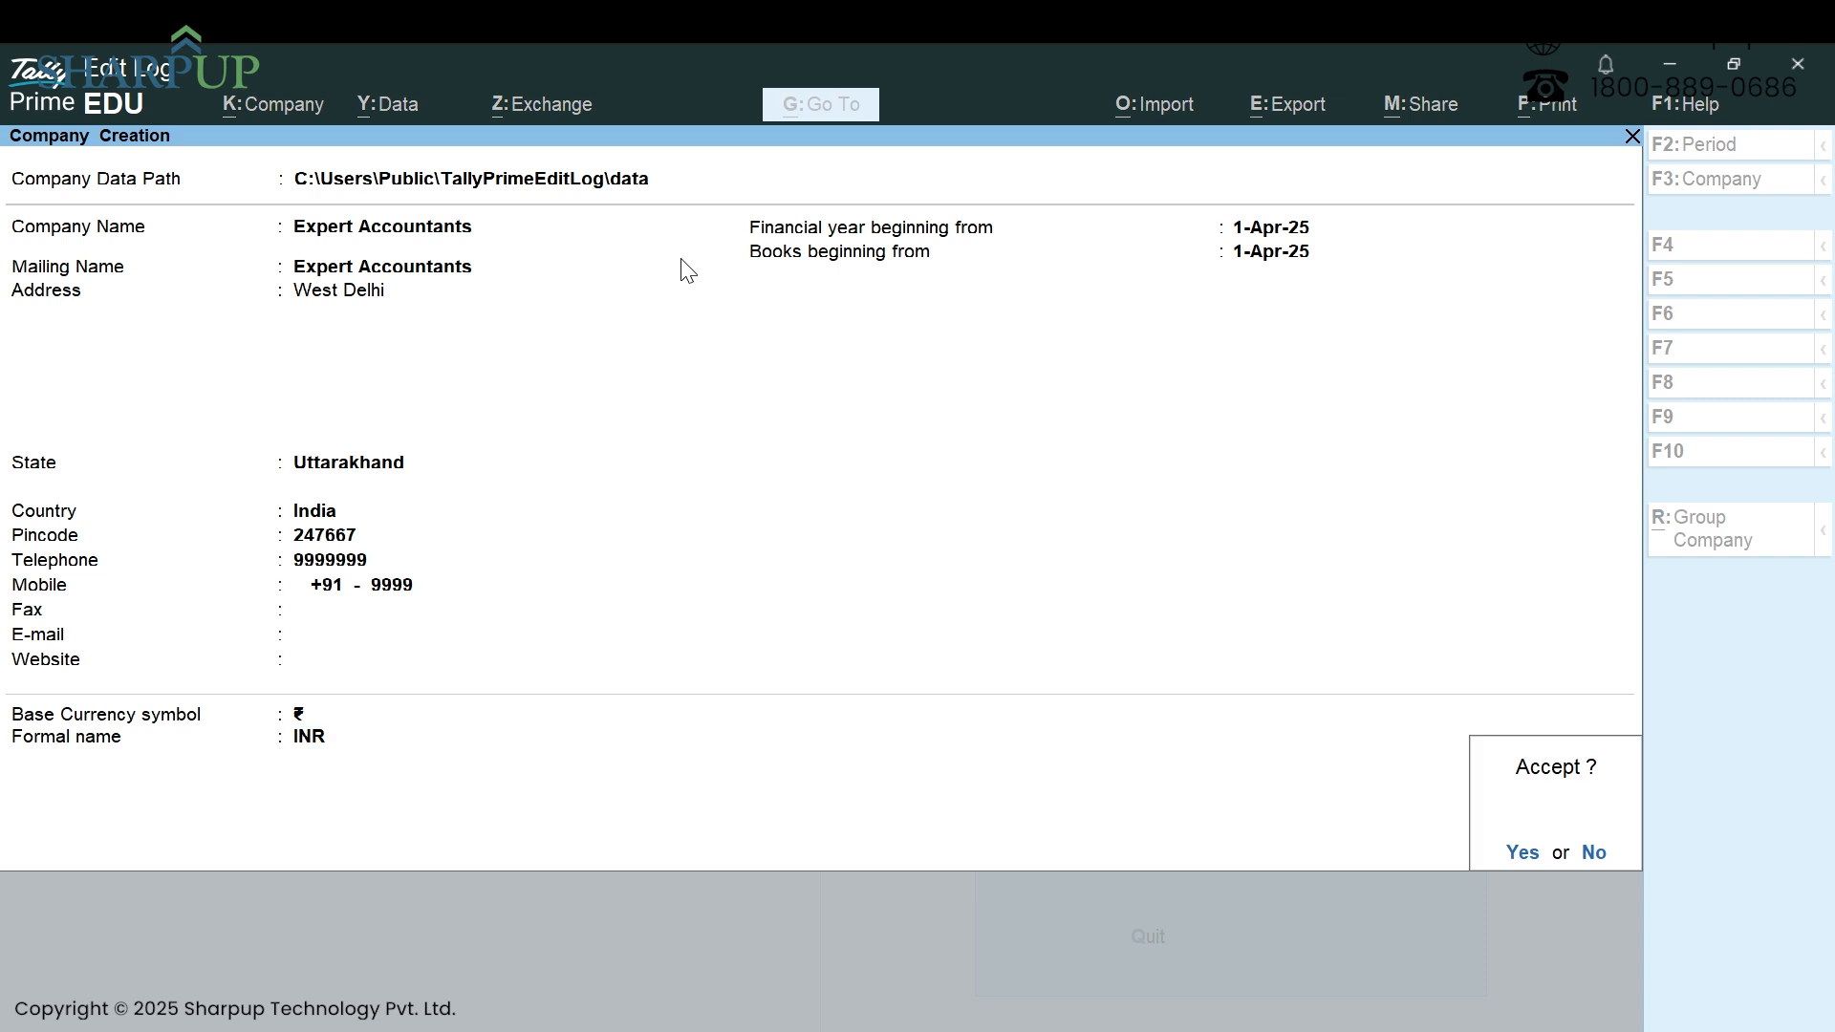
key(Return)
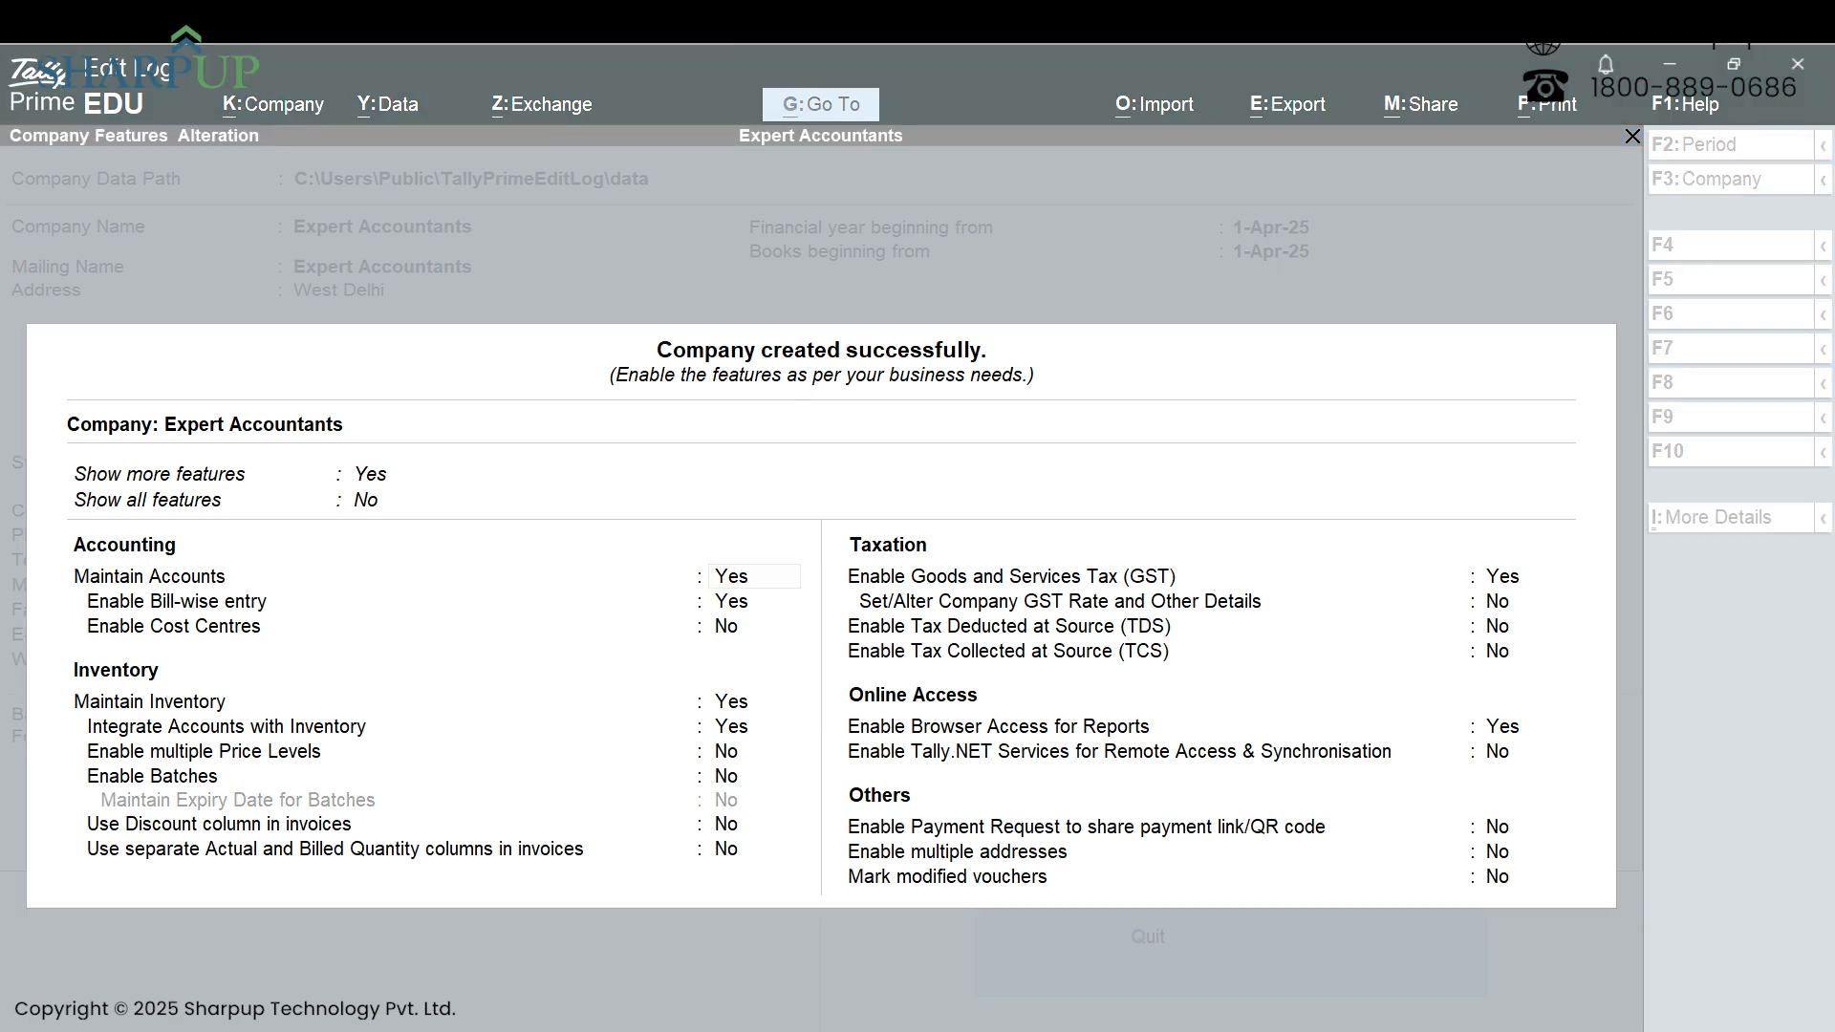
Keep showing more features and set the option to show all features to Yes for Expert Accountants.
click(387, 475)
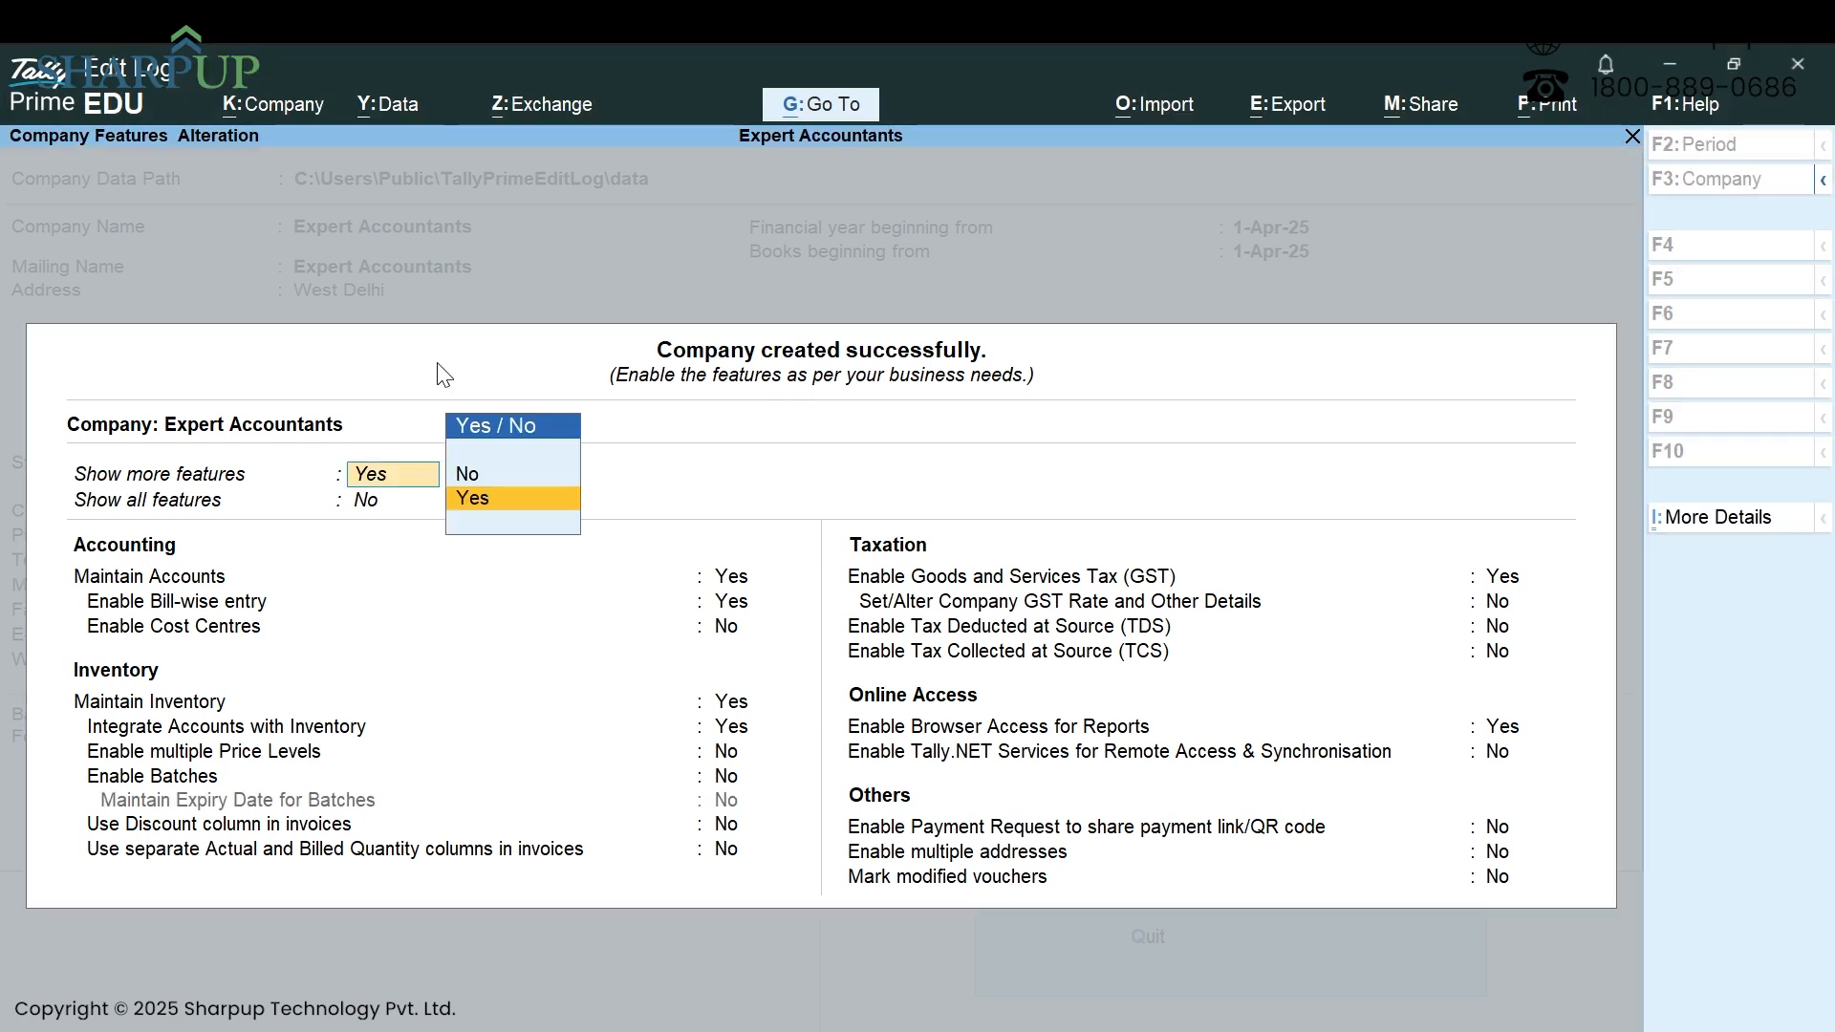
key(Return)
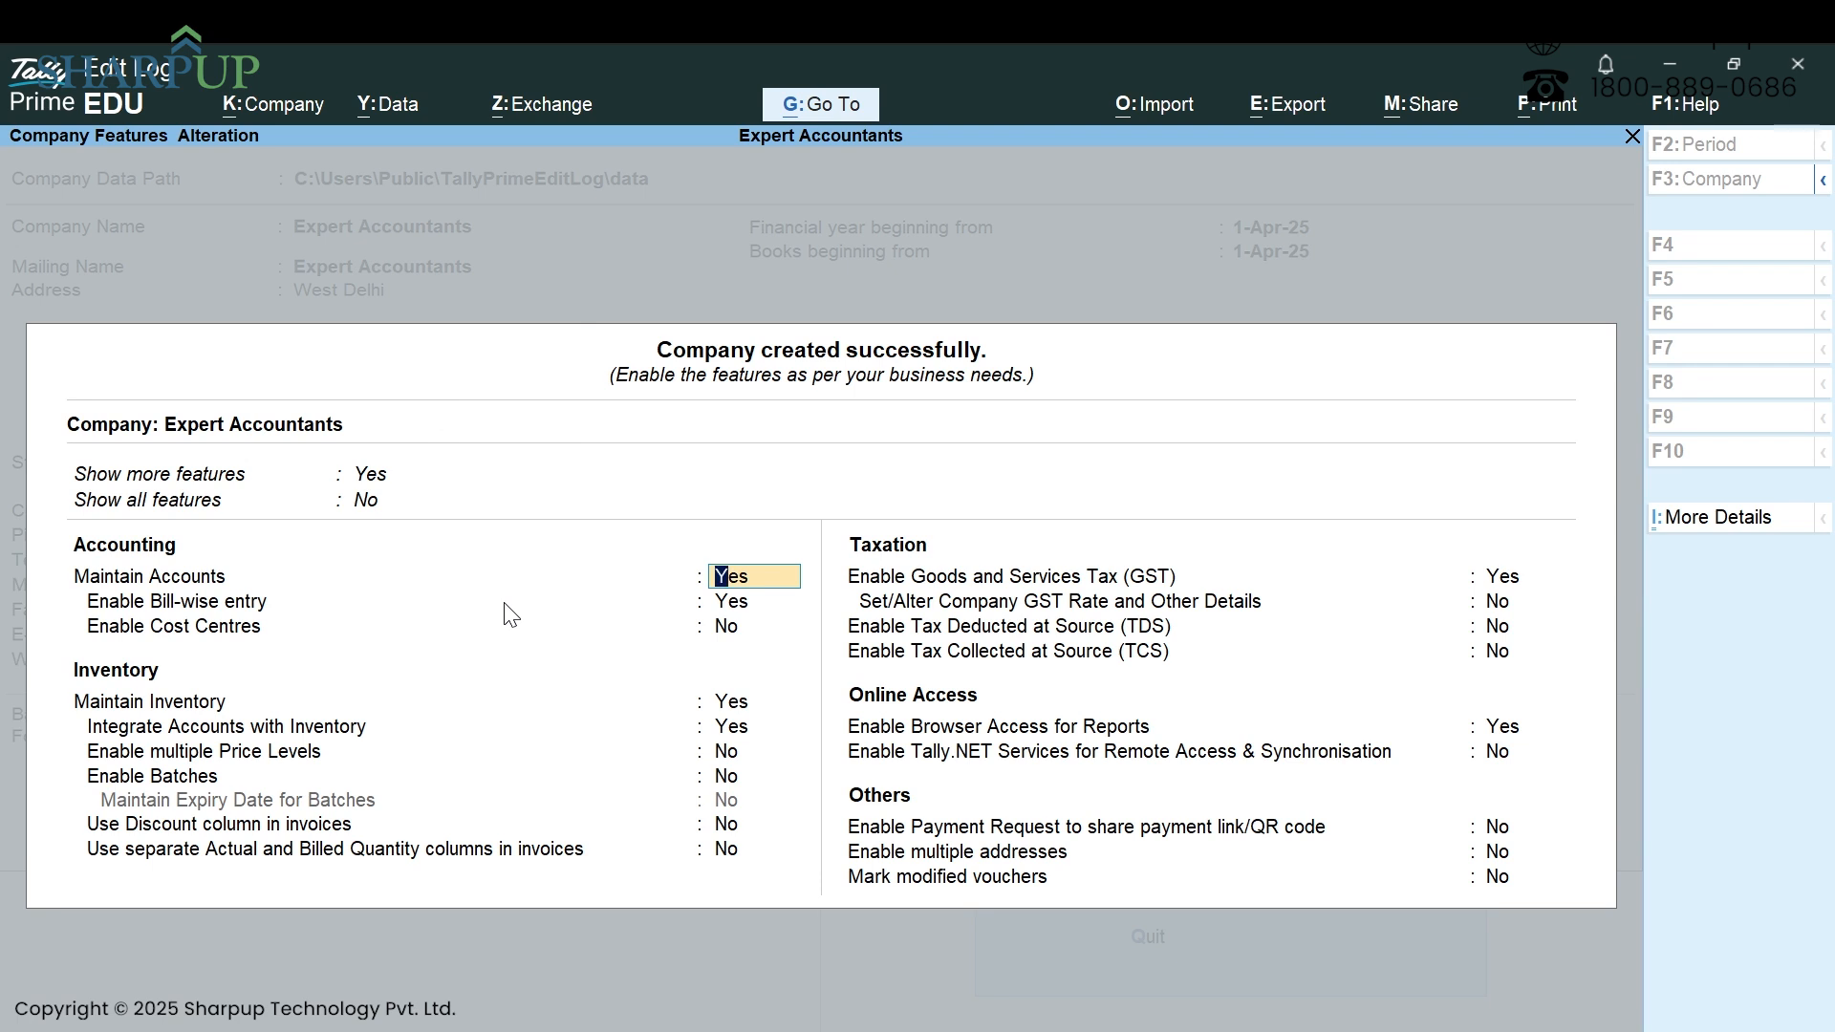
key(Up)
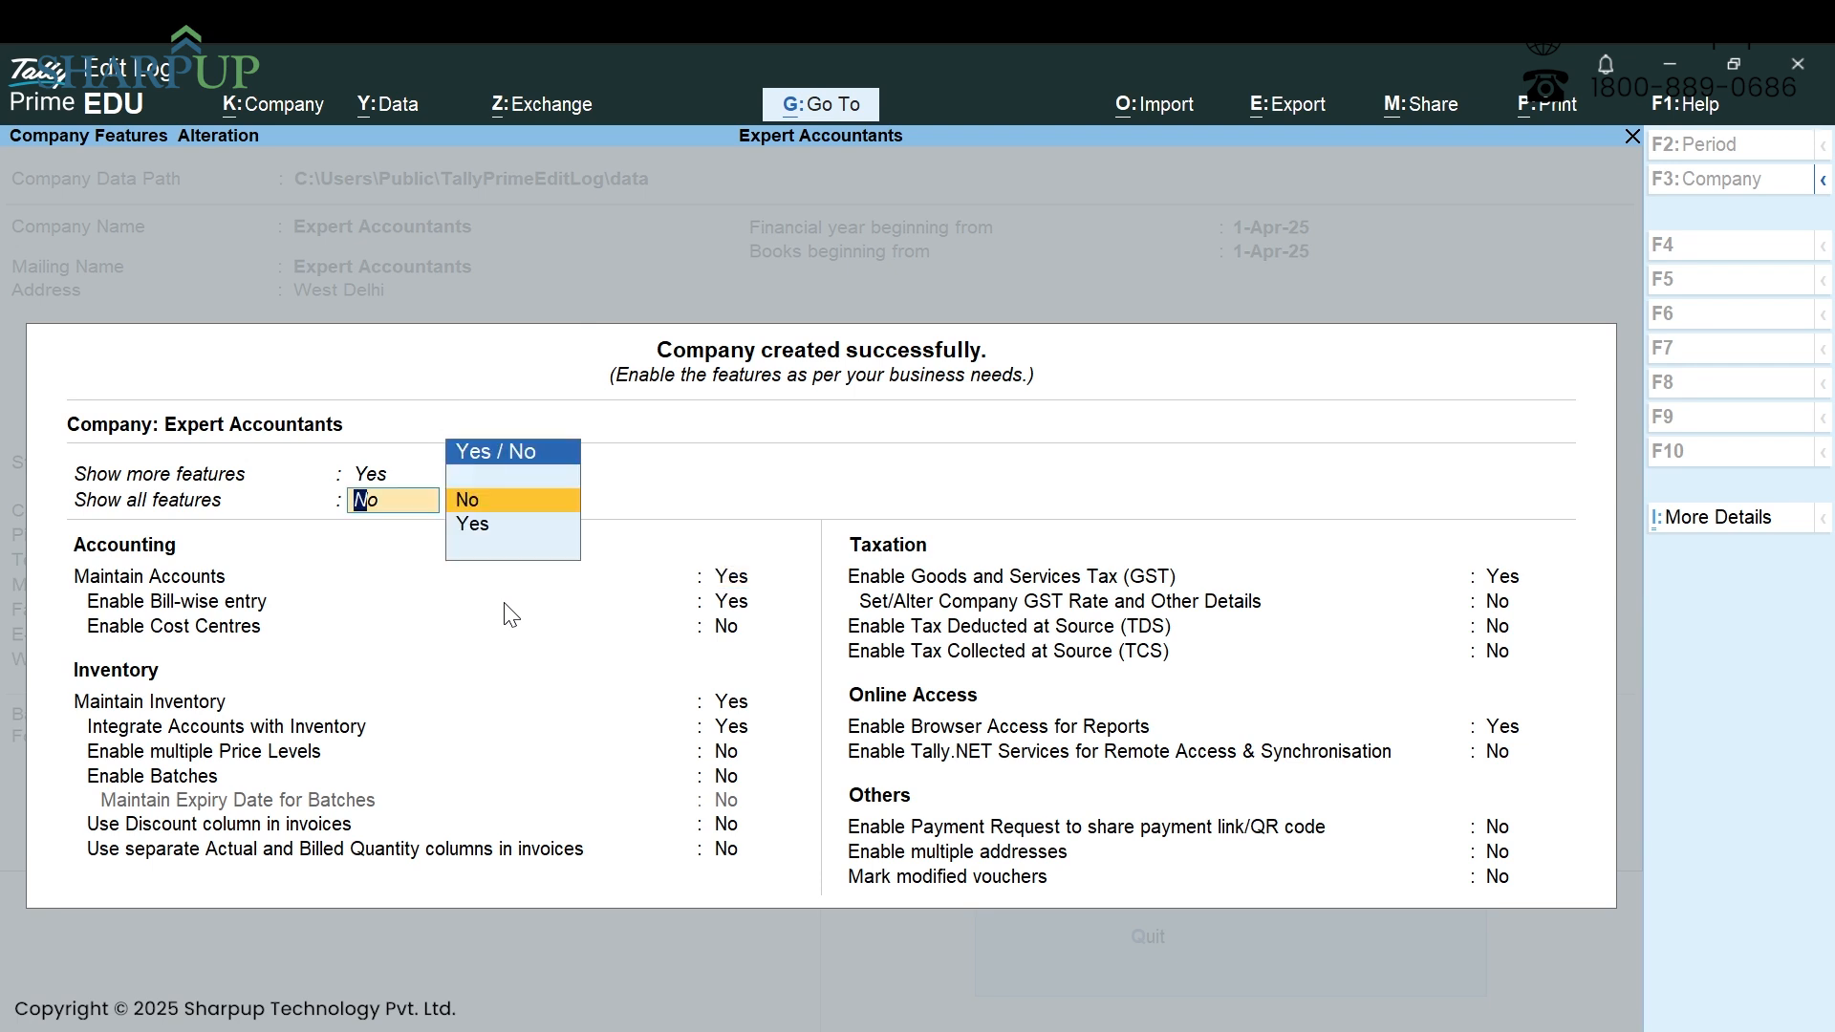
key(Down)
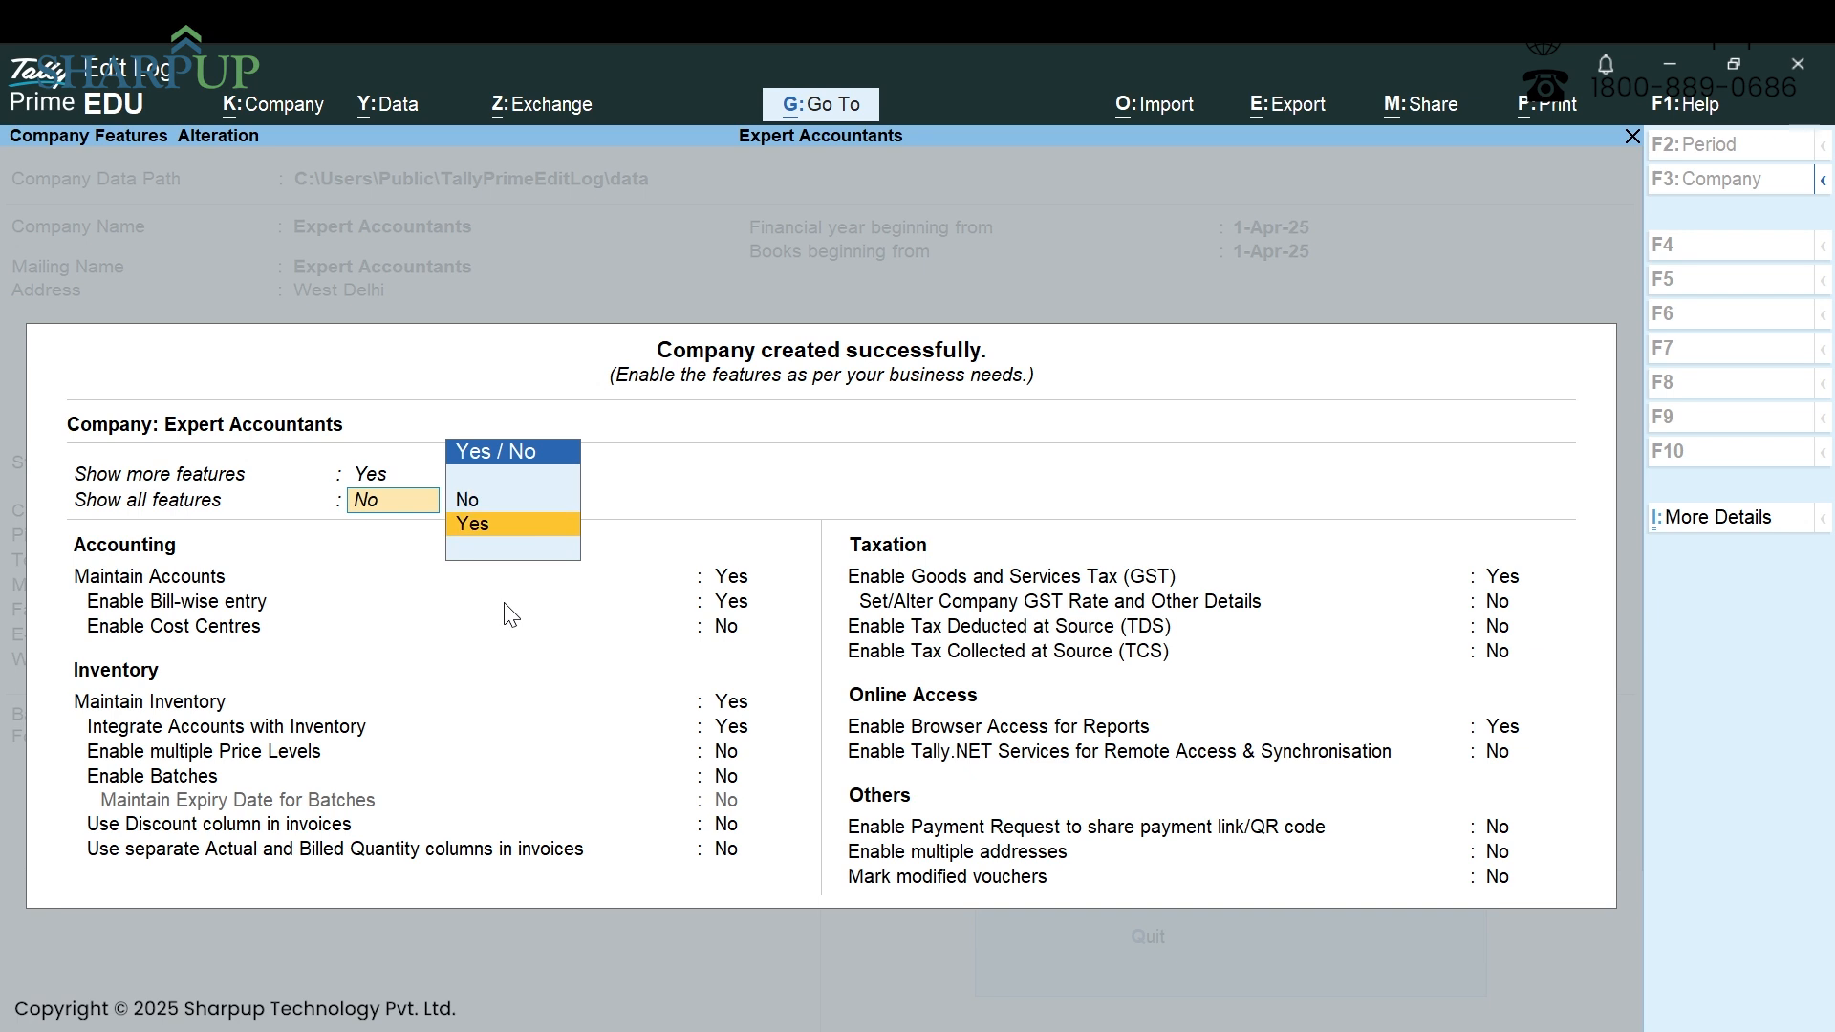
key(Return)
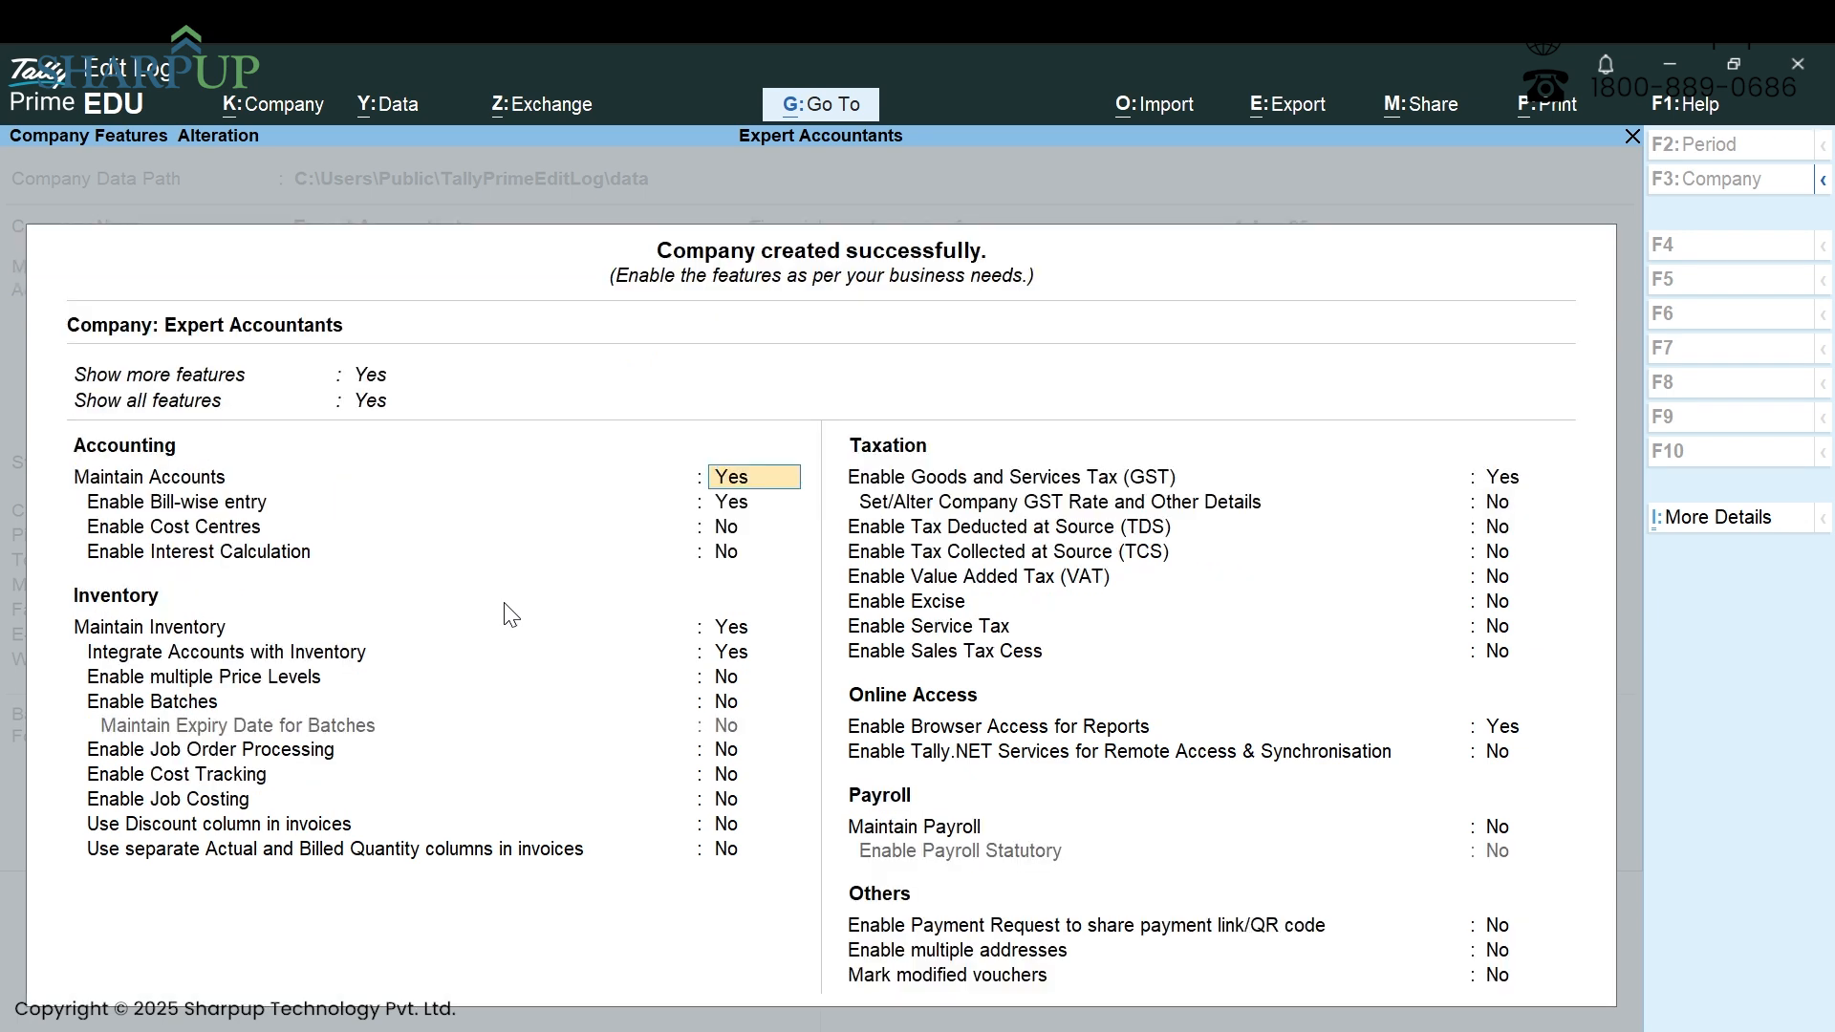
Keep all accounting and inventory features of Expert Accountants at their default settings.
key(Return)
key(Return)
key(Return)
key(Return)
key(Return)
key(Return)
key(Return)
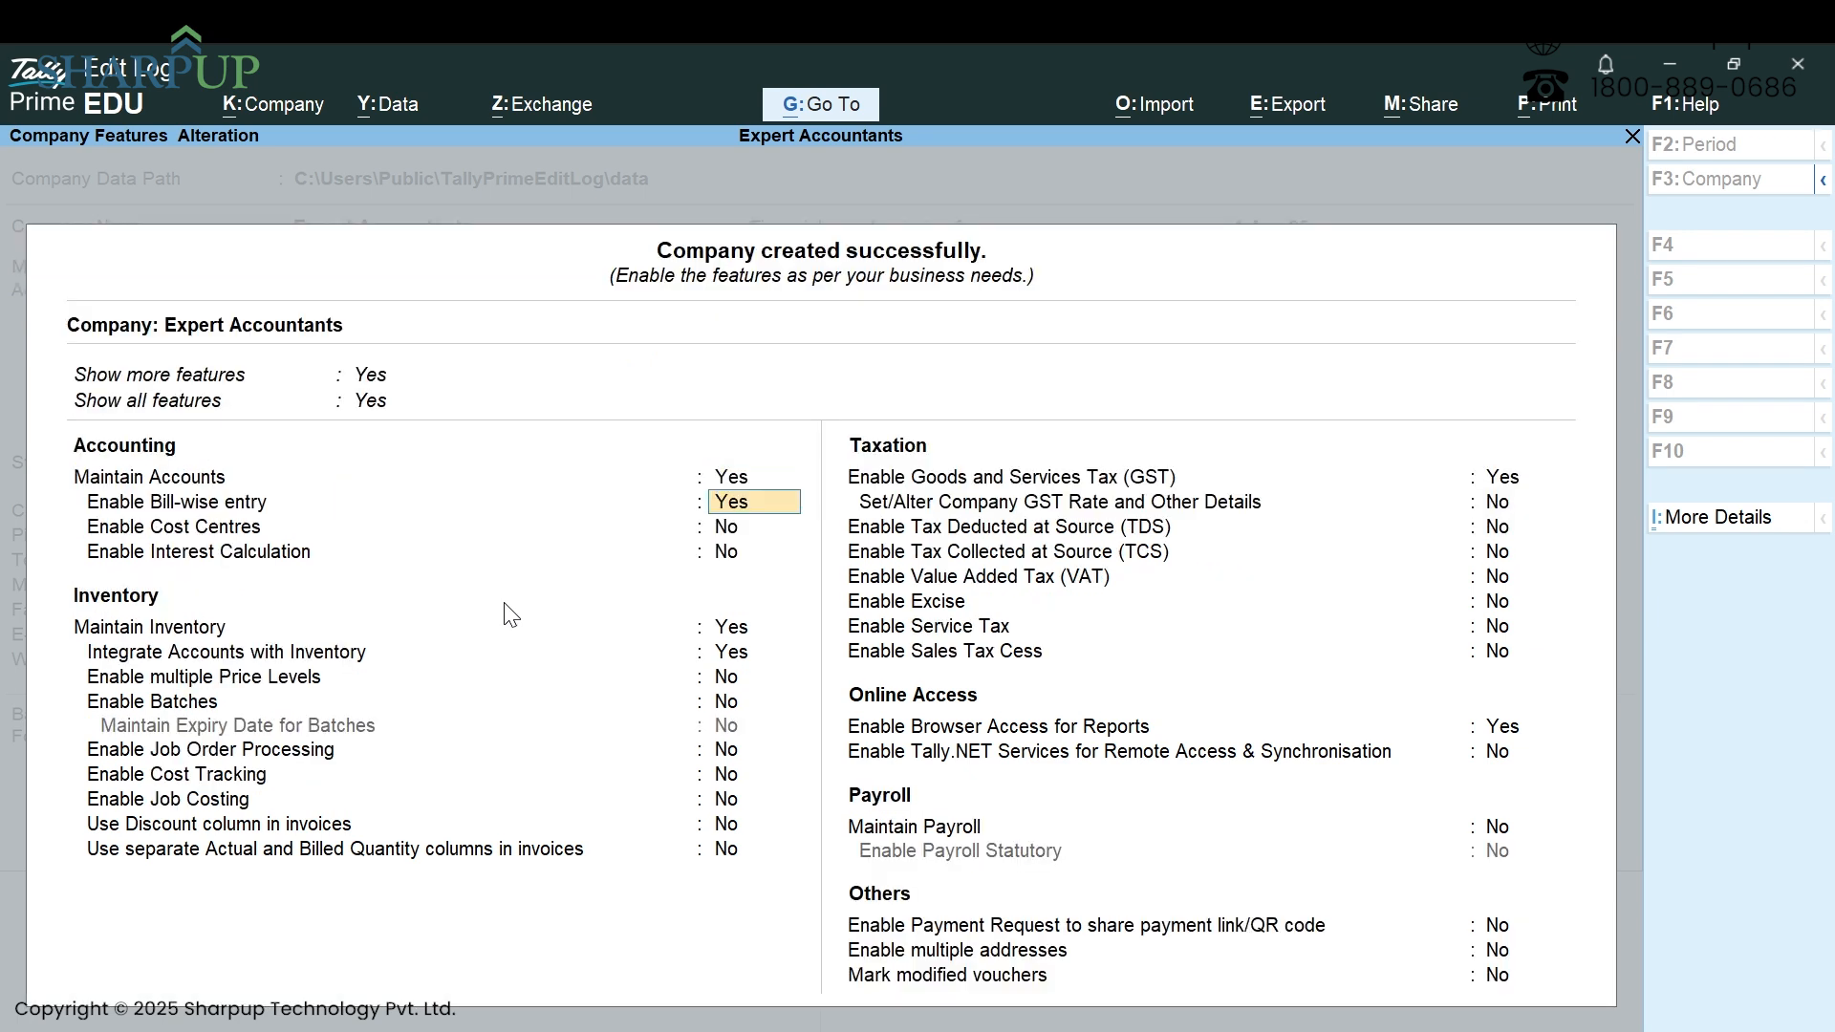
key(Return)
key(Return)
key(Return)
key(Return)
key(Return)
key(Return)
key(Return)
key(Return)
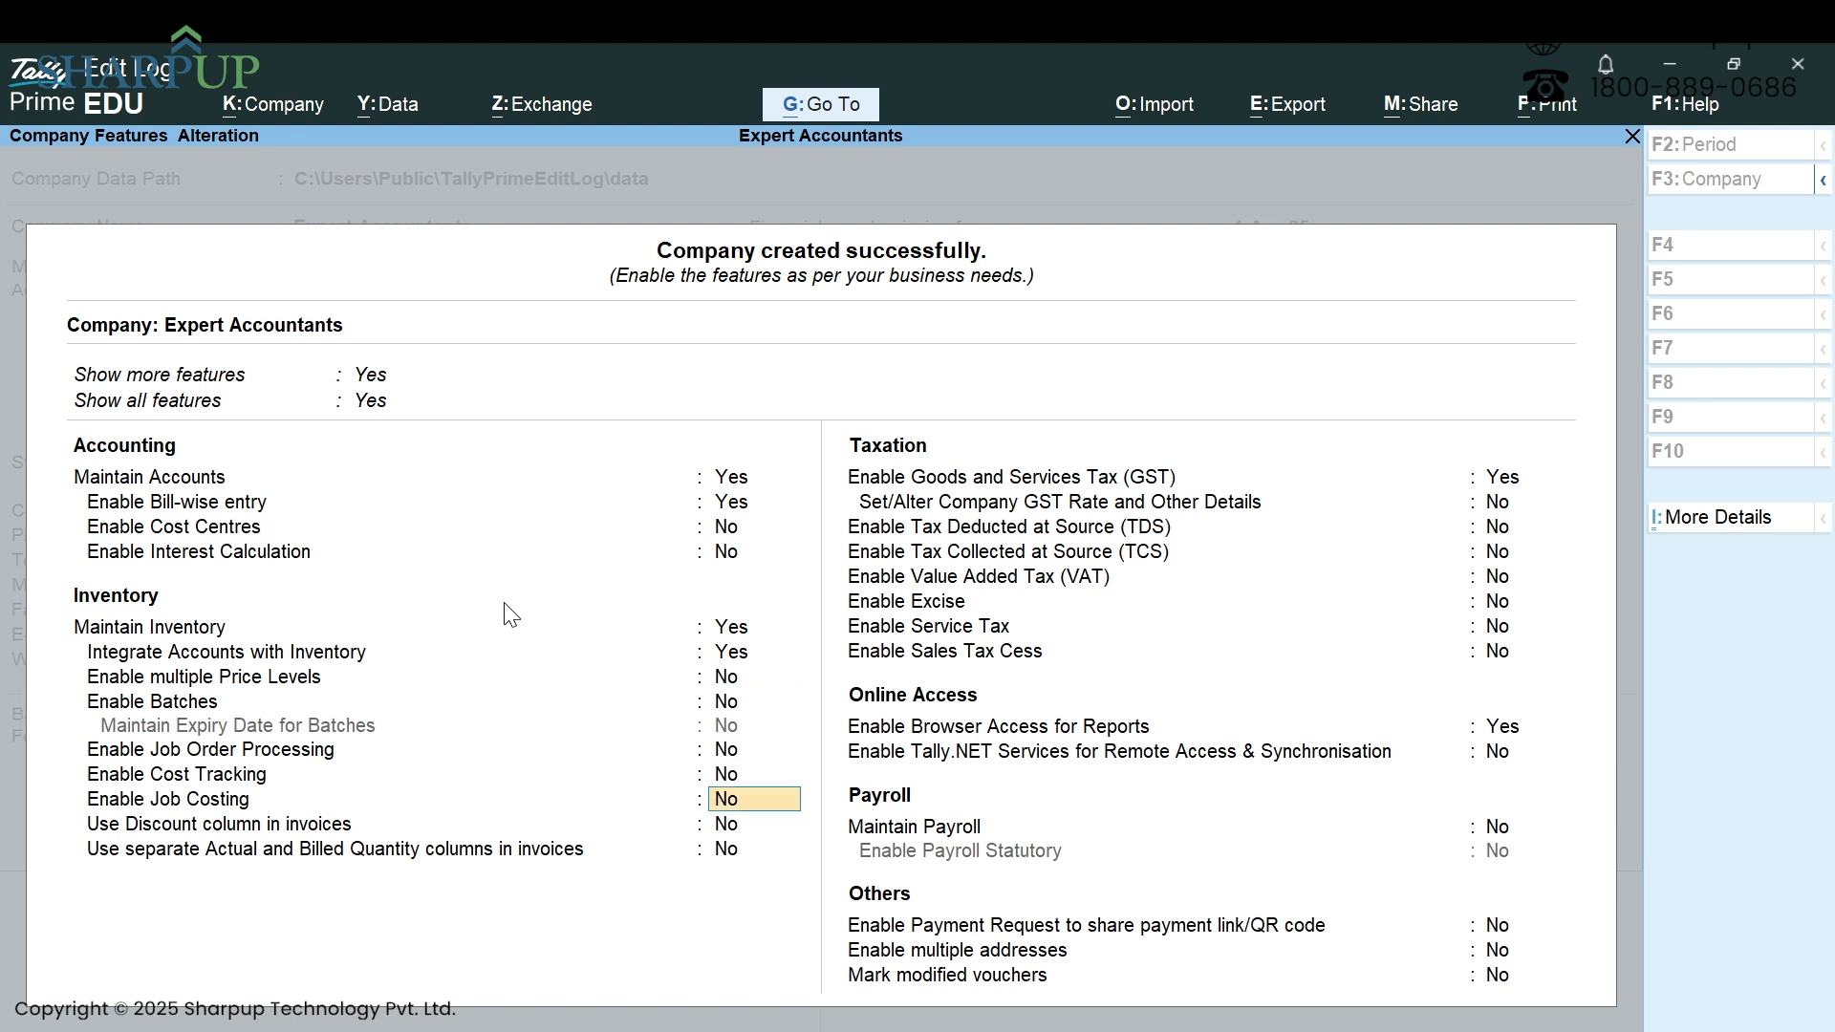
key(Return)
key(Return)
key(Return)
Keep GST enabled and accept the default Regular registration details for Uttarakhand, leaving the GSTIN/UIN blank.
key(Return)
key(Return)
key(Return)
key(Return)
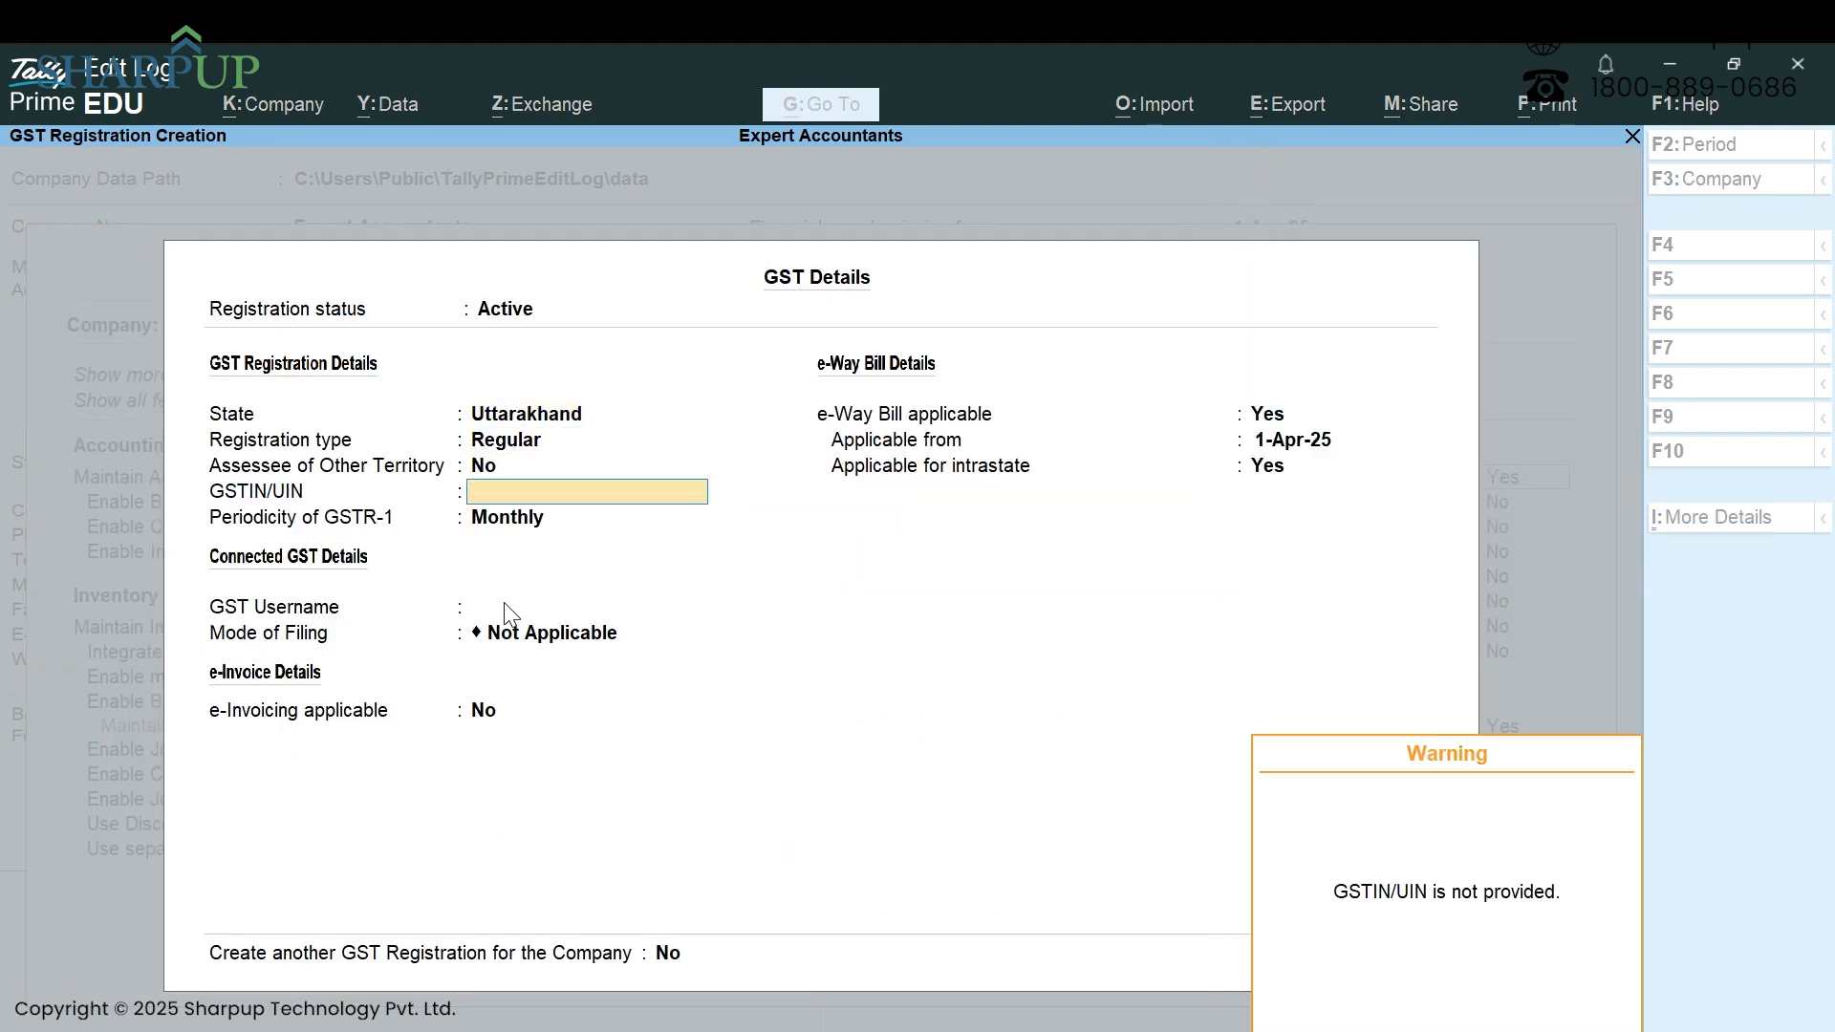
key(Return)
key(Return)
key(Return)
key(Return)
key(Return)
key(Return)
key(Return)
key(Return)
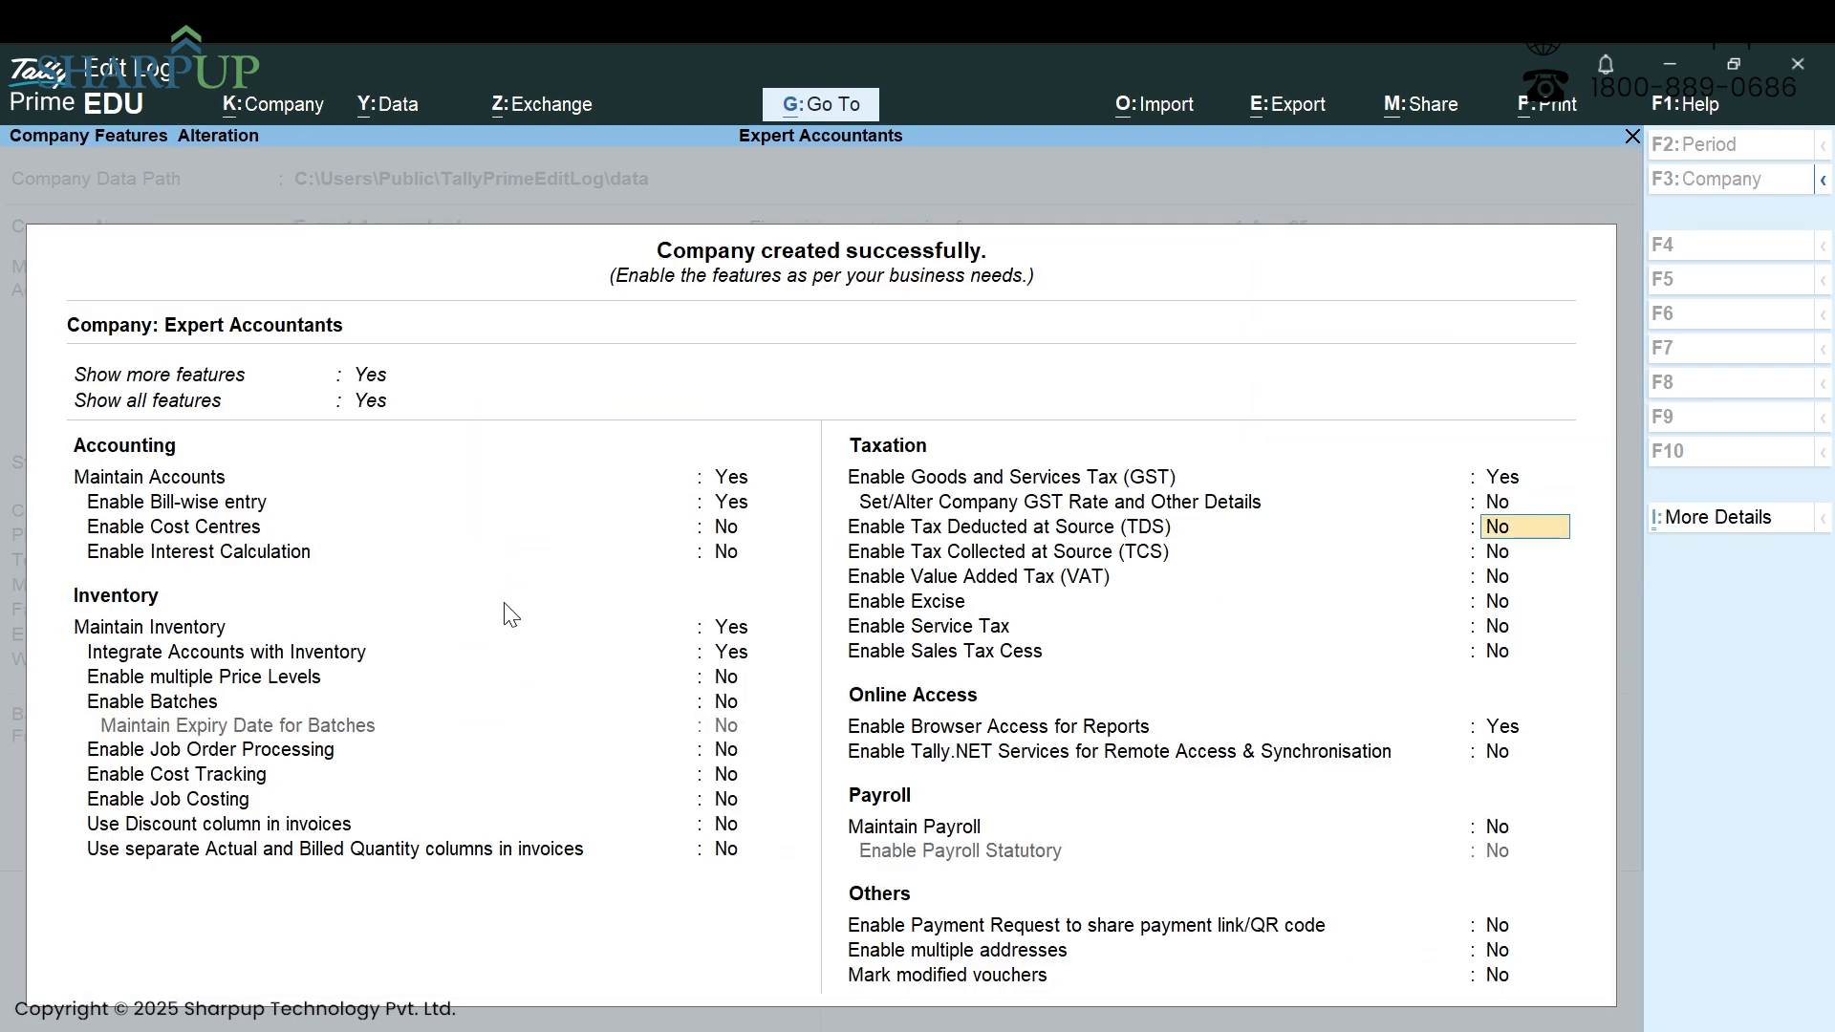
Keep the remaining taxation, online access, payroll and other features at their defaults and accept the company features.
key(Return)
key(Return)
key(Return)
key(Return)
key(Return)
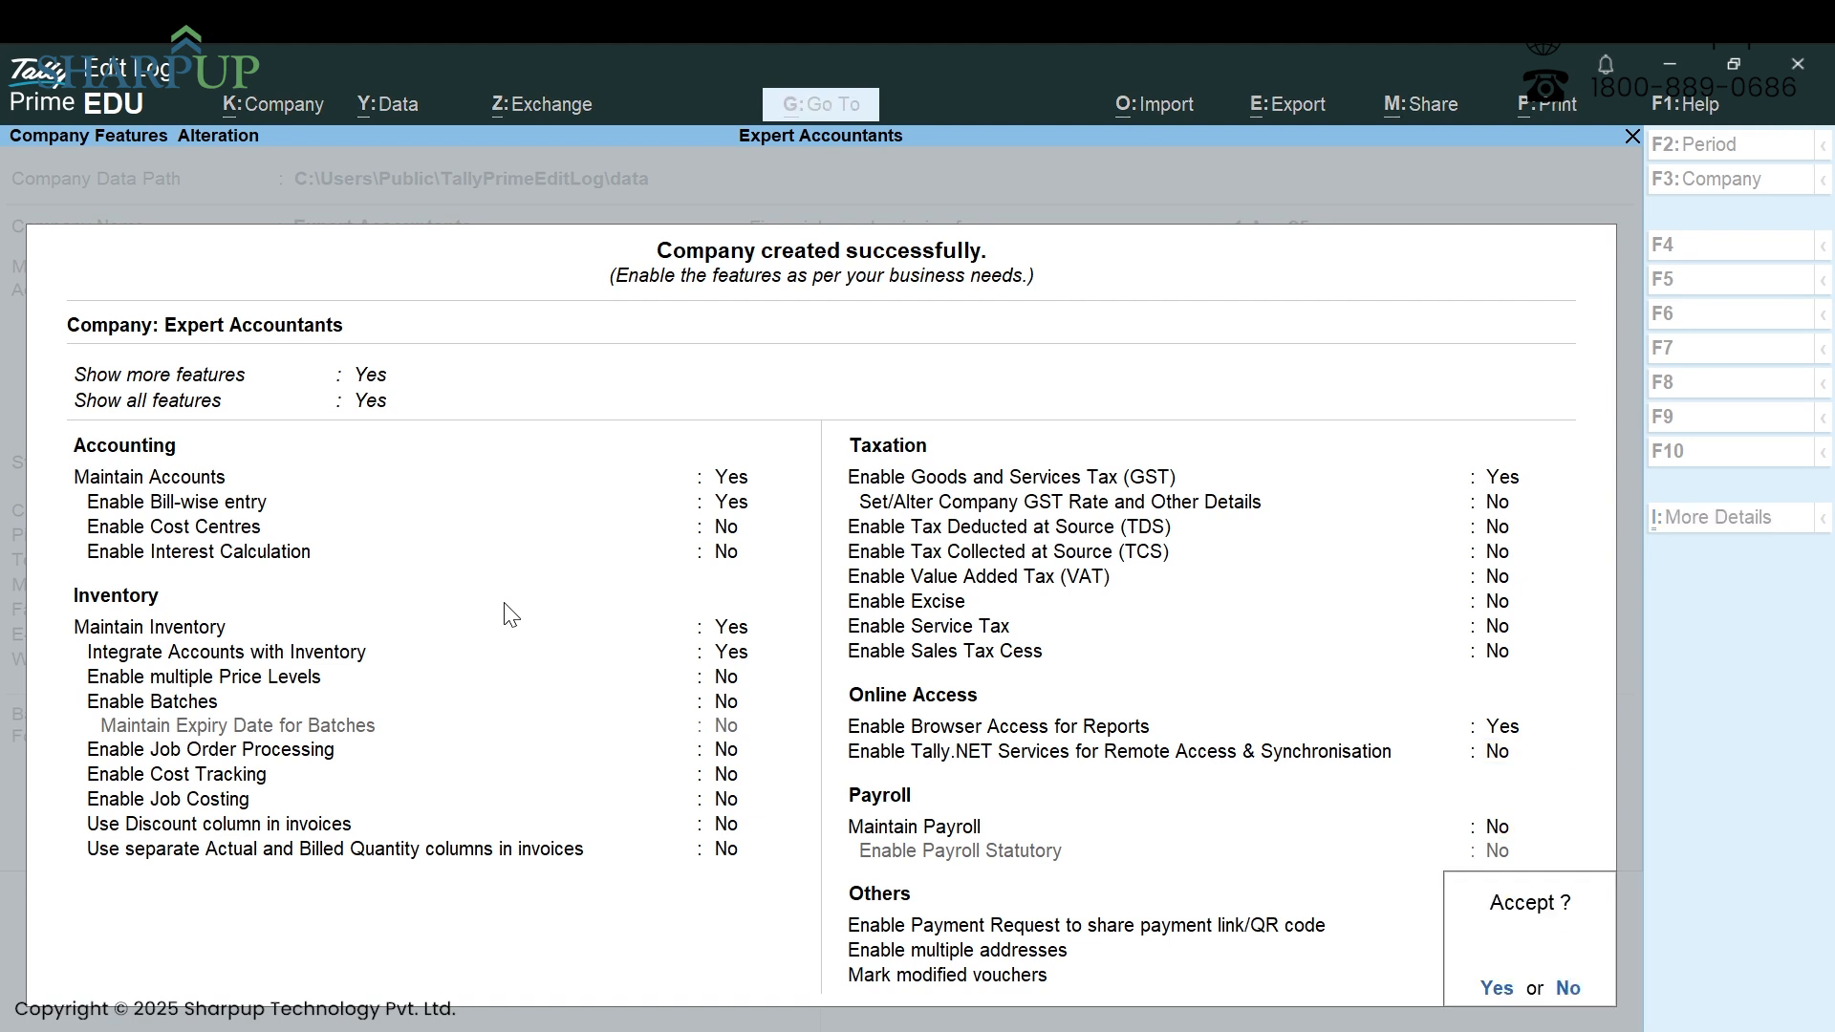
key(Return)
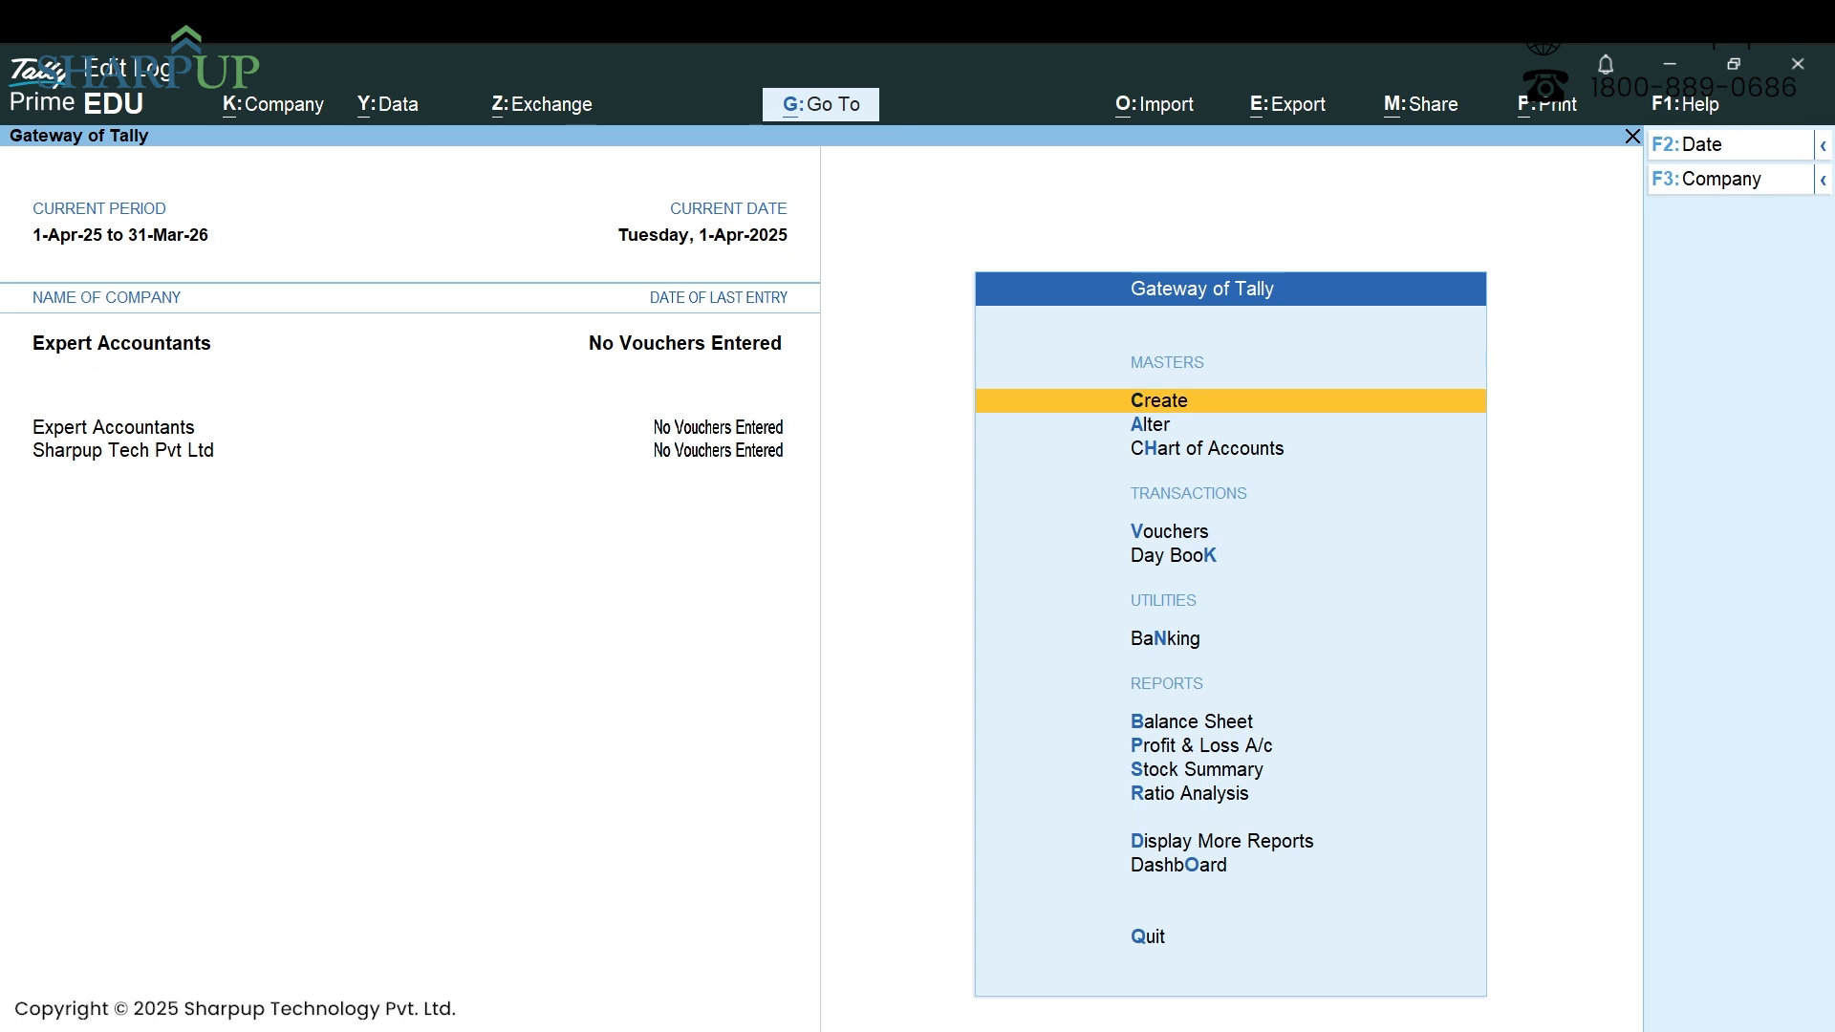
Open the company selection and pick Sharpup Tech Pvt Ltd from the TallyPrimeEditLog data folder.
key(F3)
click(1754, 176)
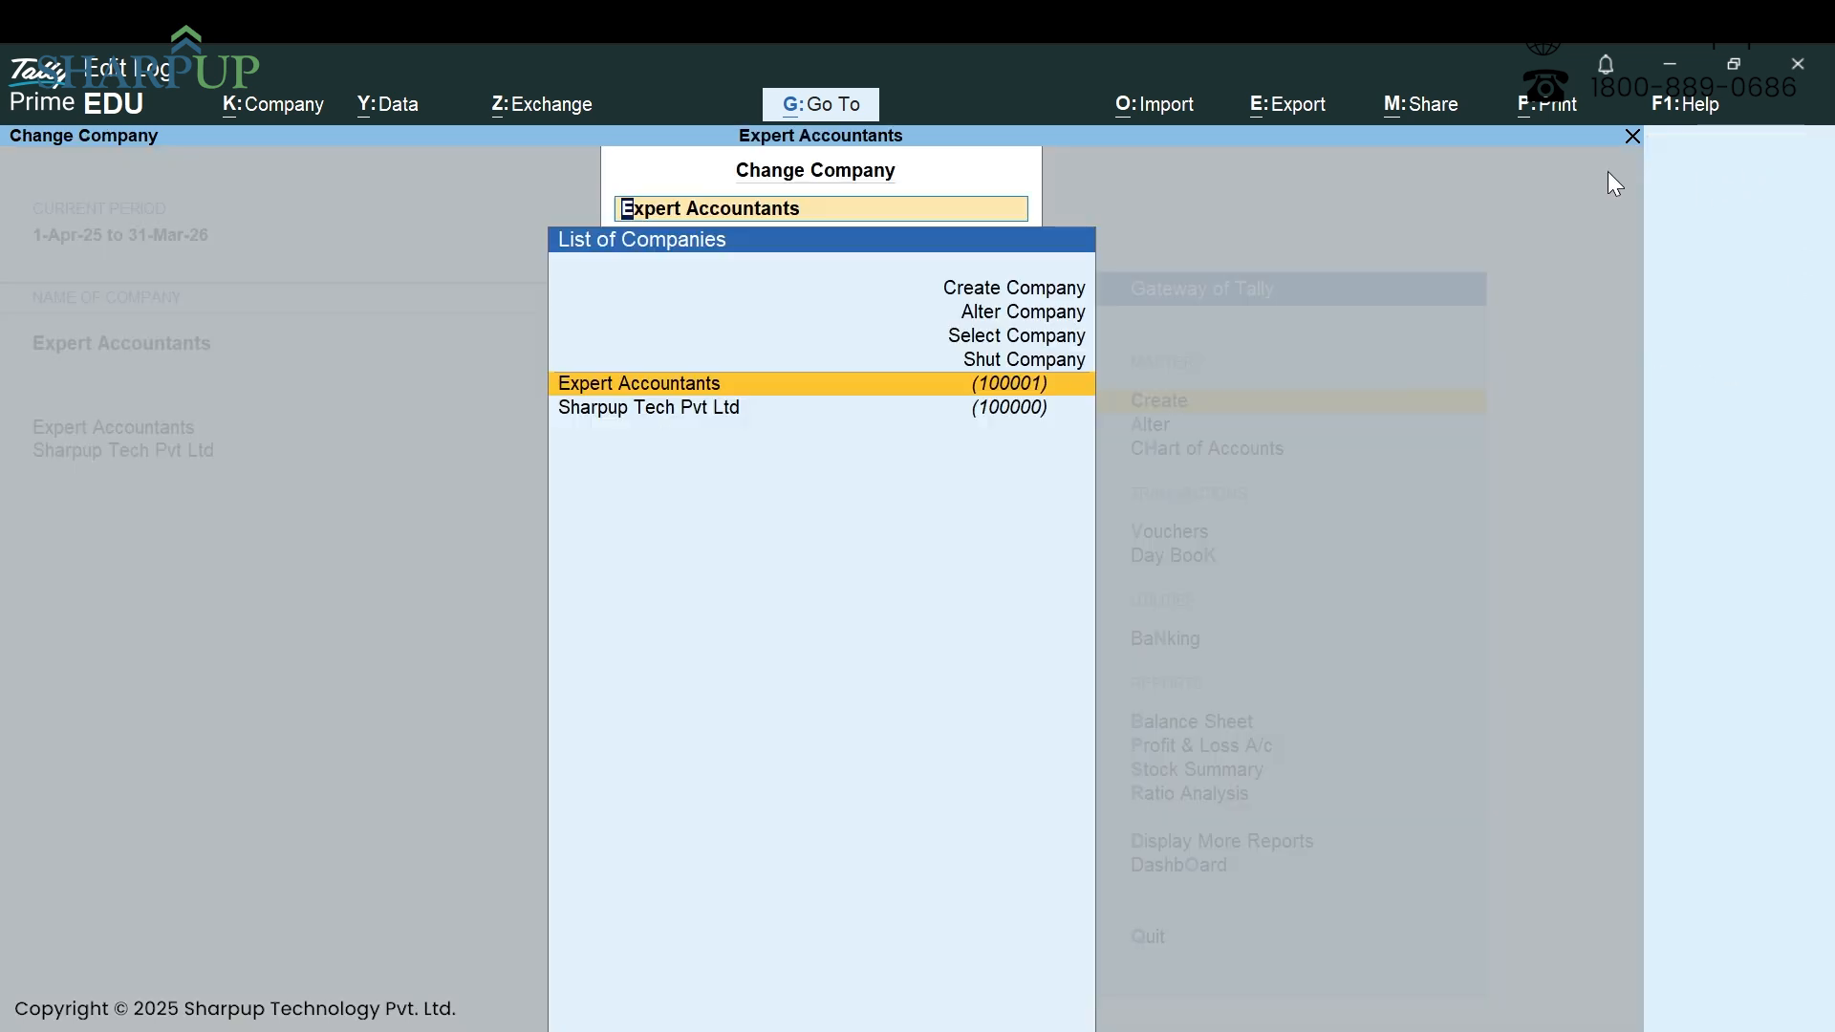
key(Up)
key(Up)
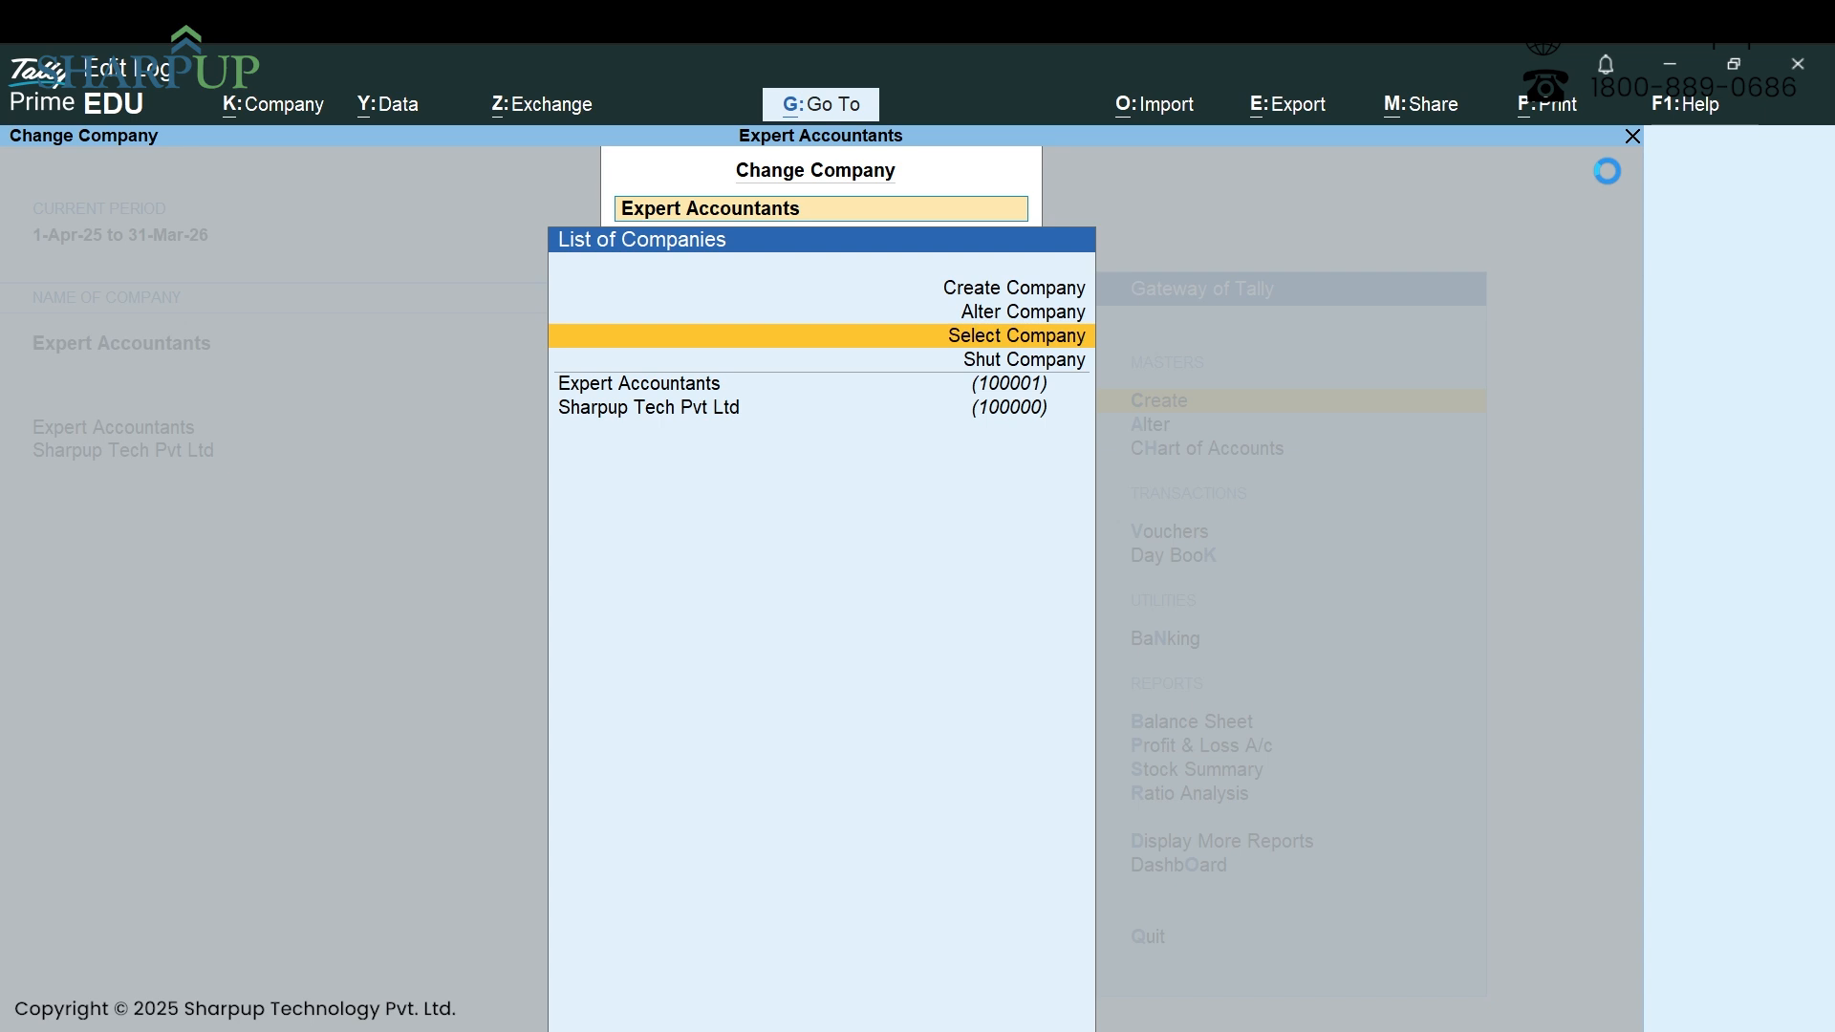
key(Down)
key(Up)
key(Down)
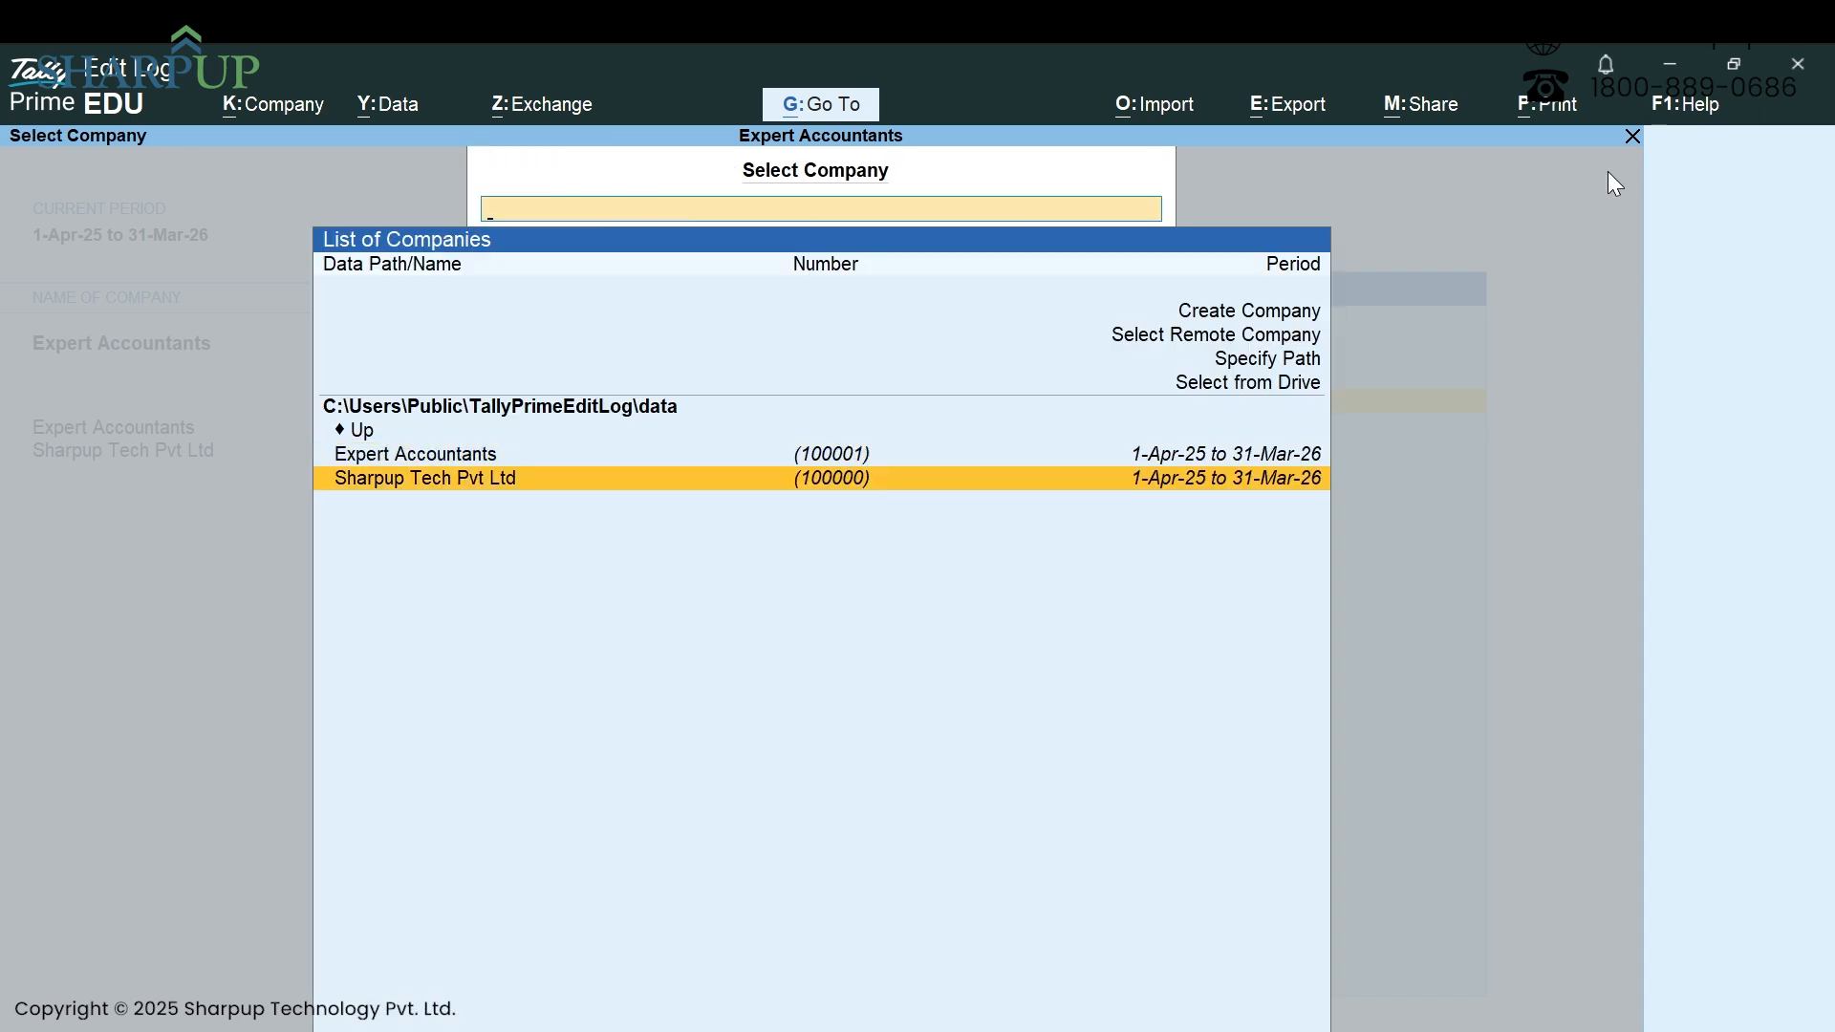
key(Return)
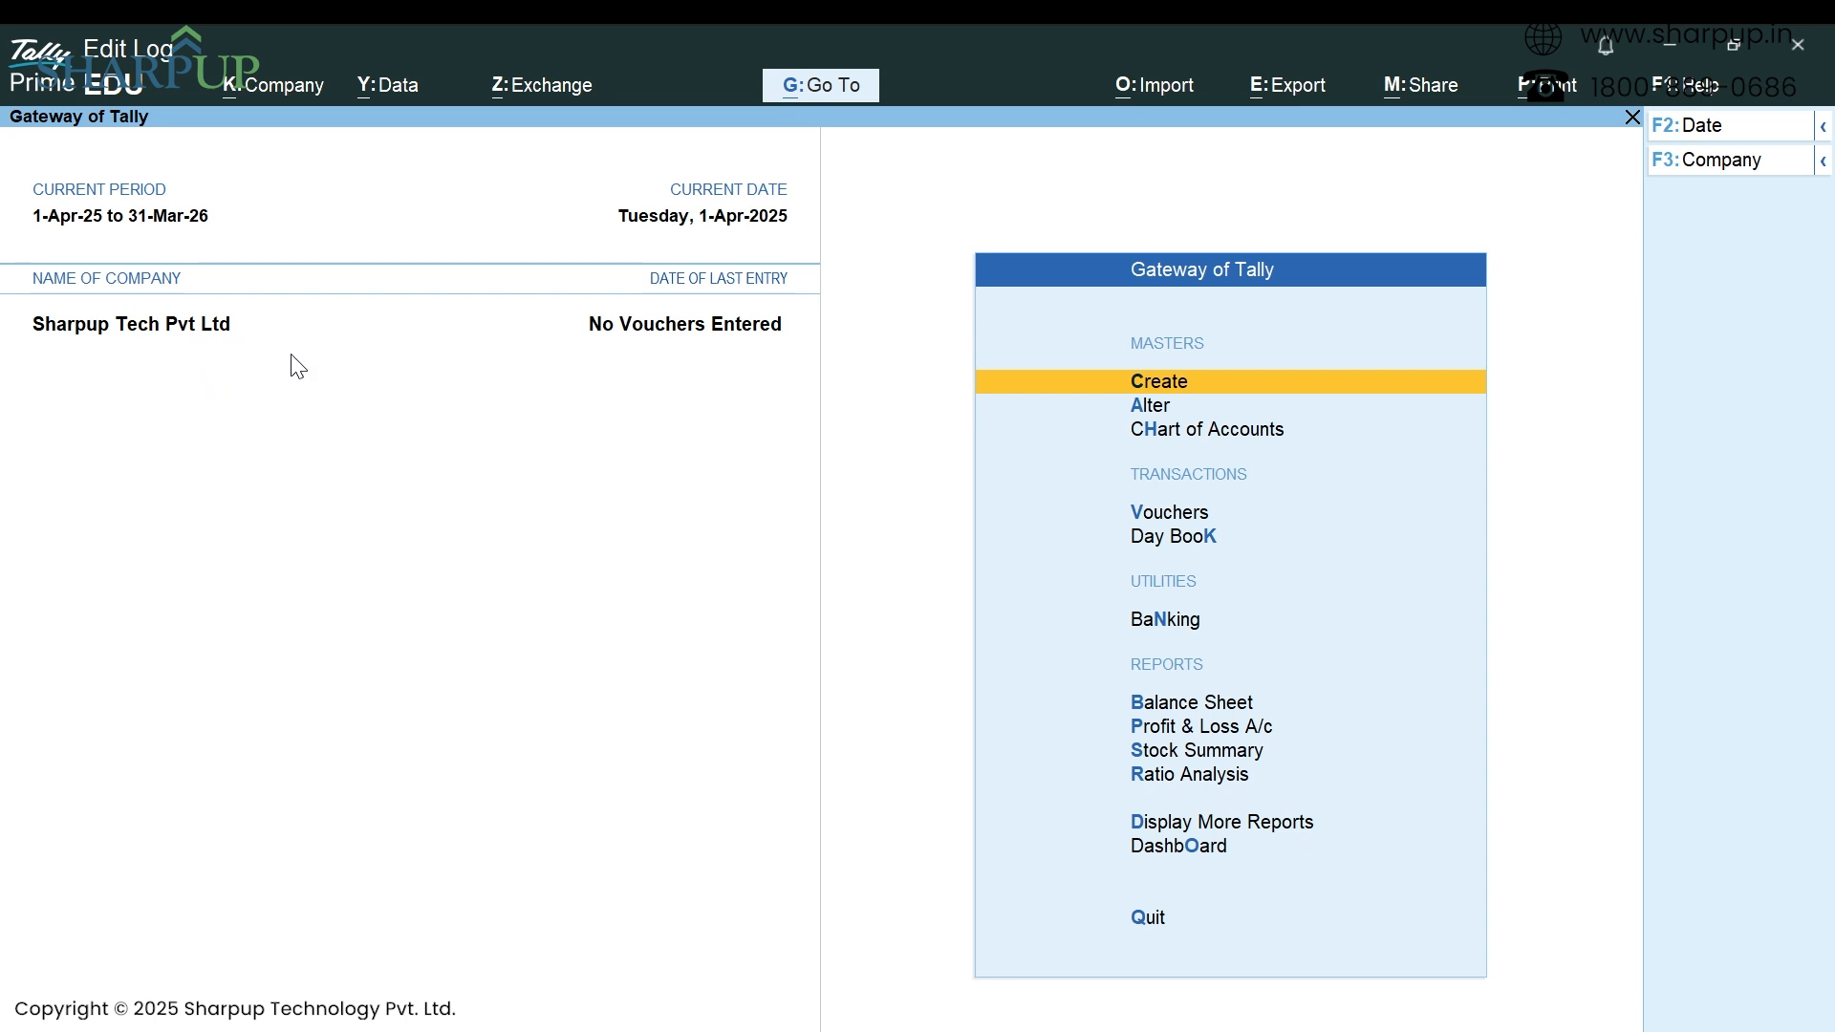
Use Select Company to load Expert Accountants from the data folder alongside Sharpup Tech Pvt Ltd.
click(1715, 162)
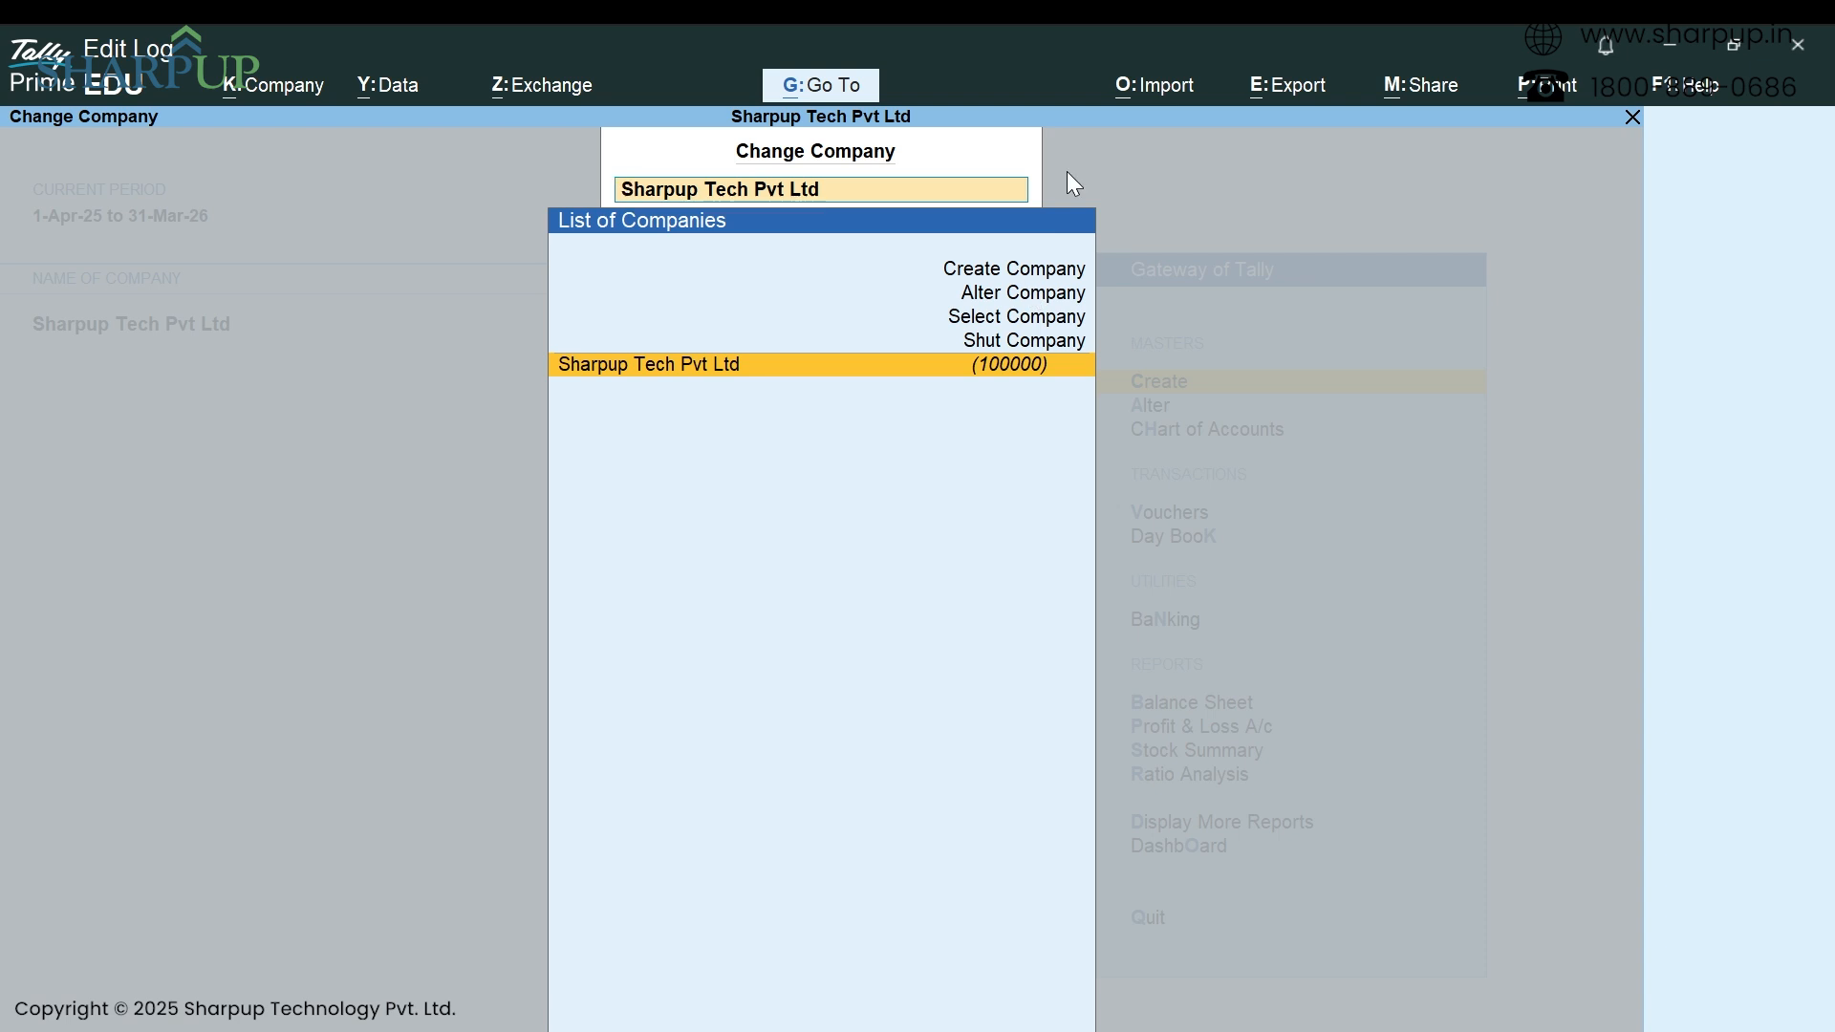
key(Up)
key(Up)
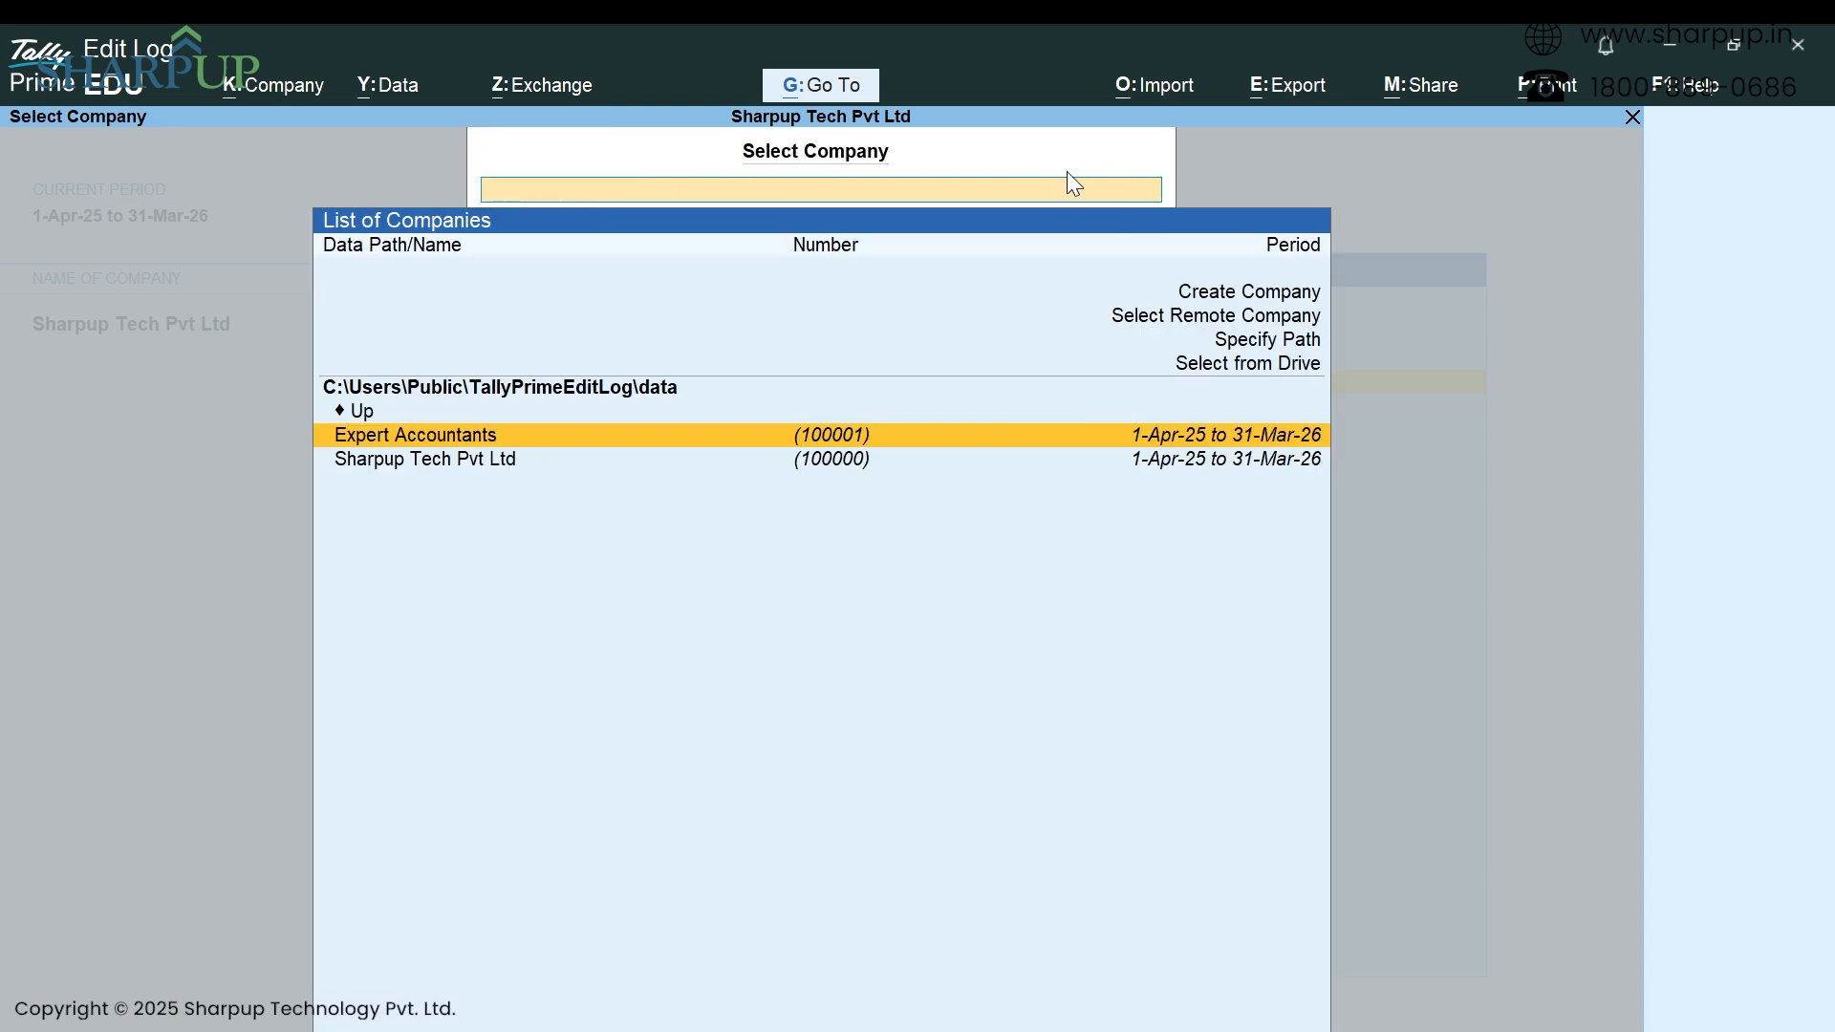
key(Down)
key(Up)
key(Return)
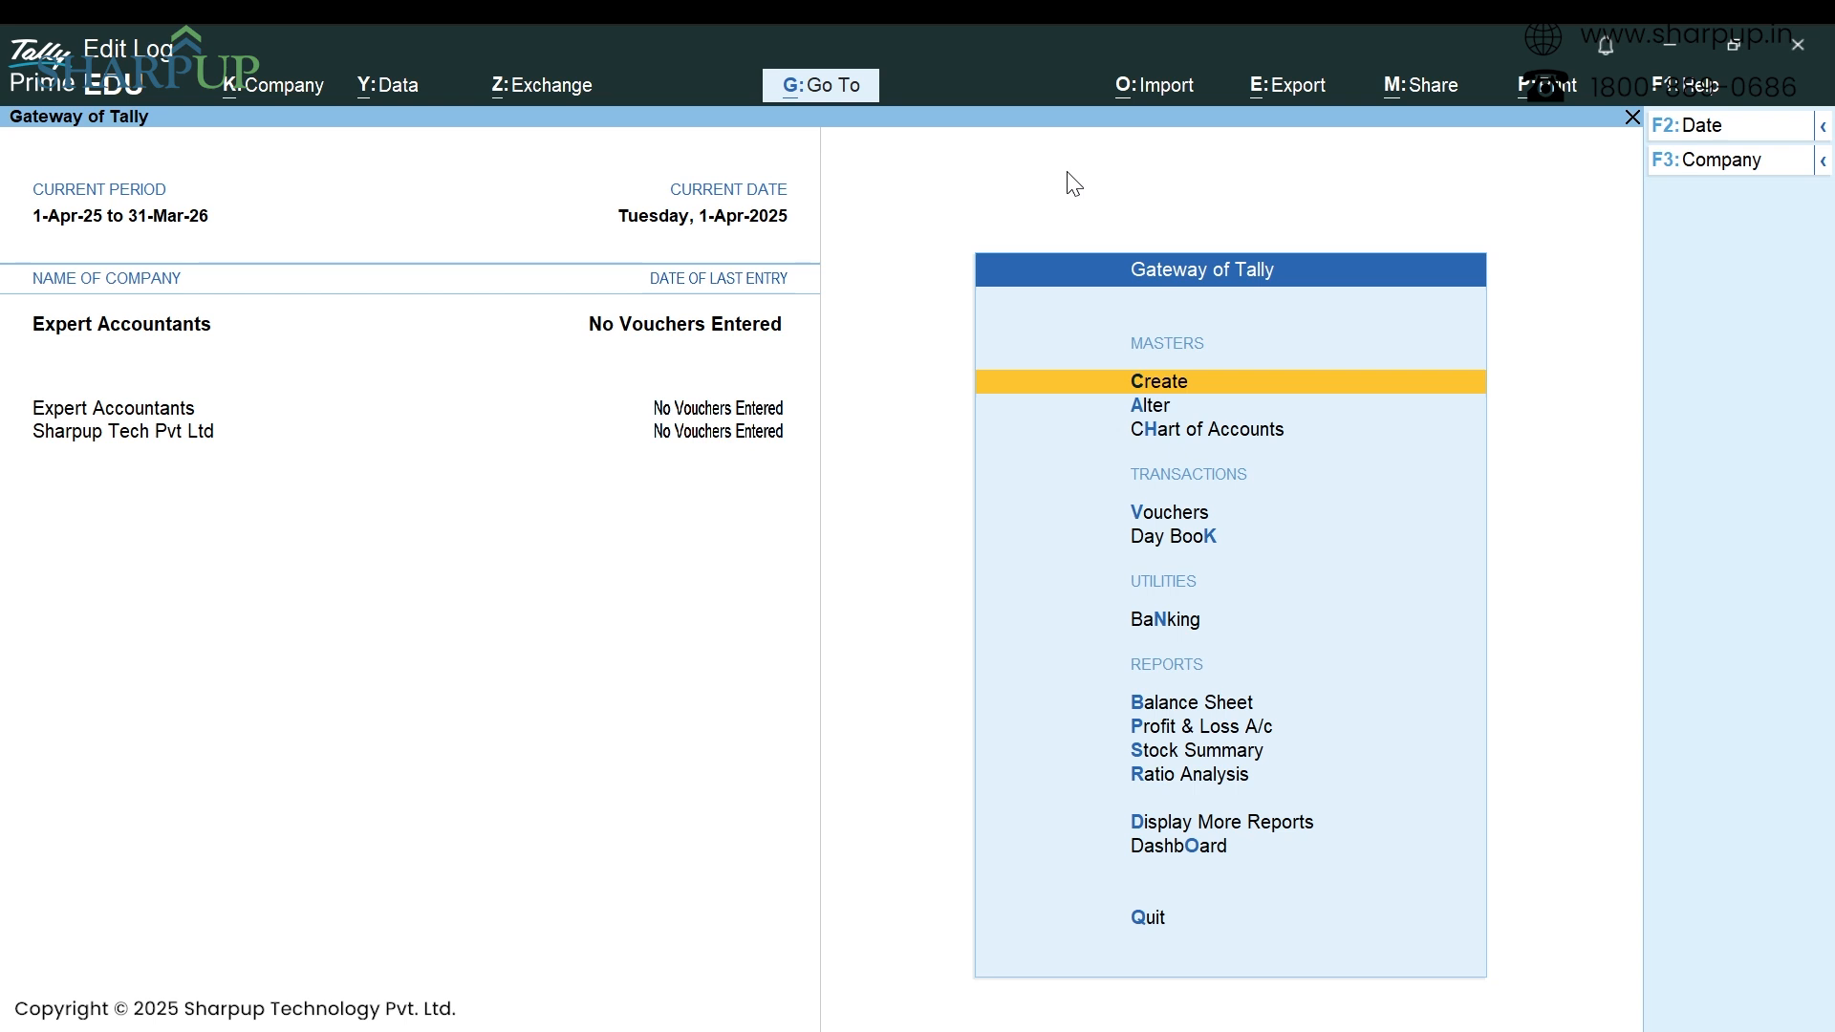
key(F2)
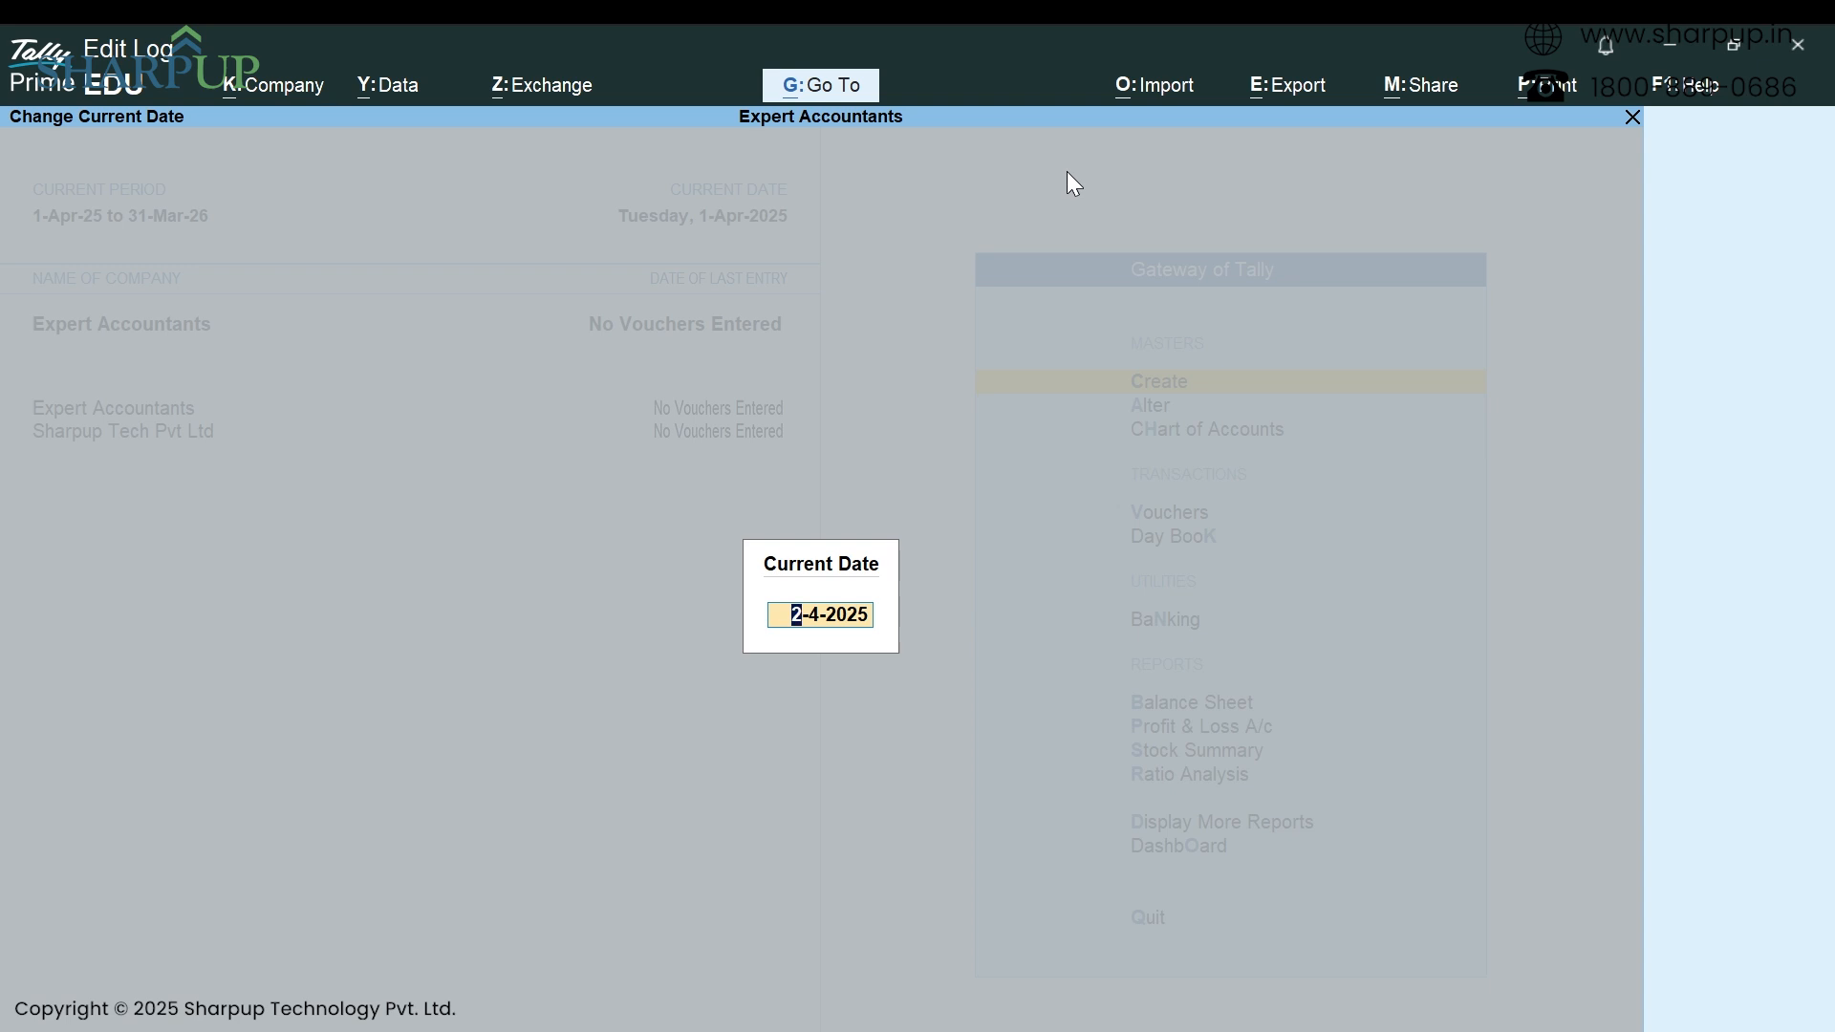
key(BackSpace)
key(Escape)
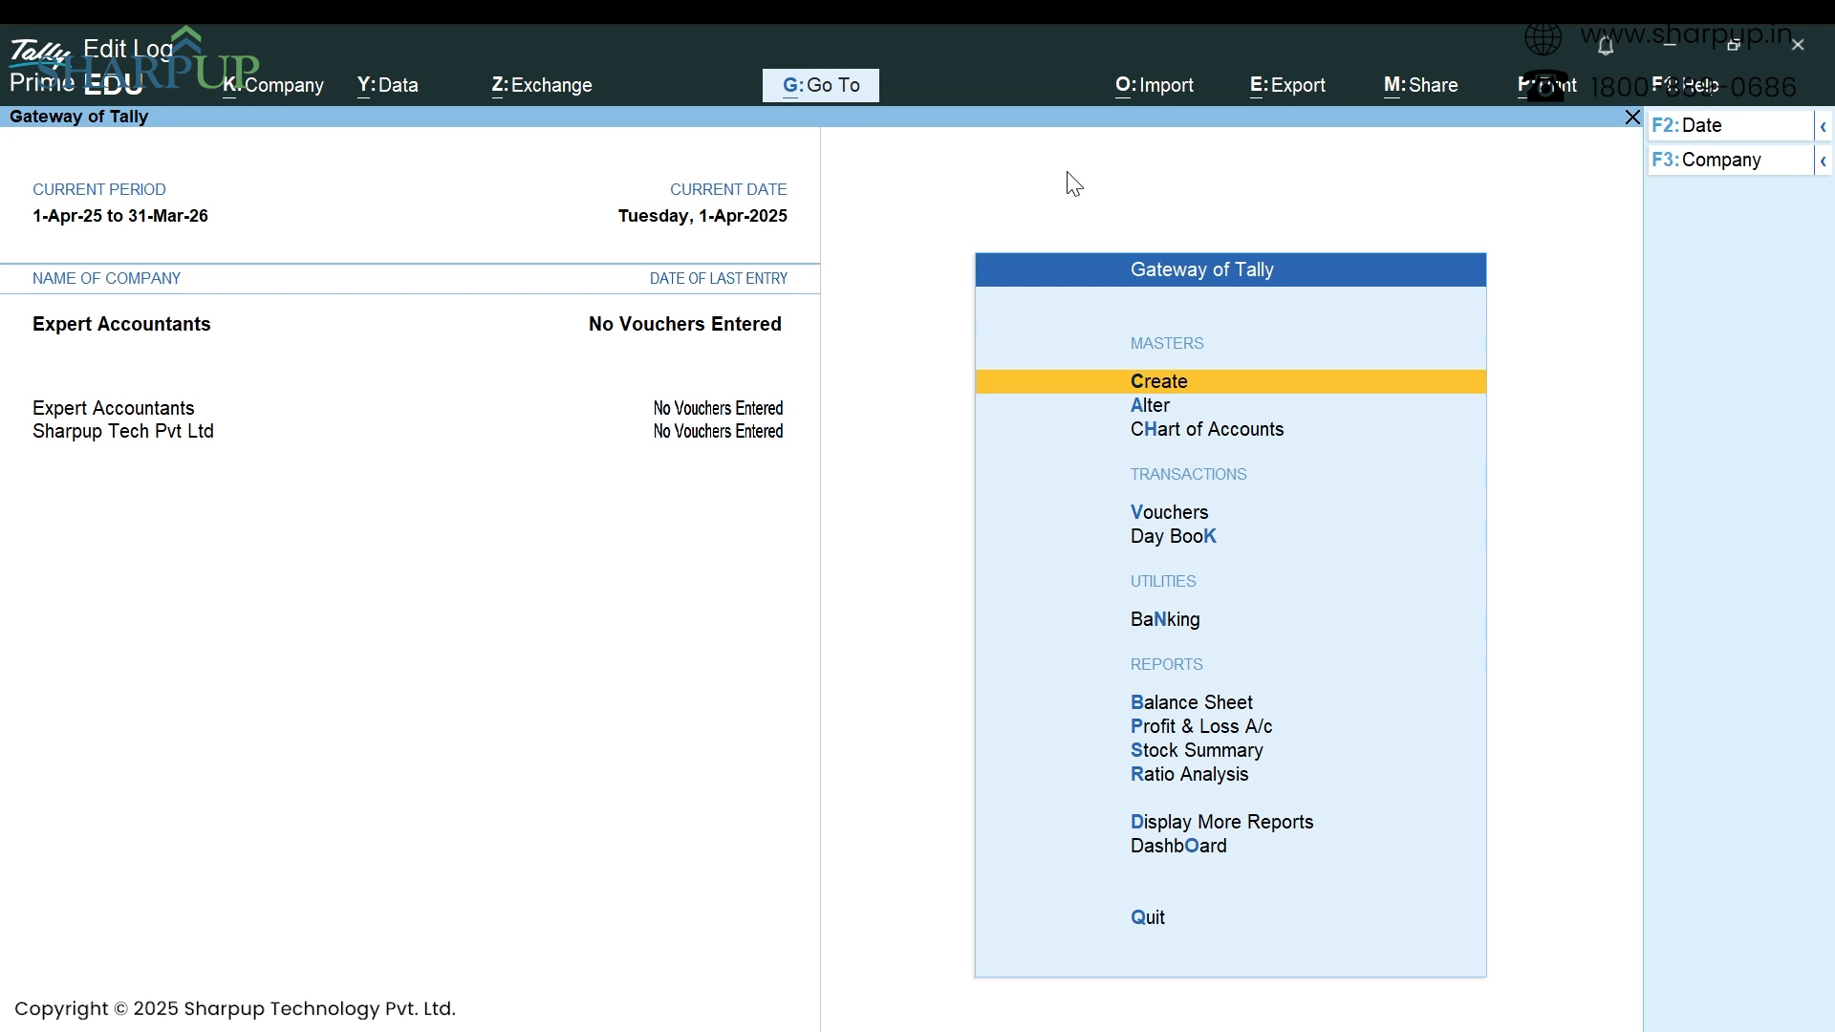
Accept the period from 1-4-2025 to 31-3-2026 for Expert Accountants.
key(alt+F2)
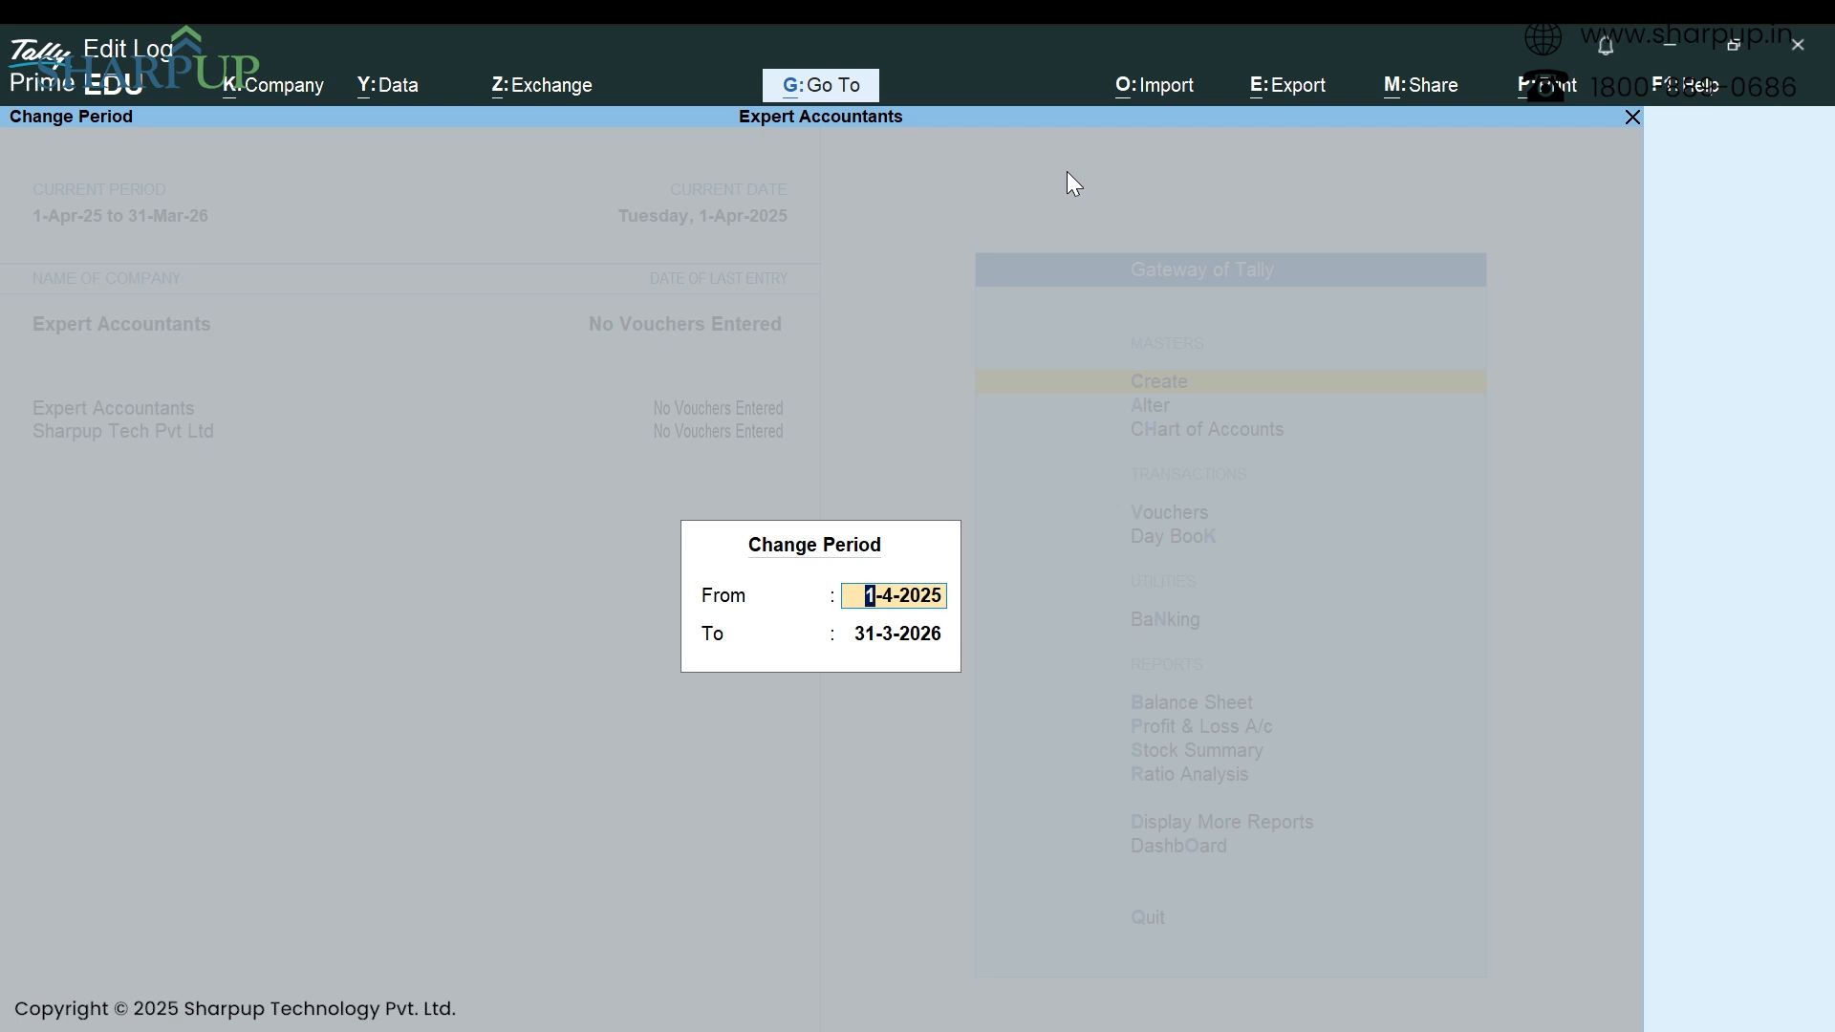
key(Return)
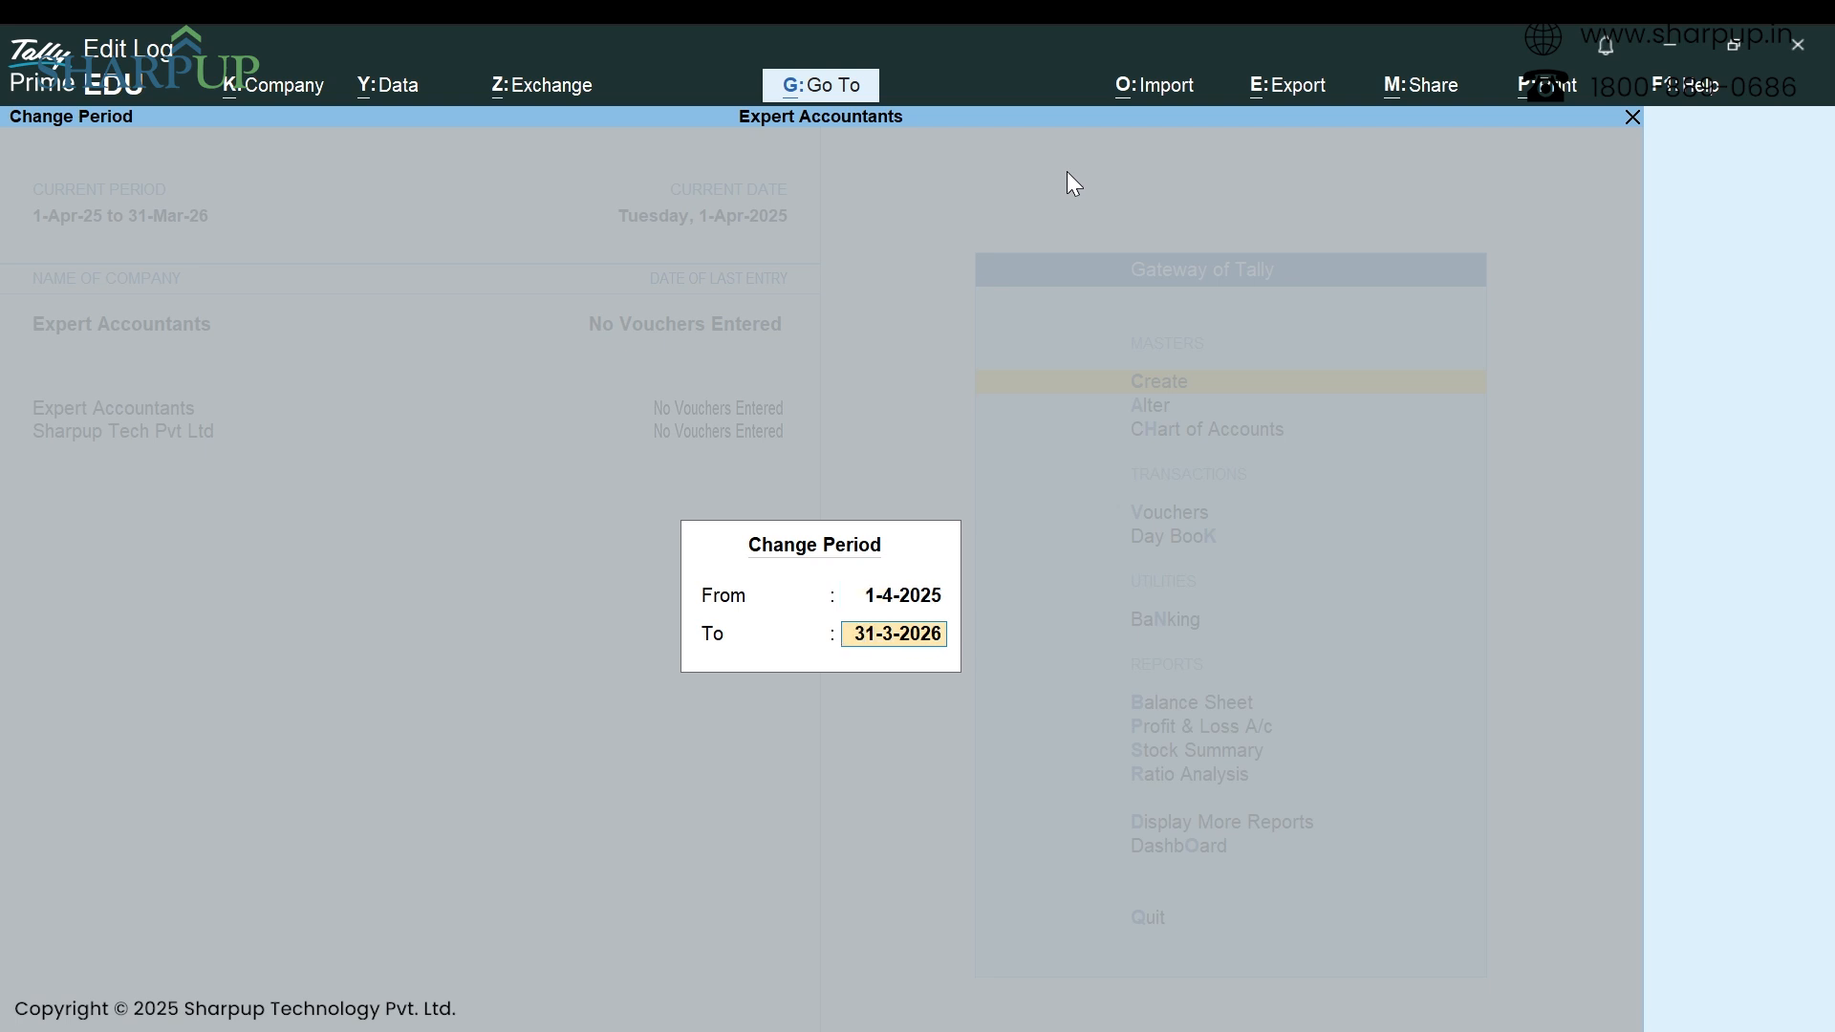
key(Return)
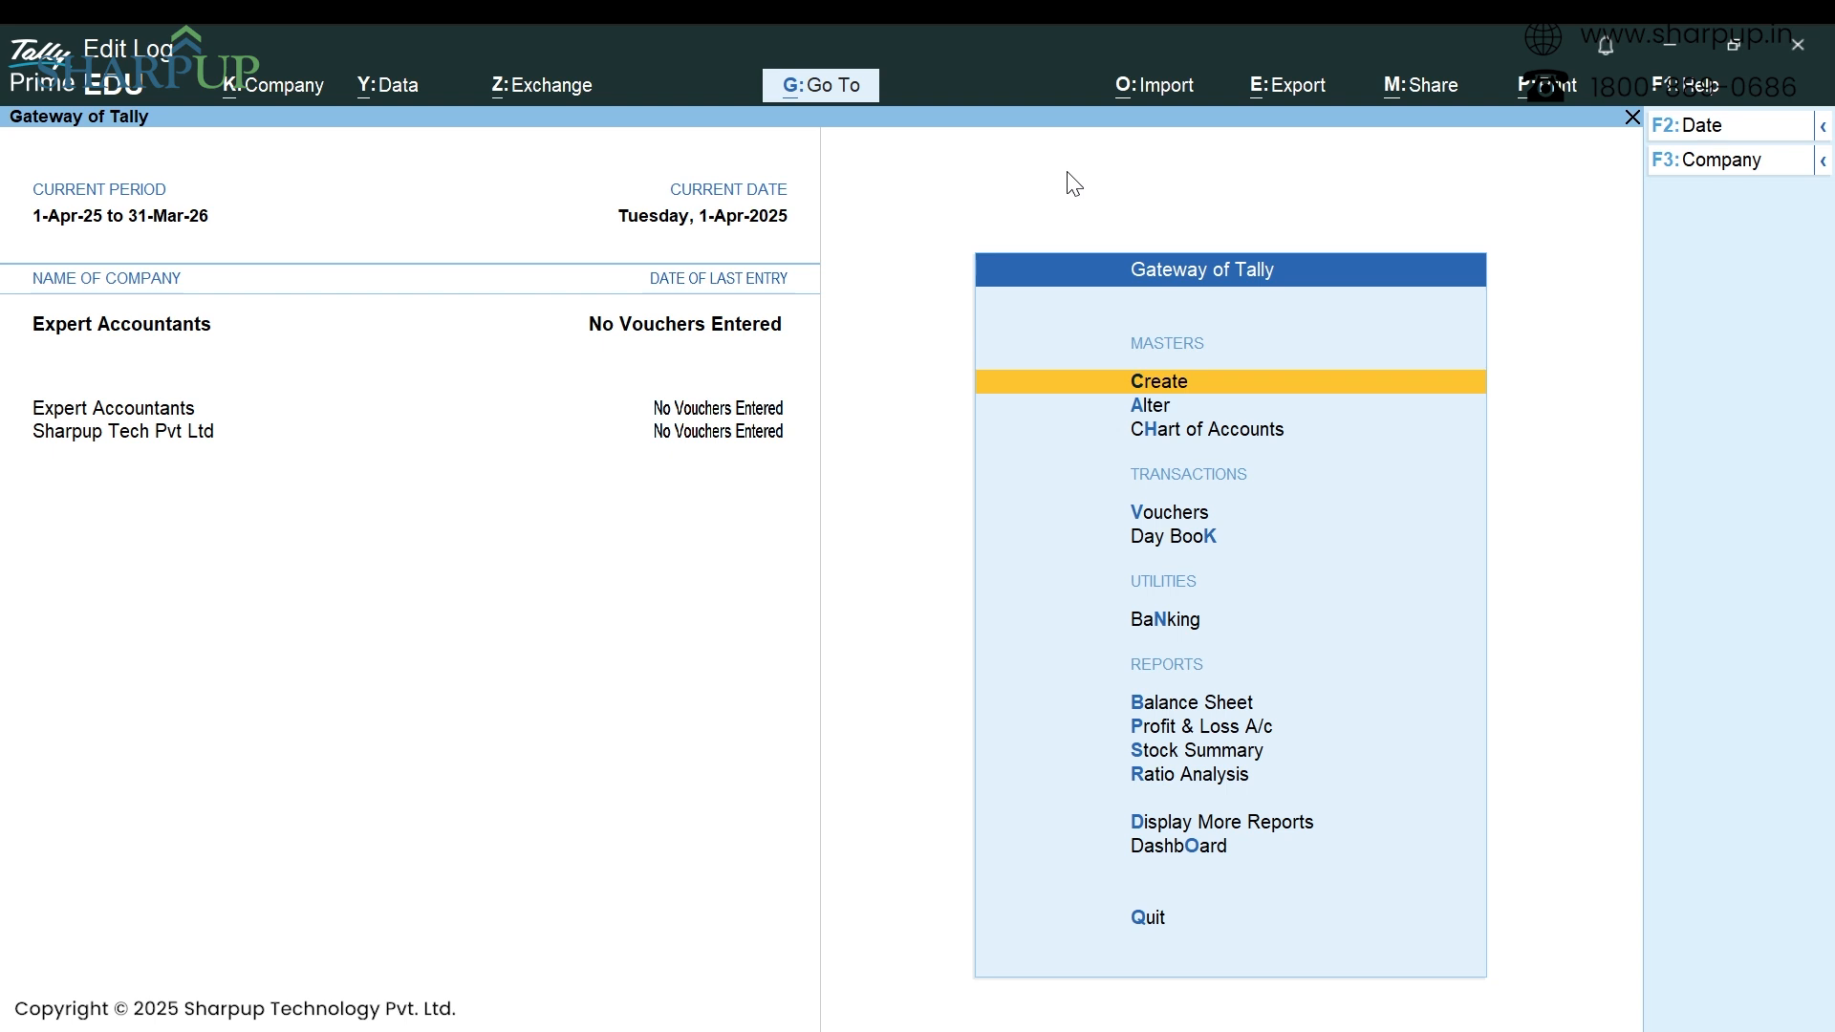
click(888, 1029)
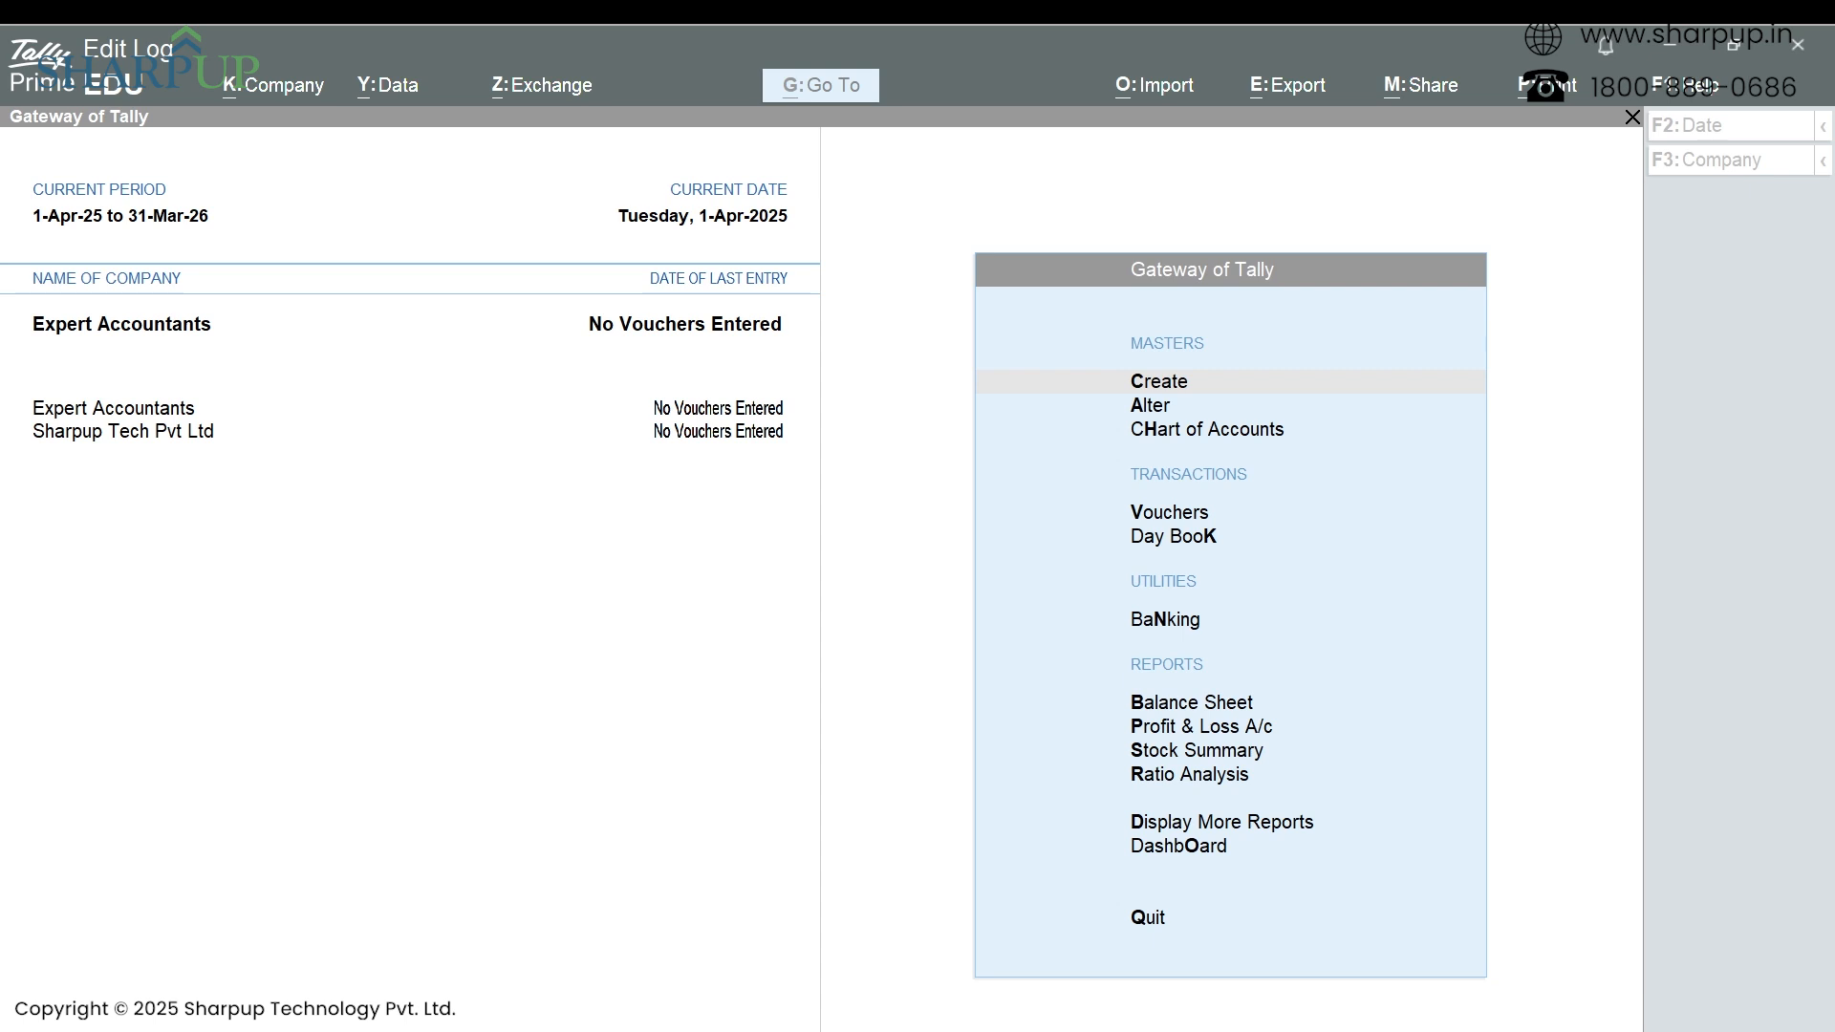
click(1149, 983)
click(1097, 992)
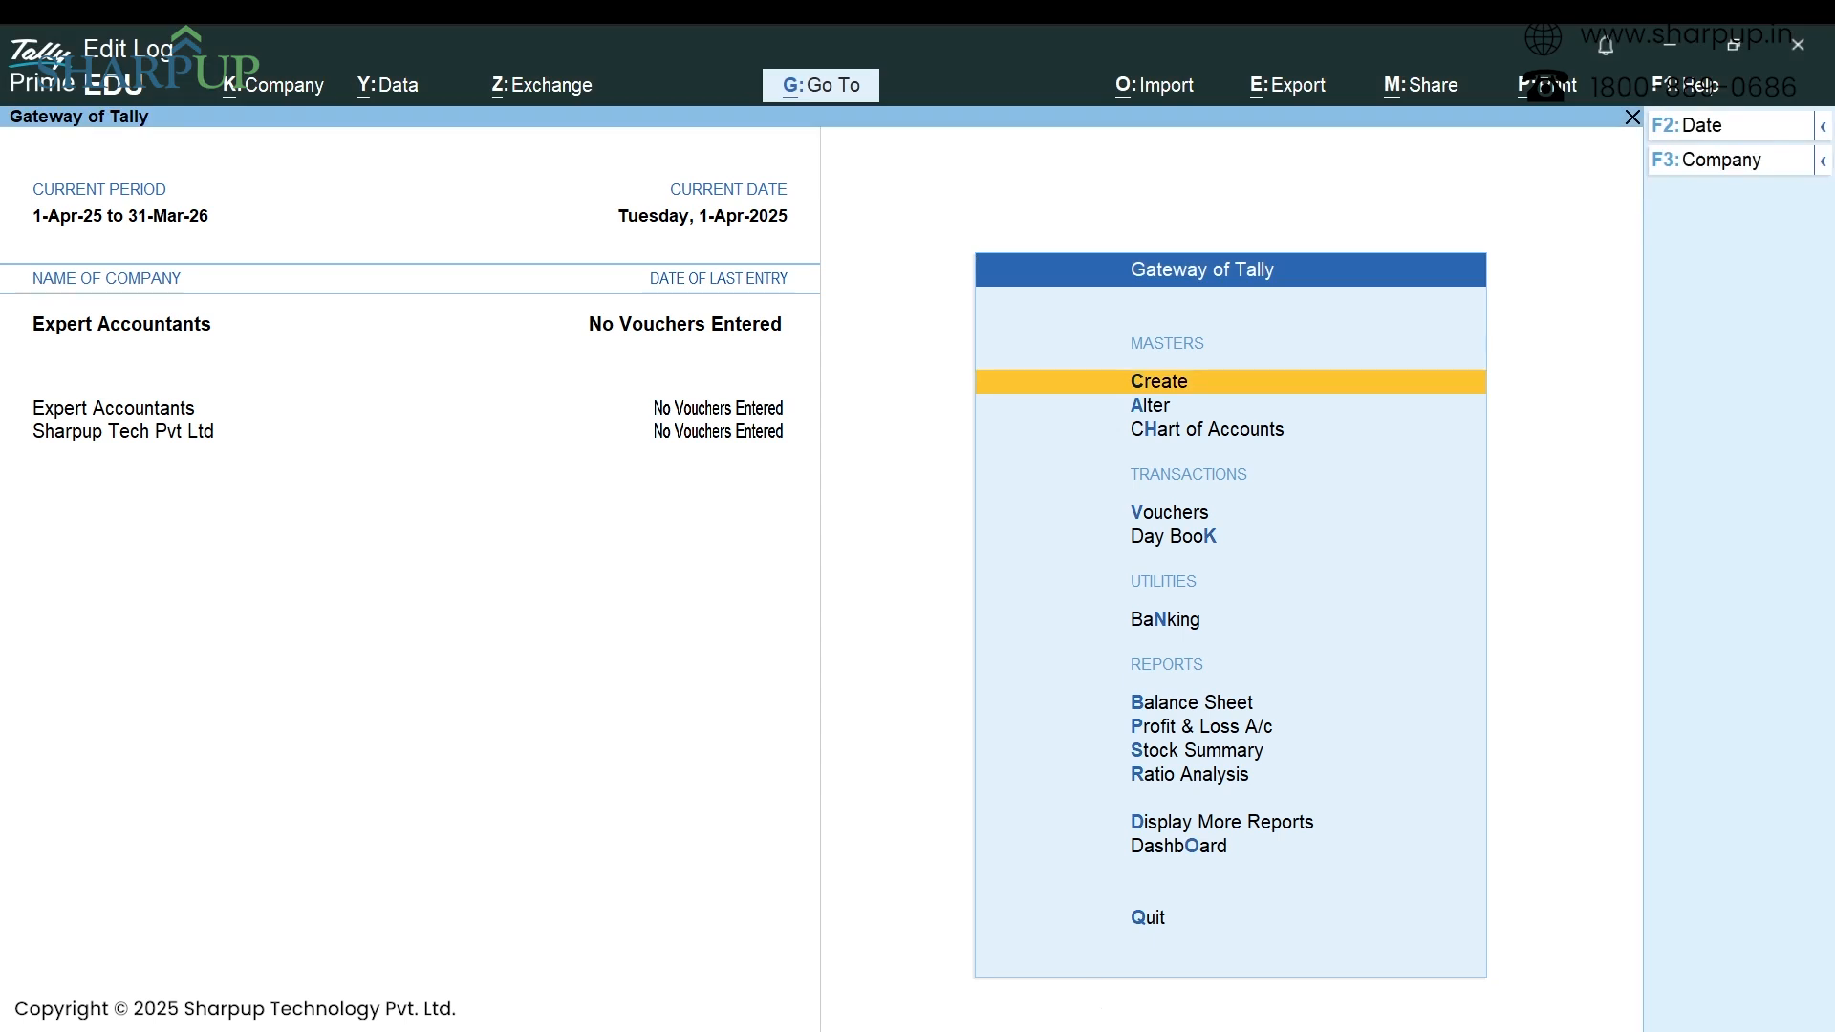
Switch to the PowerPoint slide on product details and units, and handwrite an underlined "Steps:" in black ink below the product list.
key(alt+Tab)
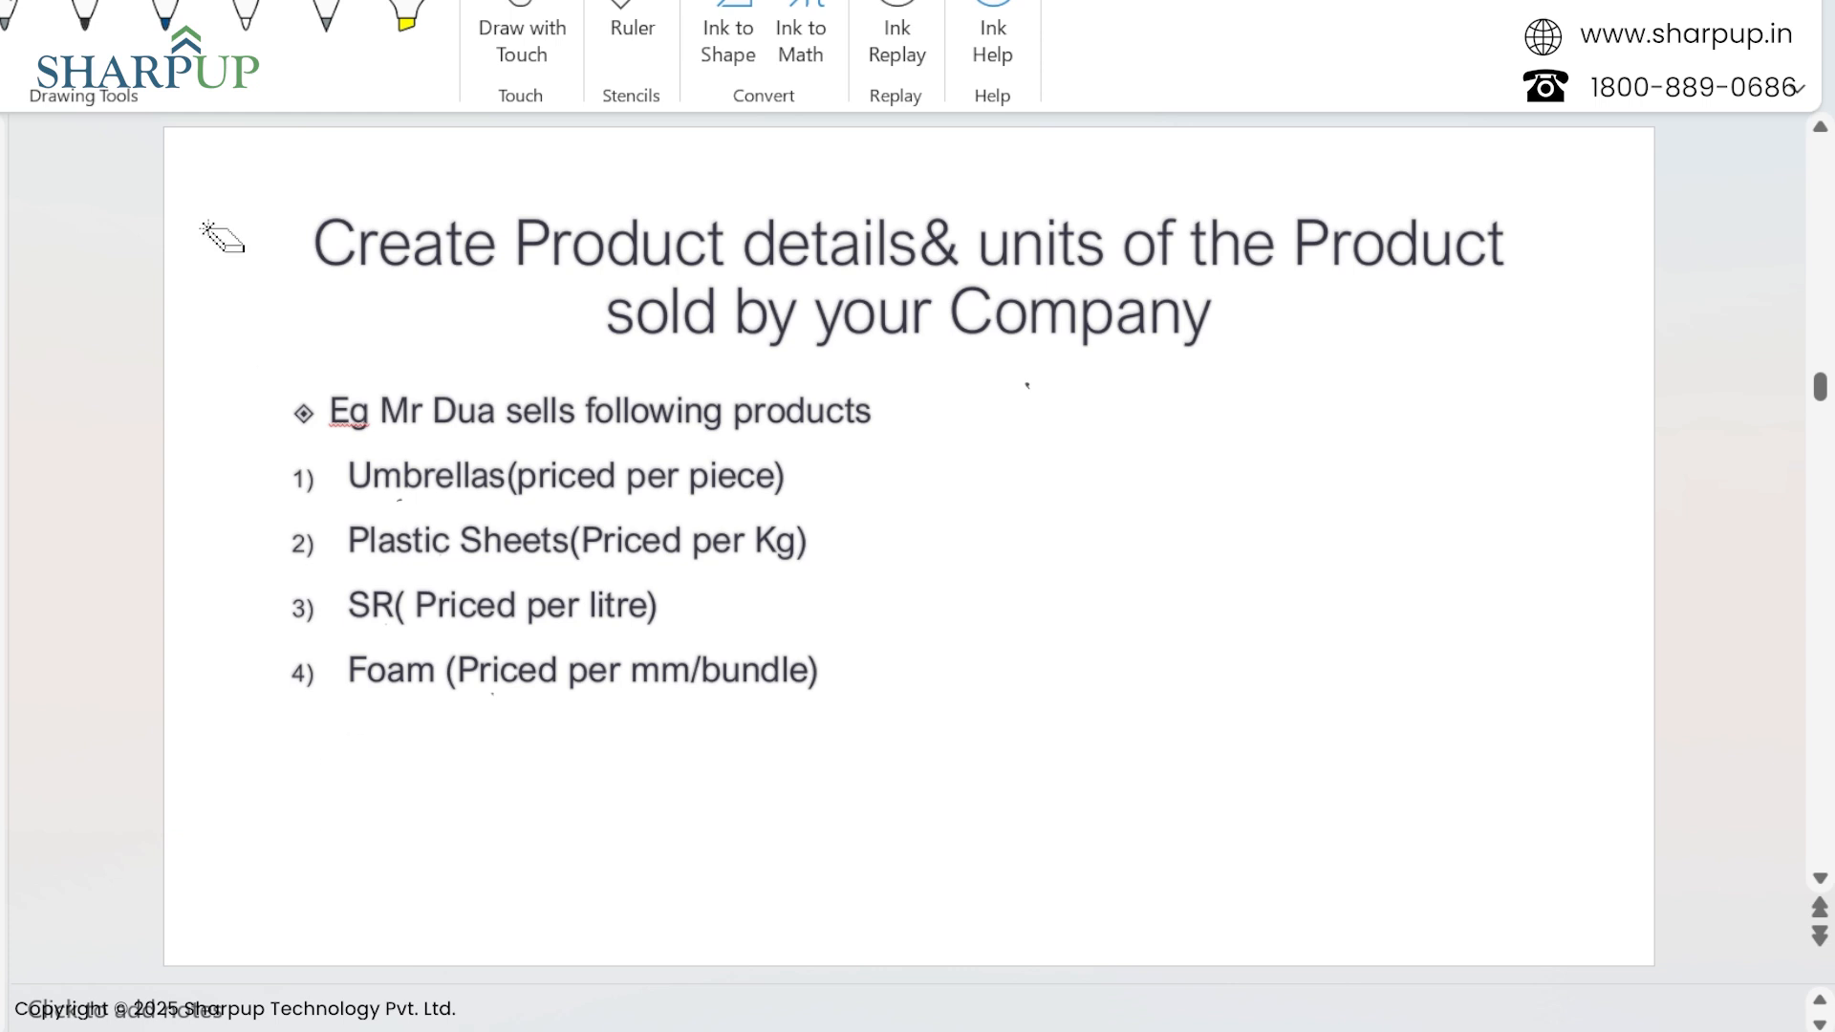
click(82, 15)
mouse_move(335, 841)
mouse_down()
mouse_move(356, 860)
mouse_move(398, 817)
mouse_move(411, 871)
mouse_up()
drag(425, 795, 447, 843)
drag(330, 912, 466, 848)
drag(487, 788, 493, 831)
Handwrite "Units → Product details" on the slide following the "Steps:" heading.
click(549, 776)
mouse_move(543, 759)
mouse_down()
mouse_move(589, 801)
mouse_move(654, 747)
mouse_move(669, 779)
mouse_move(753, 739)
mouse_move(748, 754)
mouse_up()
click(614, 751)
drag(796, 698, 803, 760)
mouse_move(798, 707)
mouse_down()
mouse_move(833, 741)
mouse_move(876, 728)
mouse_move(876, 665)
mouse_move(966, 659)
mouse_move(984, 632)
mouse_move(1114, 604)
mouse_move(1142, 532)
mouse_move(1172, 569)
mouse_up()
click(909, 696)
click(932, 587)
Underline the handwritten "Product details" twice and draw a tick mark at the slide's first bullet.
drag(759, 823, 1087, 642)
drag(807, 844, 1056, 681)
drag(251, 441, 401, 324)
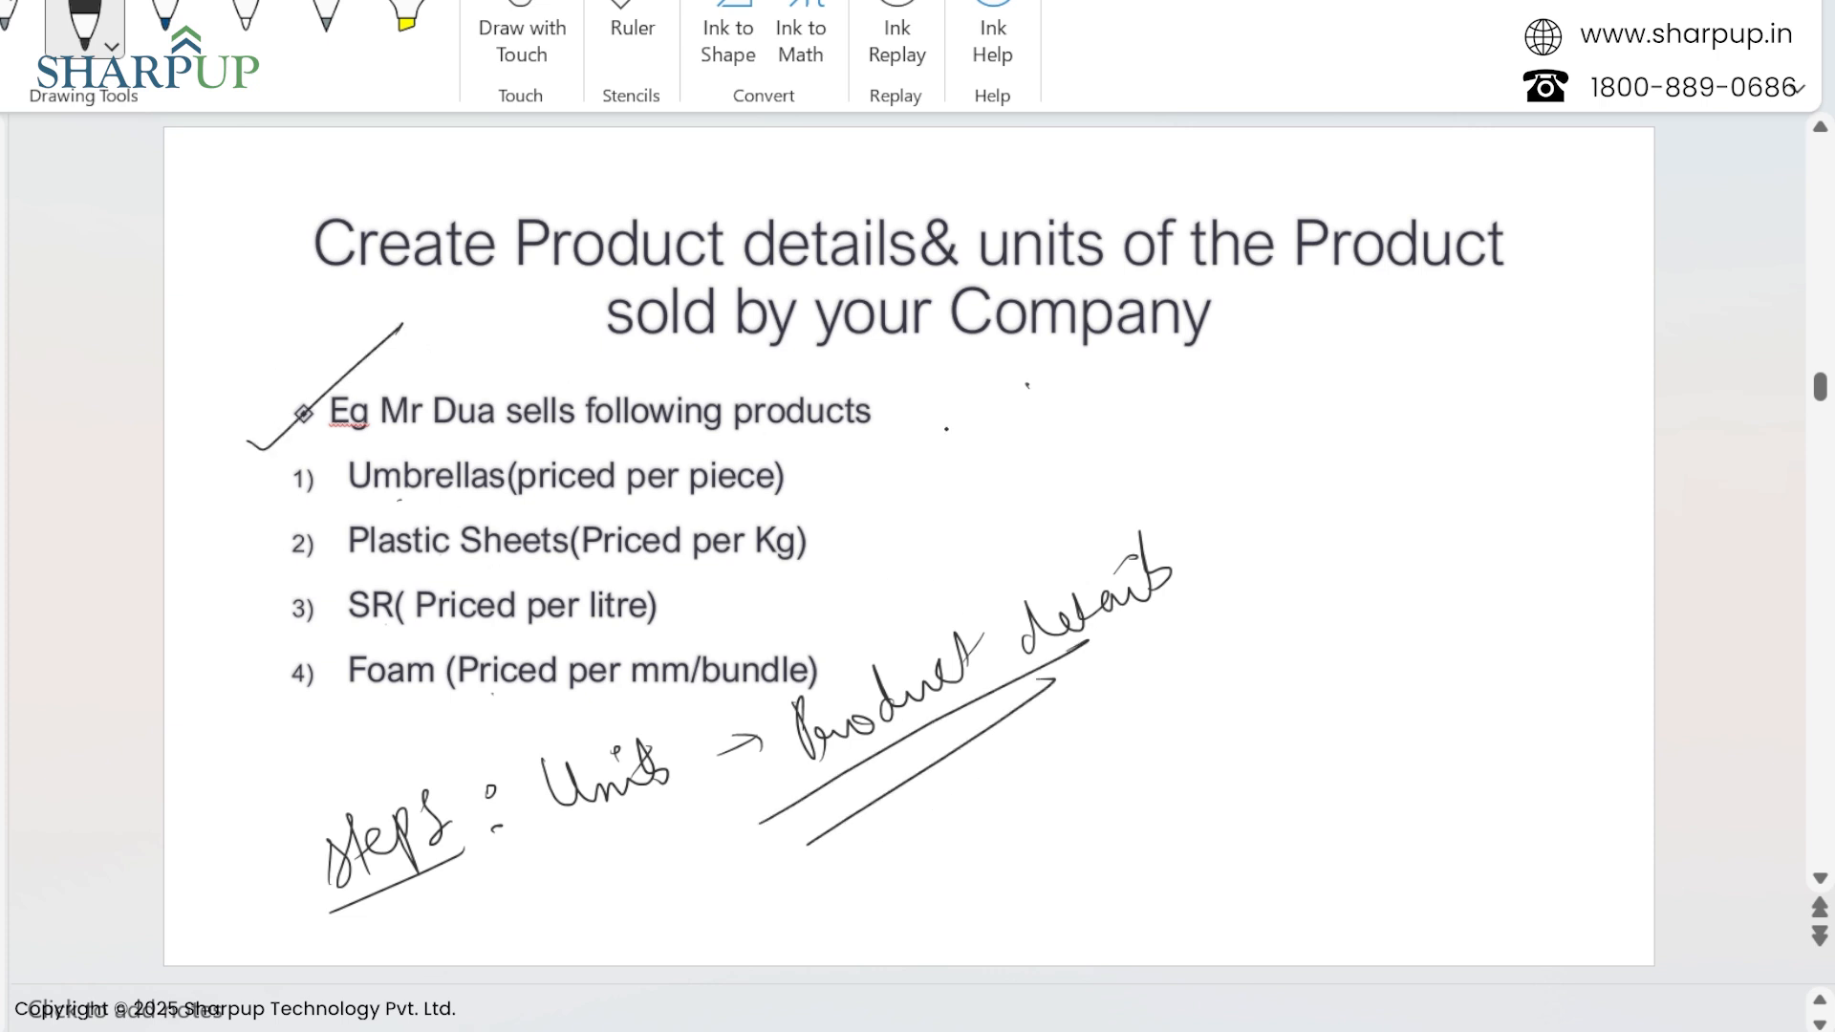
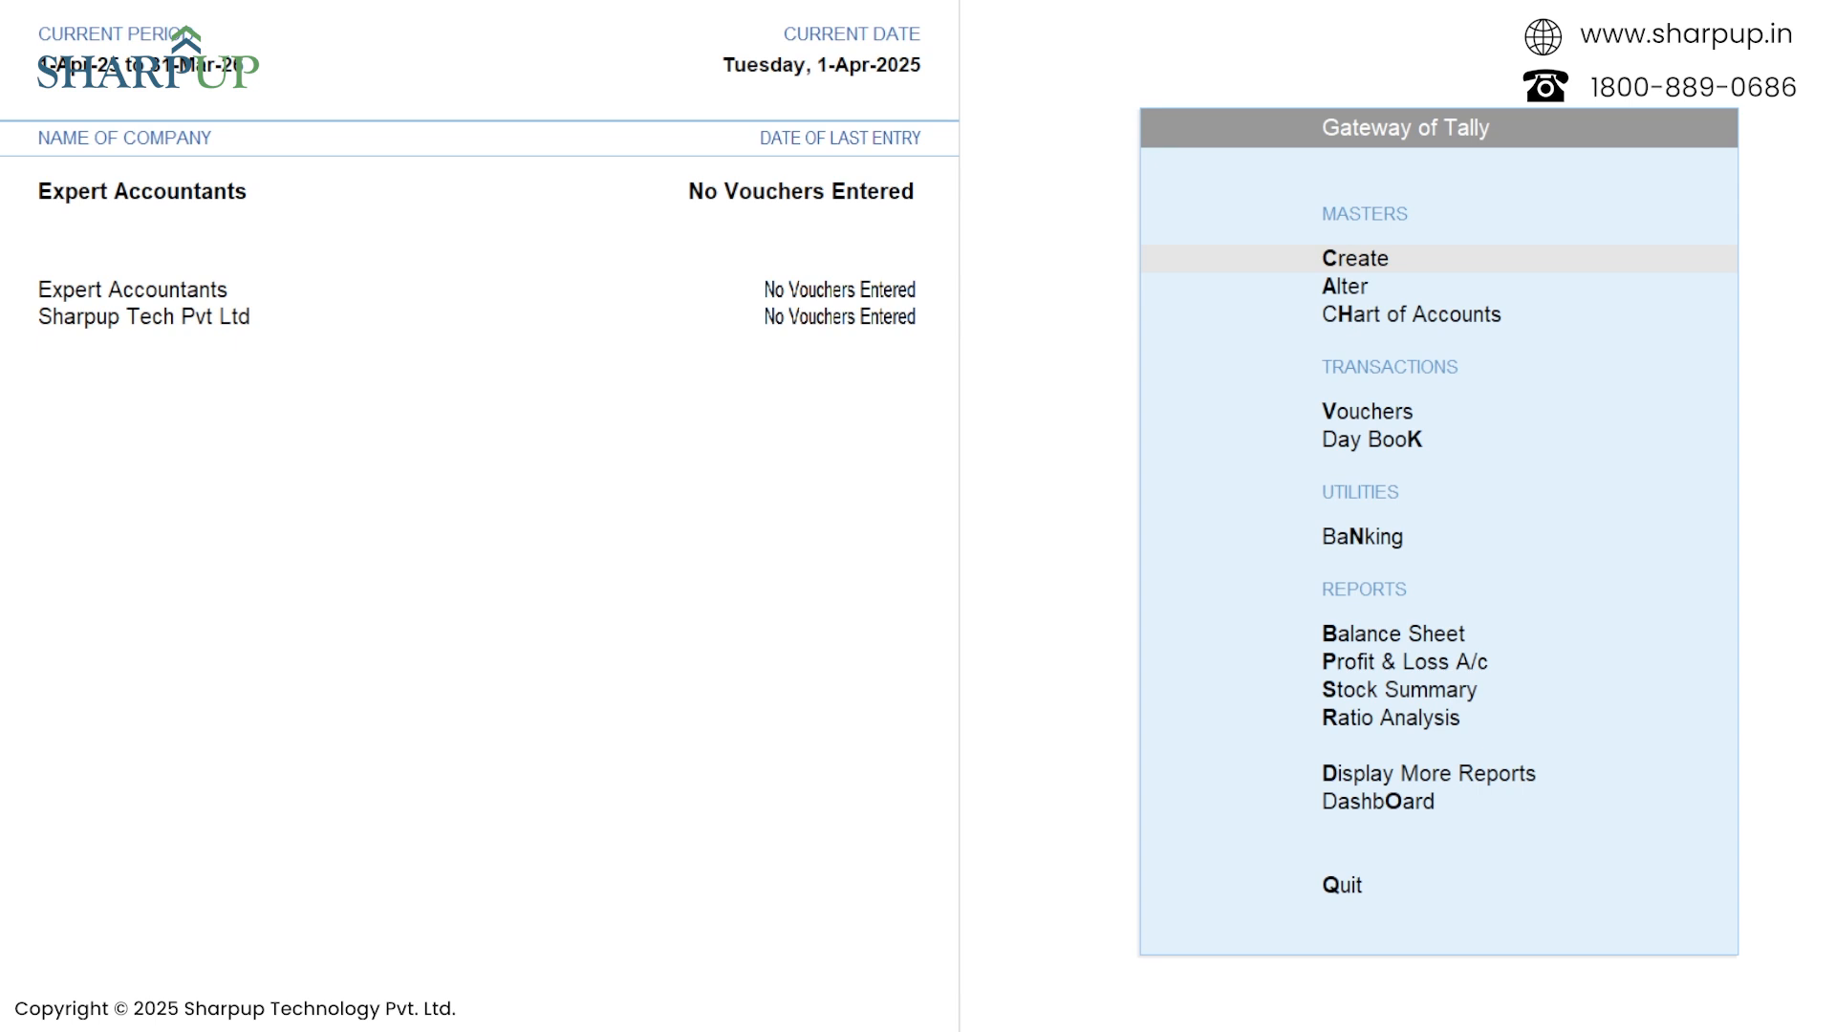
Switch back to TallyPrime and examine the Masters, Transactions, Utilities and Reports entries in the Gateway of Tally.
click(1237, 822)
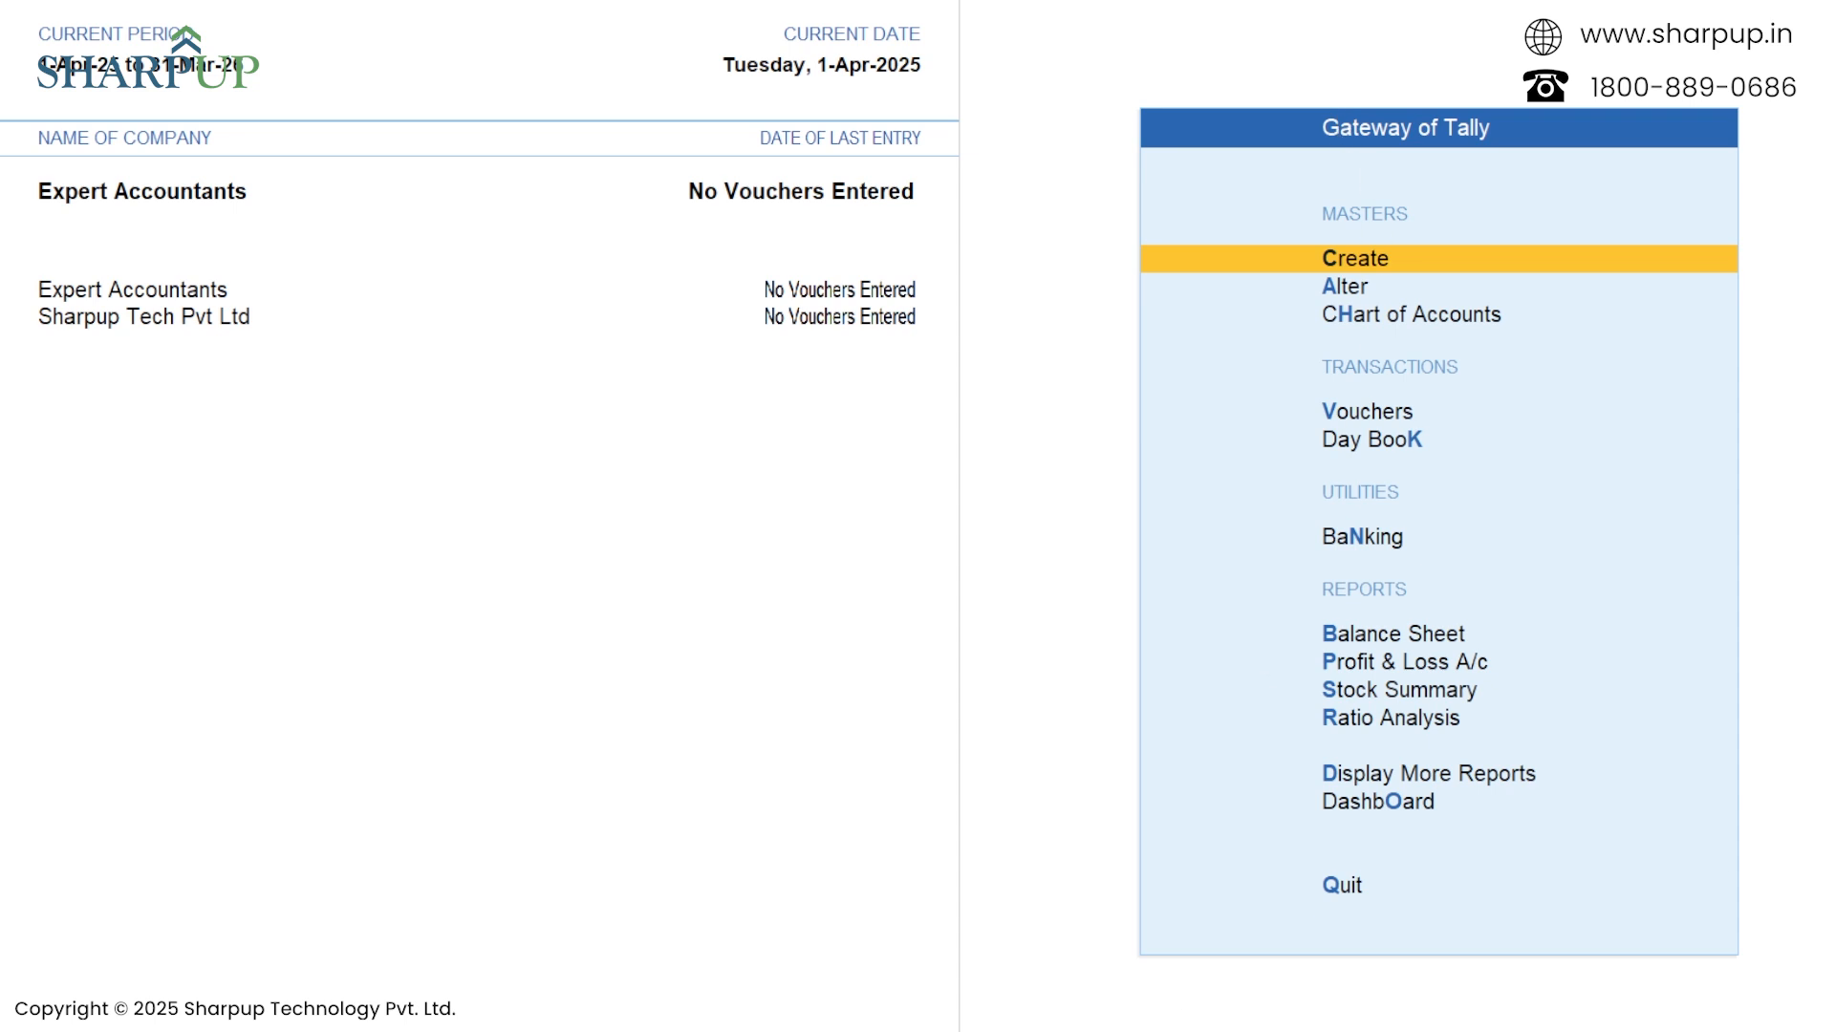
key(Return)
key(Down)
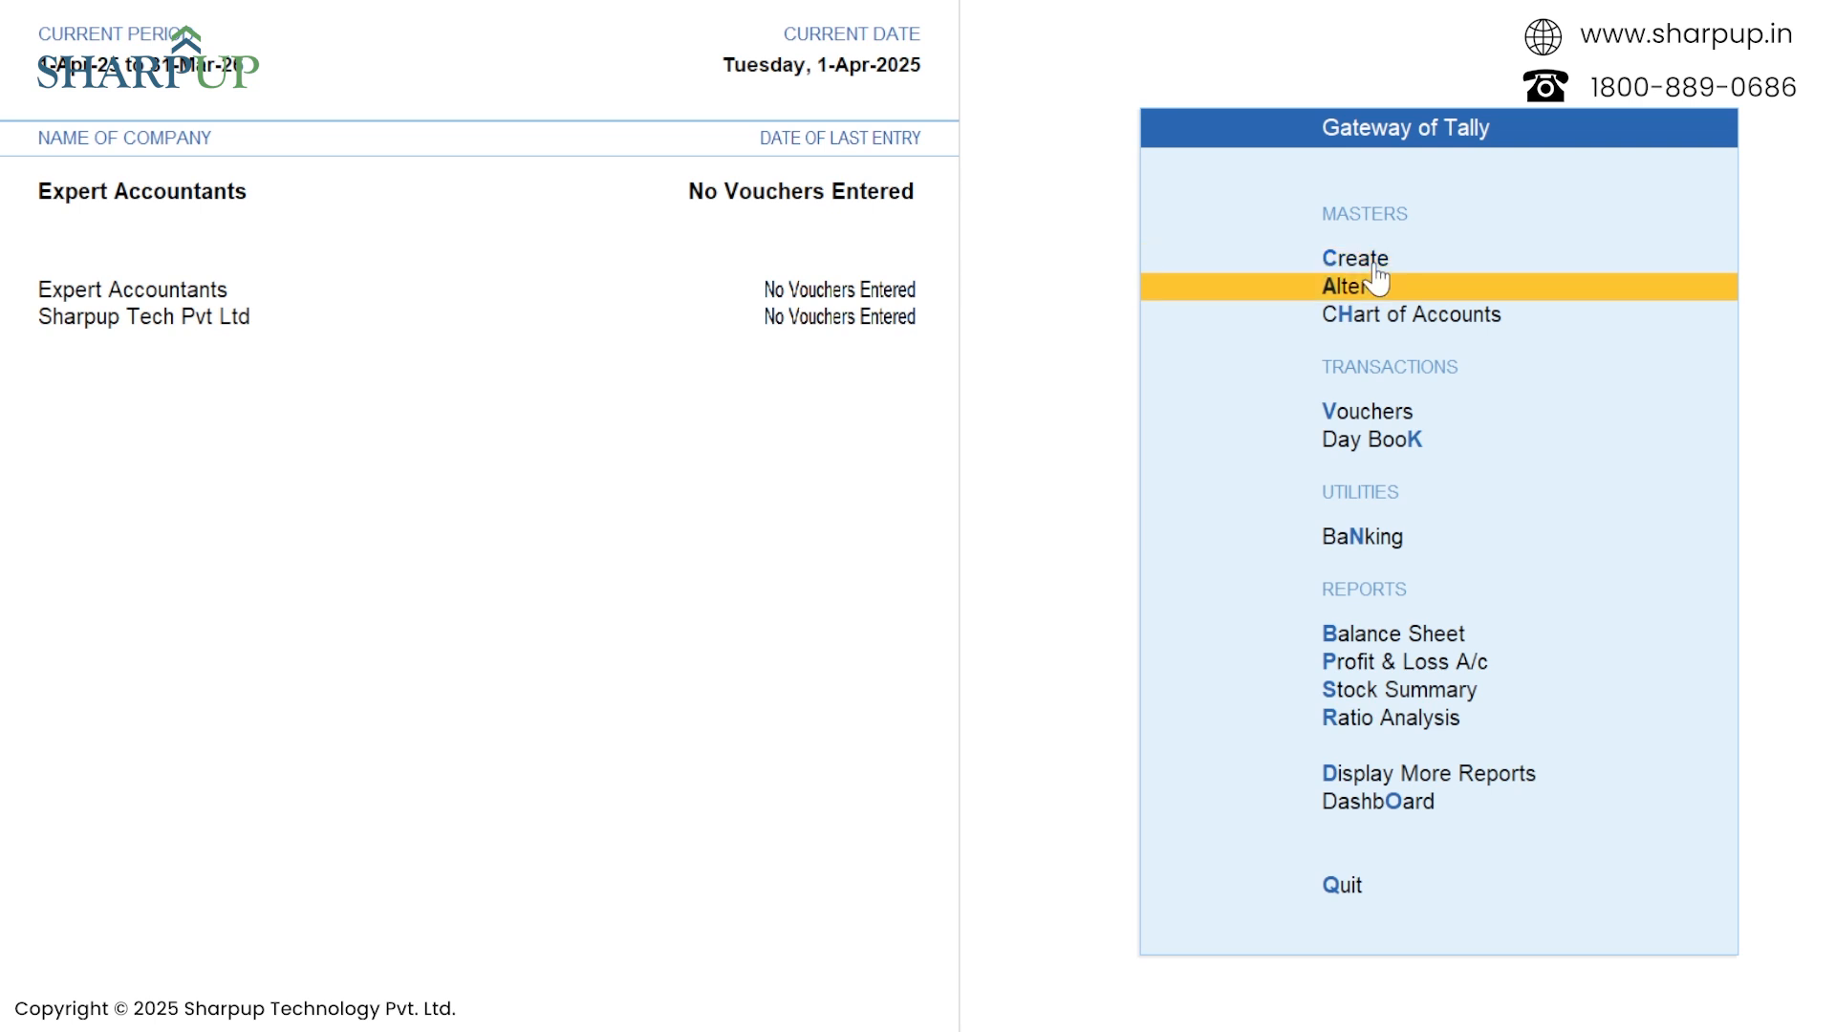
key(Up)
key(Down)
key(Down)
key(Down)
key(Down)
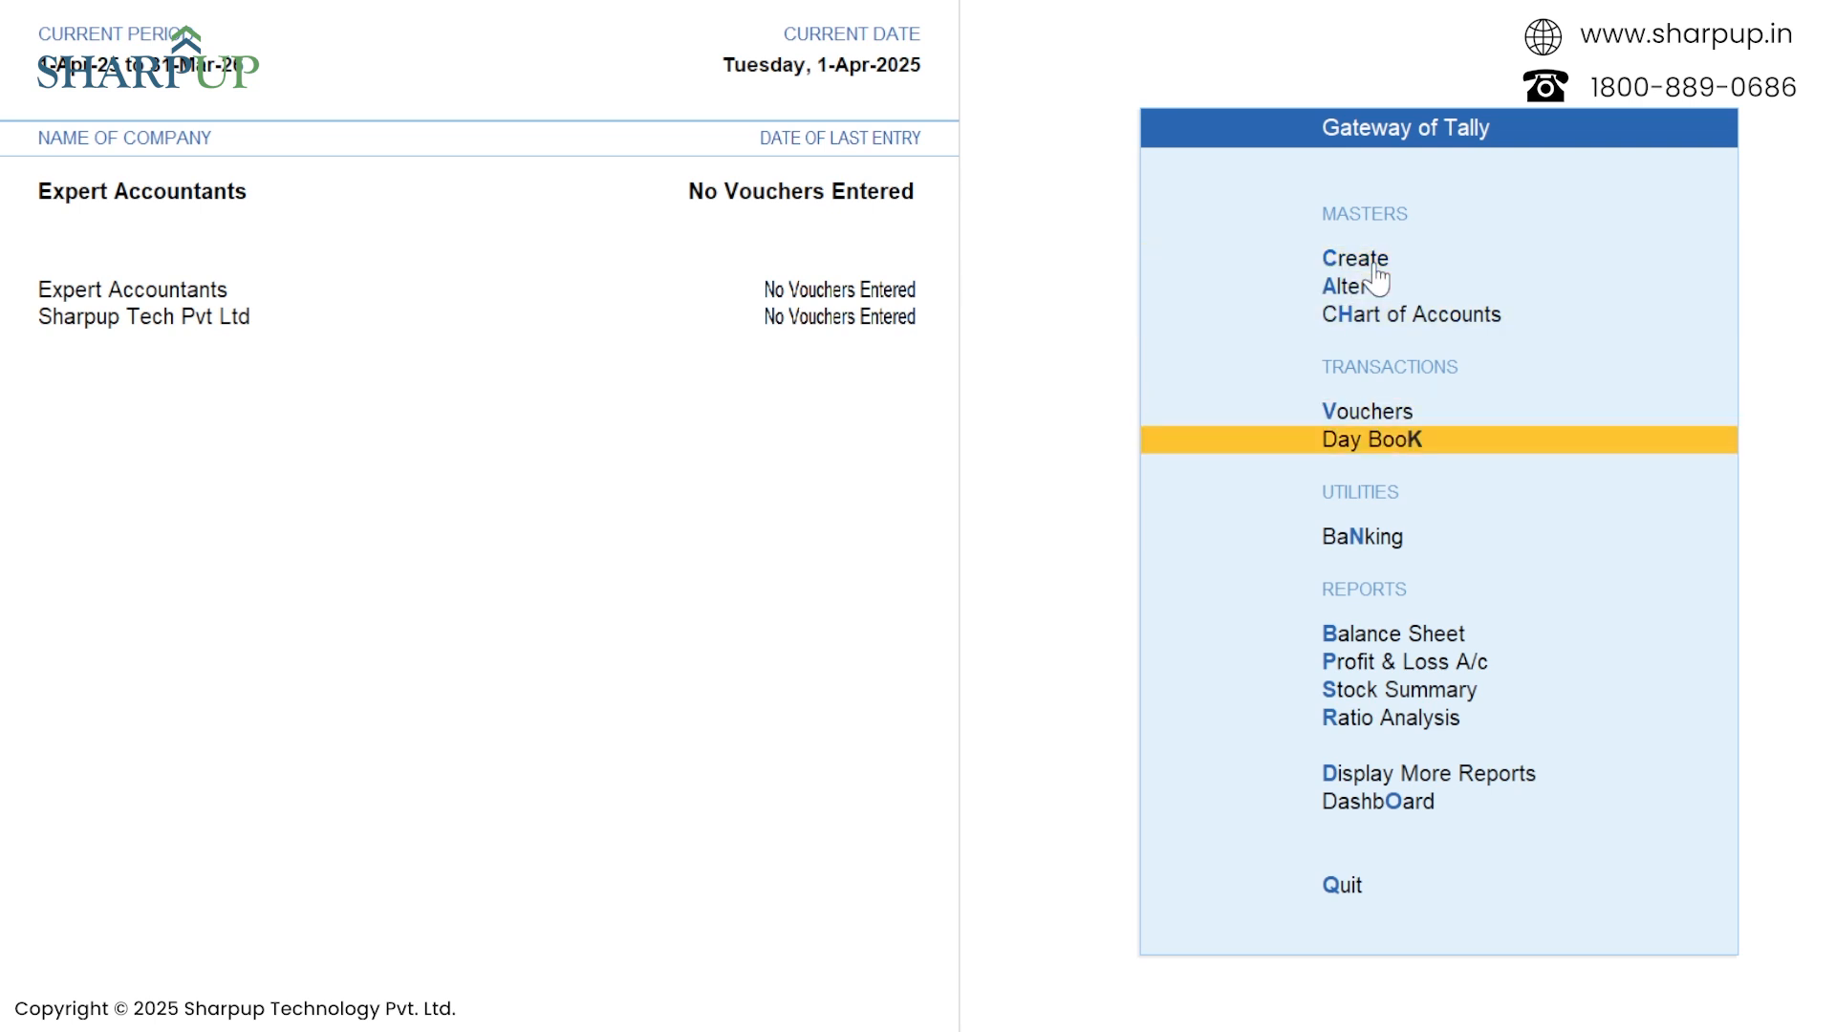
key(Up)
key(Up)
key(Up)
key(Up)
key(Down)
key(Down)
key(Down)
key(Down)
key(Down)
key(Down)
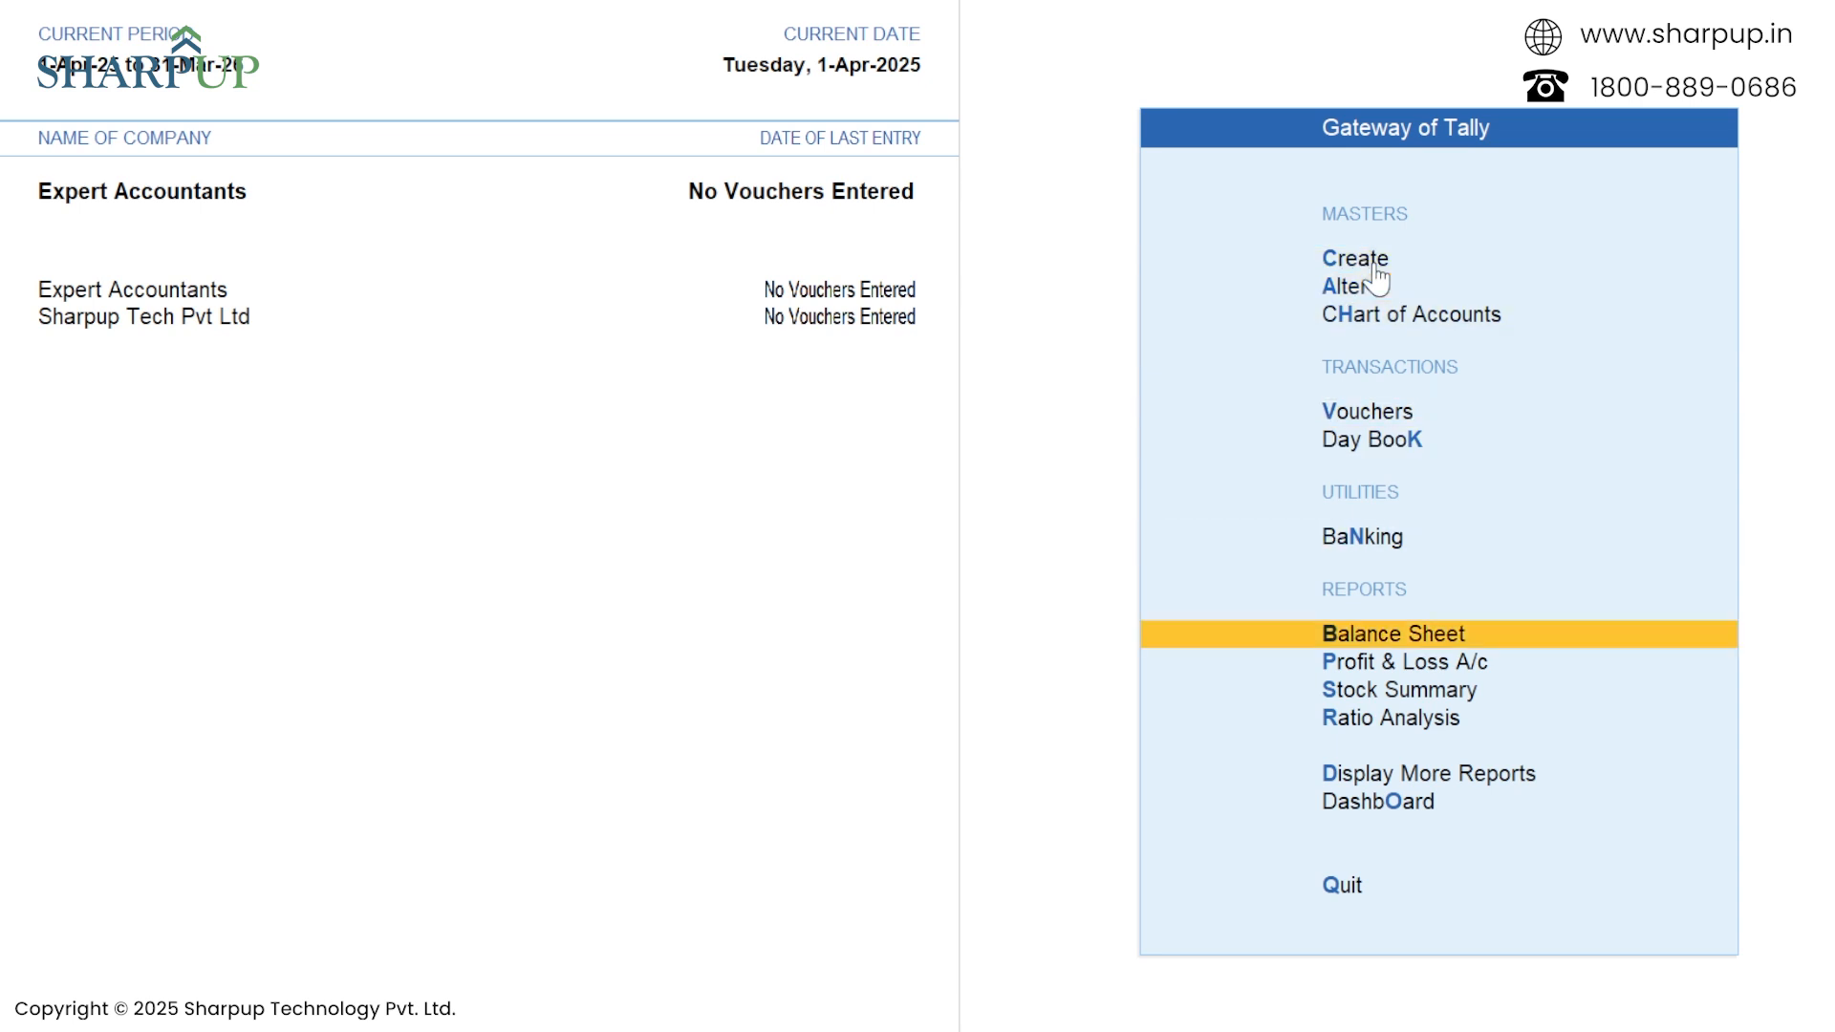
key(Down)
key(Down)
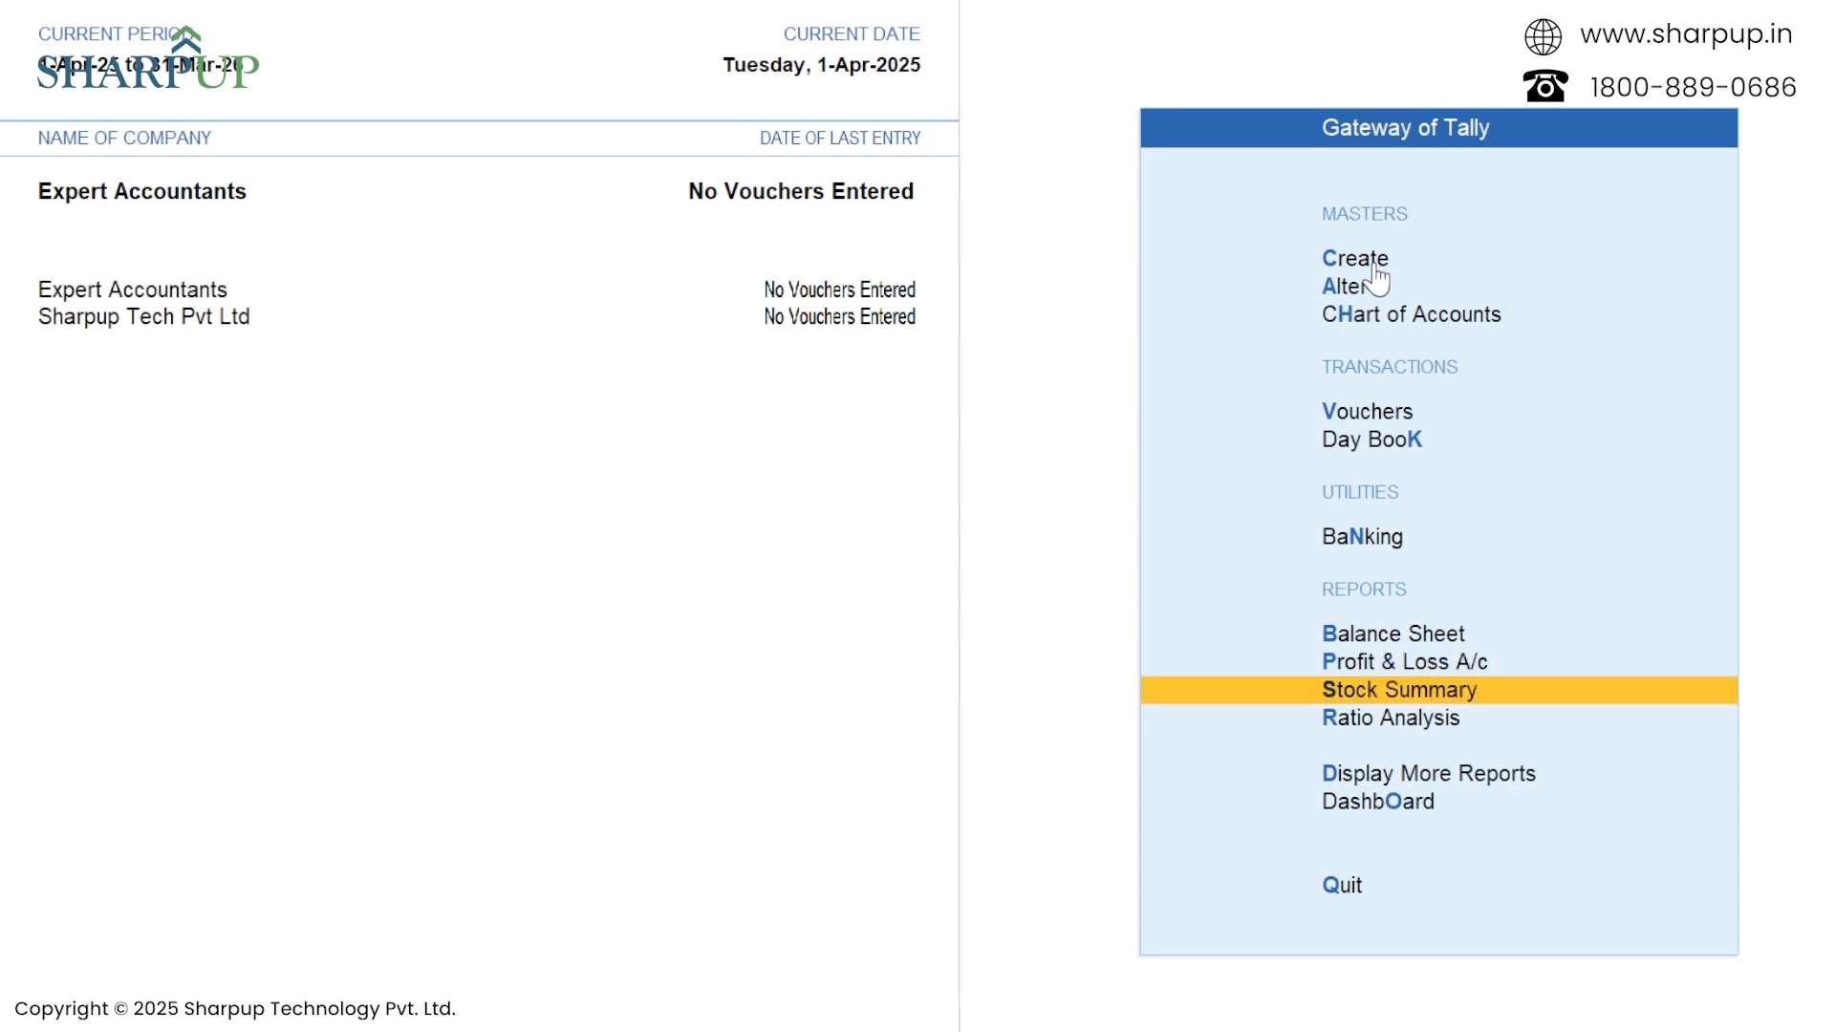
key(Down)
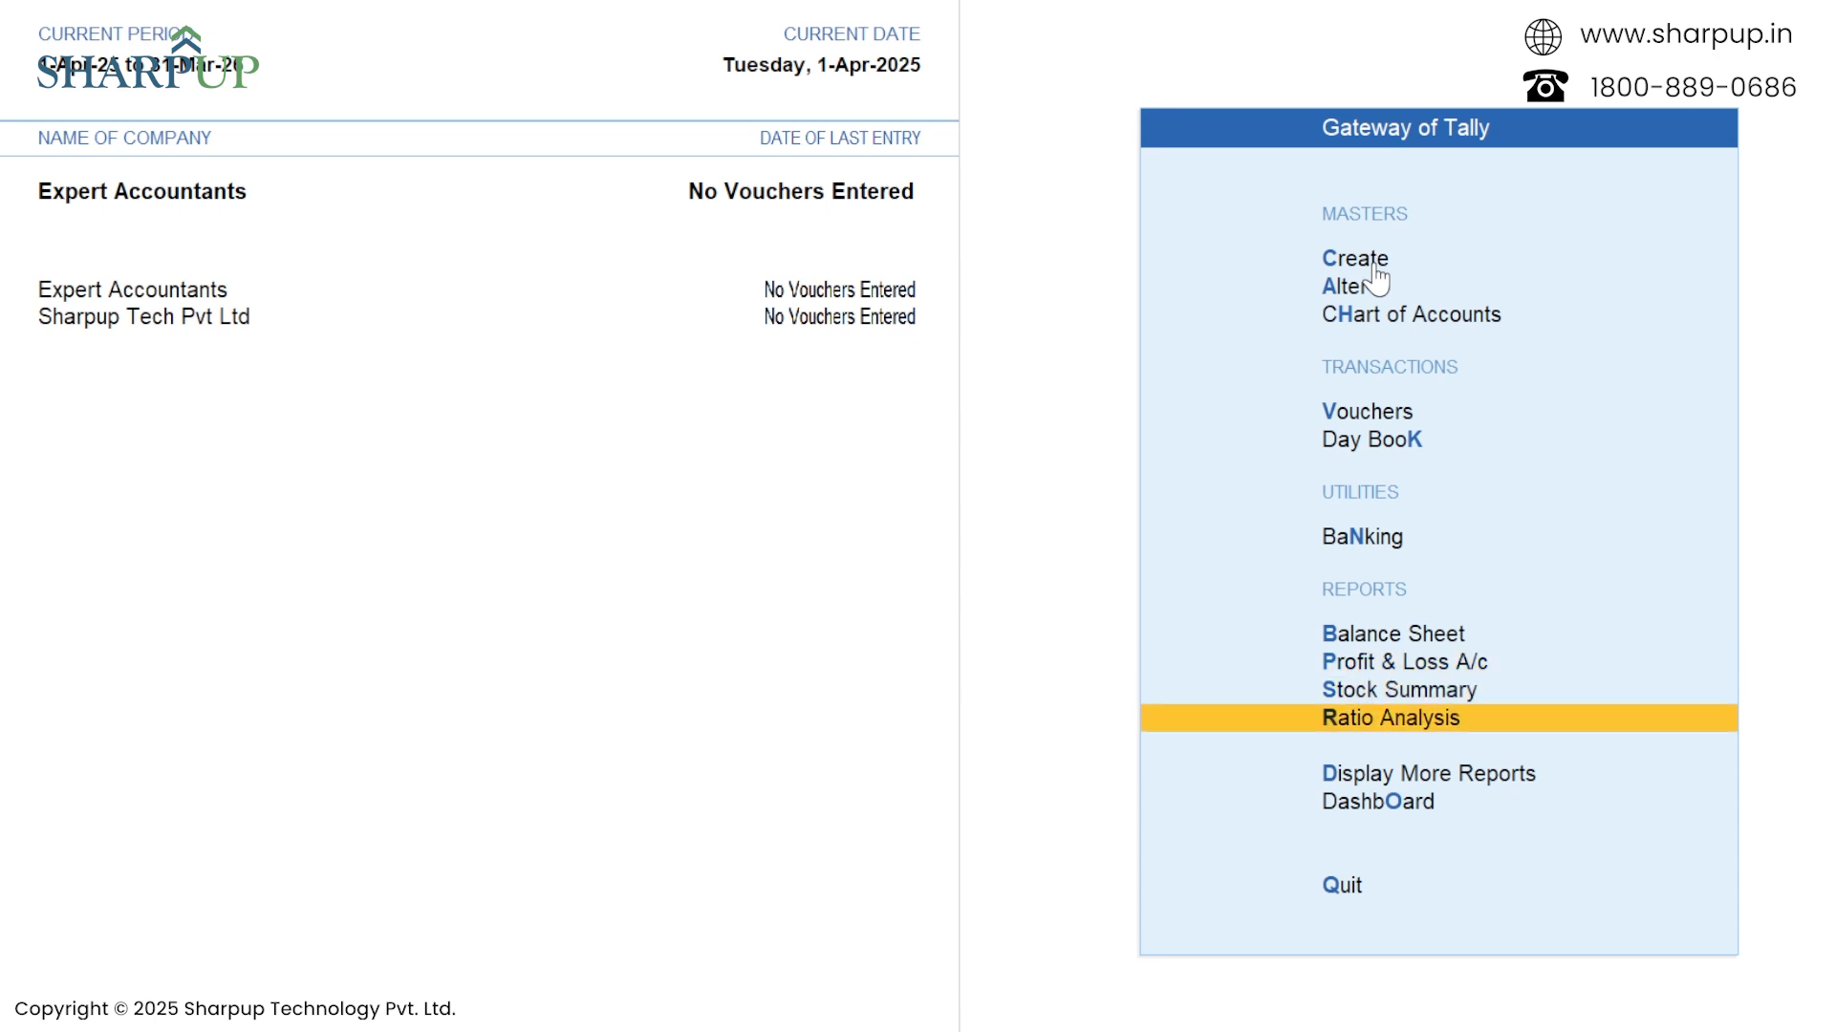
key(Down)
key(Down)
key(Down)
key(Up)
key(Up)
key(Up)
key(Up)
key(Up)
key(Up)
key(Up)
key(Up)
key(Up)
key(Up)
key(Up)
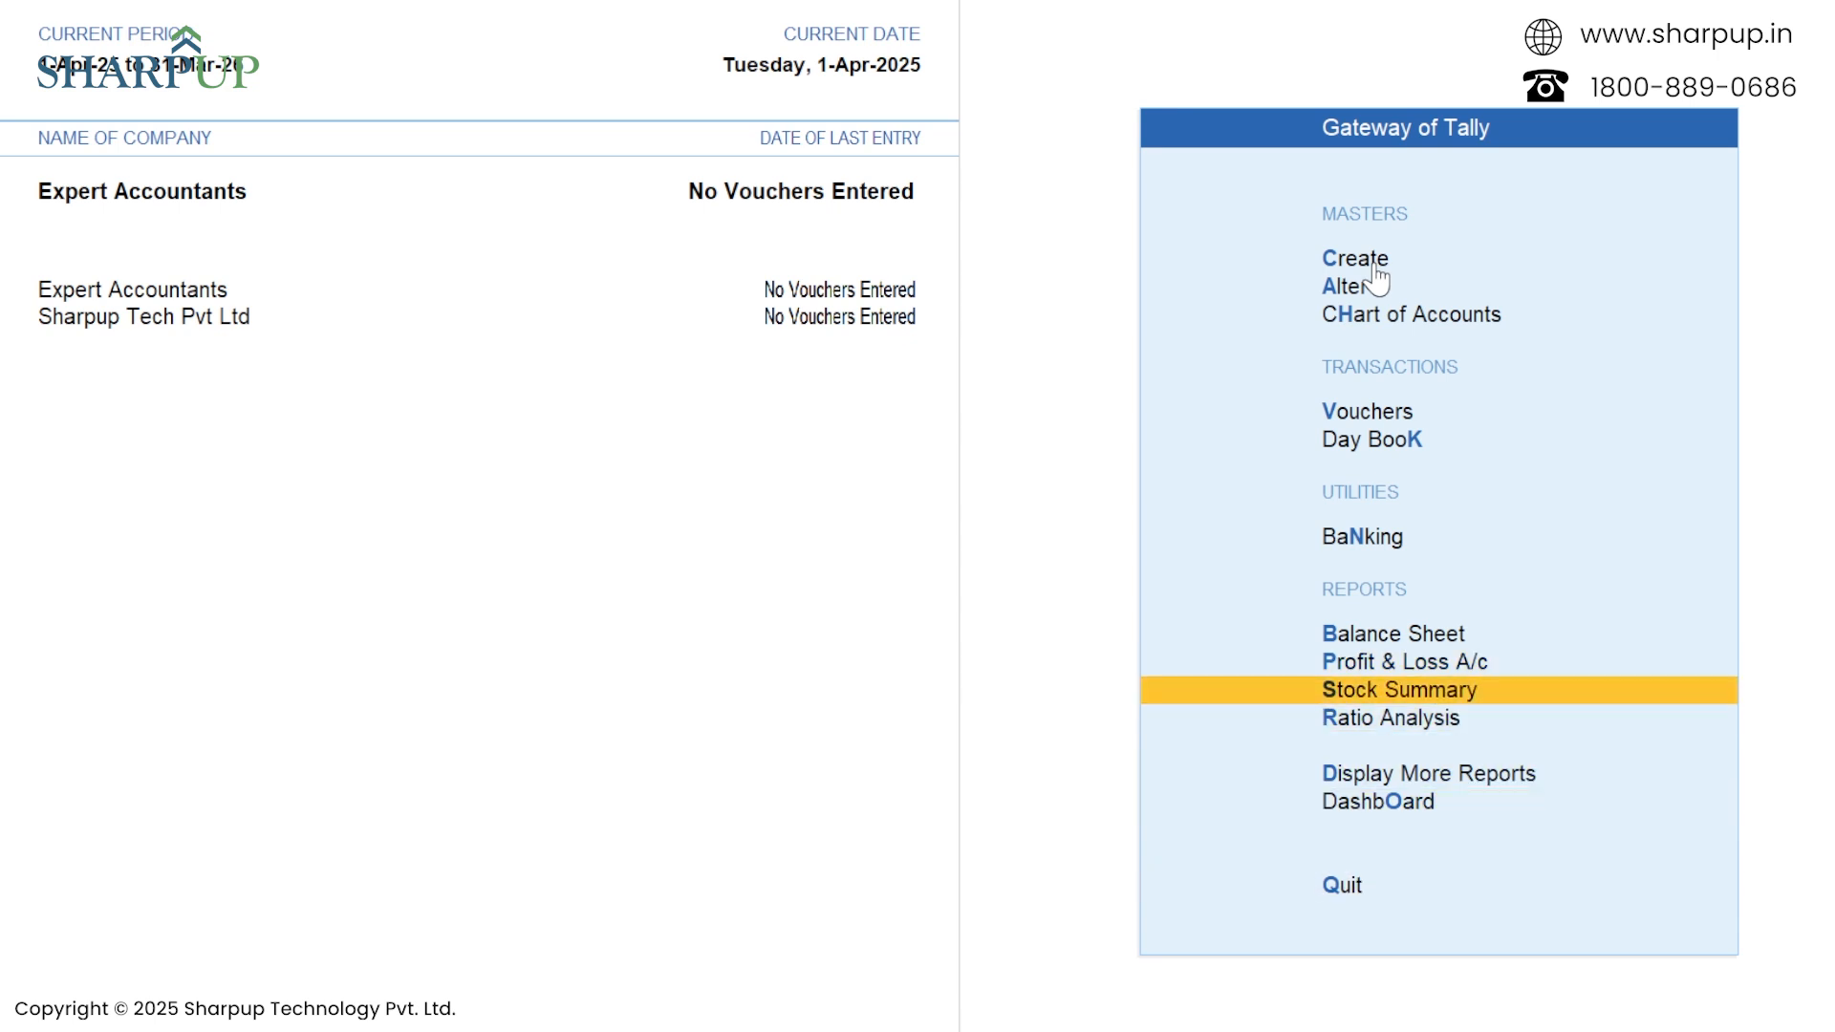
key(Up)
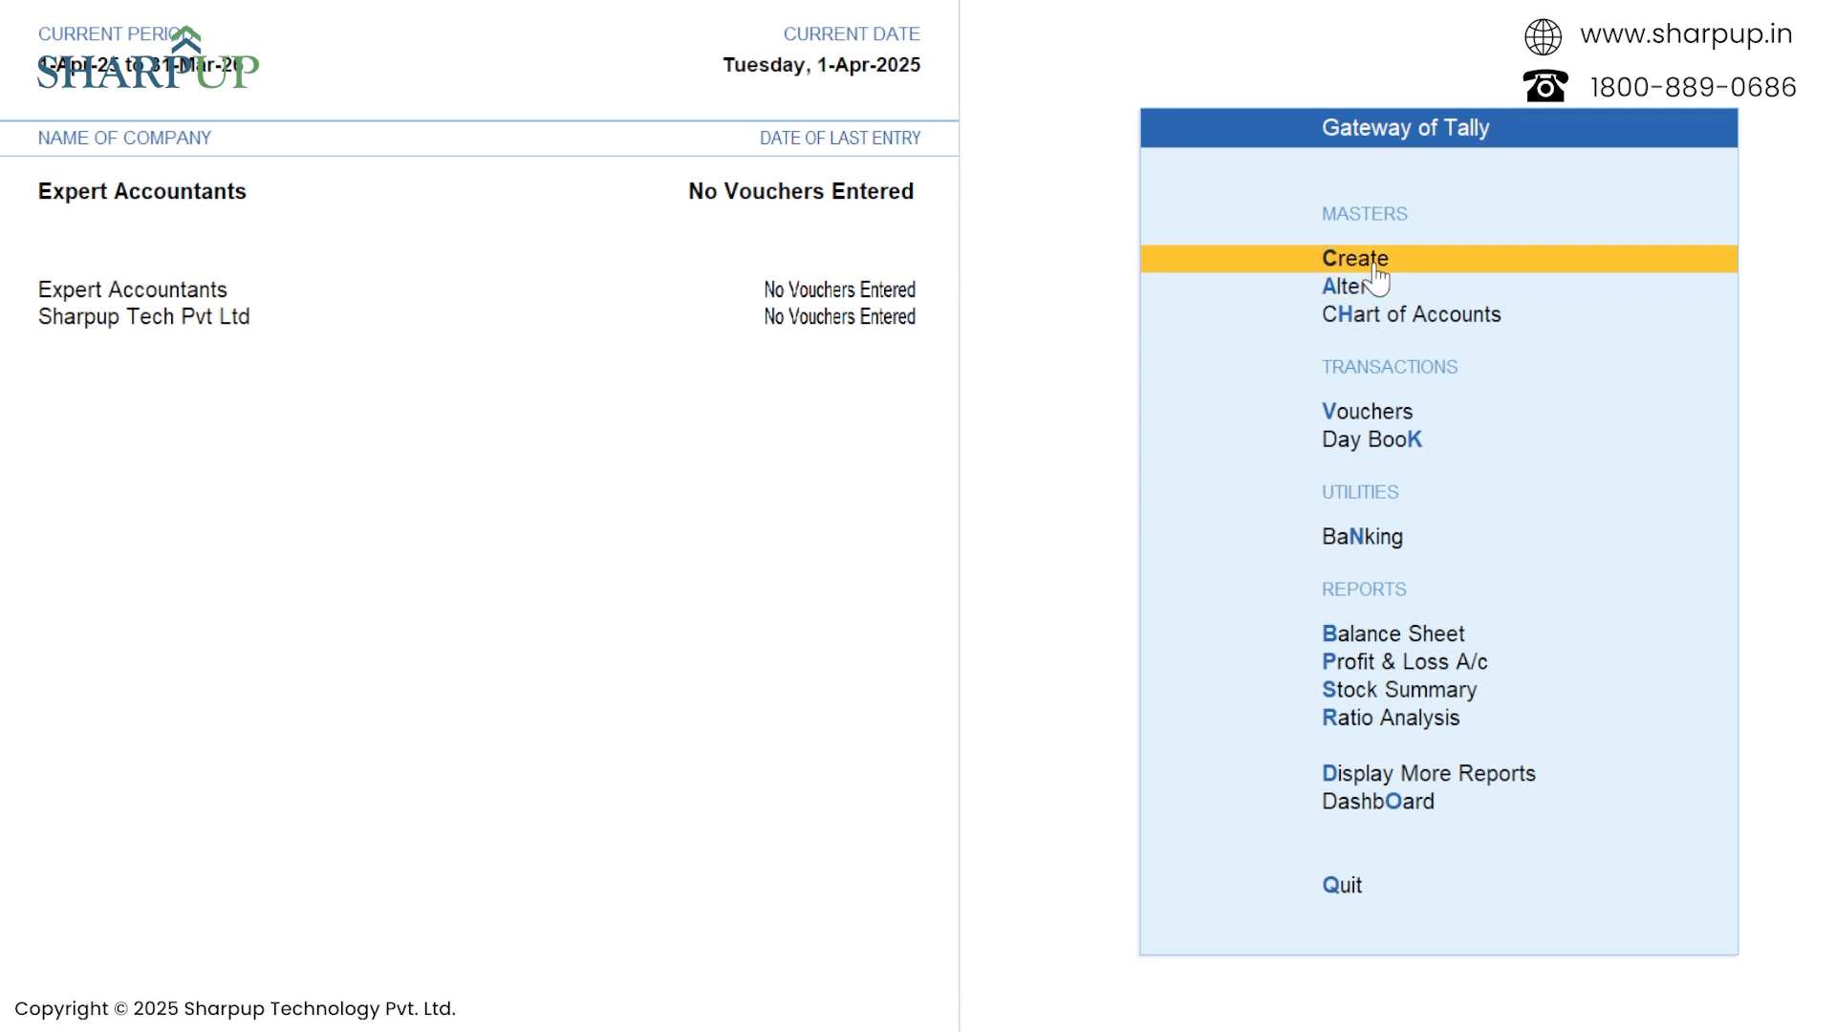
key(Down)
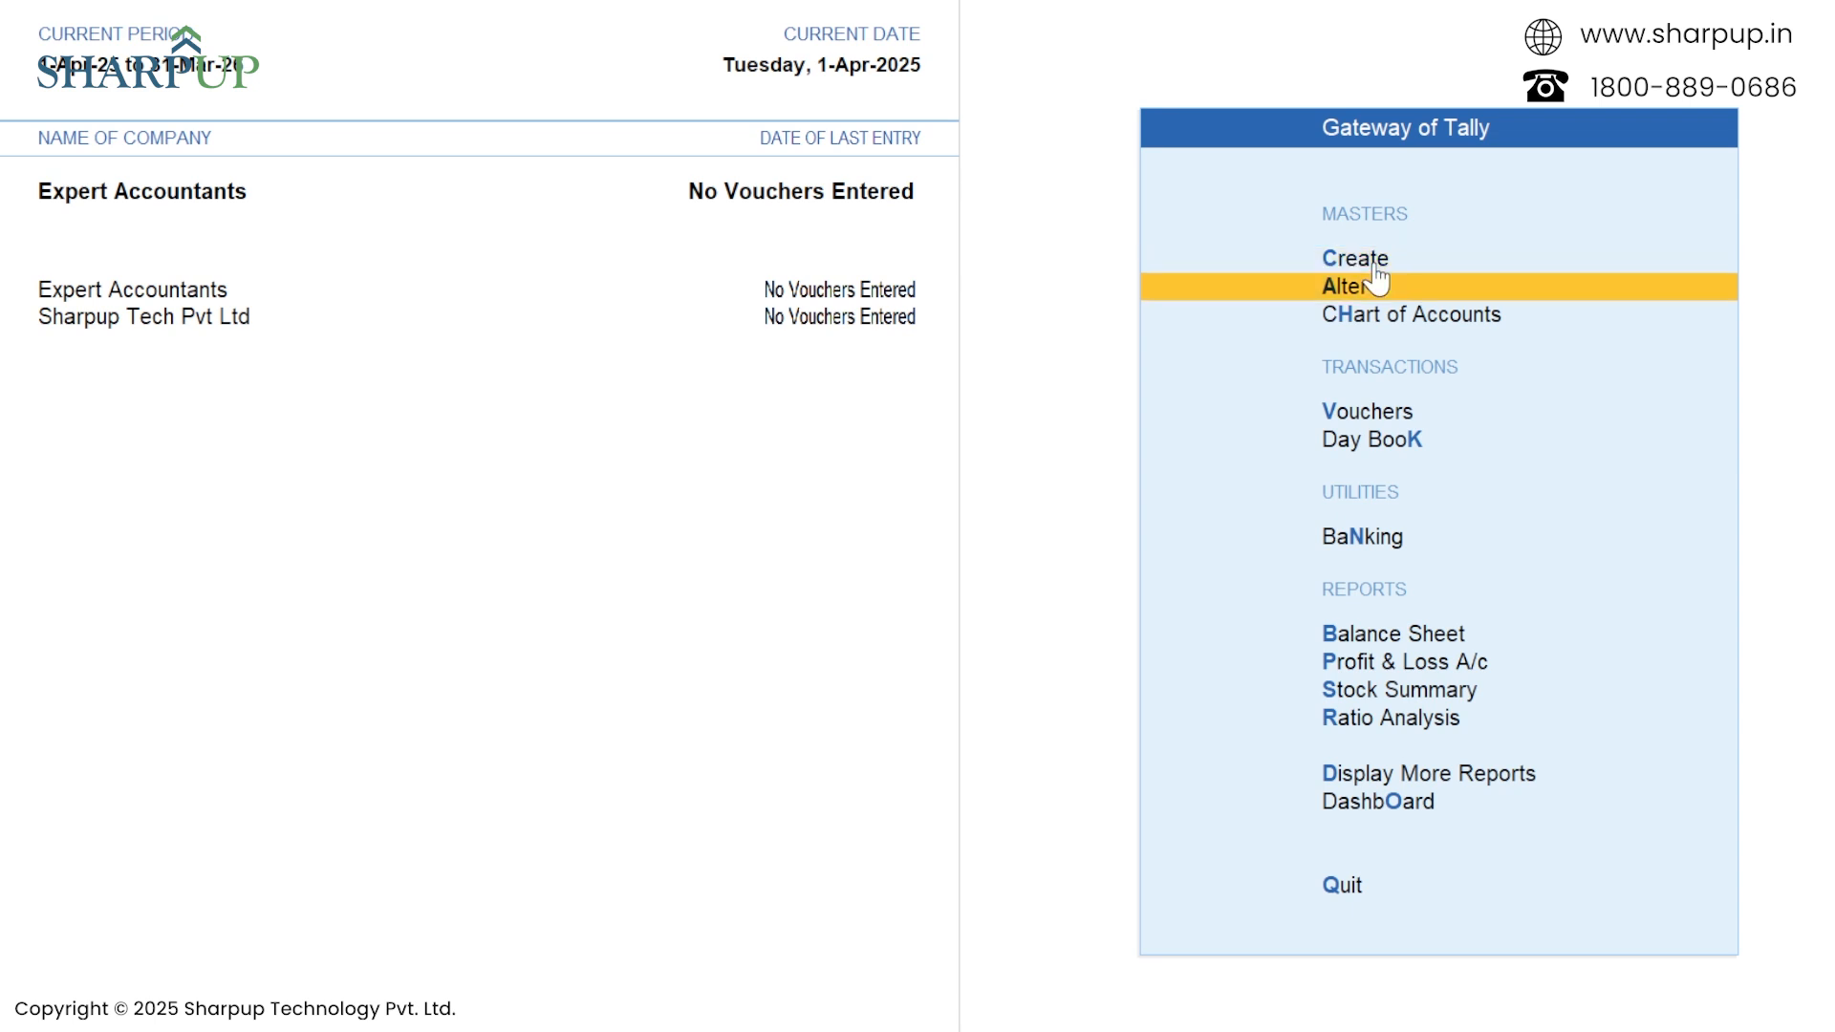
key(Down)
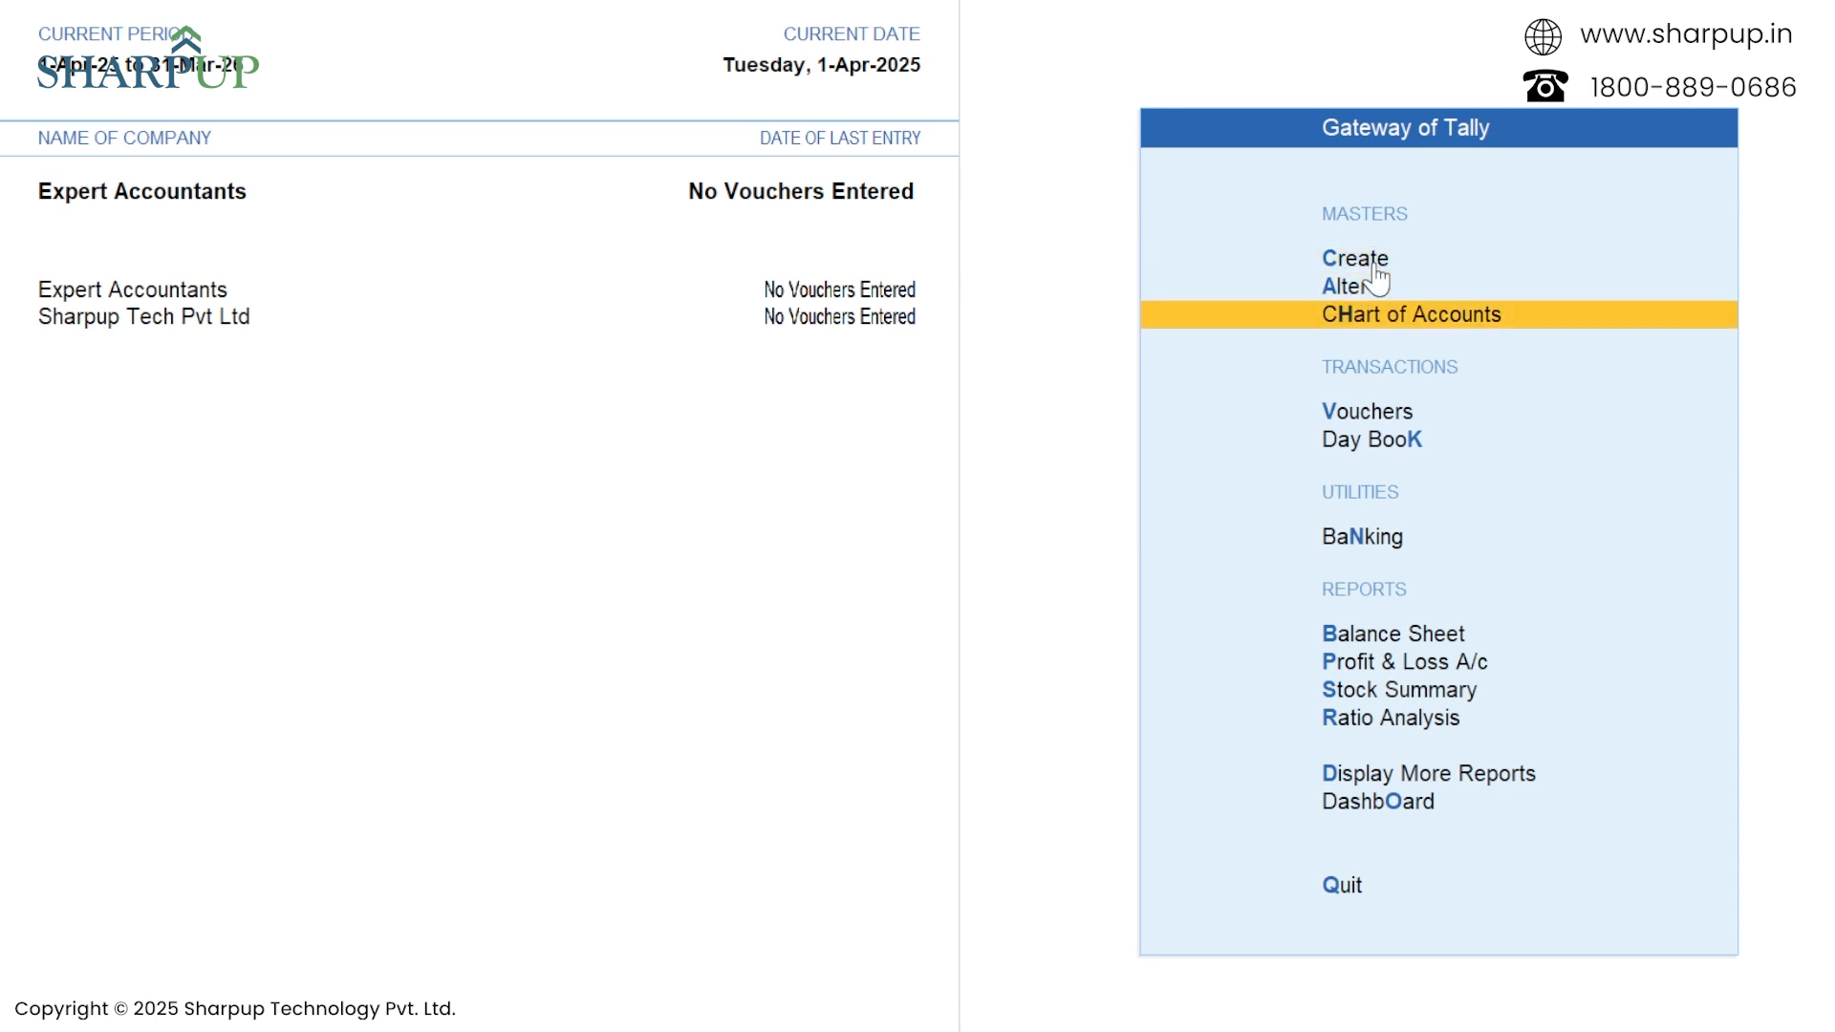
key(Down)
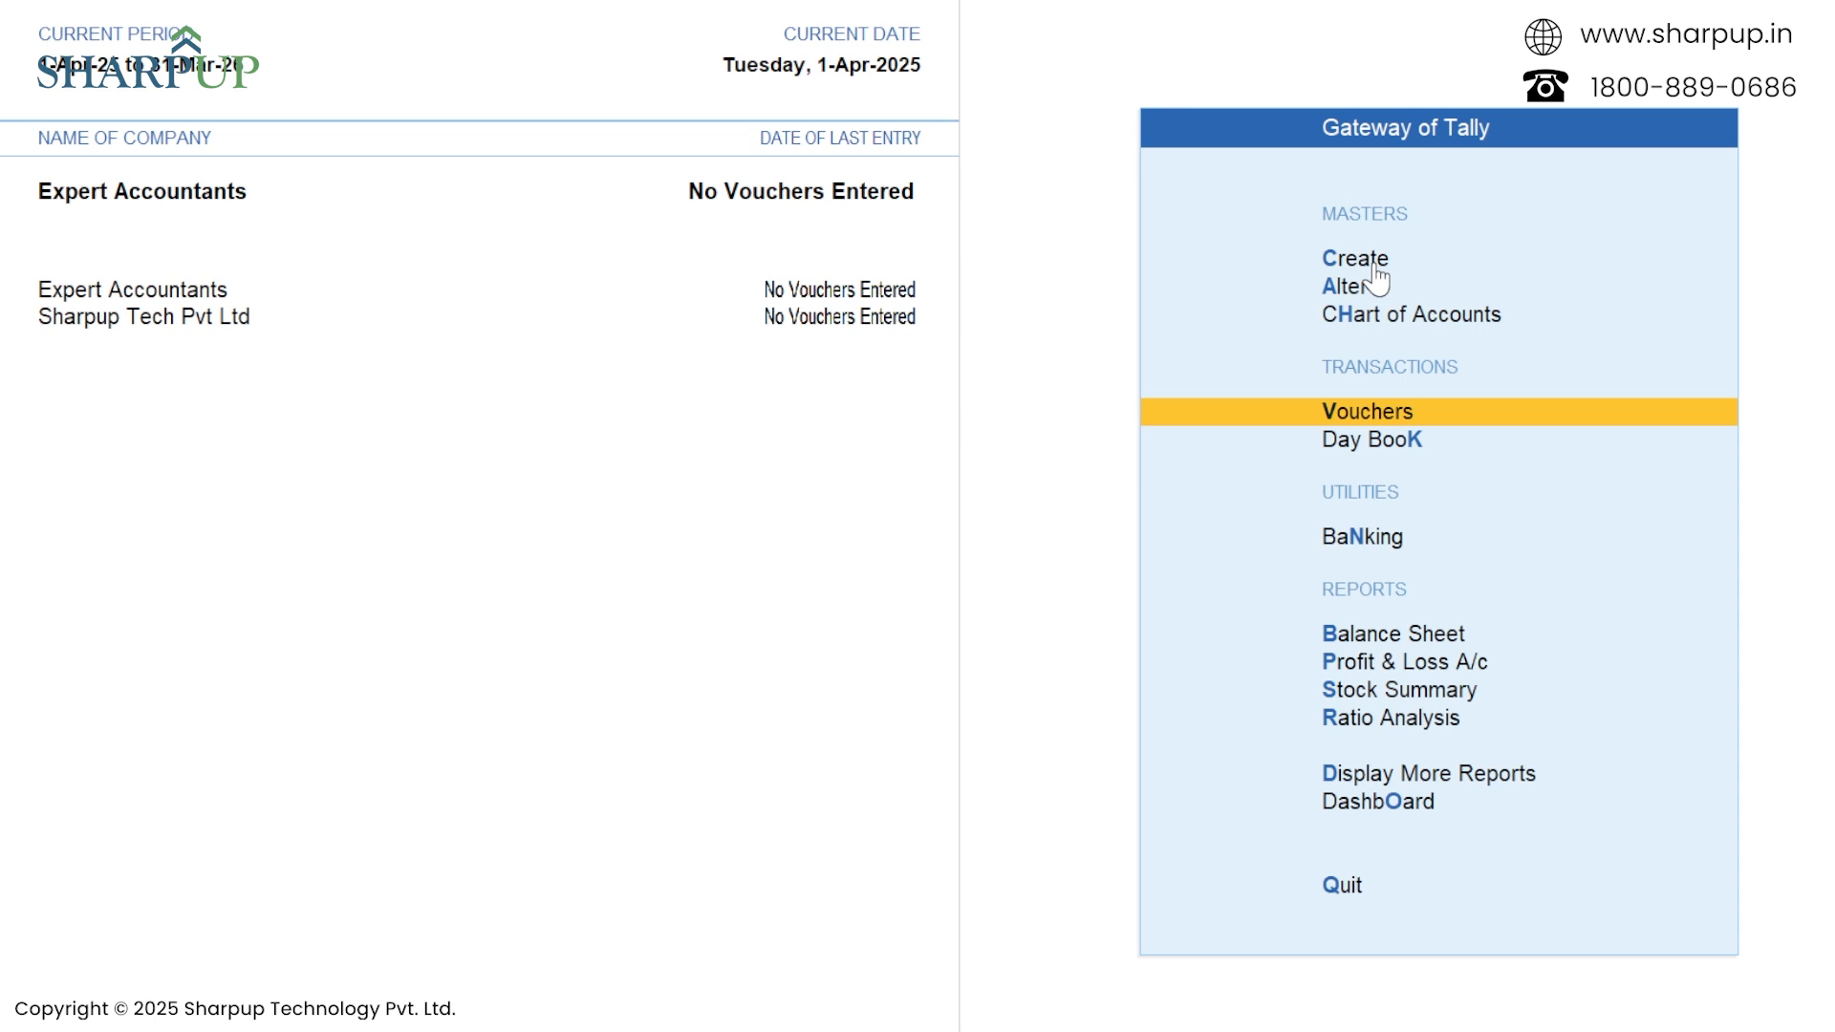
key(Up)
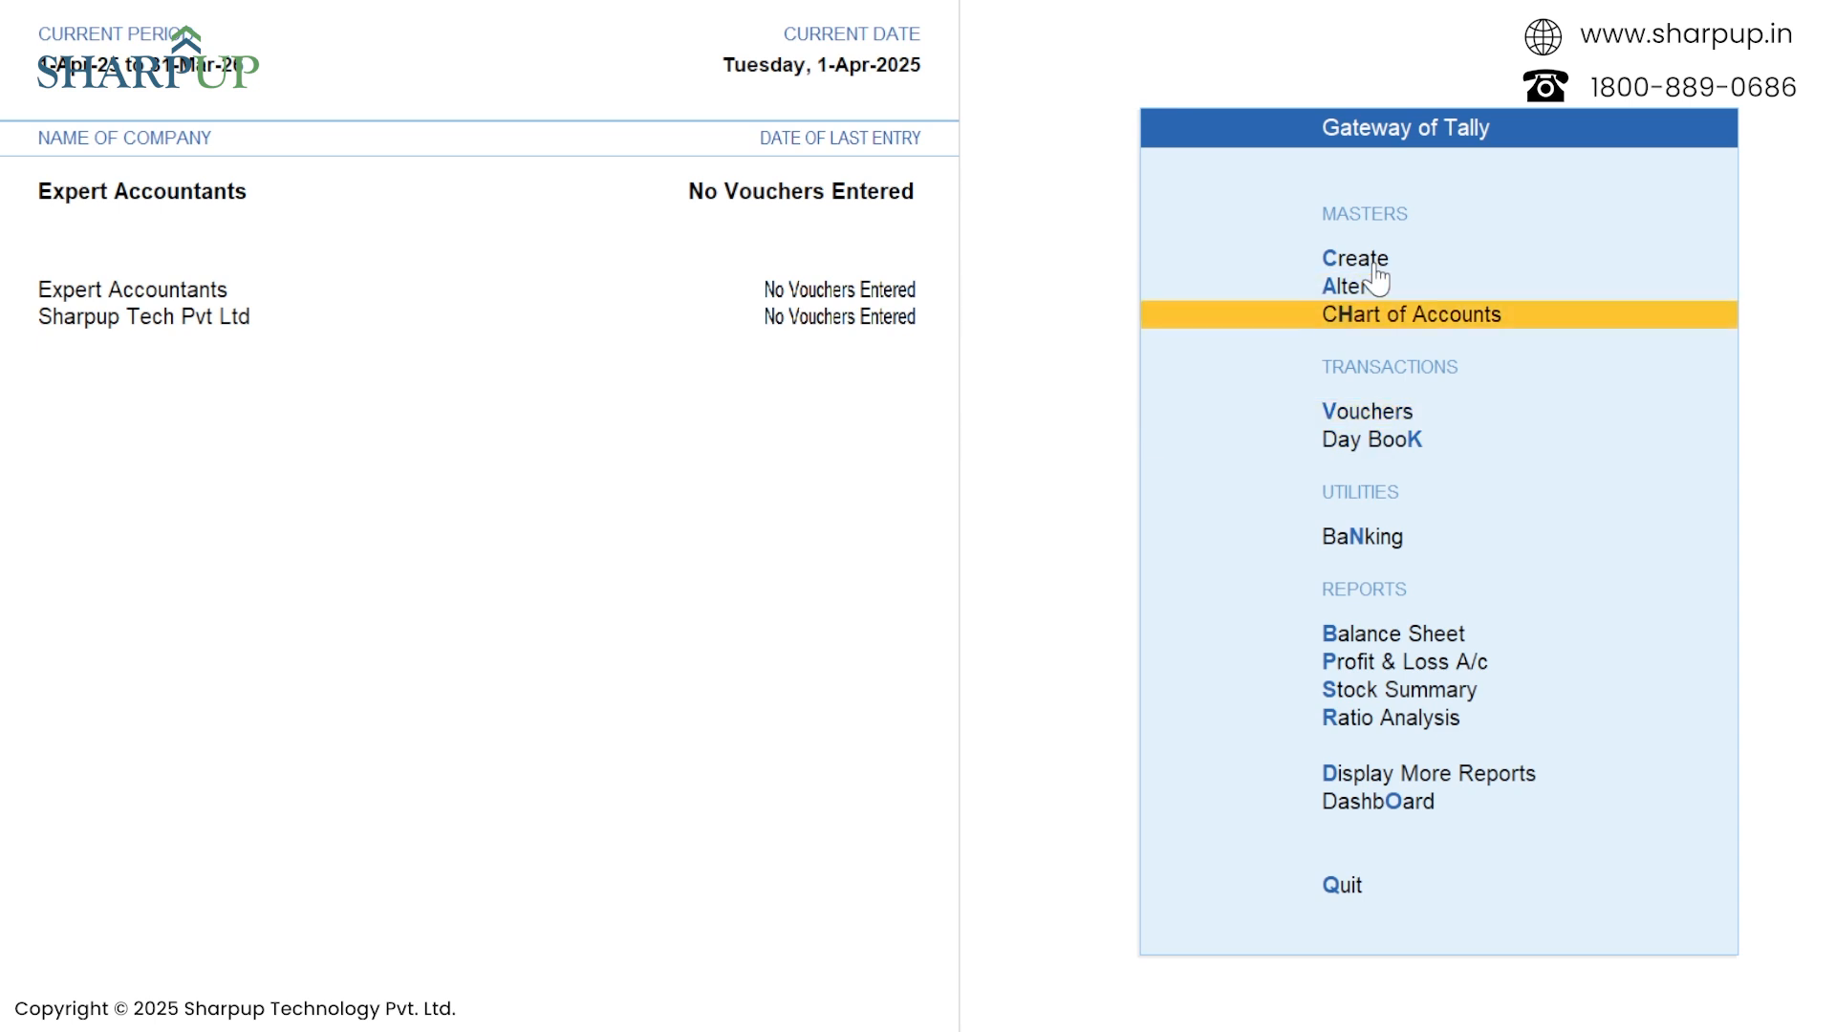
key(Down)
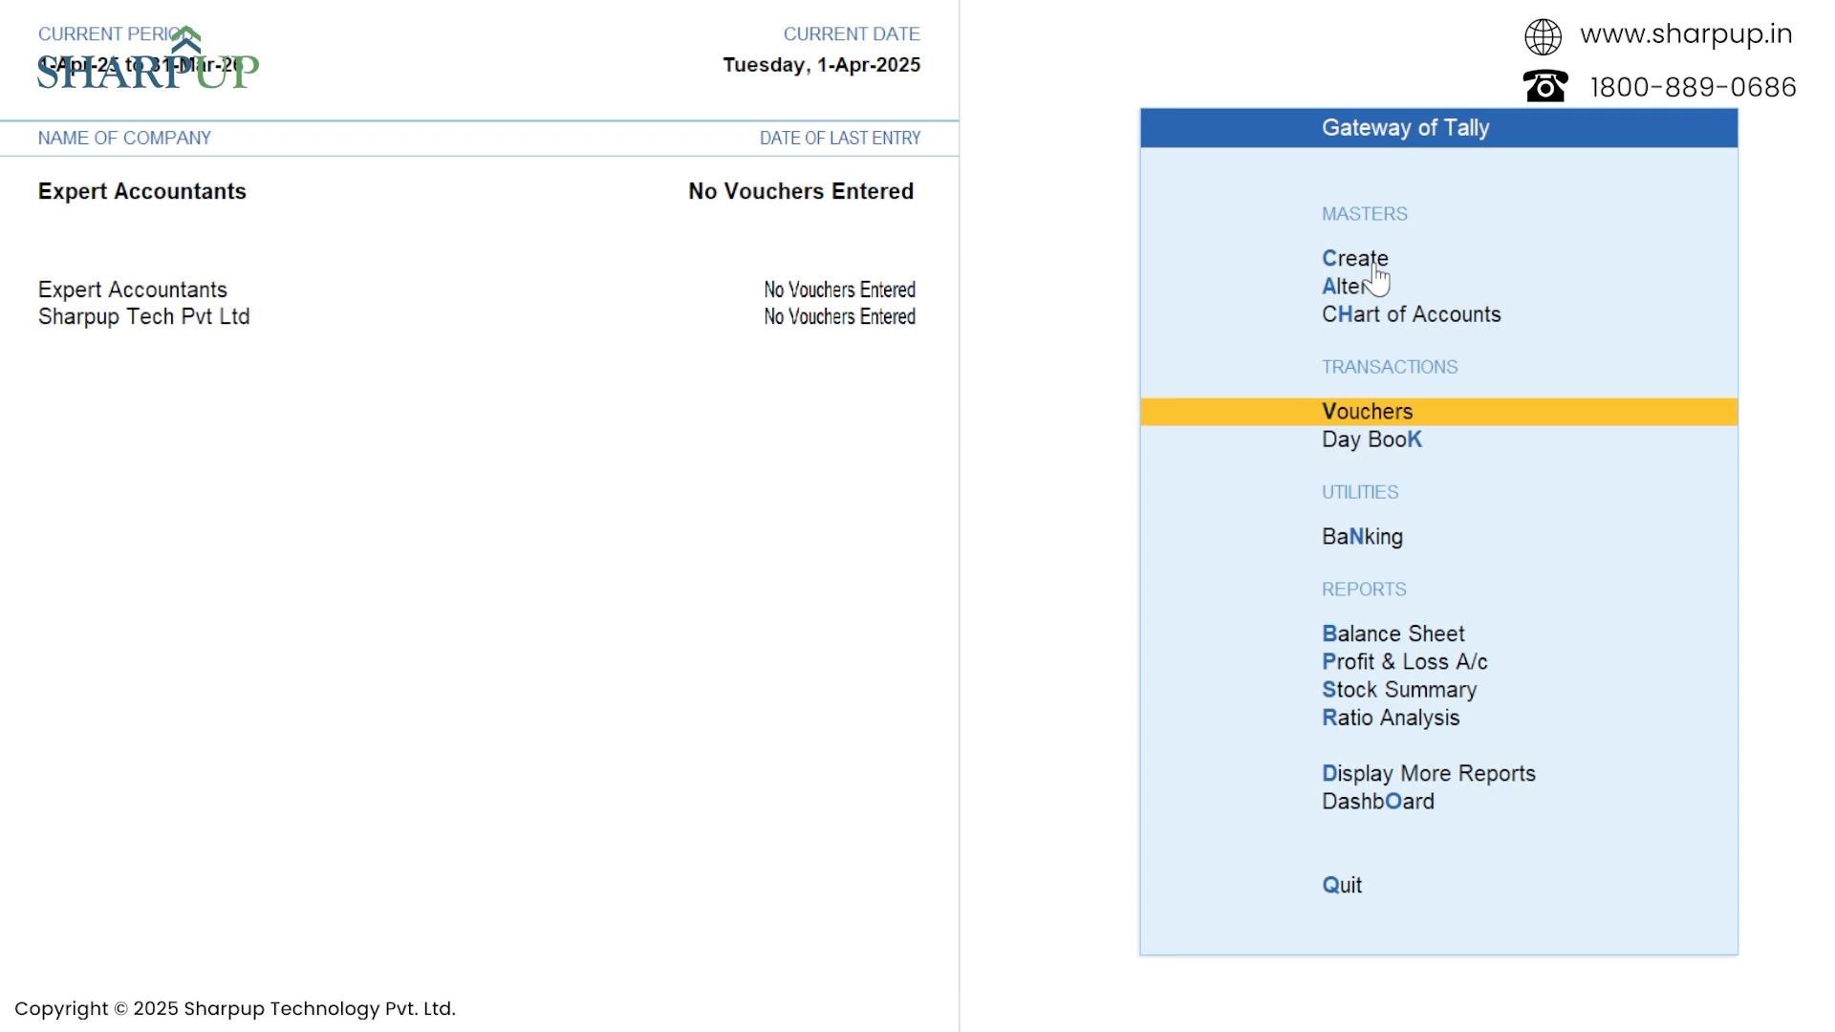
key(Down)
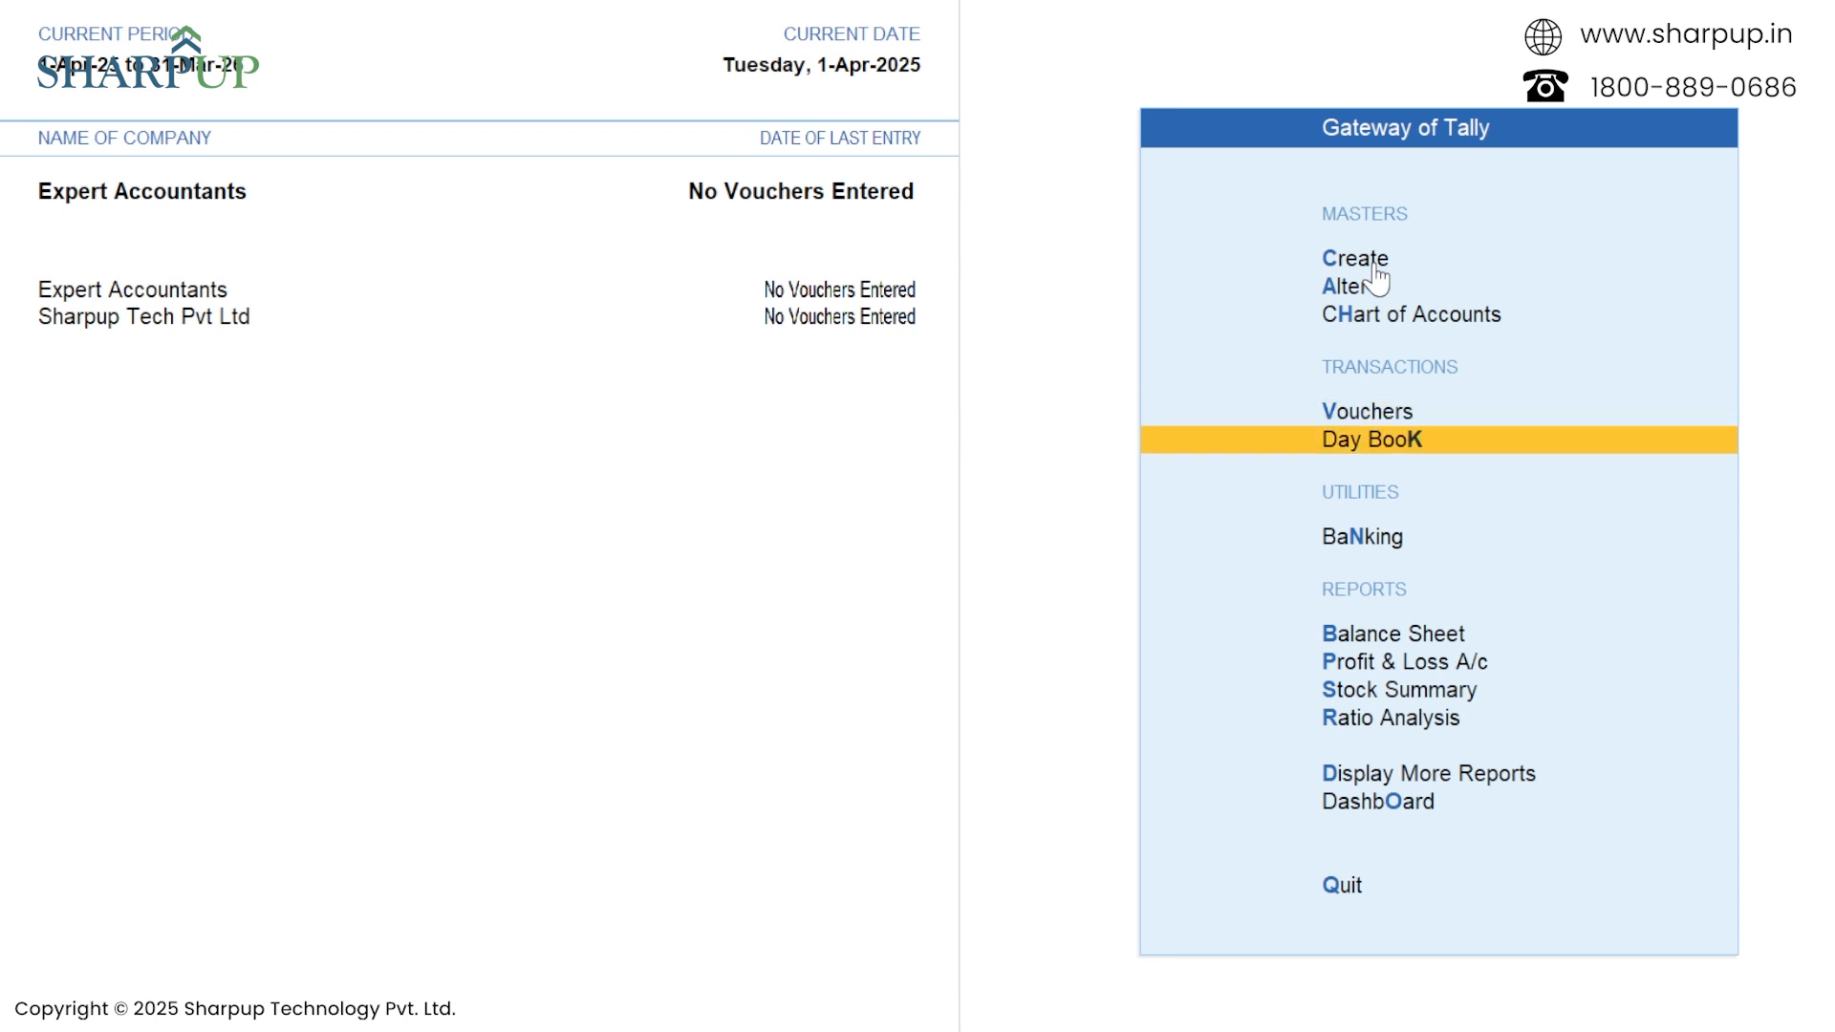
key(Up)
key(Up)
key(Up)
key(Up)
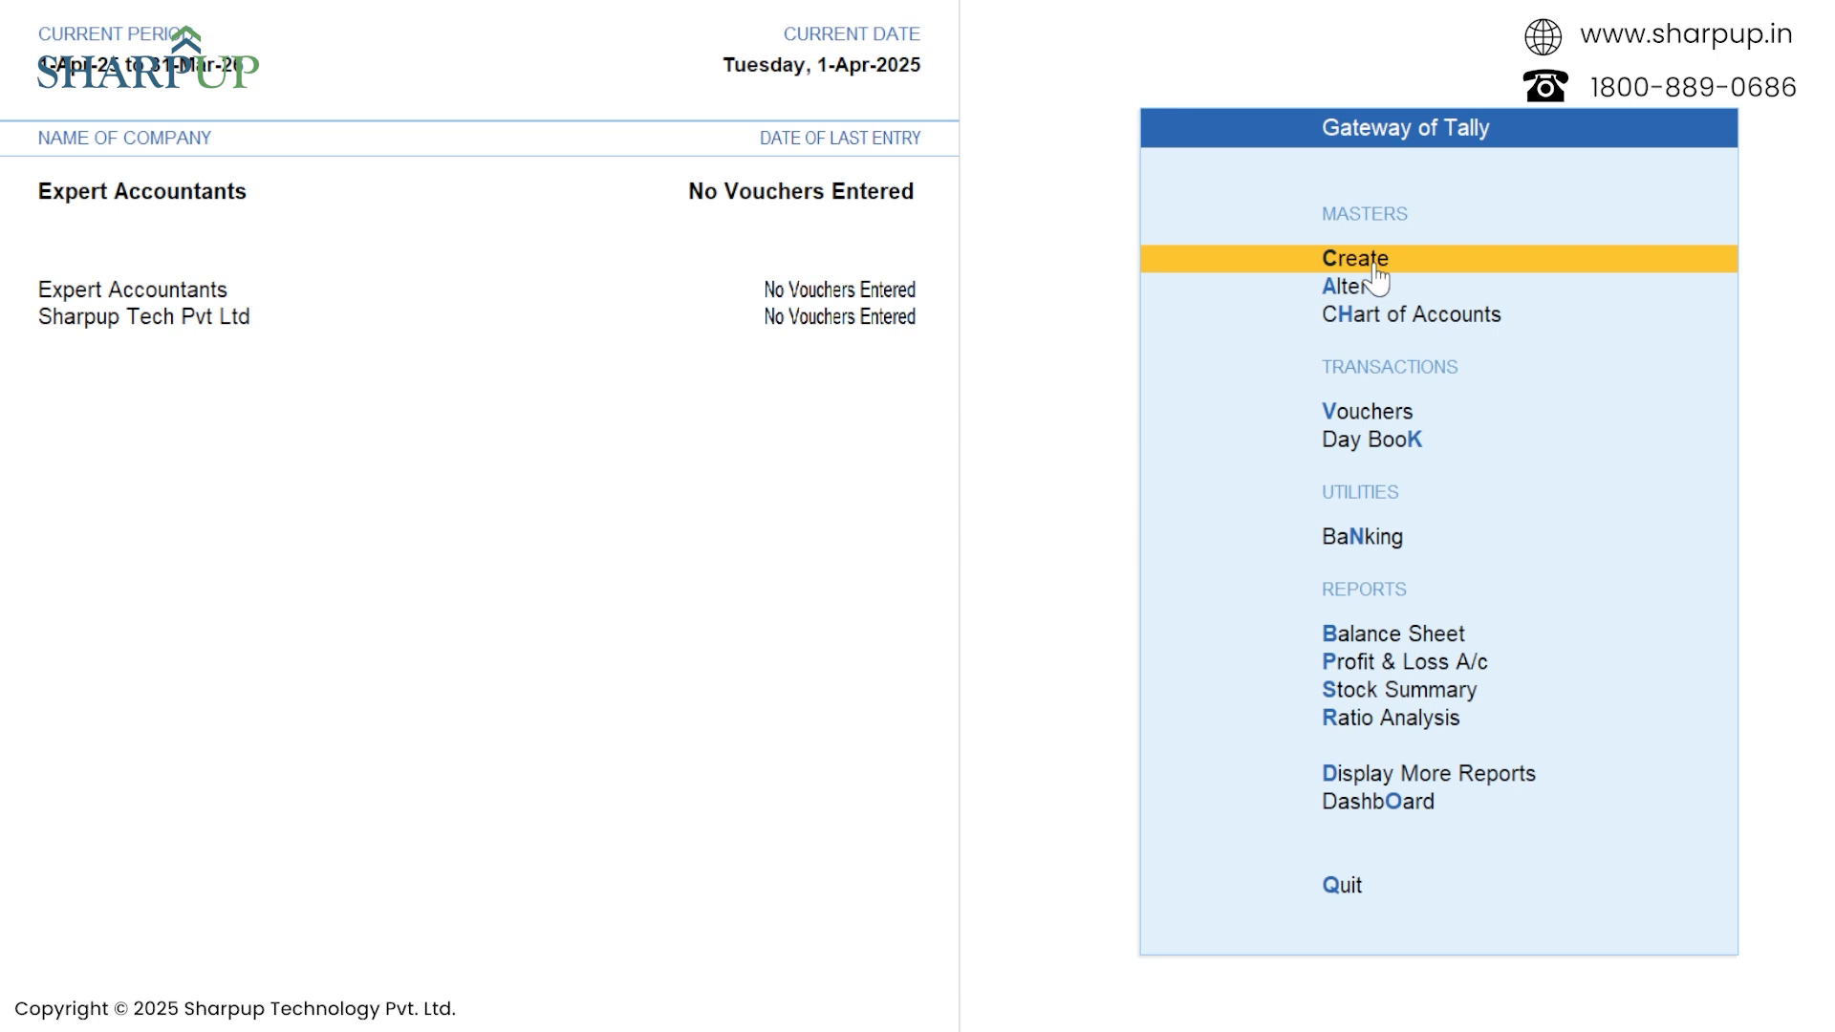
key(Down)
key(Down)
key(Down)
key(Down)
key(Down)
key(Down)
key(Down)
key(Down)
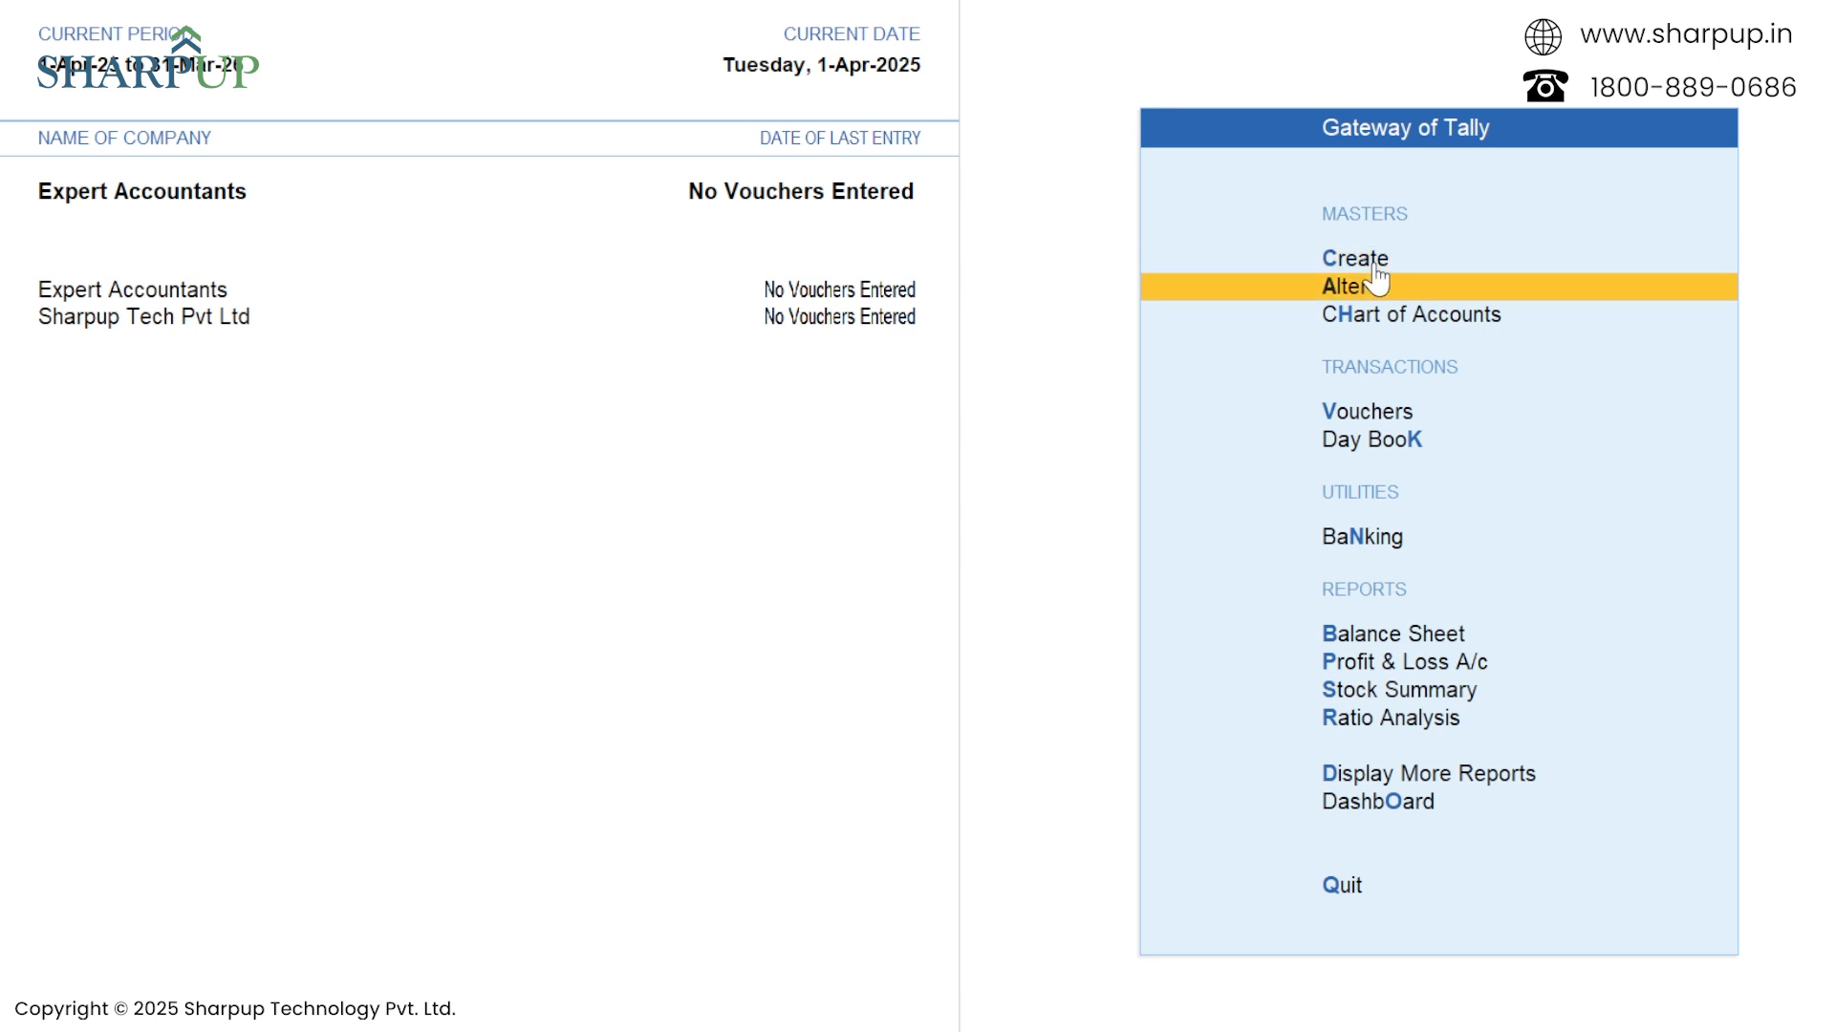
key(Down)
key(Down)
key(Down)
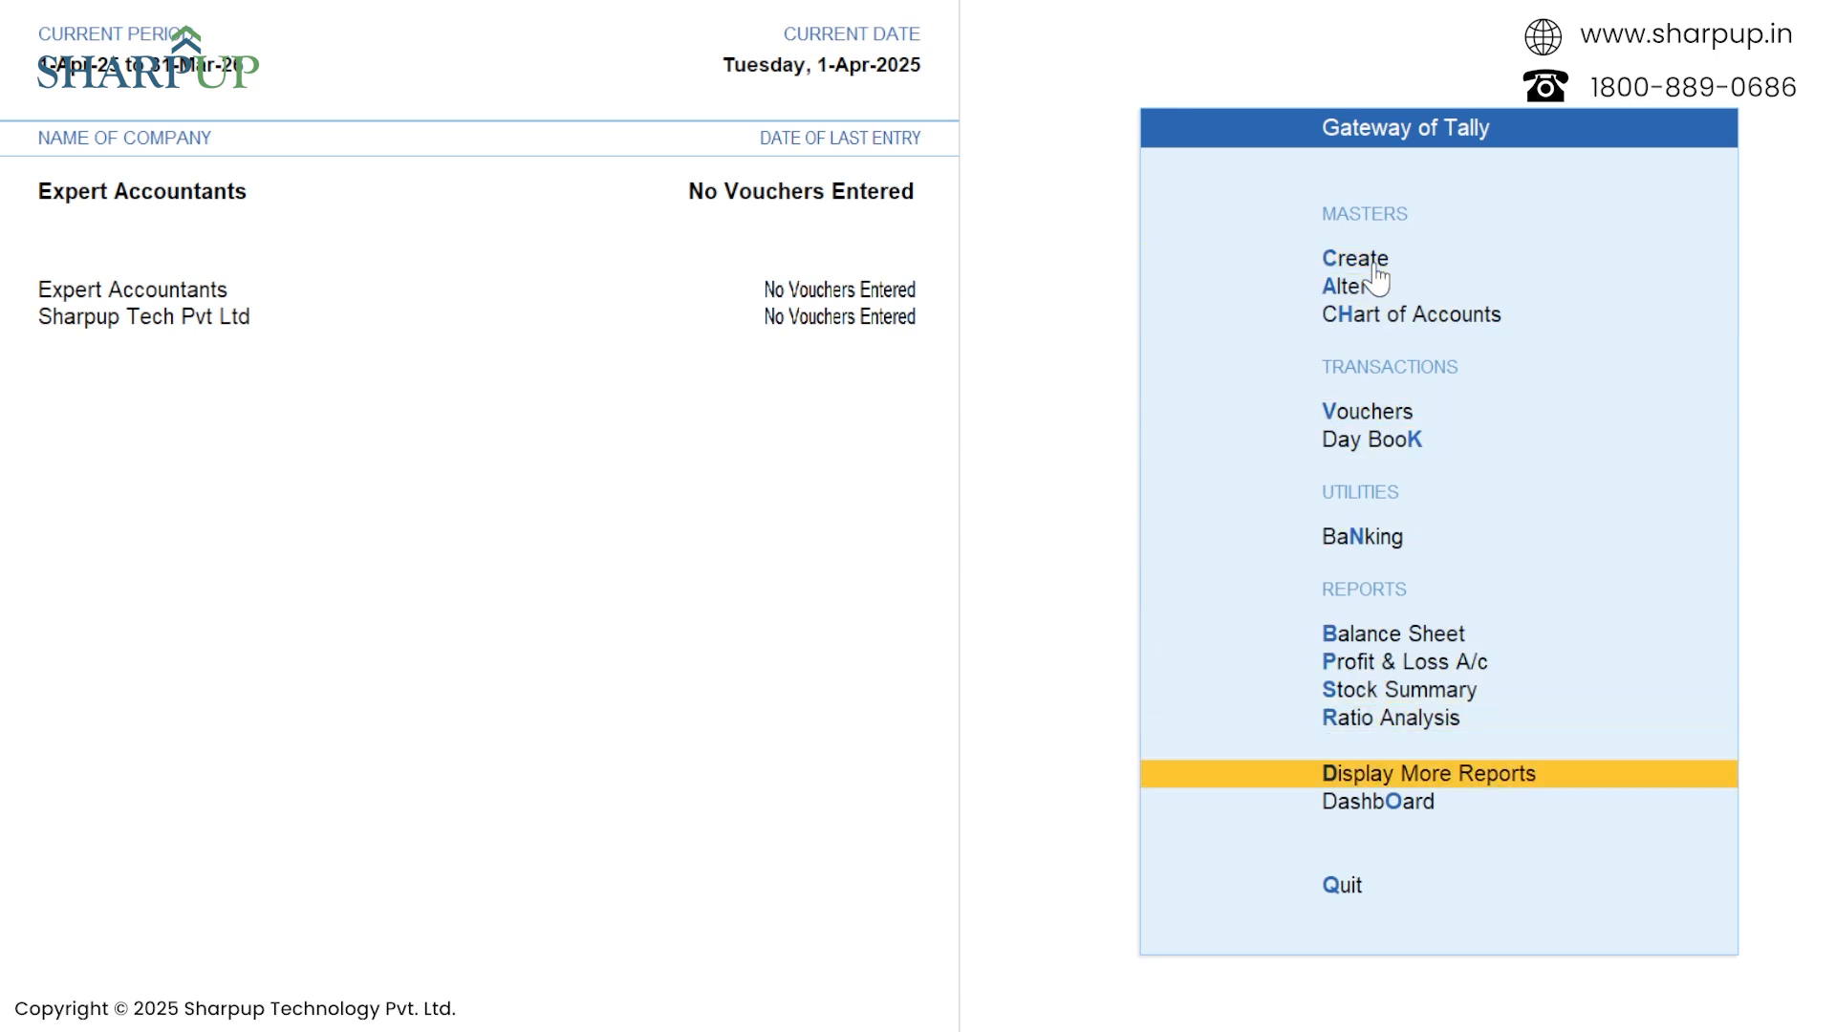
key(Up)
key(Up)
key(Up)
key(Up)
key(Up)
key(Up)
key(Up)
key(Up)
key(Up)
key(Up)
key(Up)
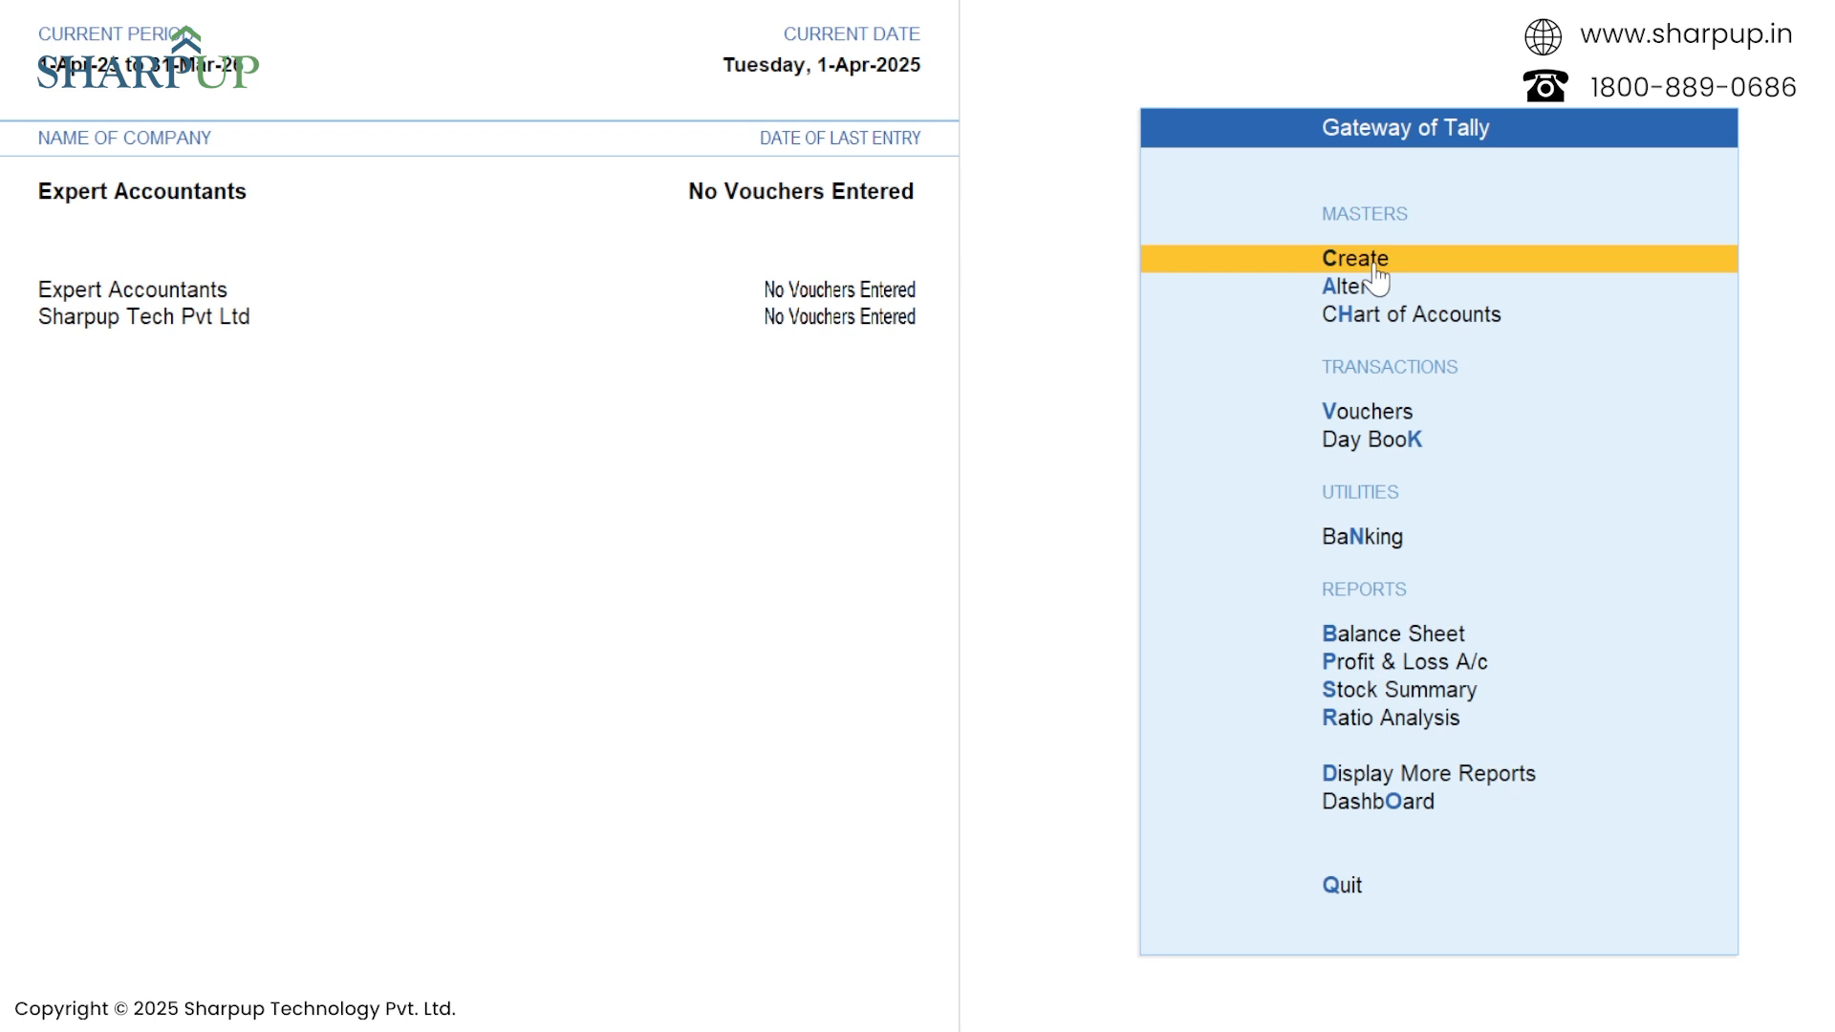
Look over the list of masters available for creation, and return to the Gateway of Tally.
click(1377, 273)
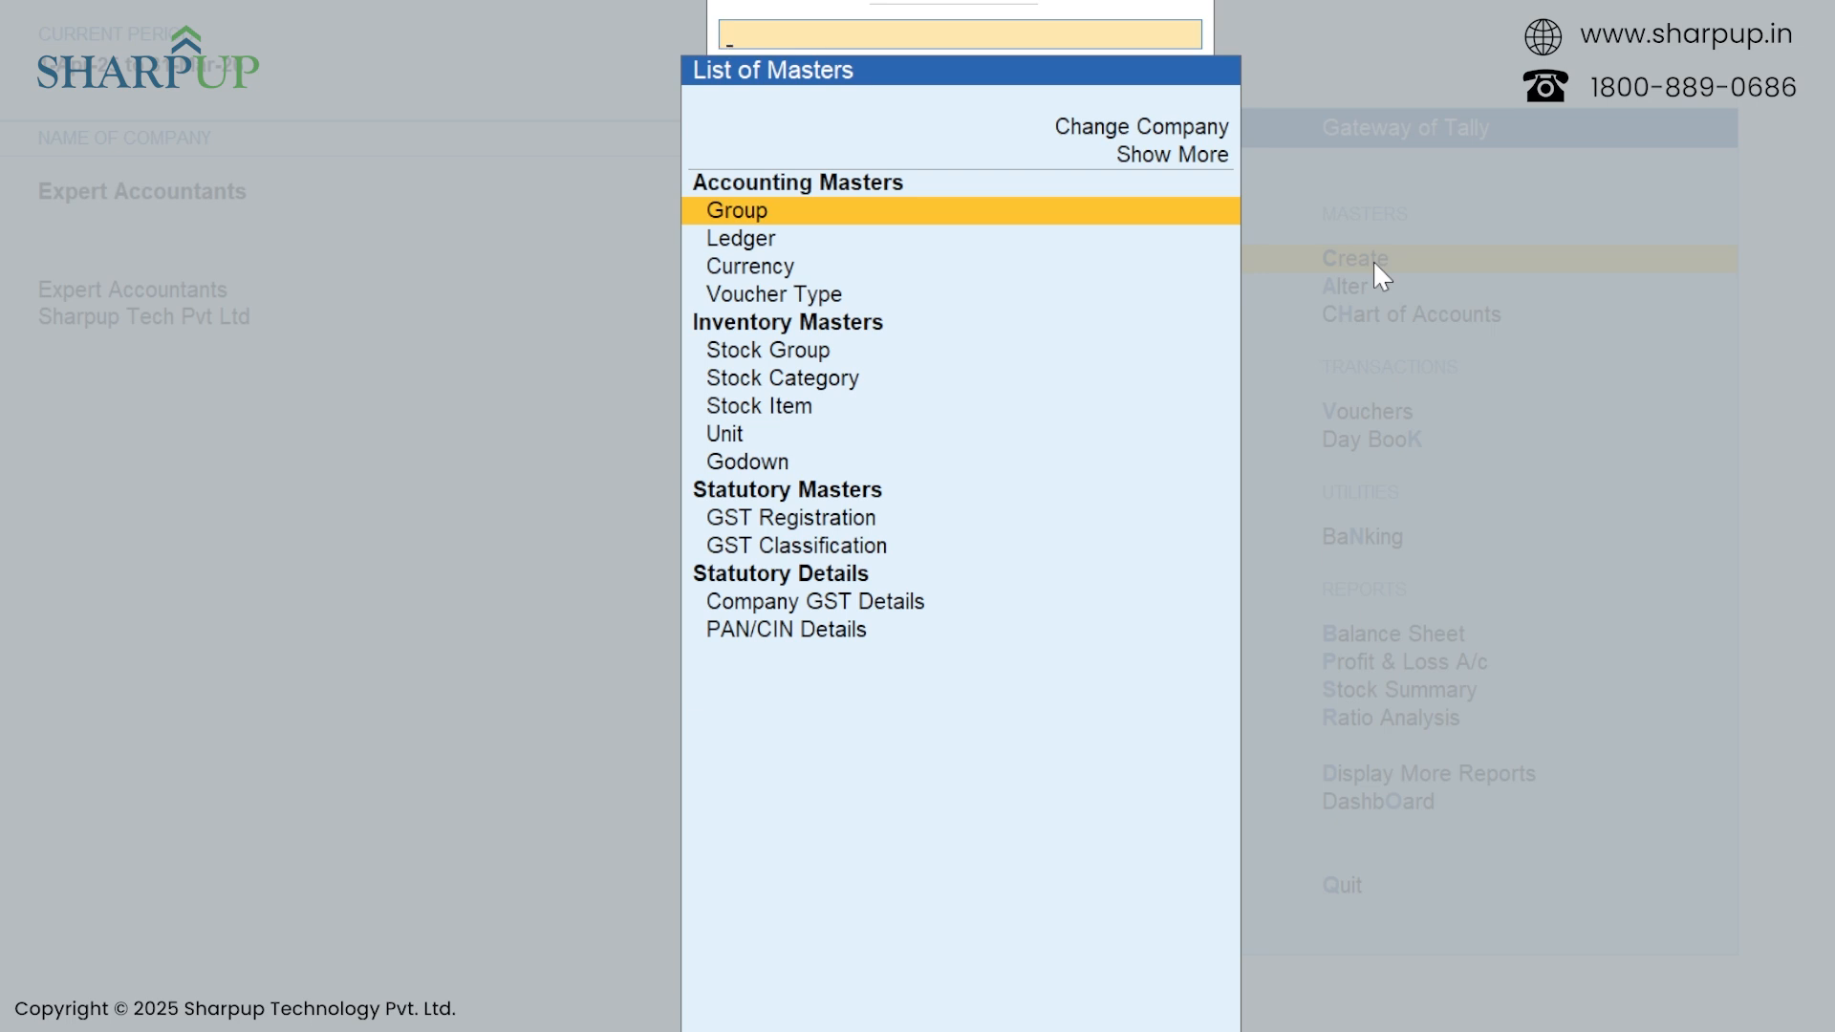
key(Escape)
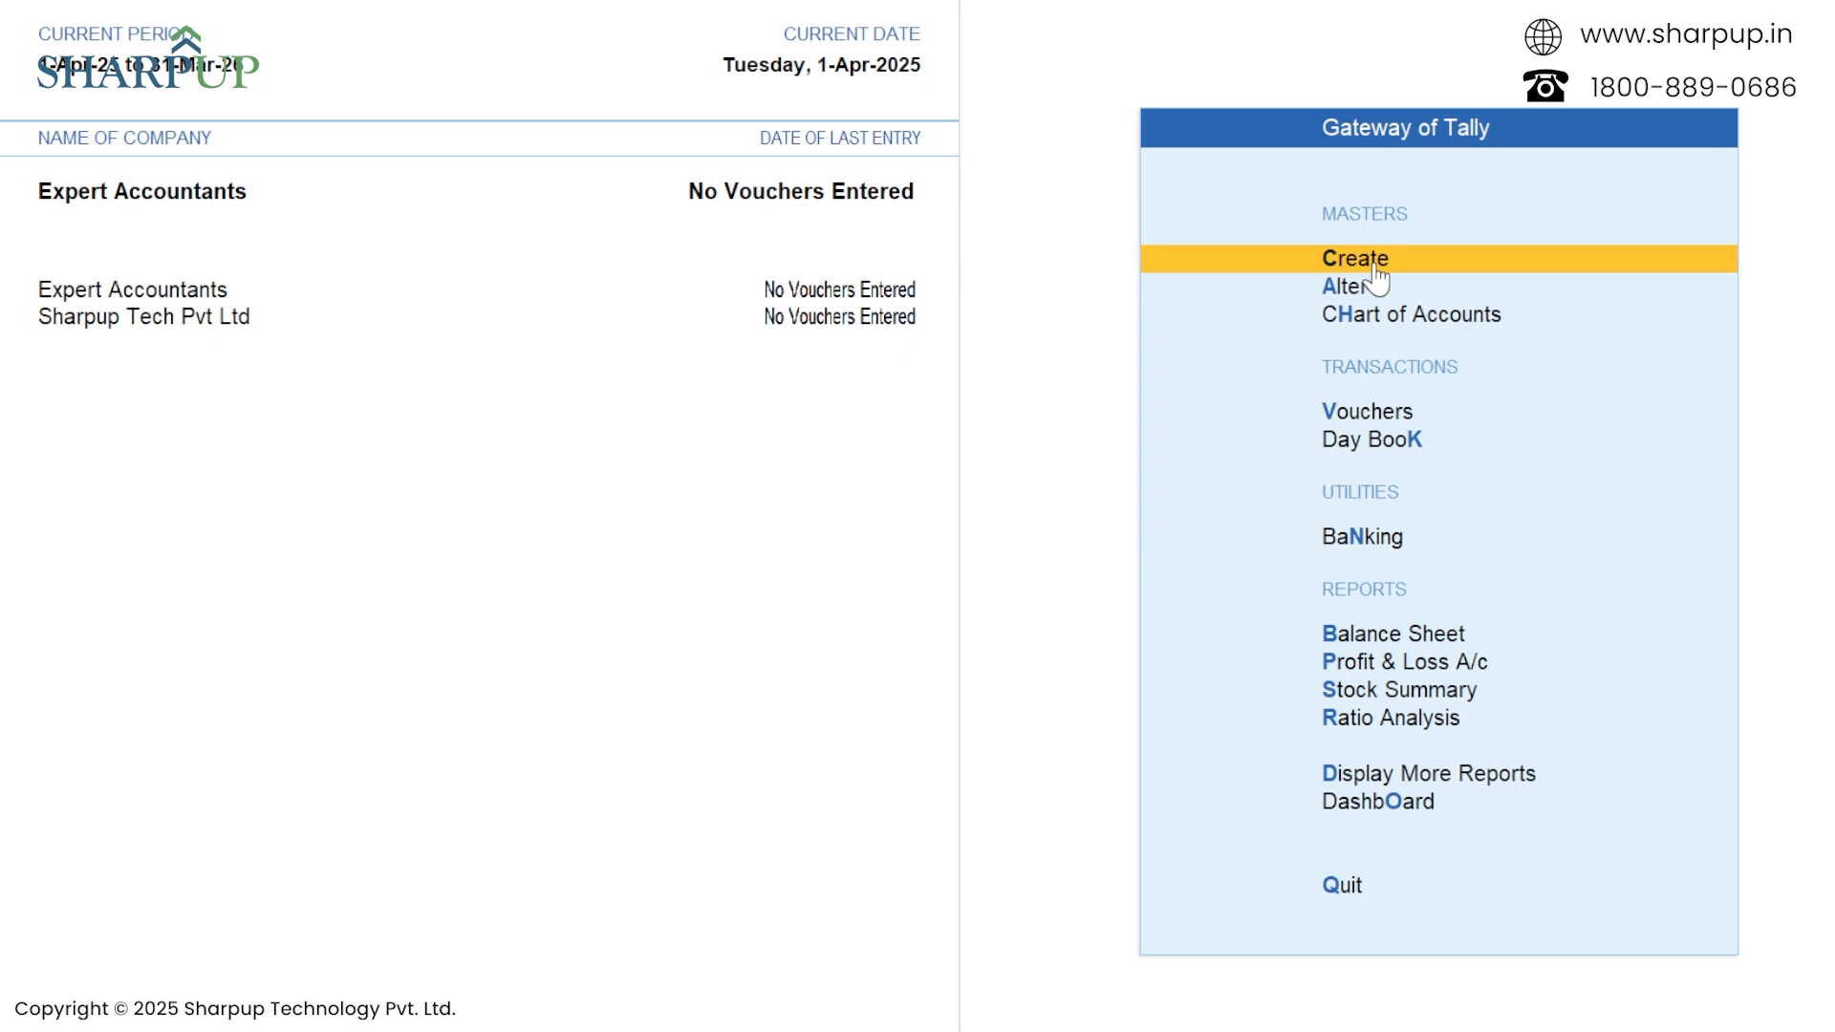
key(Down)
key(Down)
key(Down)
key(Down)
key(Down)
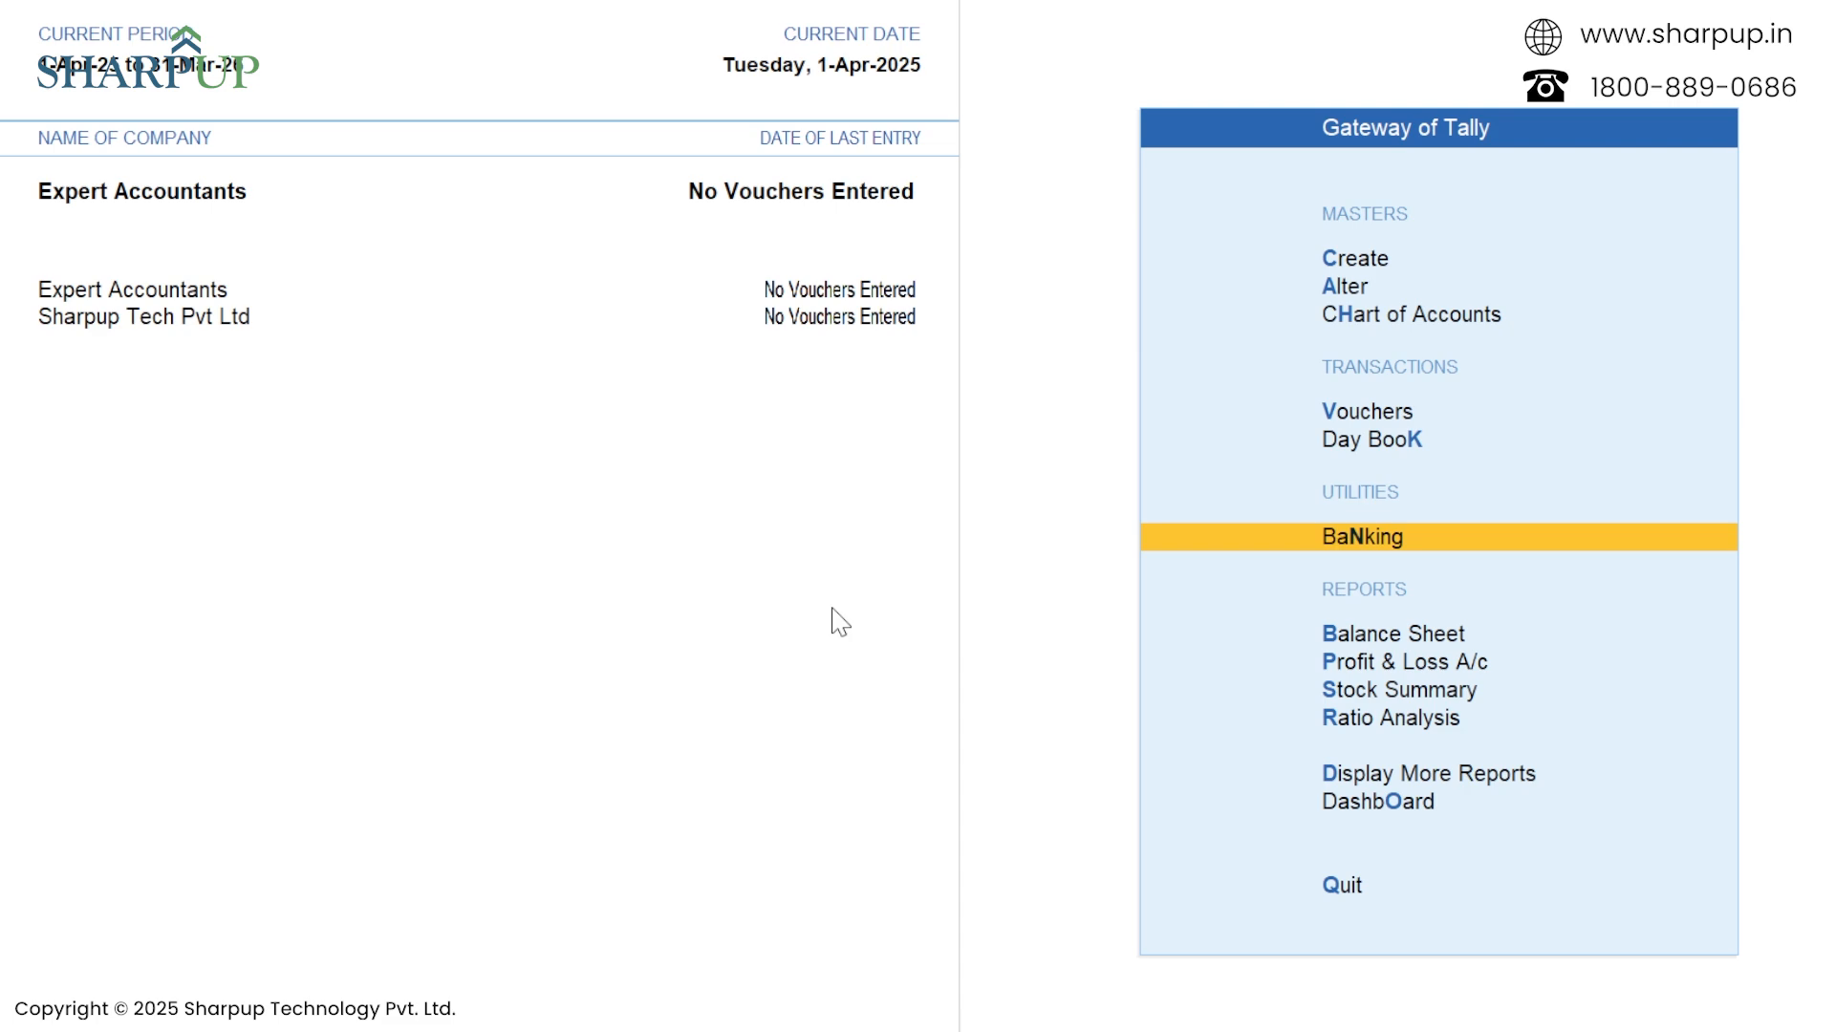
key(c)
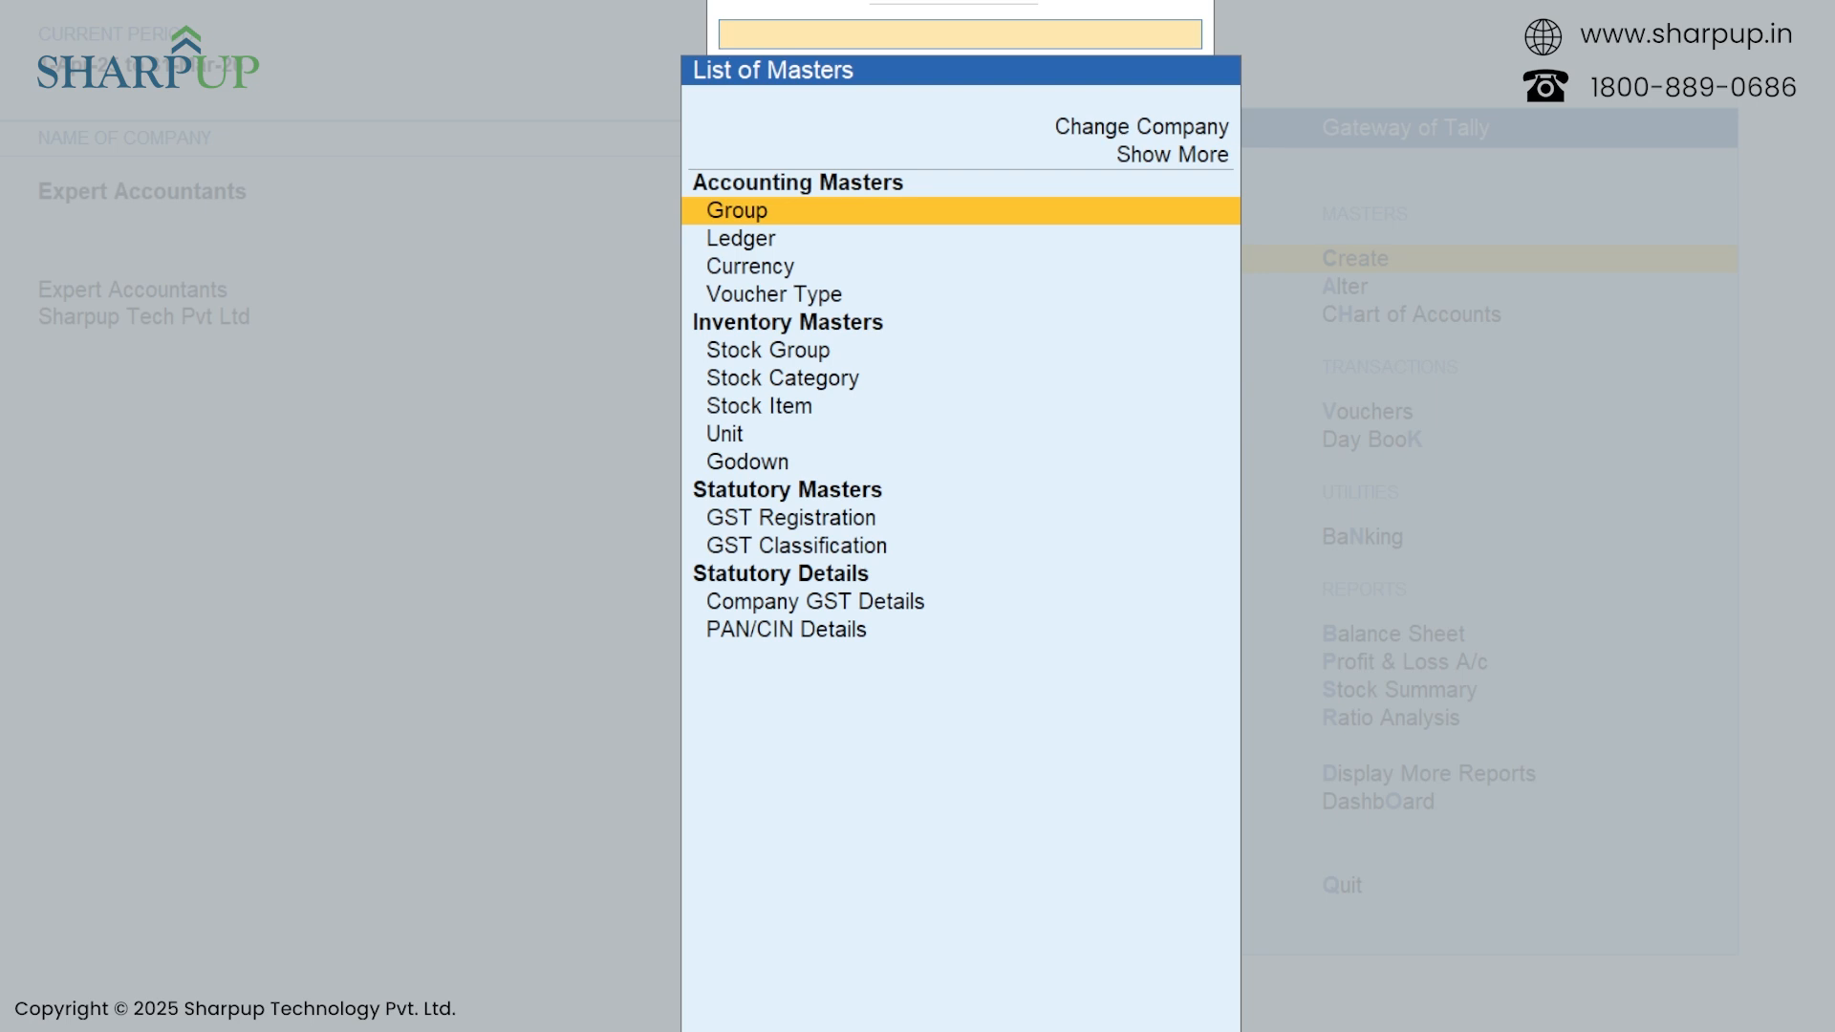
key(Down)
key(Down)
key(Down)
key(Down)
key(Down)
key(Down)
key(Down)
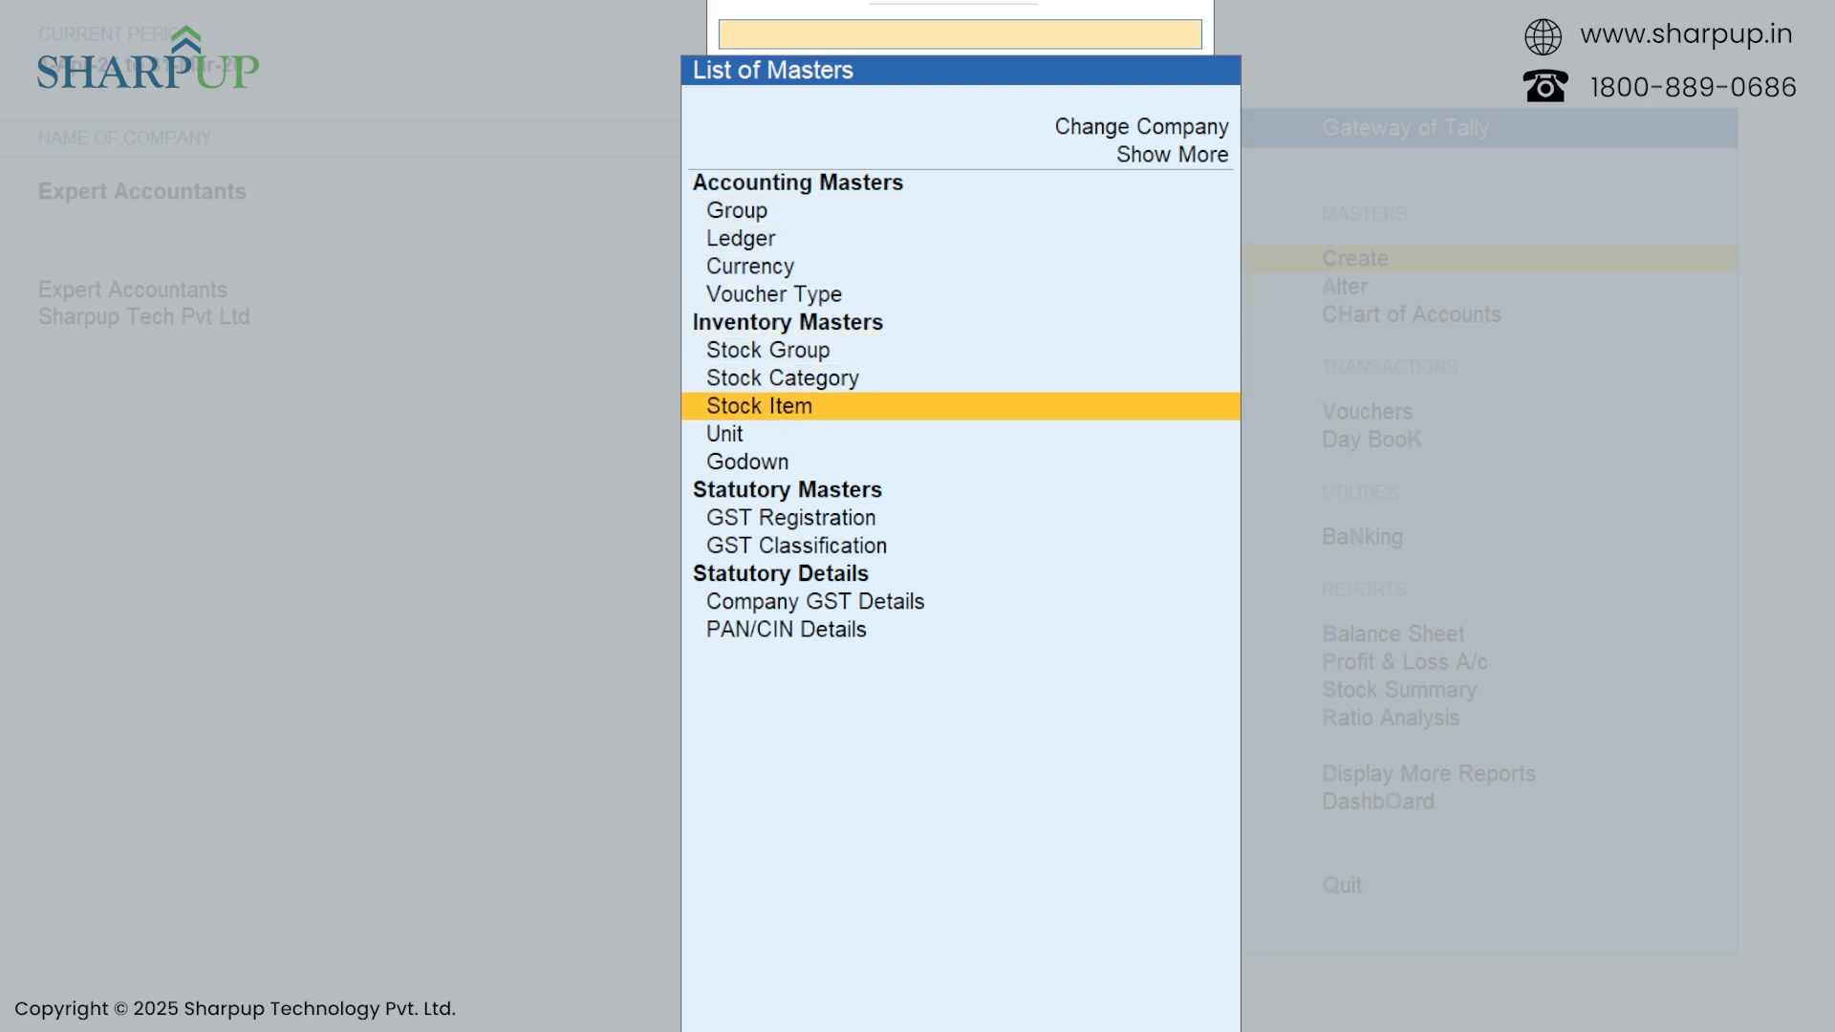
key(Down)
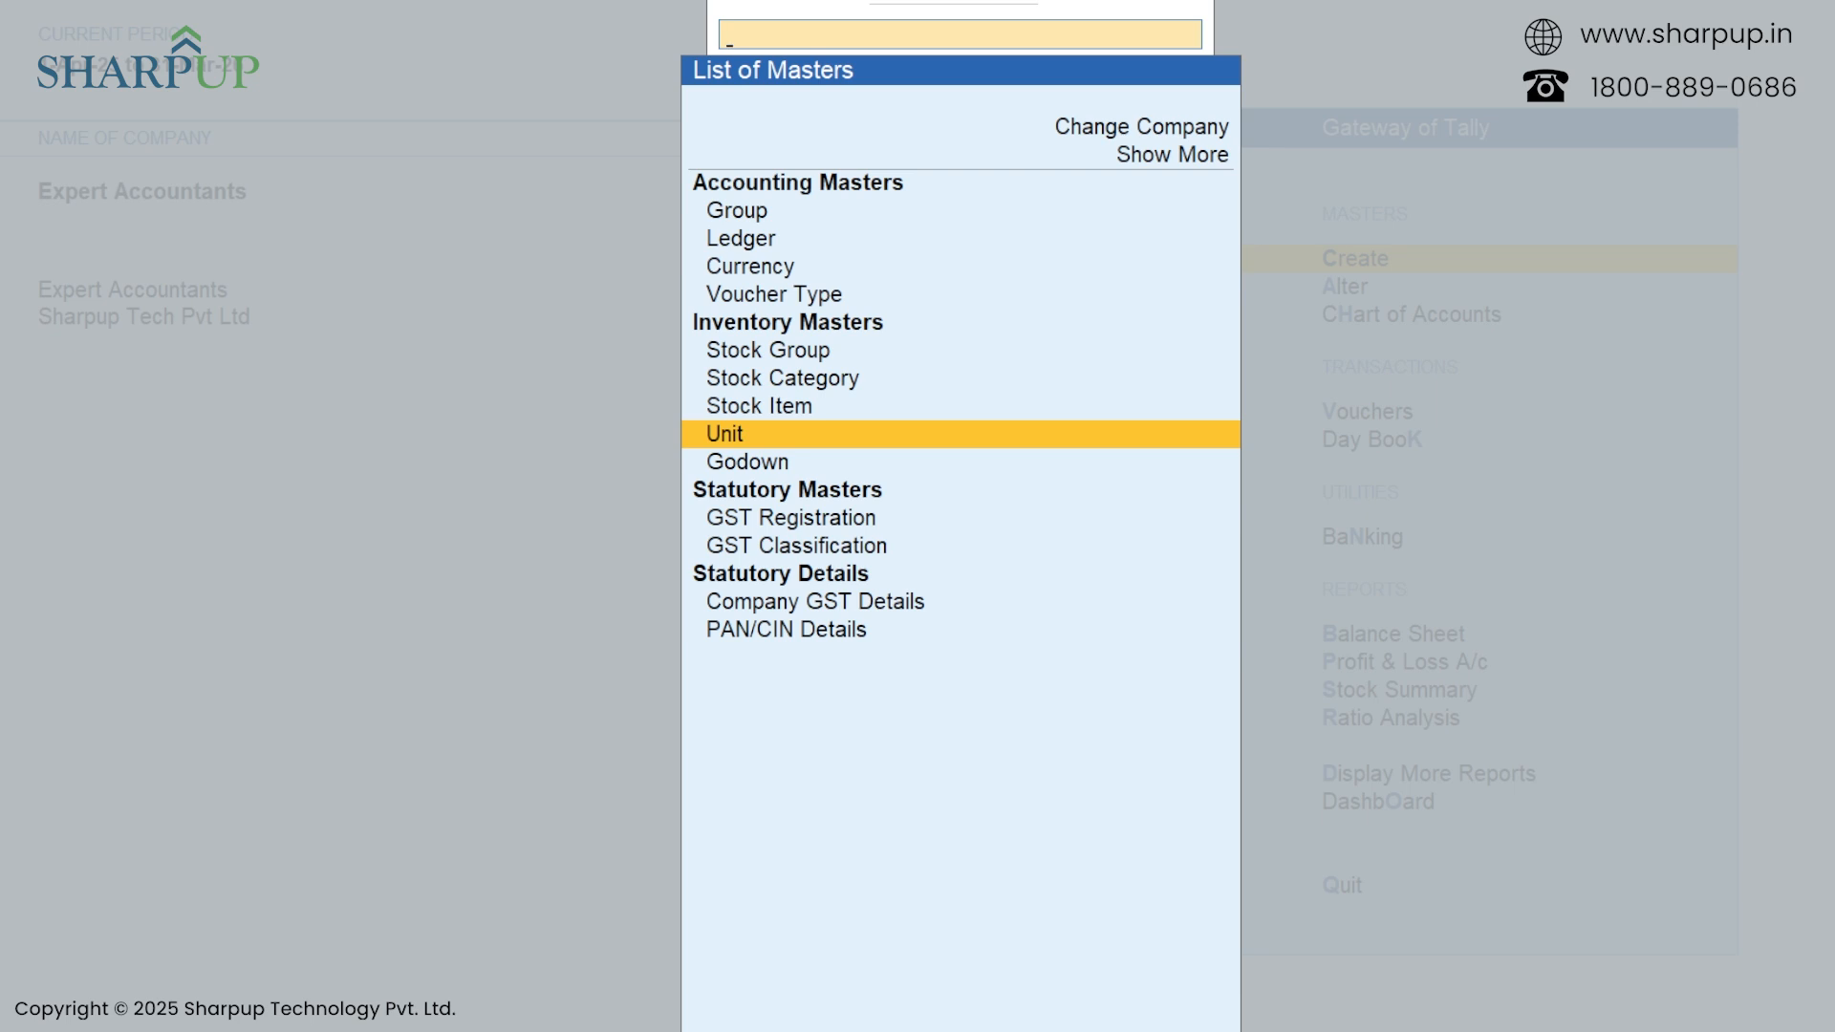
key(Return)
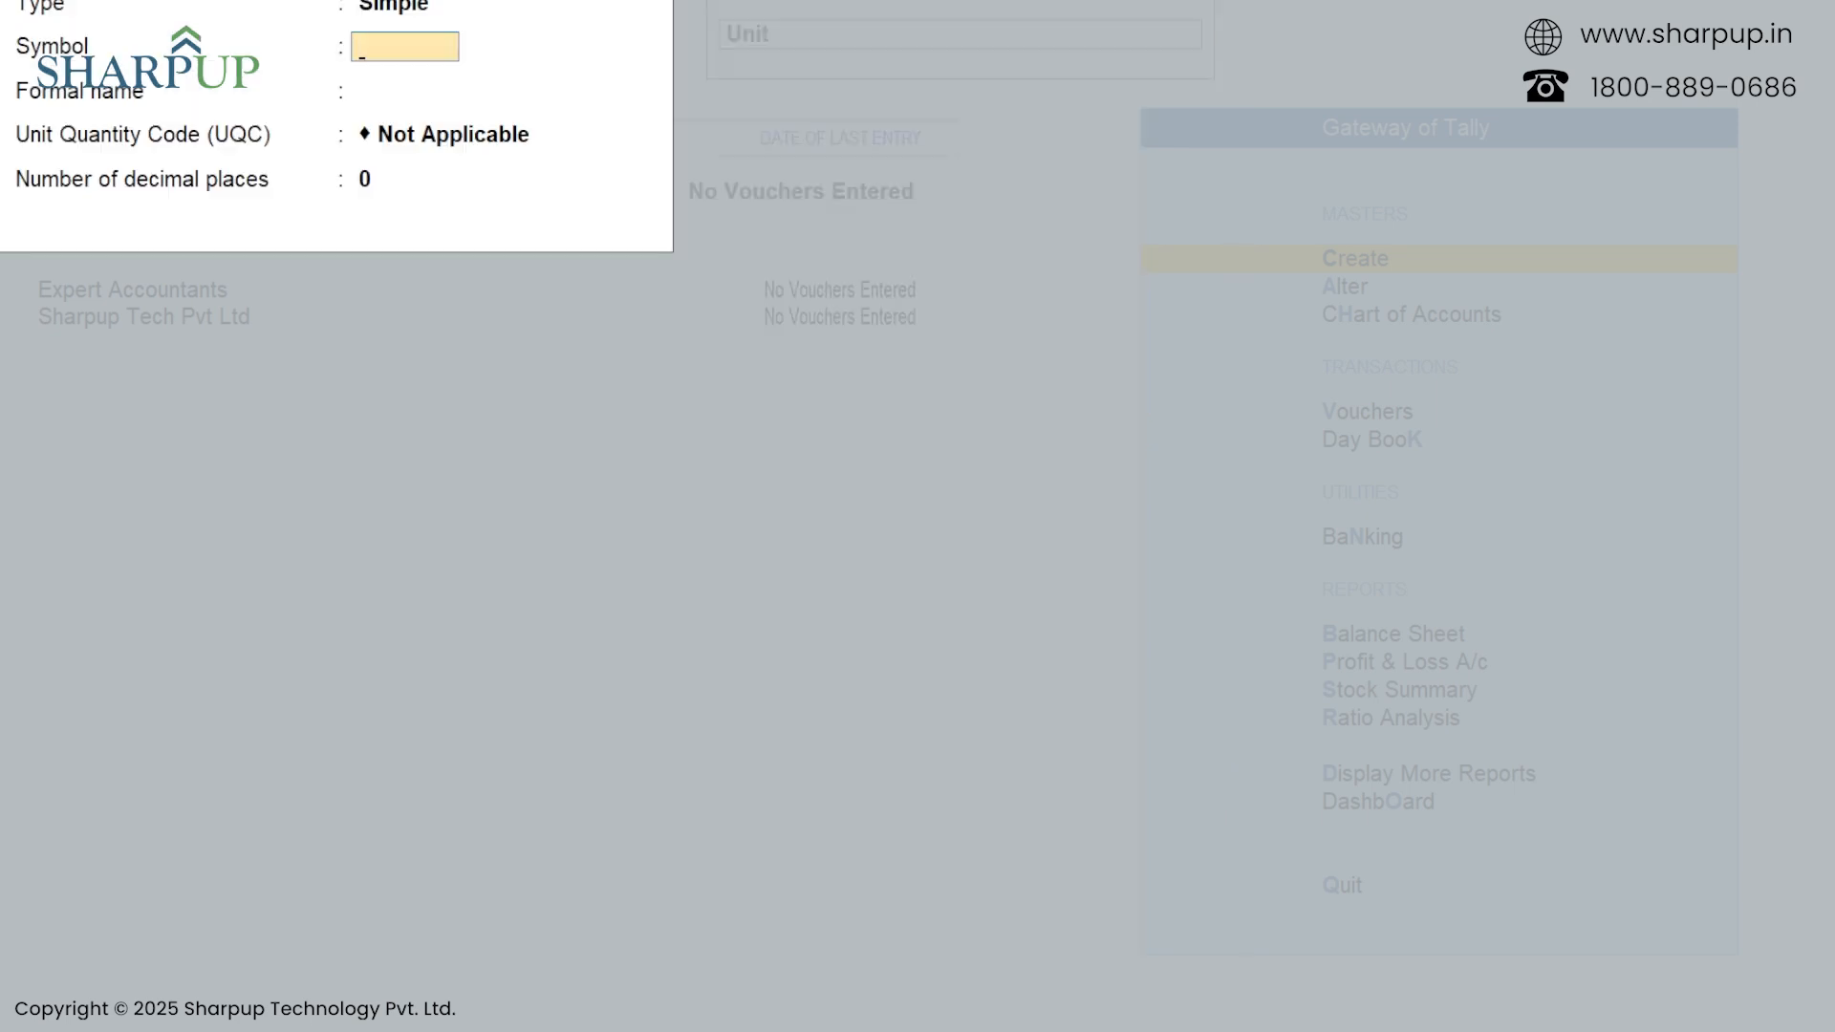
key(Escape)
key(y)
key(Escape)
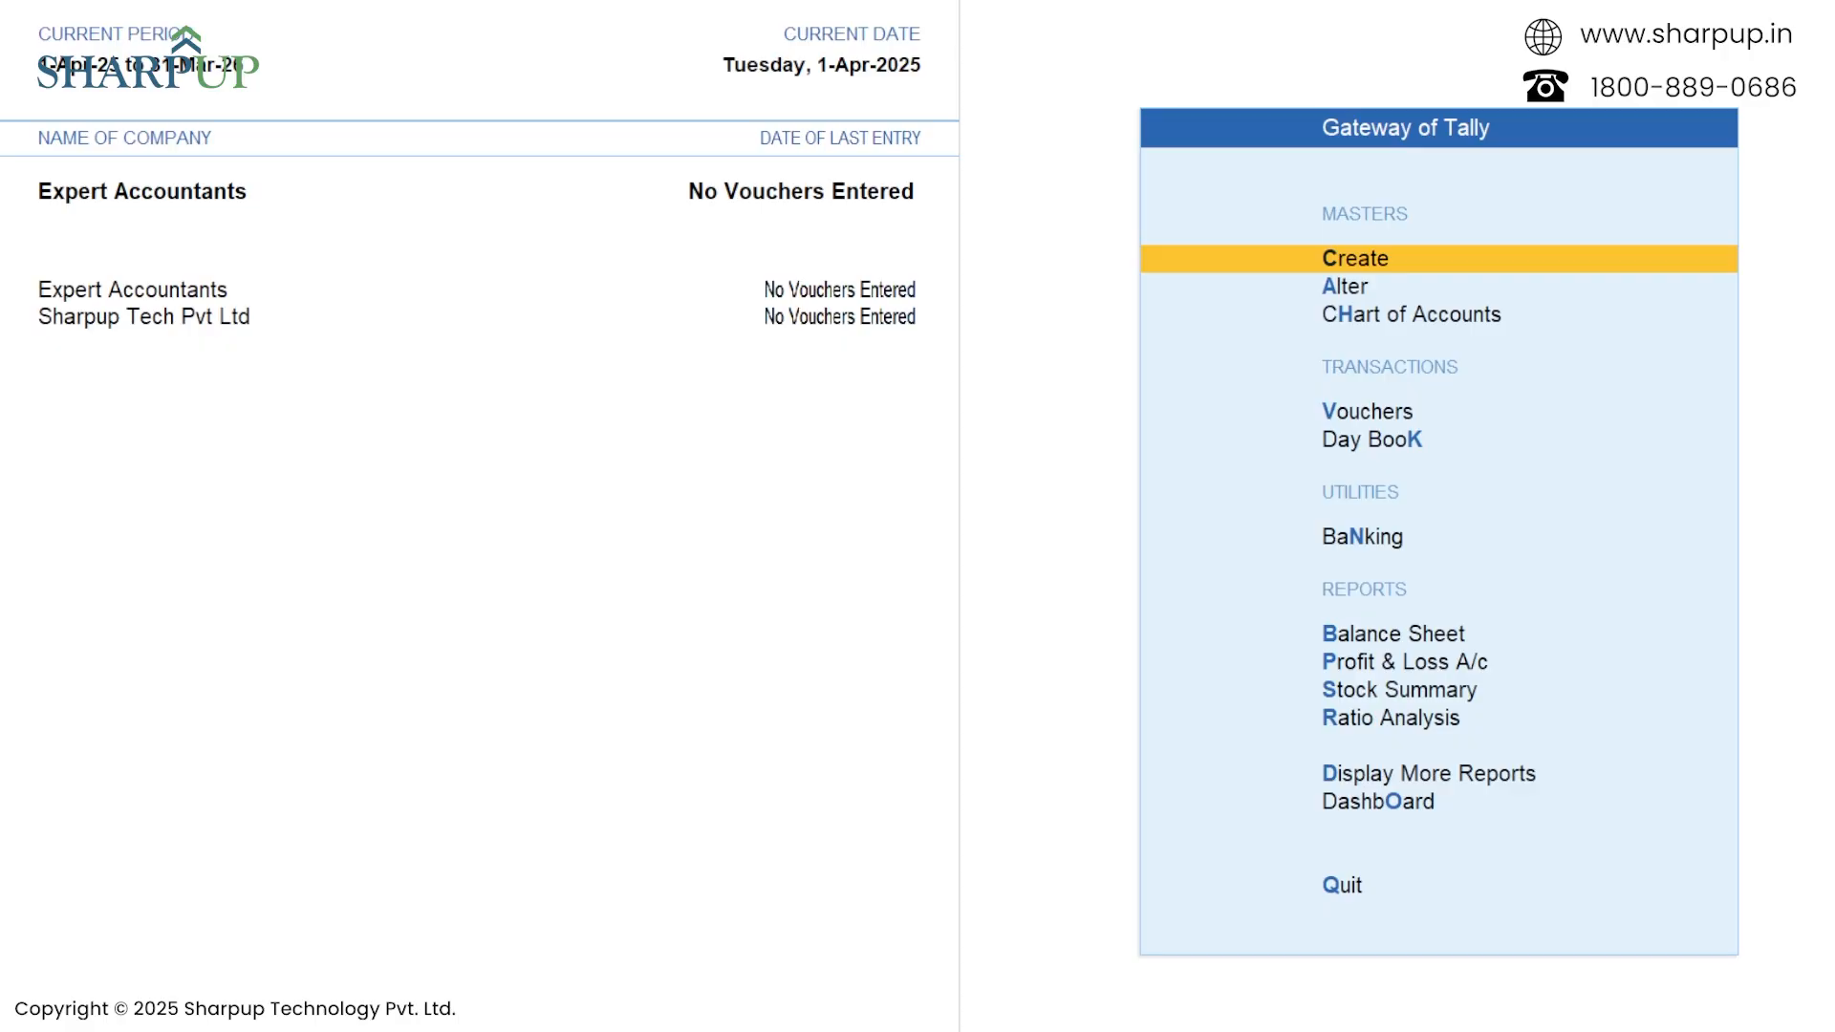
Examine the Accounting and Inventory entries in the list of masters, and view the blank unit creation form.
key(Return)
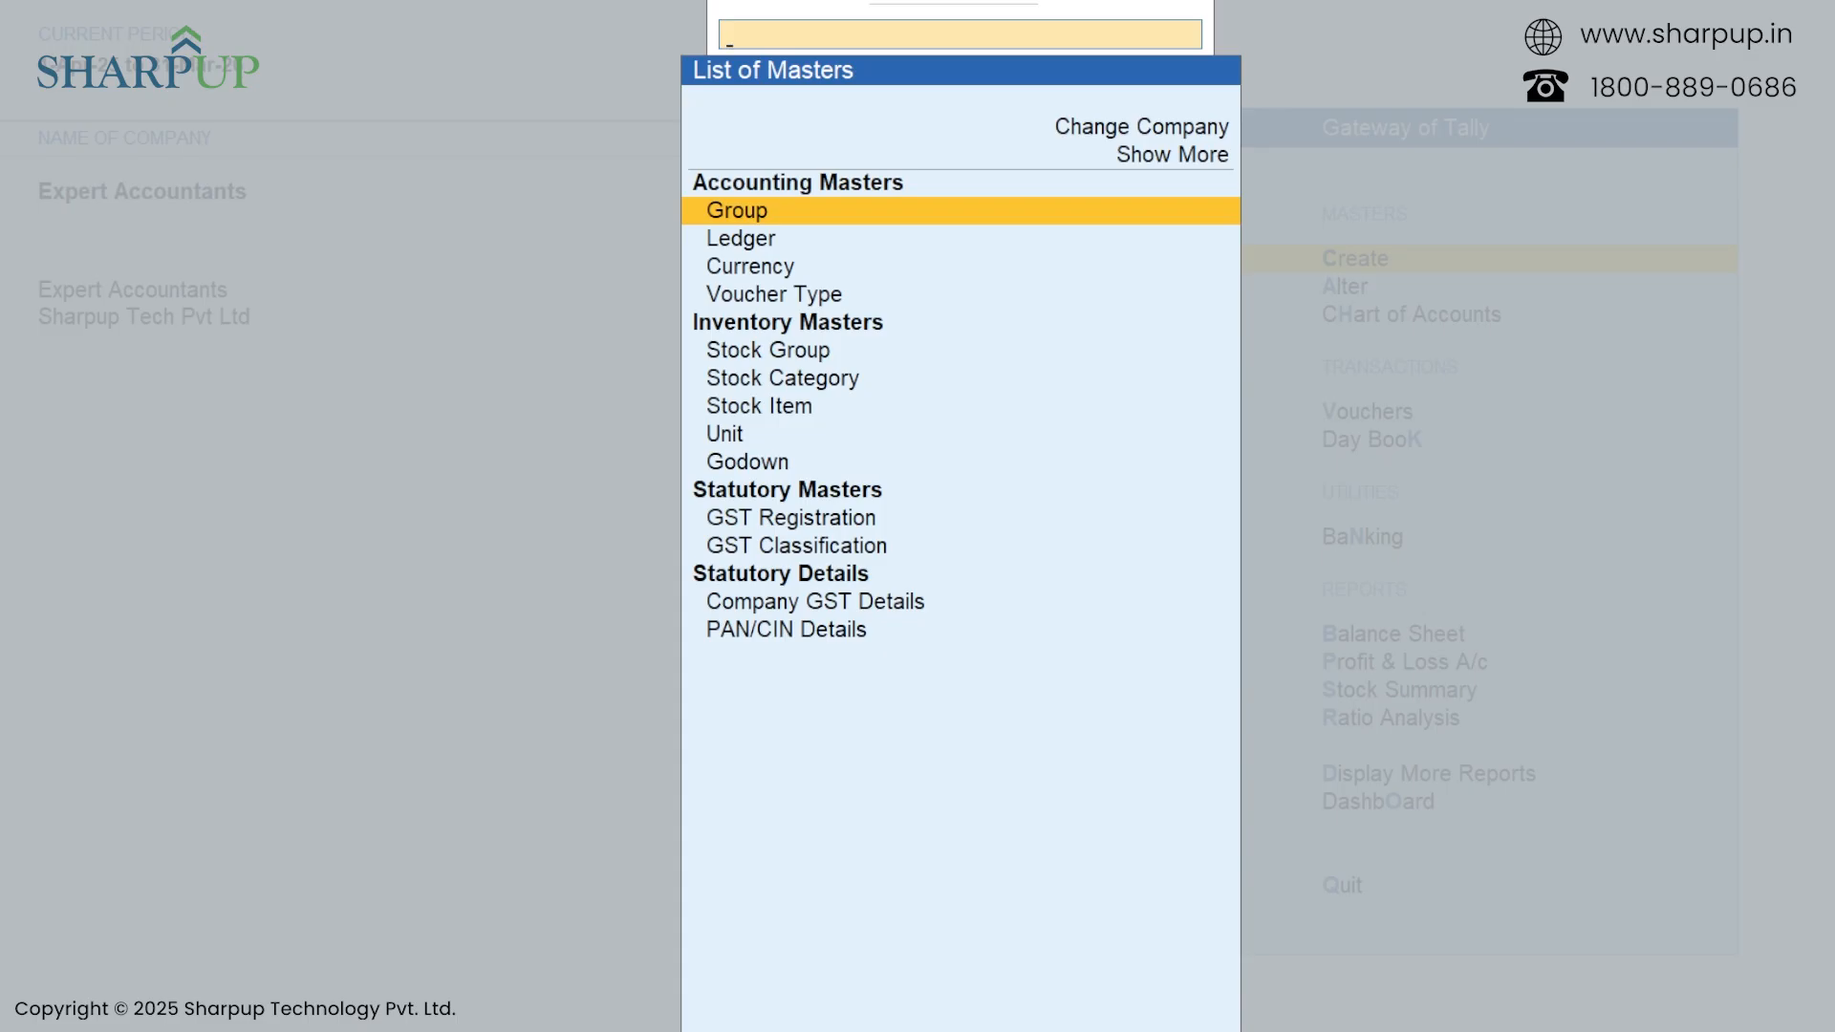
key(Down)
key(Down)
key(Down)
key(Down)
key(Down)
key(Down)
key(Down)
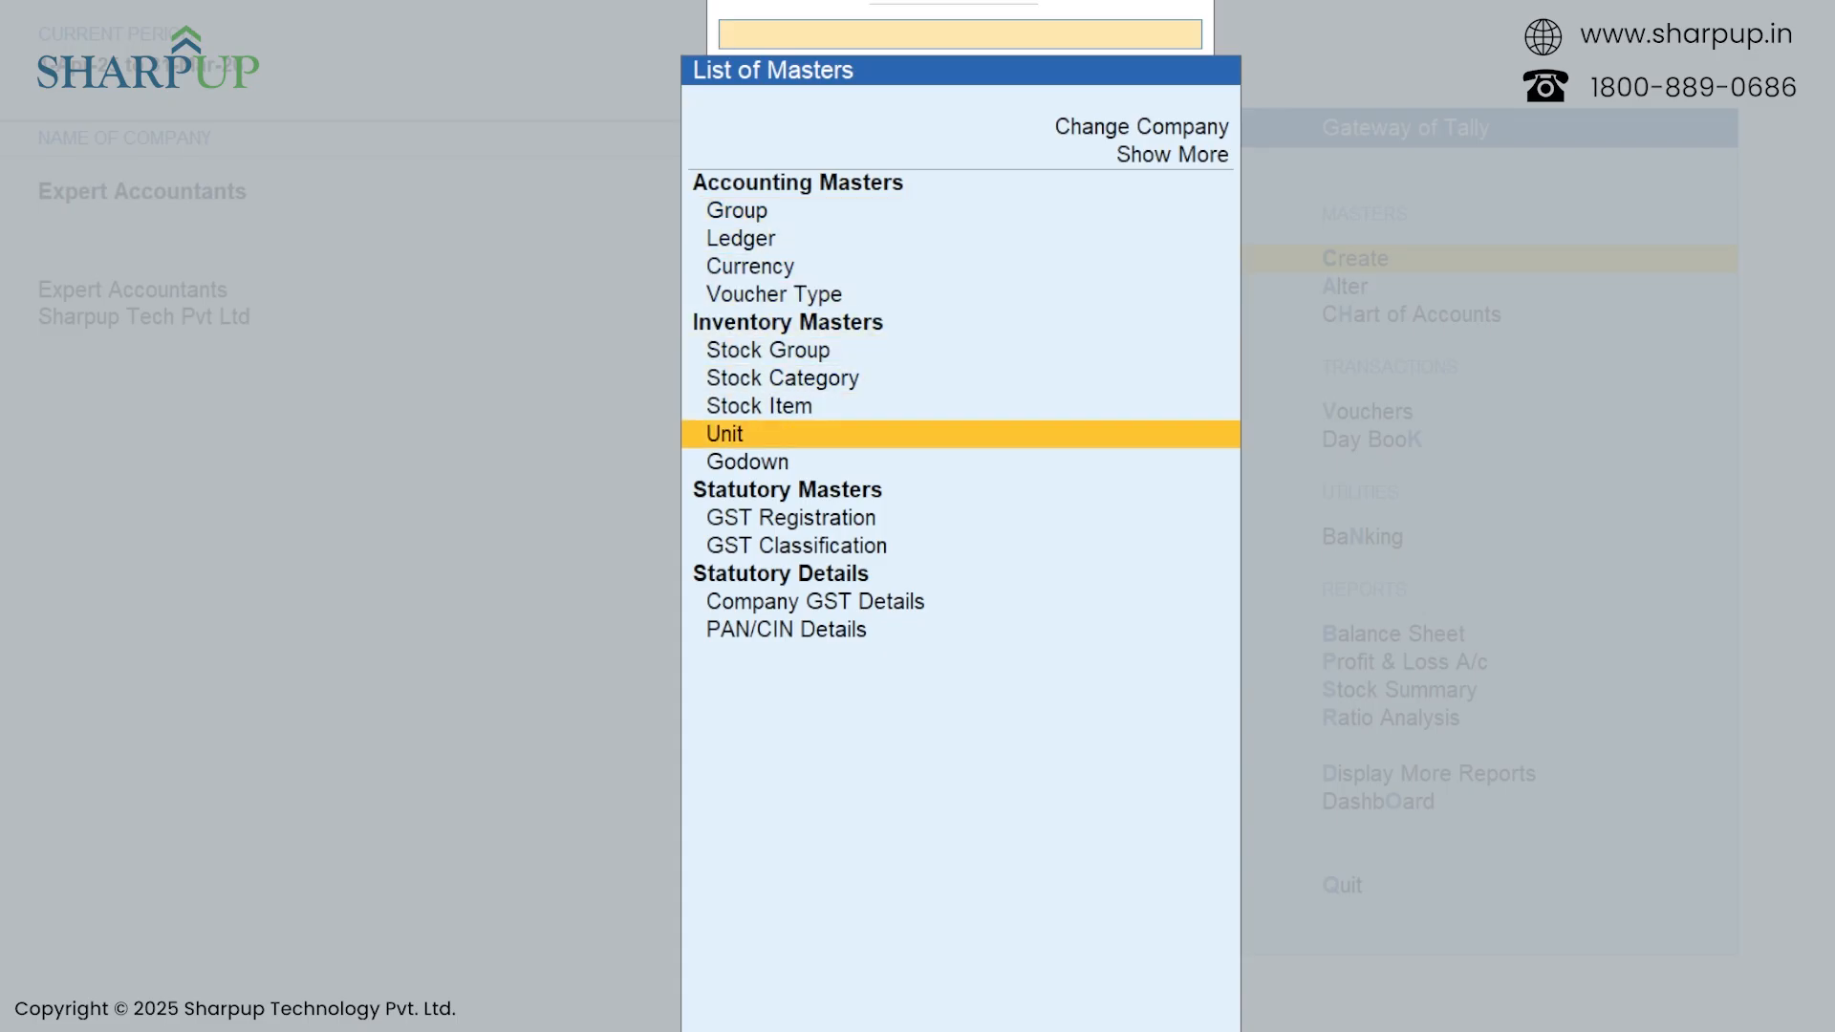
key(Up)
key(Up)
key(Up)
key(Up)
key(Up)
key(Up)
key(Down)
key(Down)
key(Down)
key(Down)
key(Down)
key(Down)
key(Return)
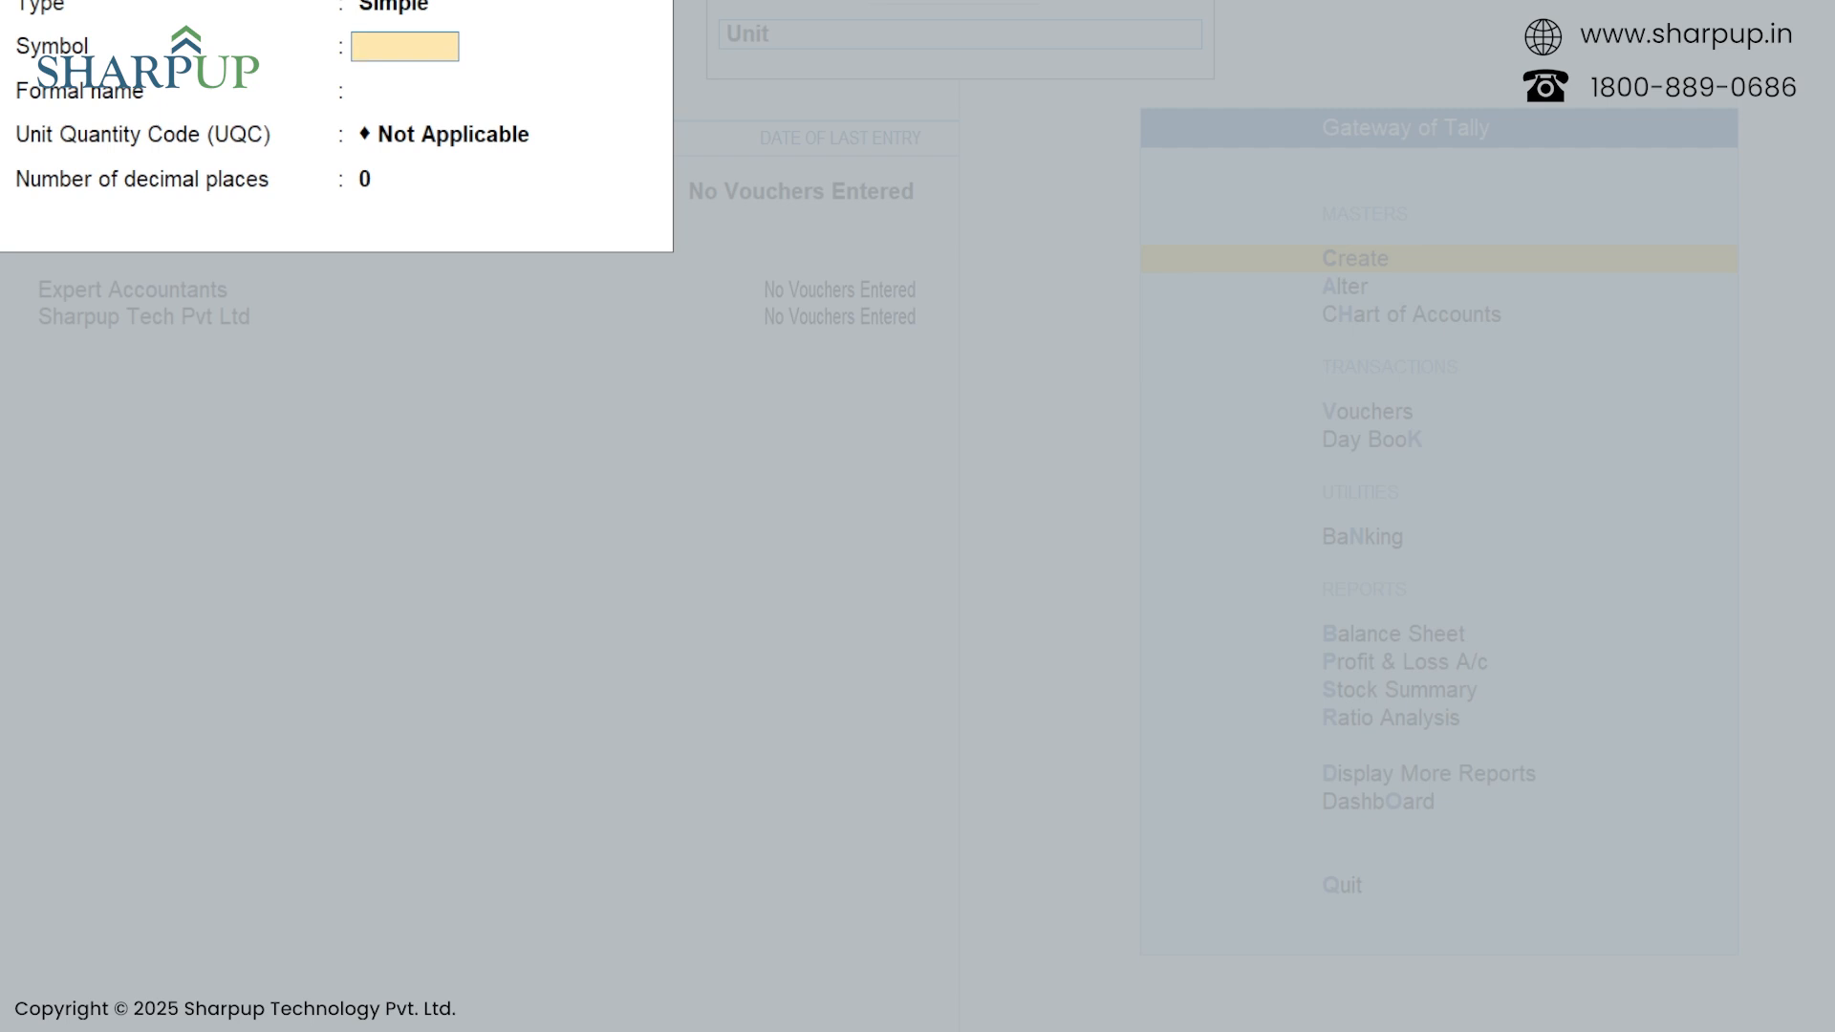
key(Escape)
key(y)
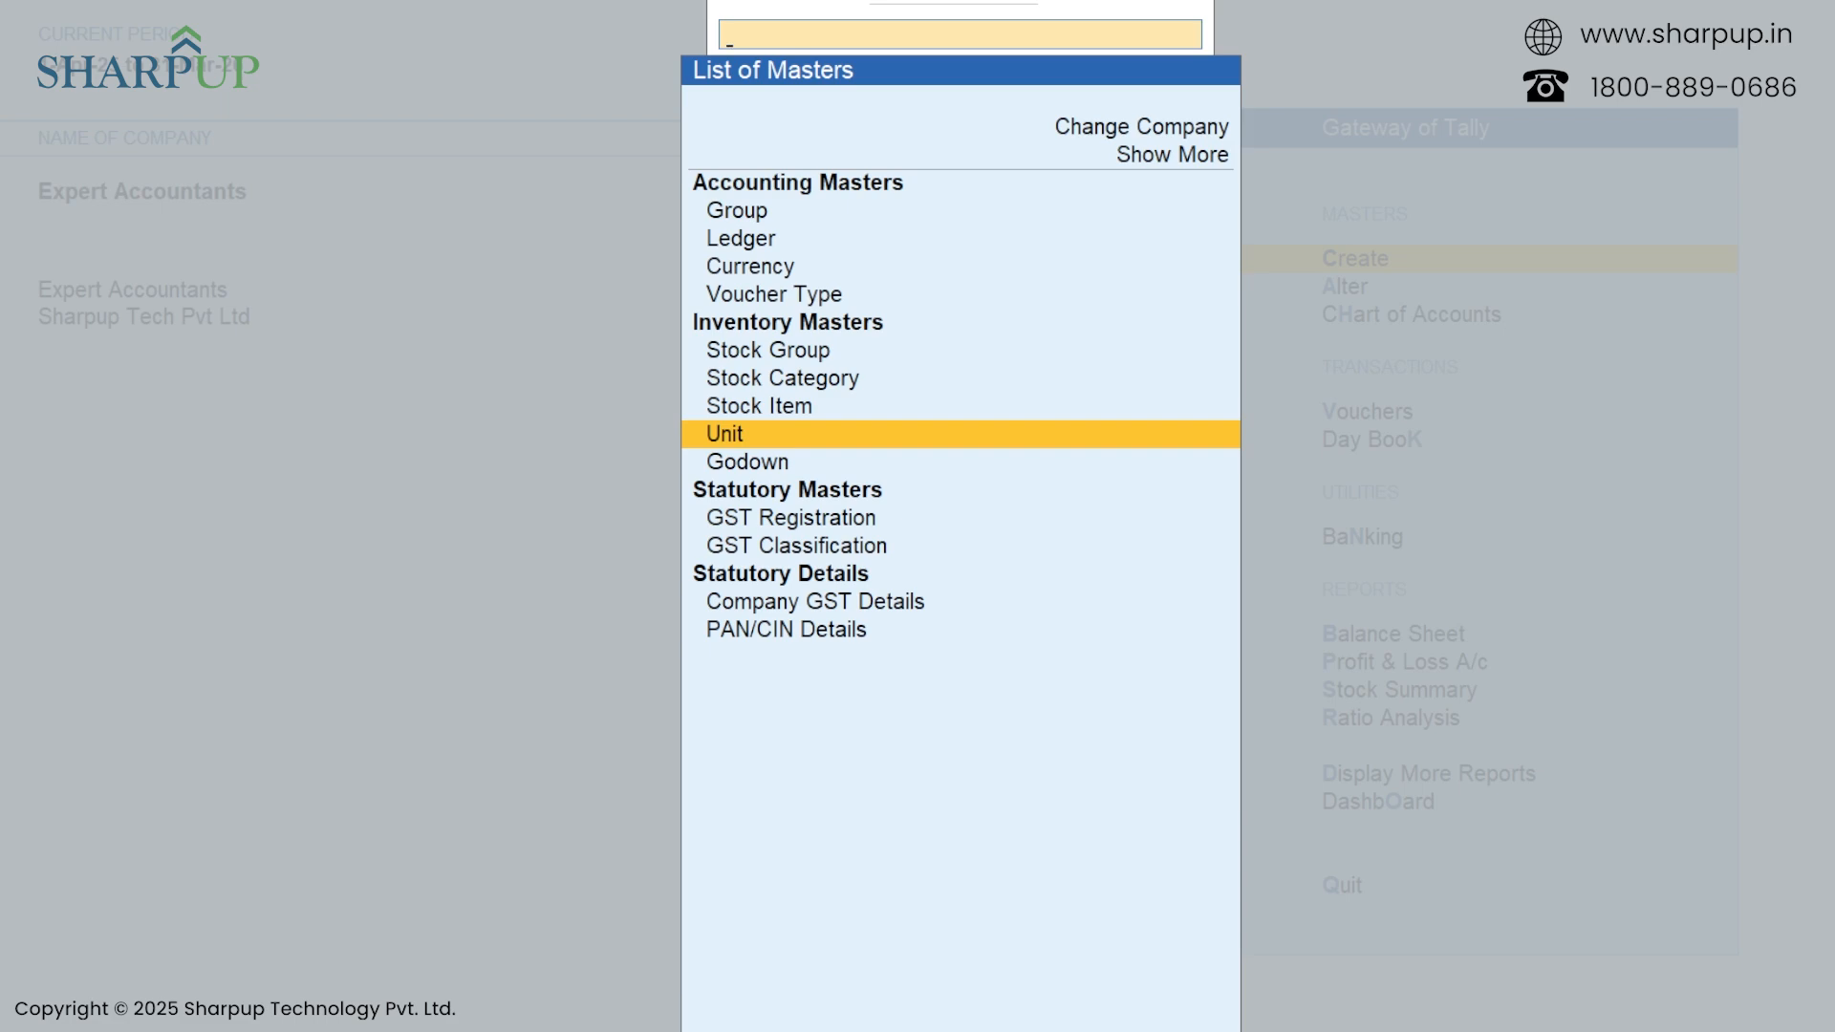
key(Escape)
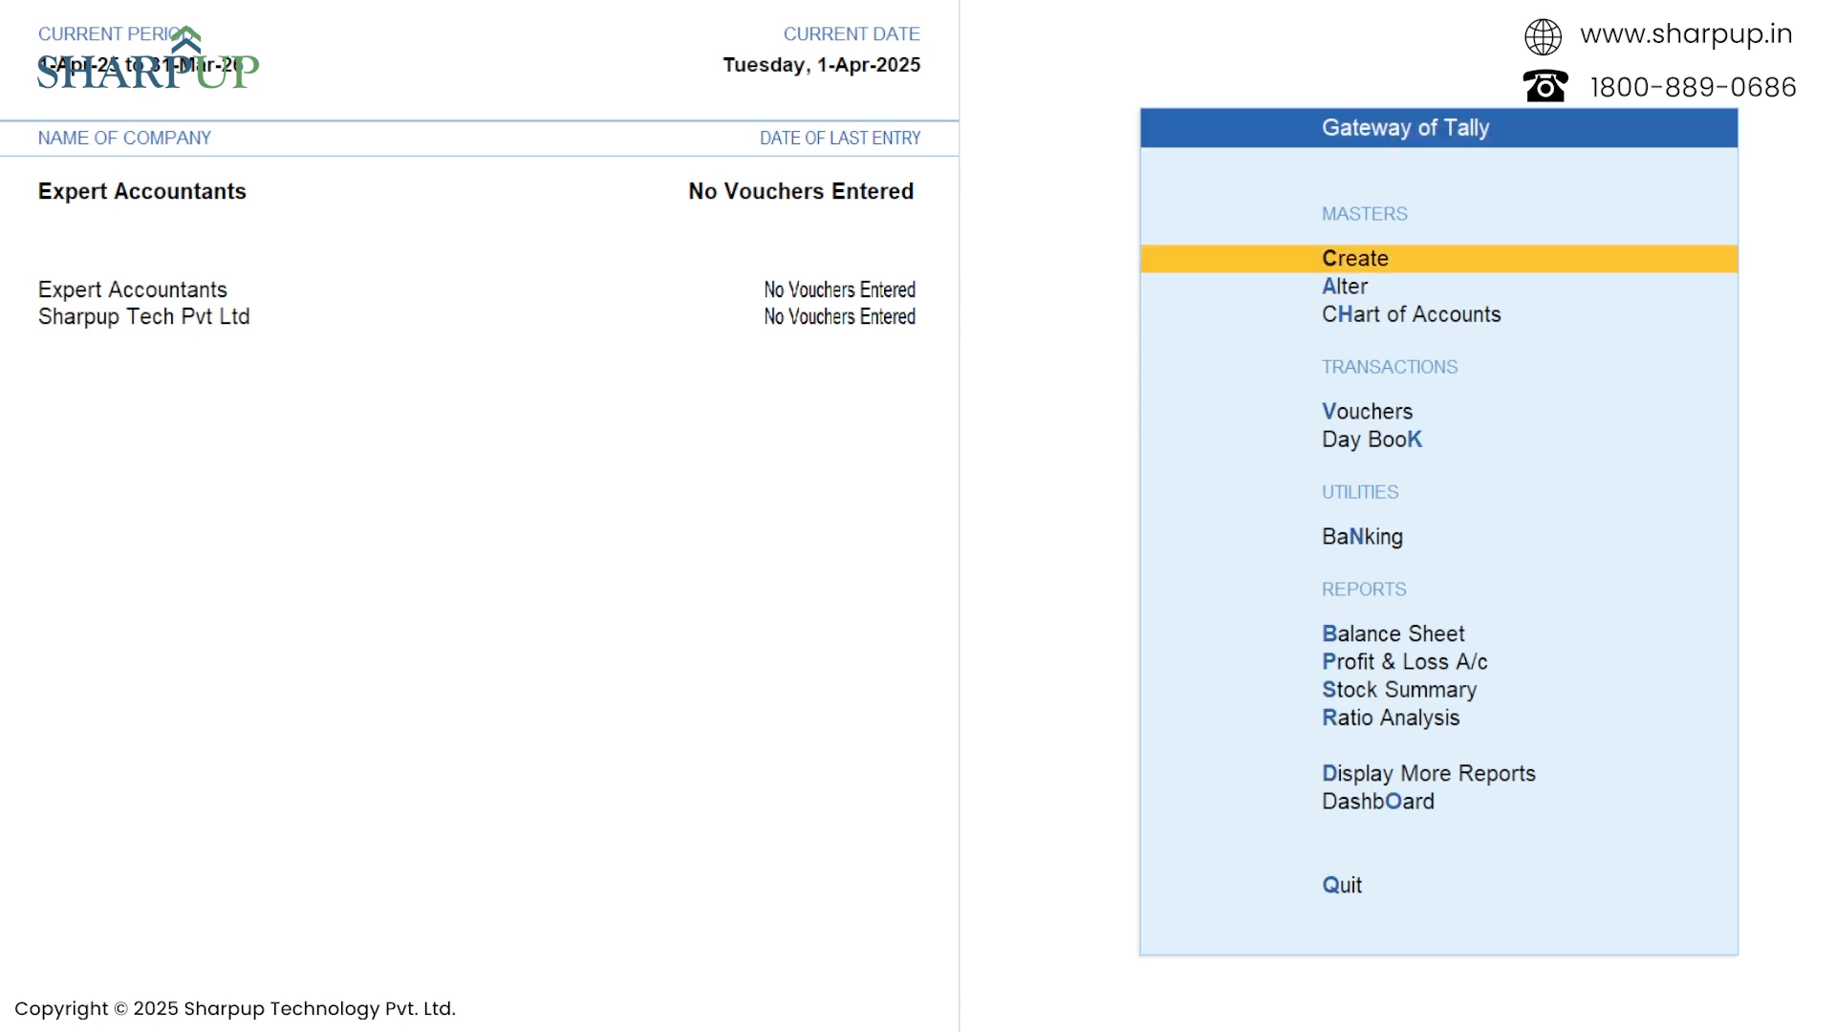
key(Return)
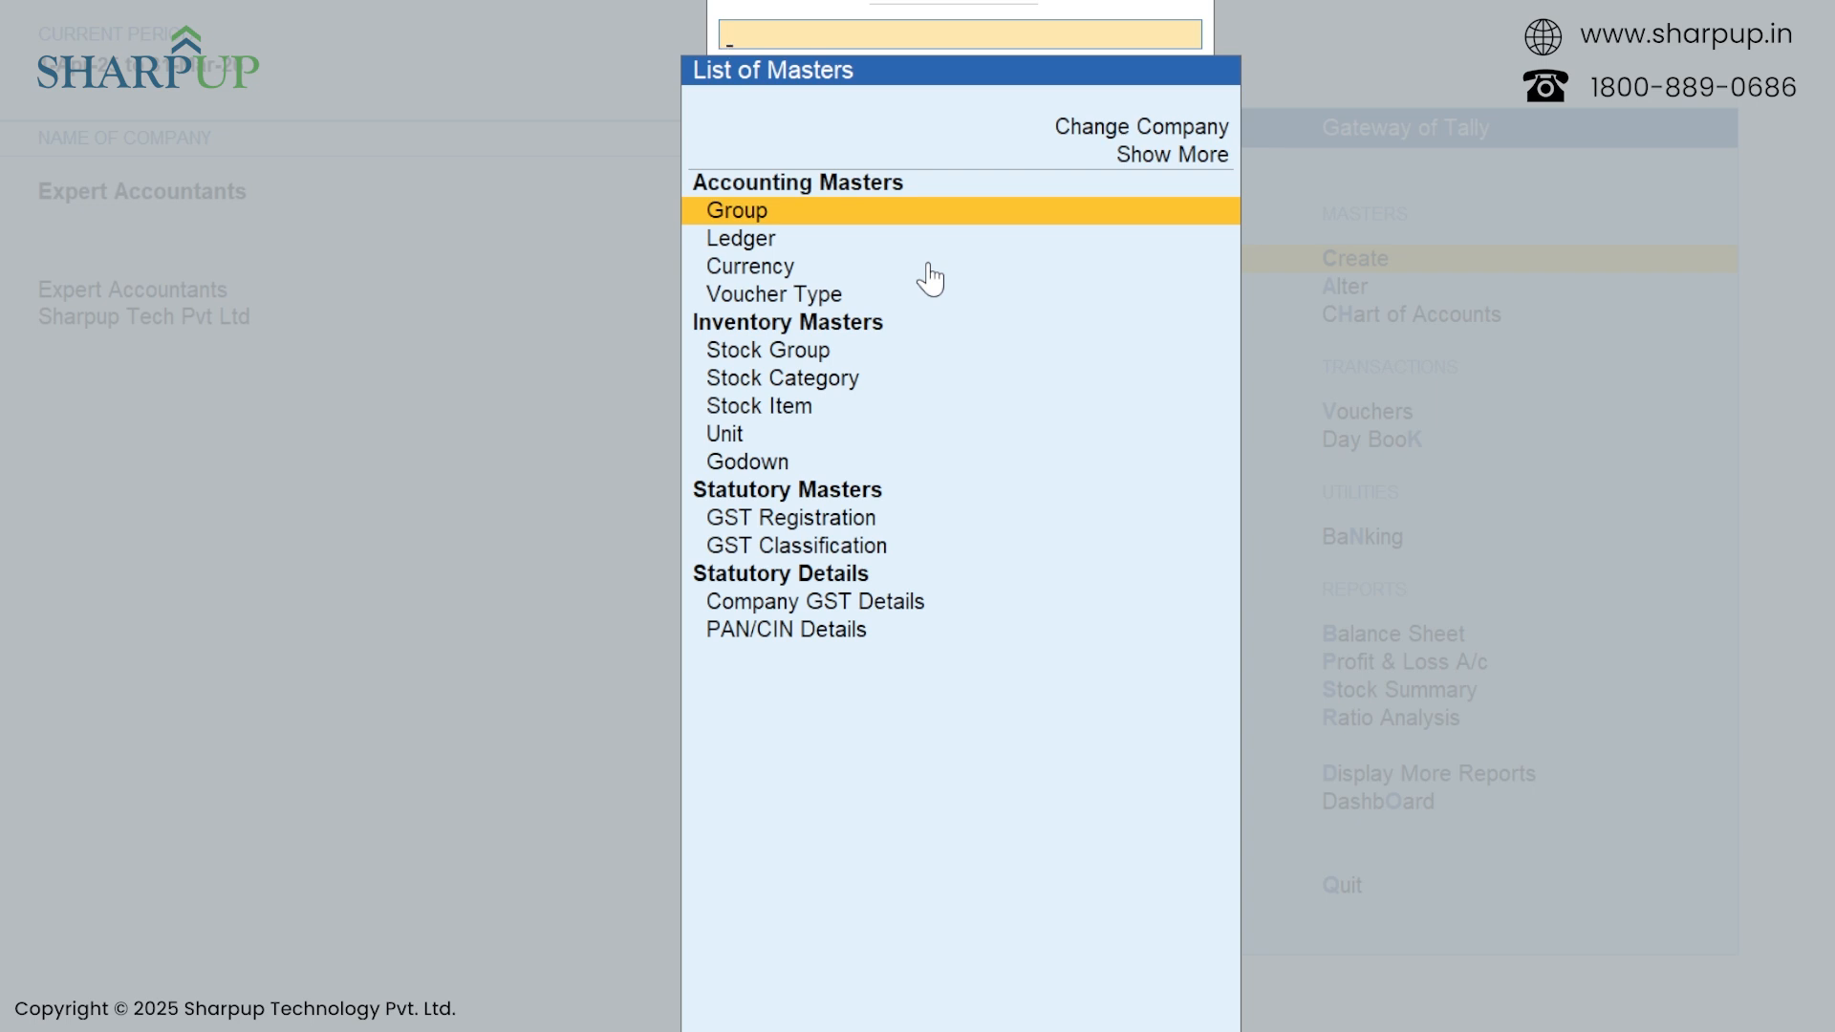
key(Escape)
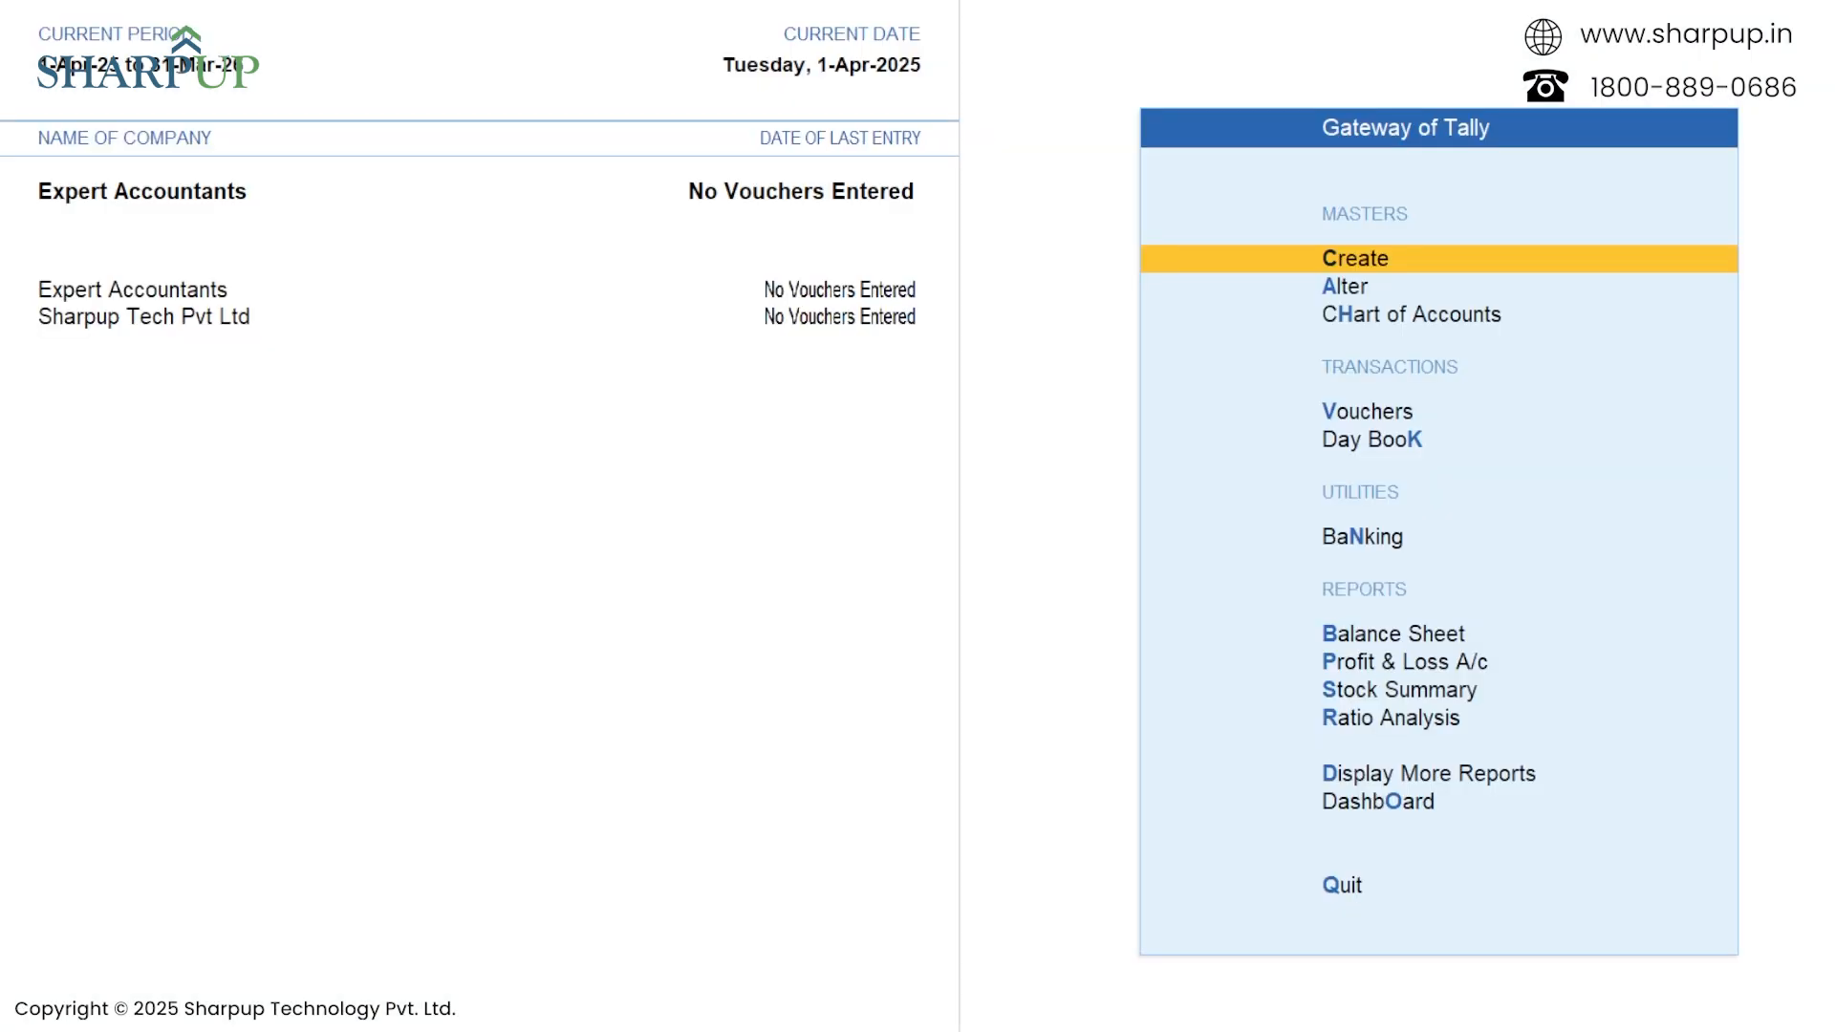
key(Return)
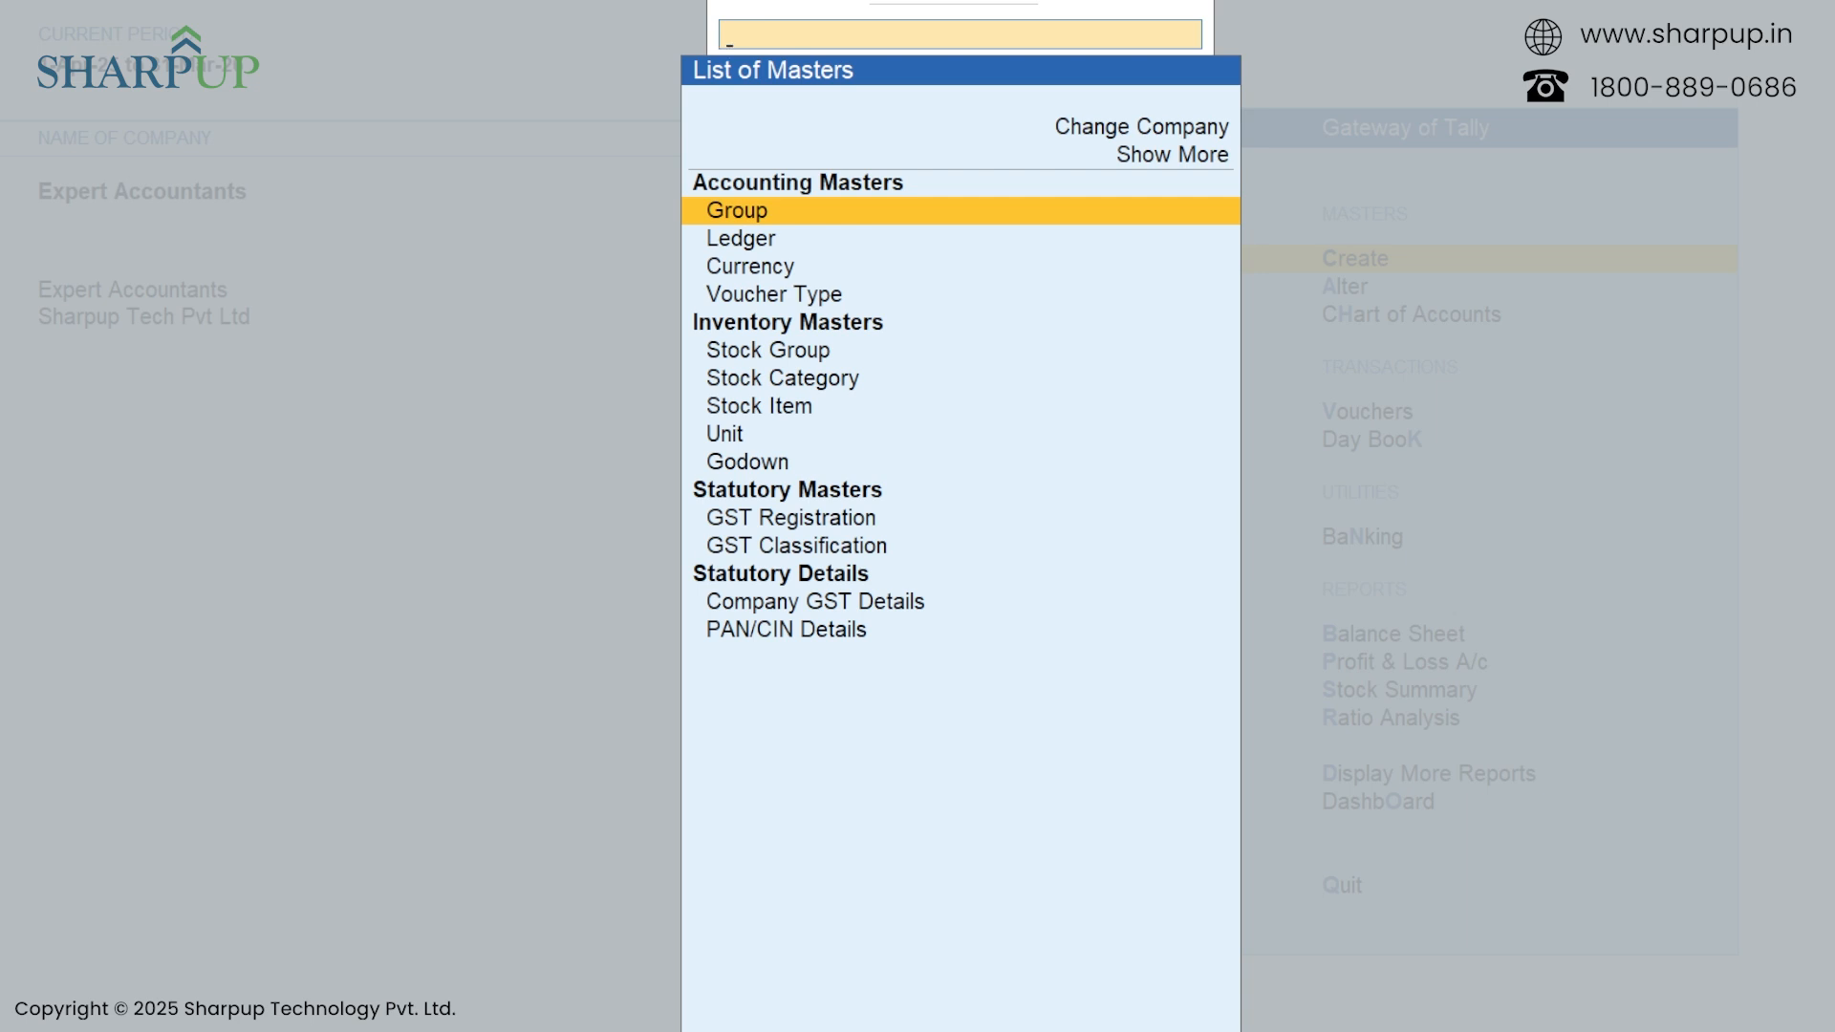
key(Escape)
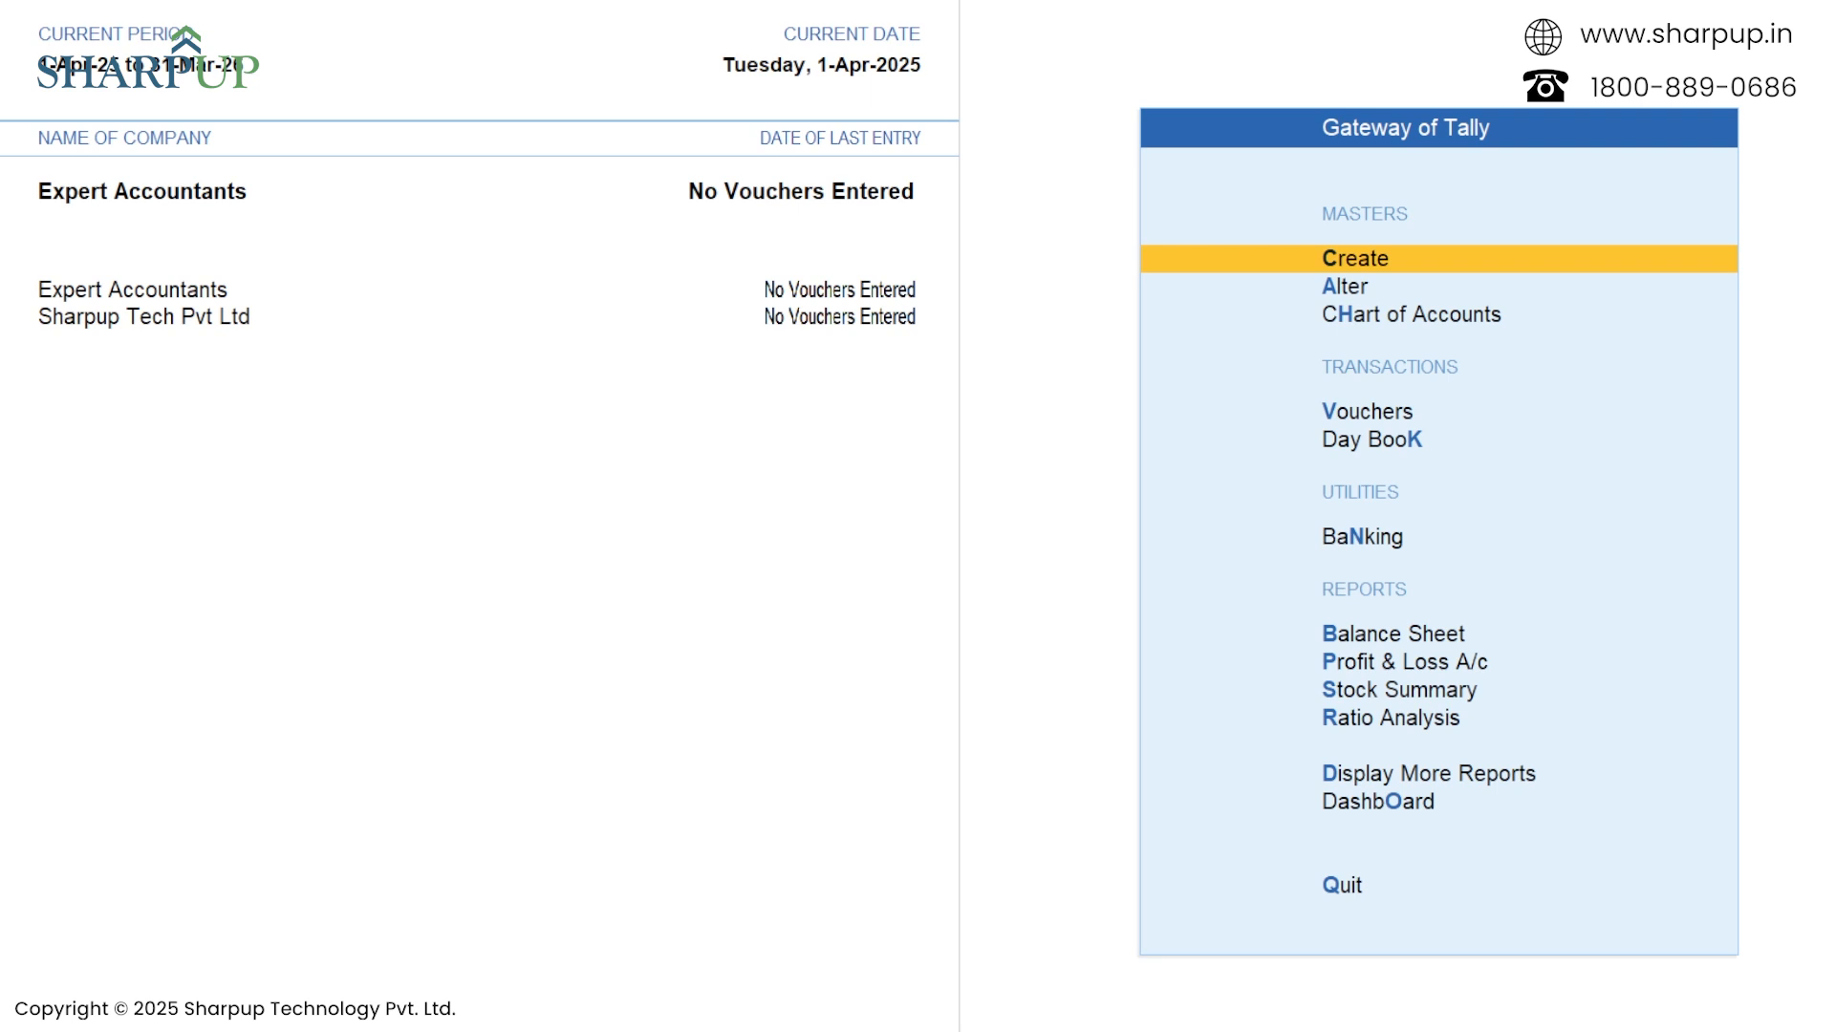
key(Return)
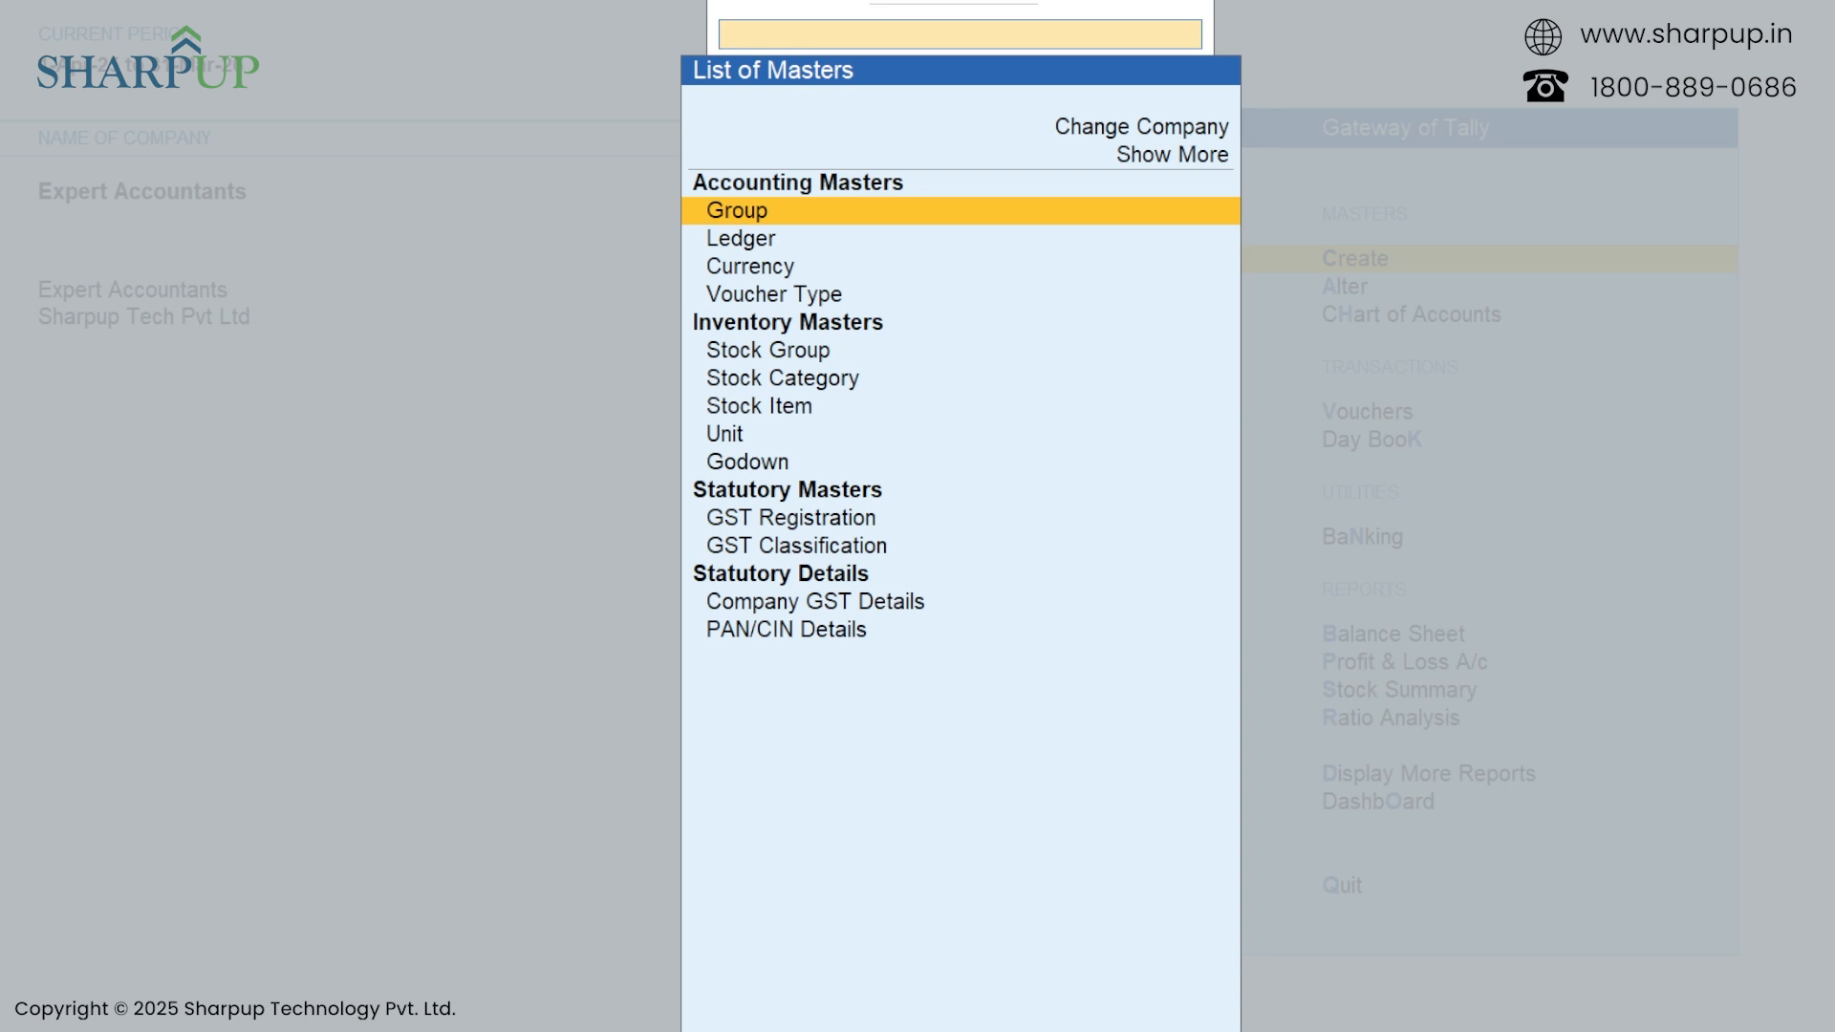
key(Down)
key(Down)
key(Down)
key(Down)
key(Down)
key(Down)
key(Down)
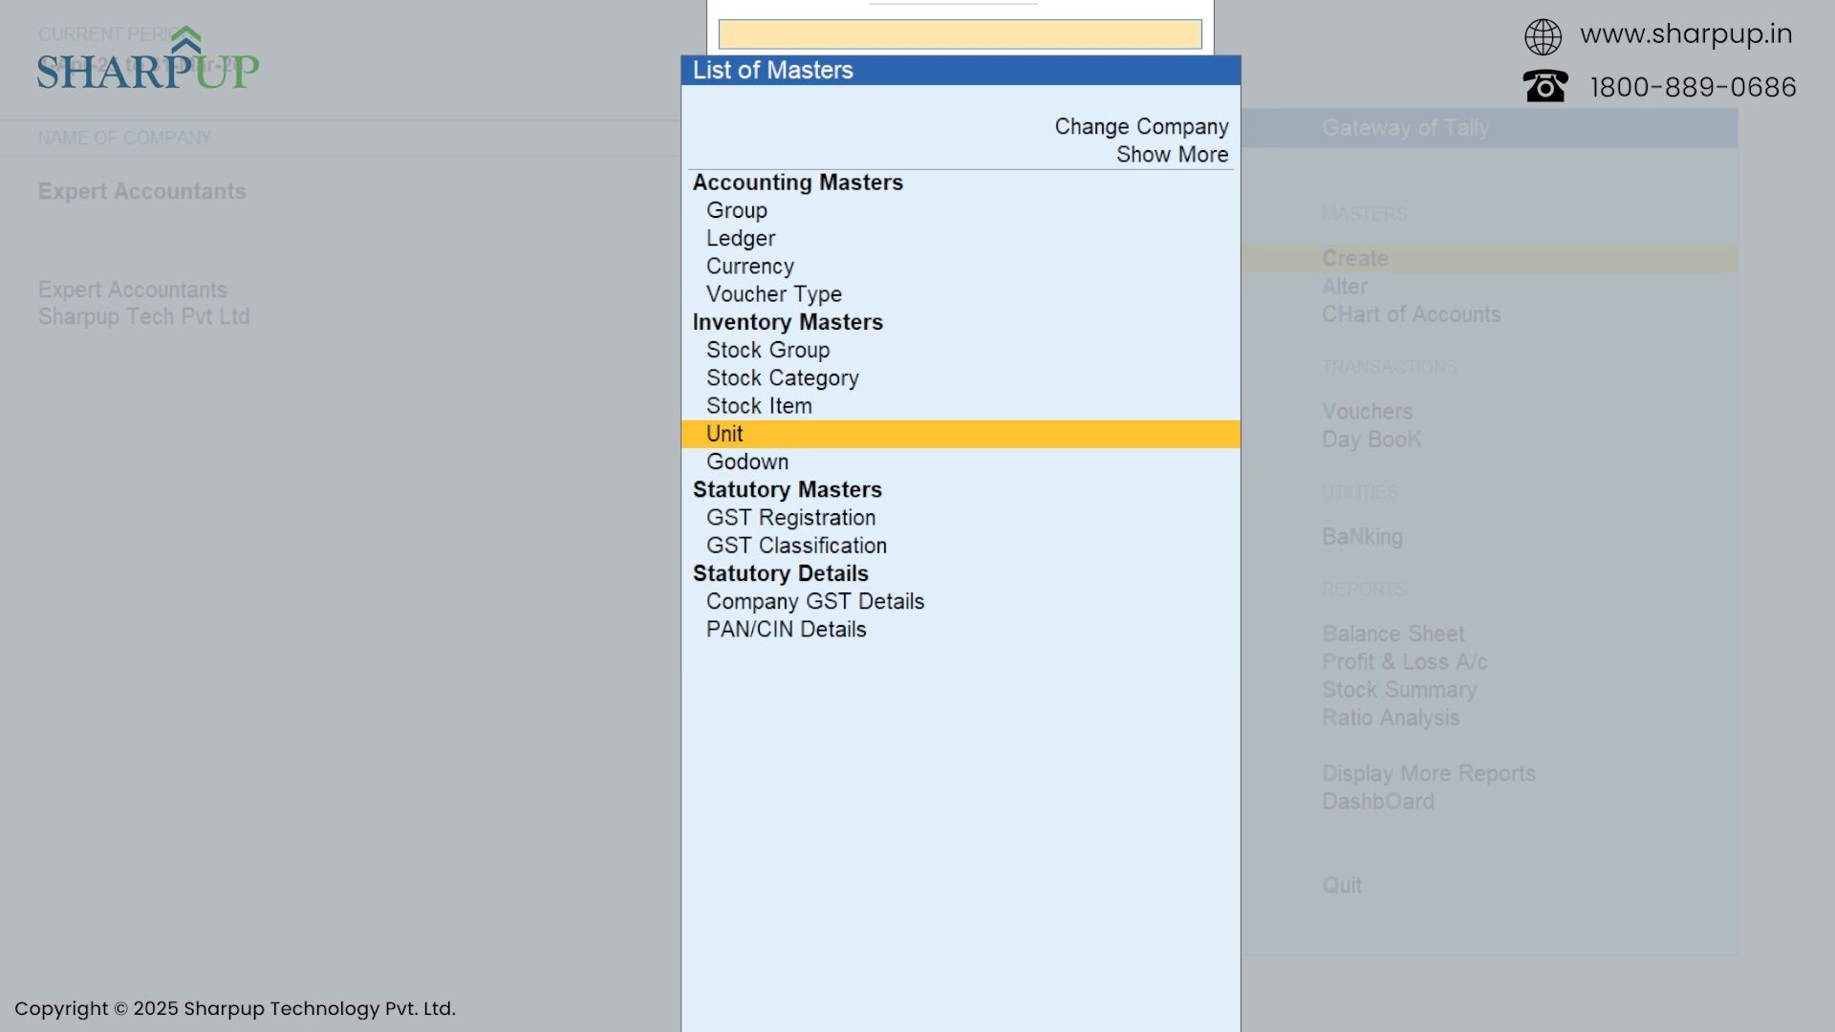
key(Return)
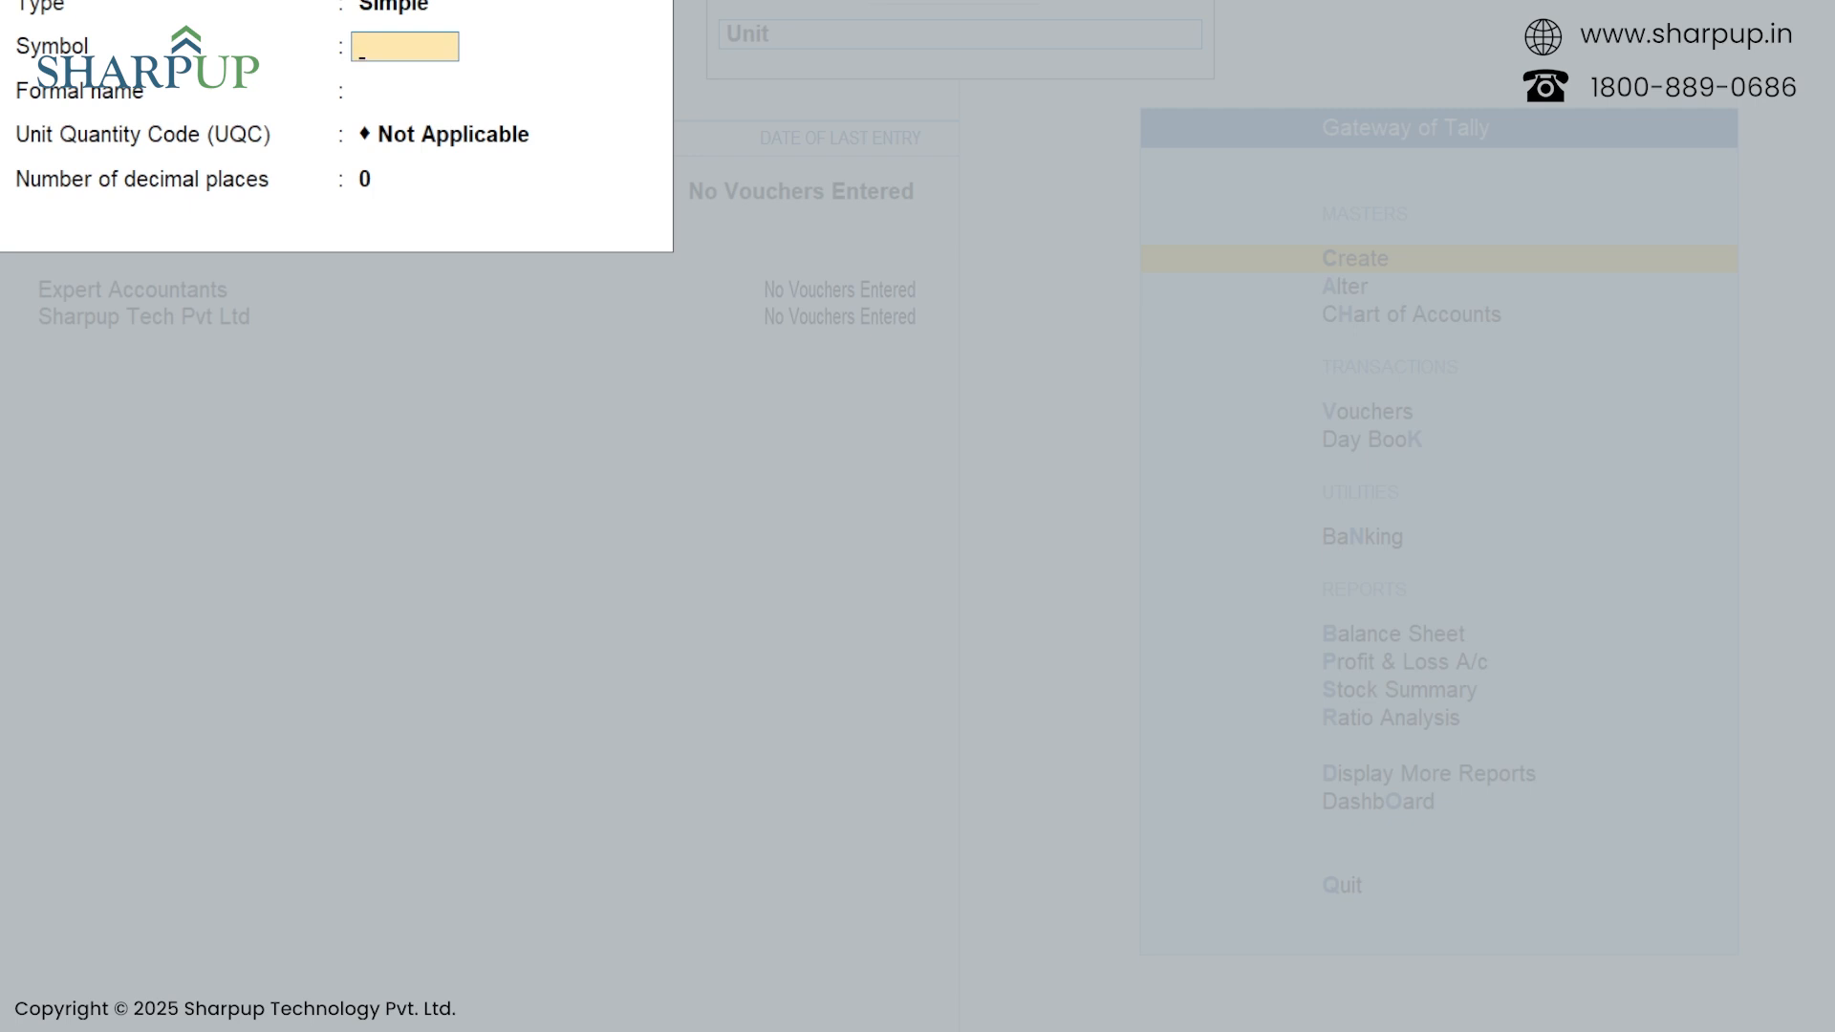
key(Escape)
key(y)
key(Escape)
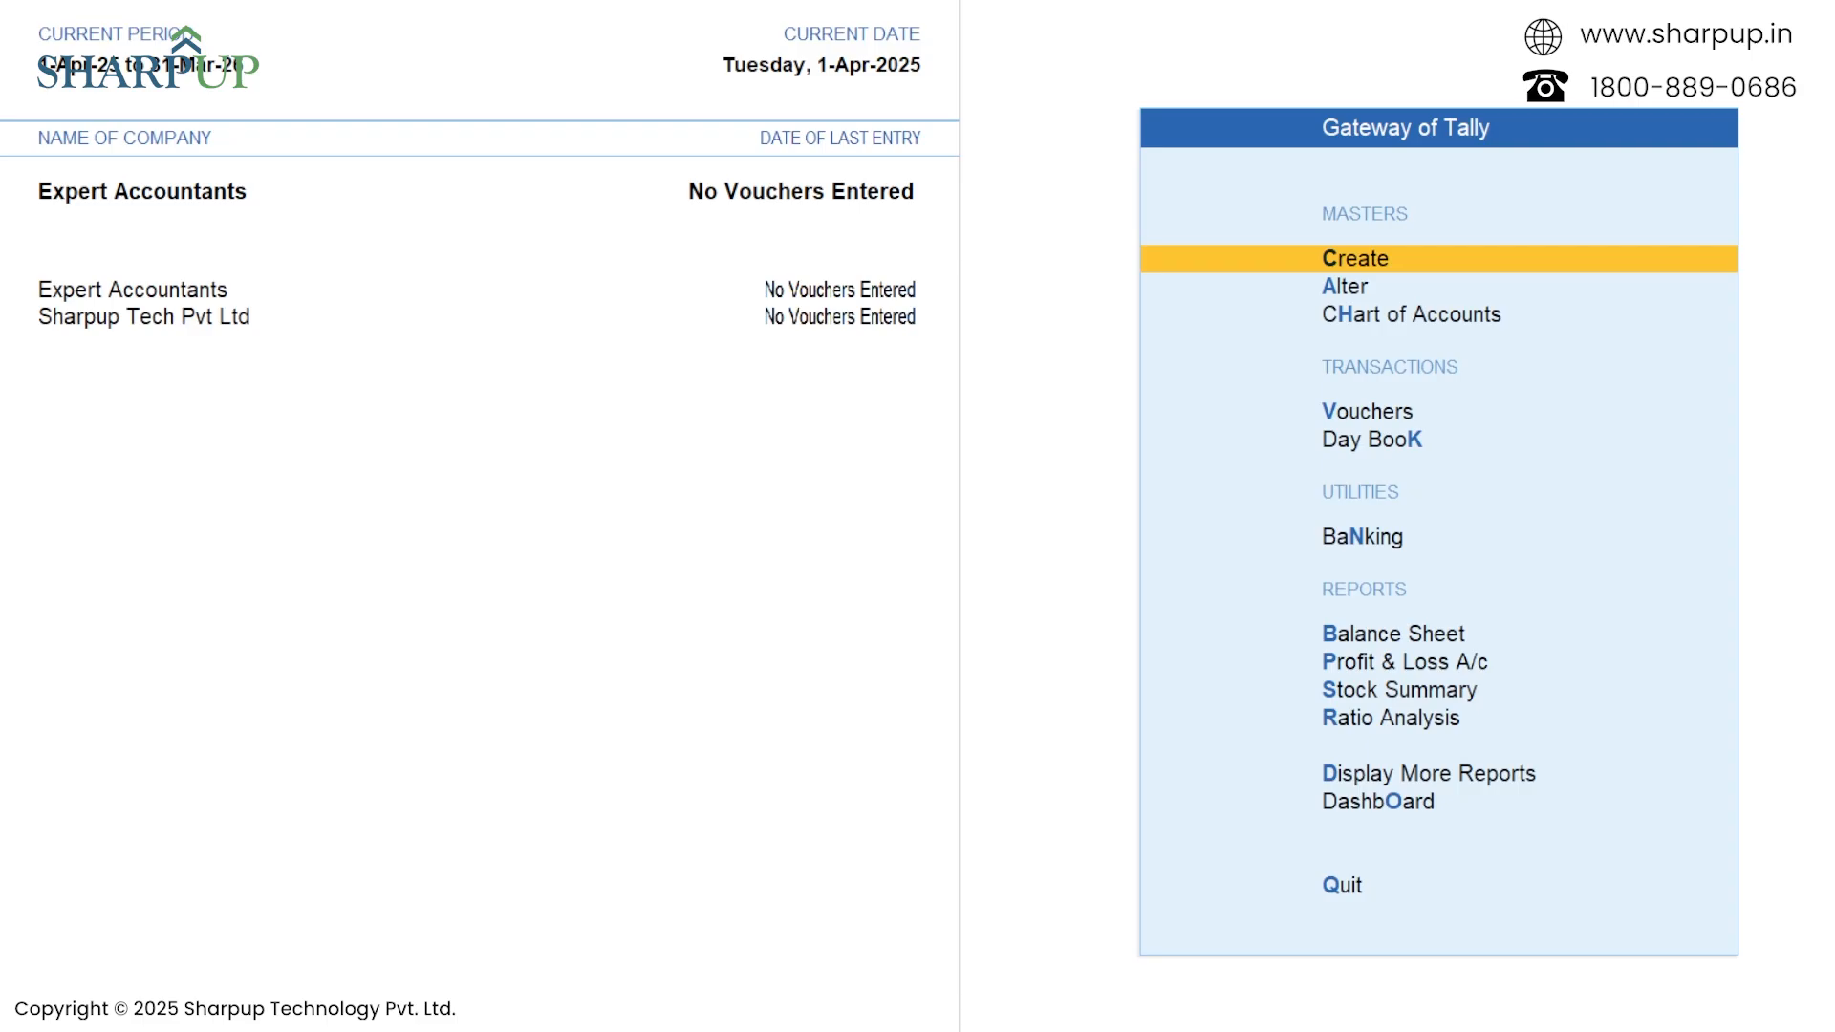
Open the creation form for a new Unit under Inventory Masters.
key(Return)
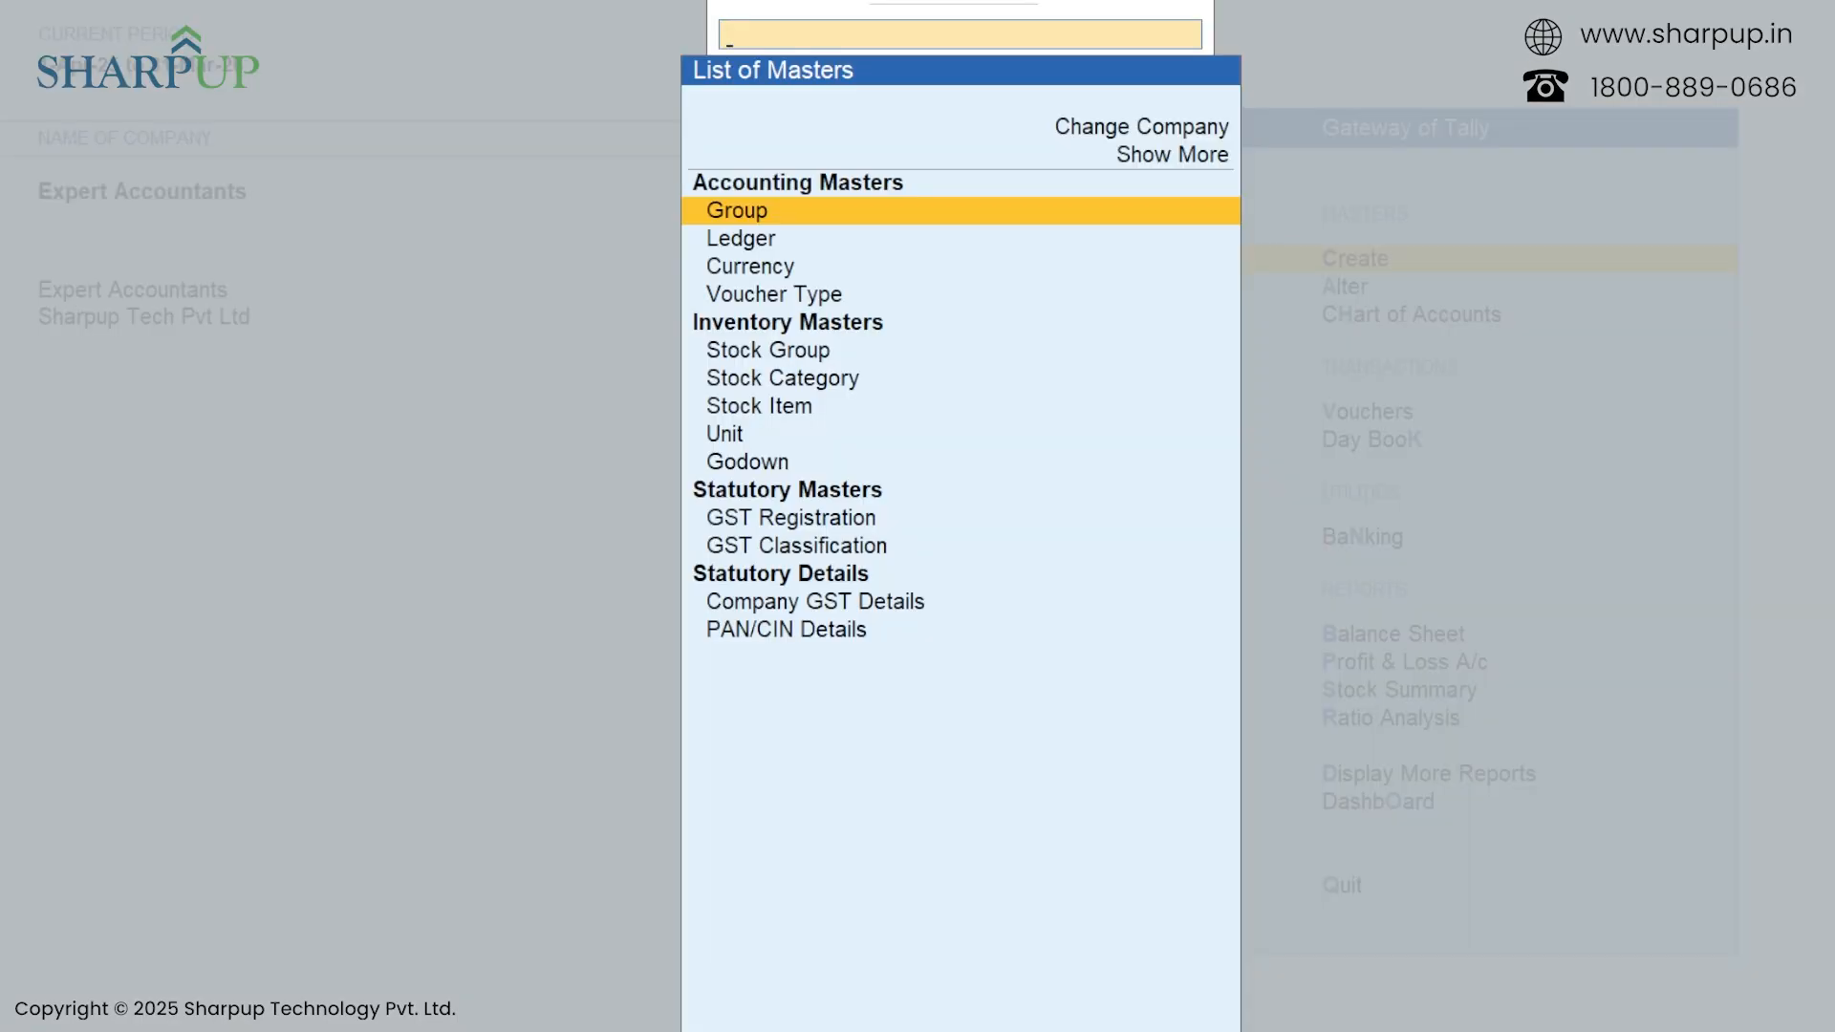
key(Down)
key(Down)
key(Down)
key(Down)
key(Down)
key(Down)
key(Down)
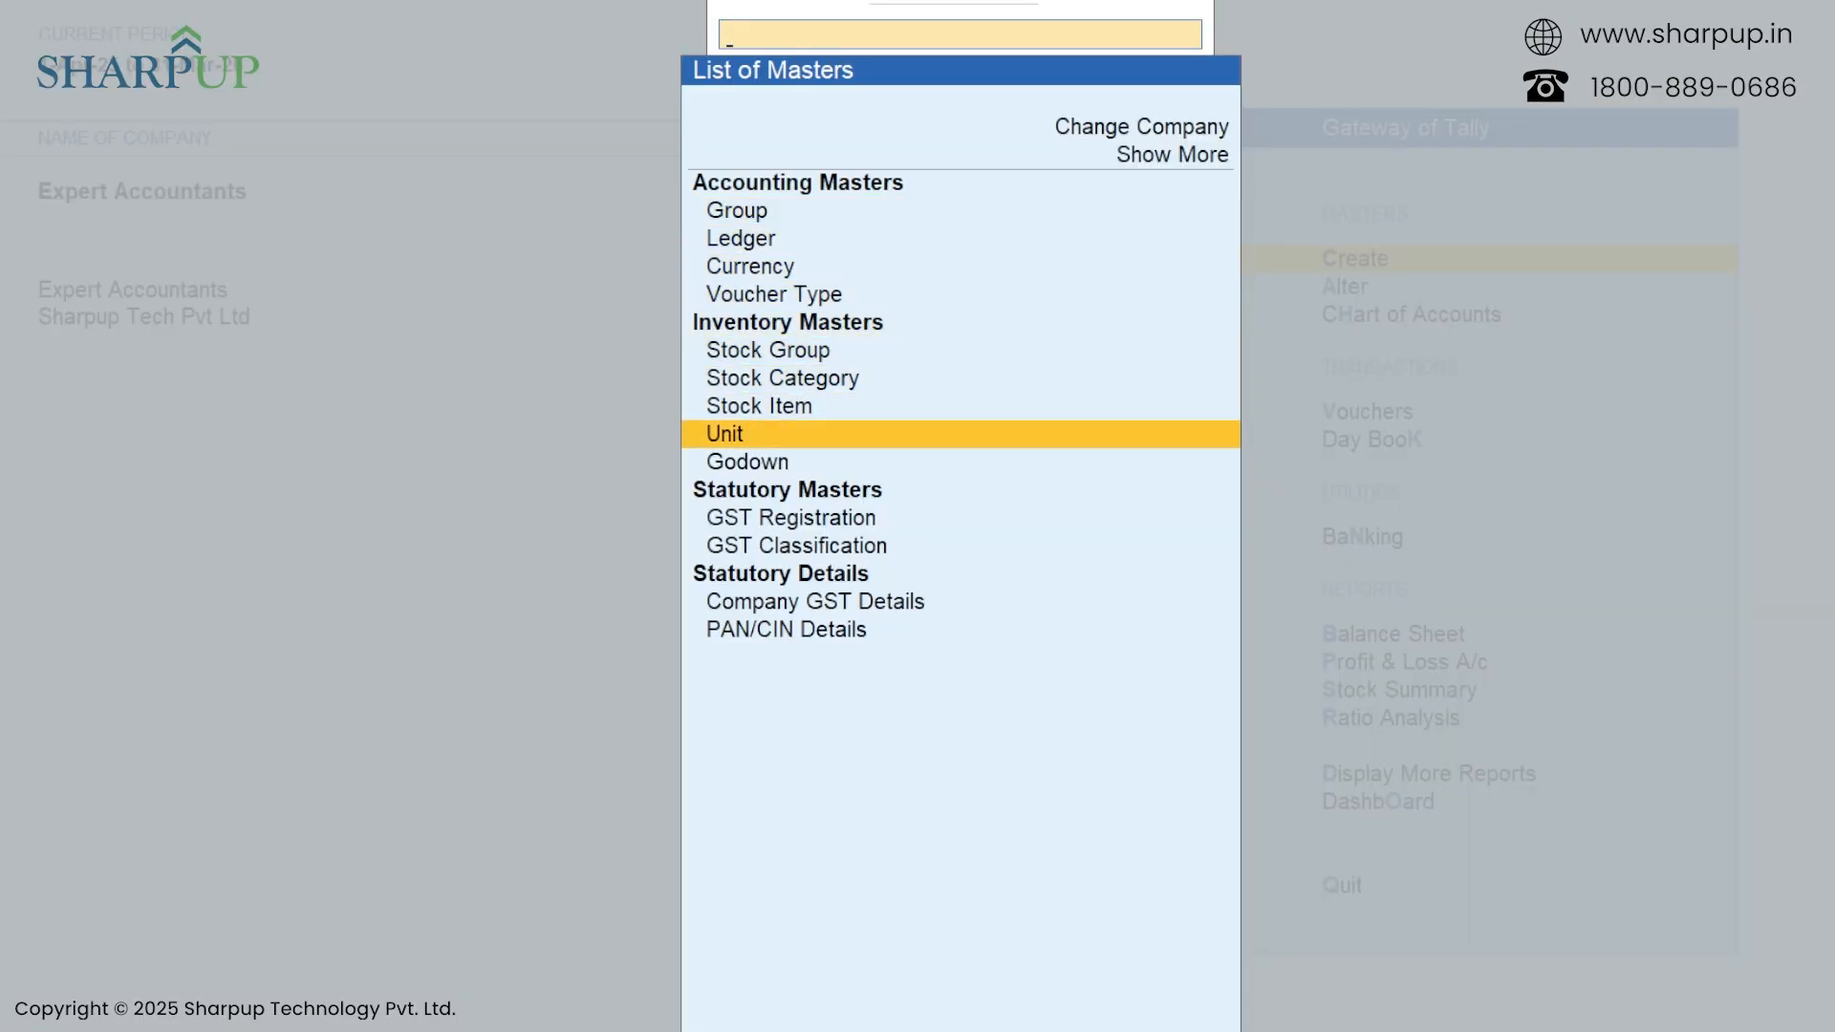
key(Return)
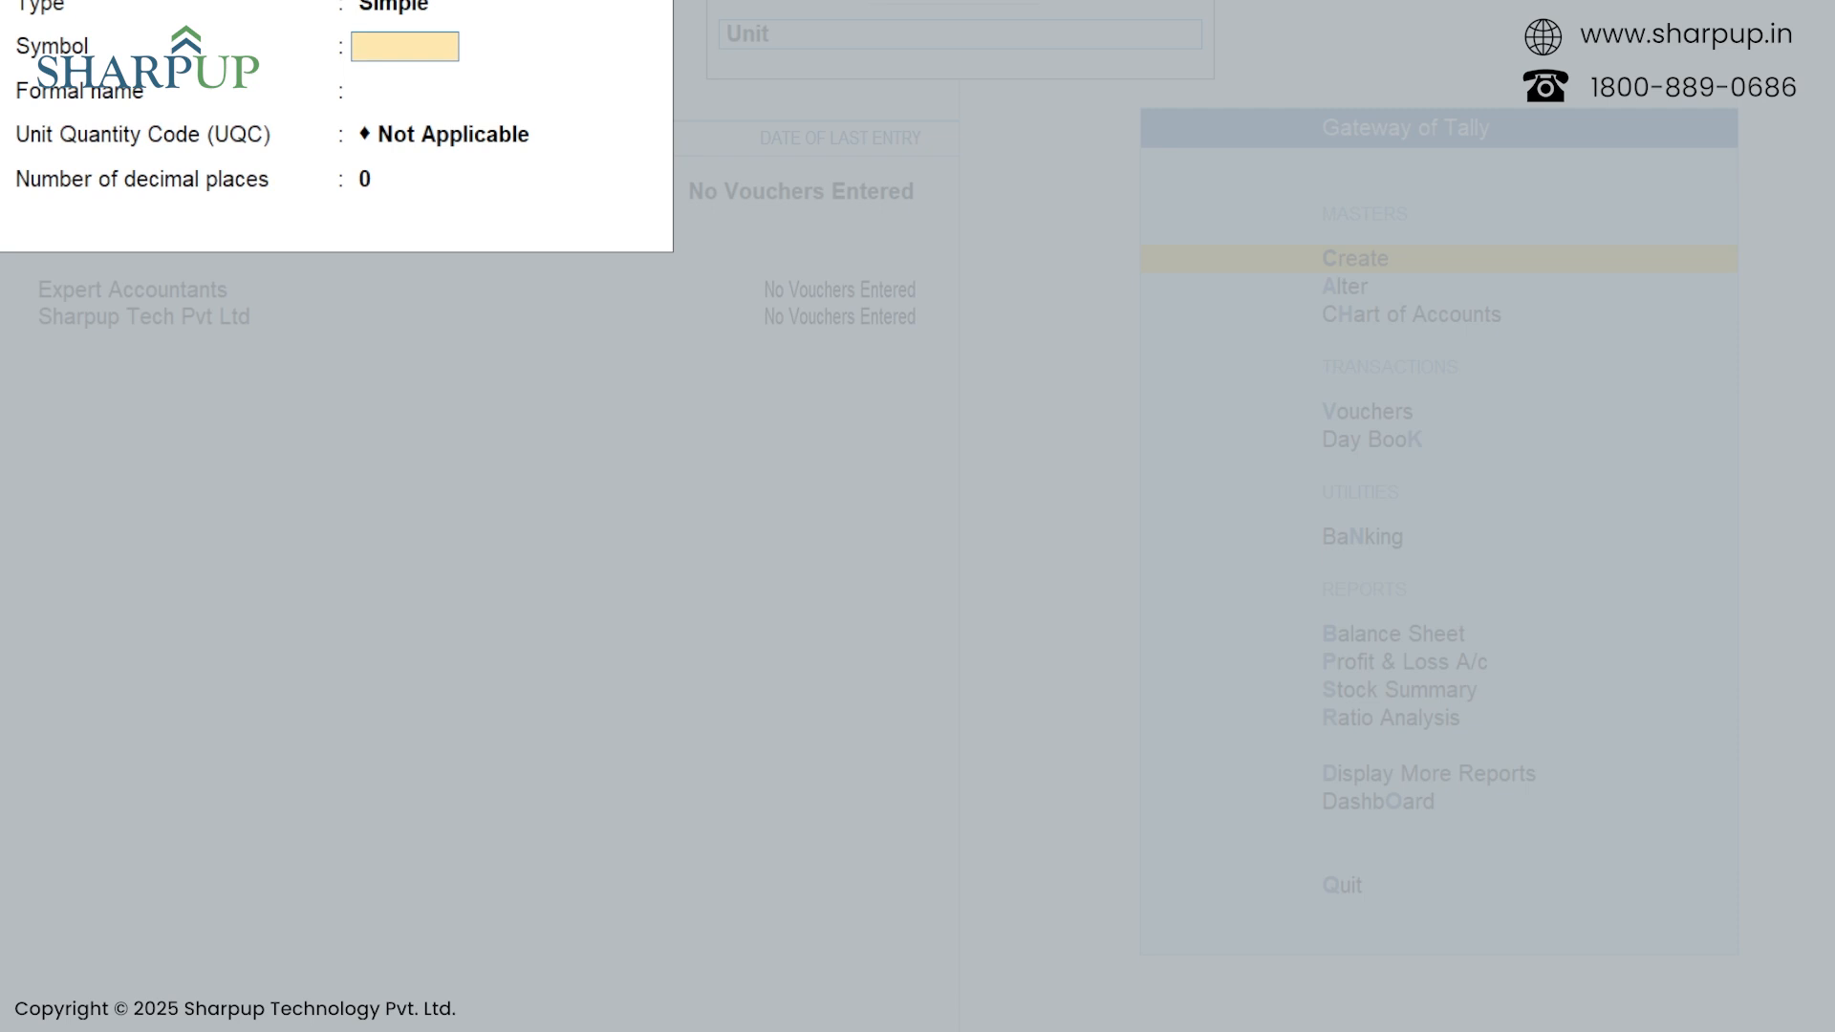
Try umbrella as the new unit's symbol and Umbrella as its formal name.
text(umbrella)
key(Return)
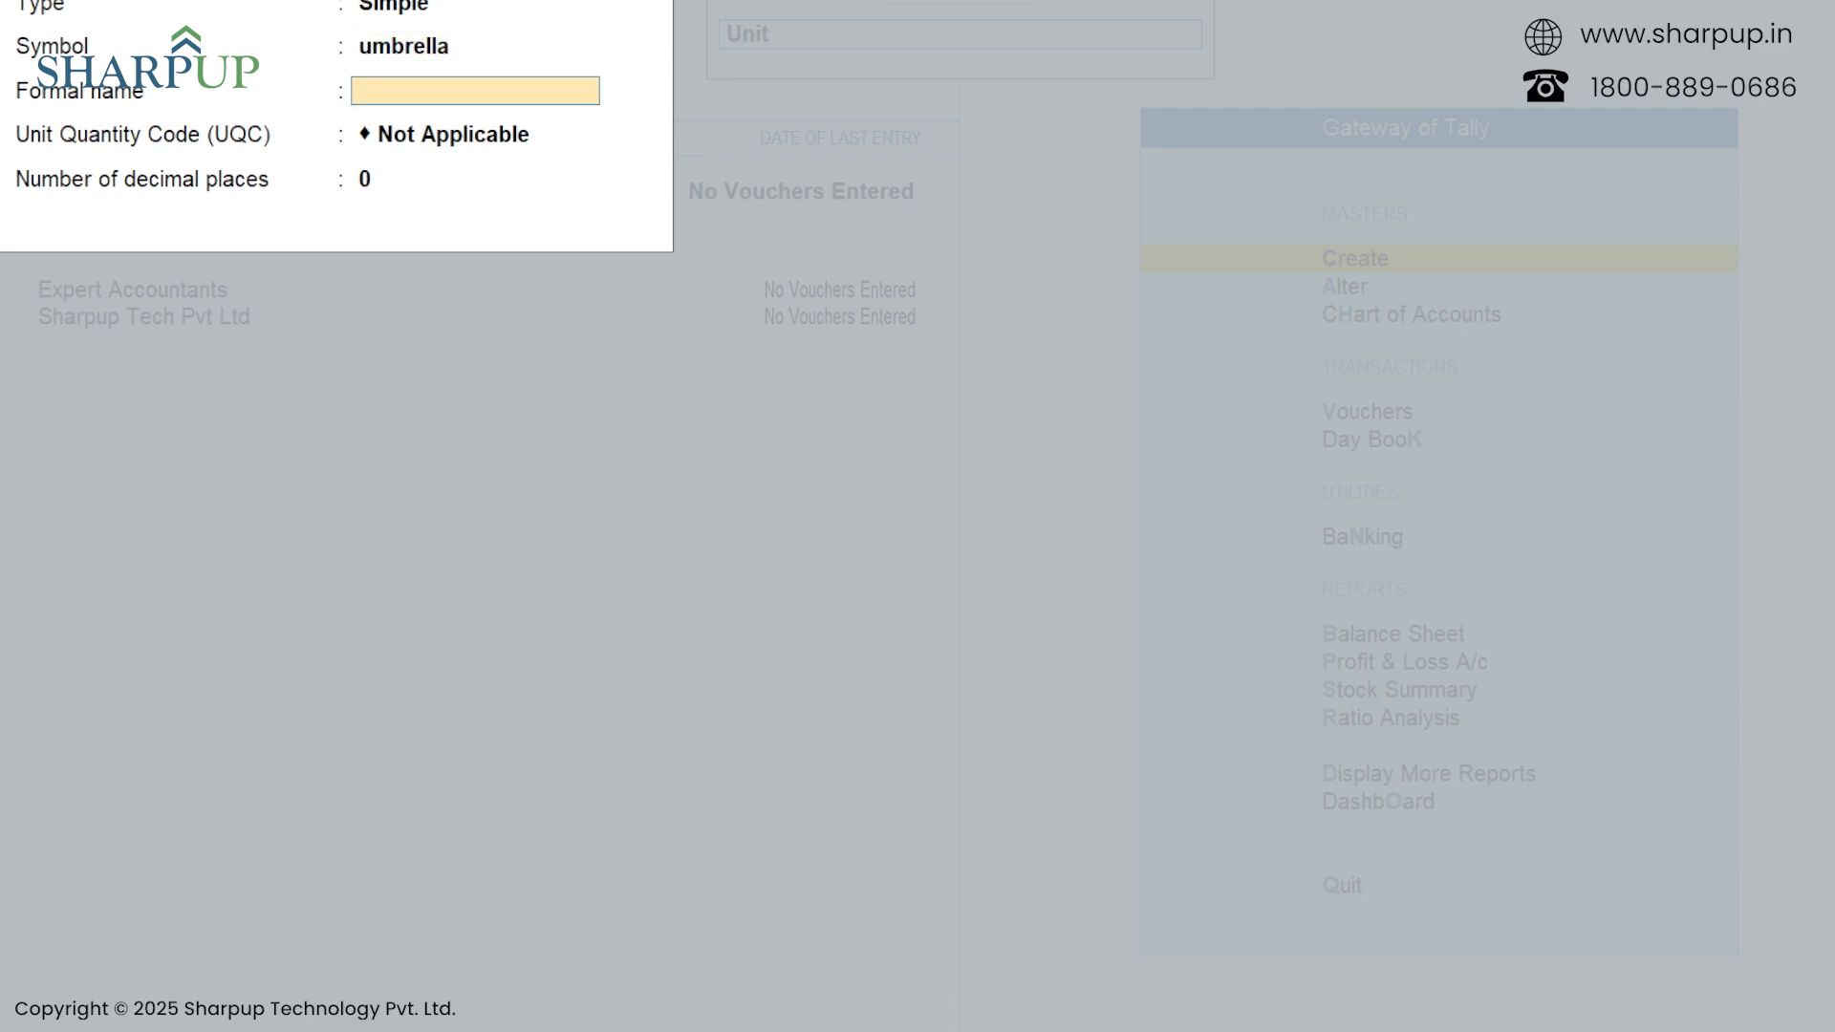
text(Umbrella)
key(BackSpace)
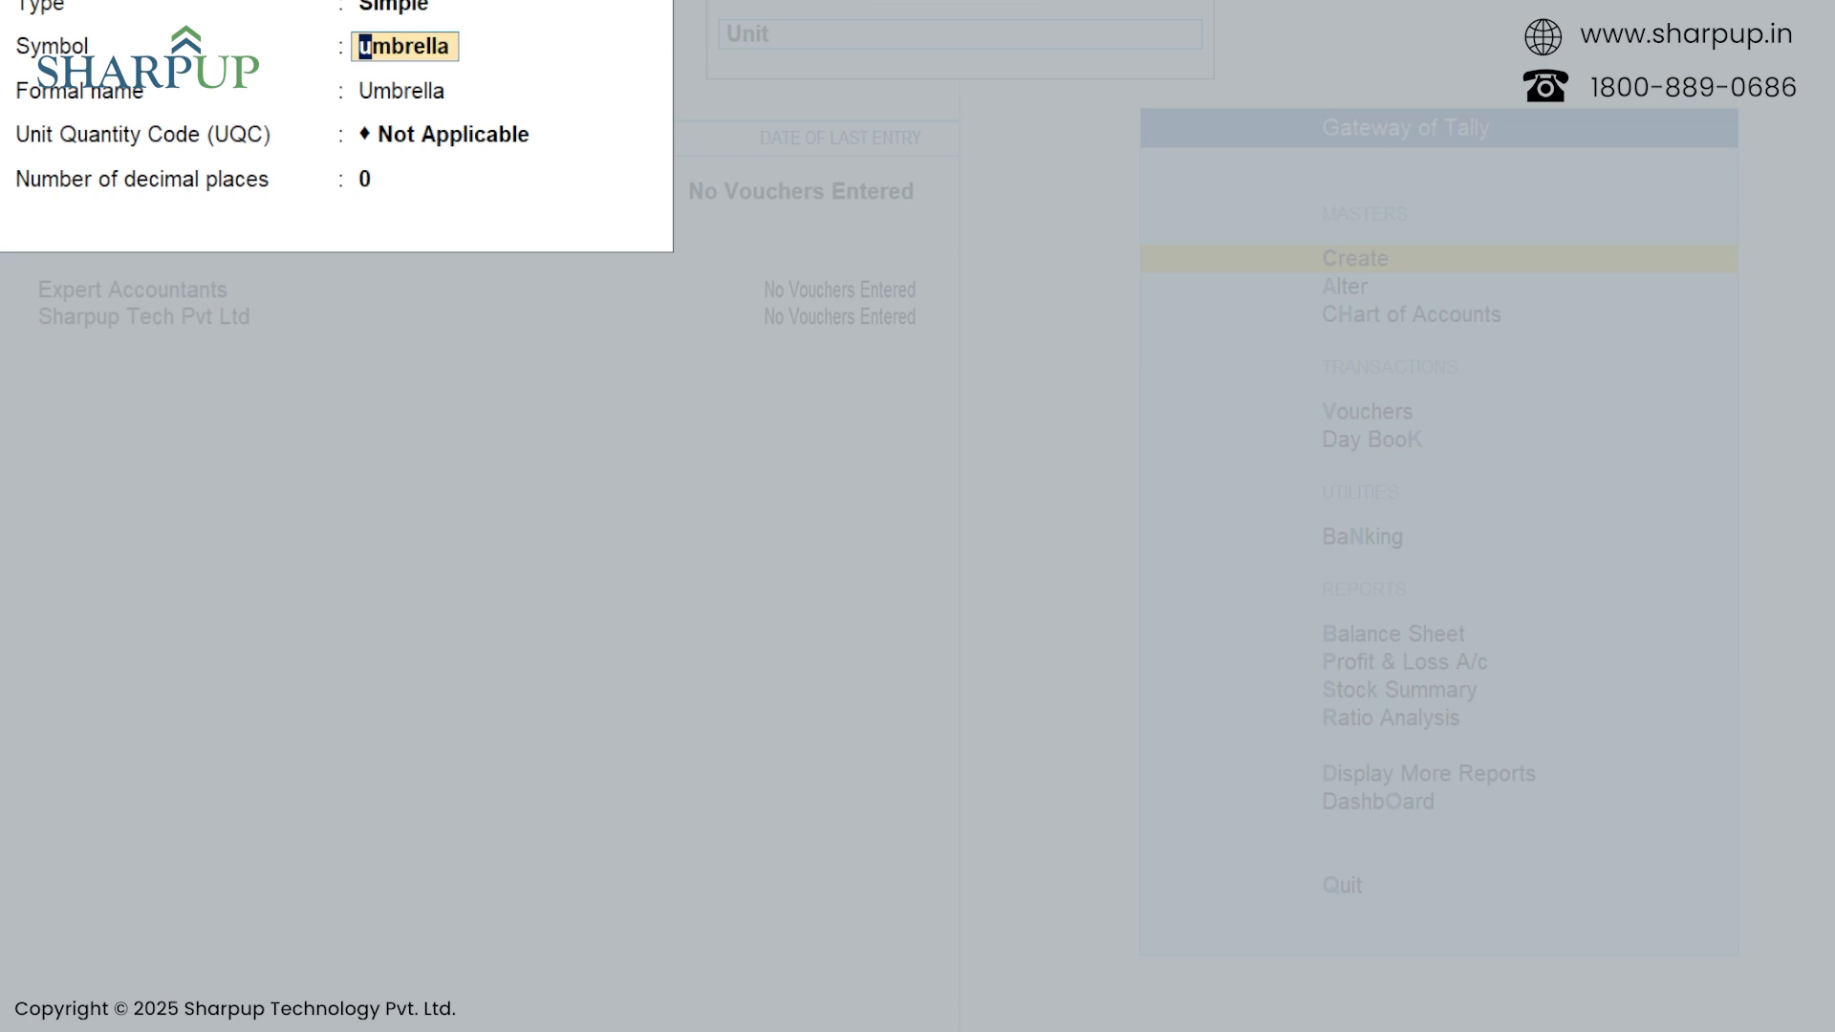
Set the new unit's symbol to Pcs and its formal name to Pieces.
text(Pcs)
key(Return)
text(Pieces)
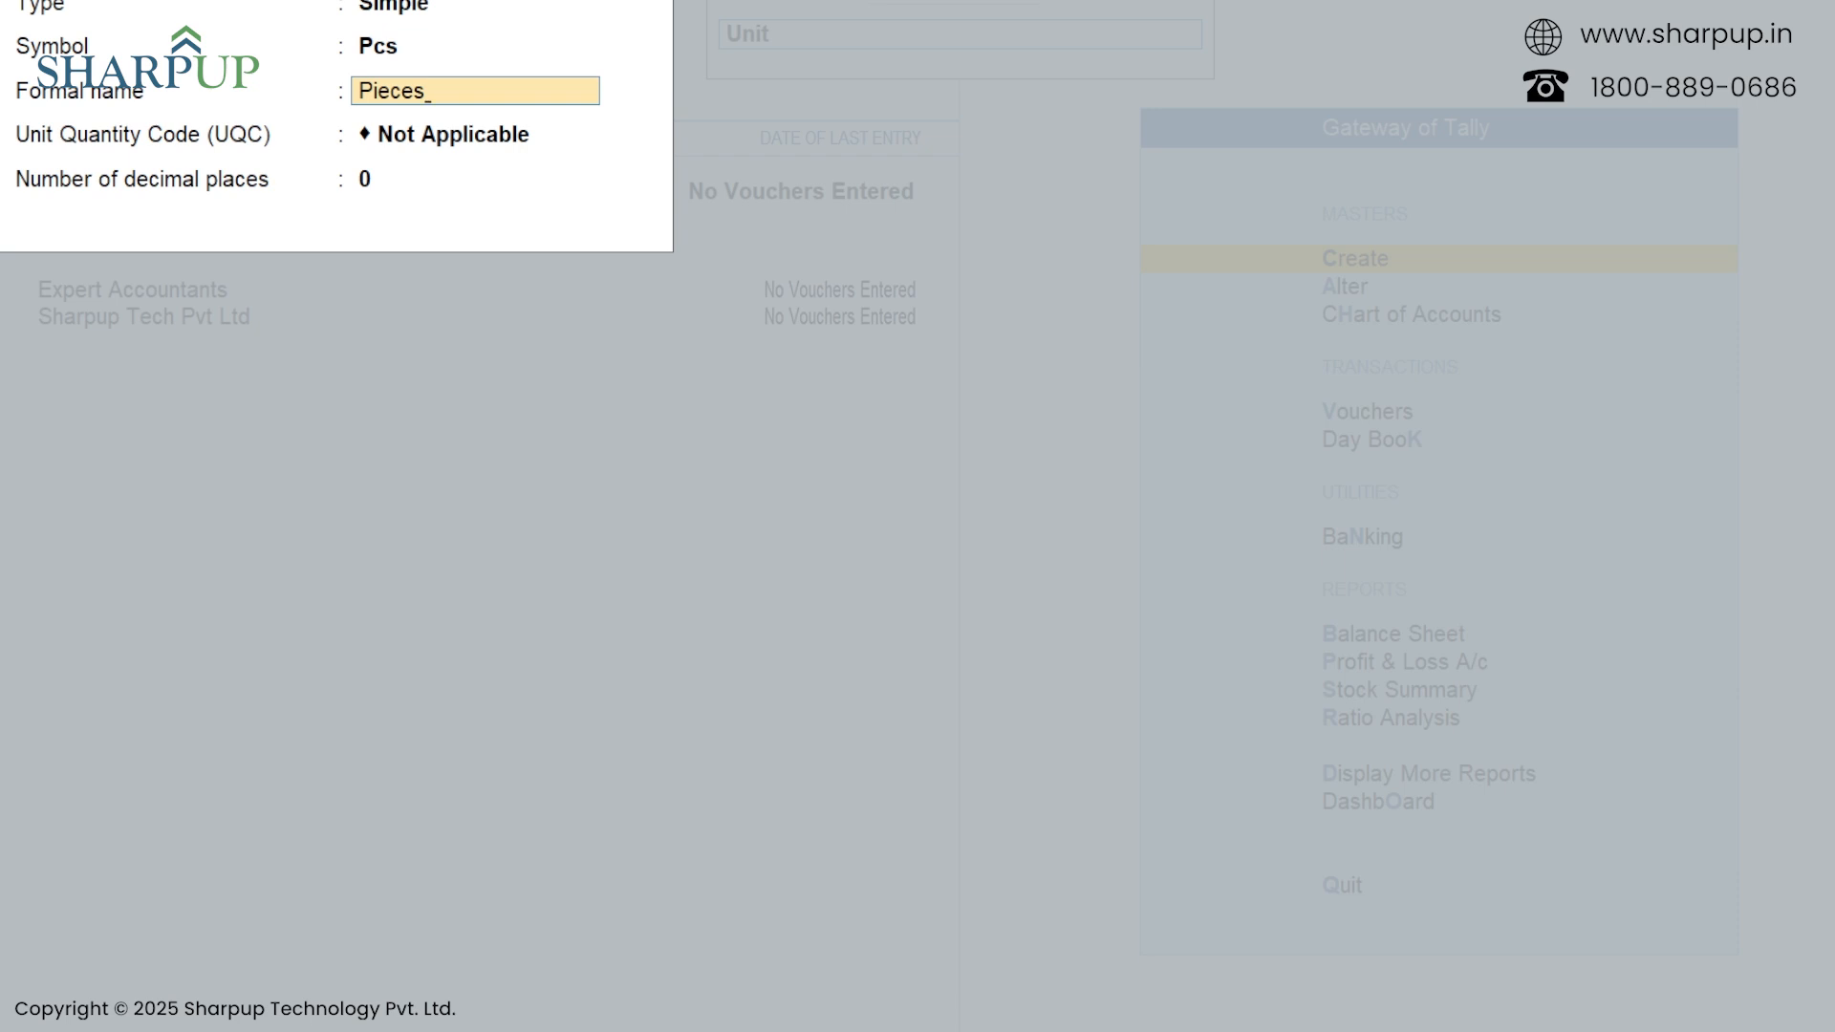
Set the unit's Unit Quantity Code (UQC) to PCS-PIECES.
key(Return)
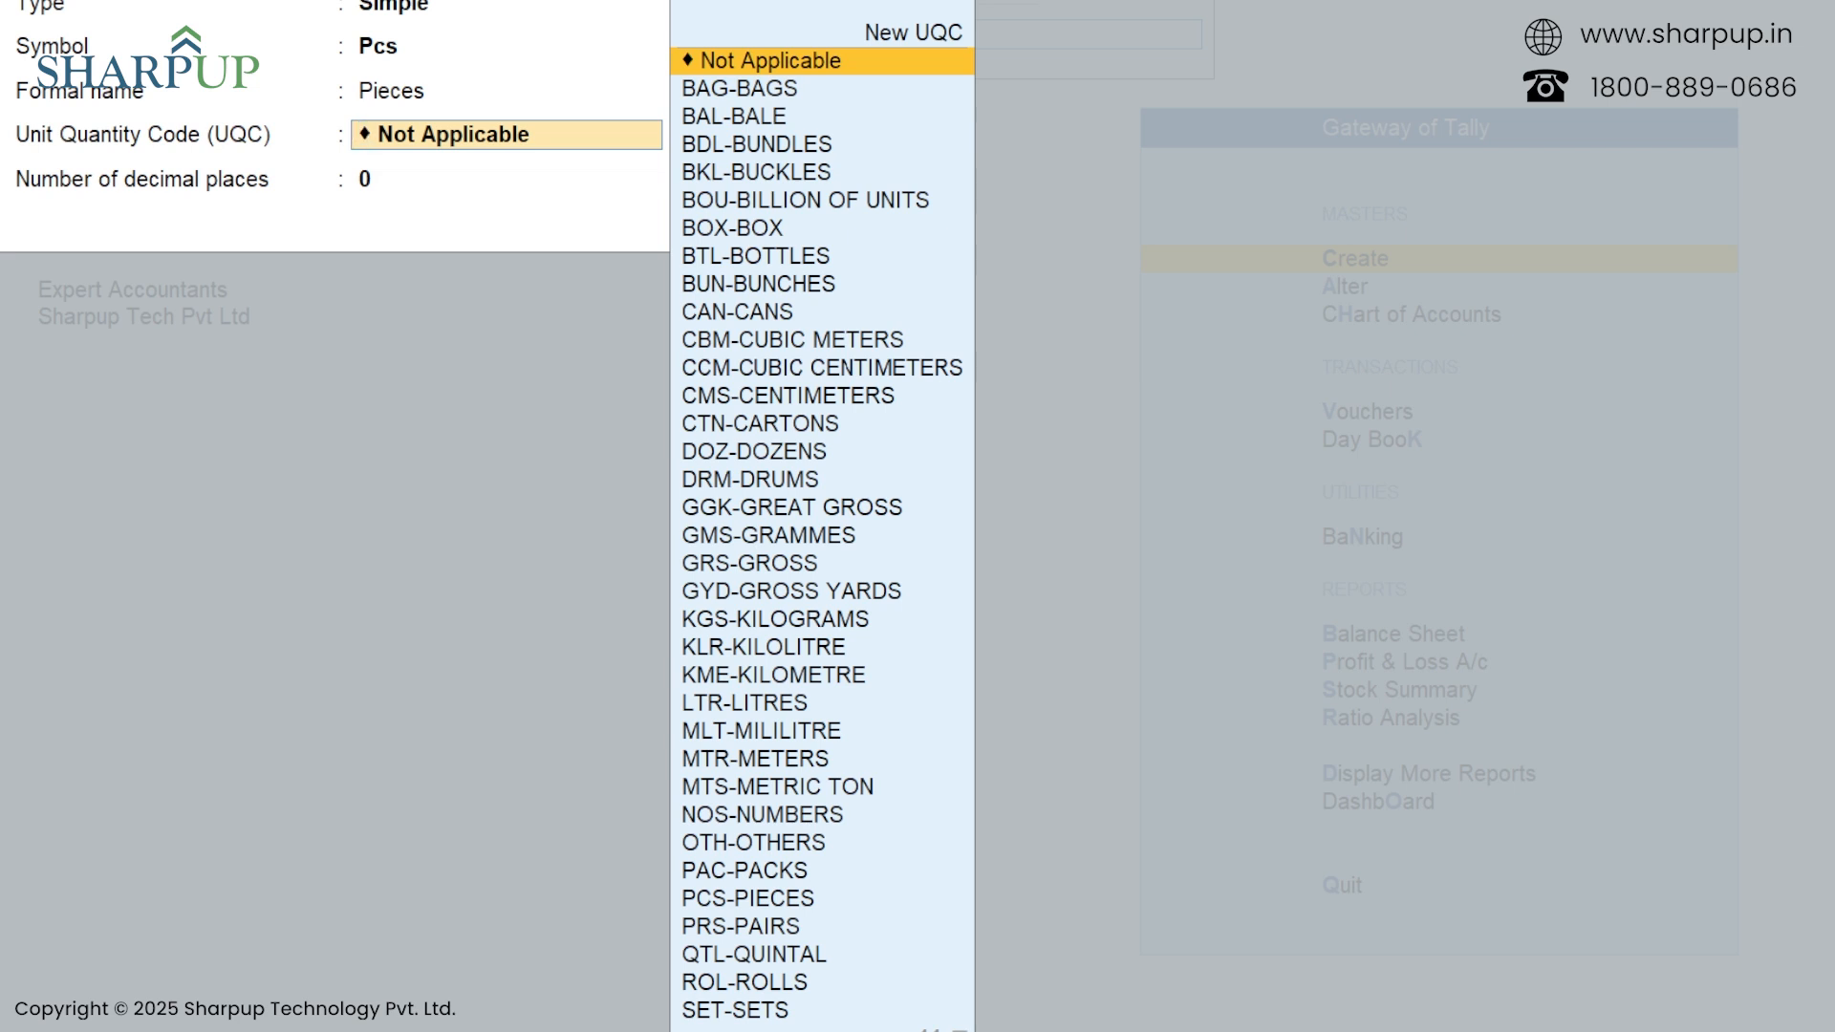
key(Down)
key(Down)
key(Down)
key(Down)
key(Down)
key(Down)
key(Down)
key(Down)
key(Down)
key(Down)
key(Down)
key(Down)
key(Down)
key(Down)
key(Down)
key(Down)
key(Down)
key(Down)
key(Down)
key(Down)
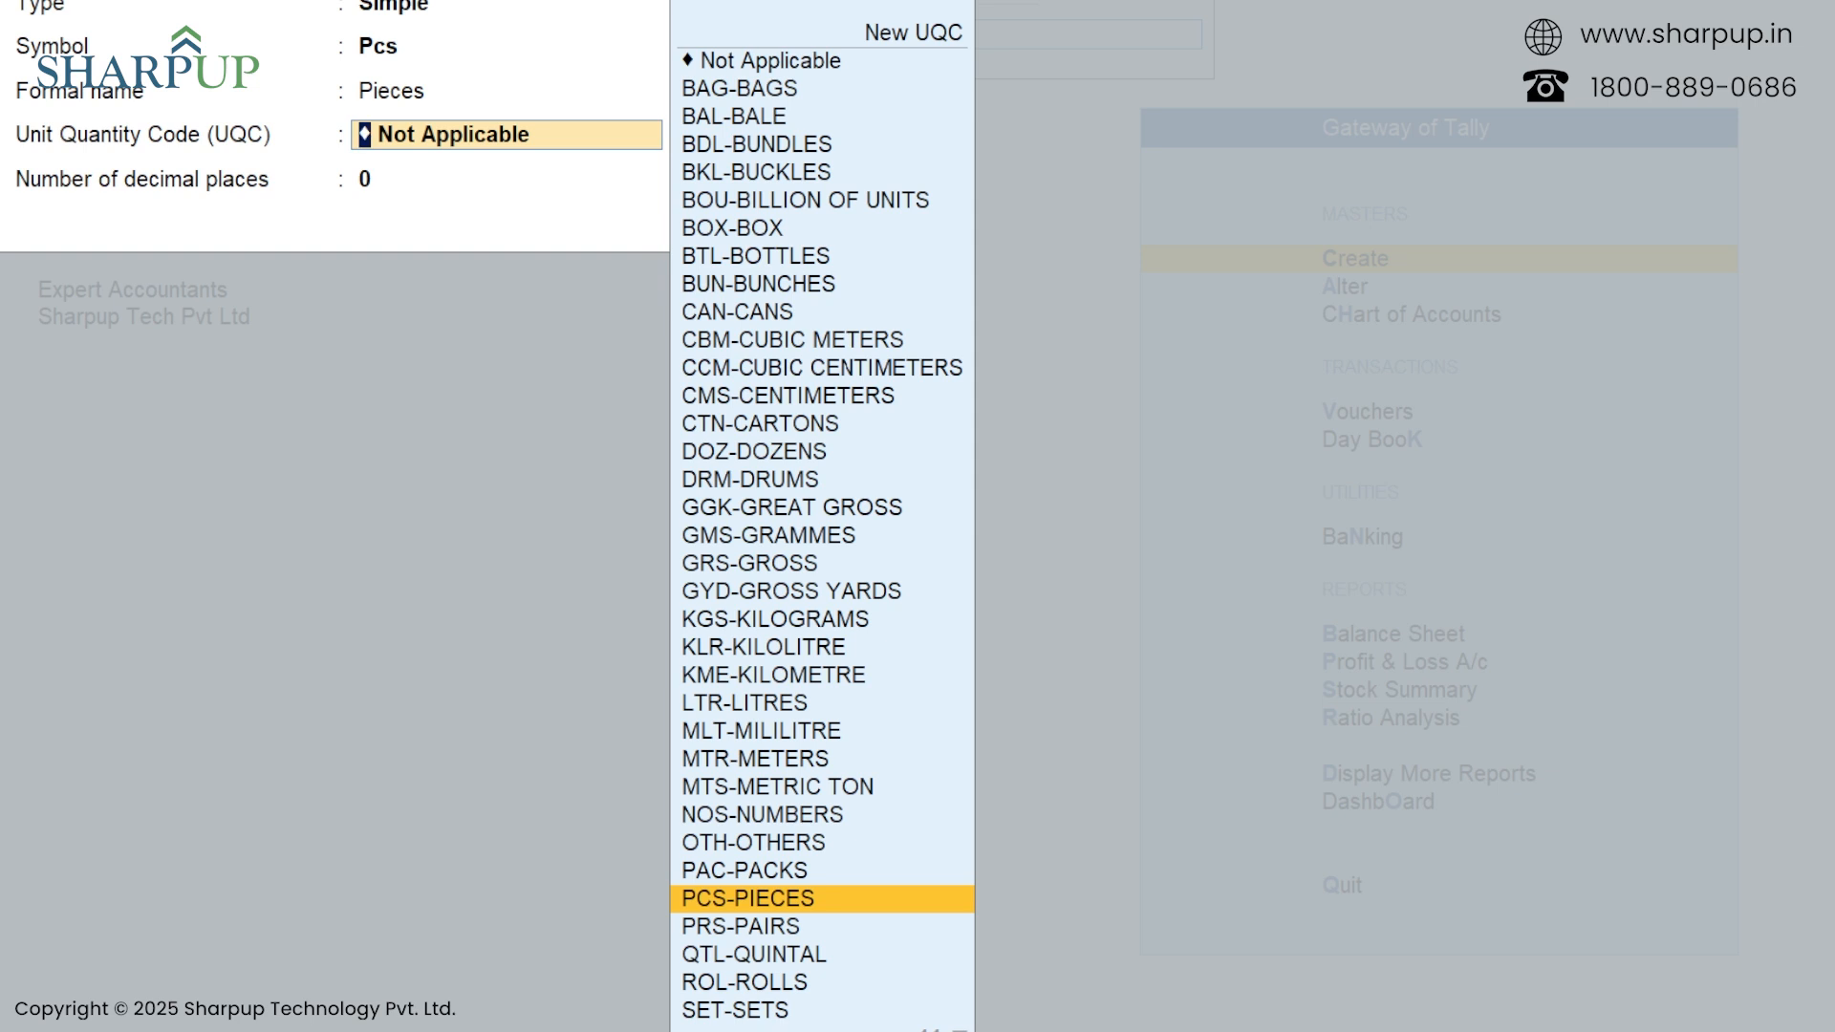
key(Return)
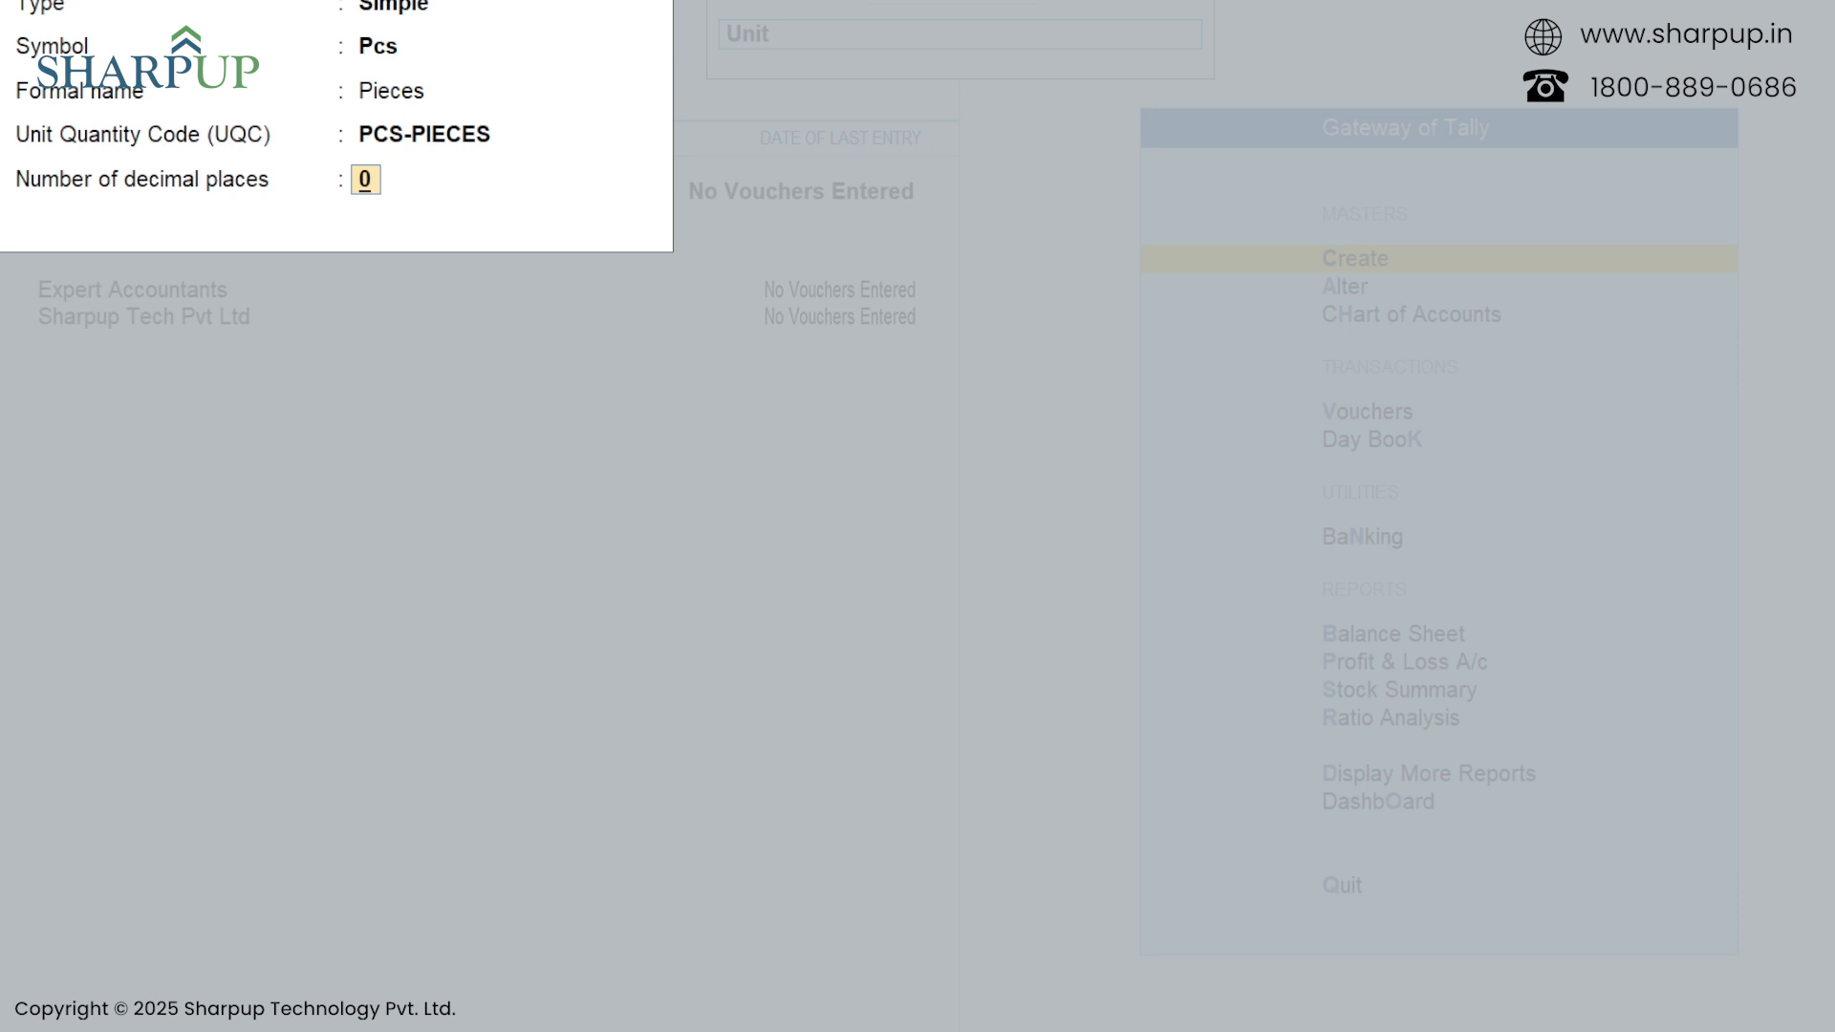
Recheck the Pcs unit's symbol, formal name and UQC, and save it with 0 decimal places.
key(shift+Tab)
key(shift+Tab)
key(shift+Tab)
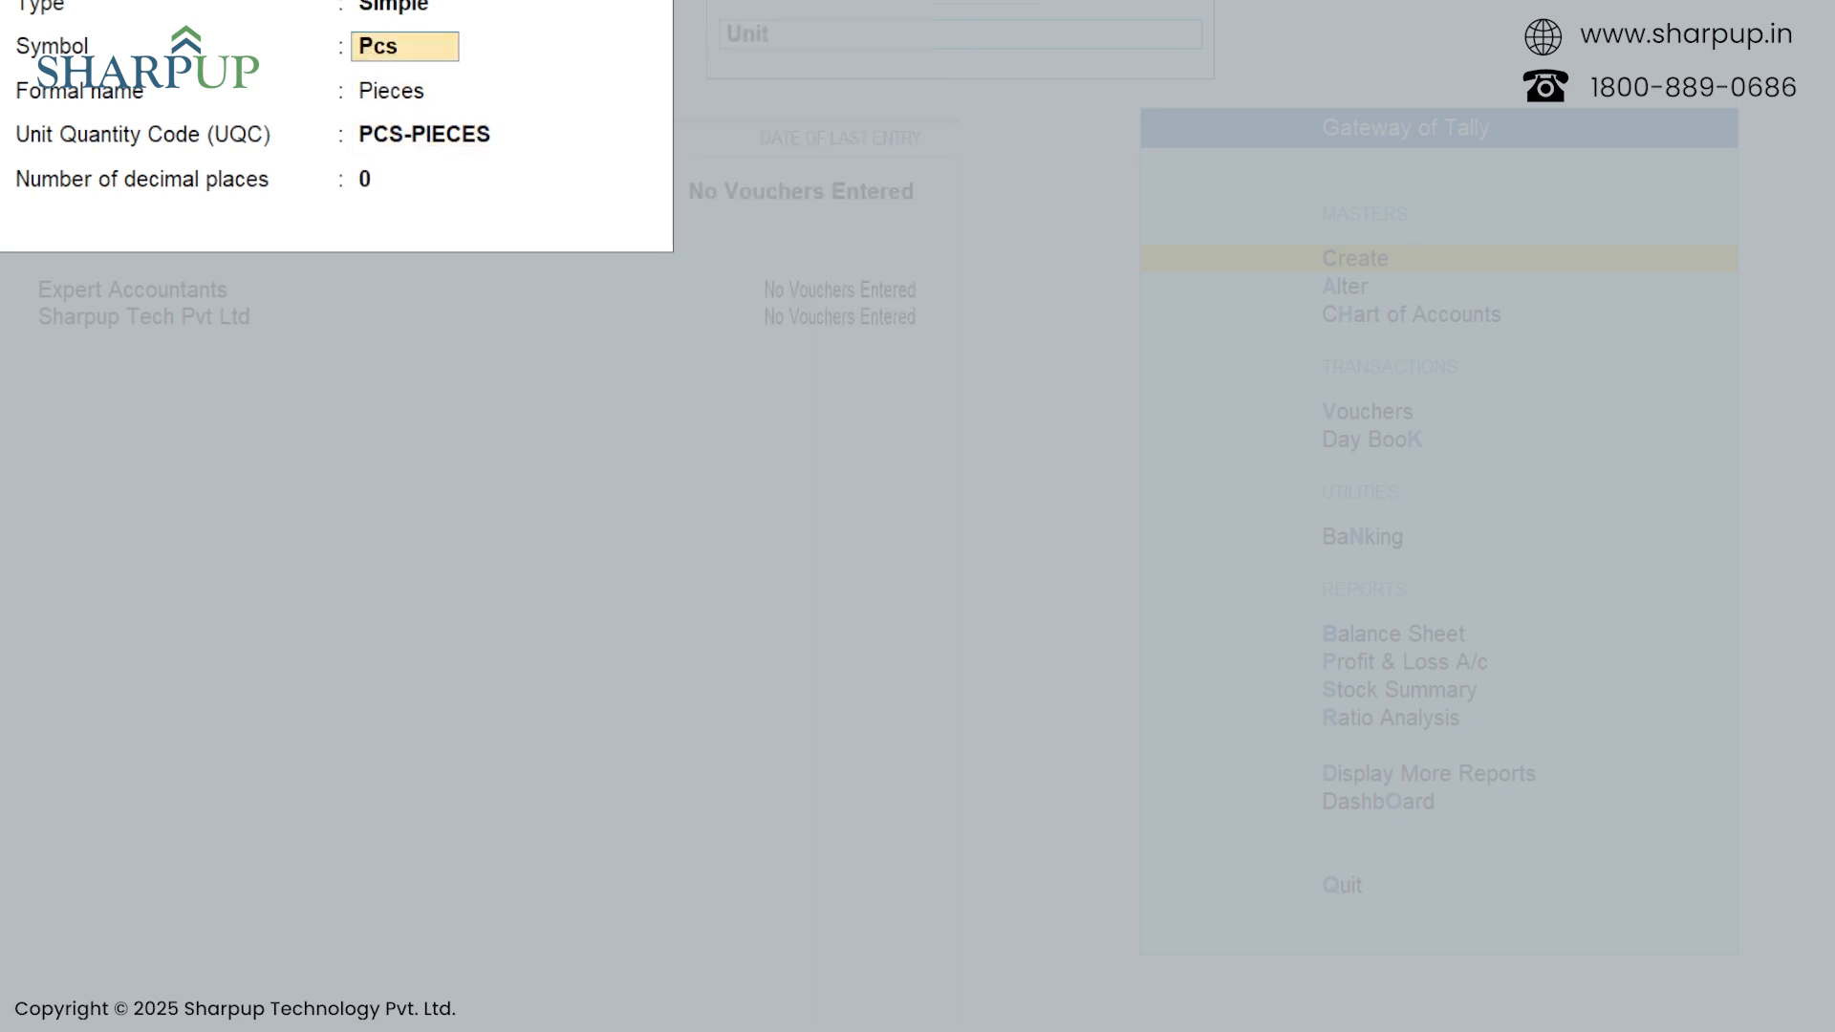
key(Return)
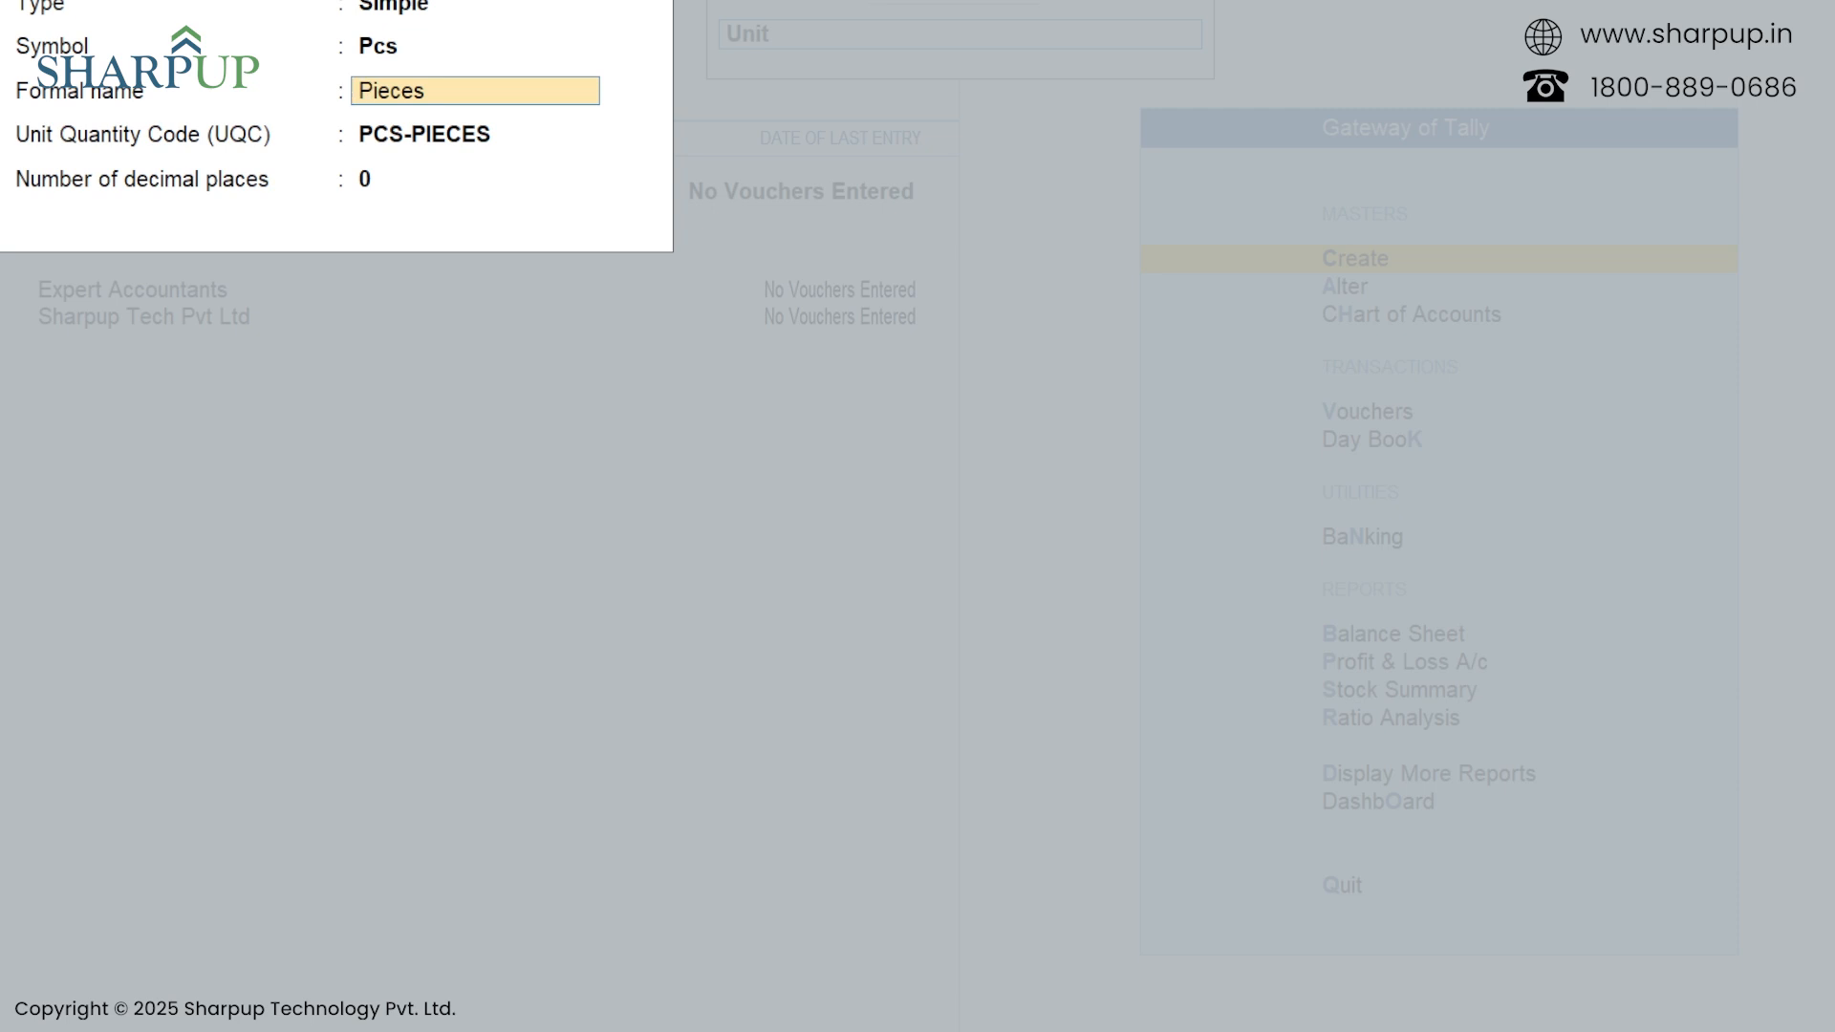
key(Return)
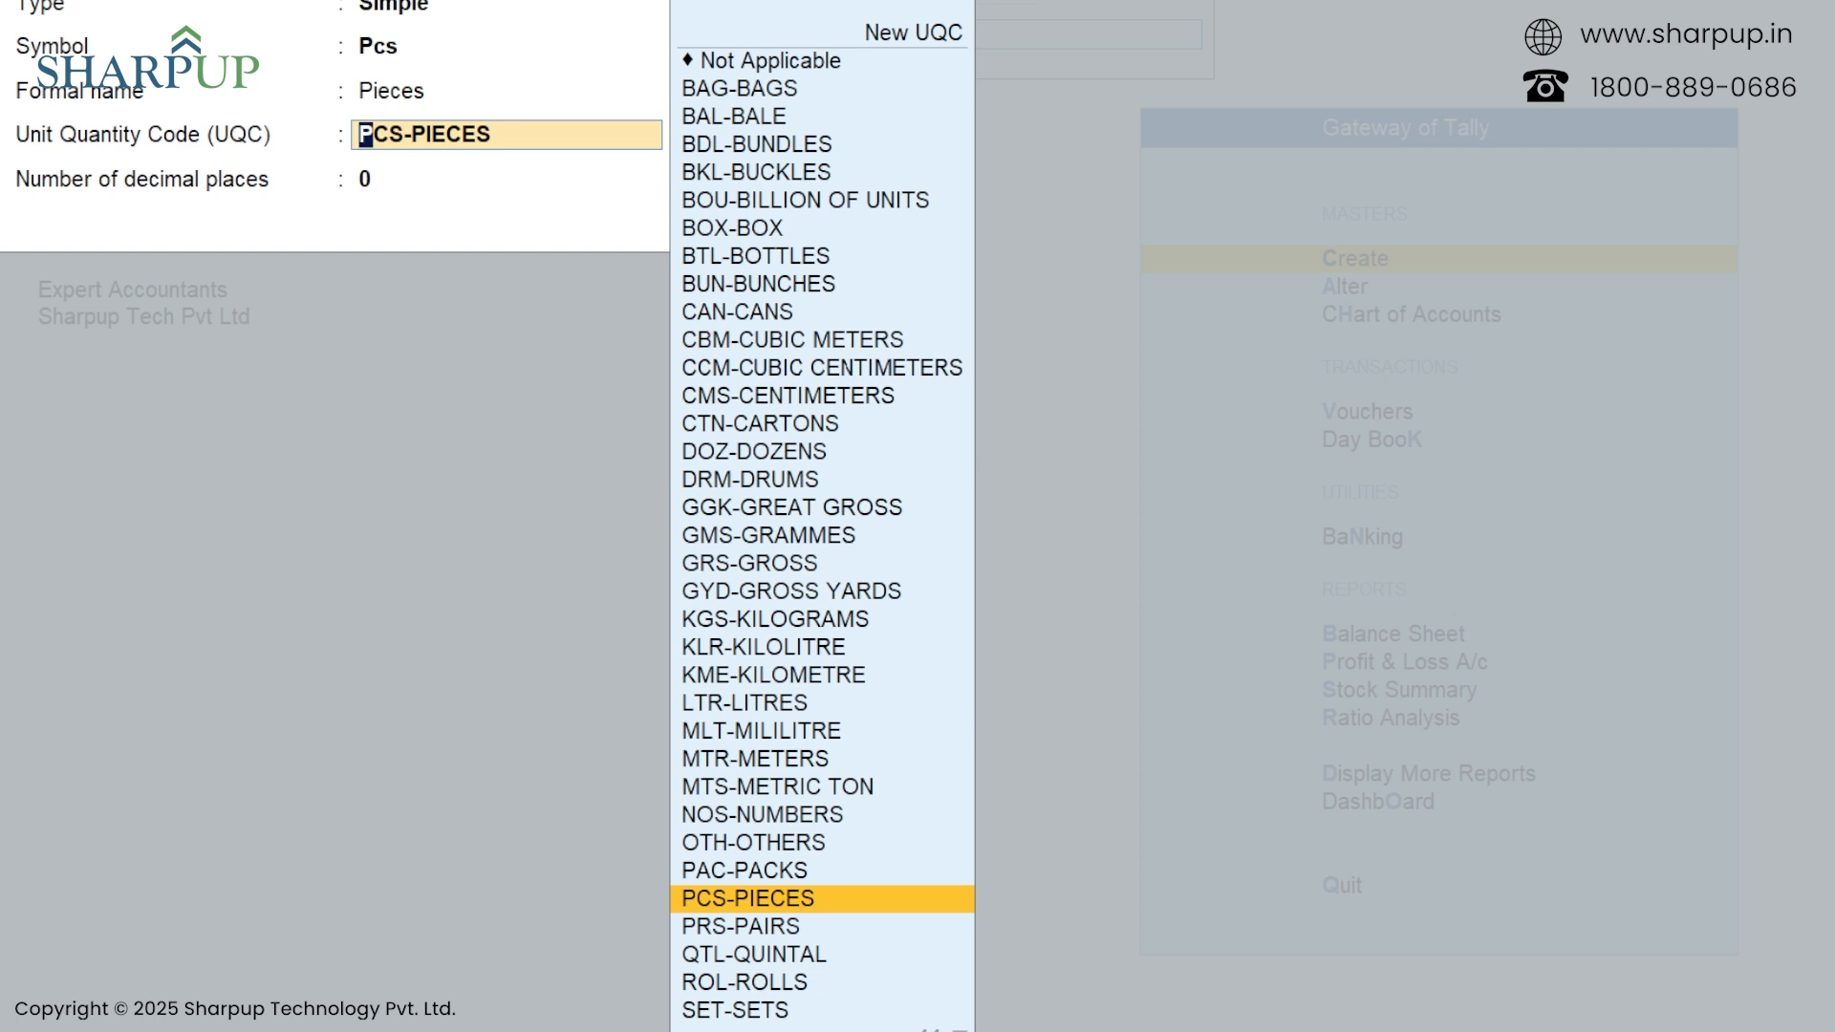
key(Return)
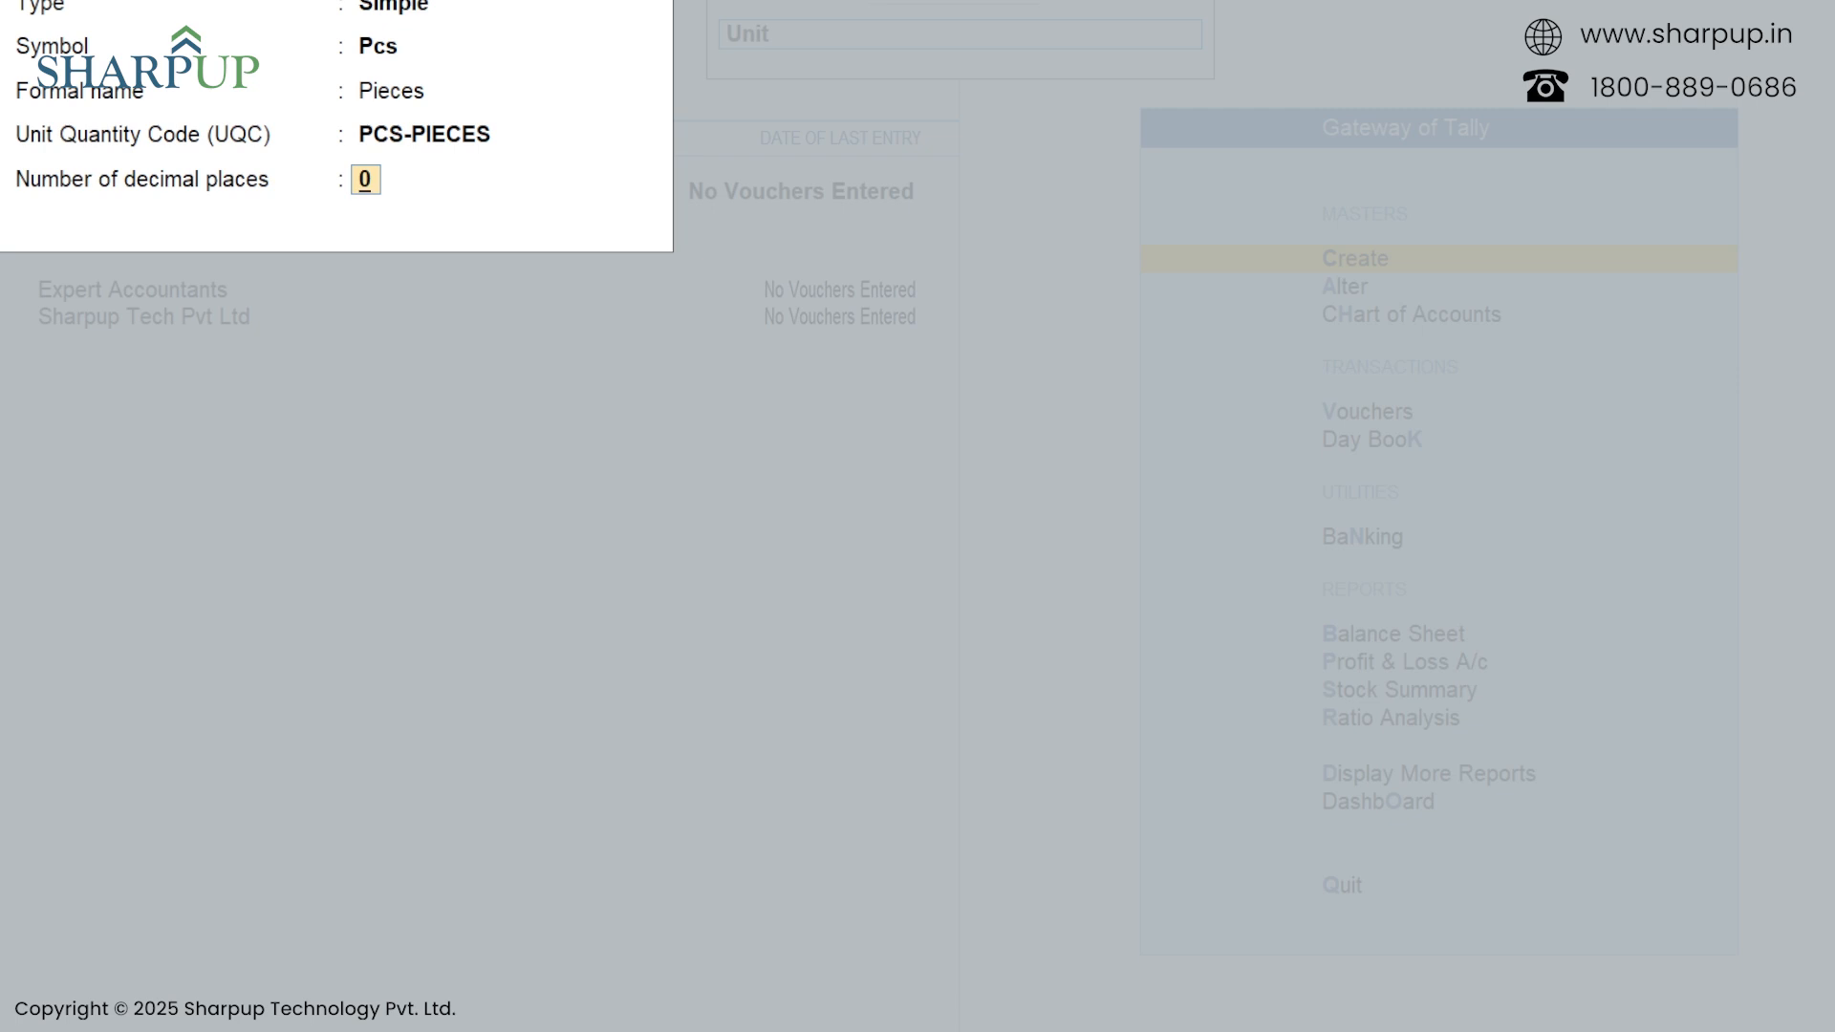
key(Return)
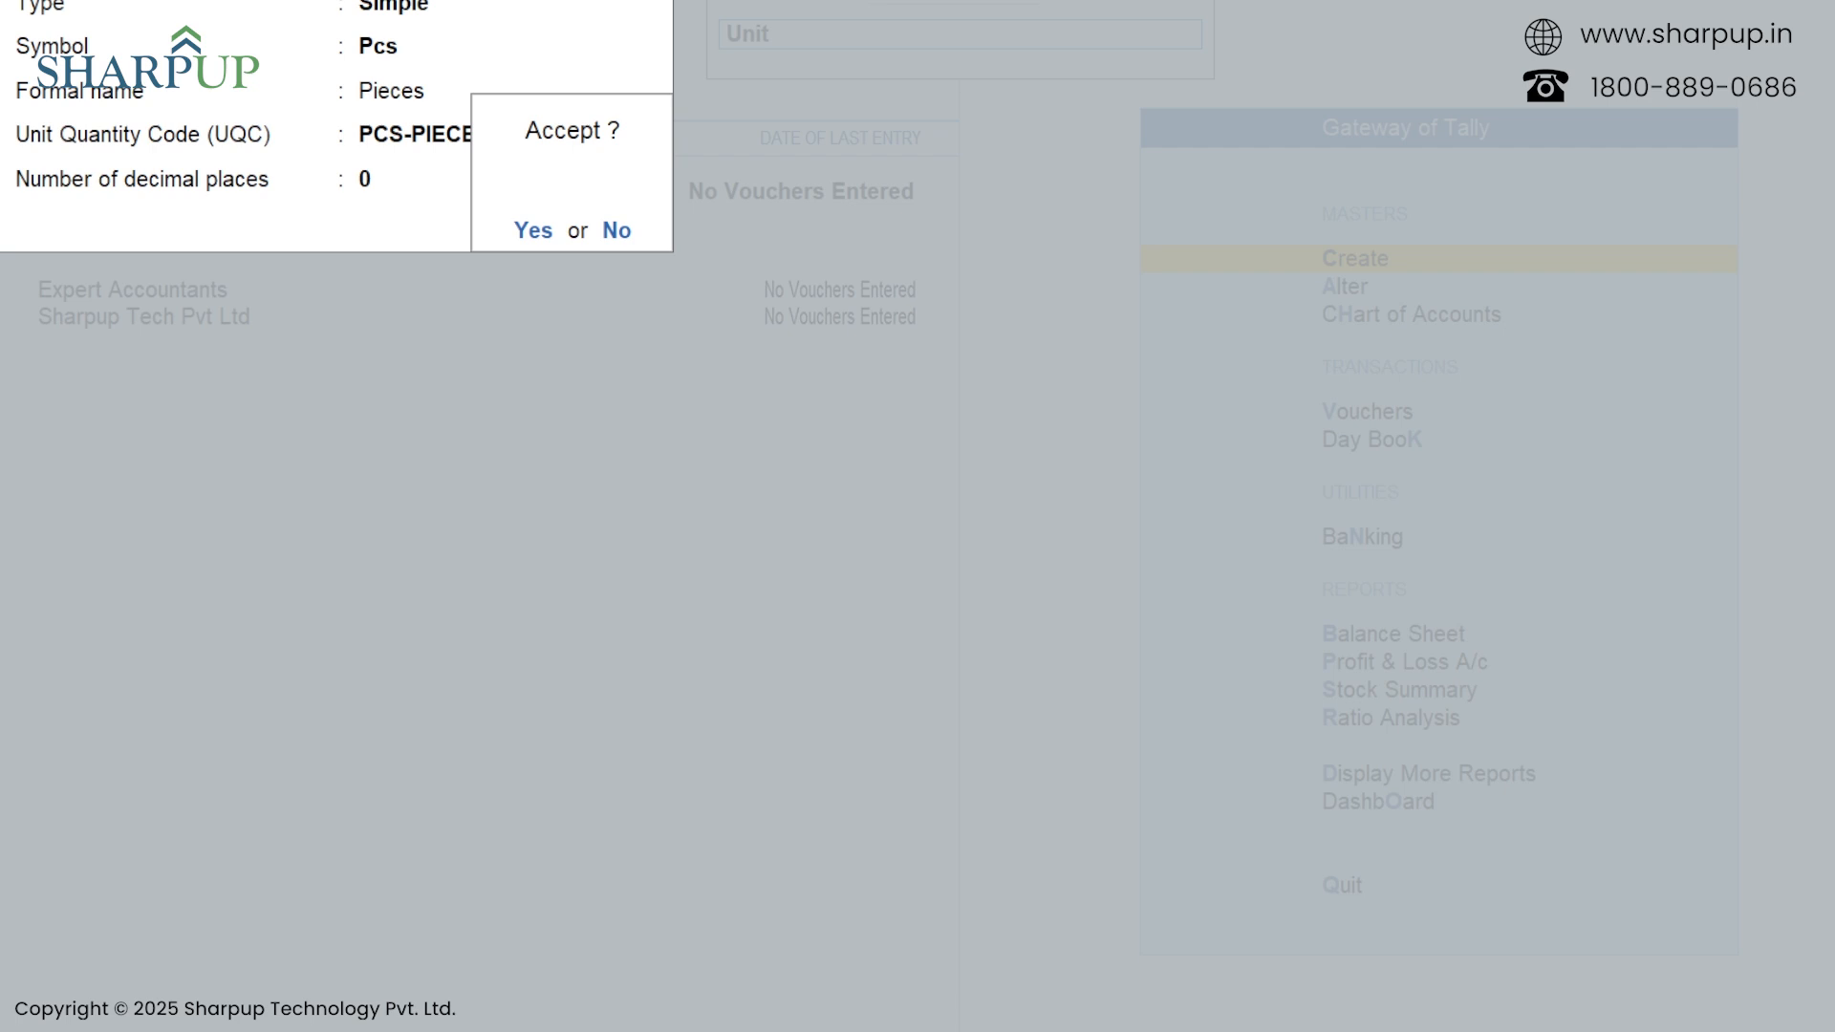
key(Return)
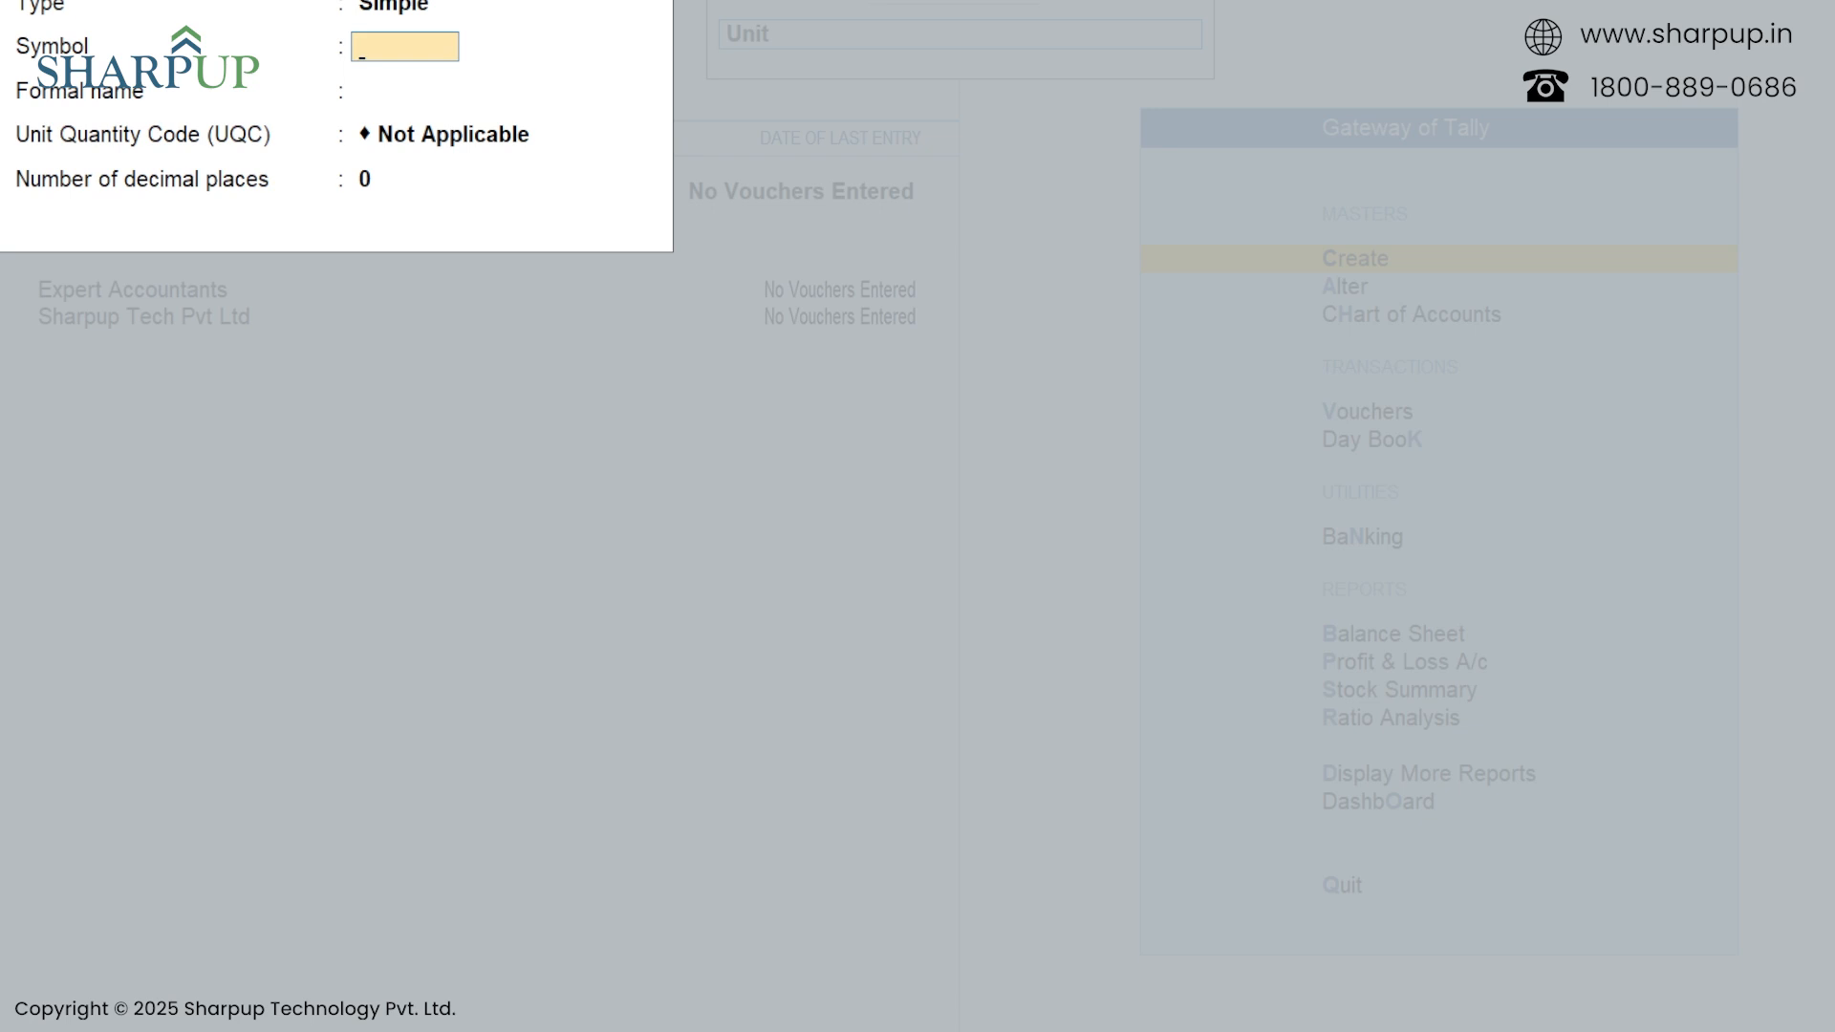
Set the next new unit's symbol to Kgs and its formal name to Kilogram.
text(Kgs)
key(Return)
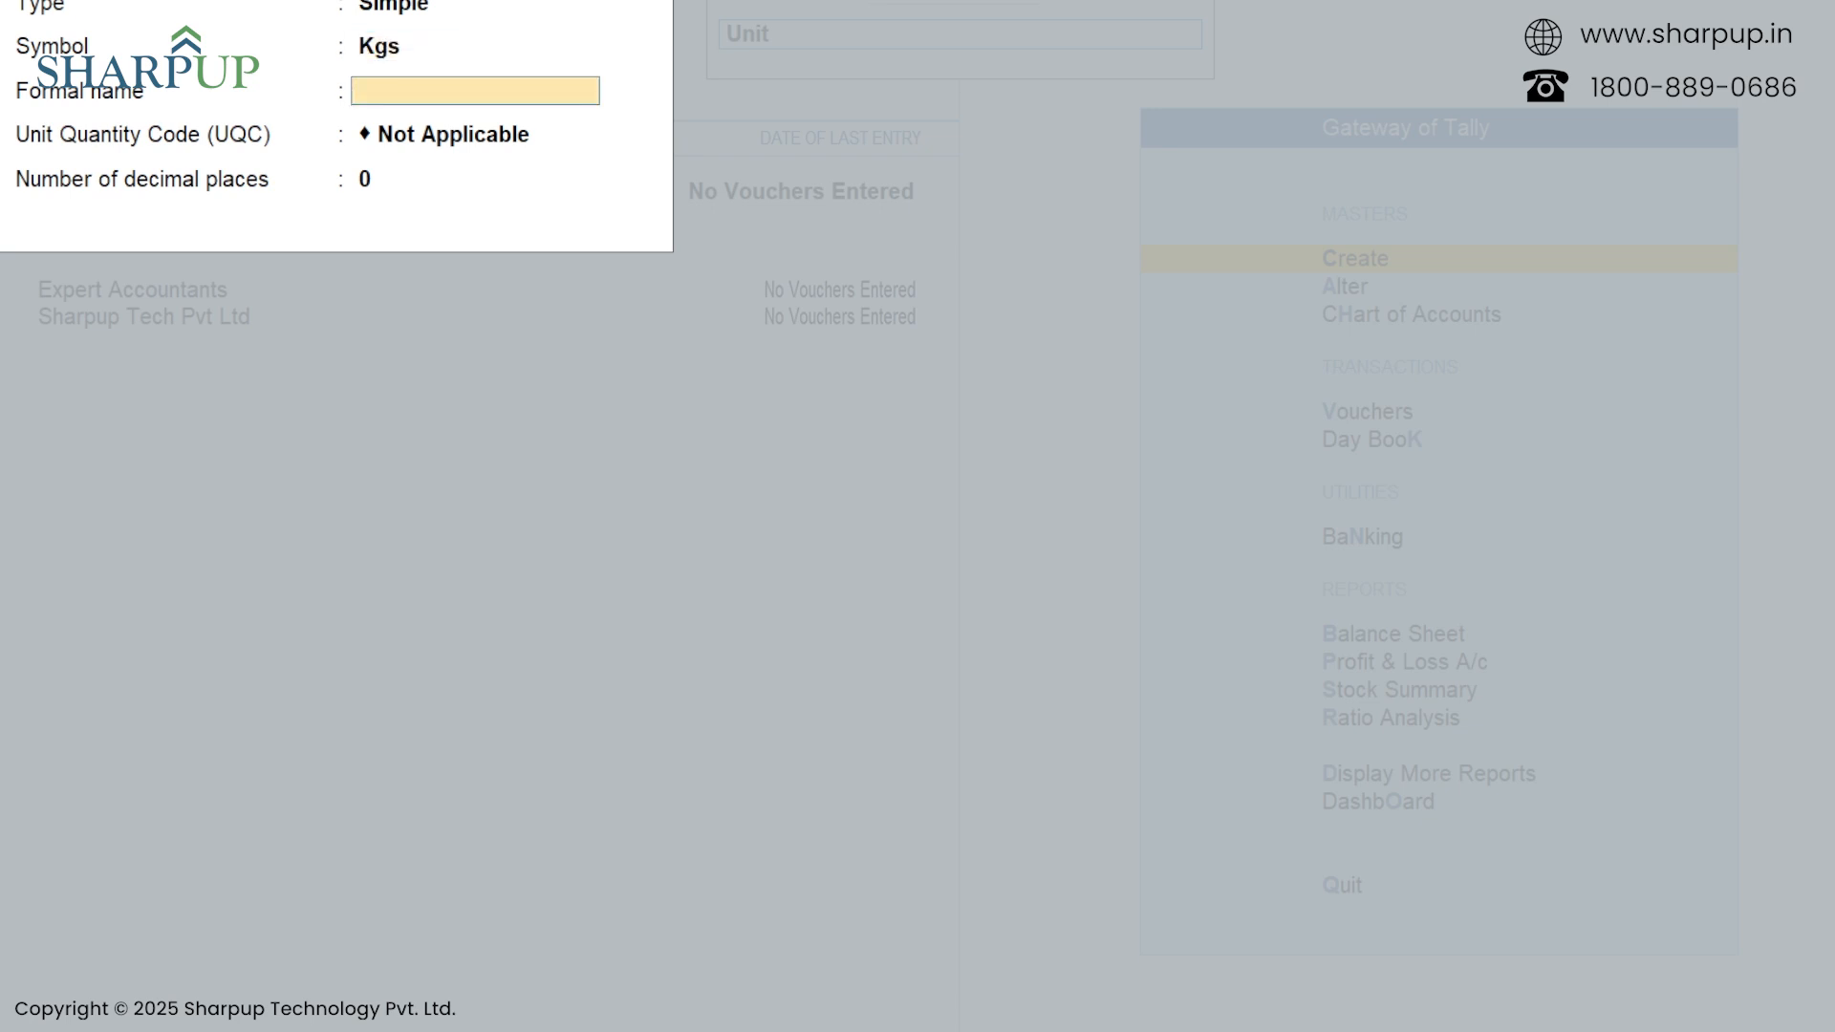
text(Kilogram)
key(Return)
key(Down)
key(Down)
key(Down)
key(Down)
key(Down)
key(Down)
key(Down)
key(Down)
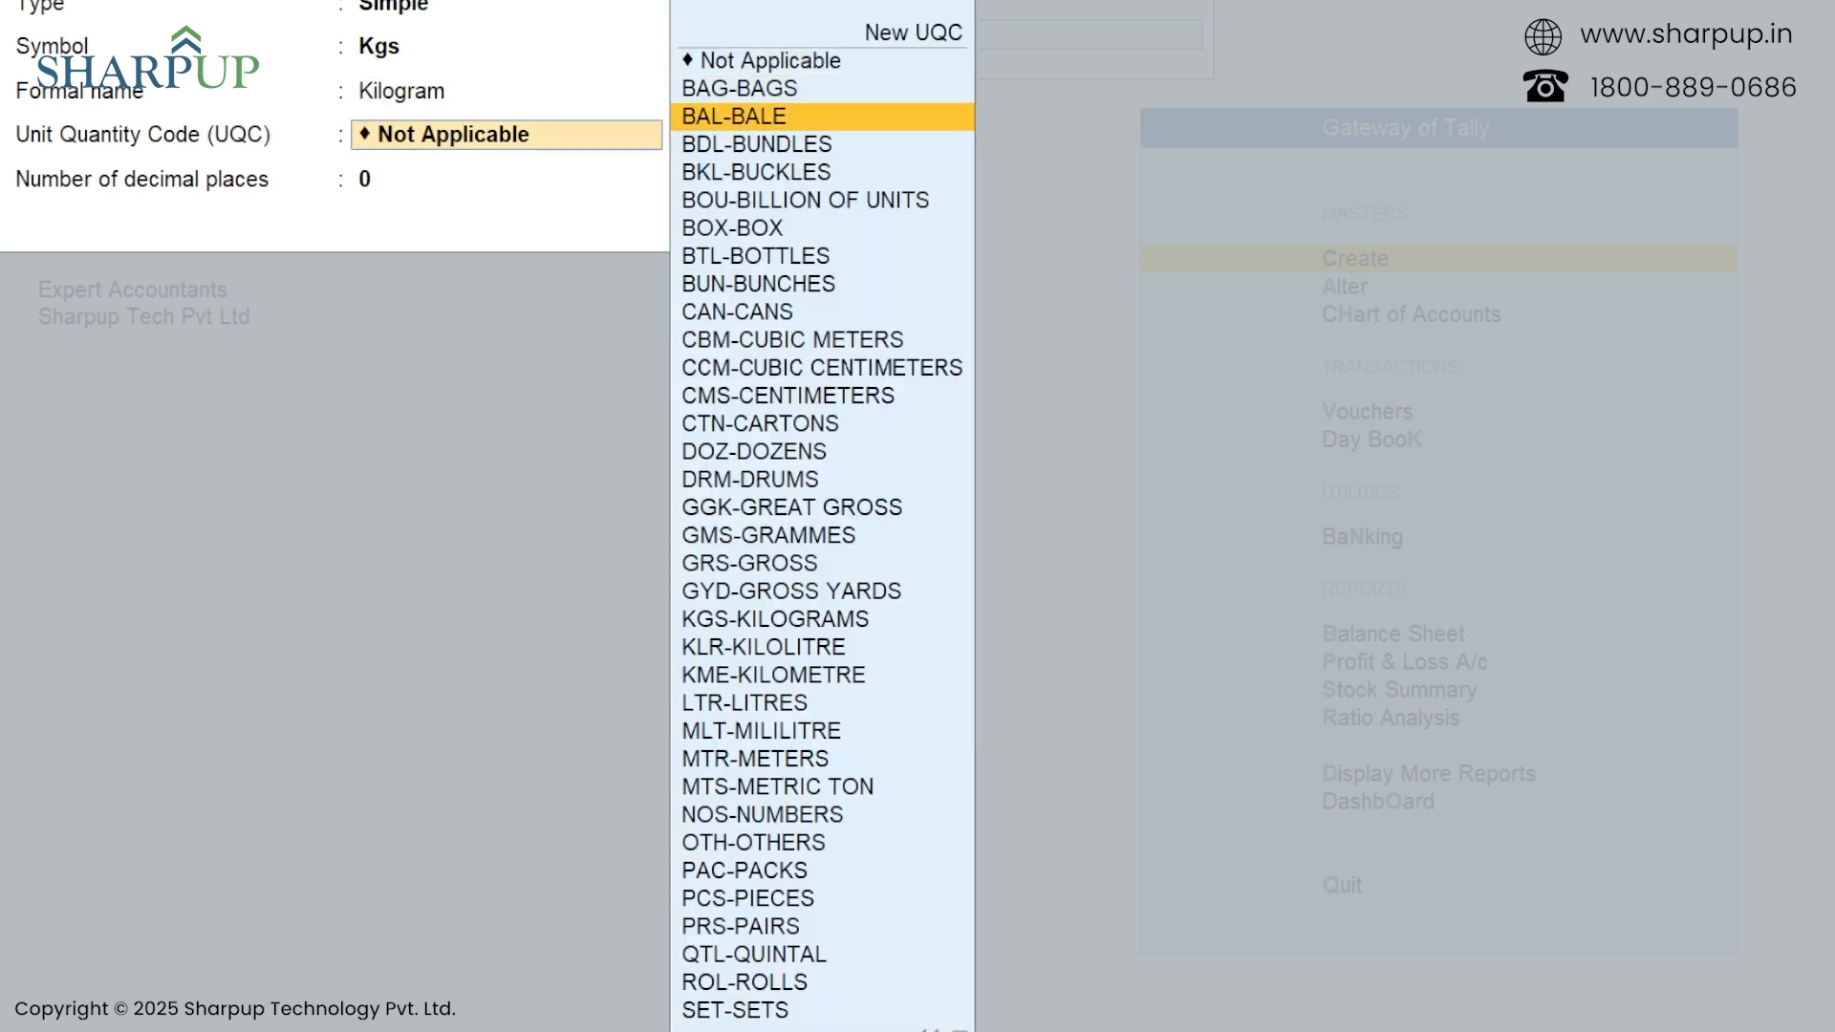
key(Down)
key(Down)
key(Down)
key(Down)
key(Down)
key(Down)
key(Down)
key(Down)
key(Down)
key(Down)
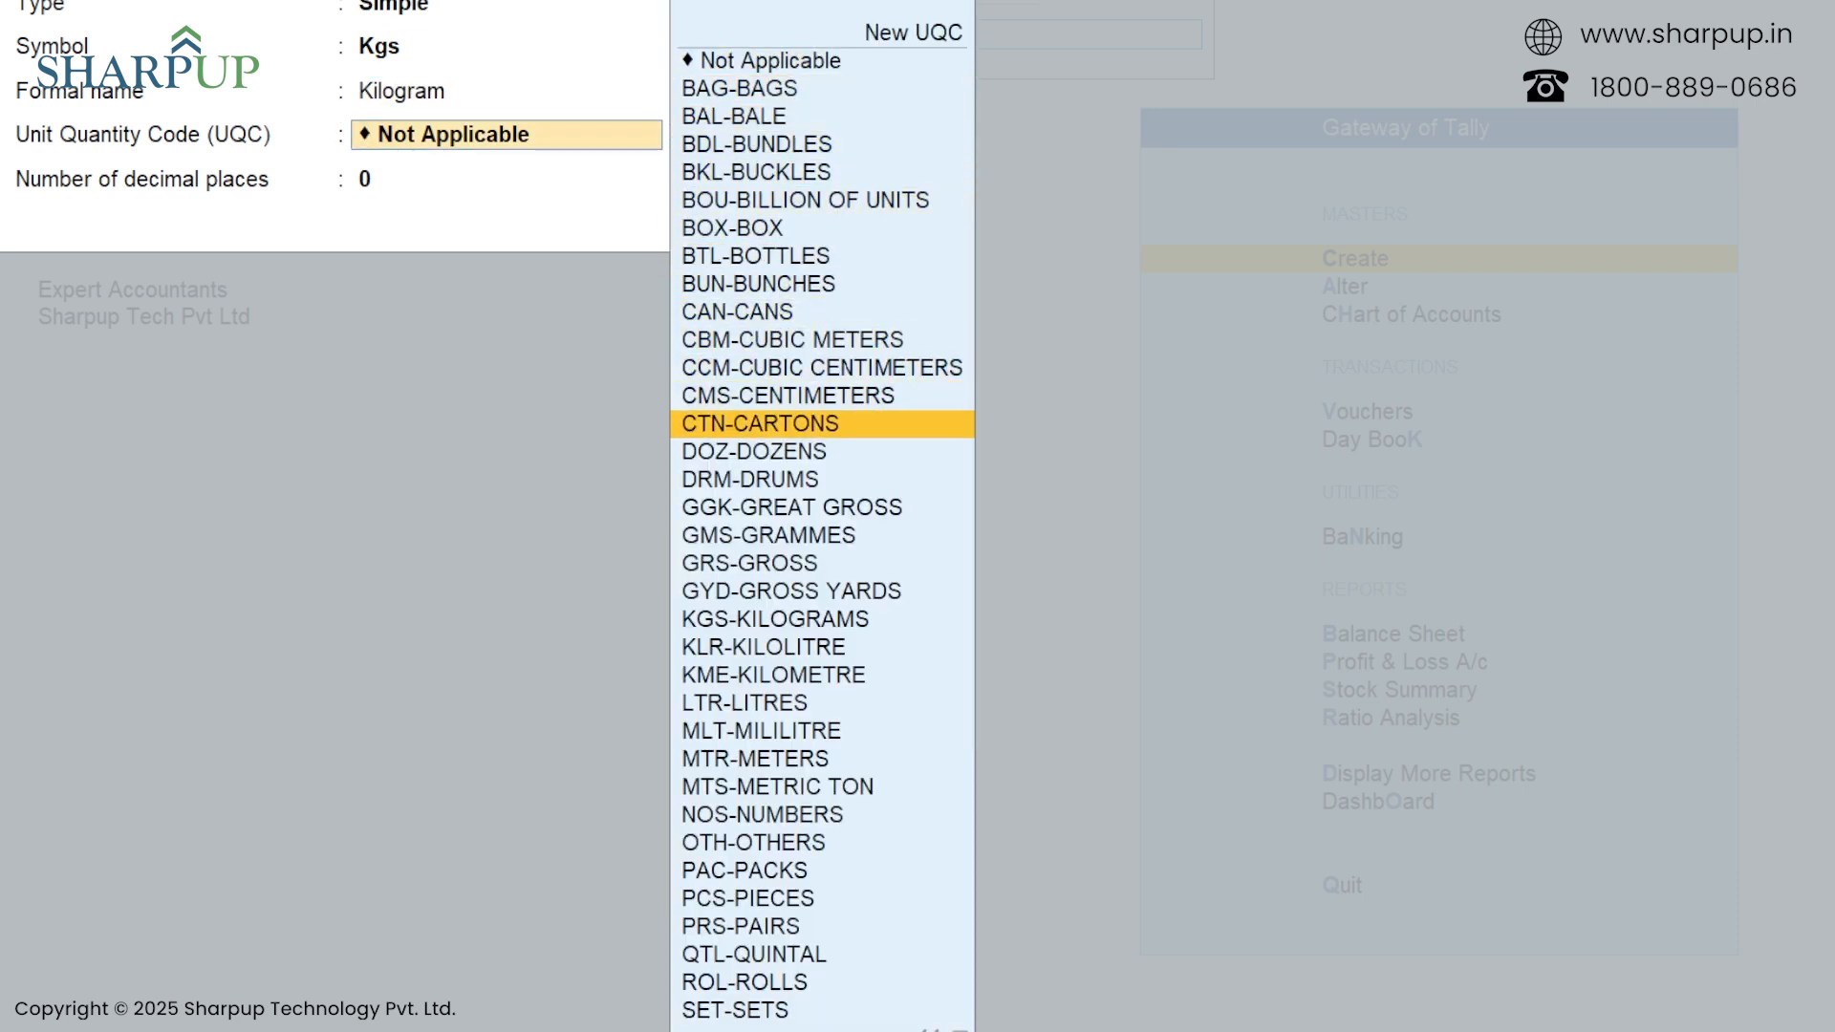
key(Down)
key(Right)
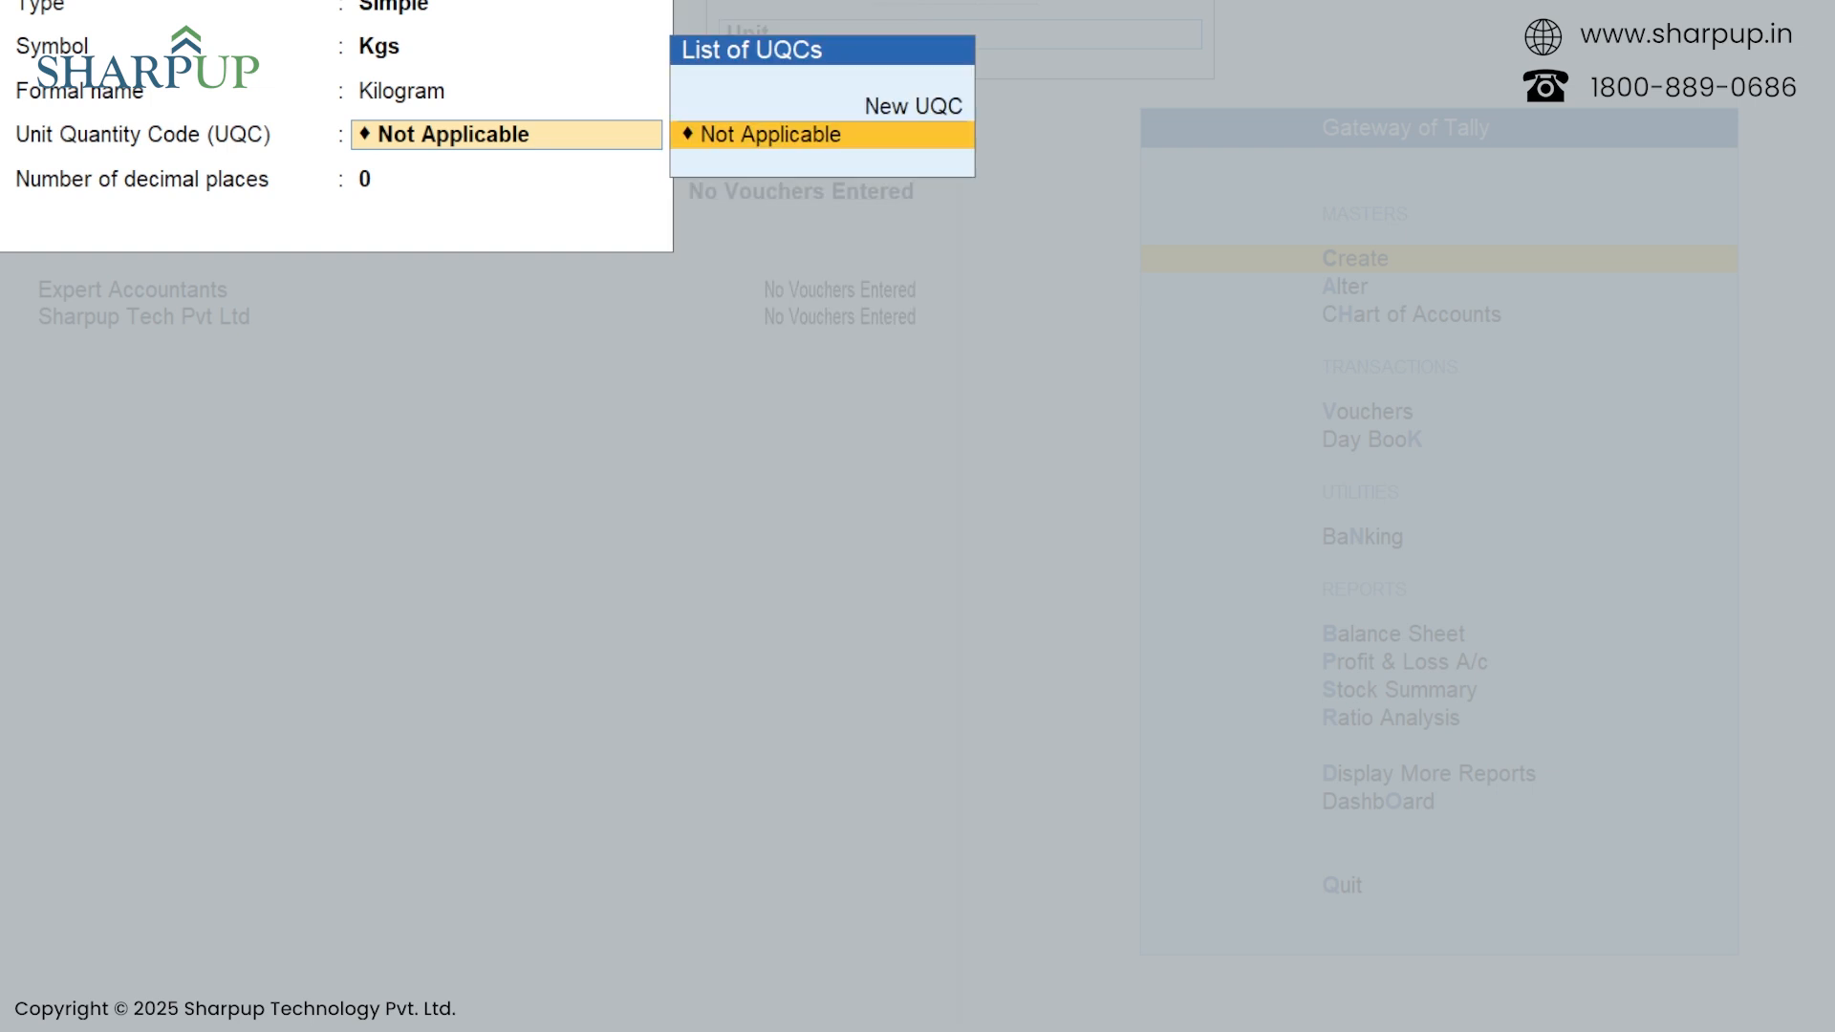
key(Right)
key(BackSpace)
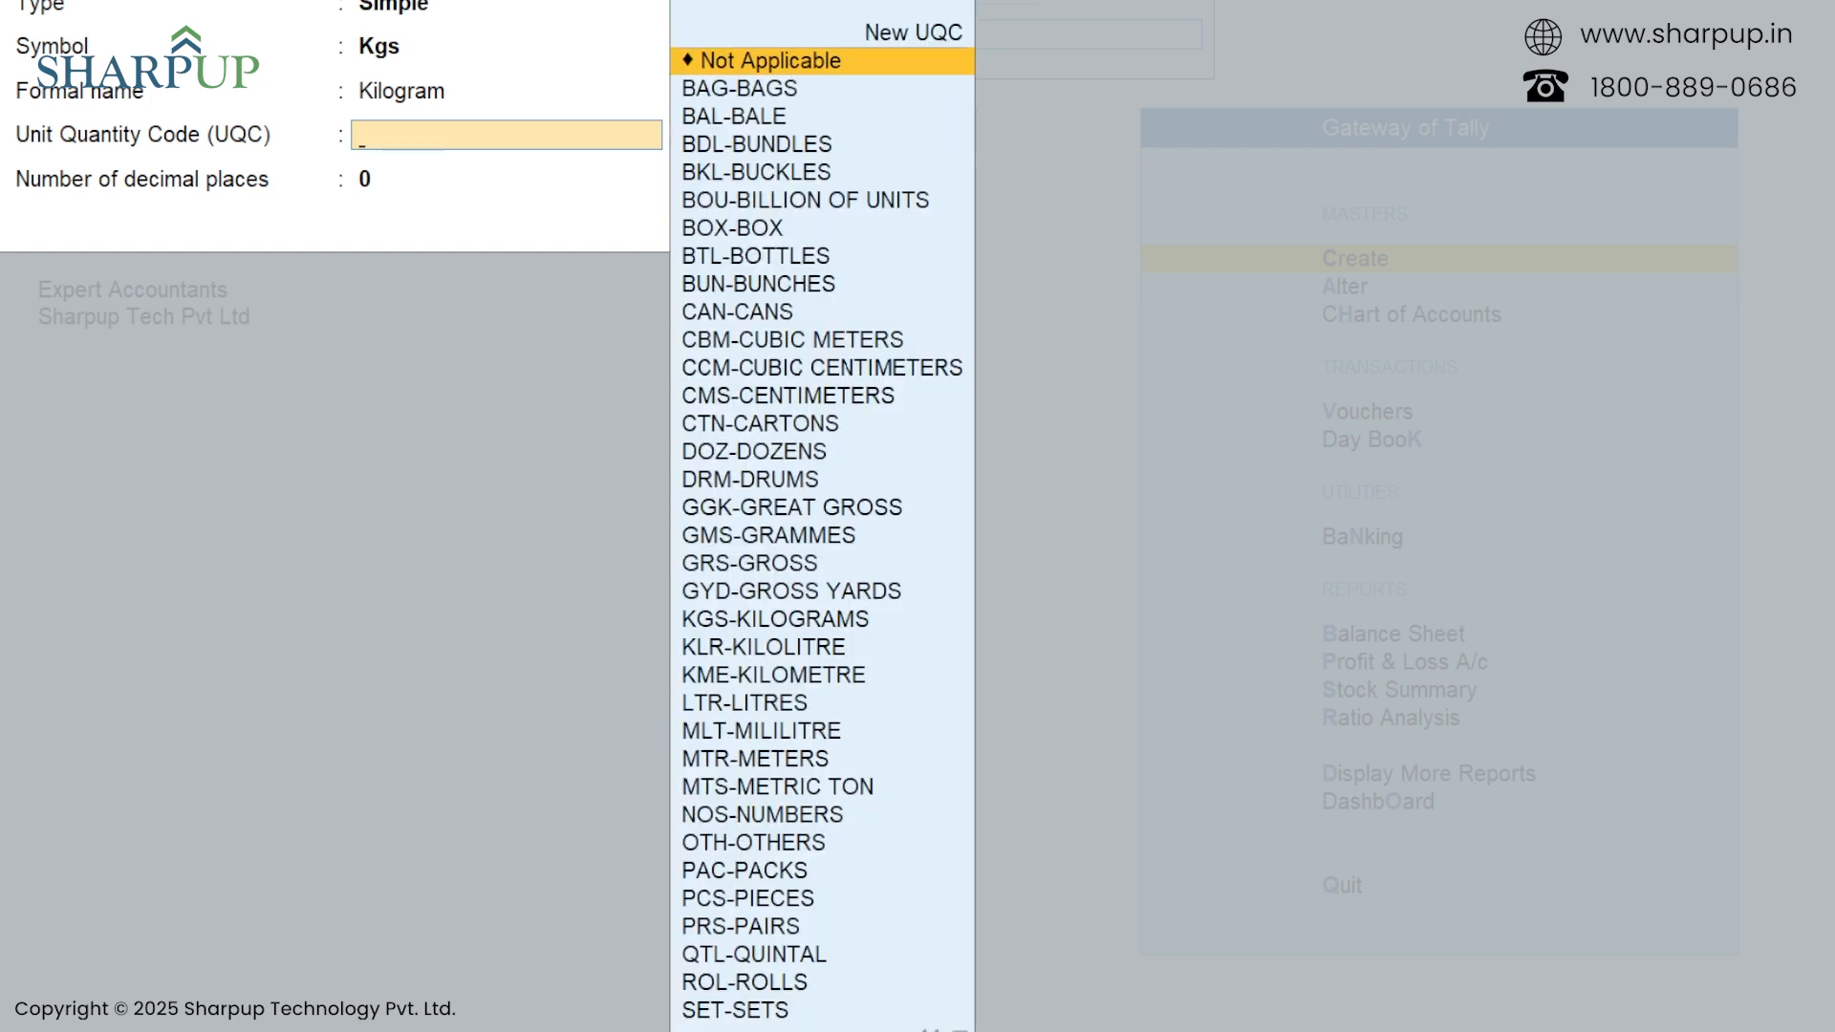
Set the Kgs unit's Unit Quantity Code (UQC) to KGS-KILOGRAMS.
key(Down)
key(Down)
key(Down)
key(Down)
key(Down)
key(Down)
key(Down)
key(Down)
key(Down)
key(Down)
key(Down)
key(Down)
key(Down)
key(Down)
key(Down)
key(Down)
key(Down)
key(Down)
key(Down)
key(Down)
key(Up)
key(Up)
key(Up)
key(Up)
key(Up)
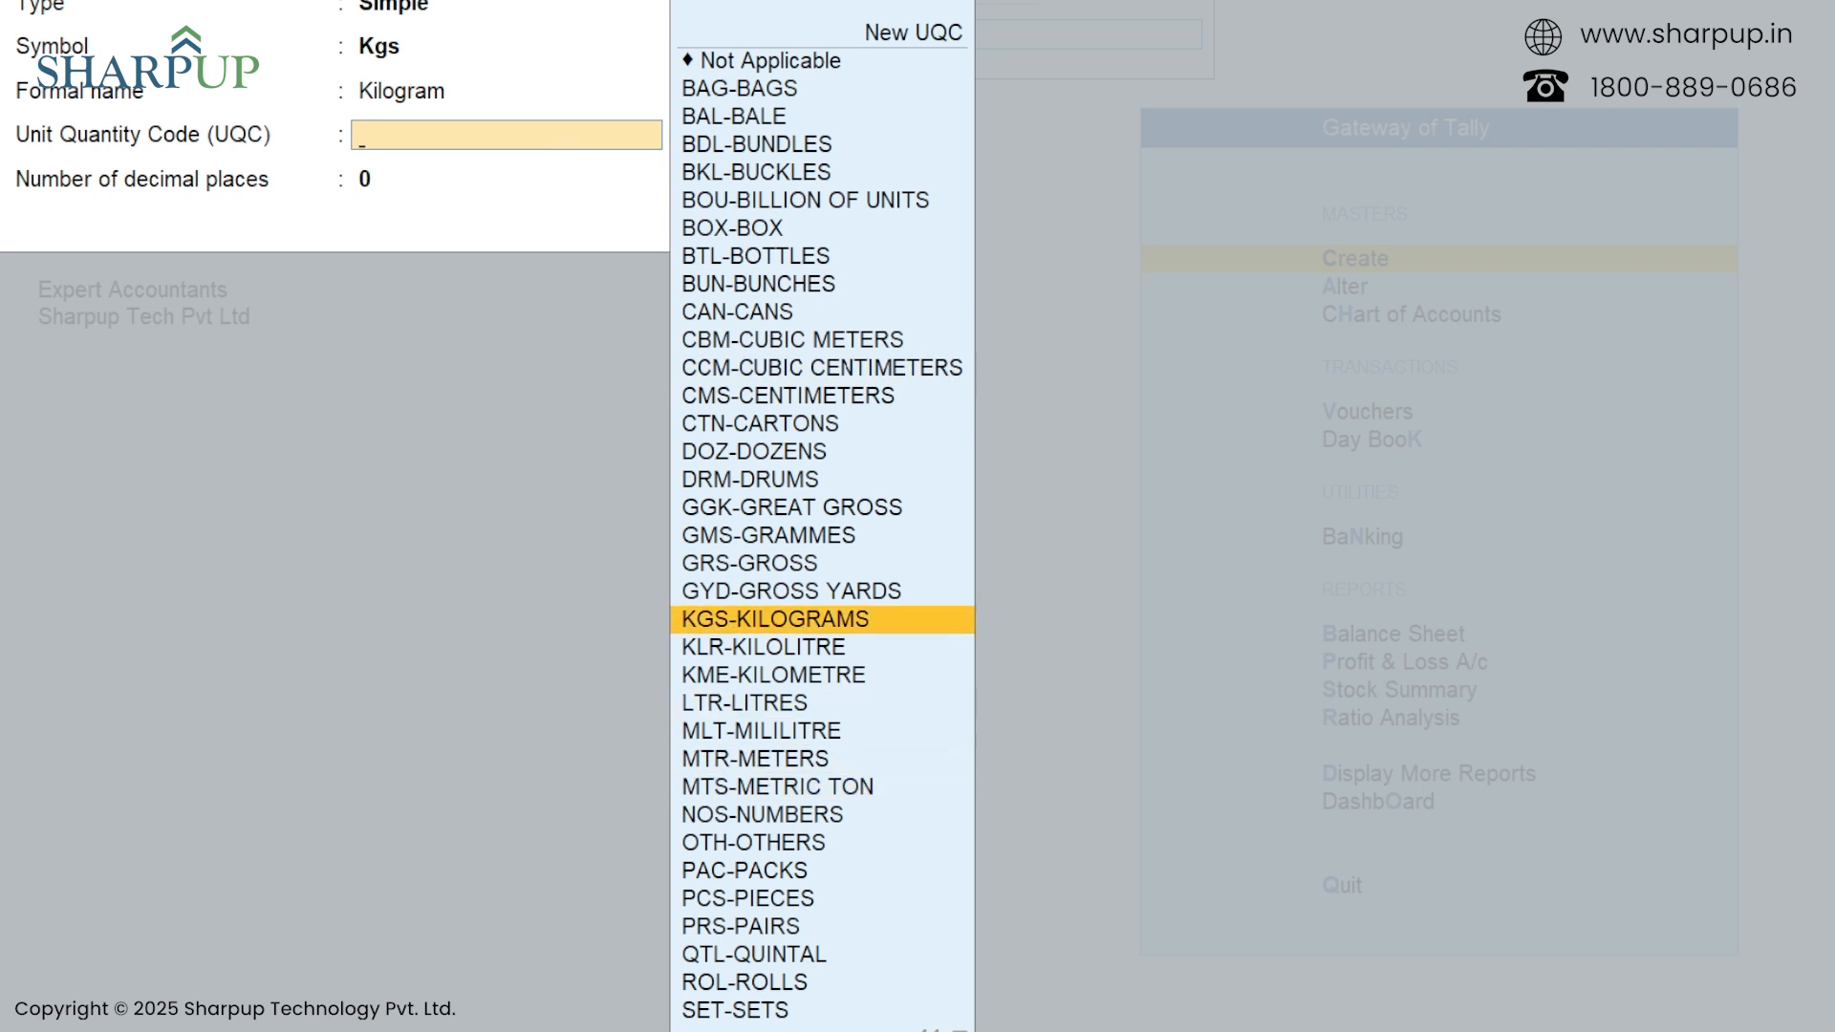
key(Return)
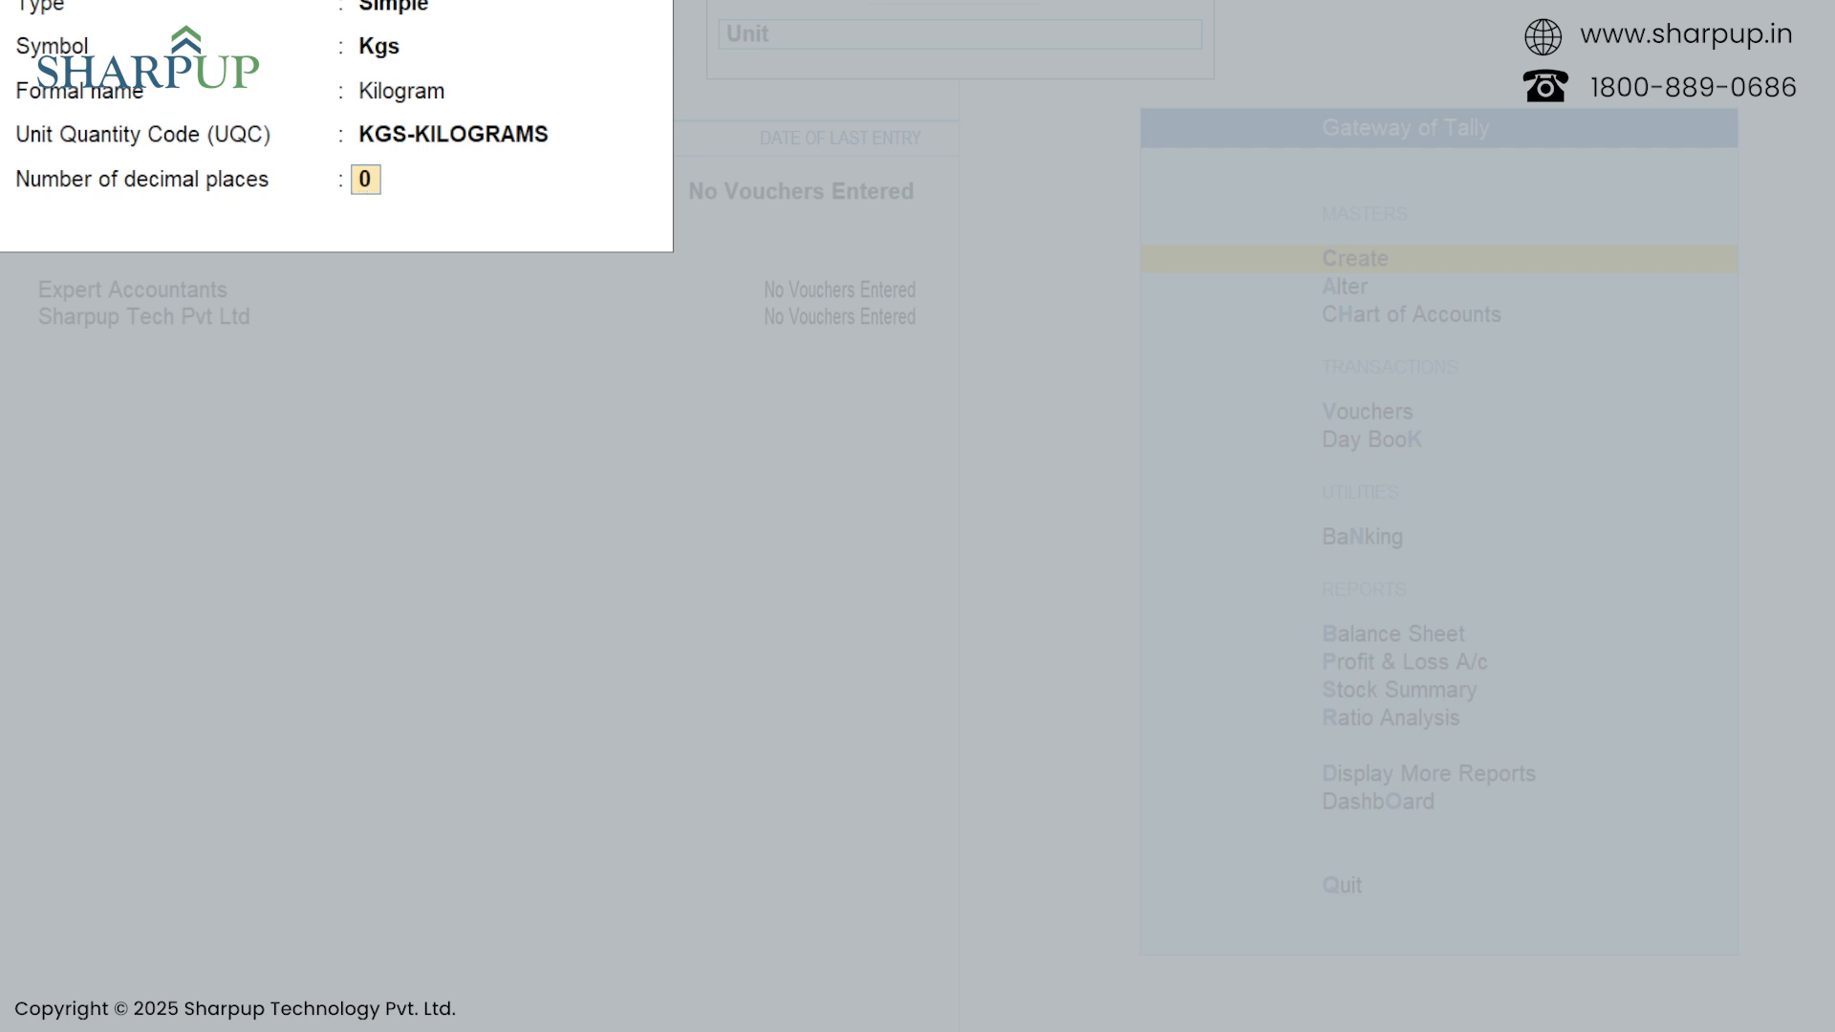
Set the Kgs unit's number of decimal places to 3 and save the unit.
text(3)
key(Return)
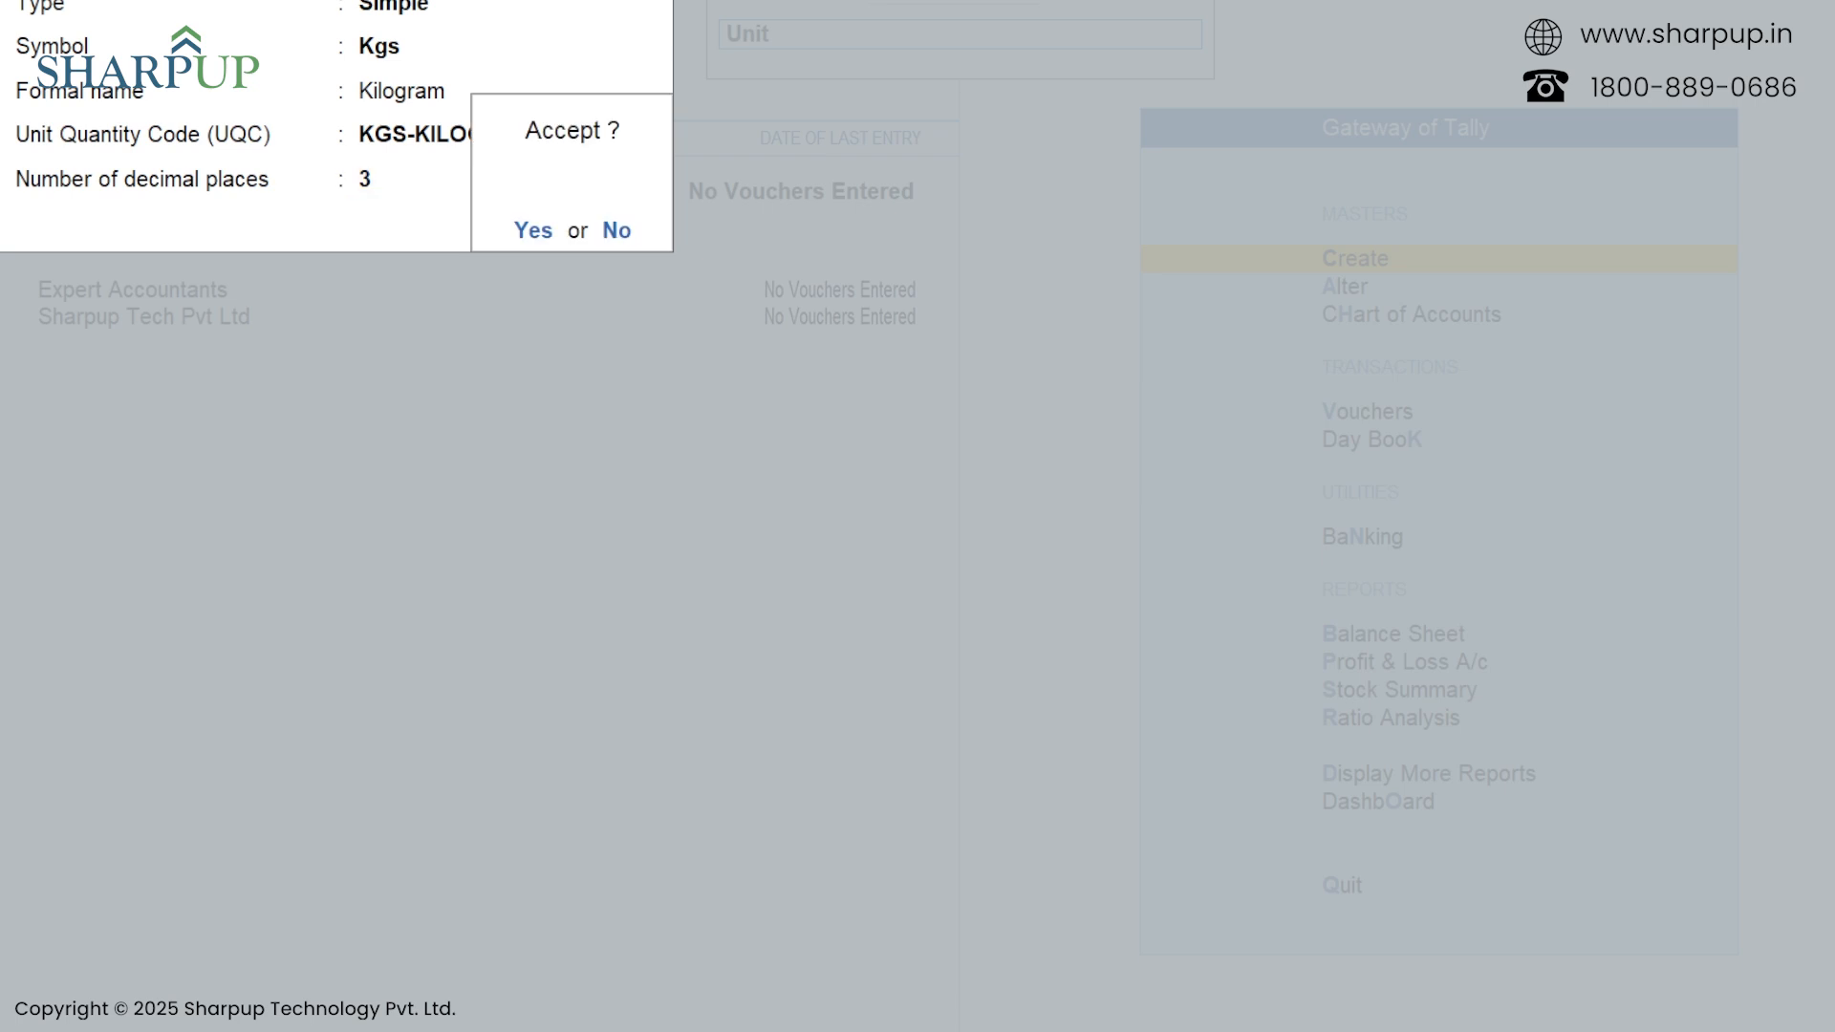
key(Return)
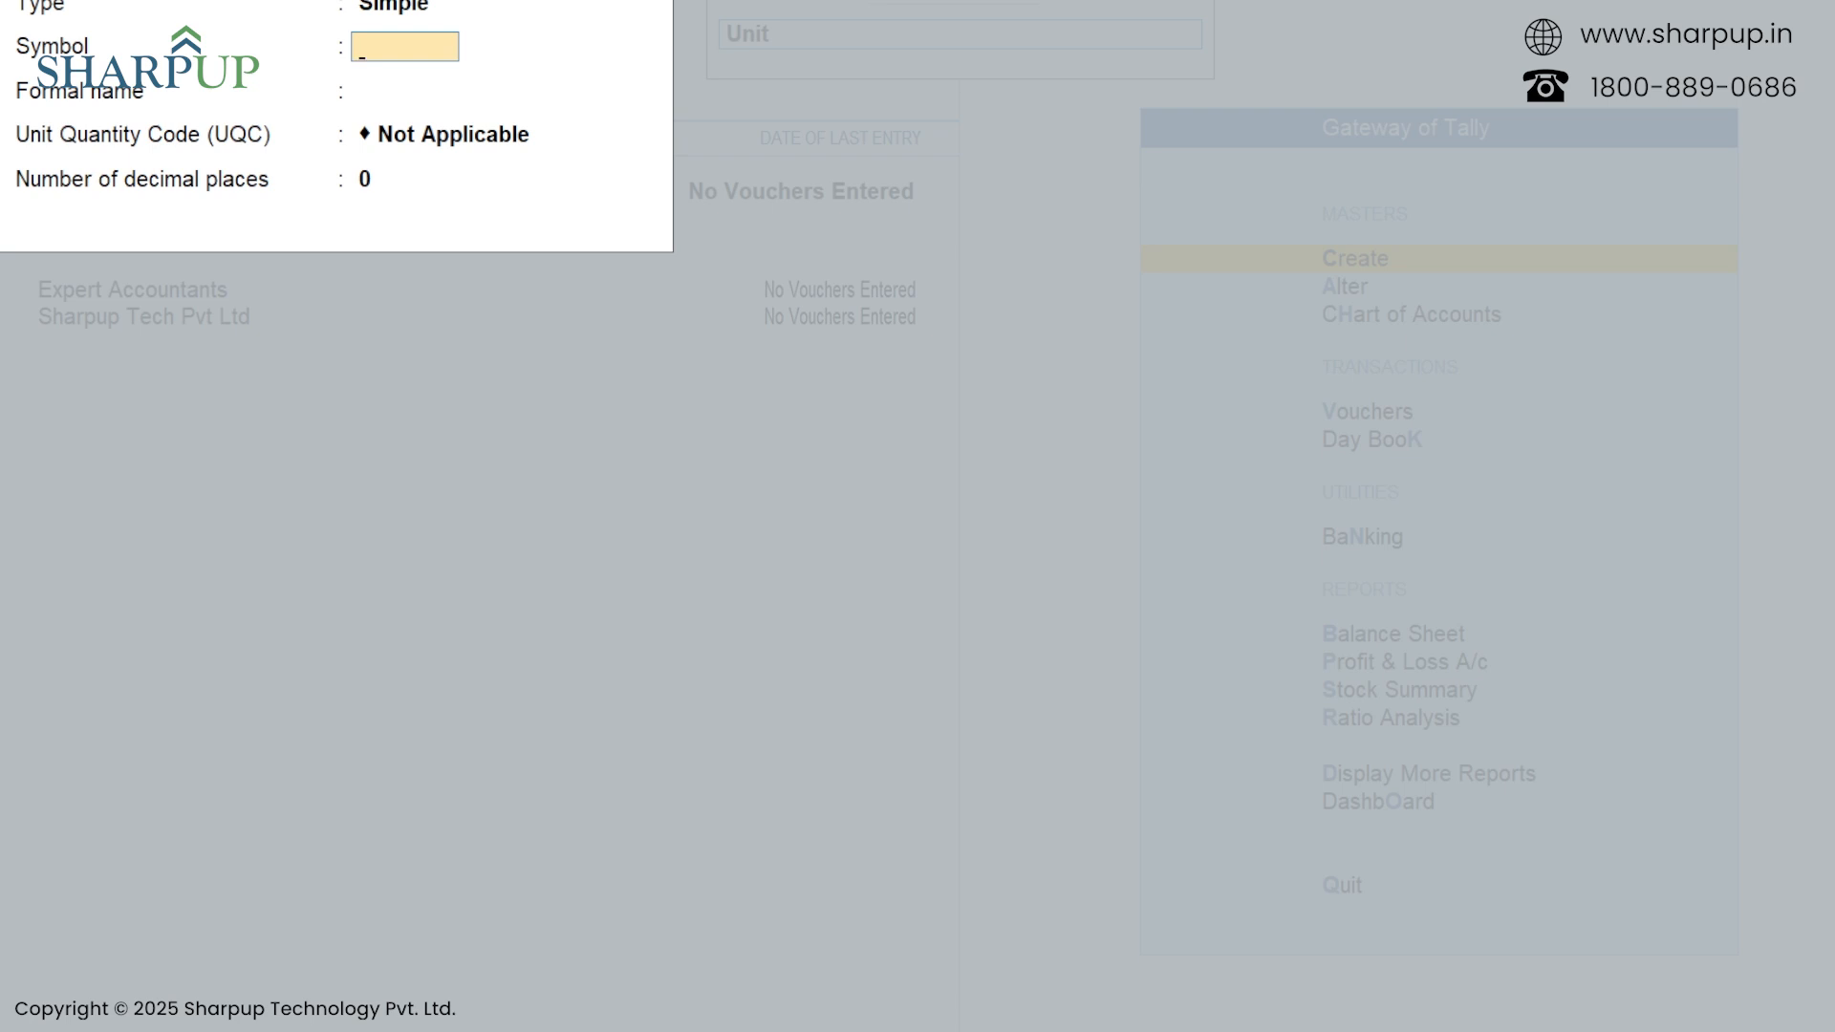
Set the next new unit's symbol to Ltrs and its formal name to Litres.
text(Ltrs)
key(Return)
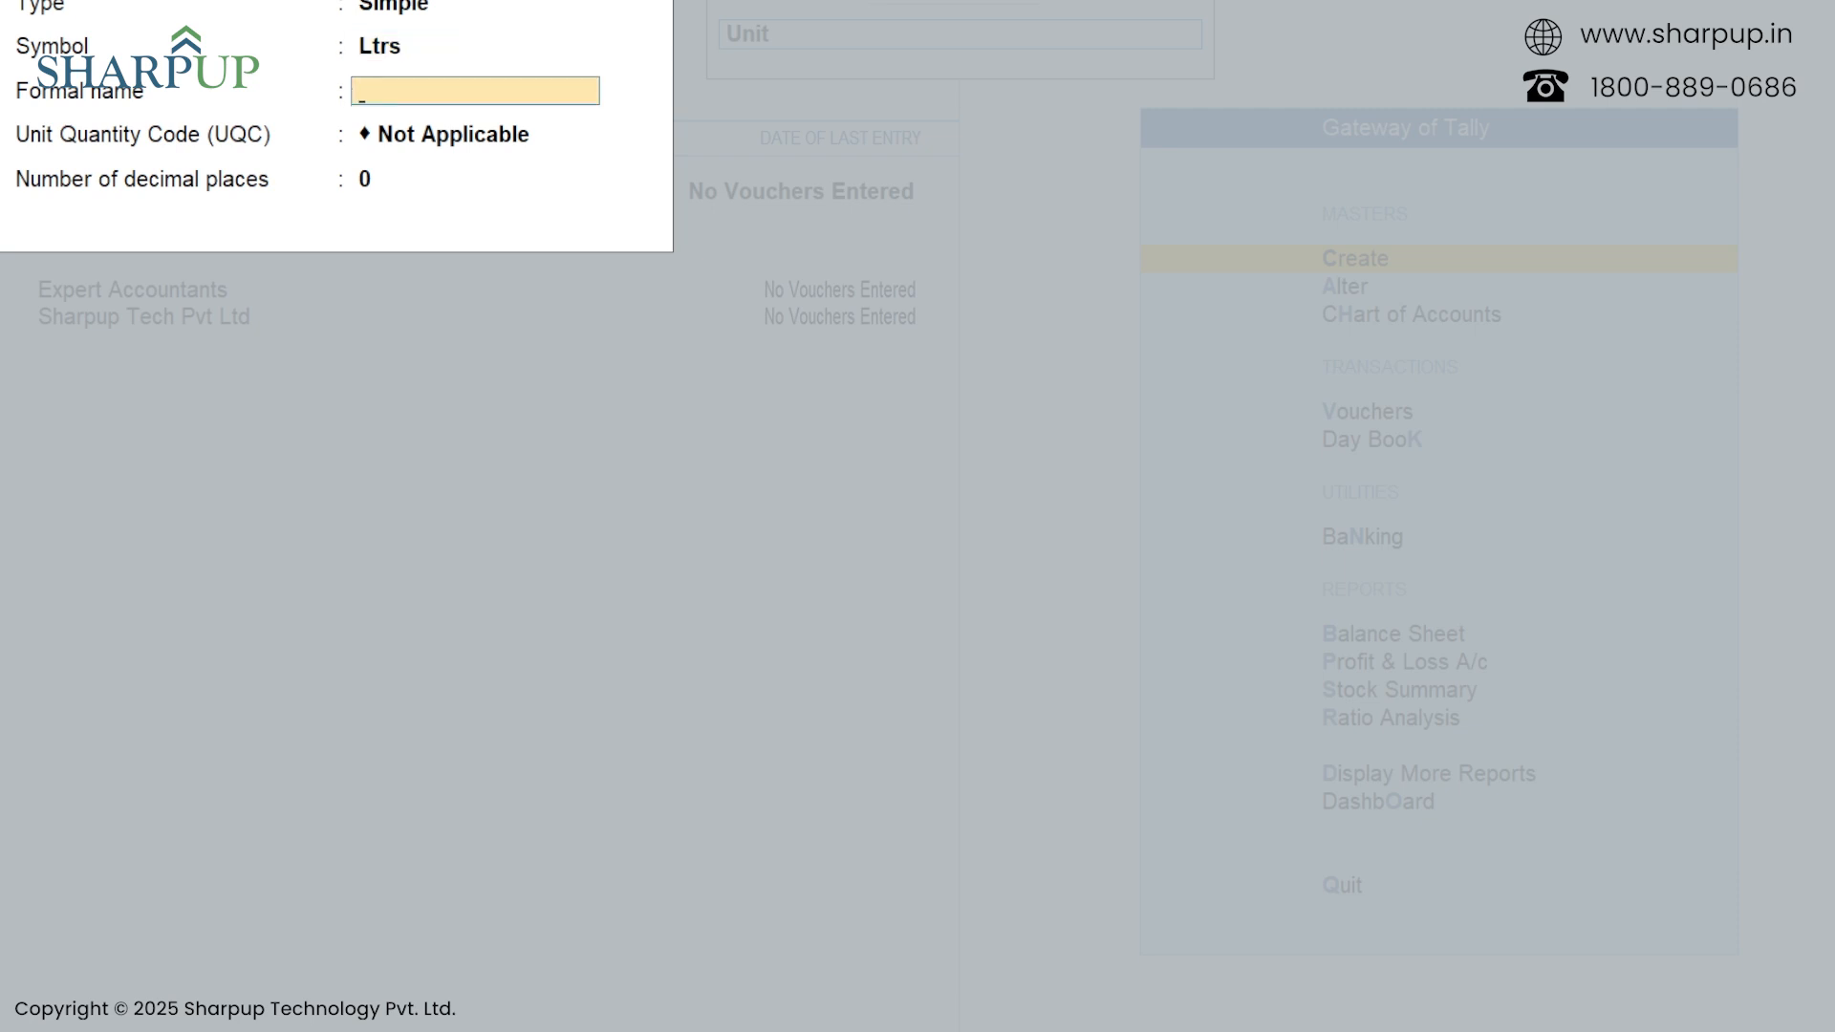
text(Litres)
key(Return)
Set the Ltrs unit's Unit Quantity Code (UQC) to LTR-LITRES.
key(Down)
key(Down)
key(Down)
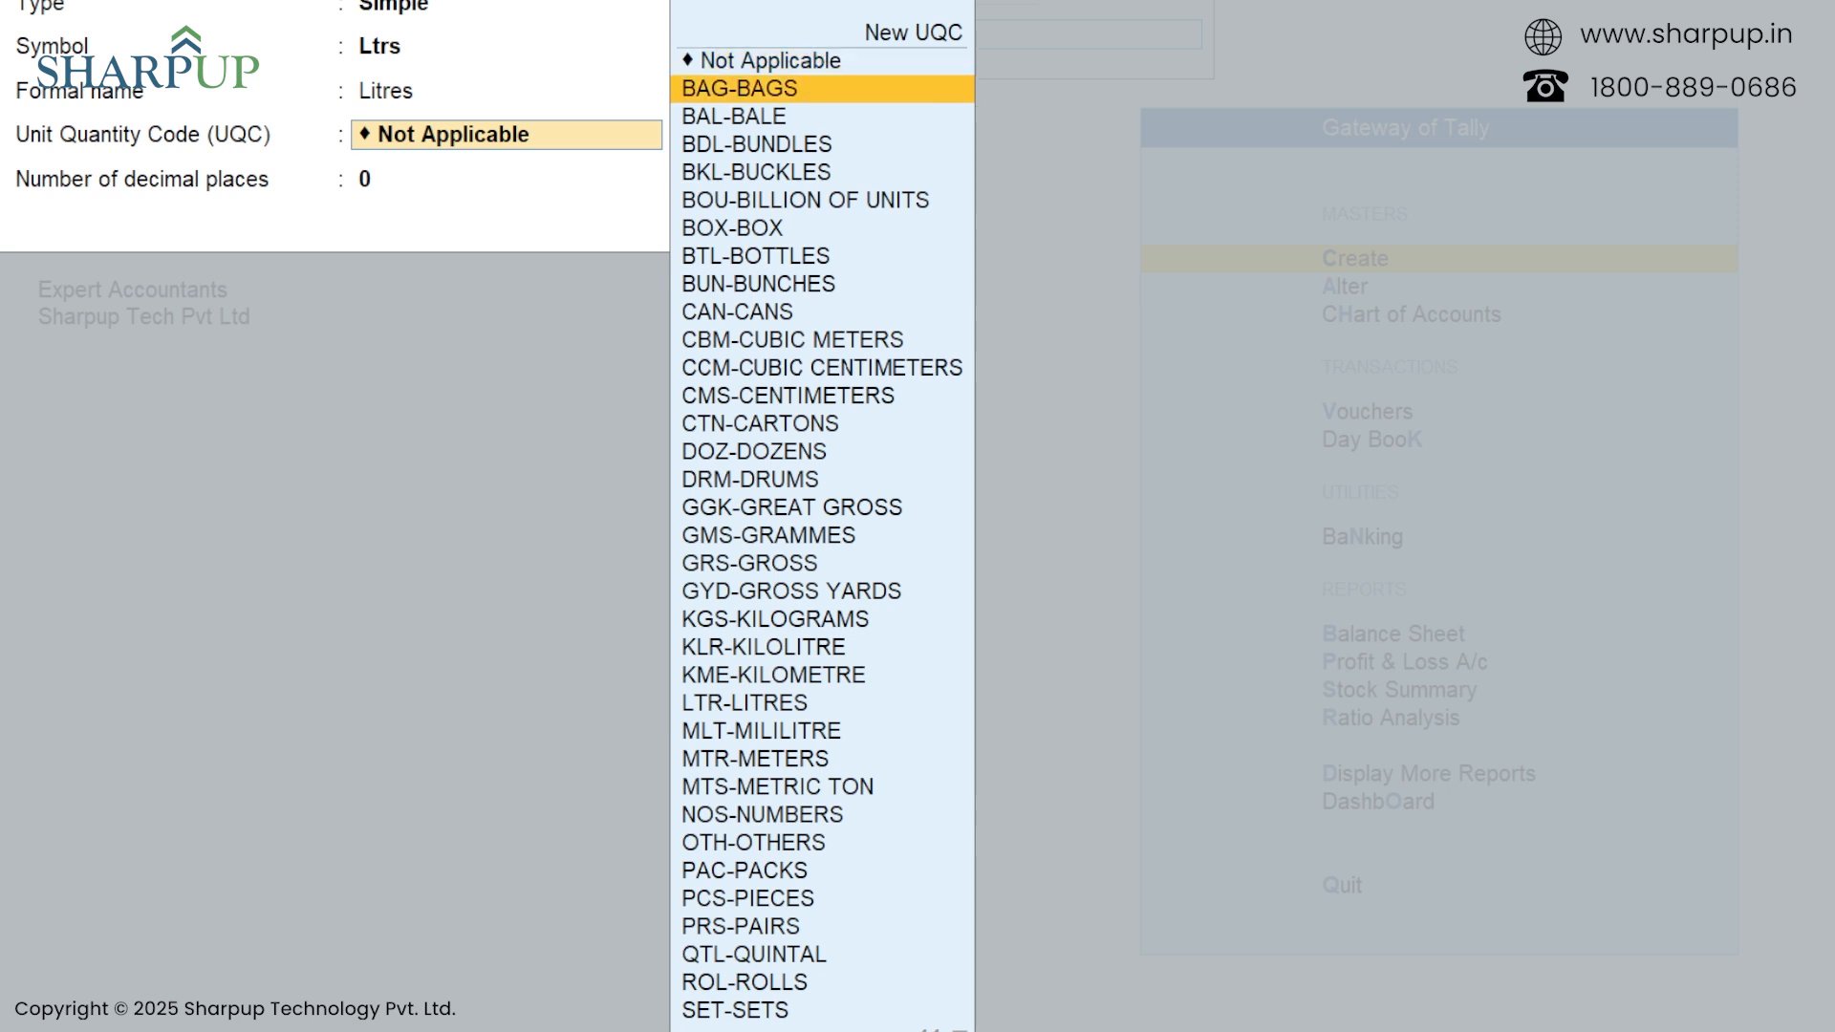
key(Down)
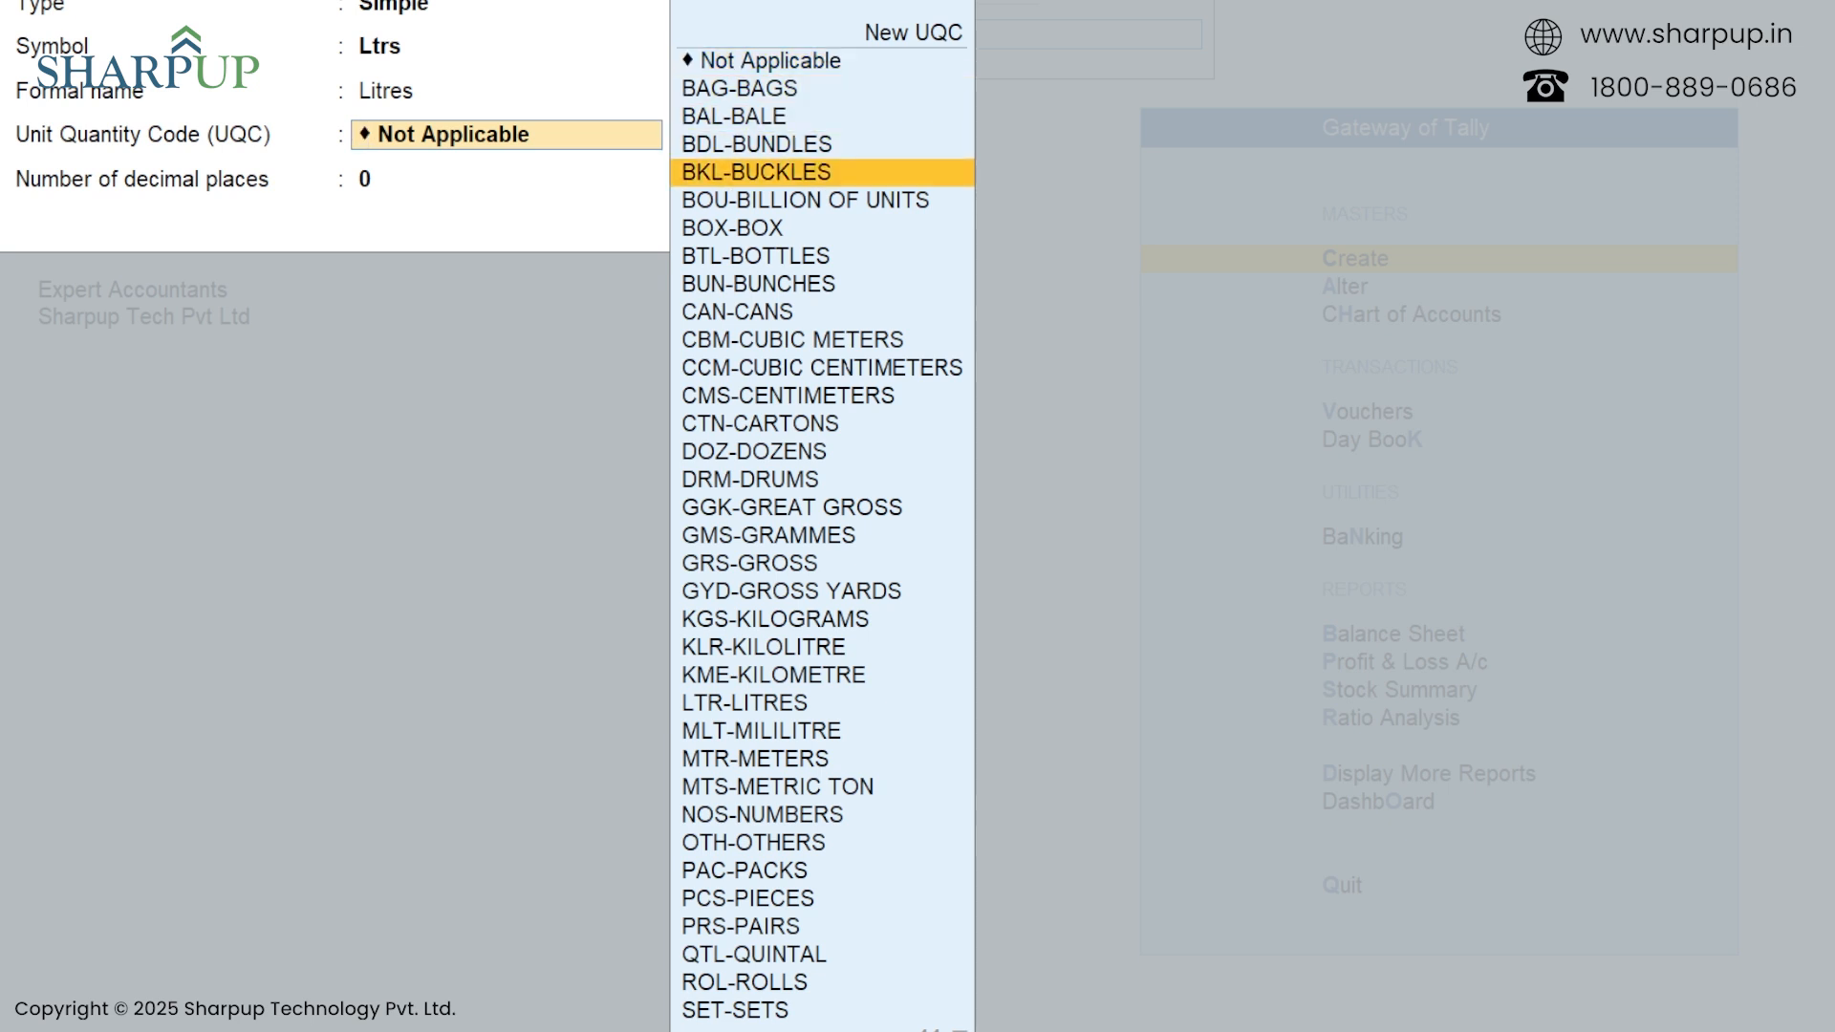
key(Up)
key(Up)
key(Up)
key(Up)
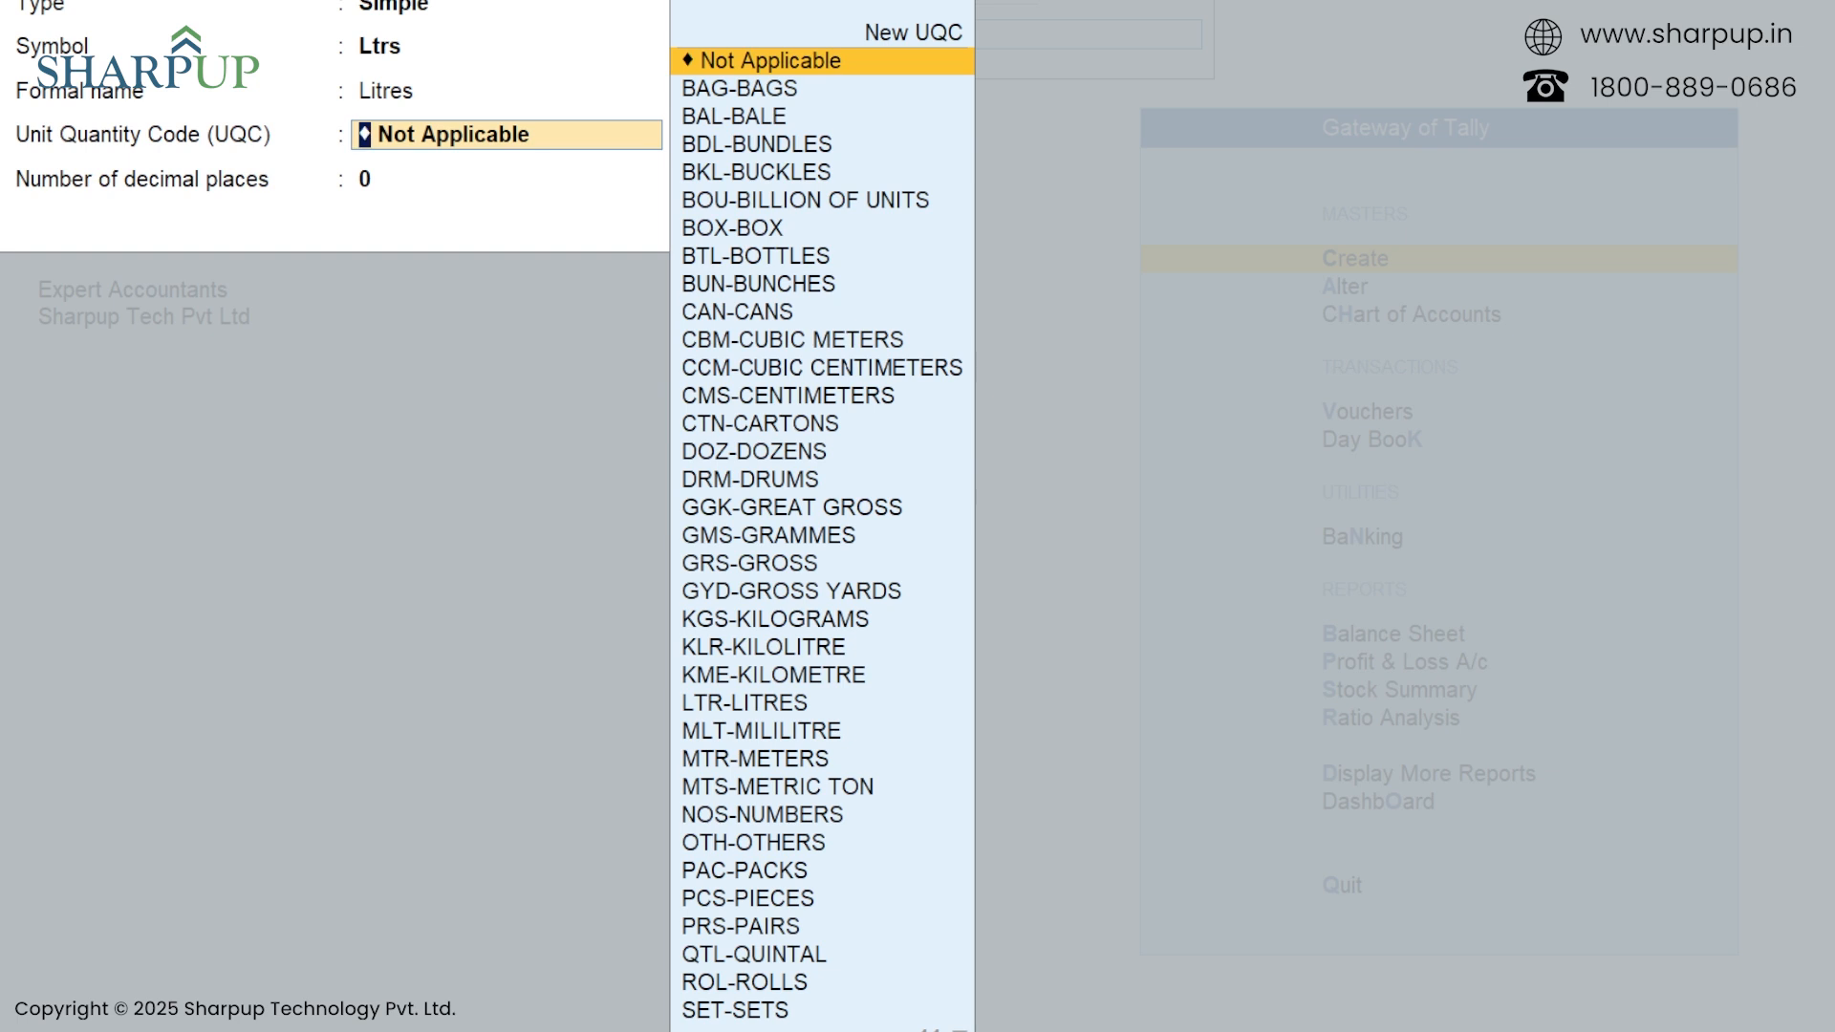
key(Down)
key(Down)
key(Down)
key(Down)
key(Down)
key(Down)
key(Down)
key(Down)
key(Down)
key(Down)
key(Down)
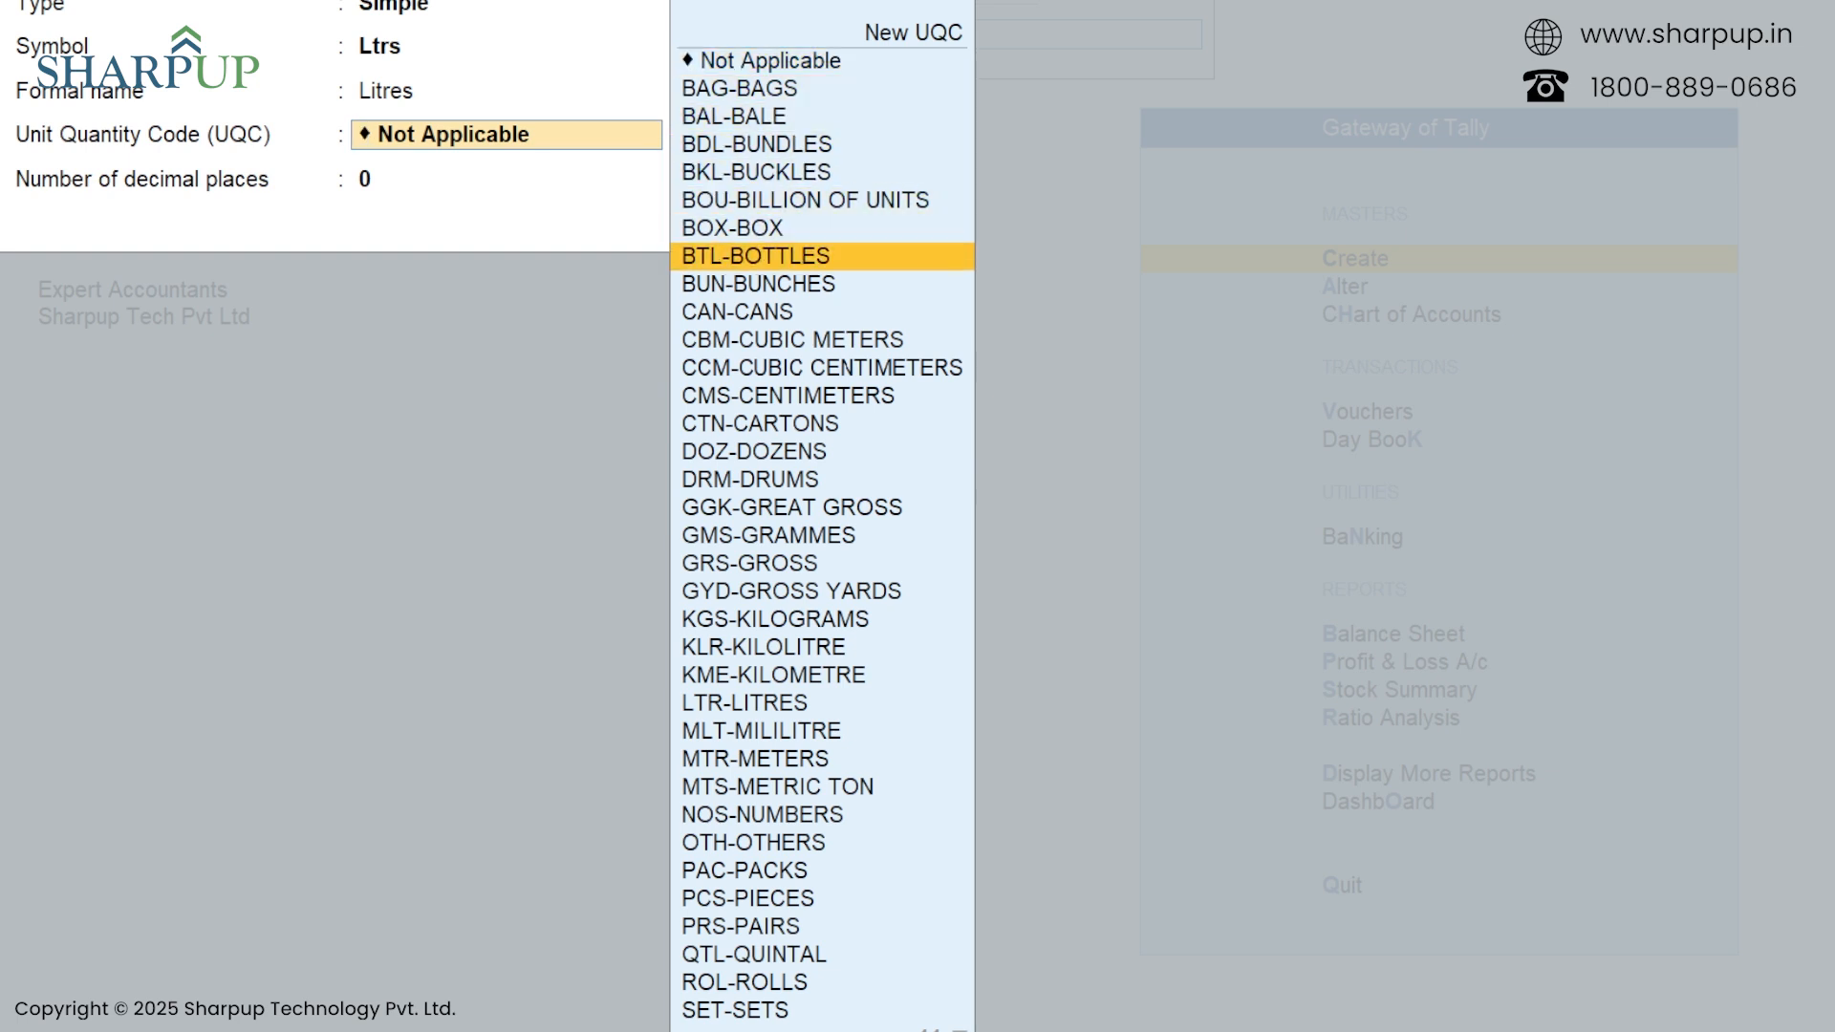
key(Down)
key(Down)
key(Down)
key(Down)
key(Down)
key(Down)
key(Down)
key(Down)
key(Down)
key(Down)
key(Down)
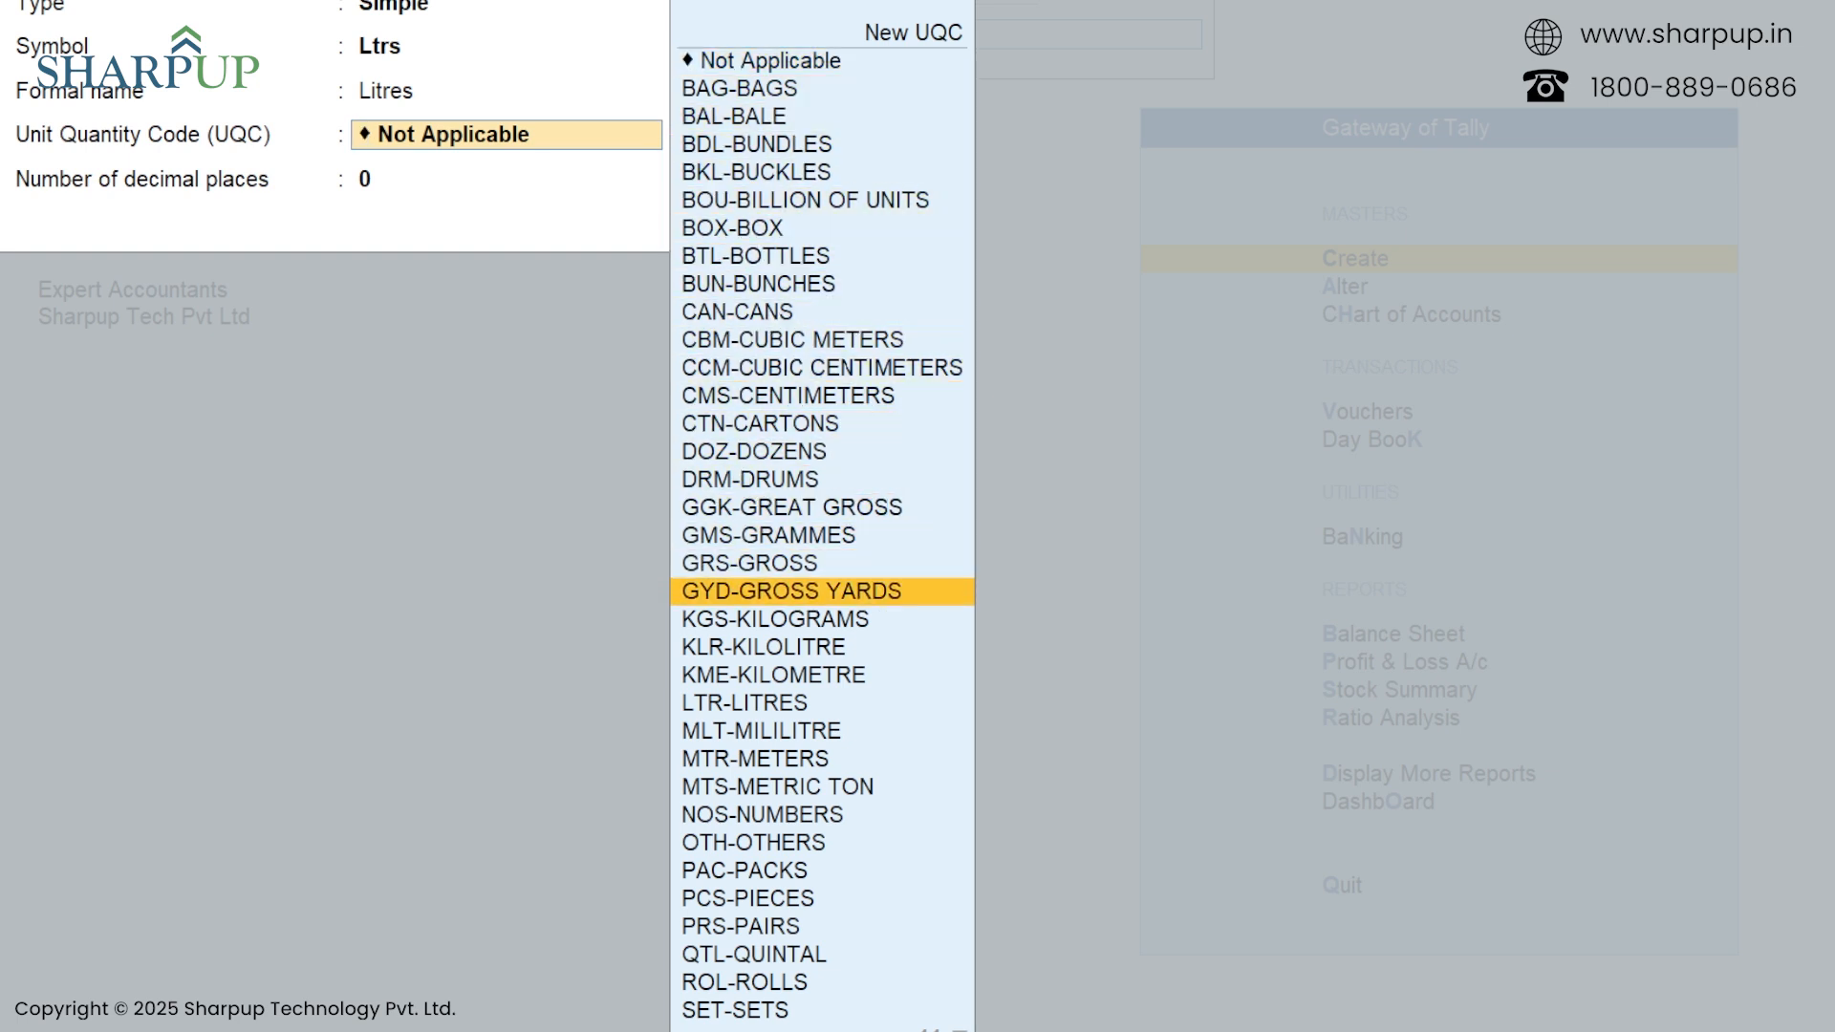
key(Down)
key(Return)
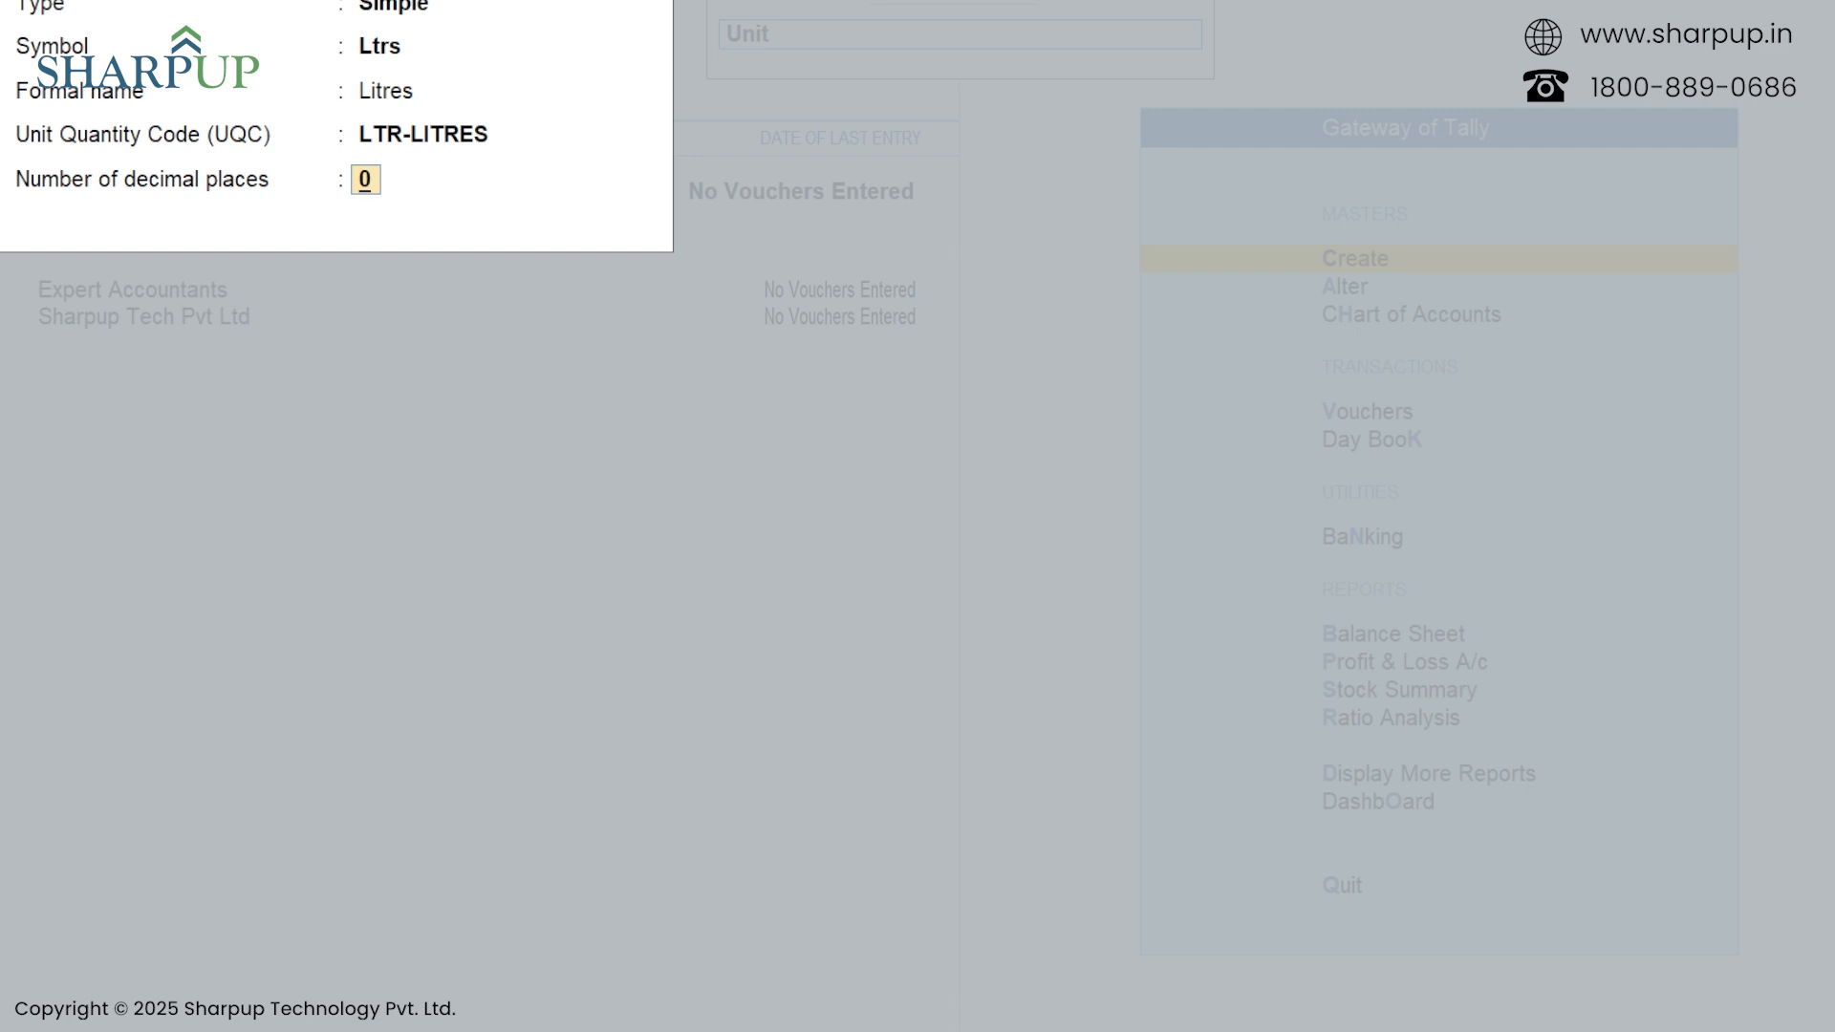
Set the Ltrs unit's number of decimal places to 3 and save the unit.
text(3)
key(Return)
key(Return)
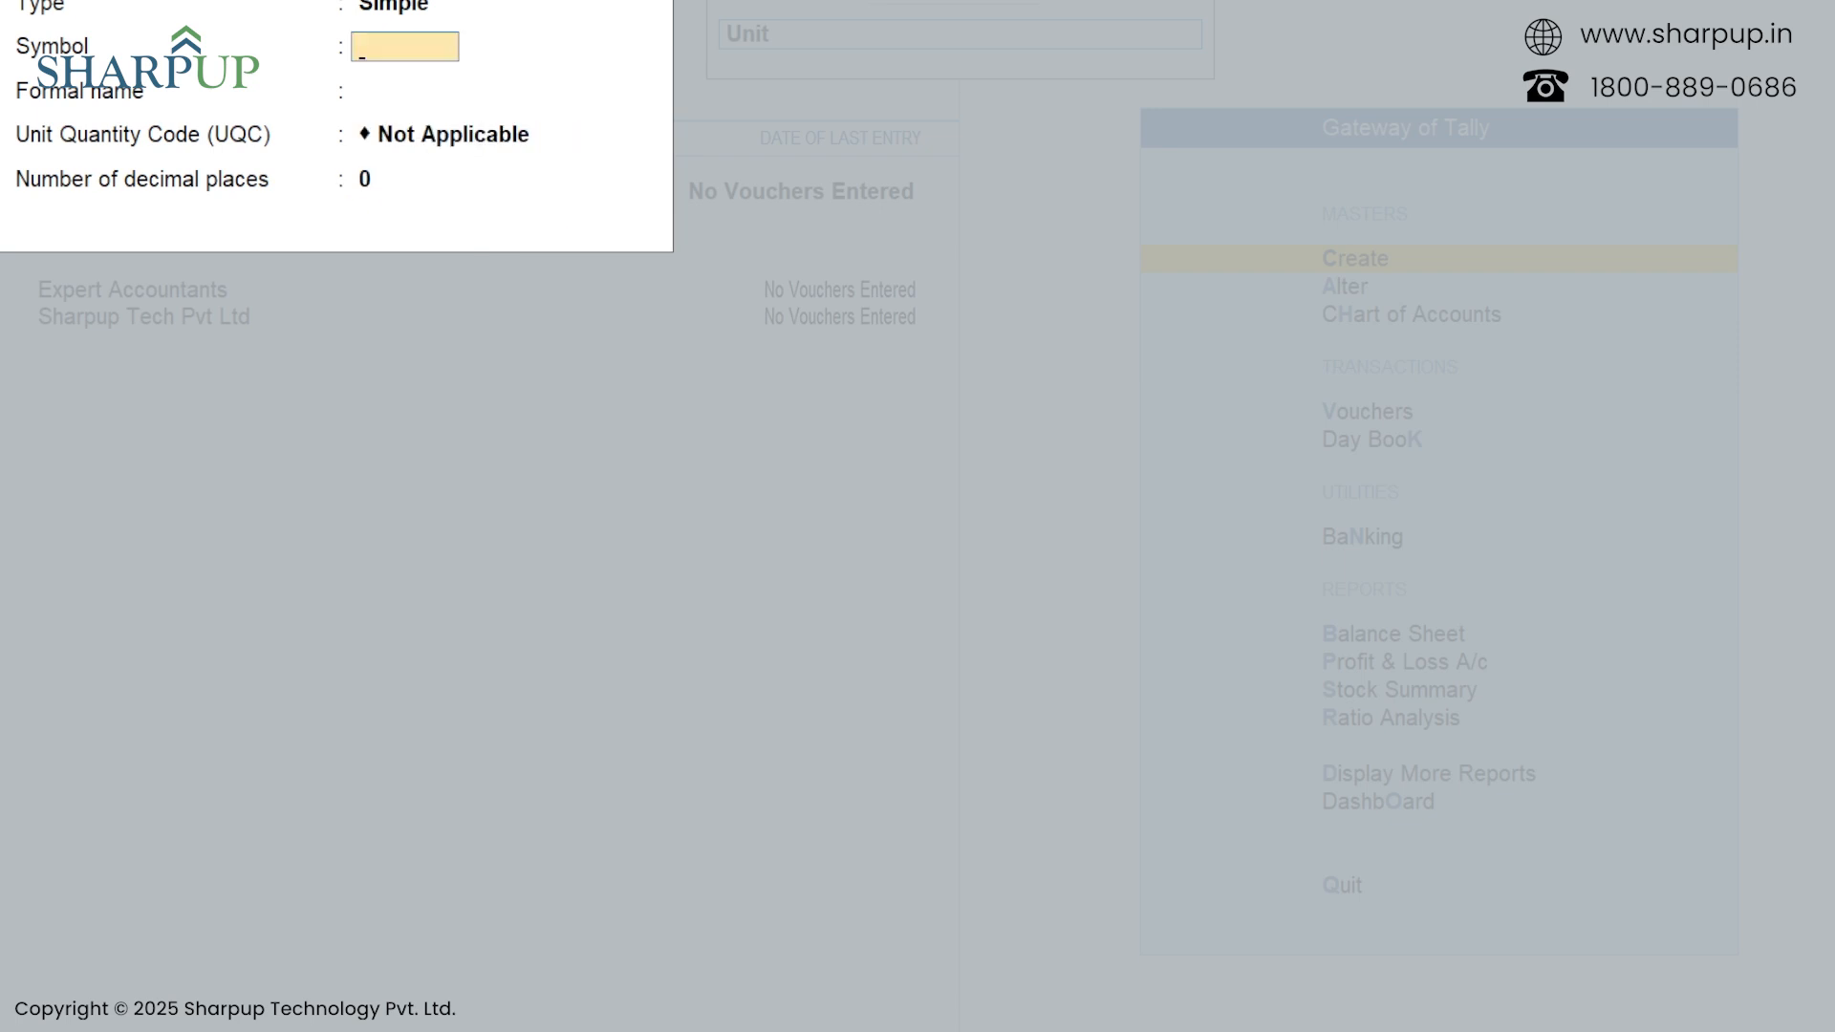
text(f)
key(BackSpace)
text(Bund)
key(BackSpace)
key(BackSpace)
key(BackSpace)
key(BackSpace)
key(BackSpace)
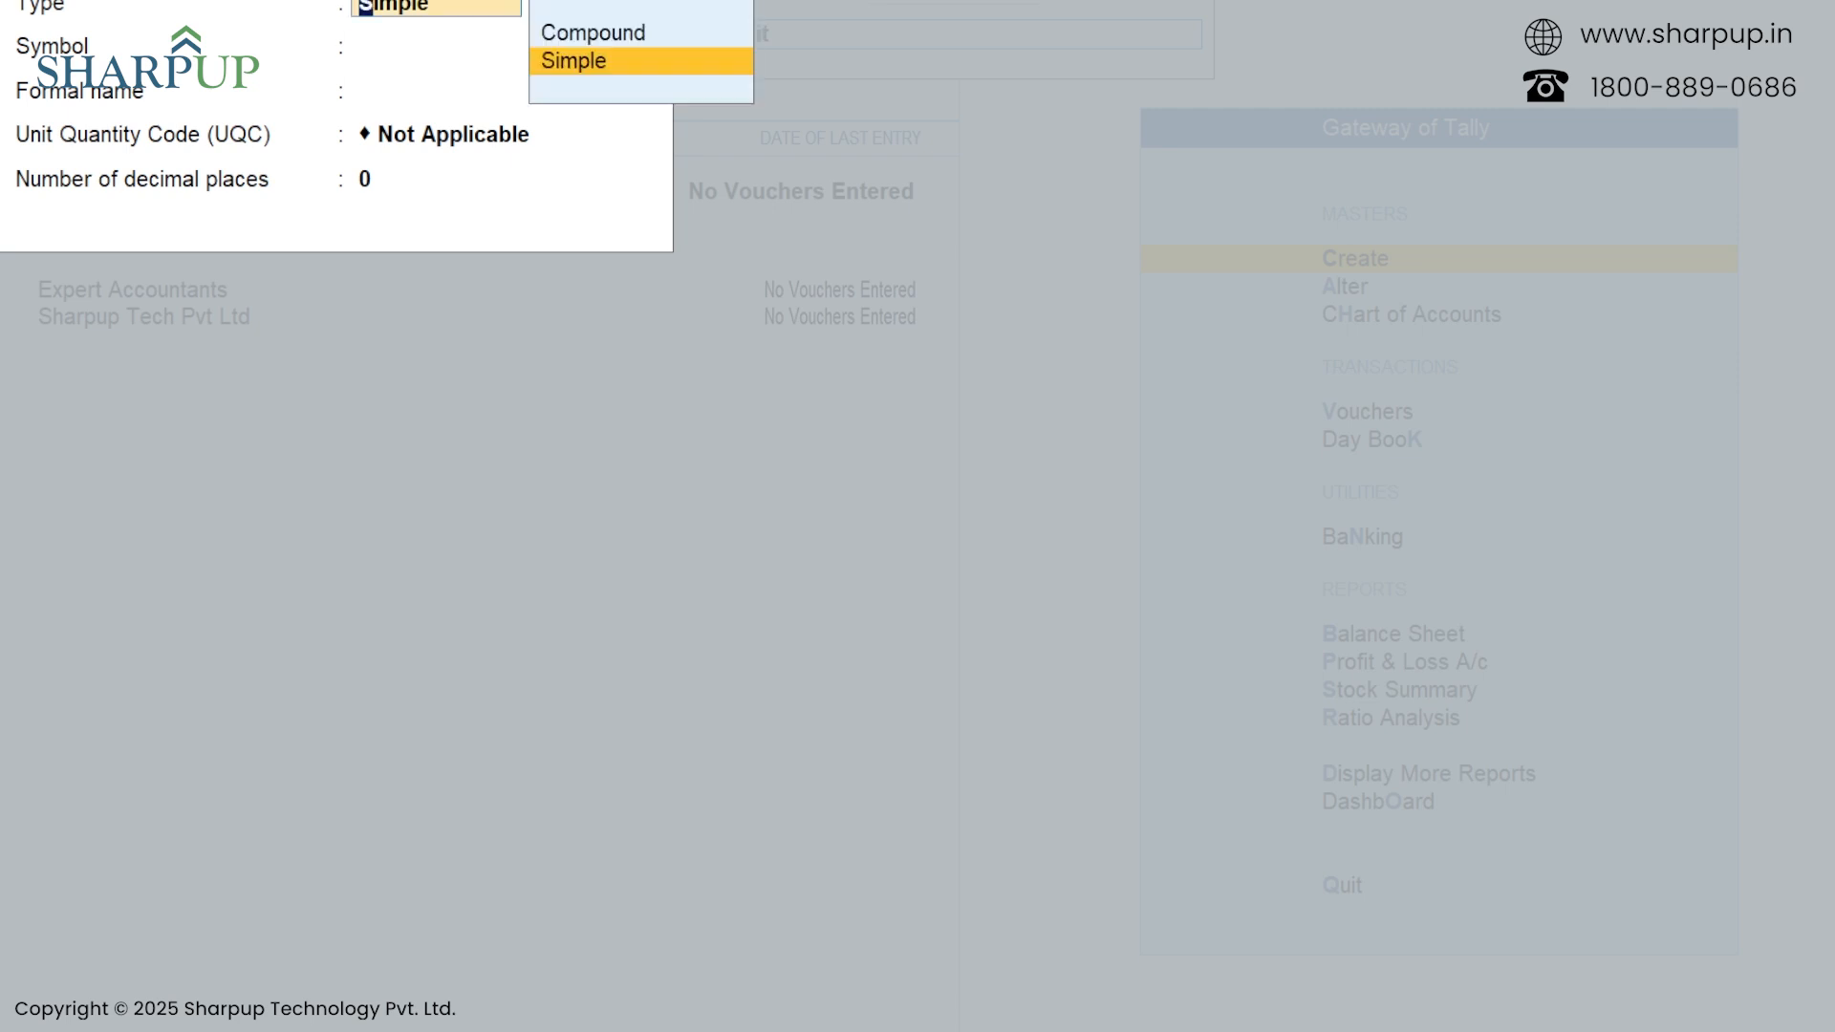
key(Return)
Set the next new unit's symbol to mm and its formal name to Bundle.
text(mm\)
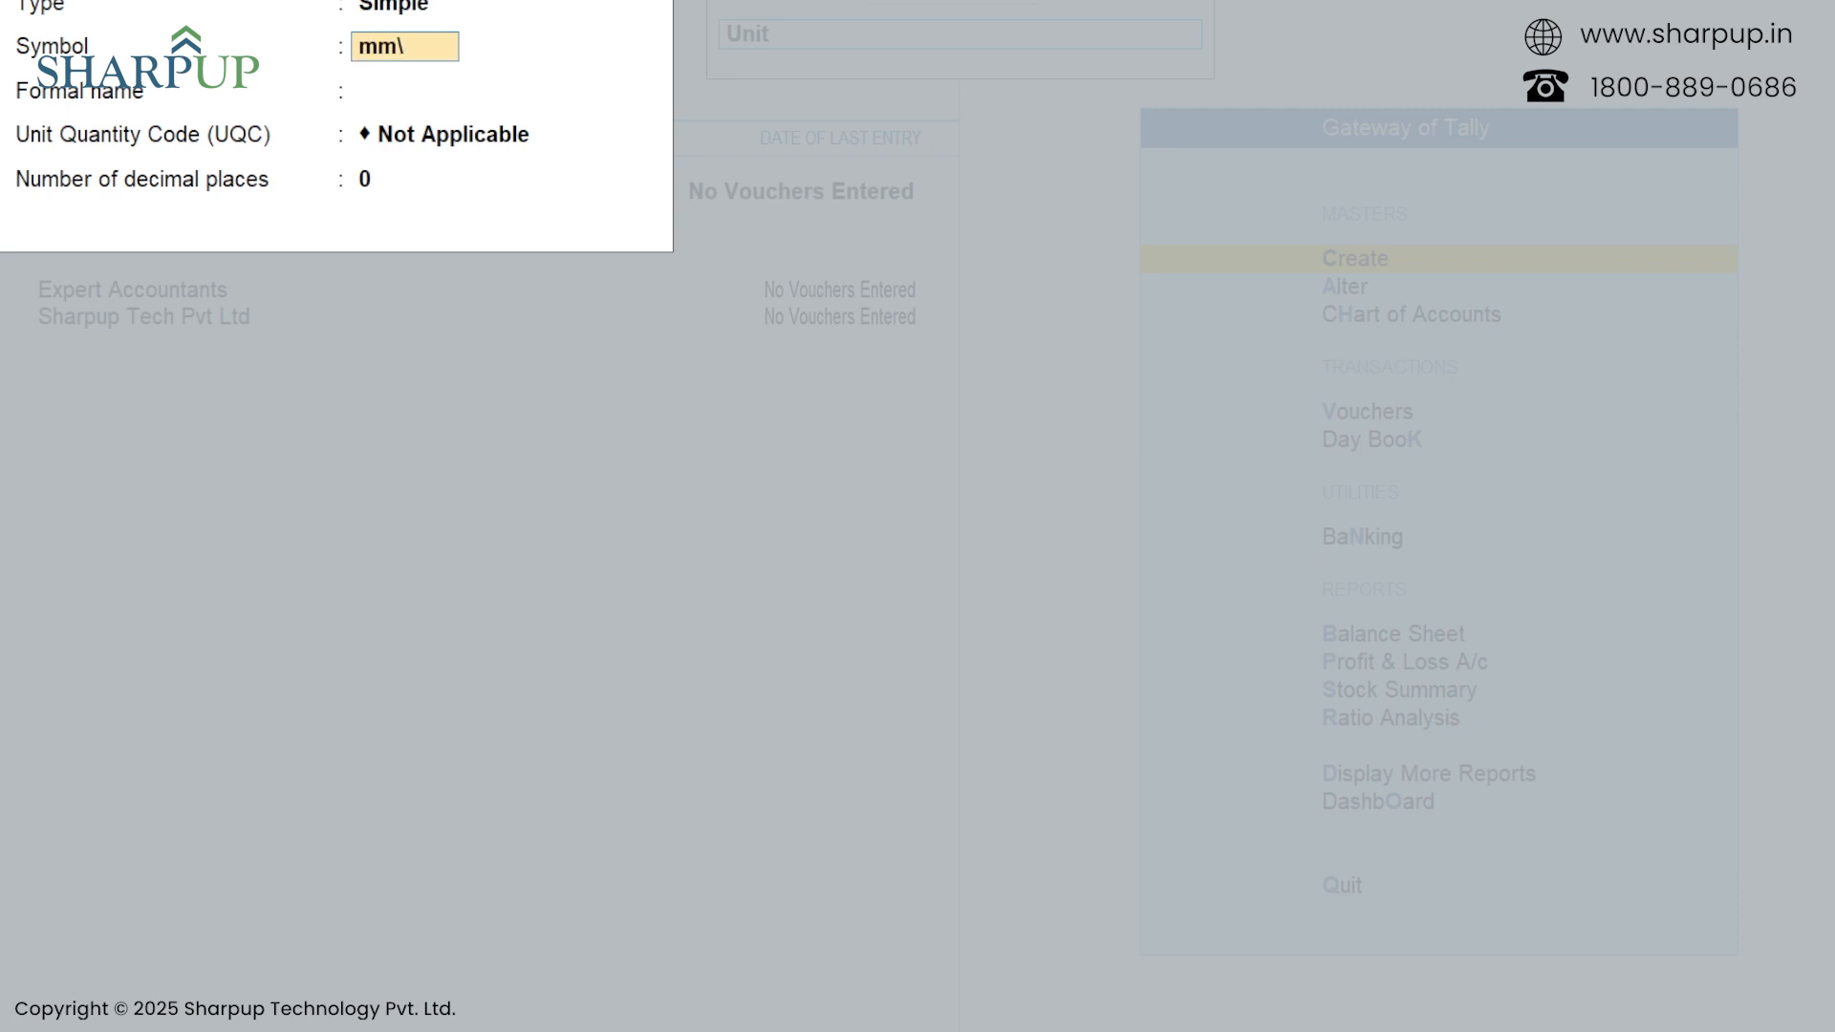
key(BackSpace)
key(BackSpace)
text(m)
key(Return)
text(Bundle)
key(Return)
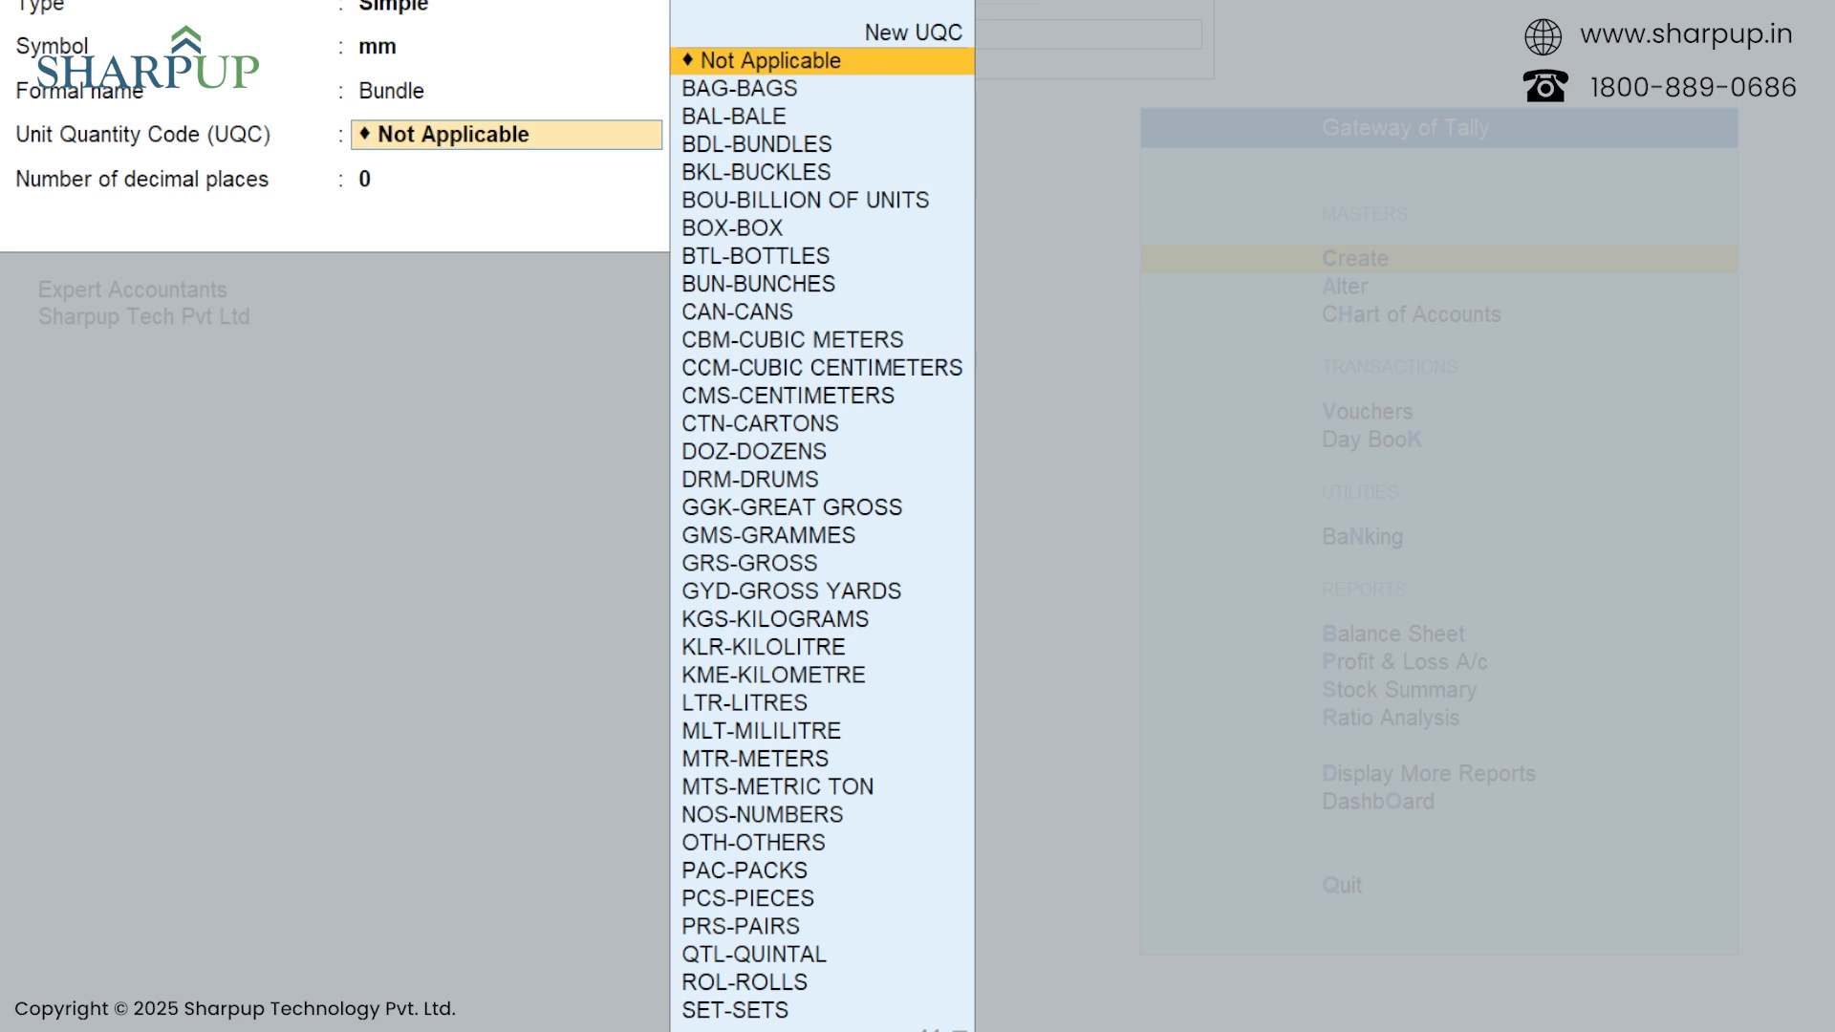
Set the mm unit's UQC to BDL-BUNDLES and save the unit with 0 decimal places.
key(Down)
key(Down)
key(Down)
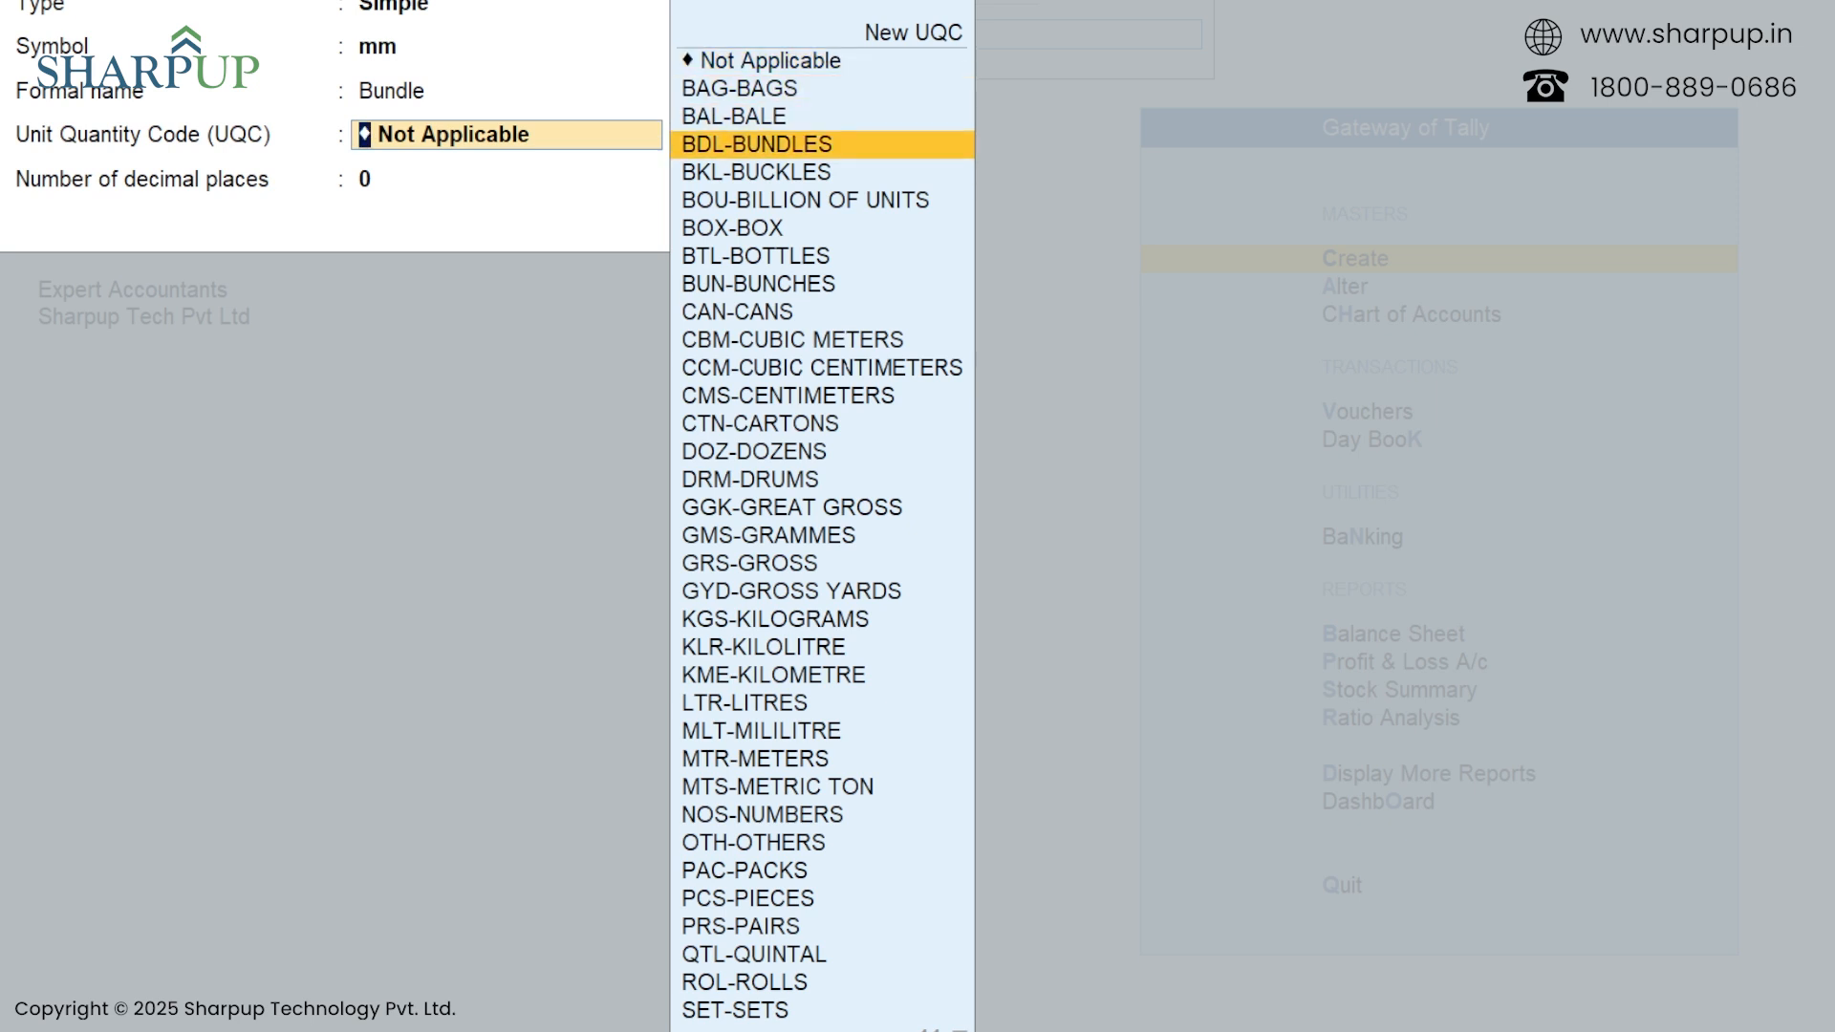
key(Return)
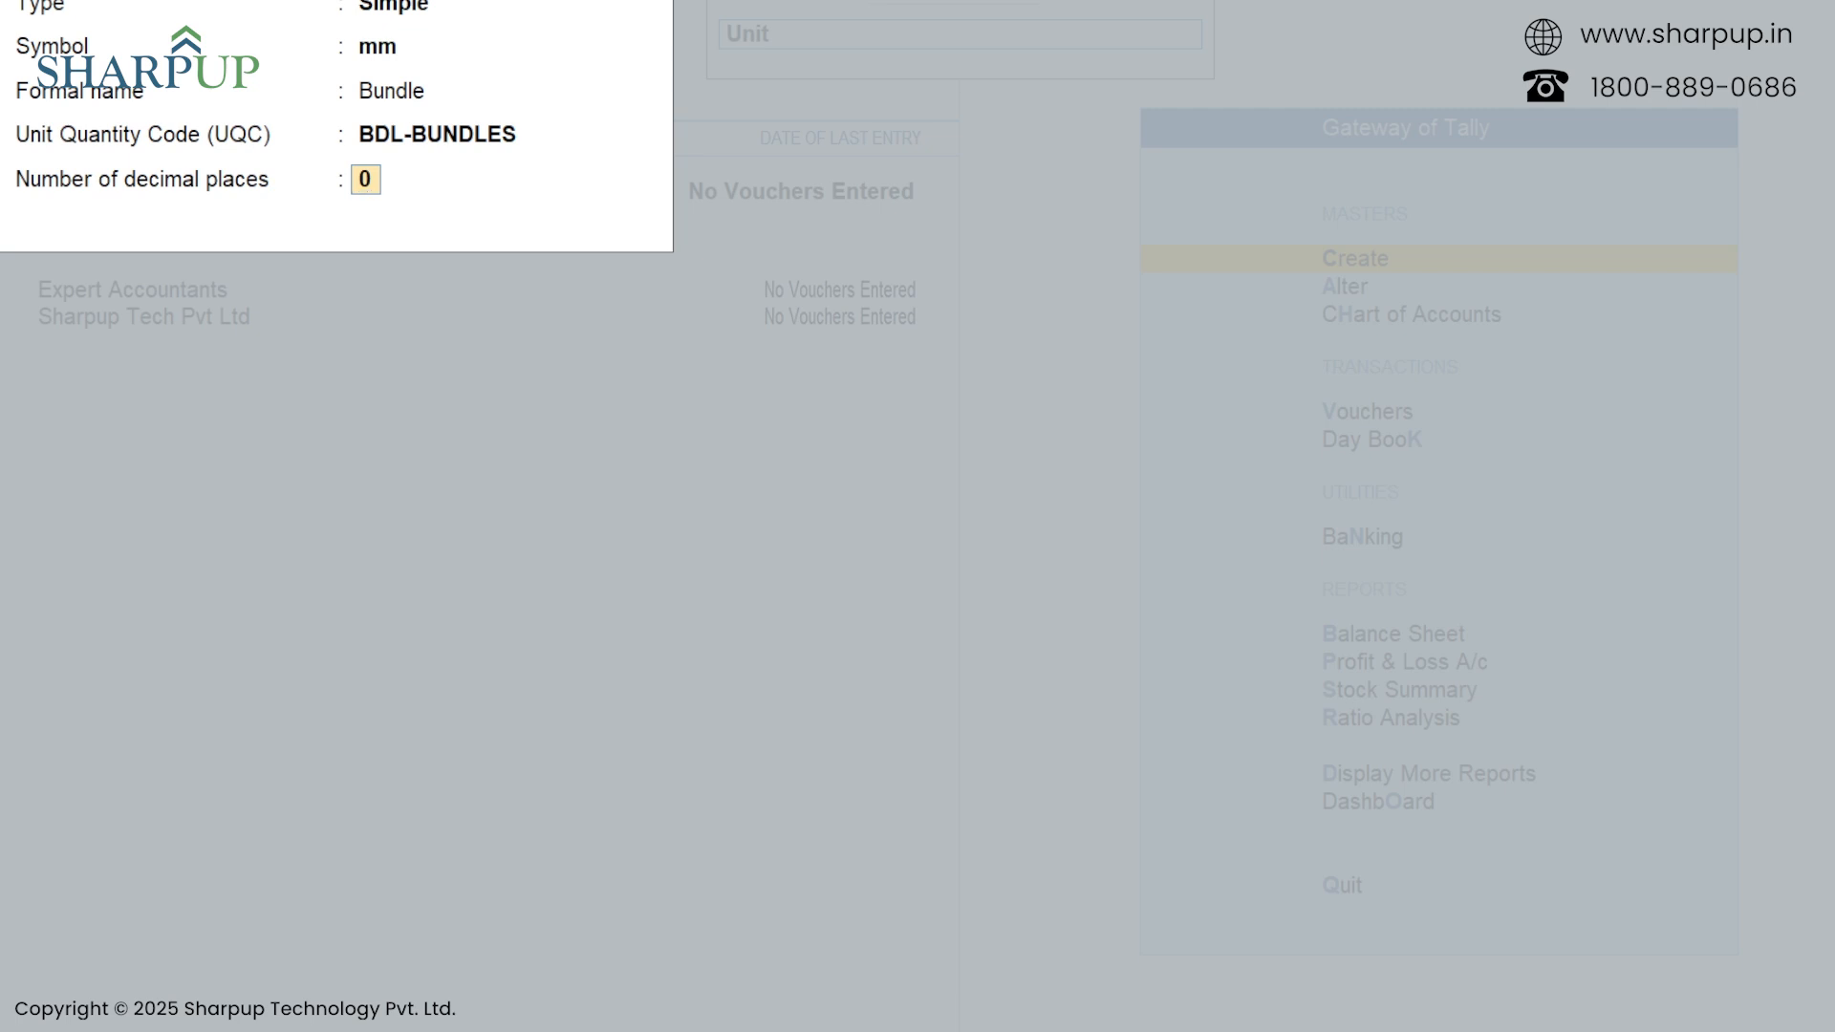
key(Return)
key(Return)
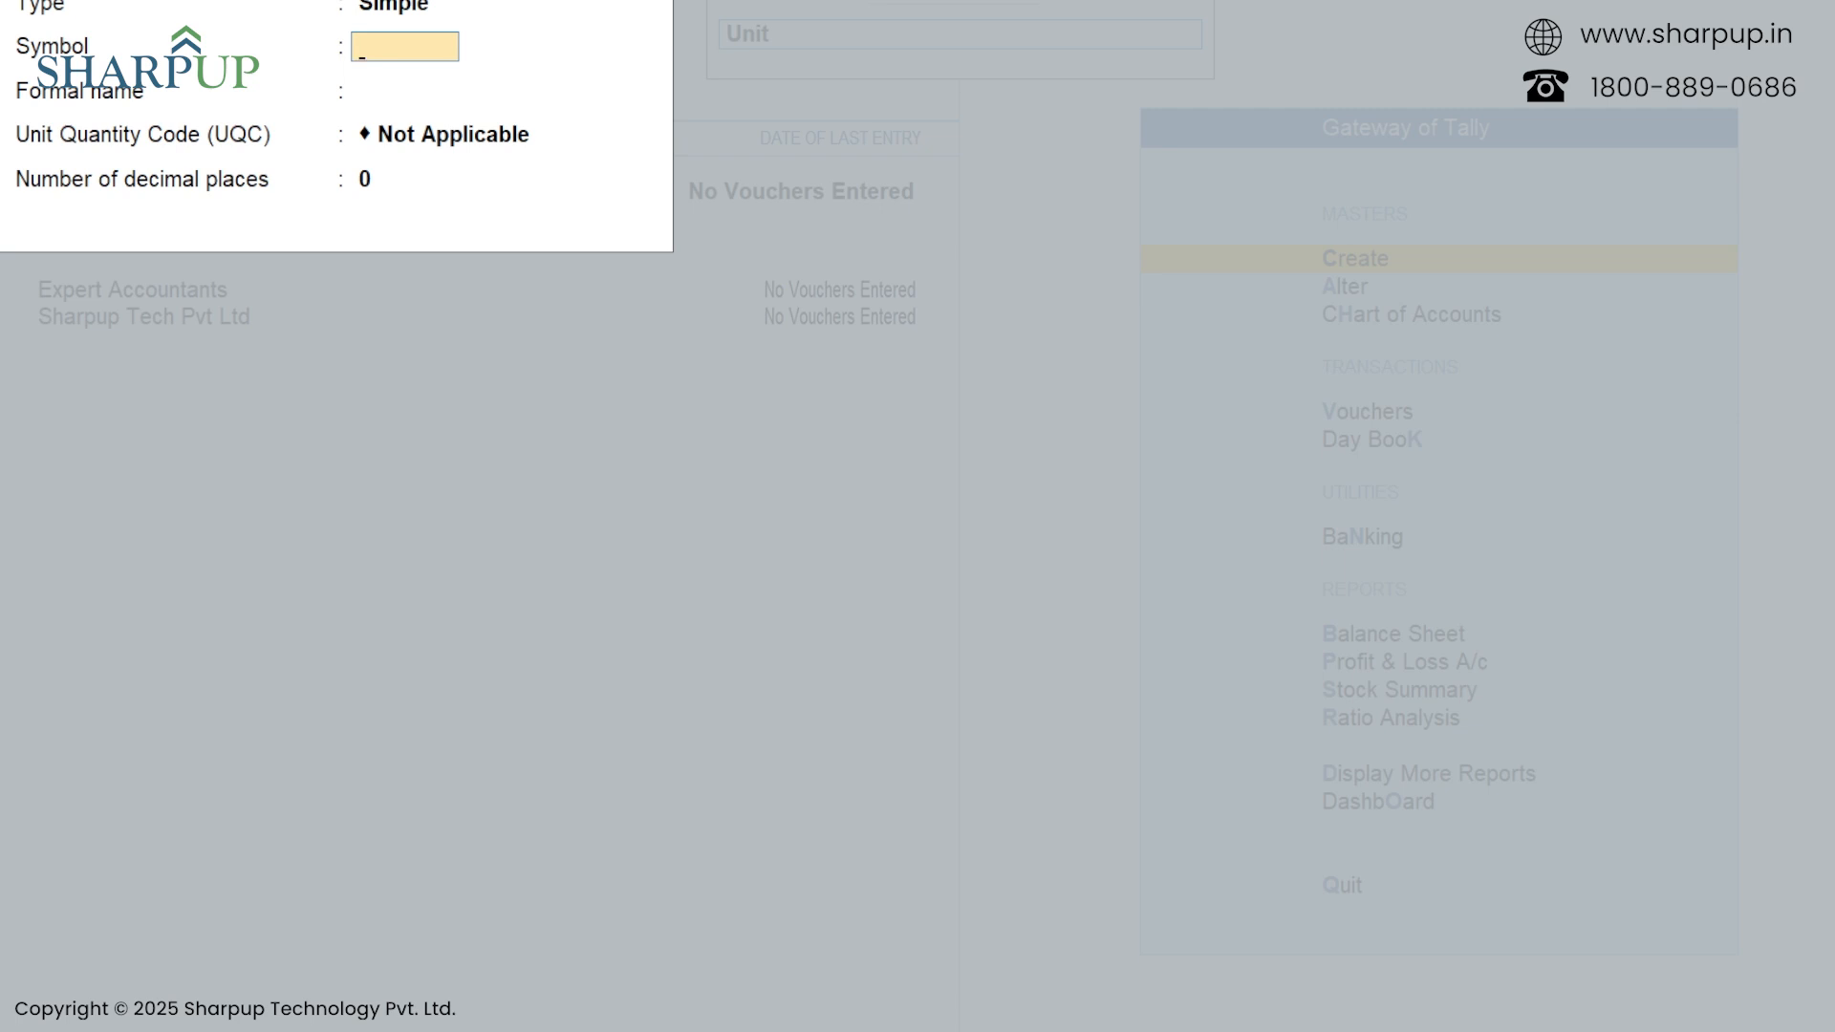
Quit unit creation and return to the Gateway of Tally.
key(Escape)
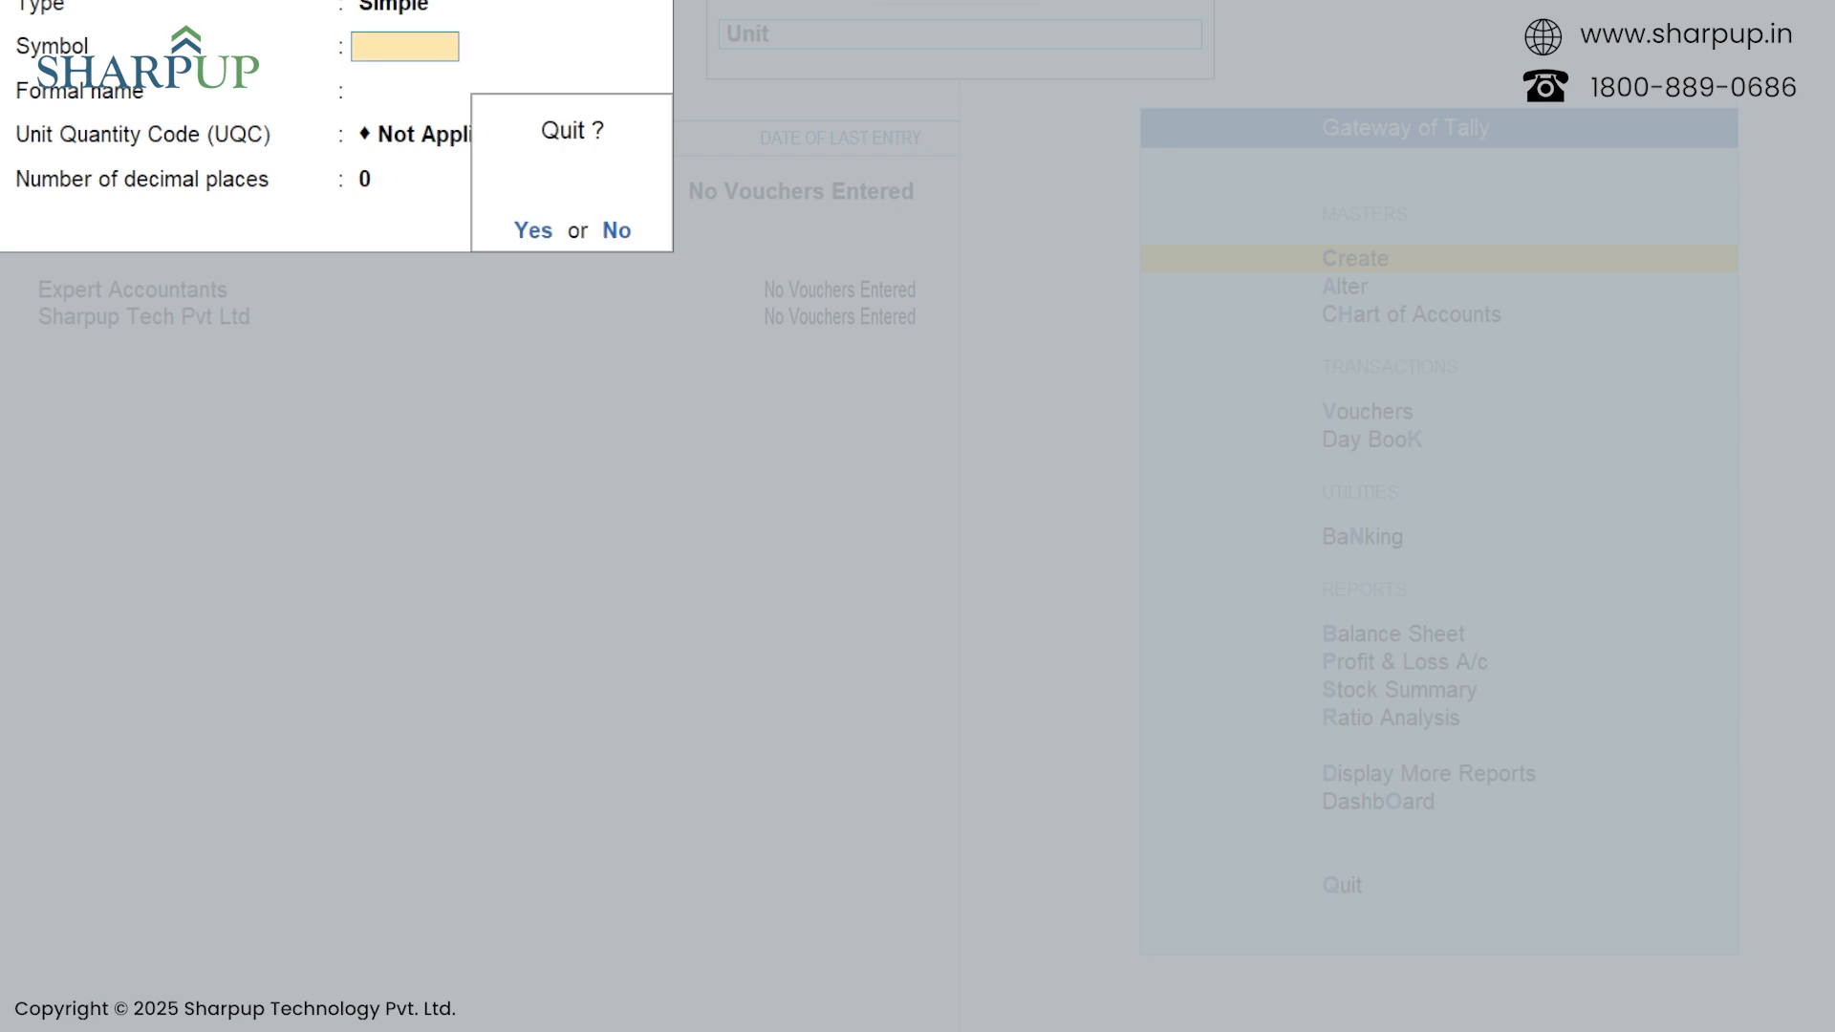
key(y)
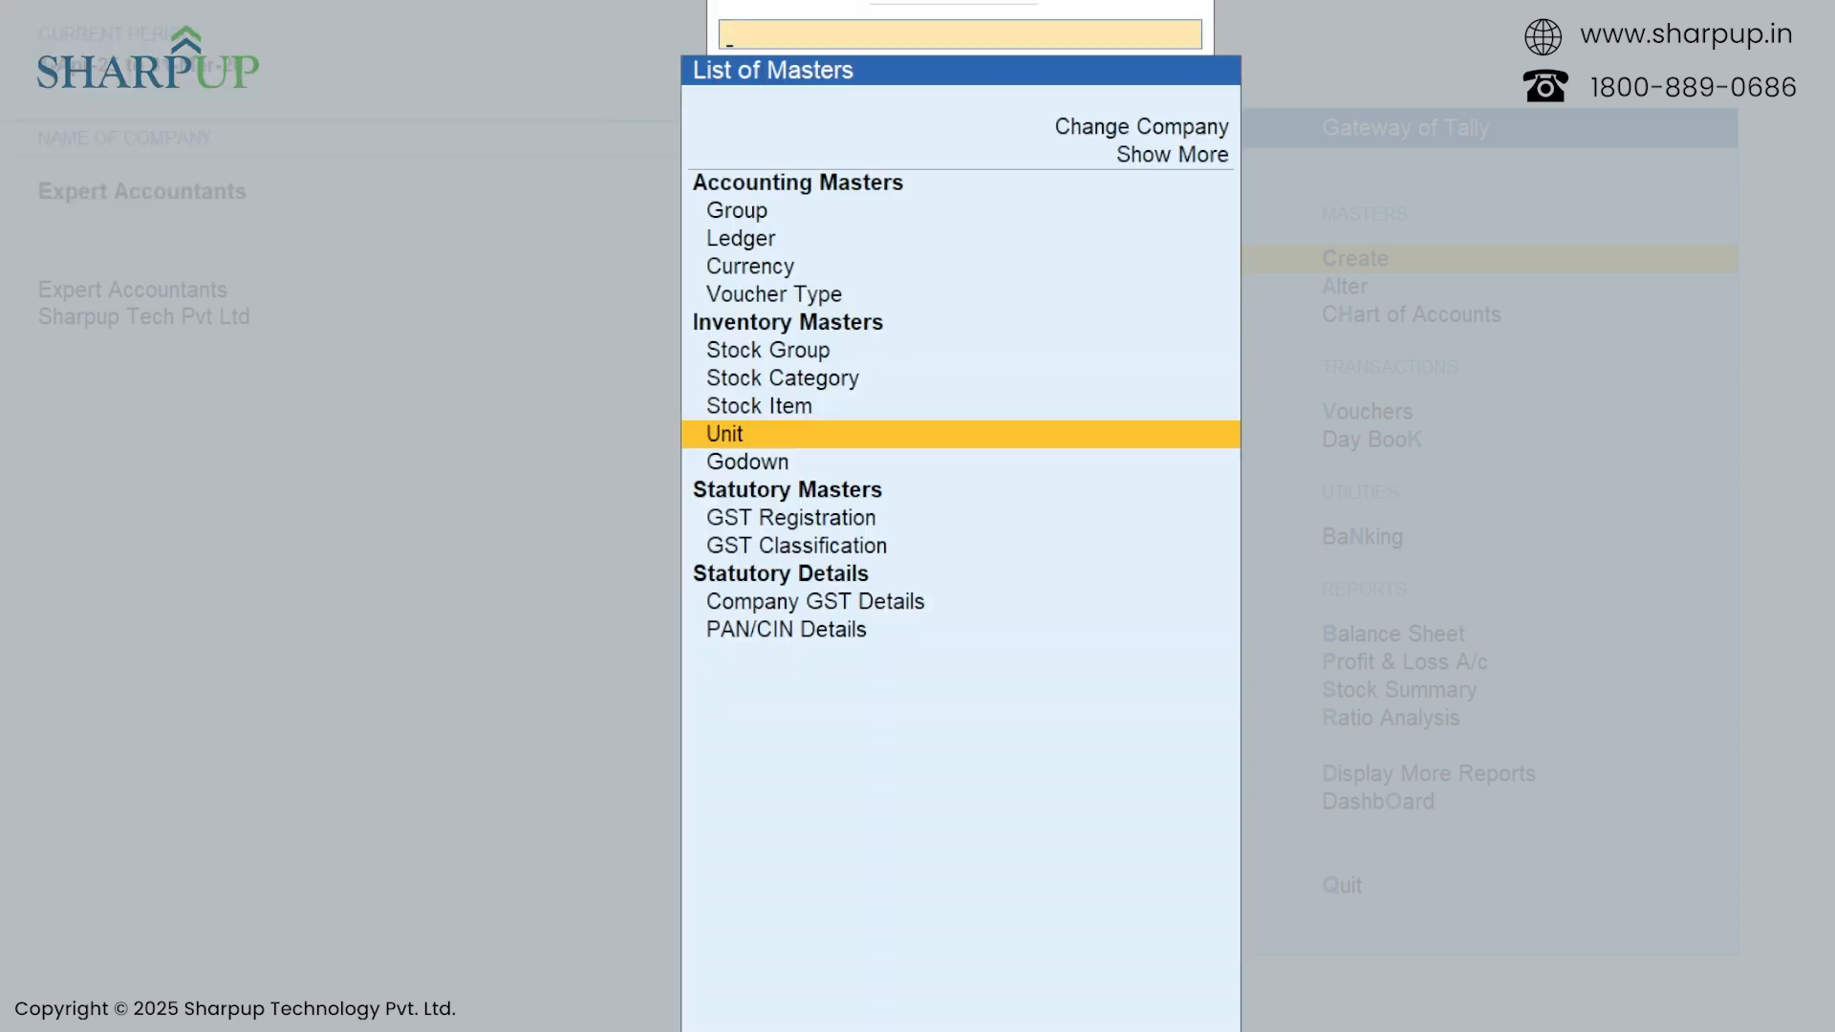
key(Escape)
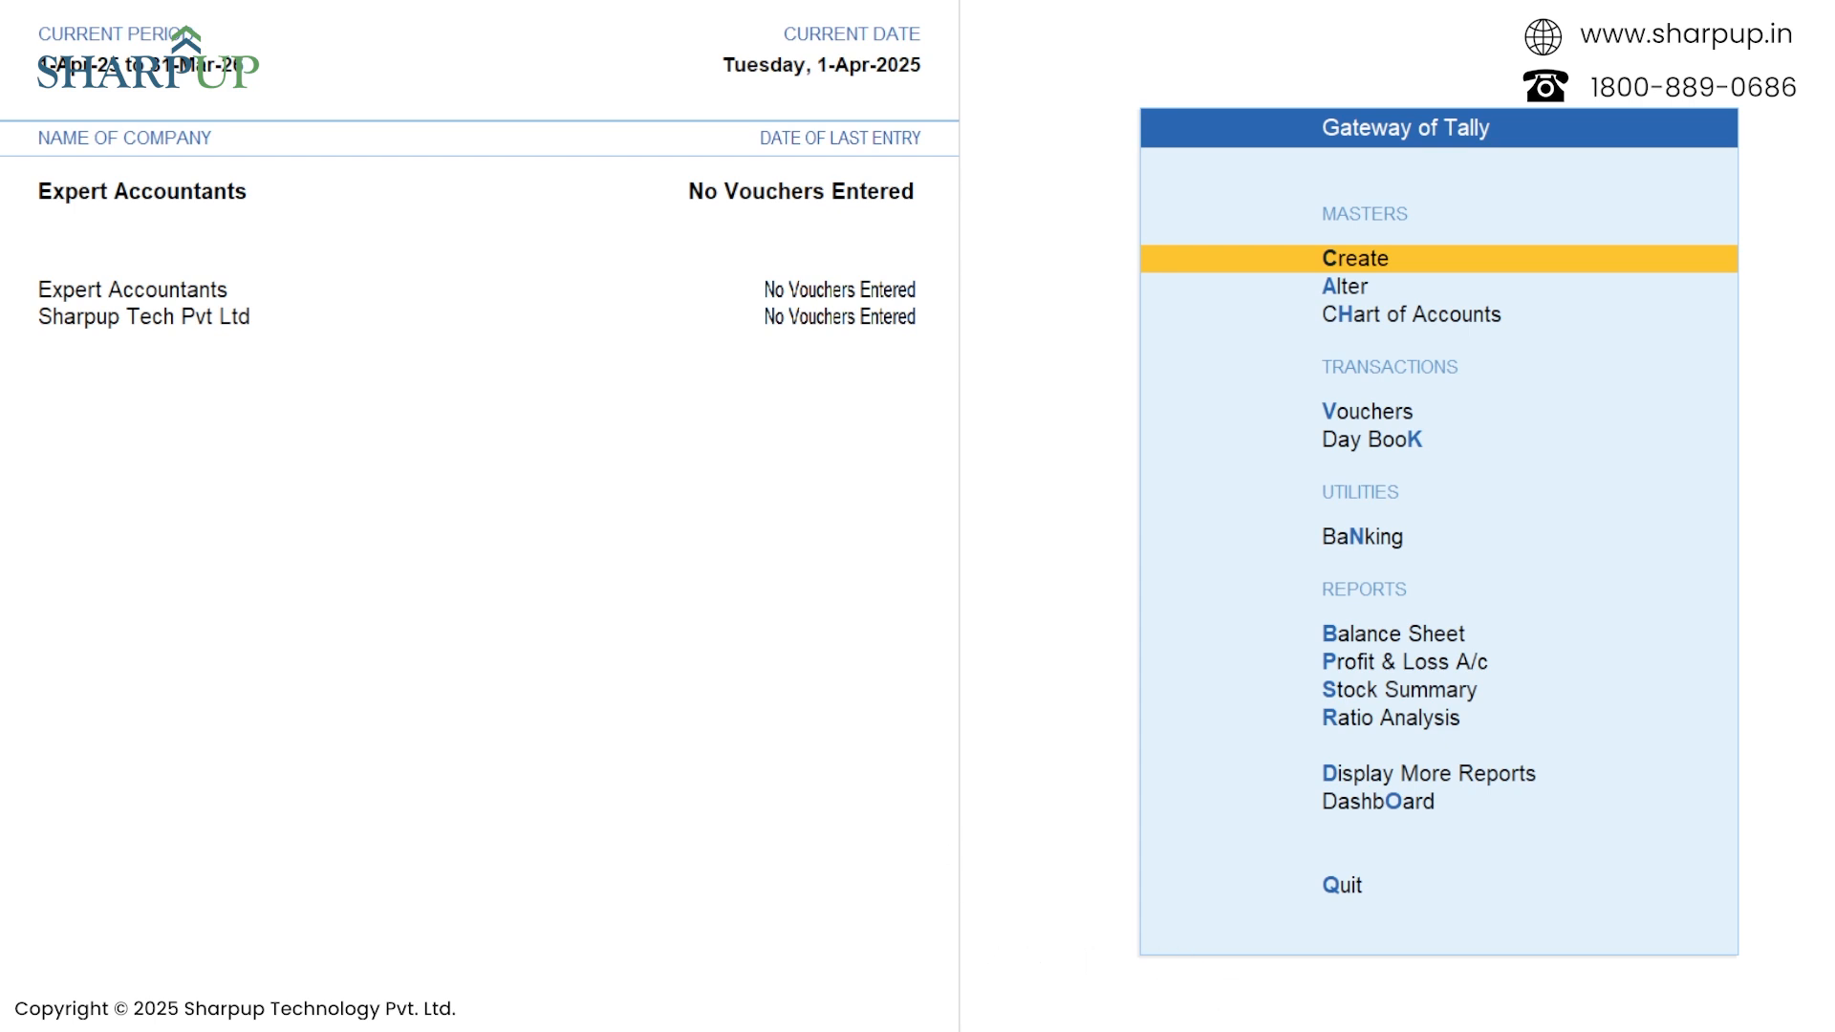
key(Return)
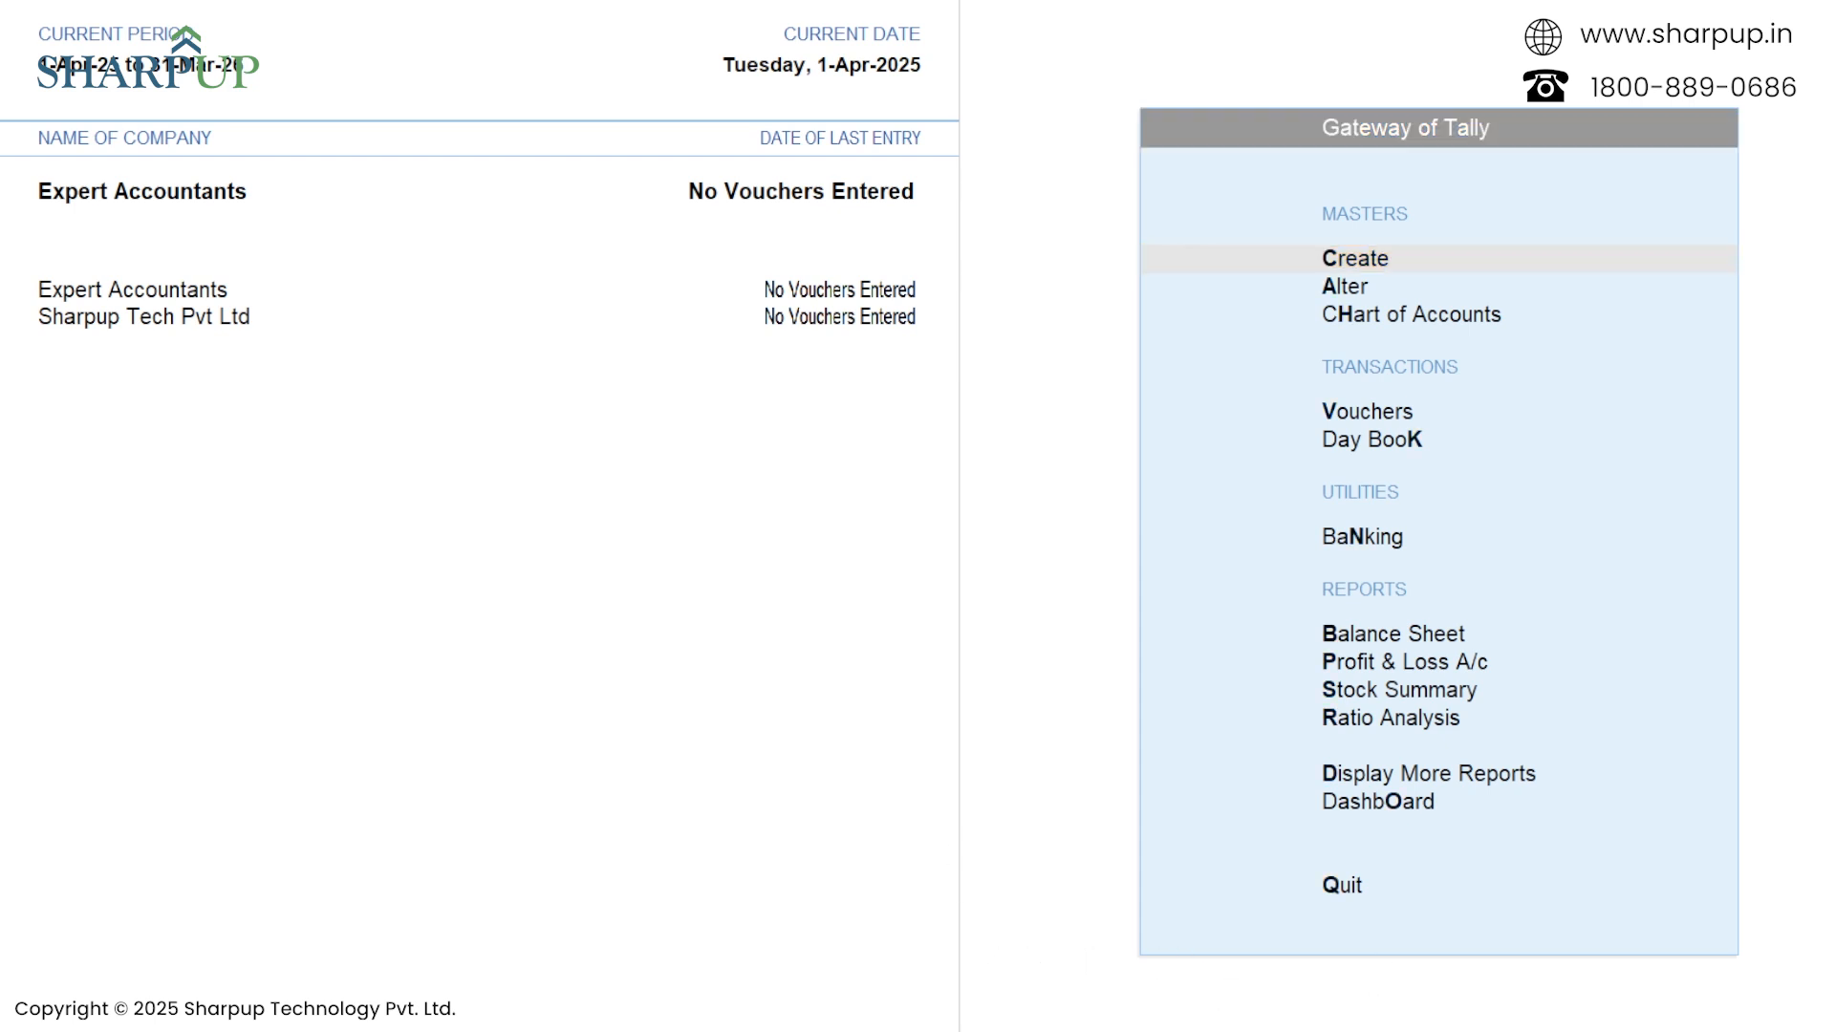
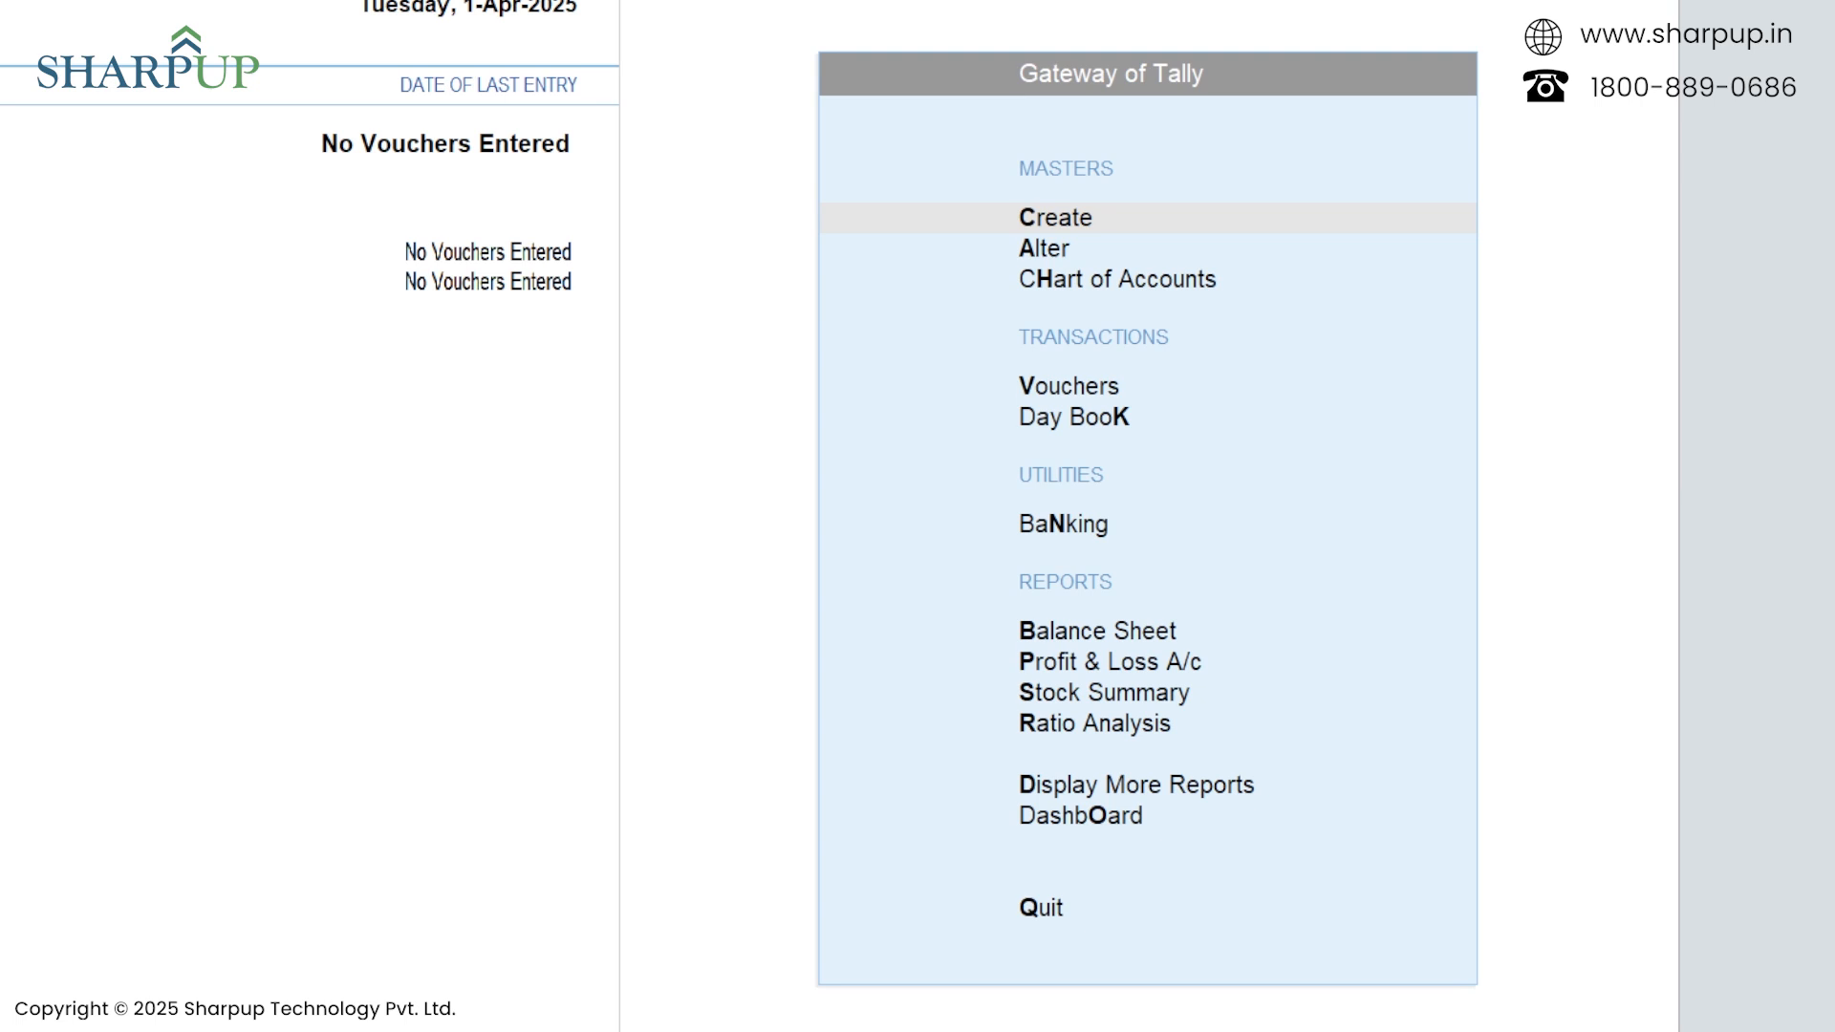
click(941, 967)
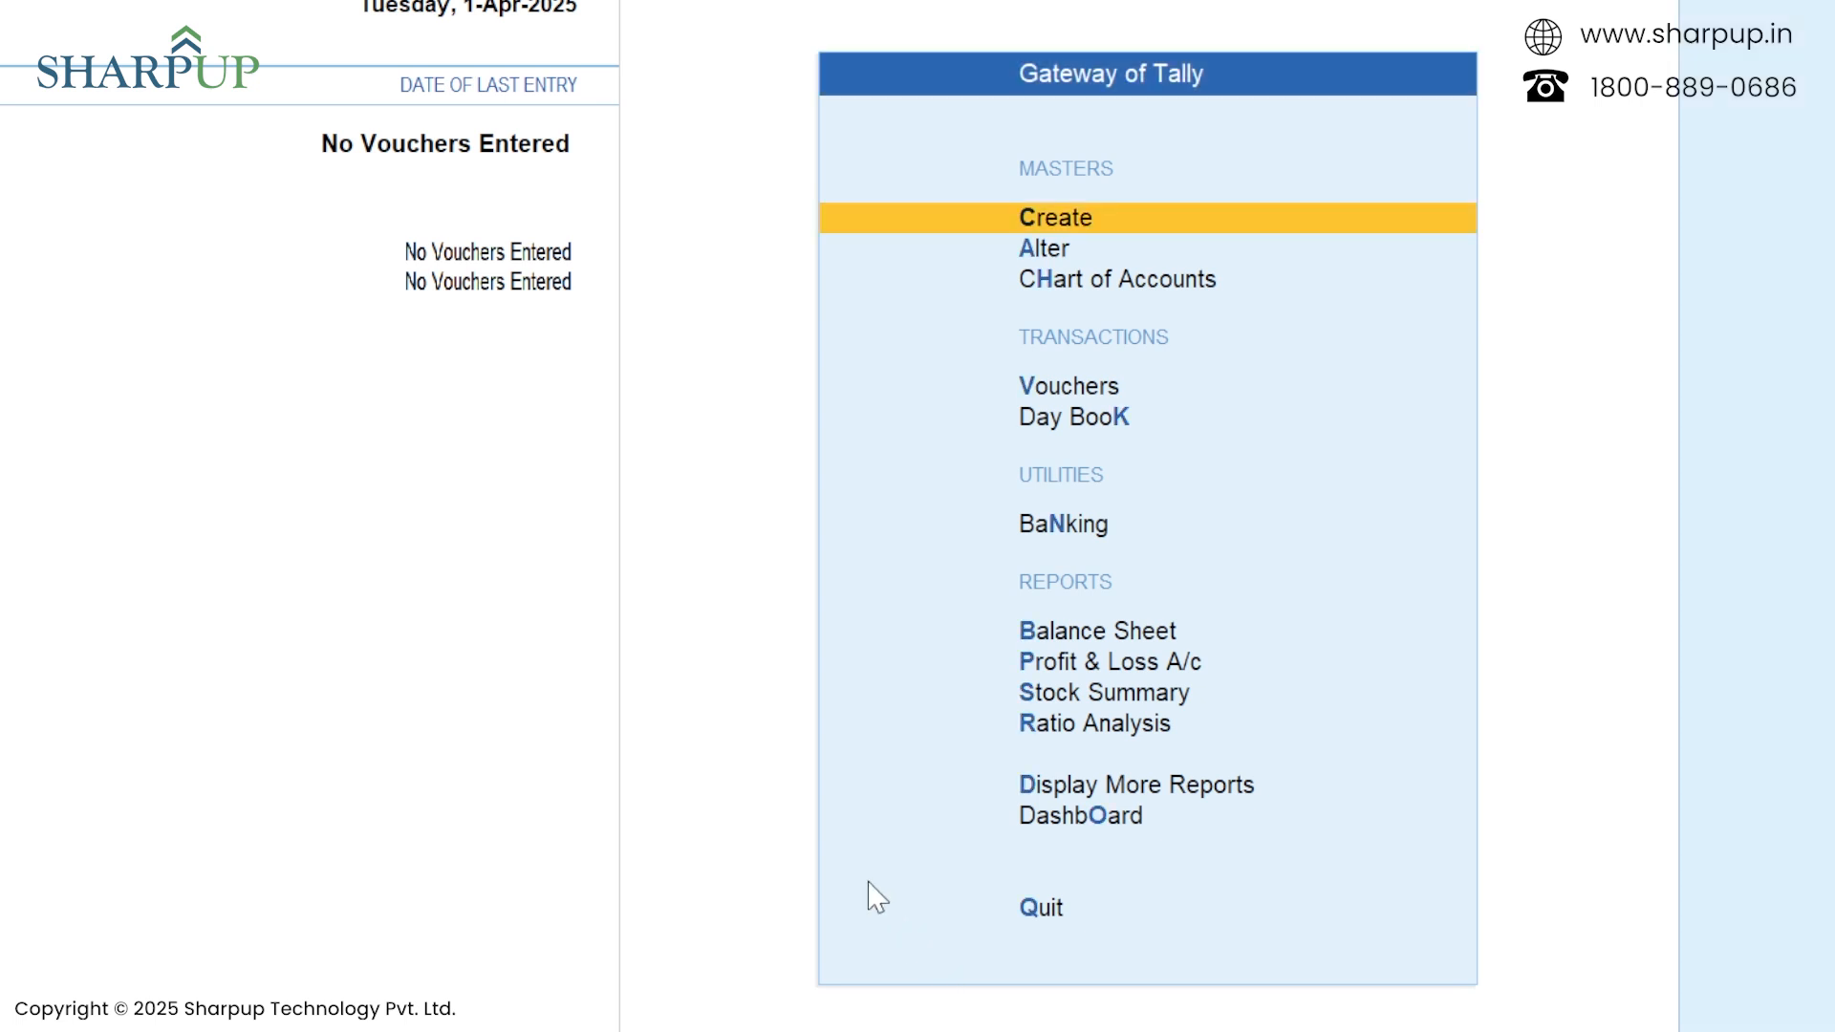
key(Return)
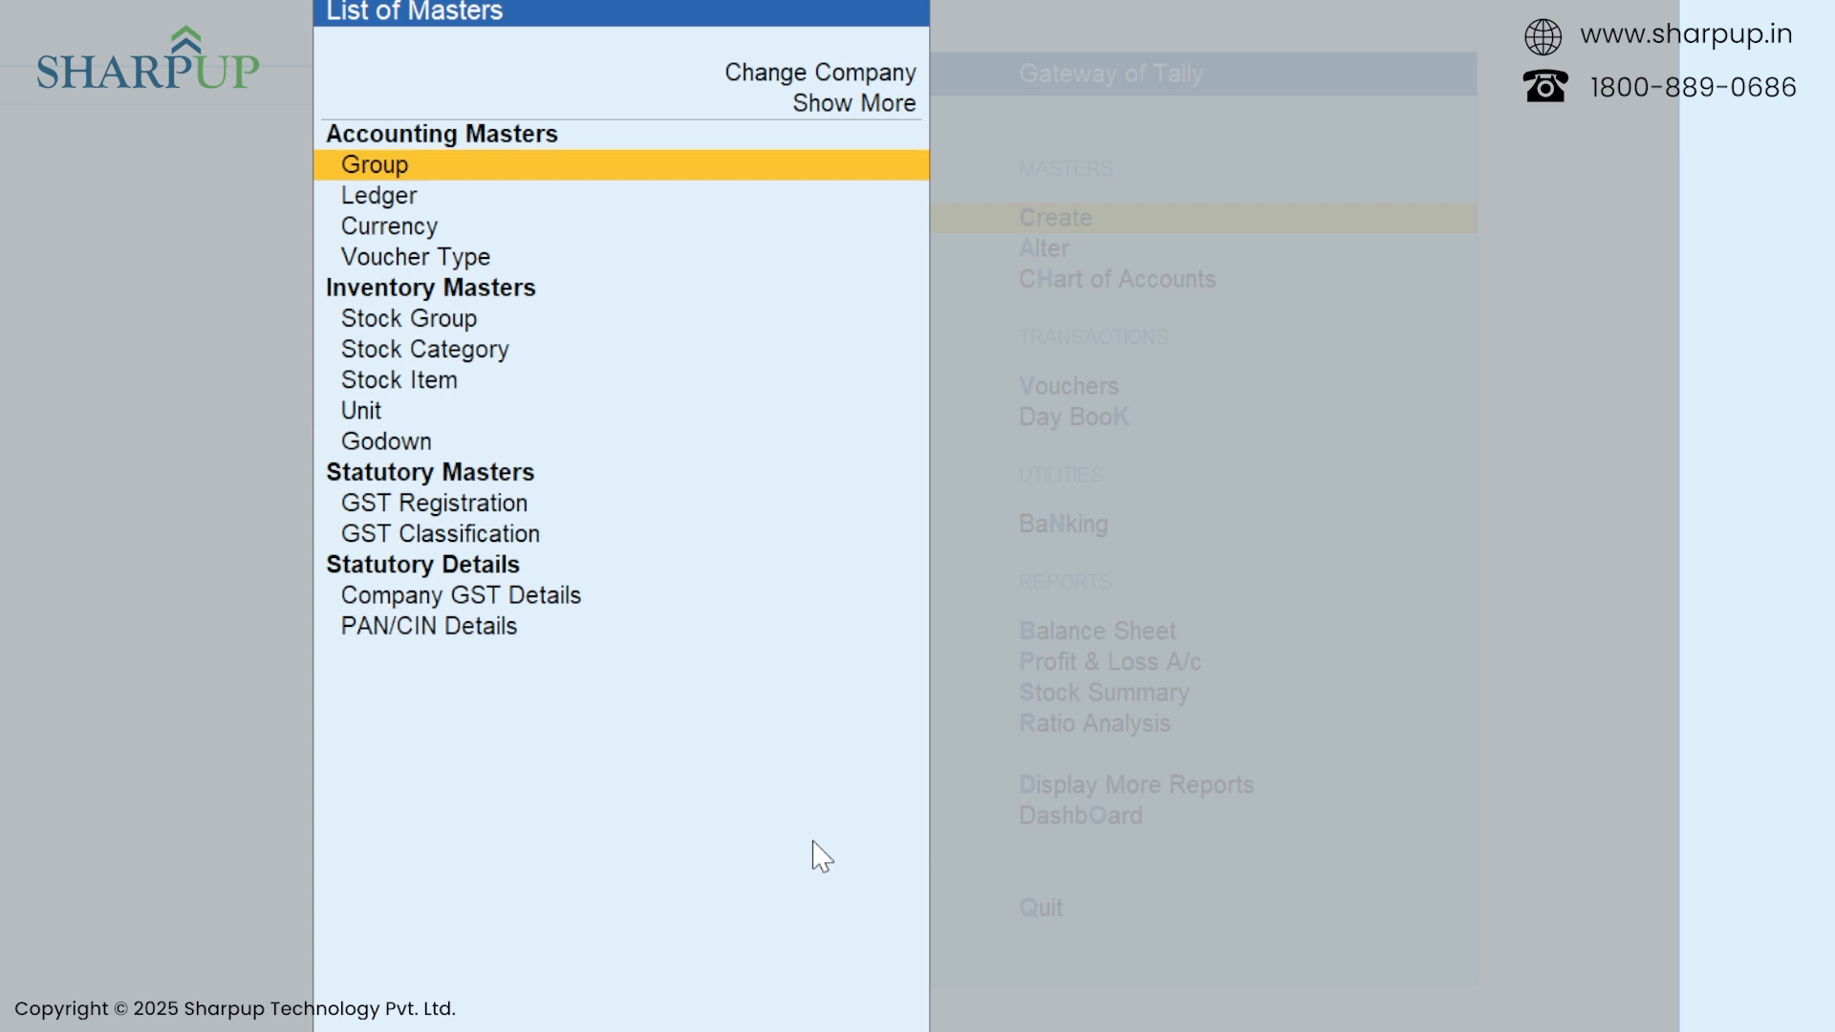
key(Down)
key(Down)
key(Down)
key(Down)
key(Down)
key(Down)
key(Down)
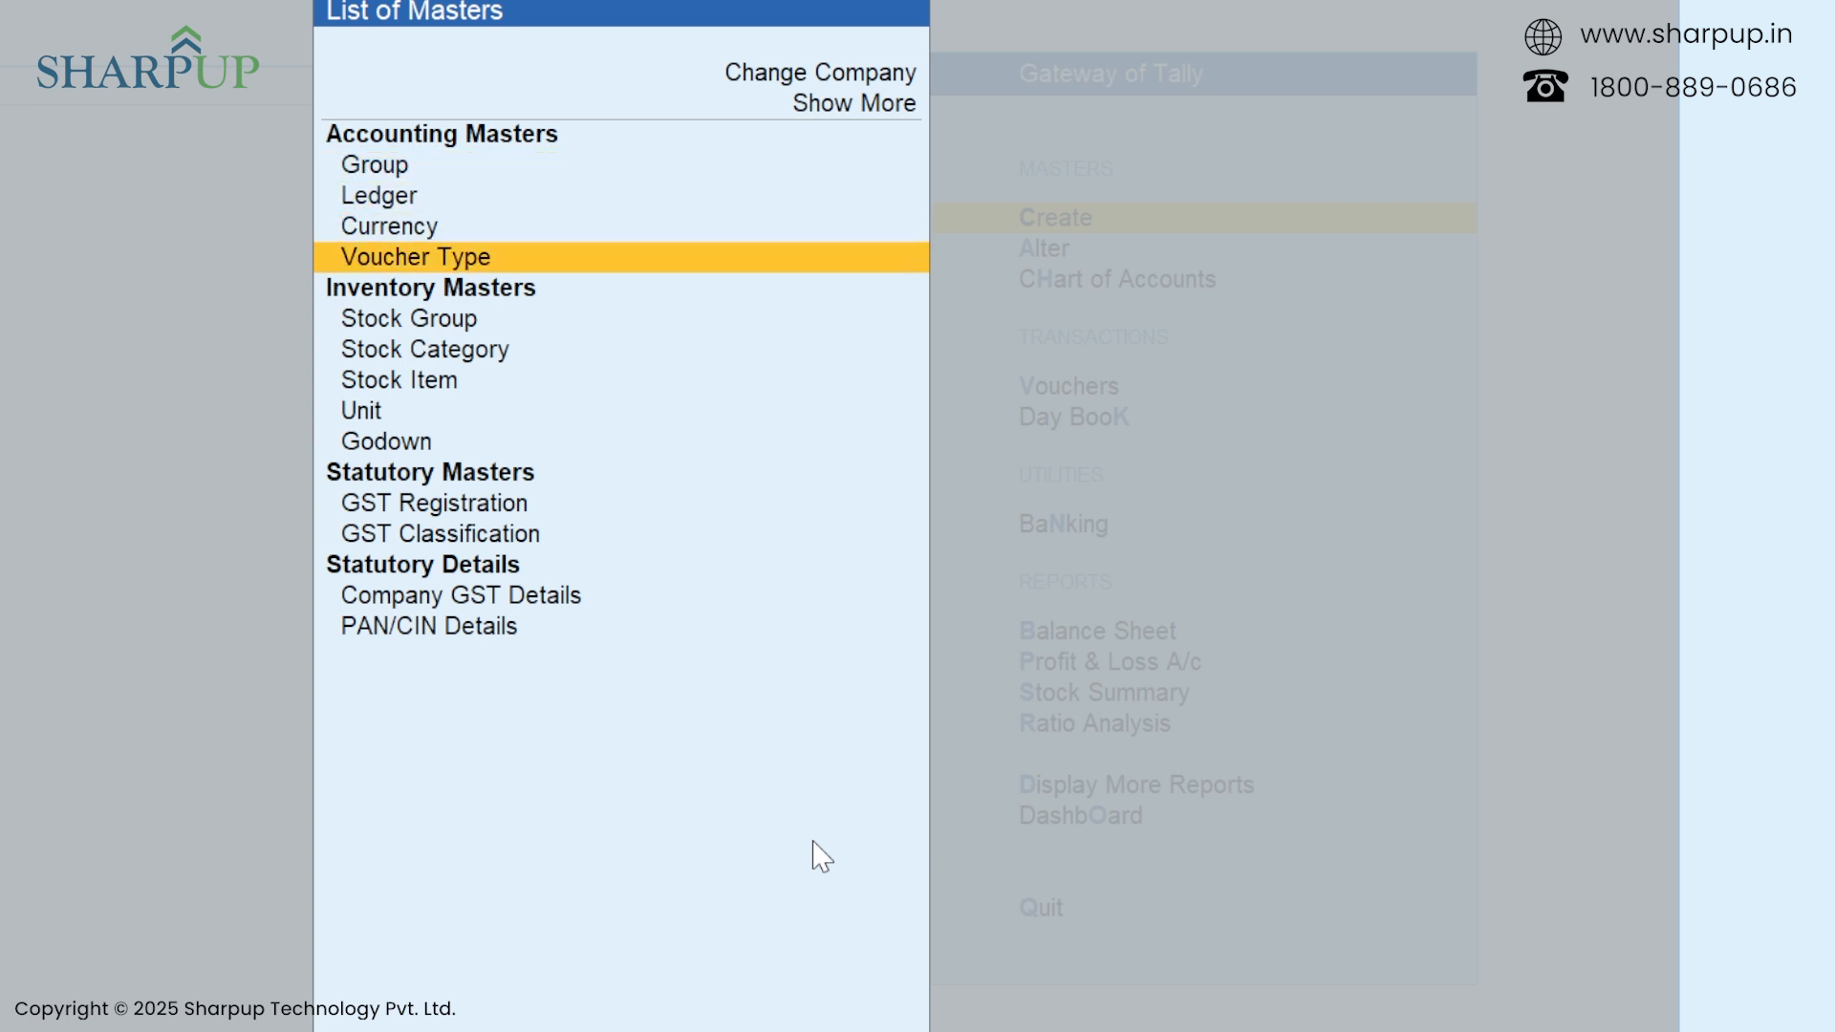
key(Up)
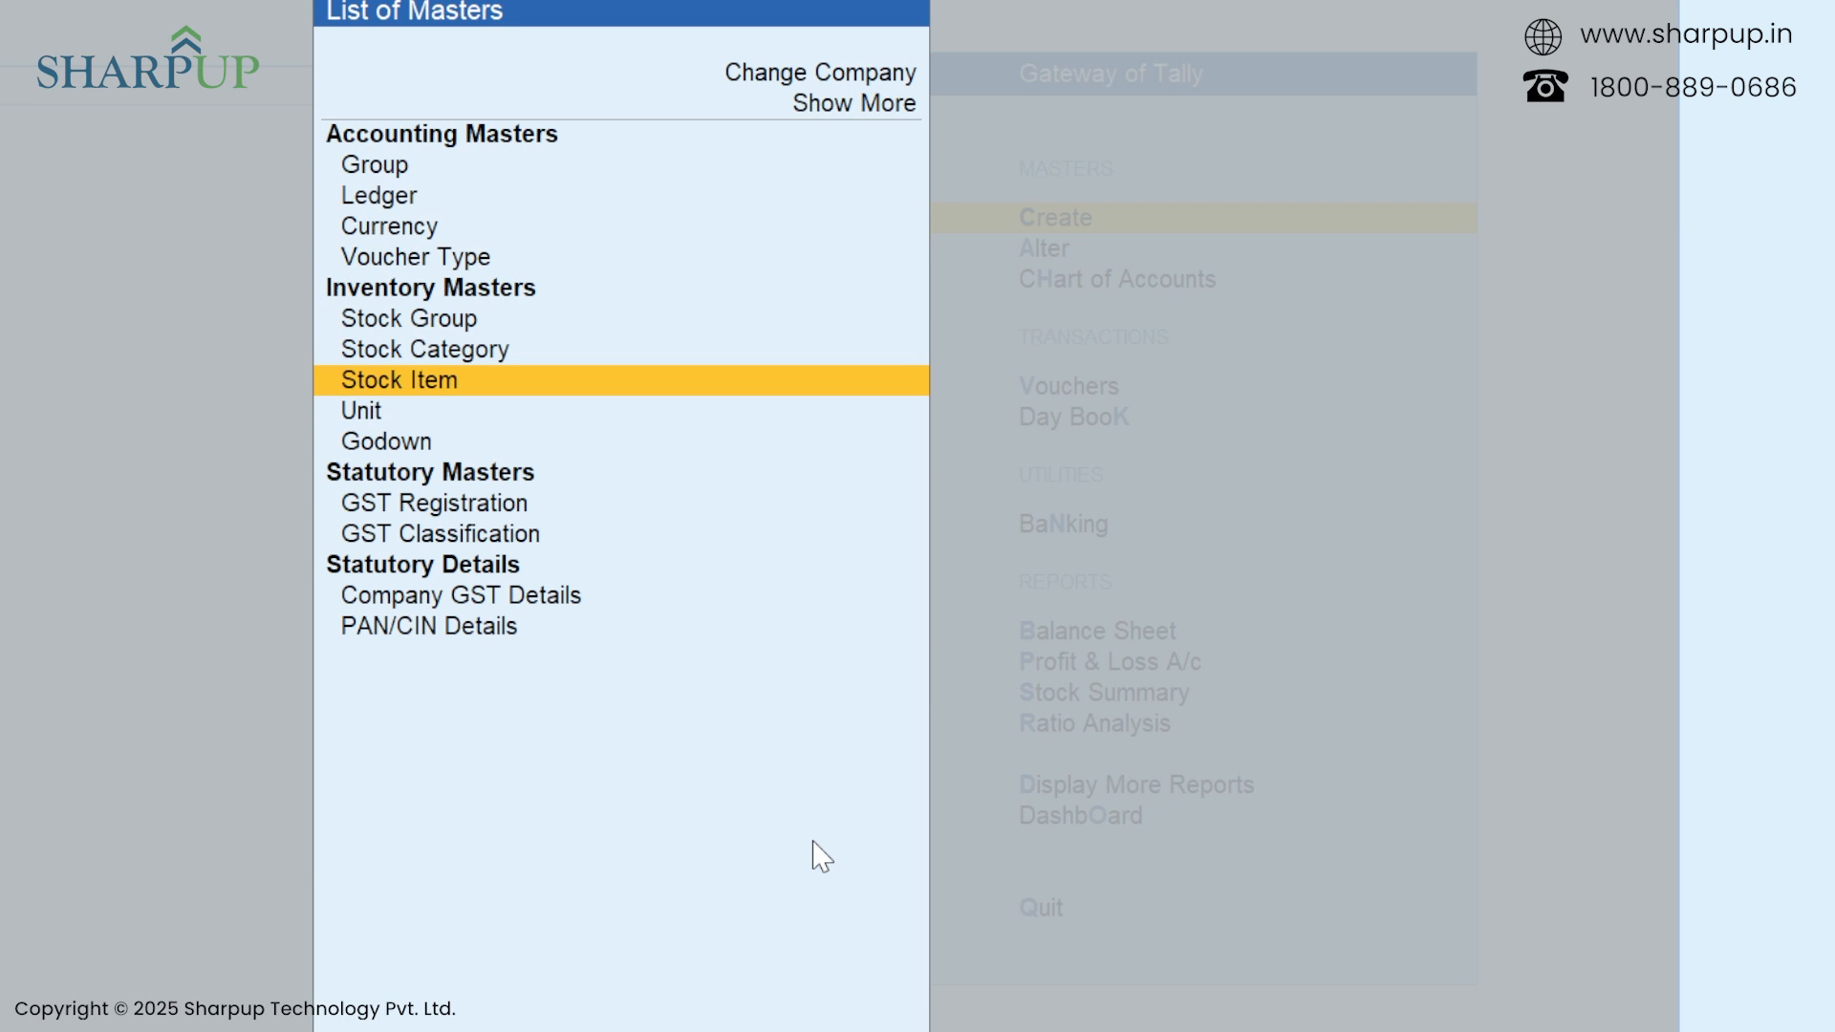
key(Return)
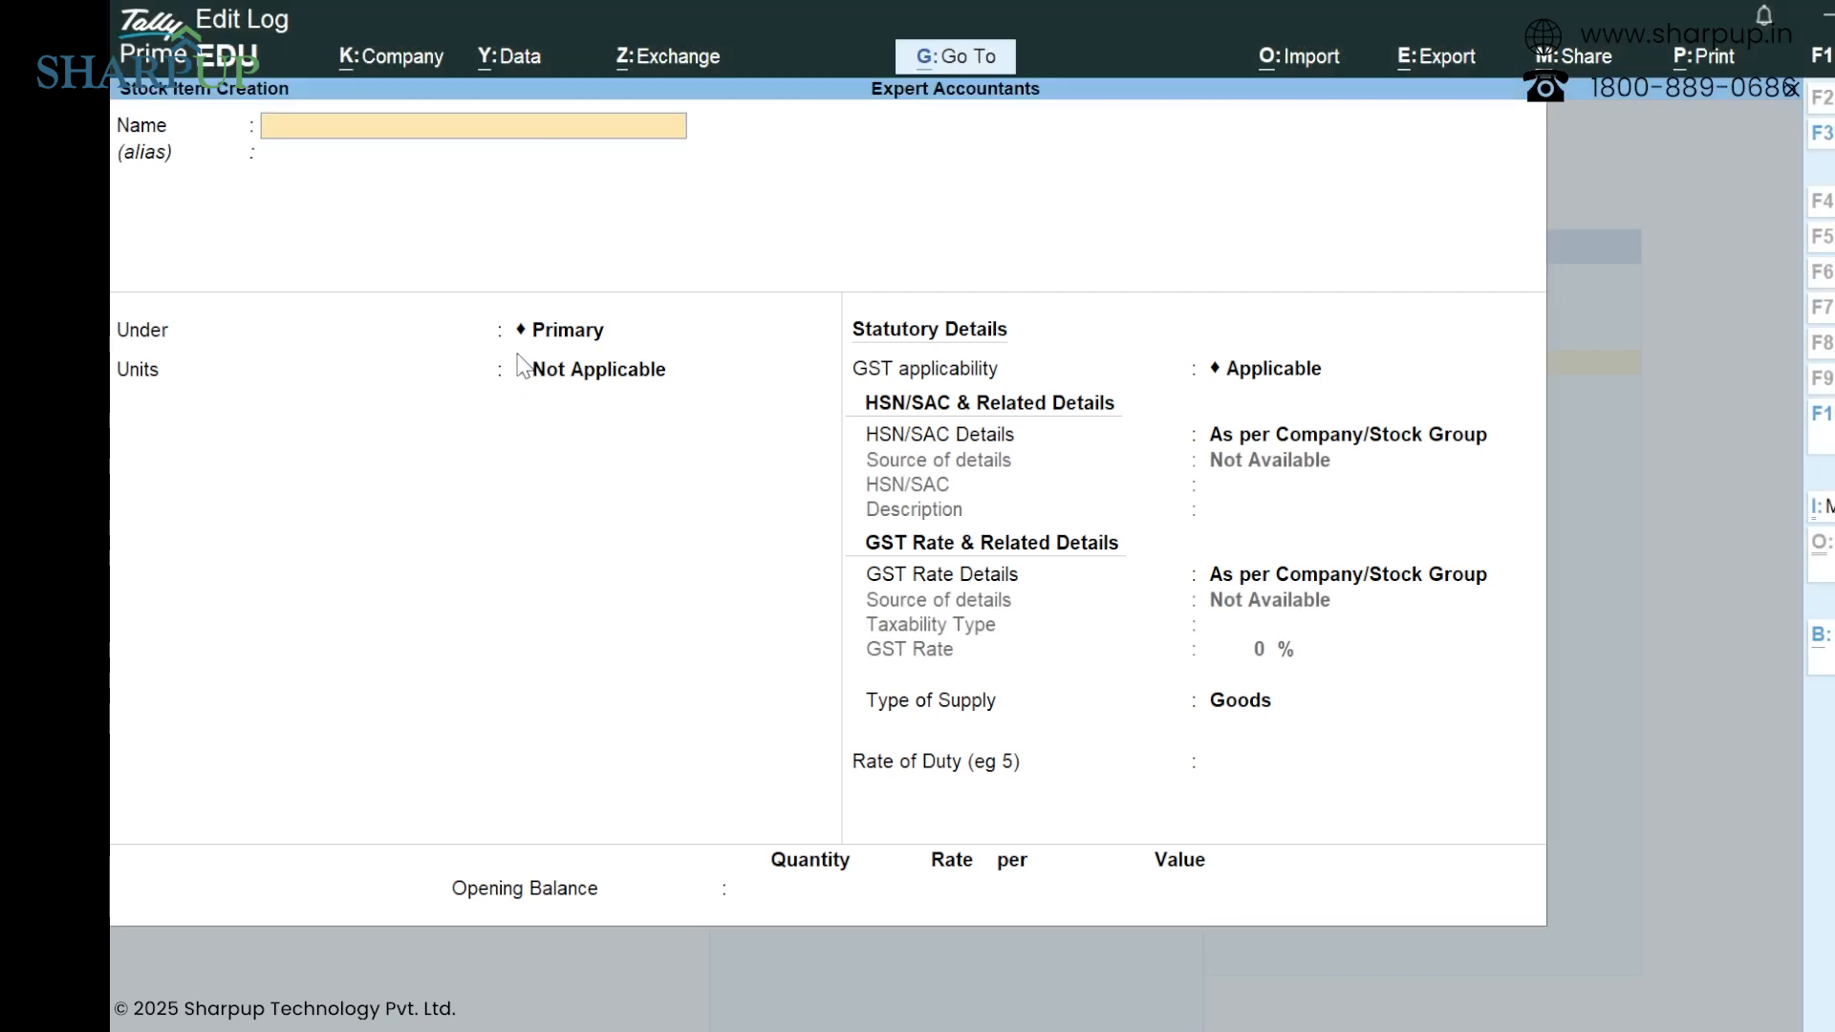
key(Escape)
key(Escape)
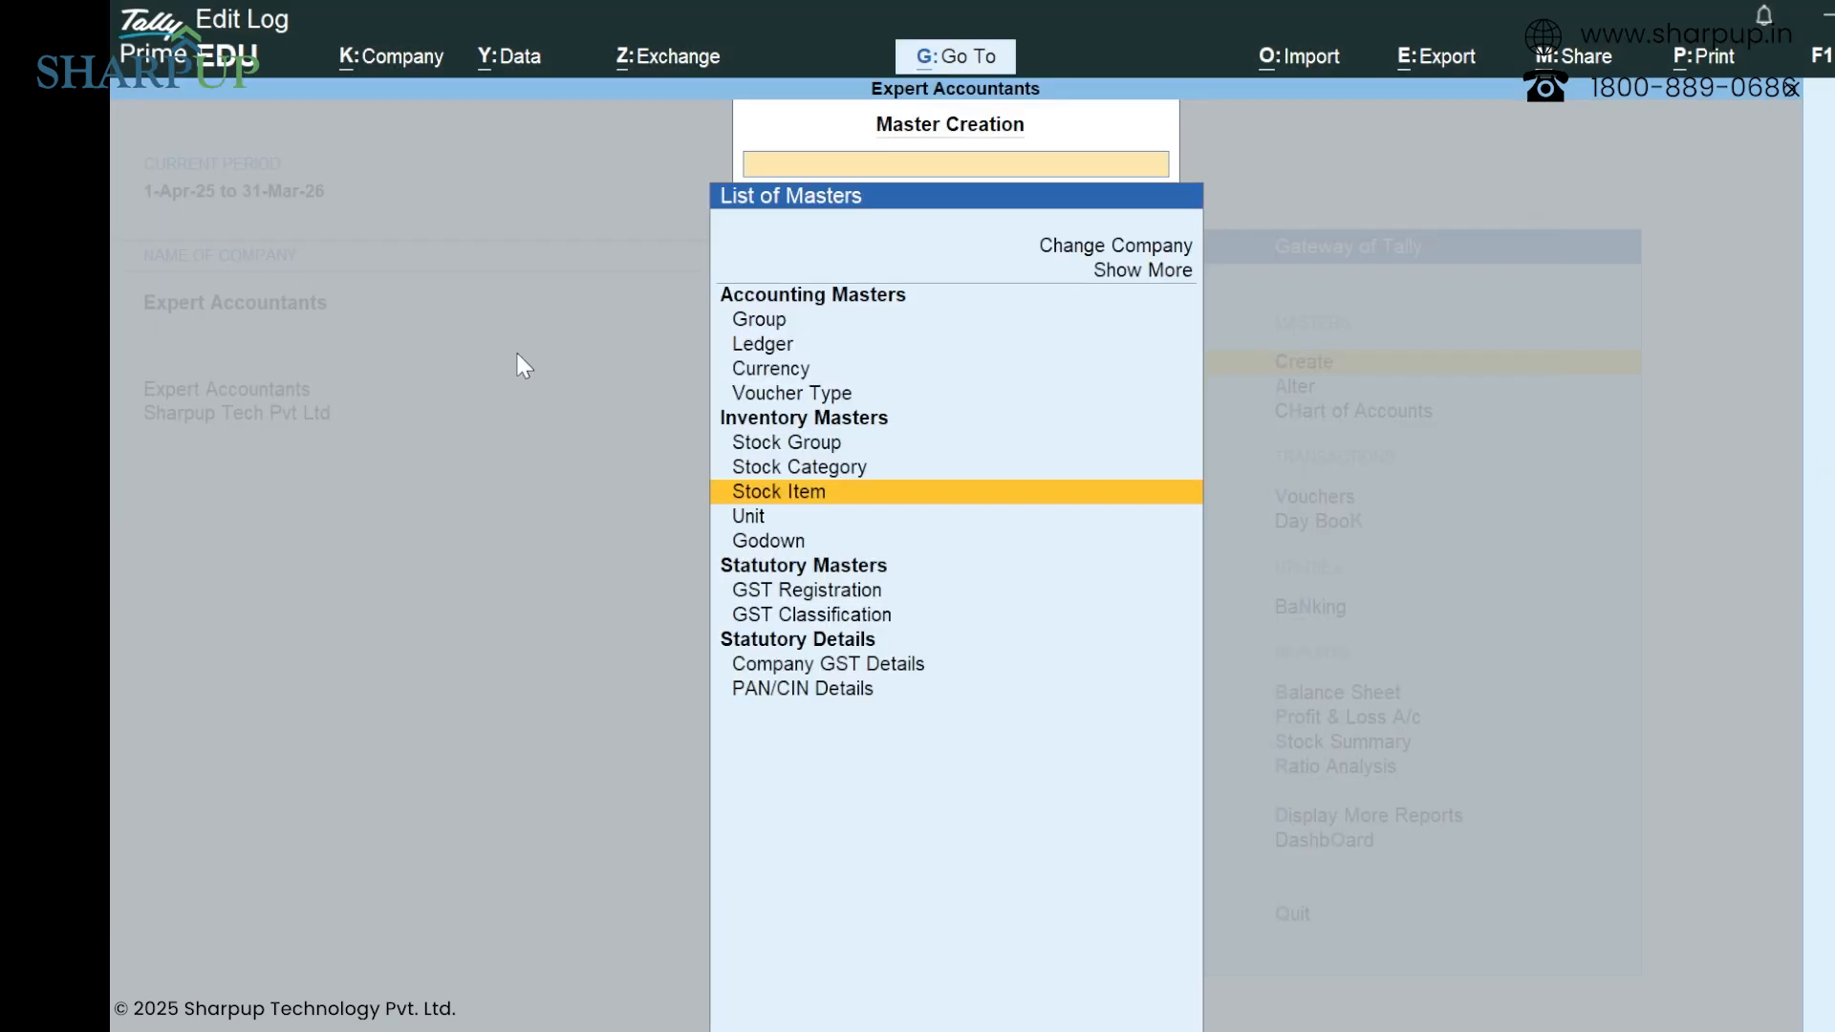
key(Return)
key(Down)
key(Down)
key(Down)
key(Down)
key(Down)
key(Down)
key(Down)
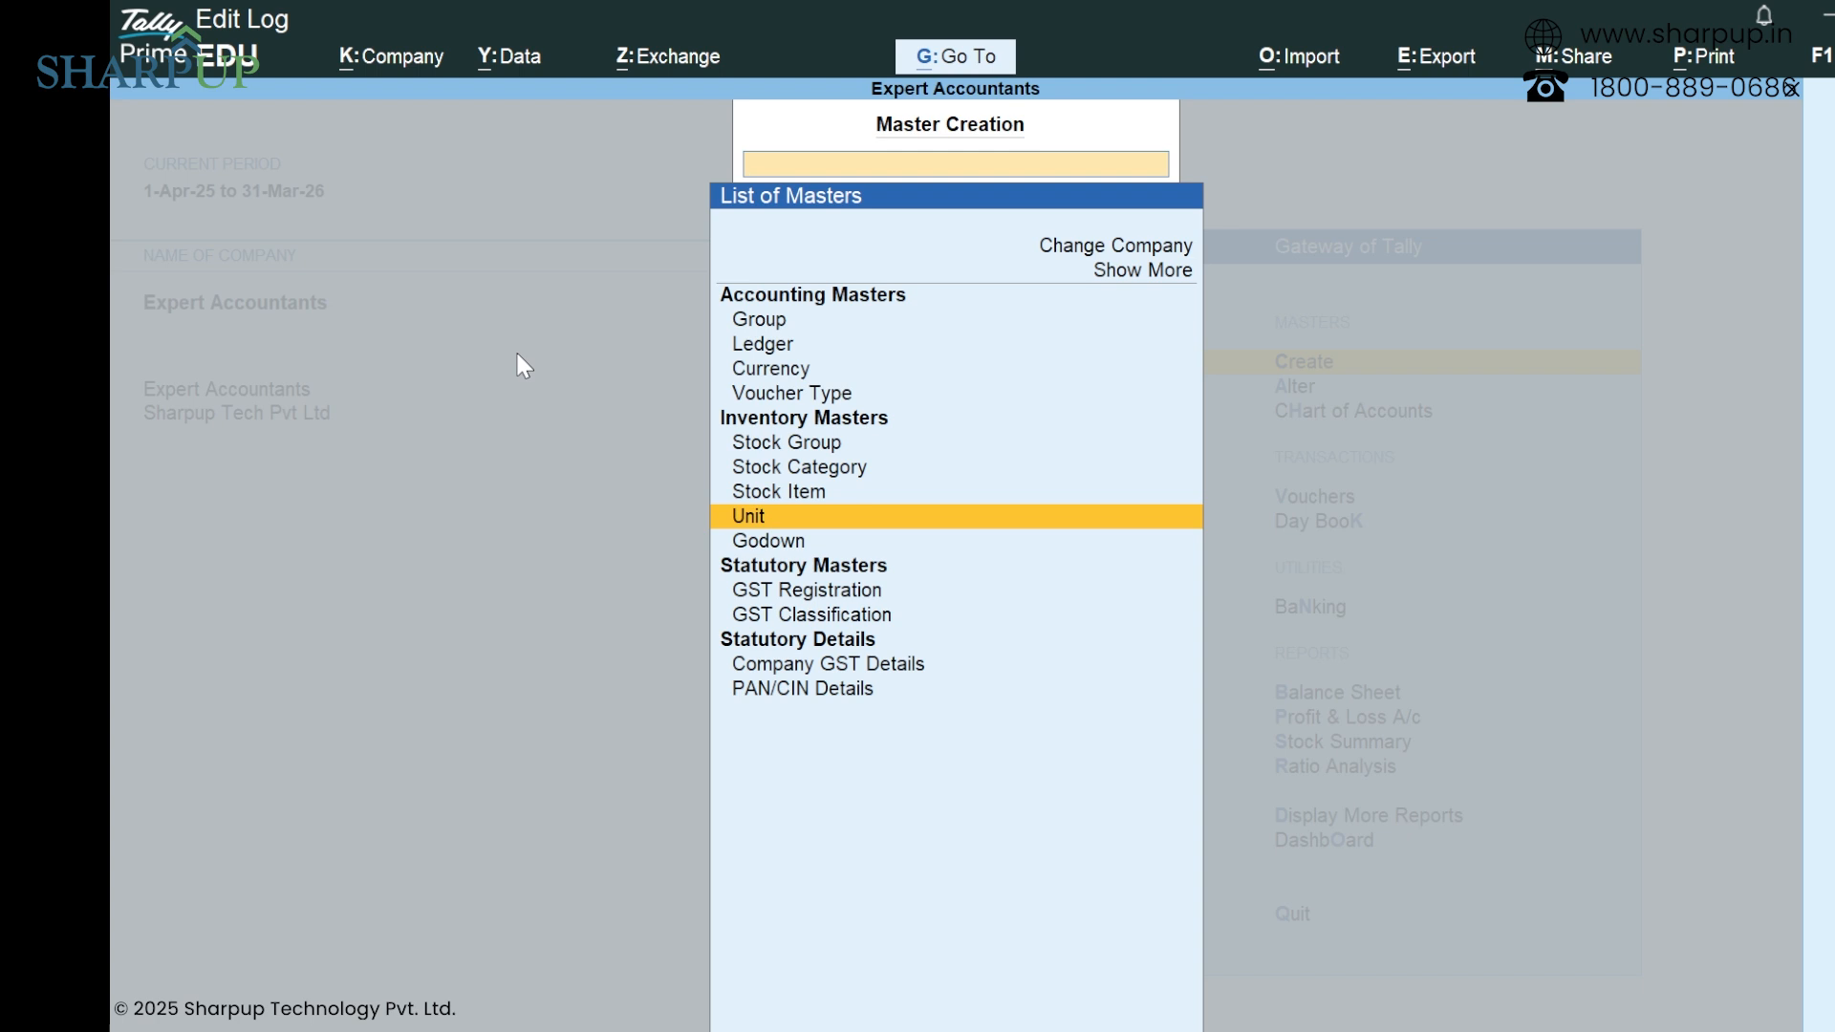
key(Up)
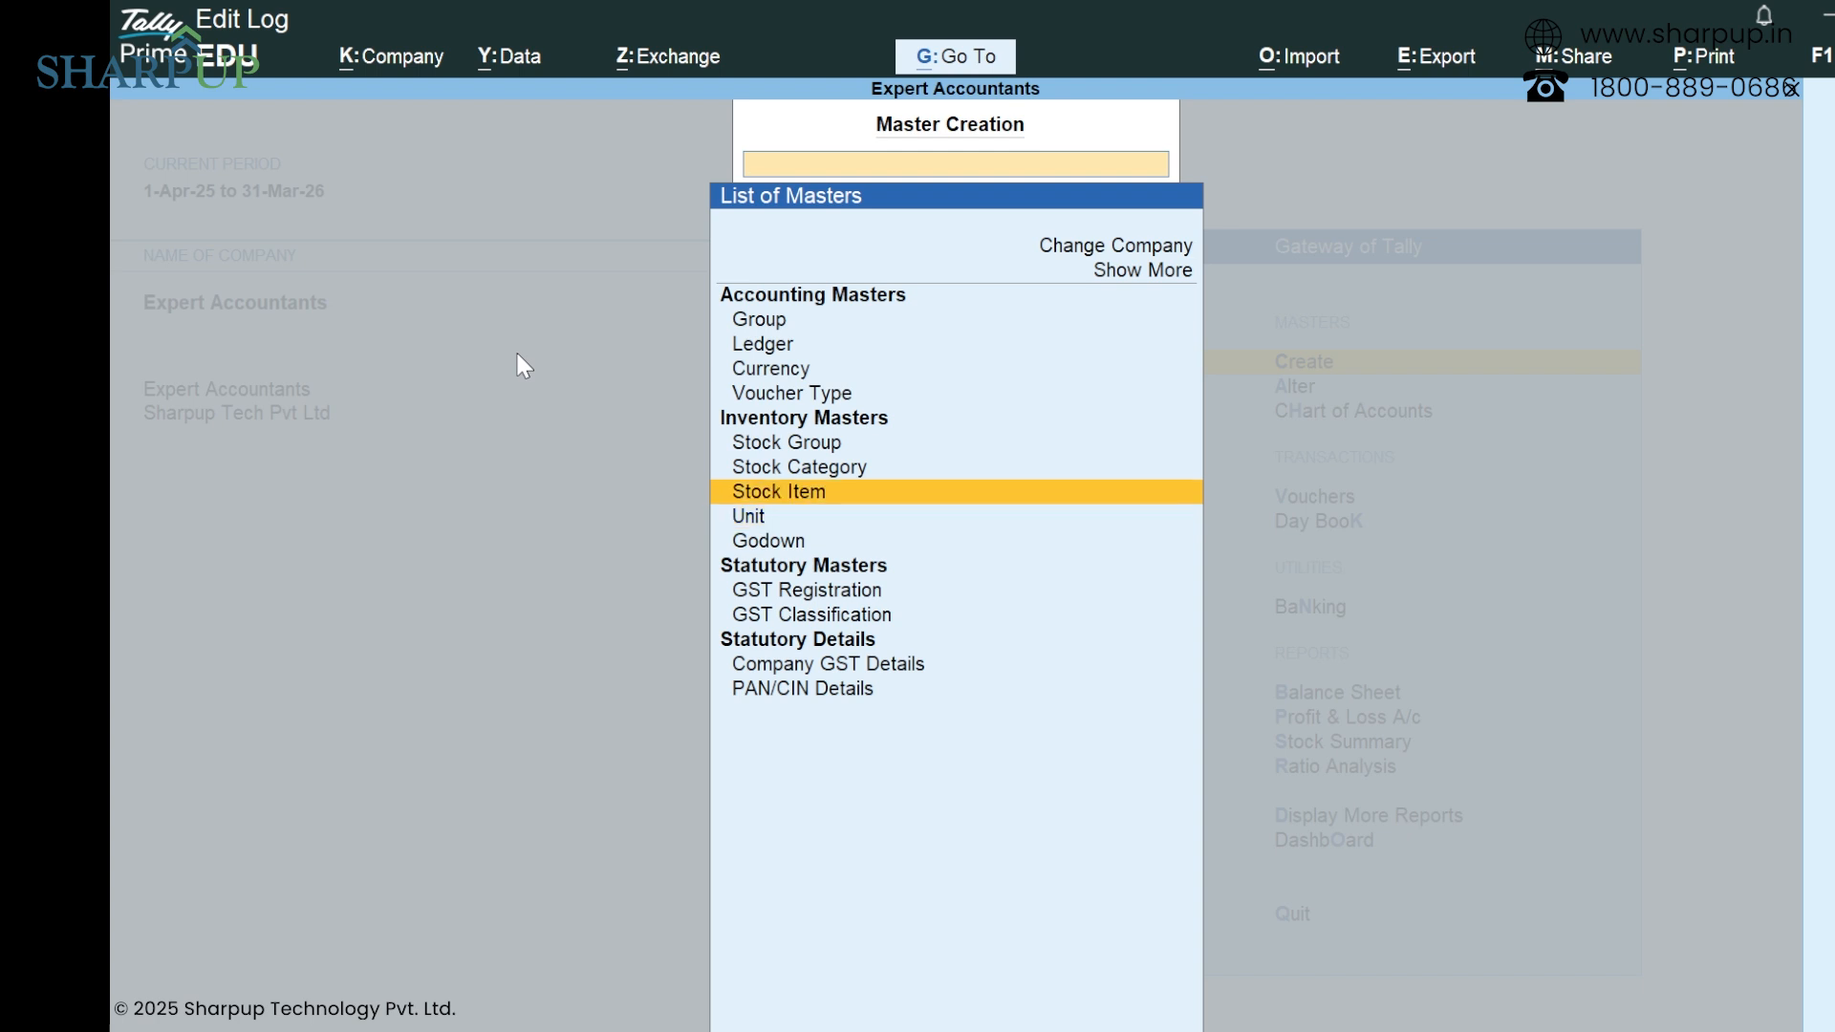
key(Escape)
Start creating a stock item named Umbrella with no alias, under the Primary group.
key(Return)
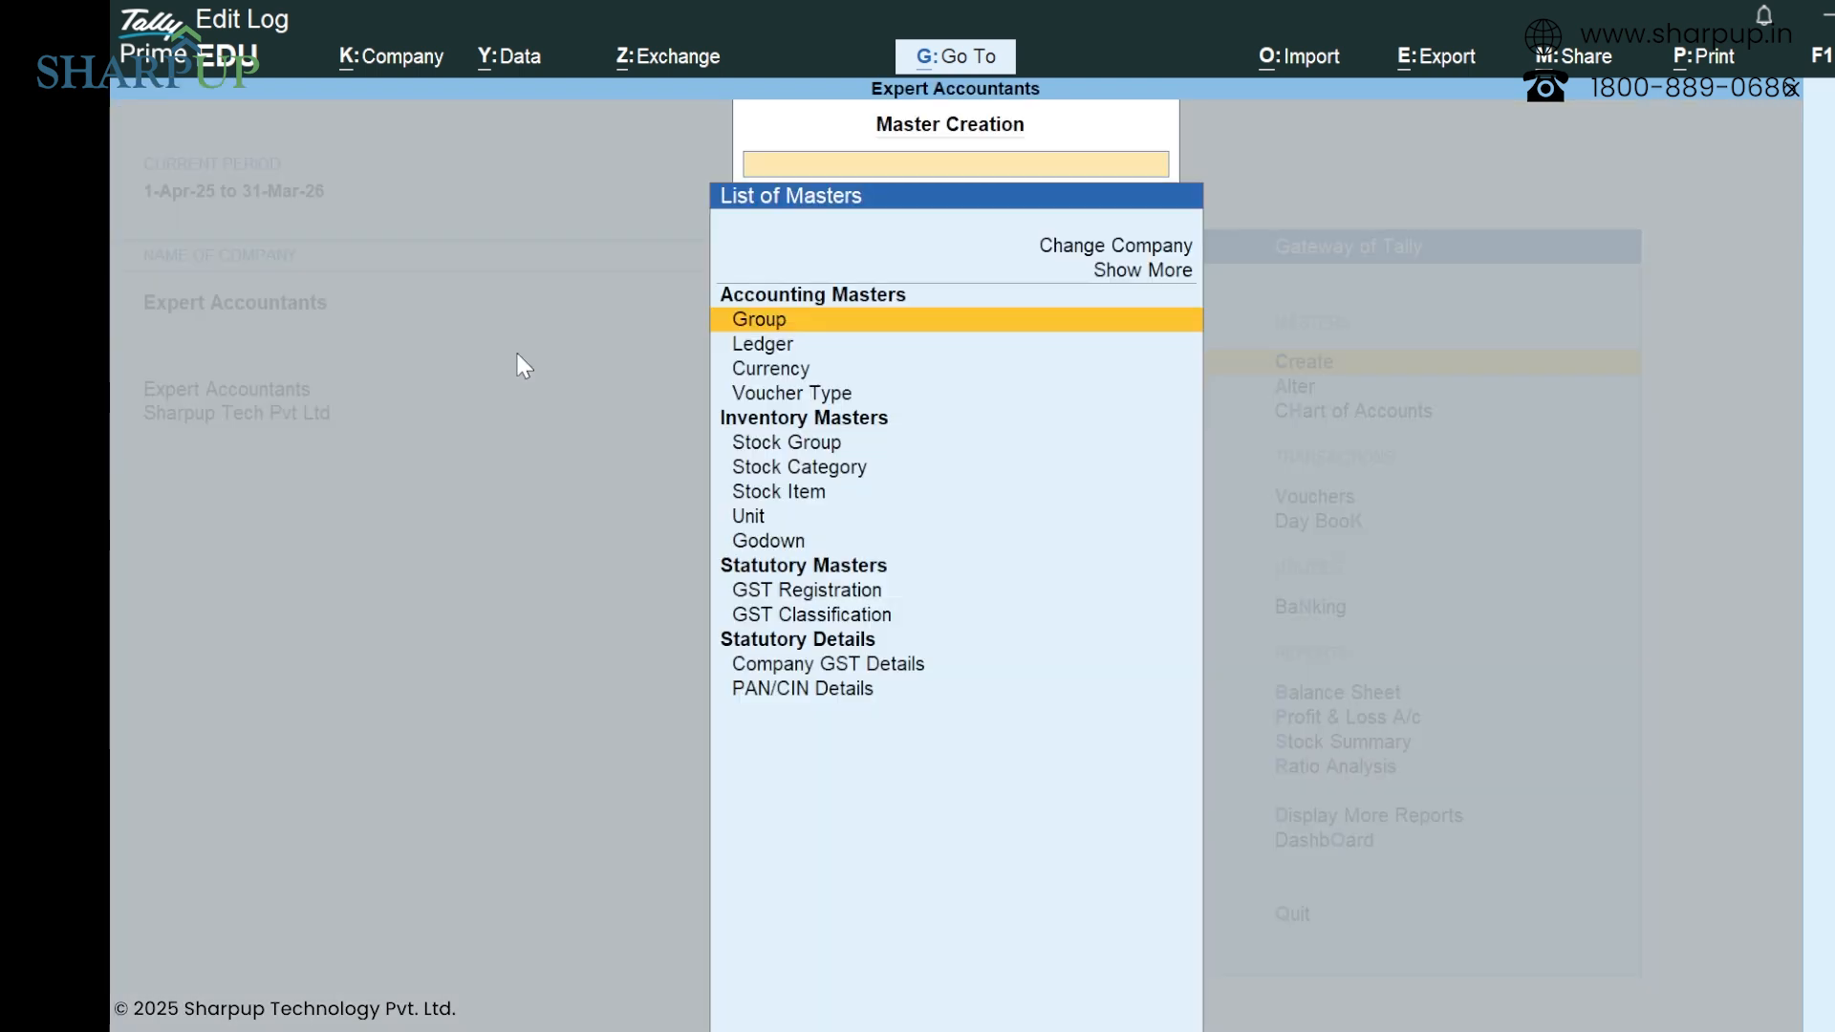
key(Down)
key(Down)
key(Down)
key(Down)
key(Down)
key(Down)
key(Return)
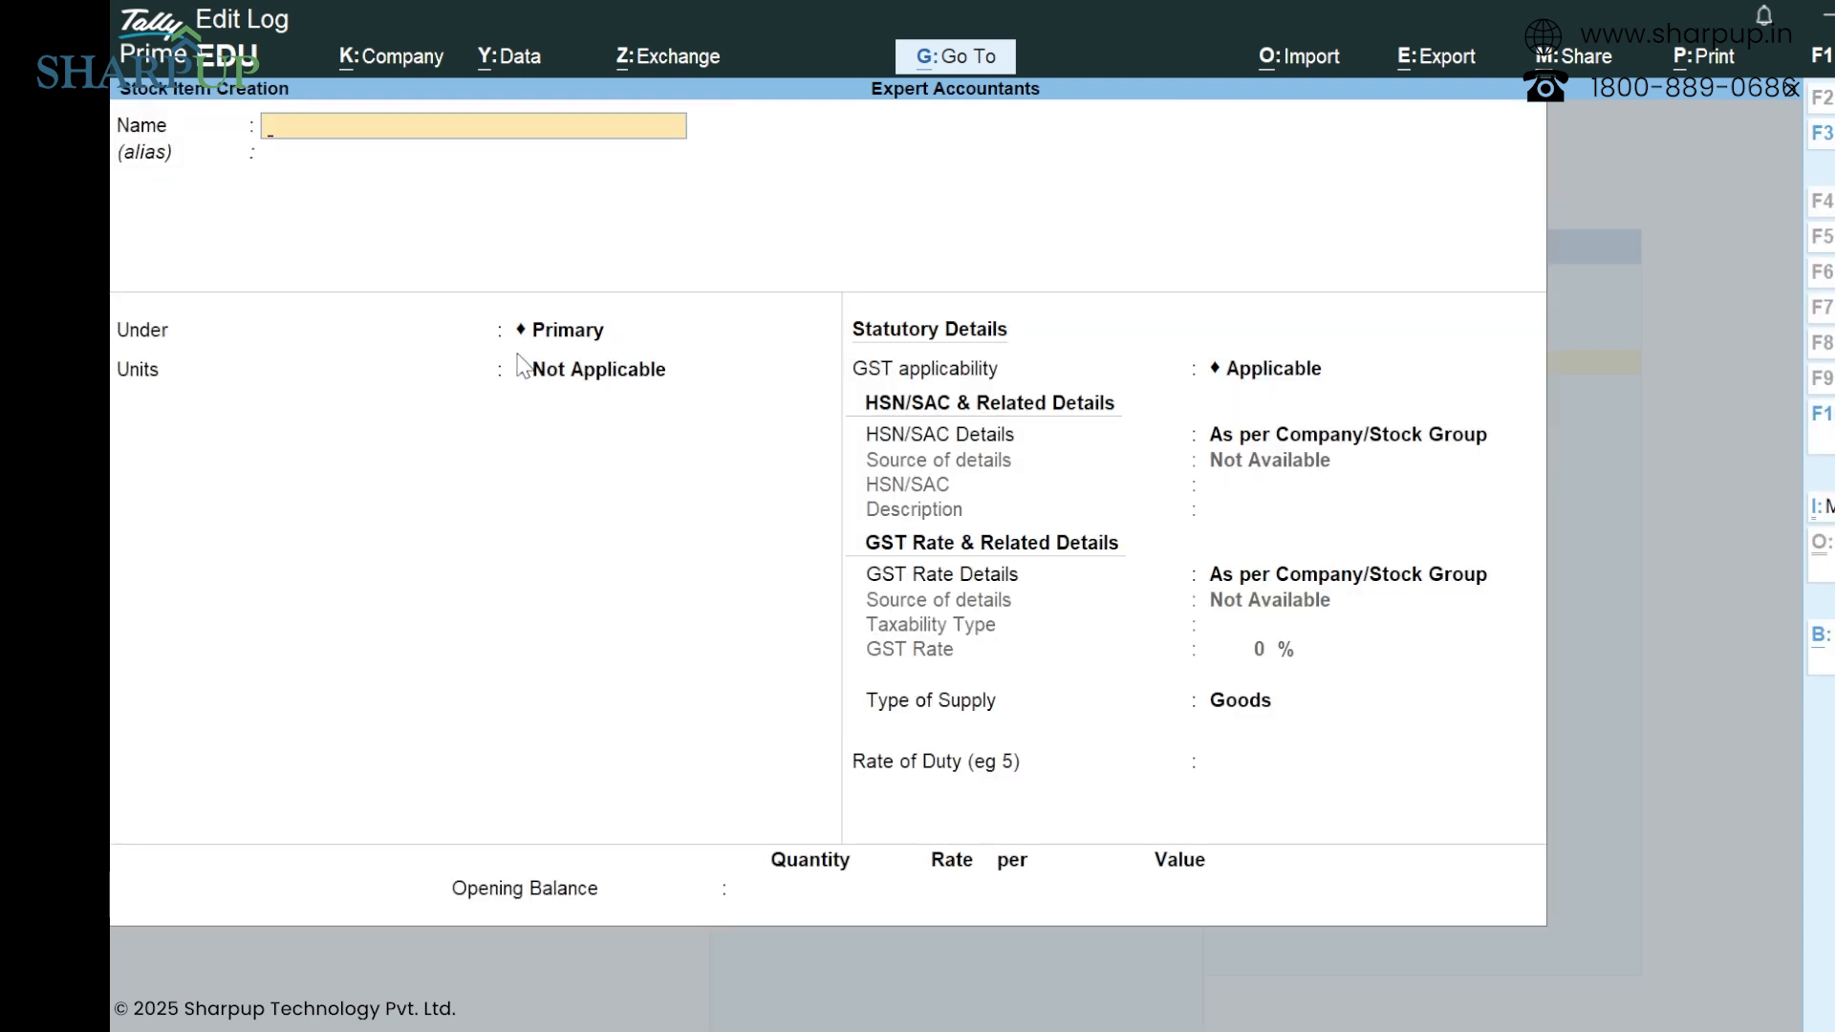
text(Umbrellas)
key(BackSpace)
key(Return)
key(Return)
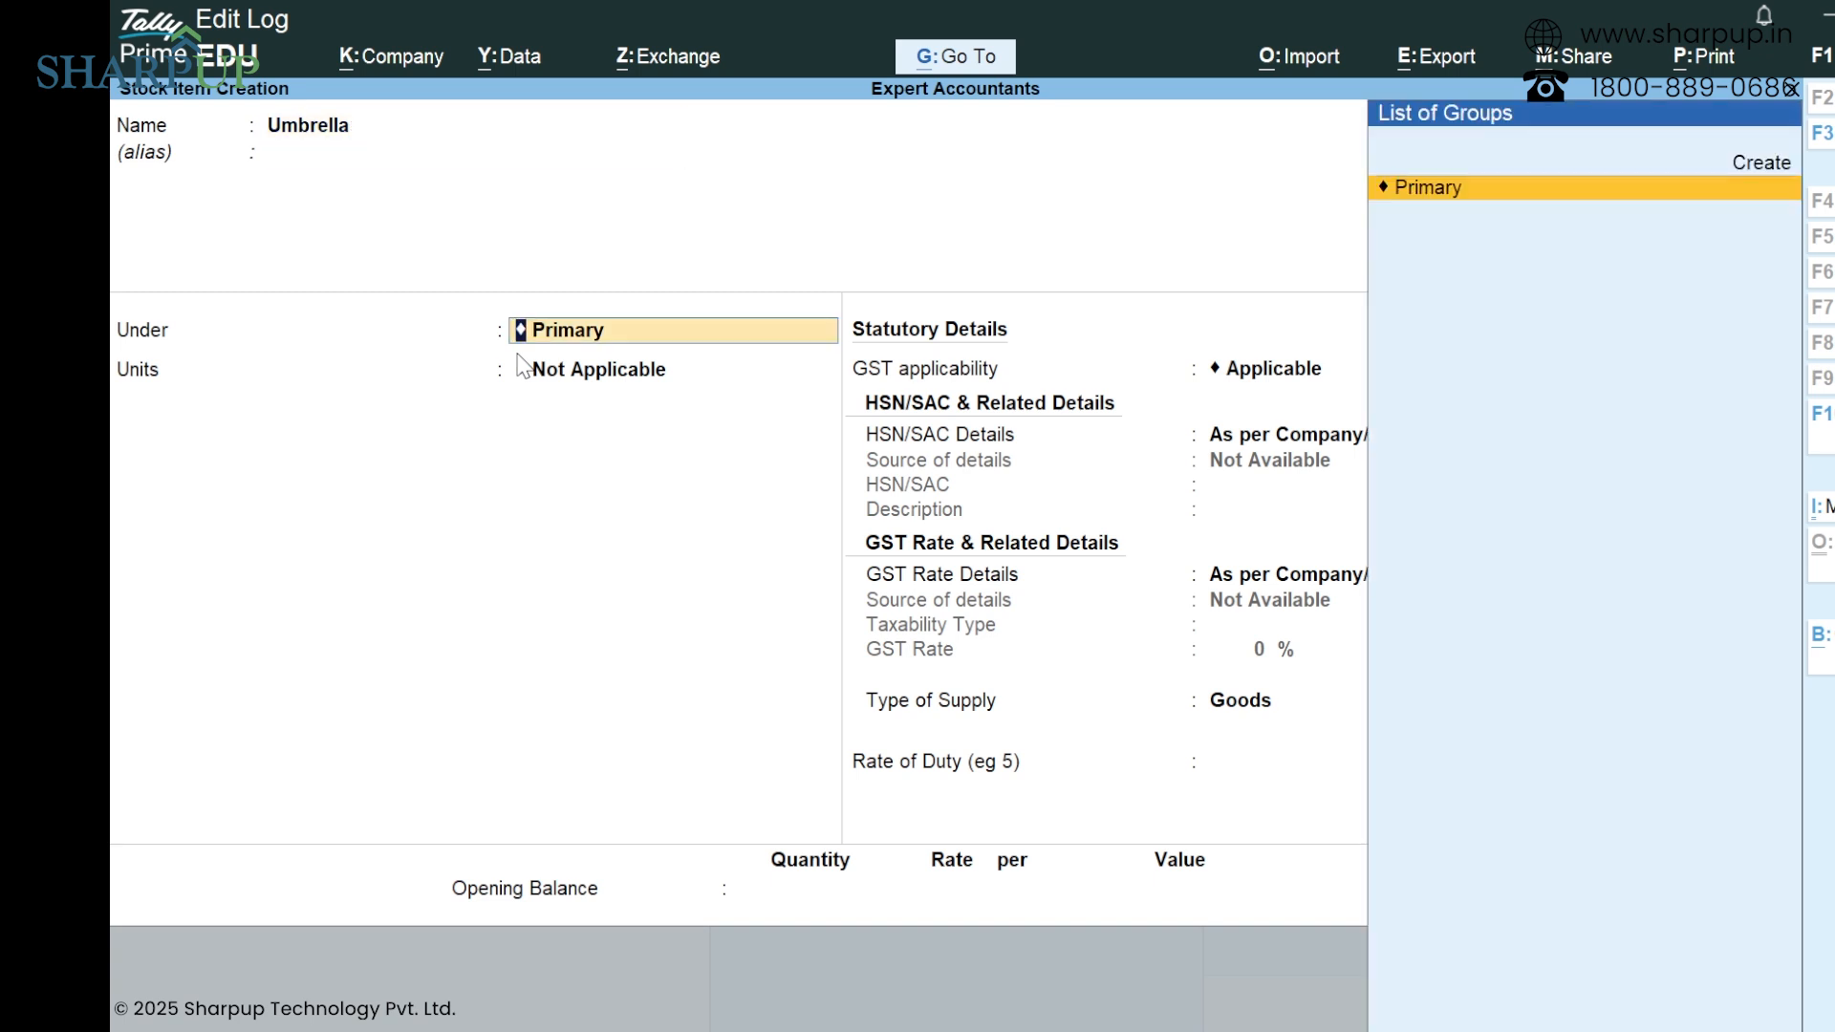
key(Return)
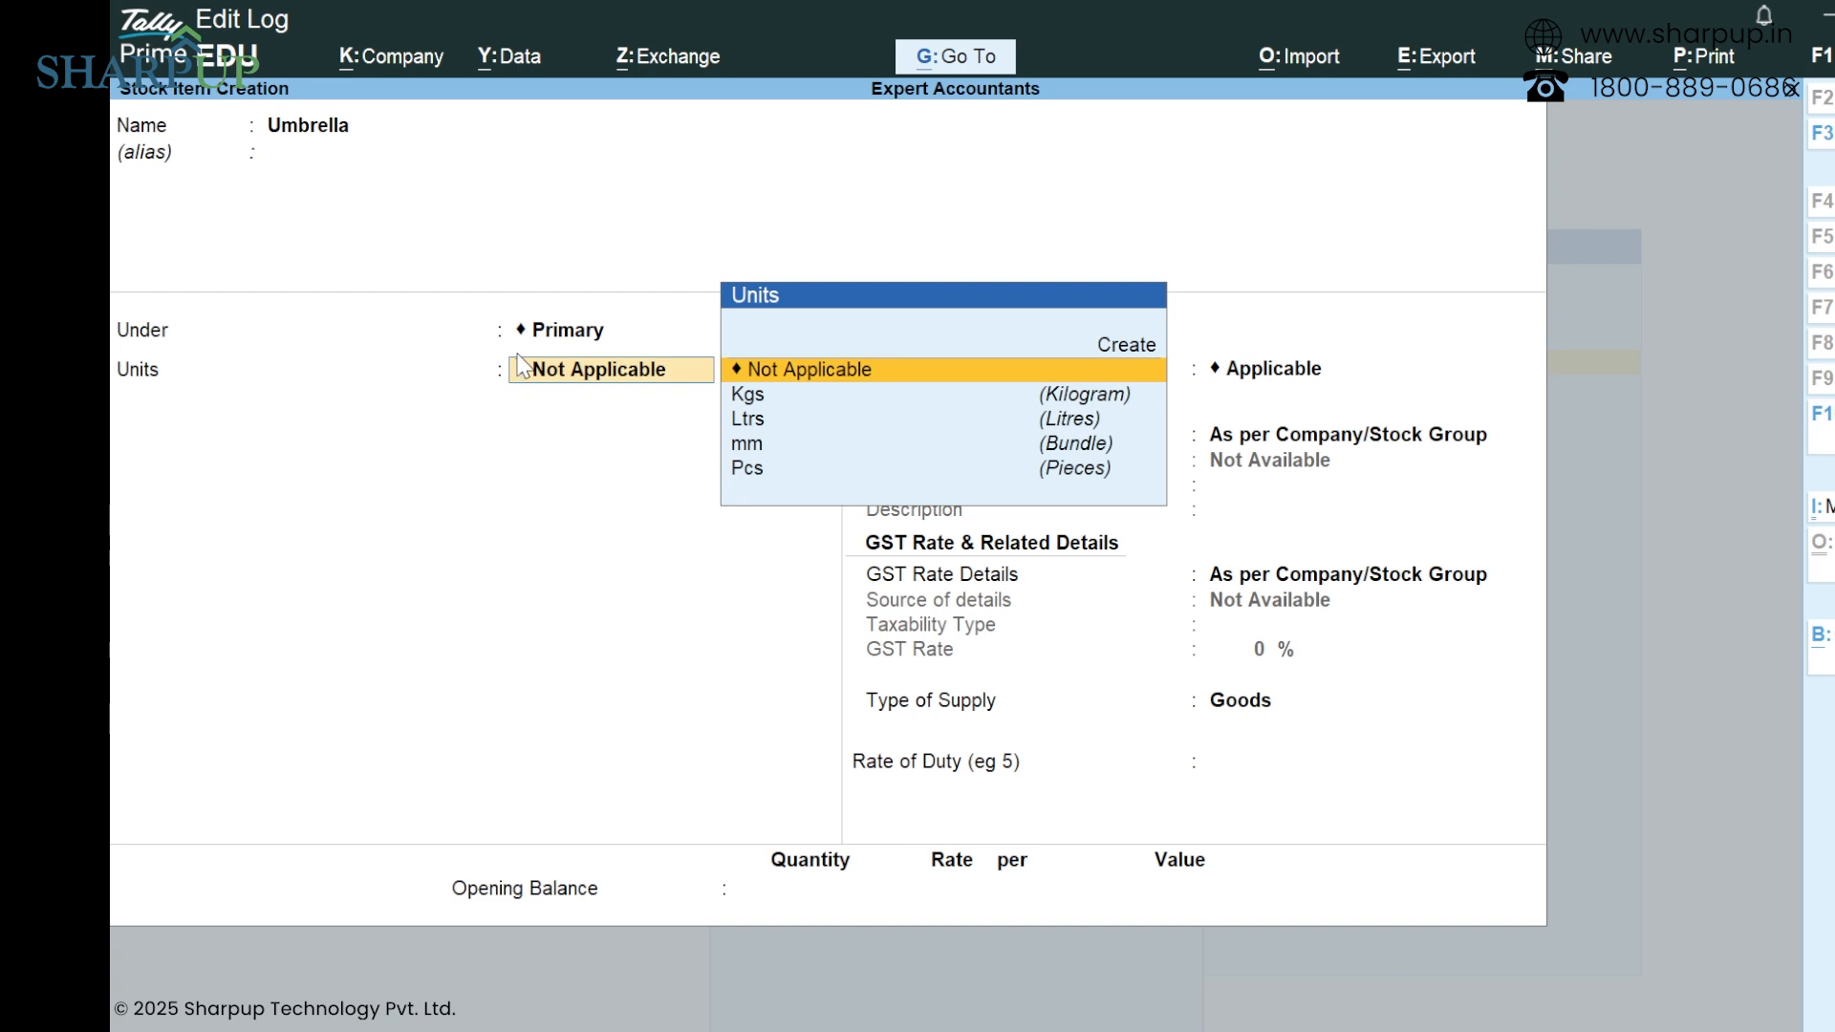
Set the Umbrella stock item's unit to Pcs.
key(Down)
key(Down)
key(Down)
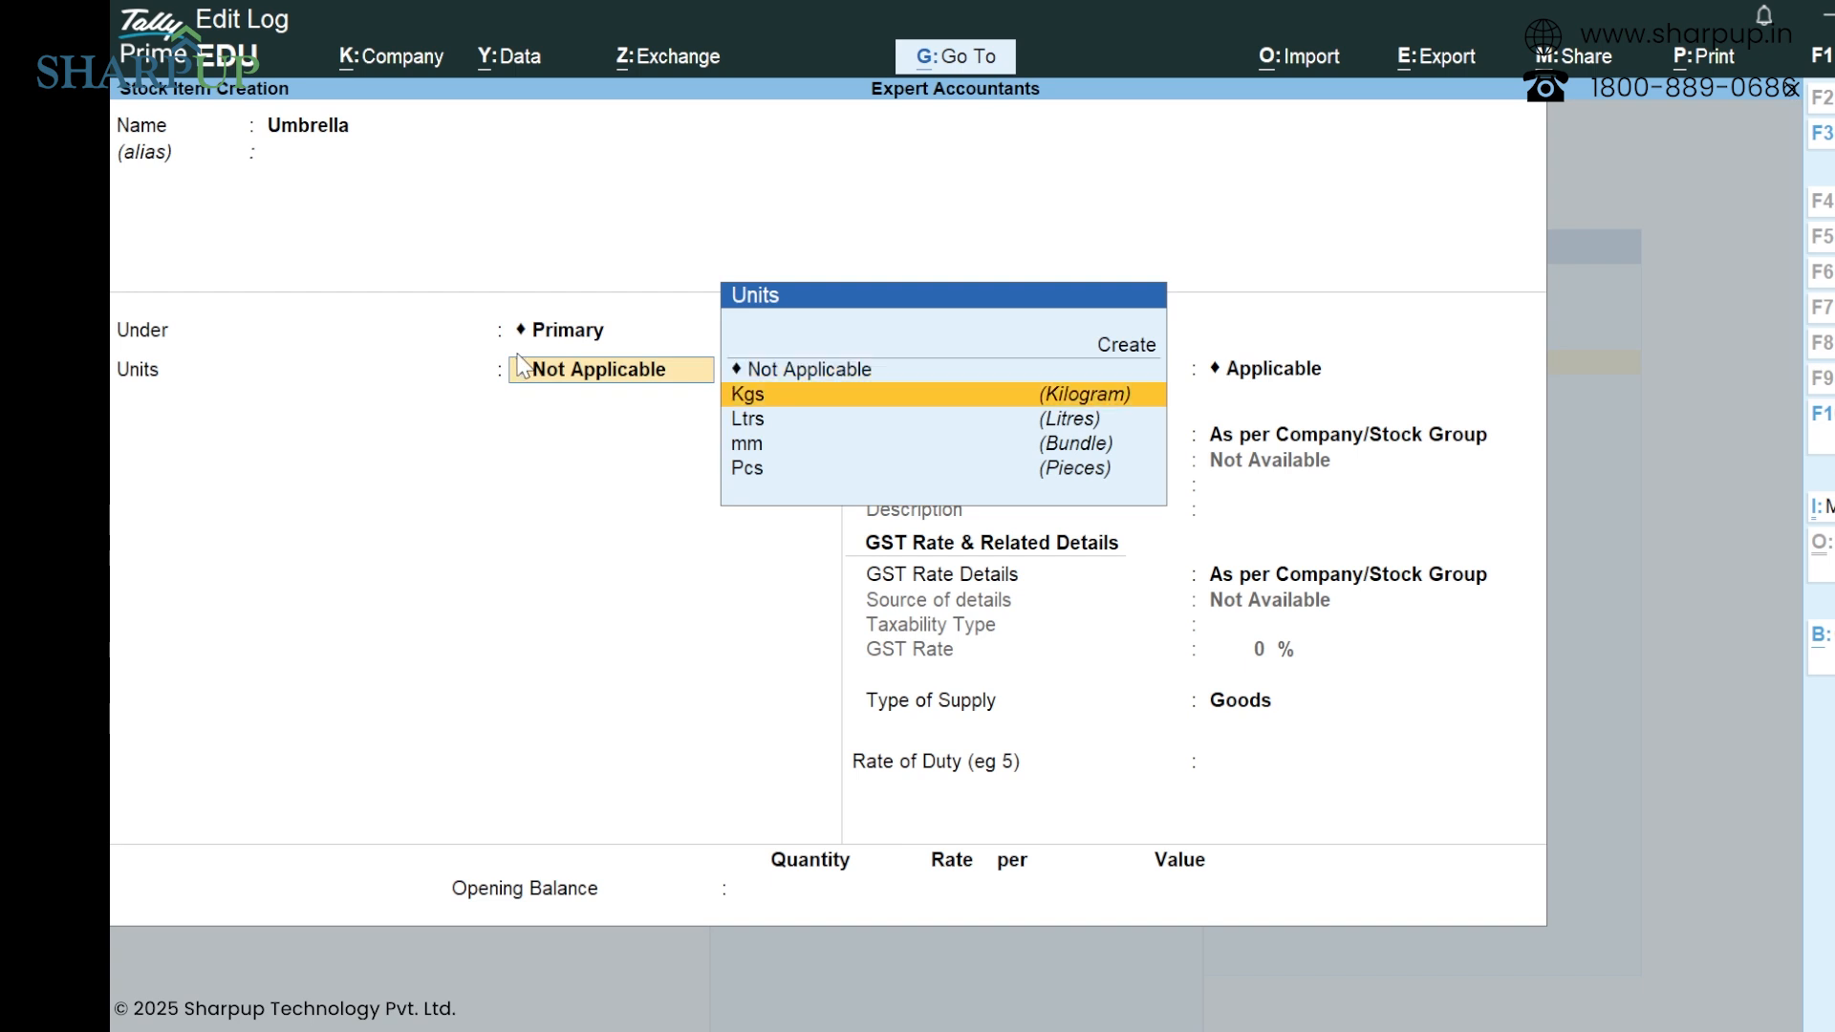
key(Down)
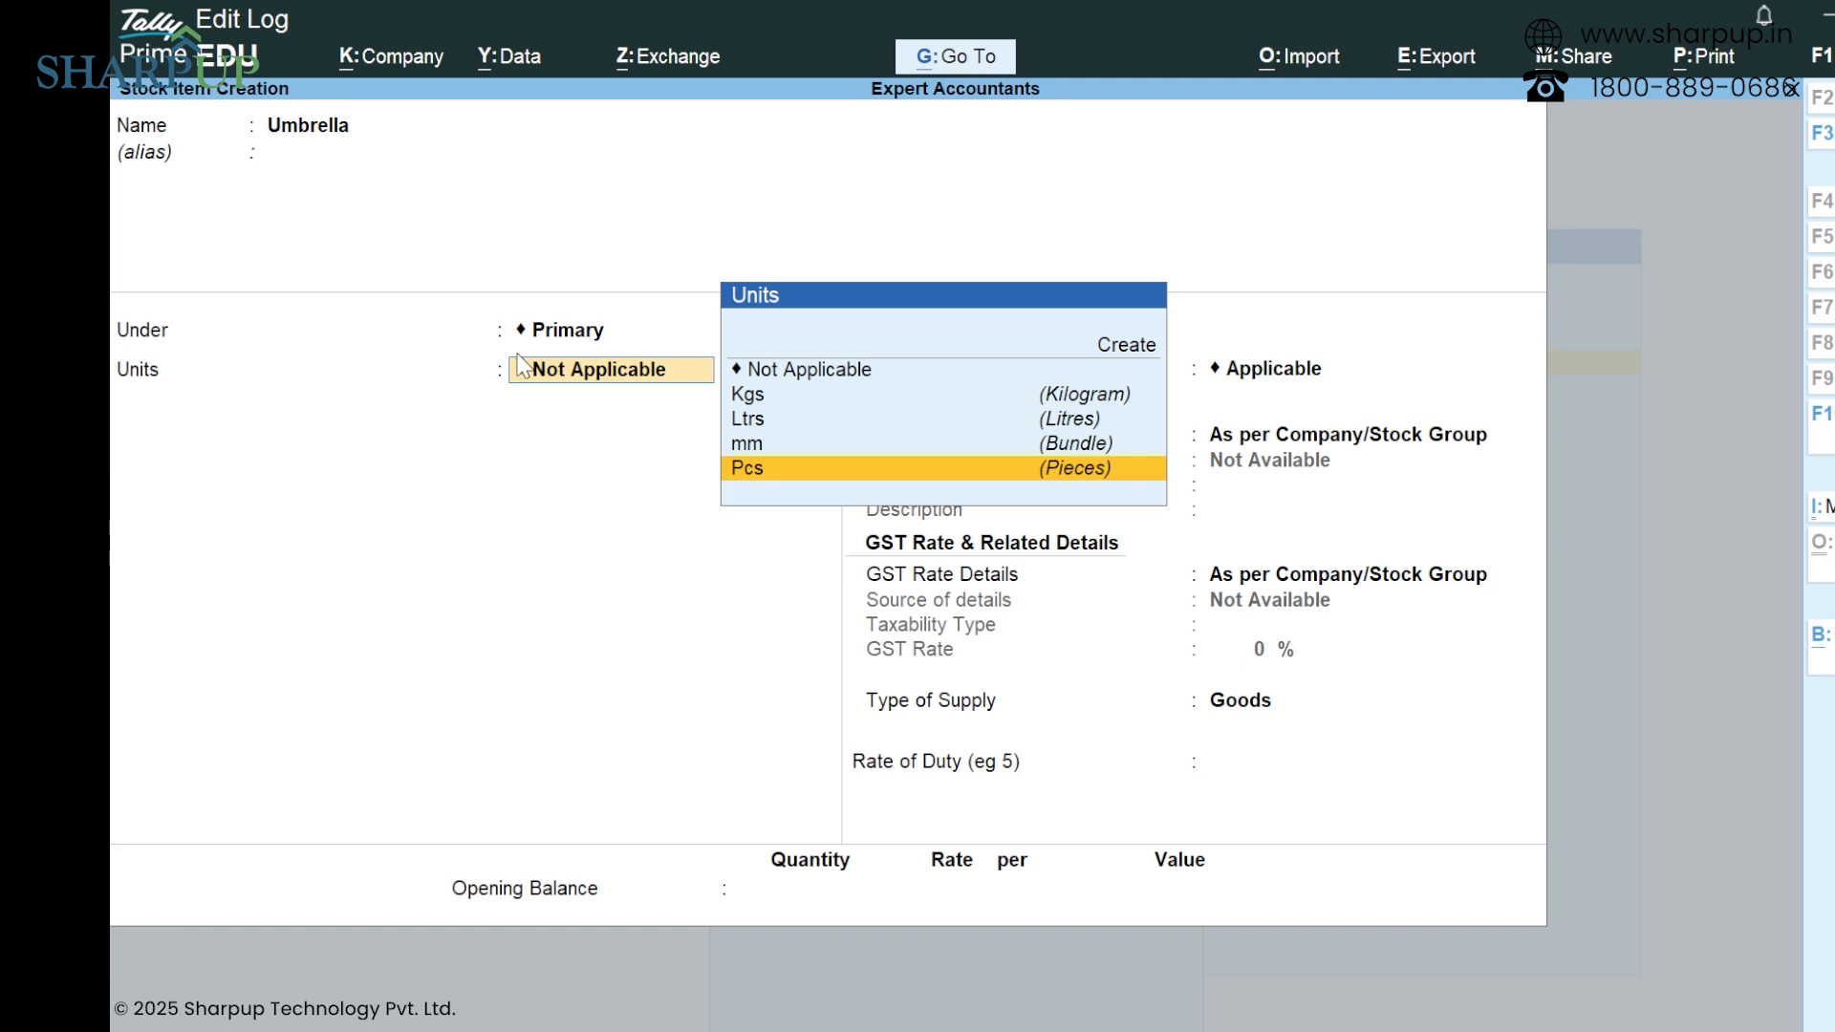
key(Up)
key(Up)
key(Up)
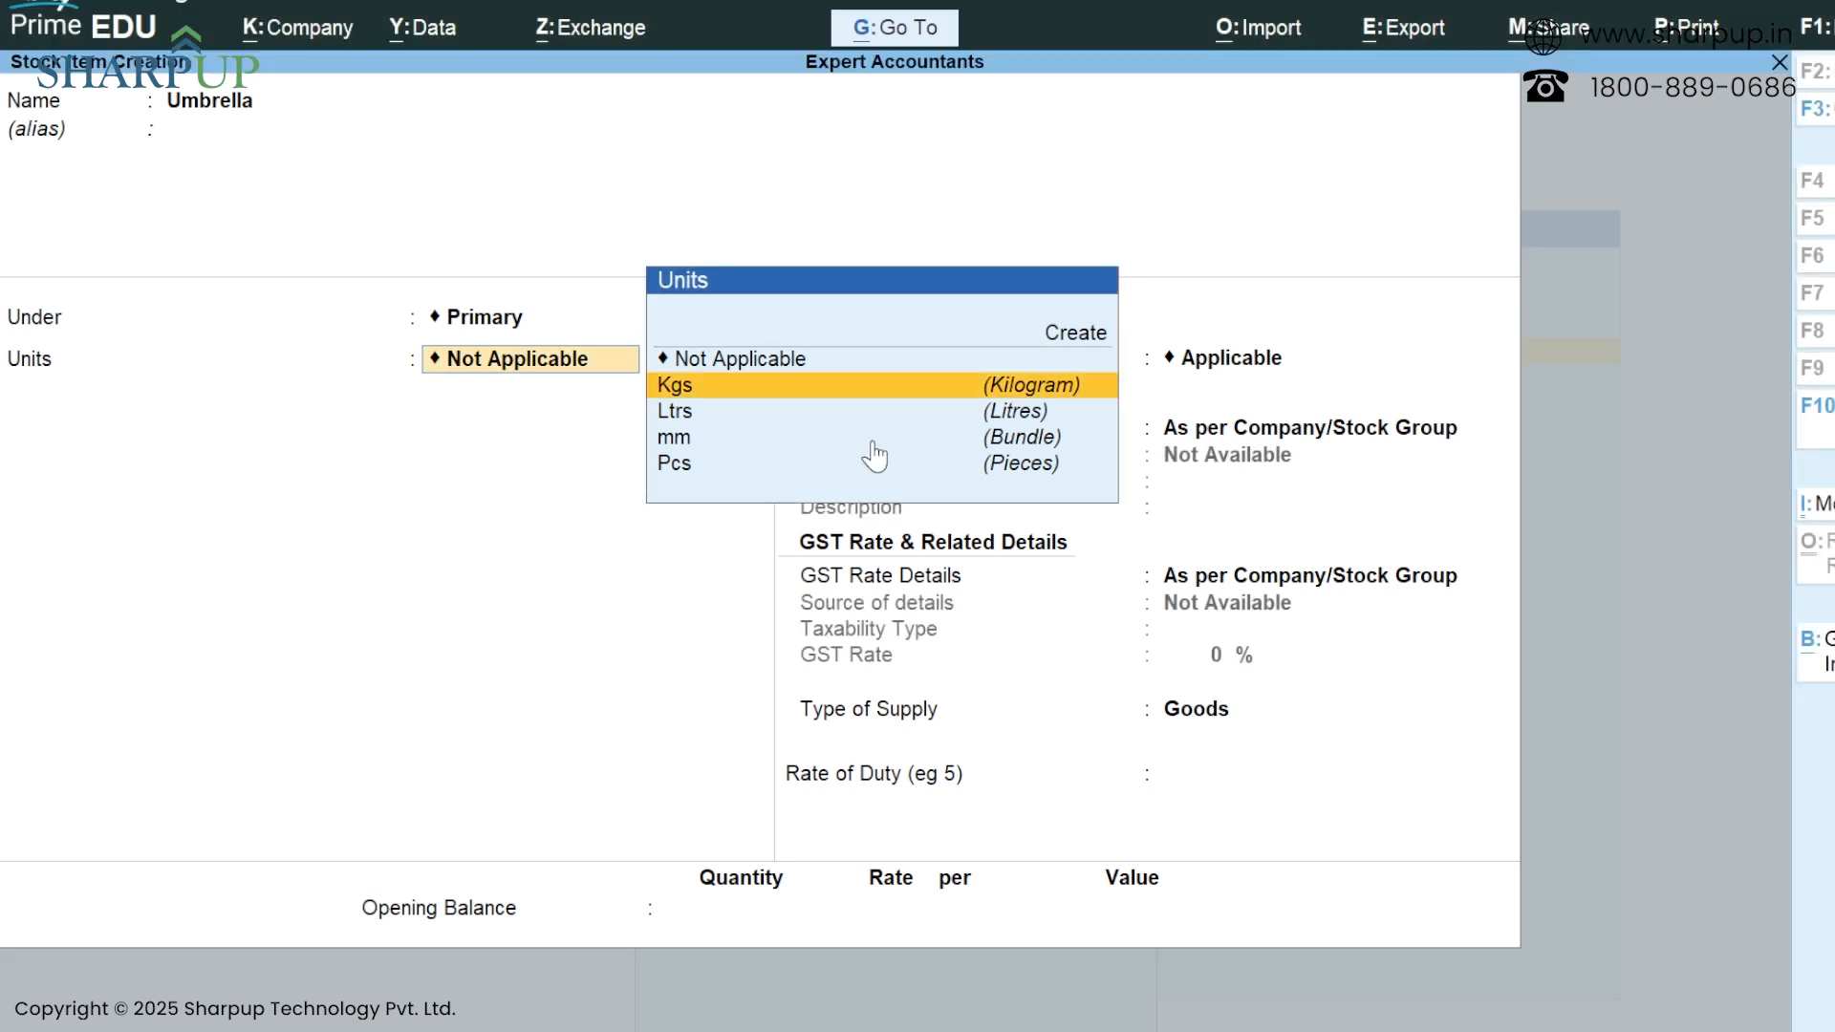
key(Down)
key(Down)
key(Down)
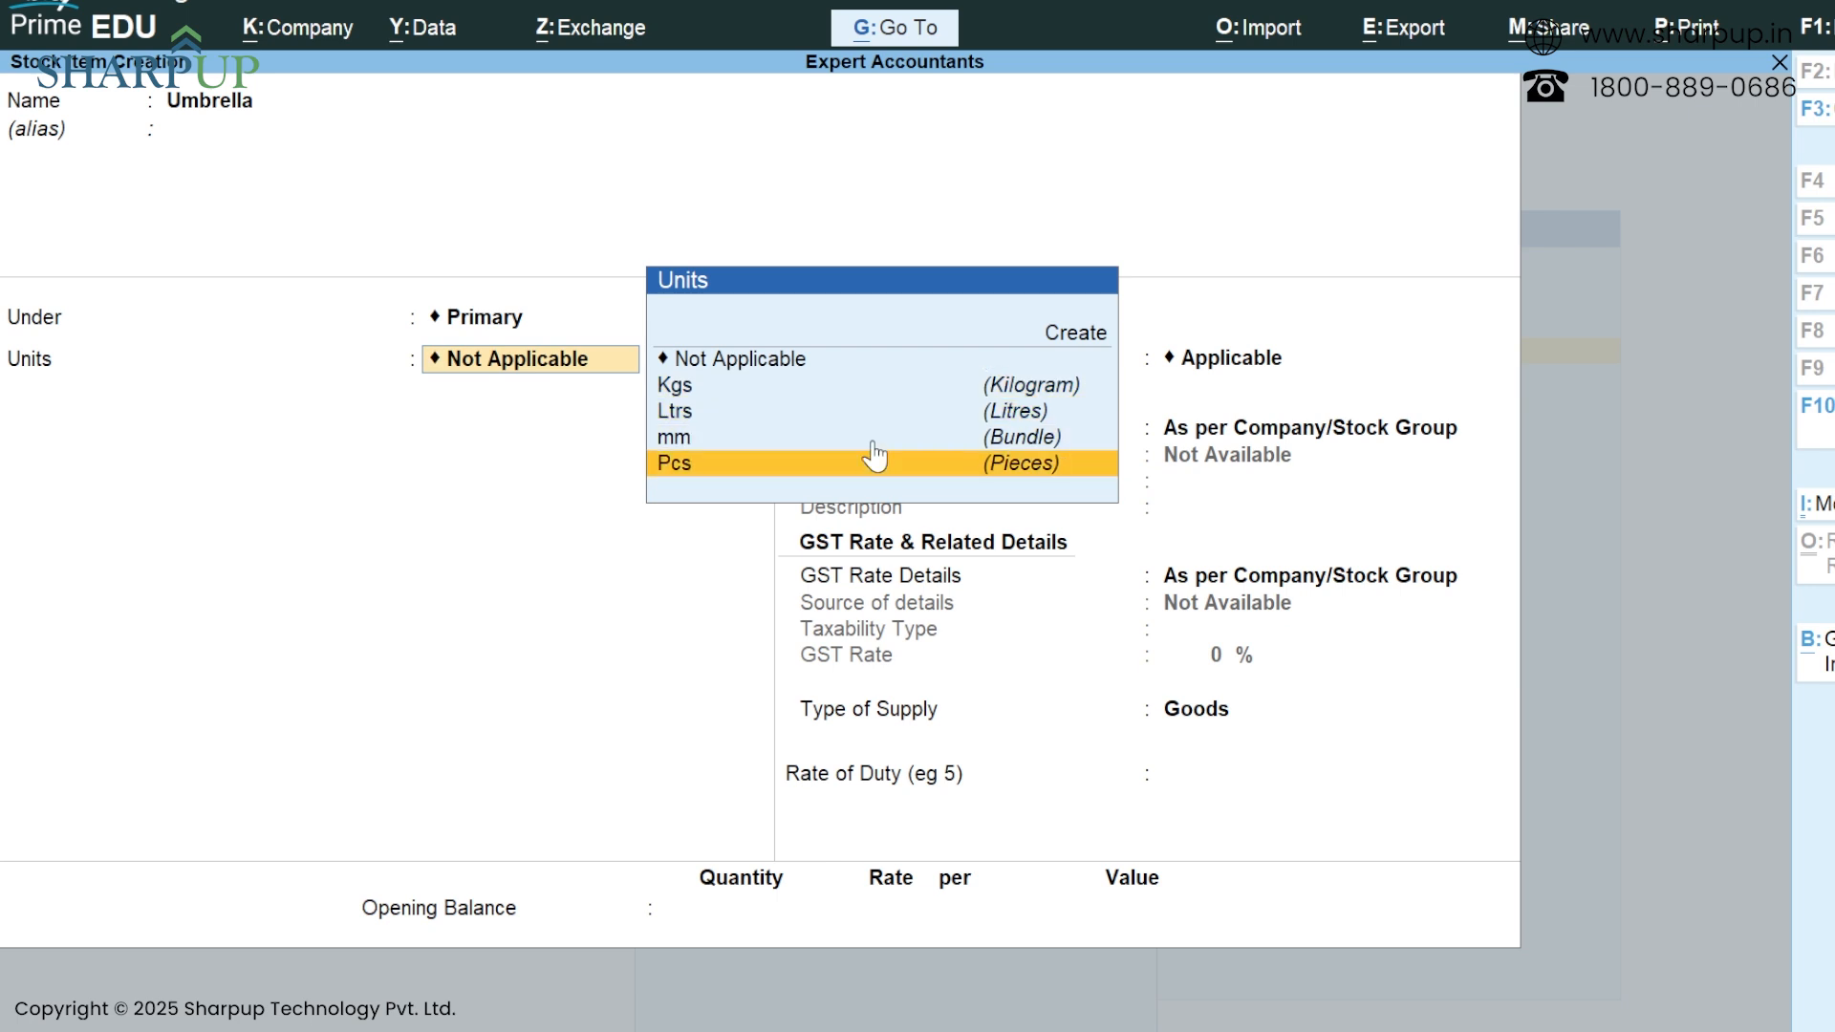
key(Return)
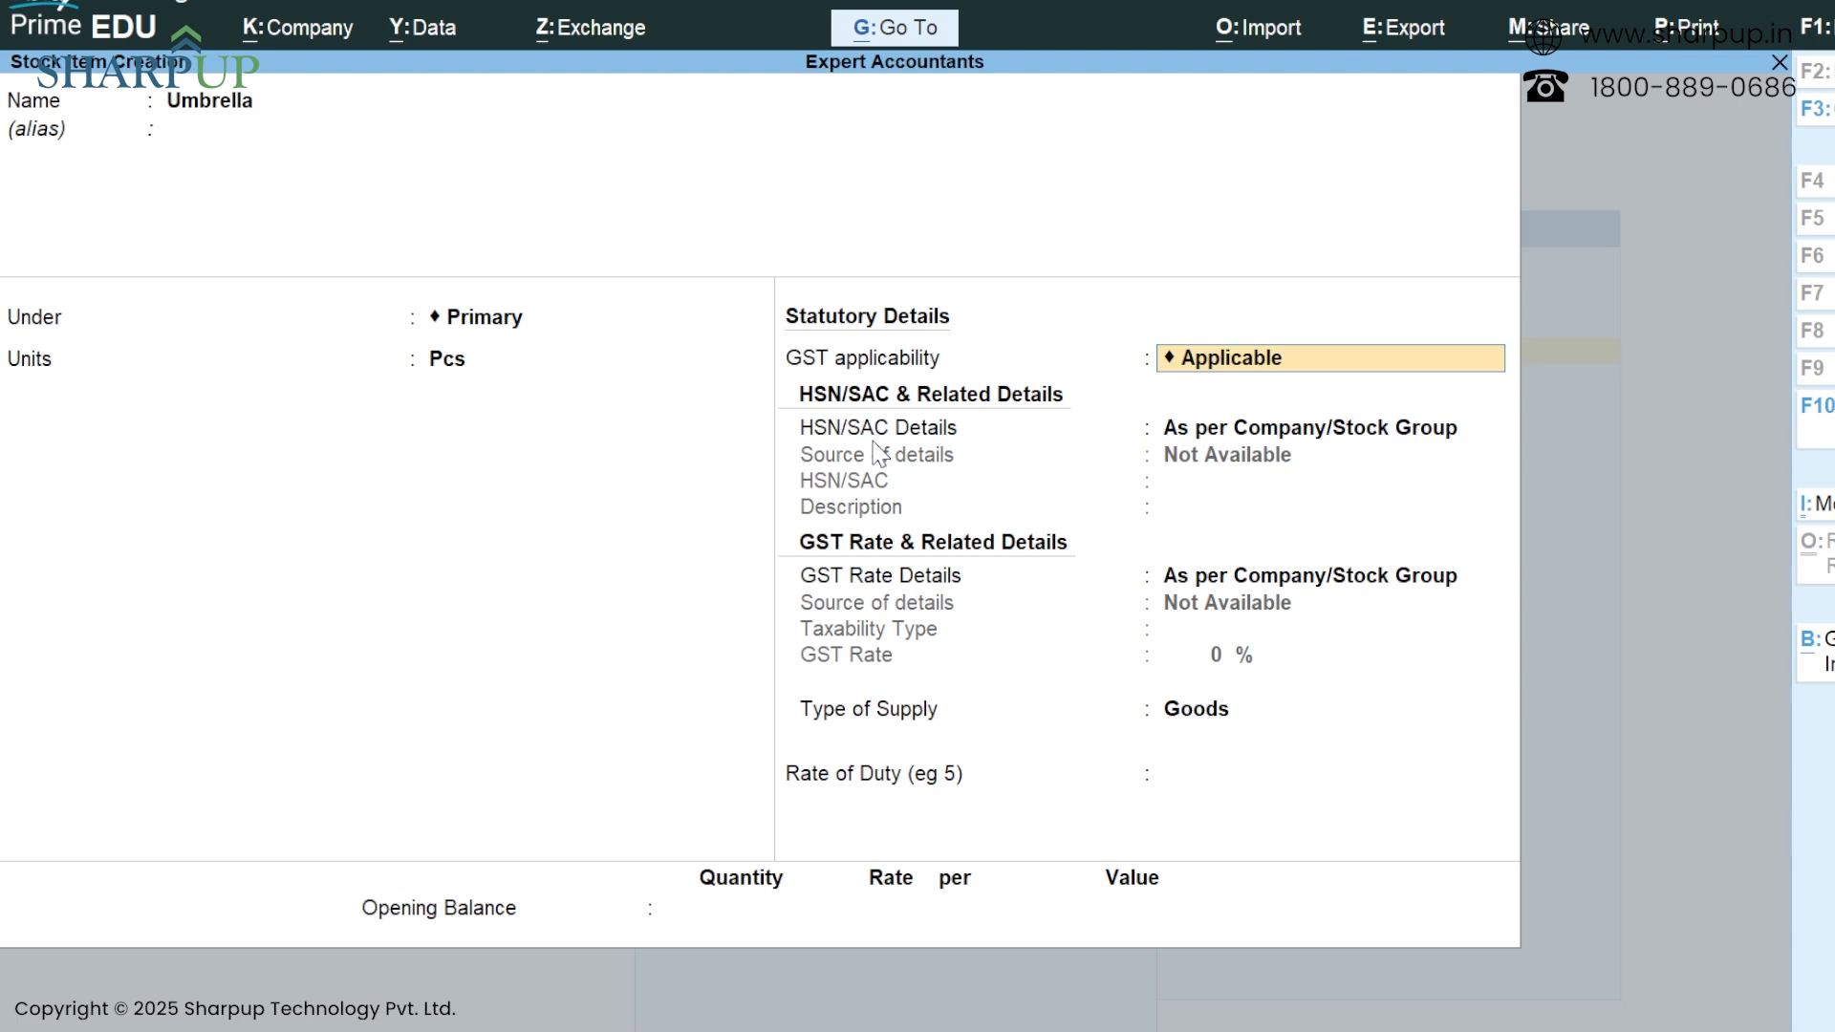
Keep GST Applicable and try the Use GST Classification option for the stock item's HSN/SAC details.
key(Return)
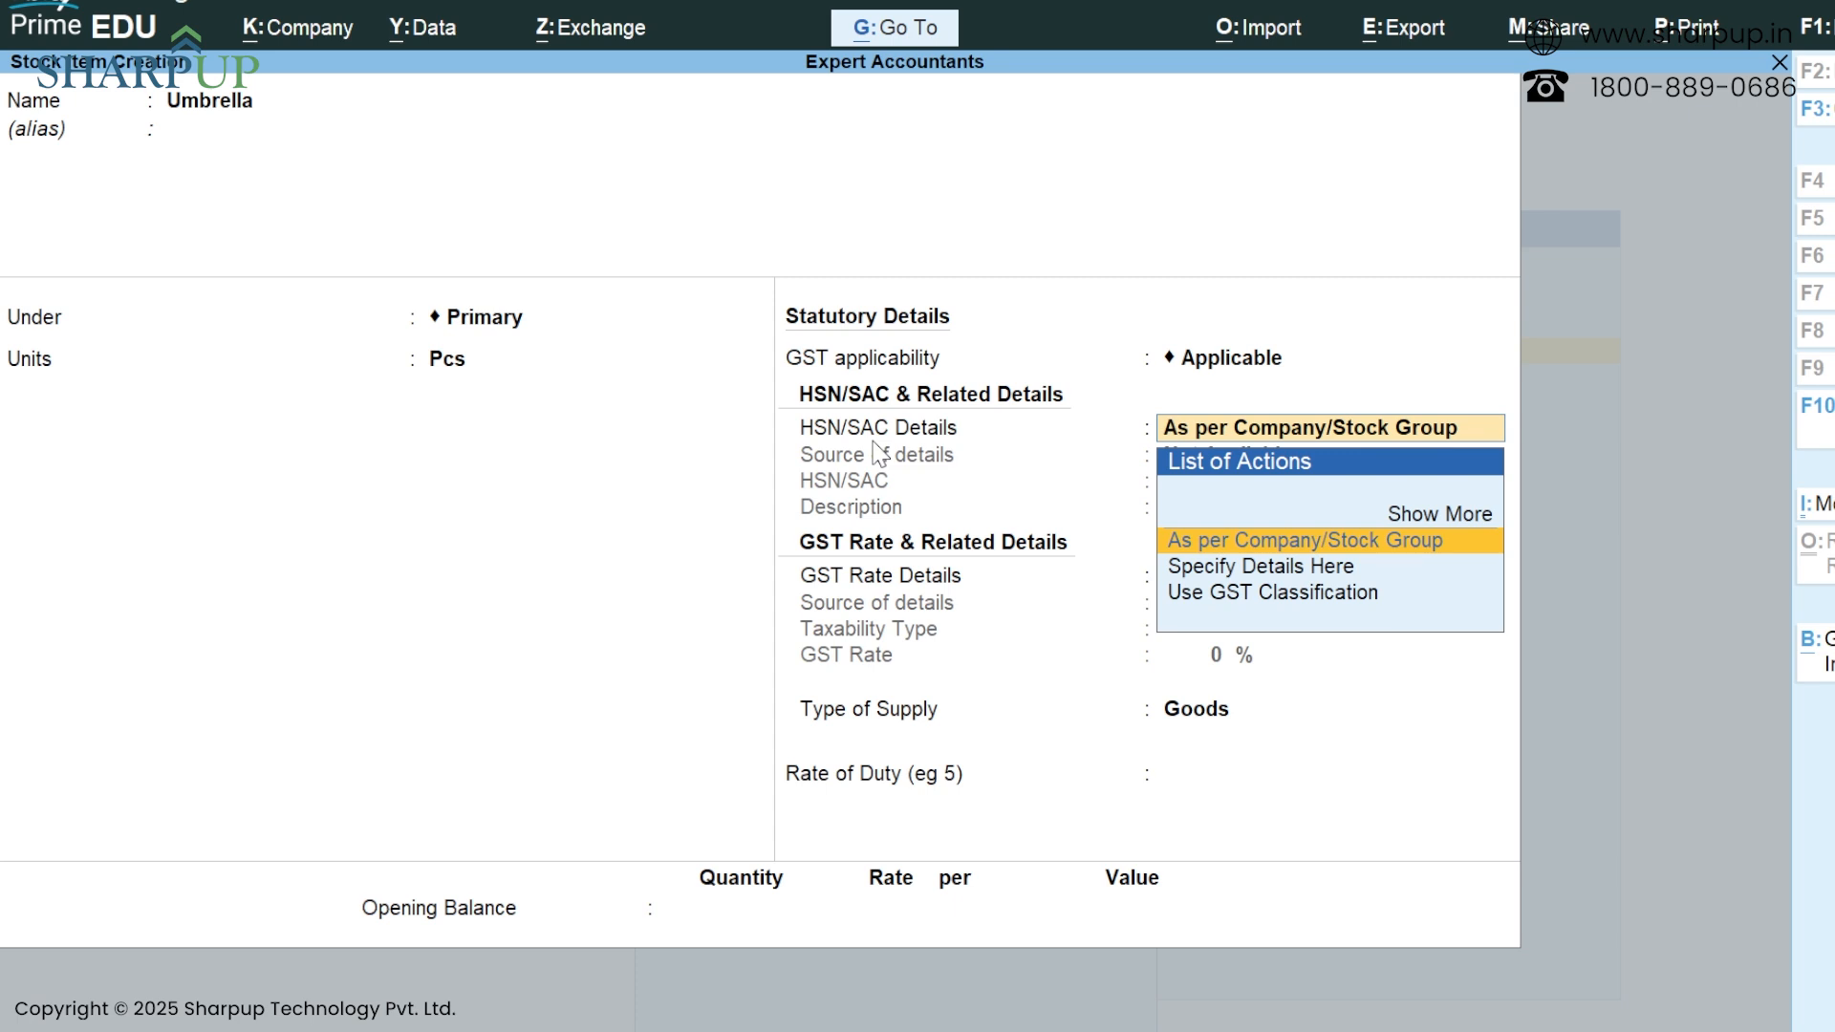
key(Down)
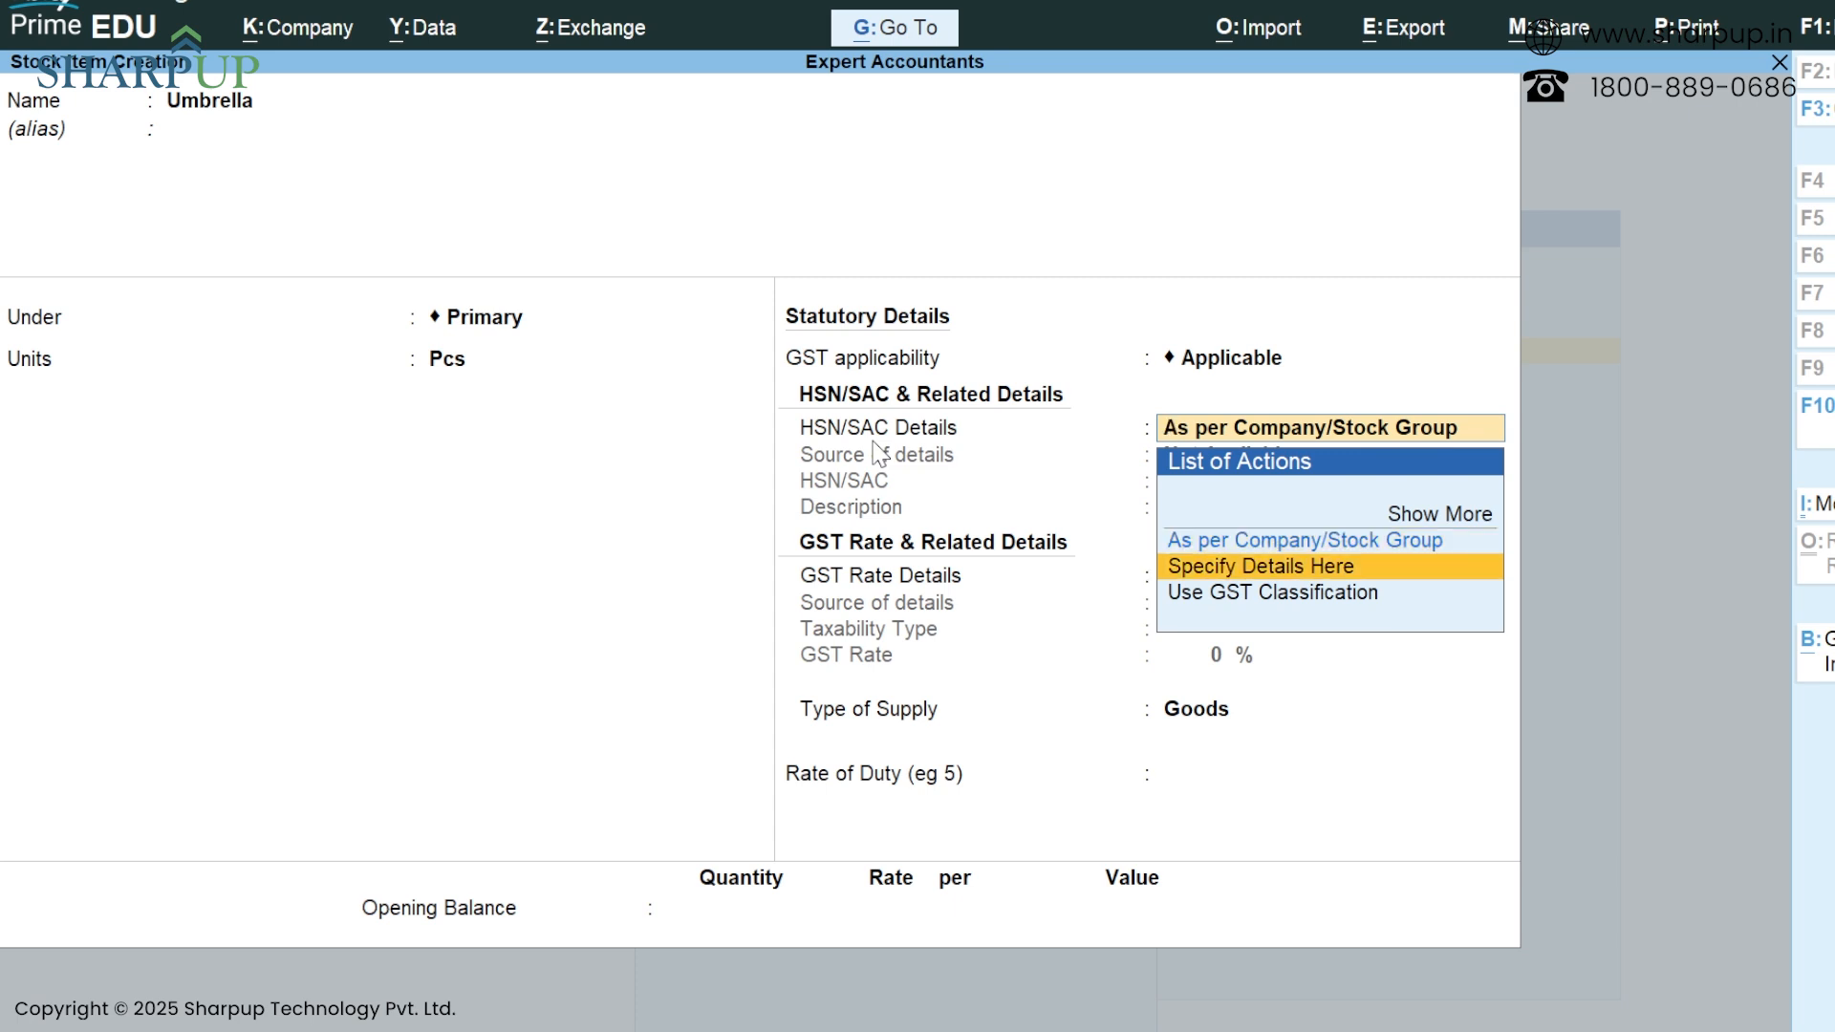
key(Down)
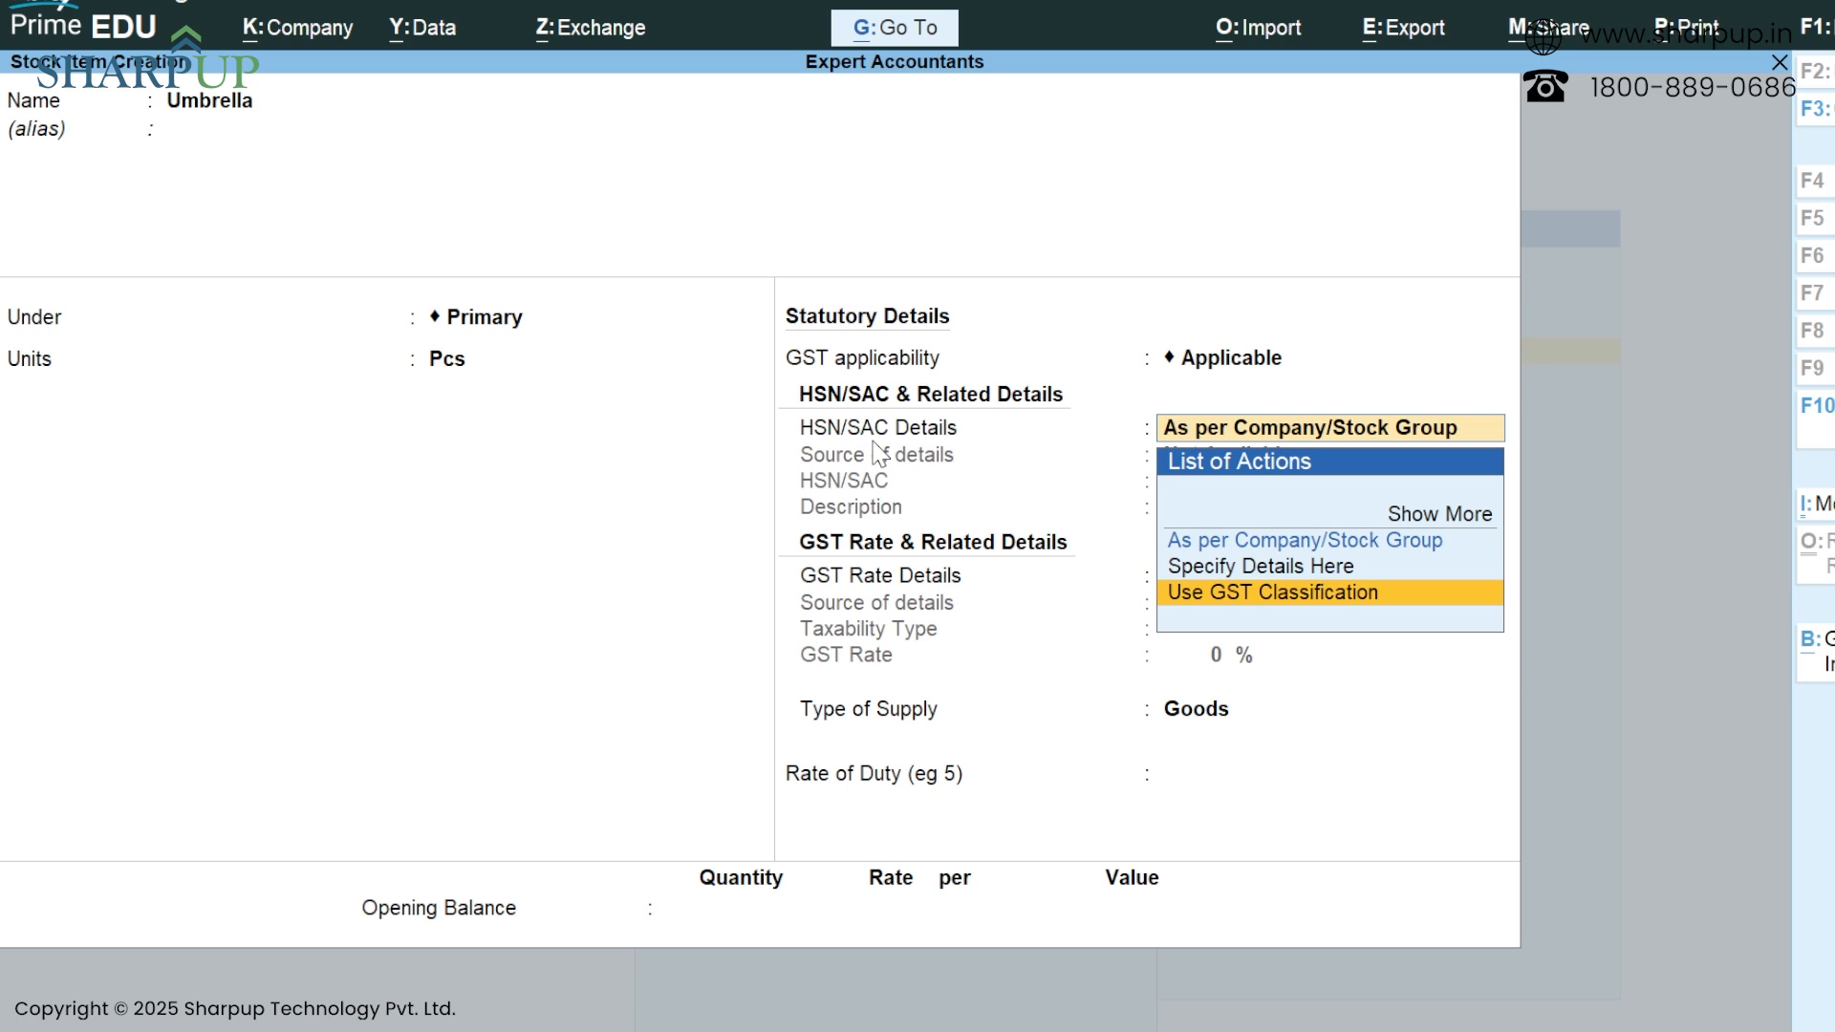
key(Up)
key(Up)
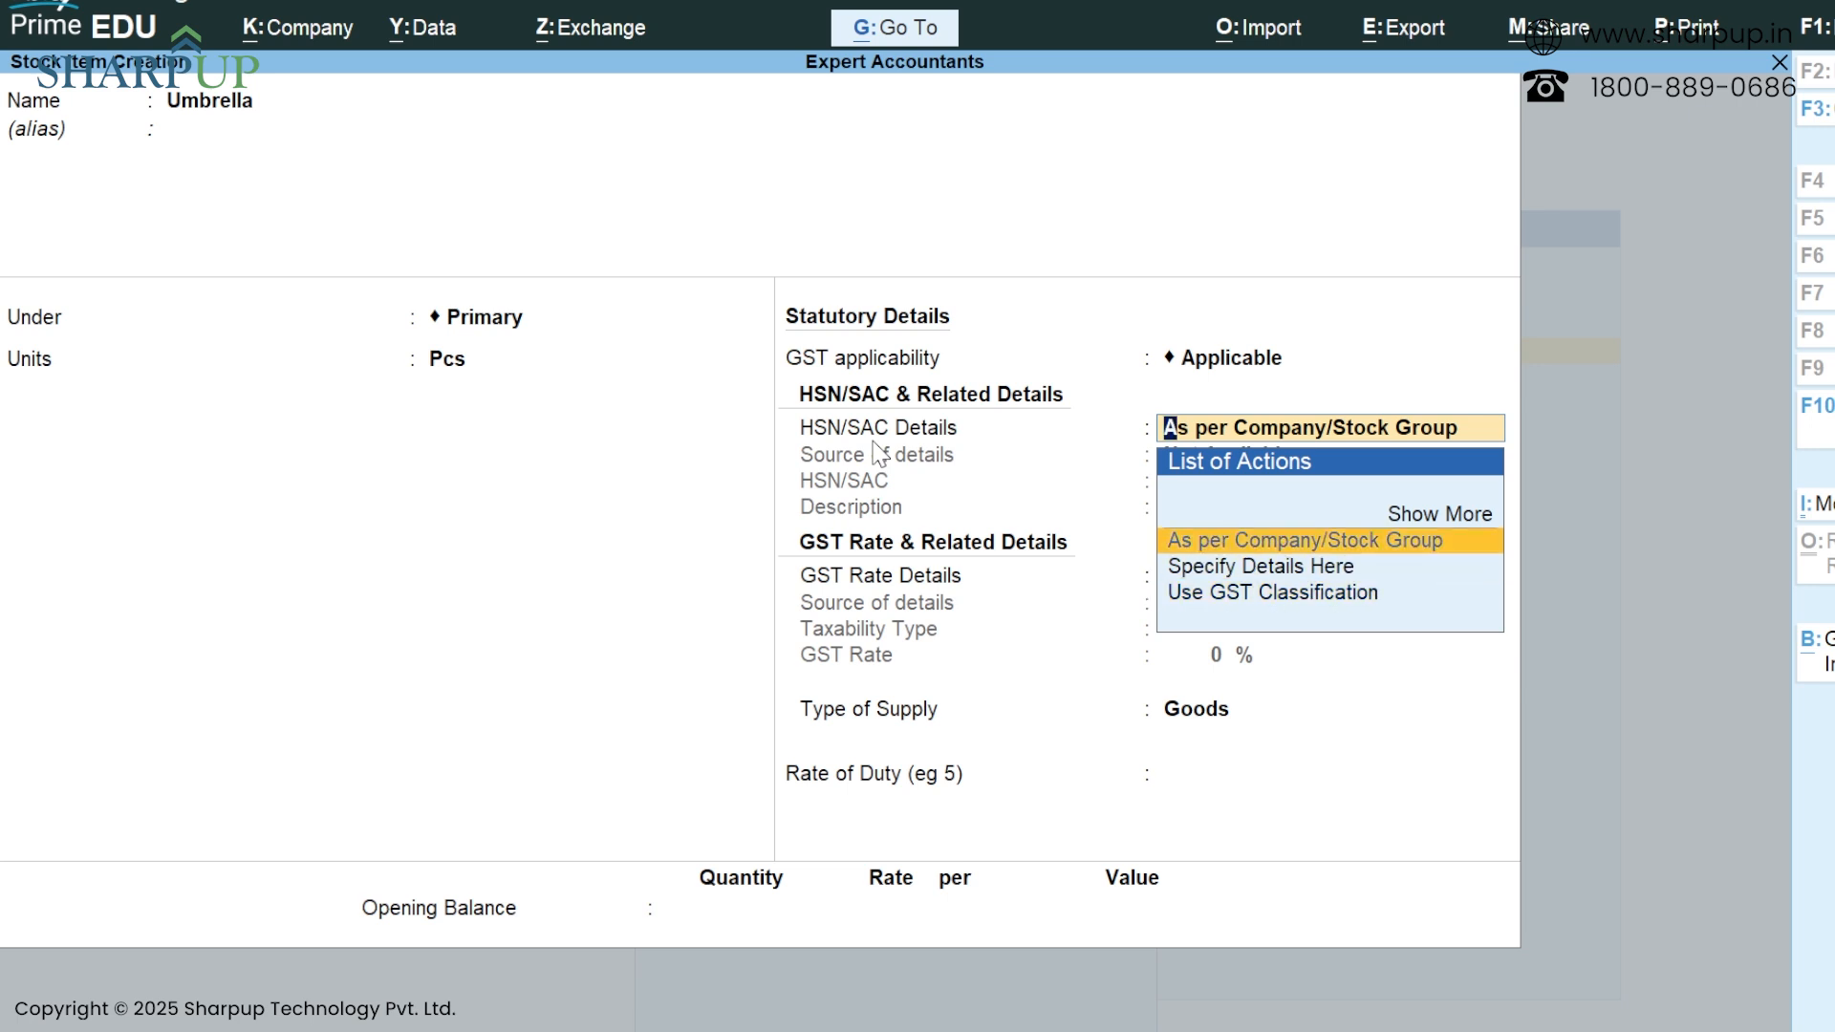
key(Down)
key(Down)
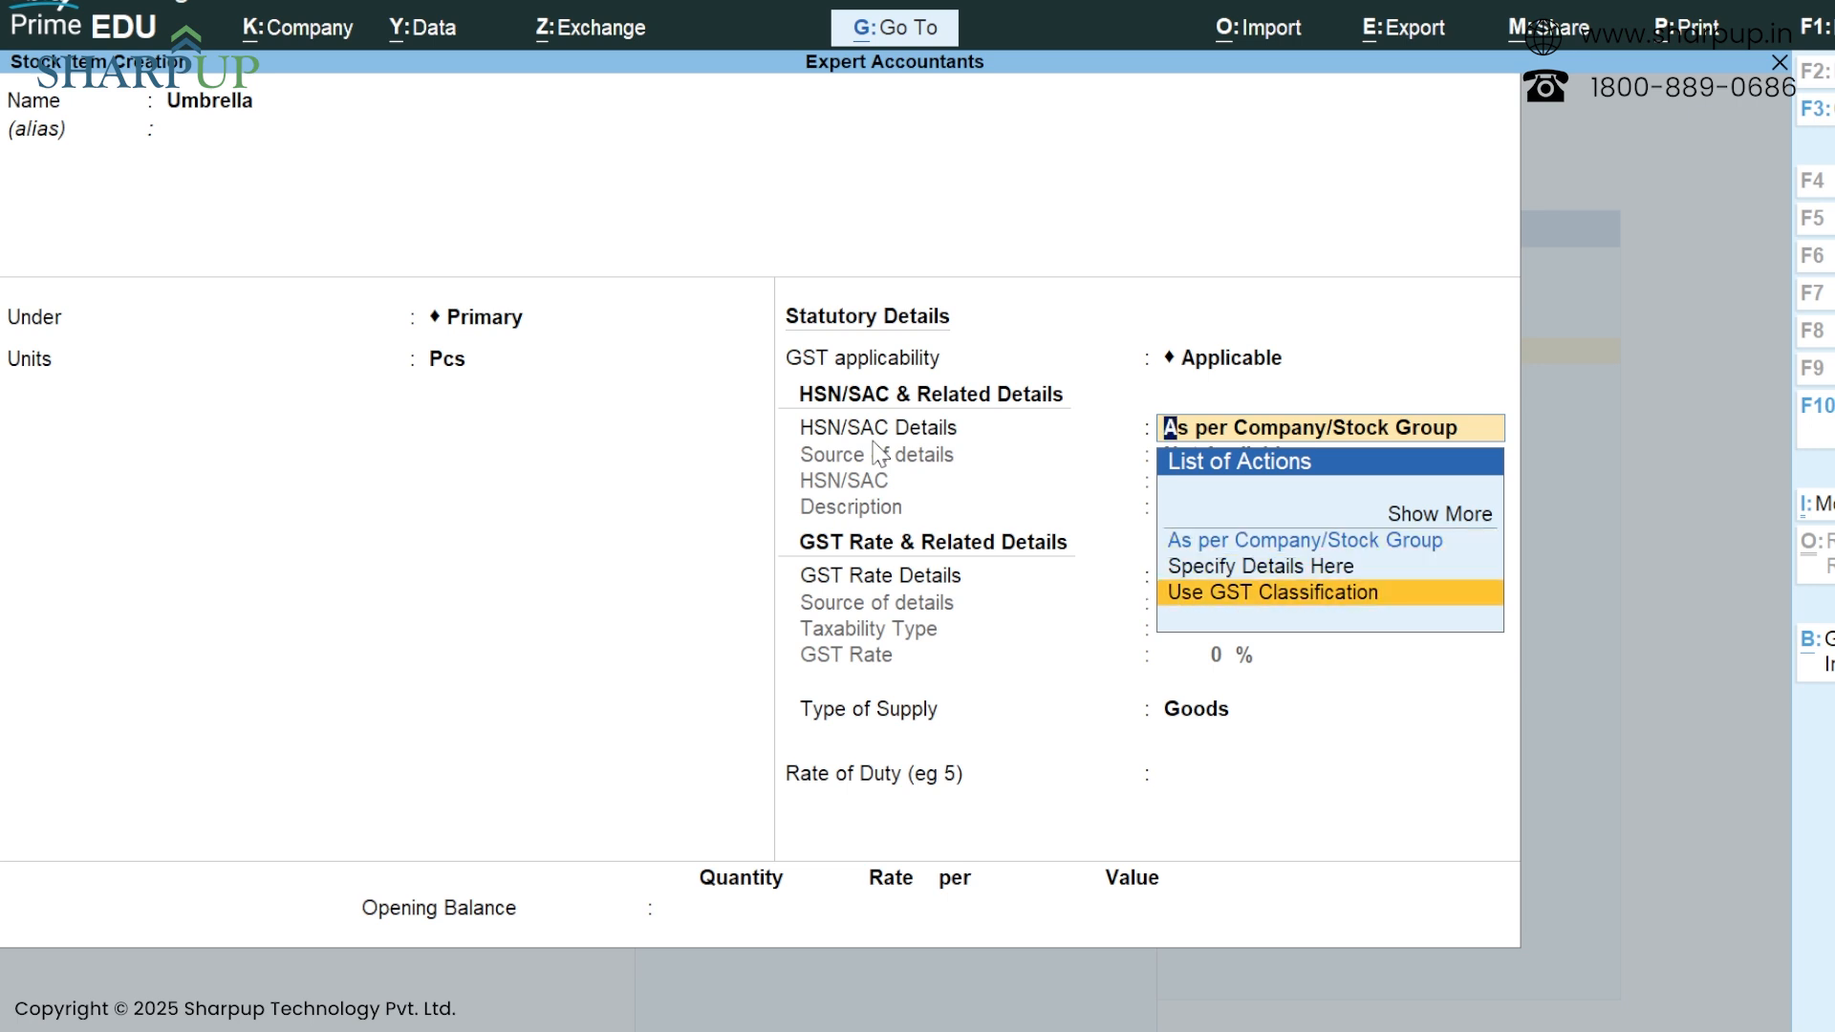
key(Return)
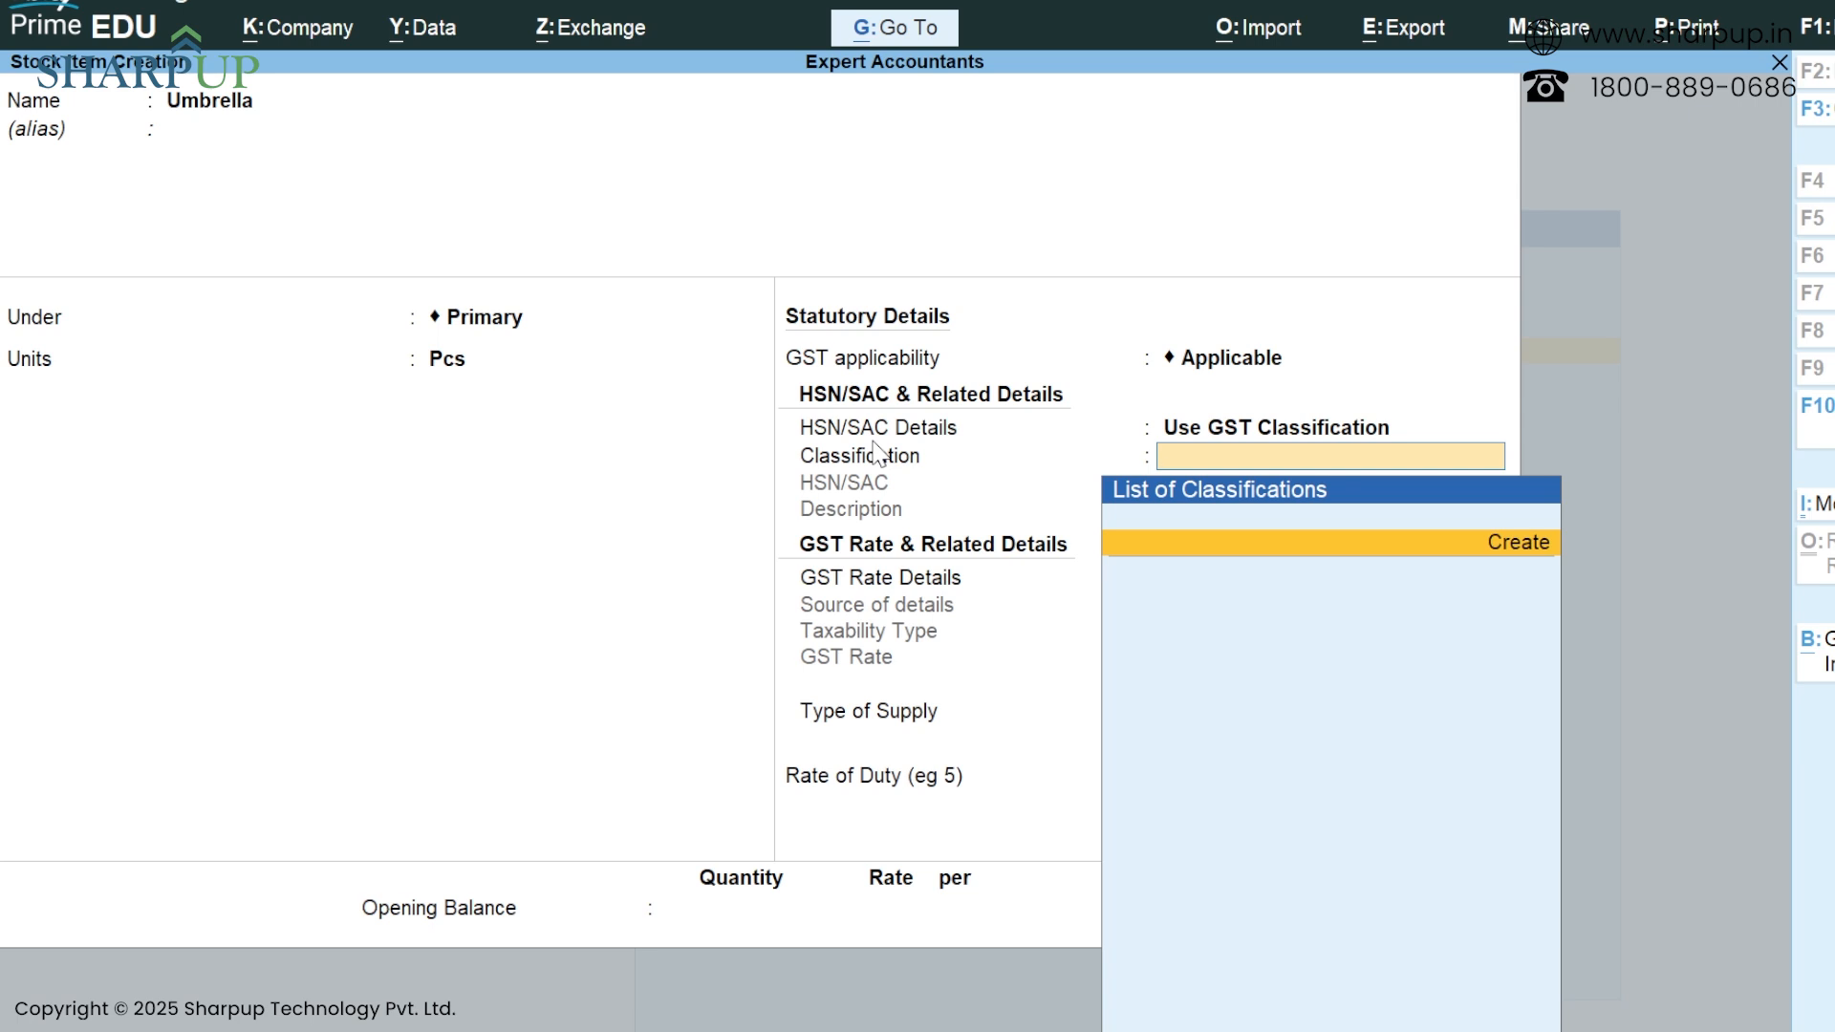
key(BackSpace)
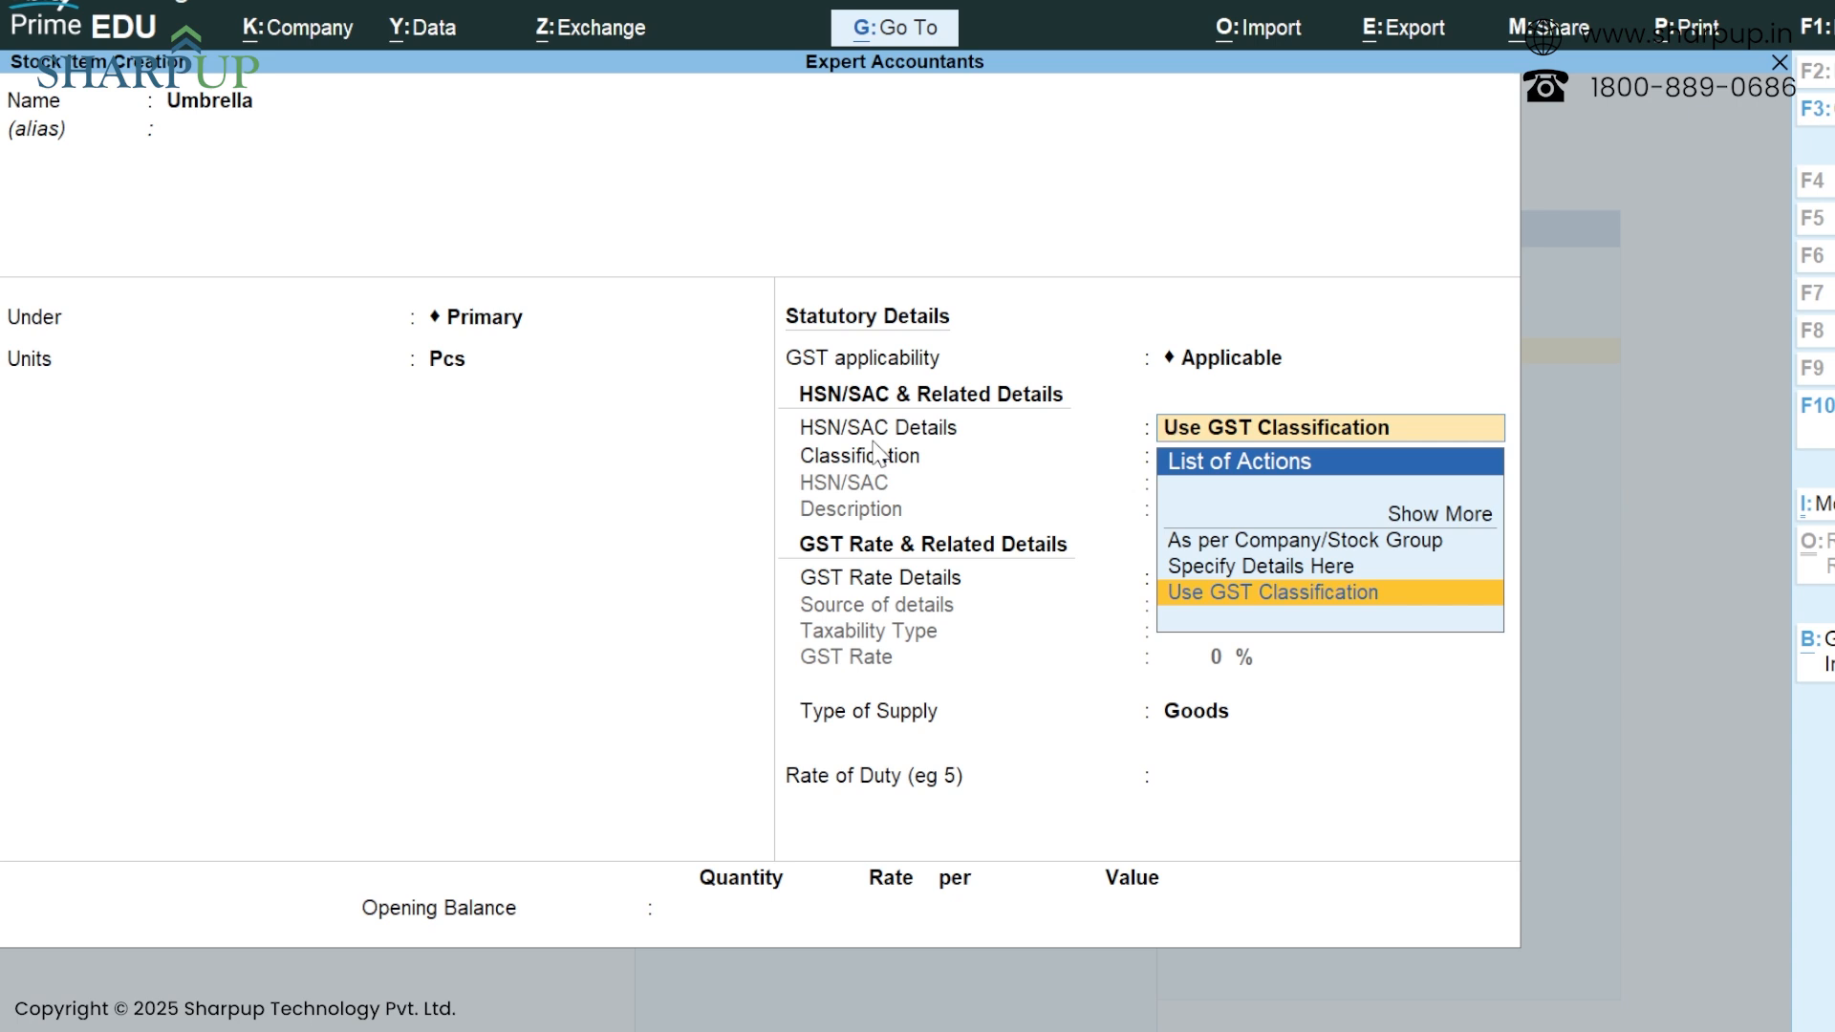
key(Return)
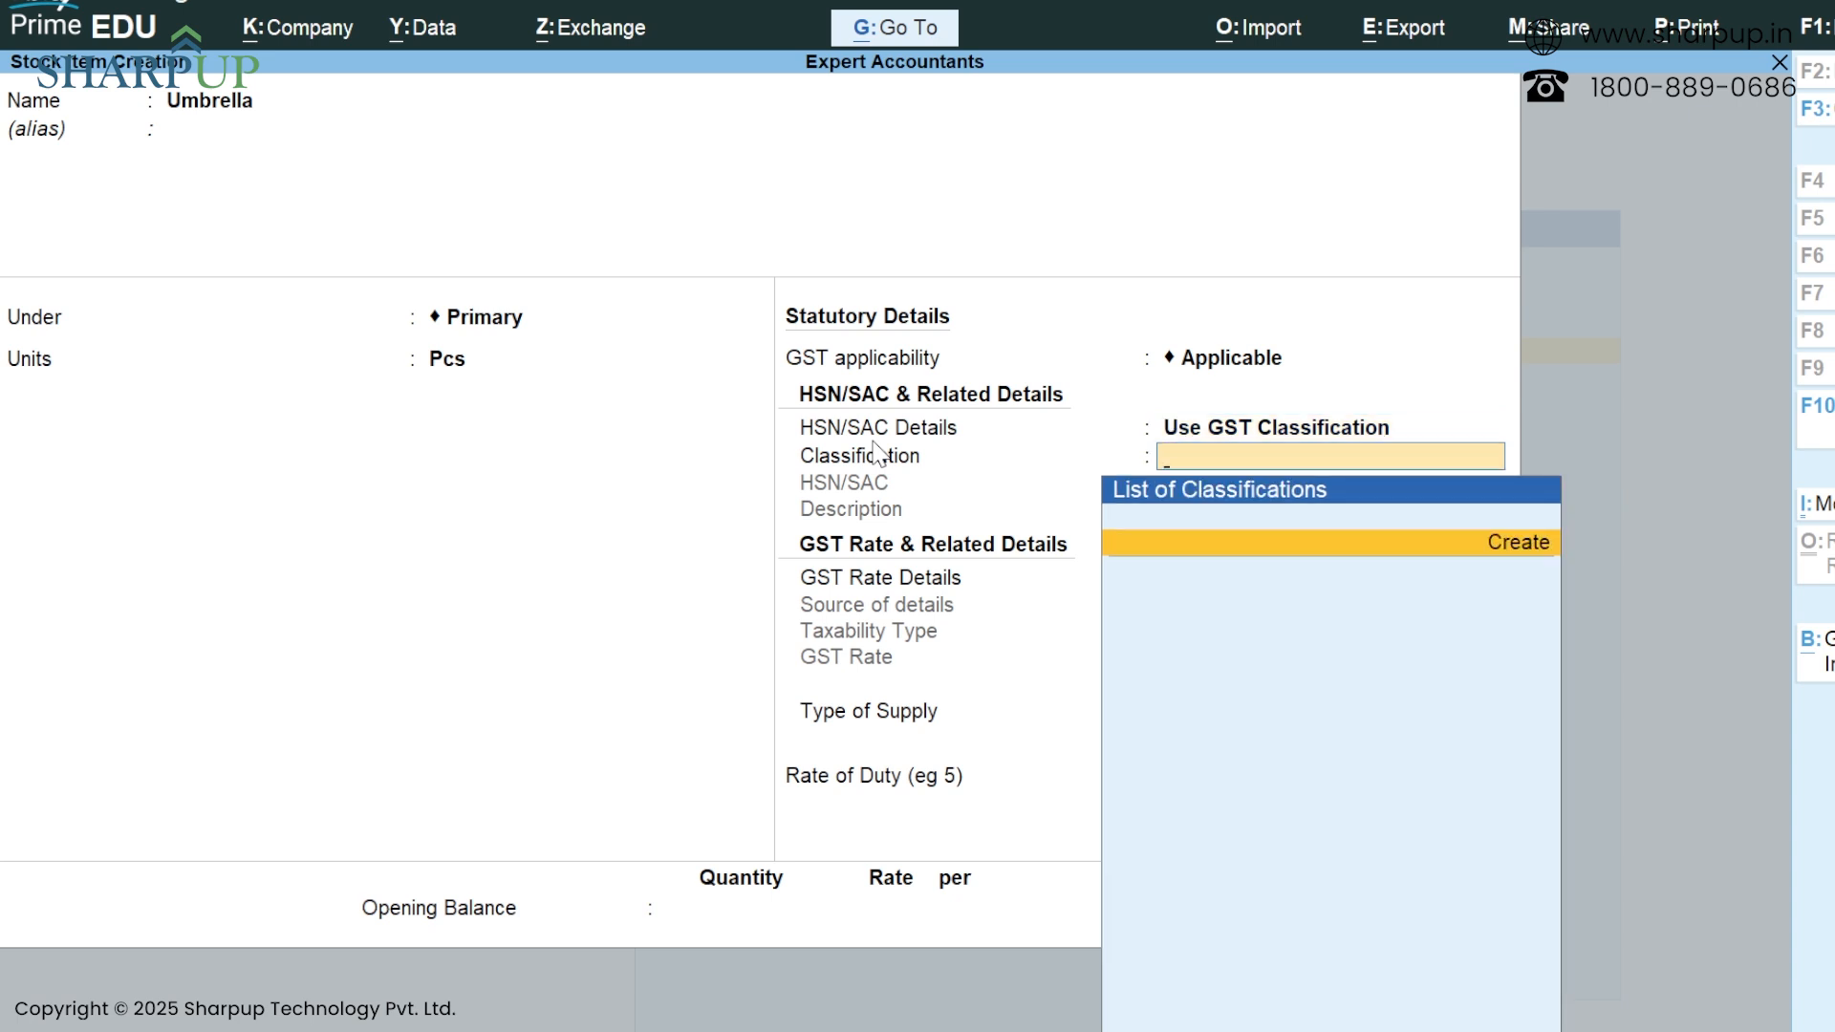
key(BackSpace)
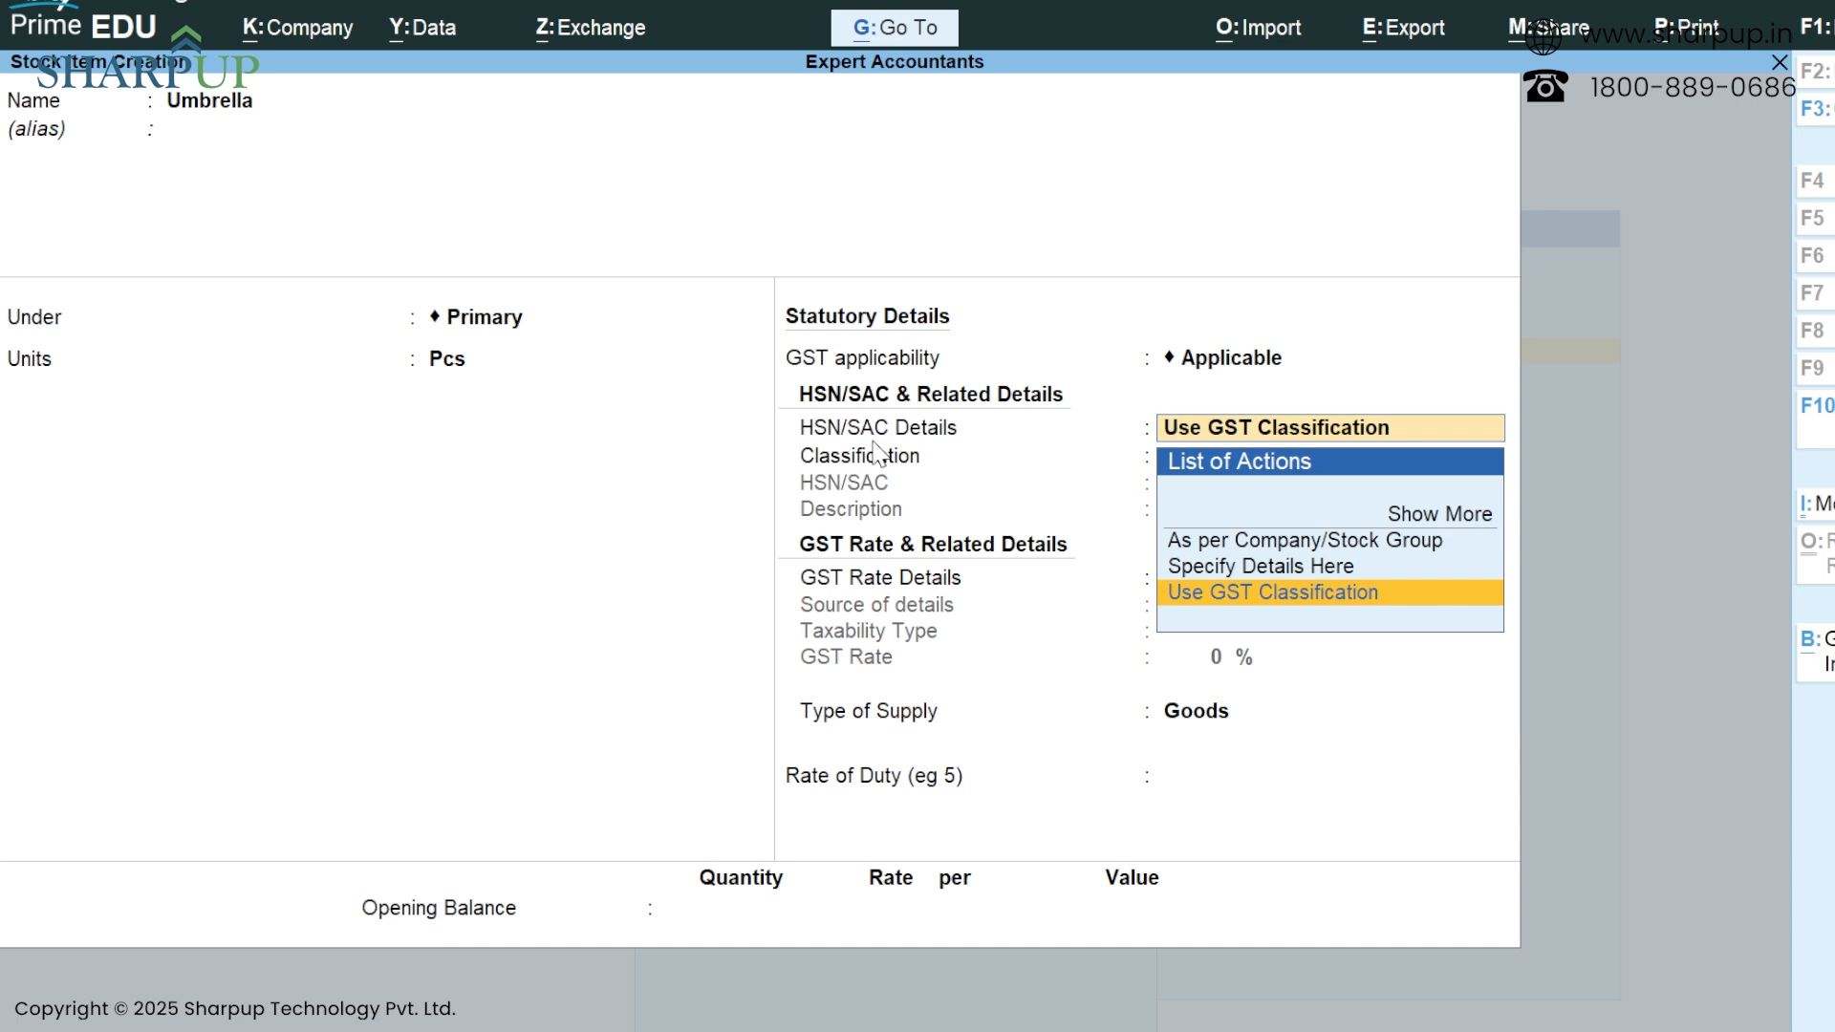
Set the stock item's GST applicability to Not Applicable, with a duty rate of 0 and no opening balance.
key(BackSpace)
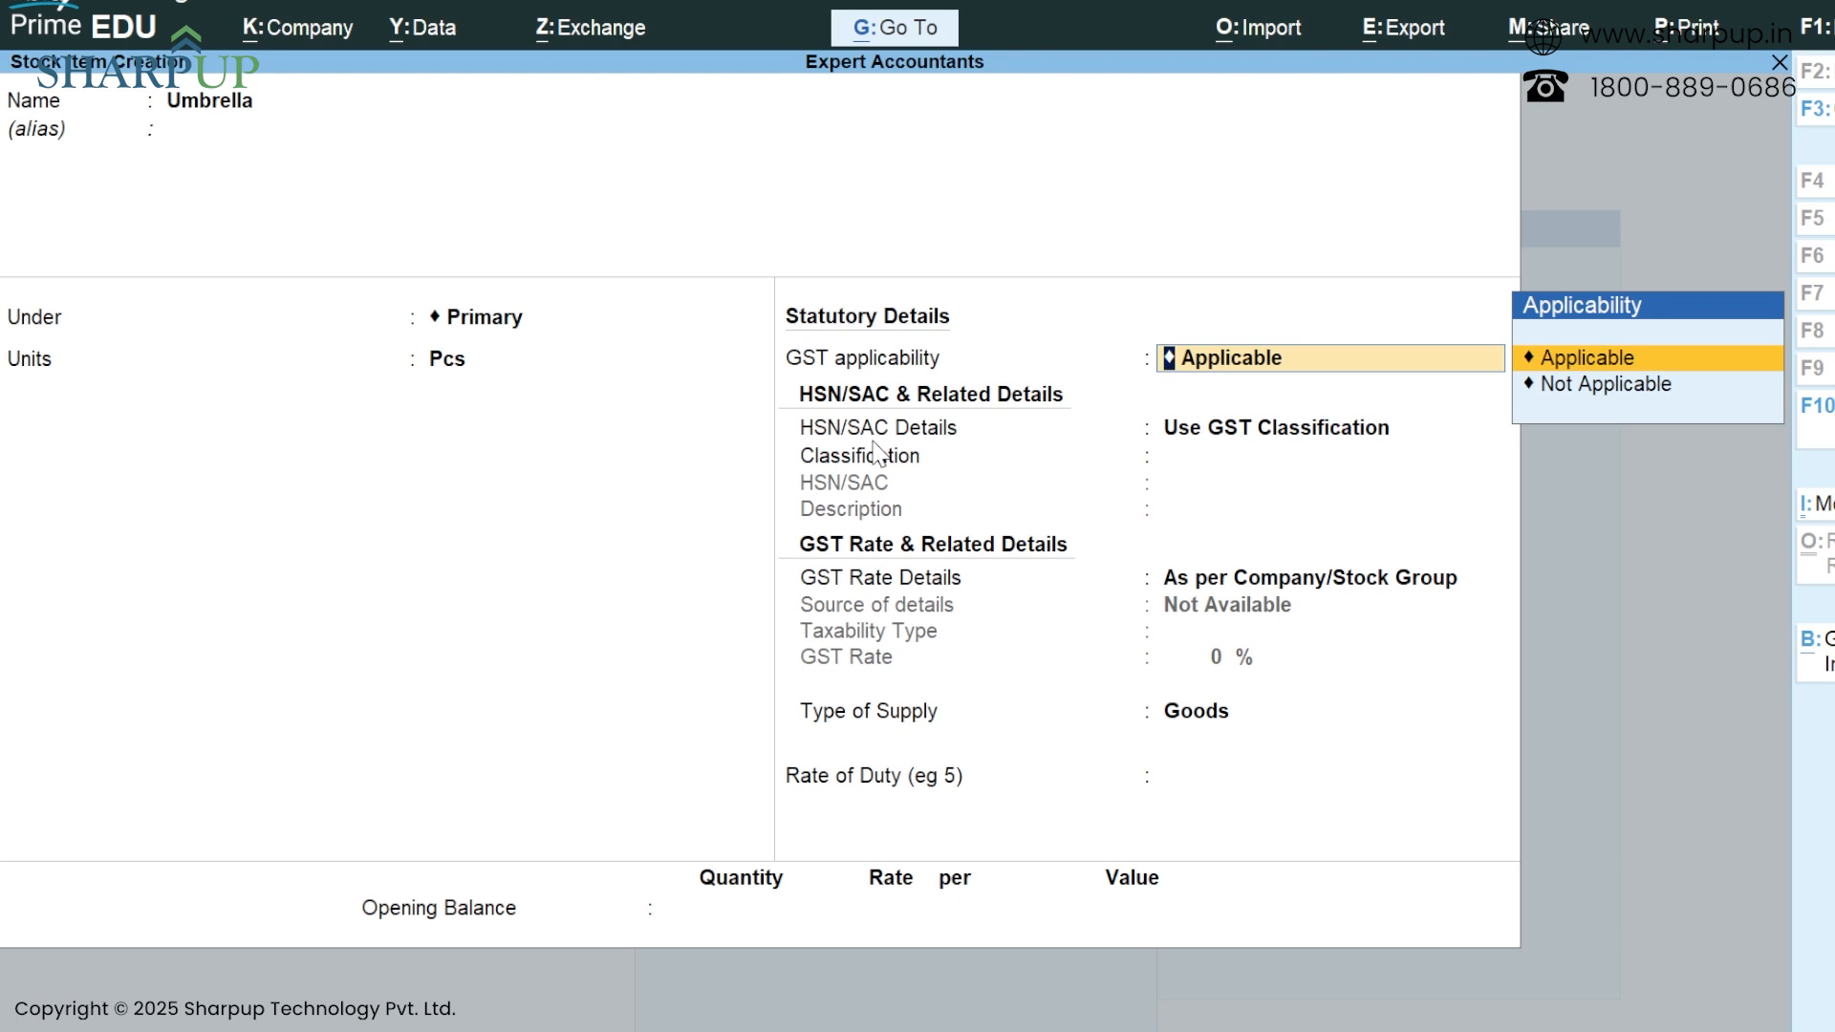
key(Down)
key(Up)
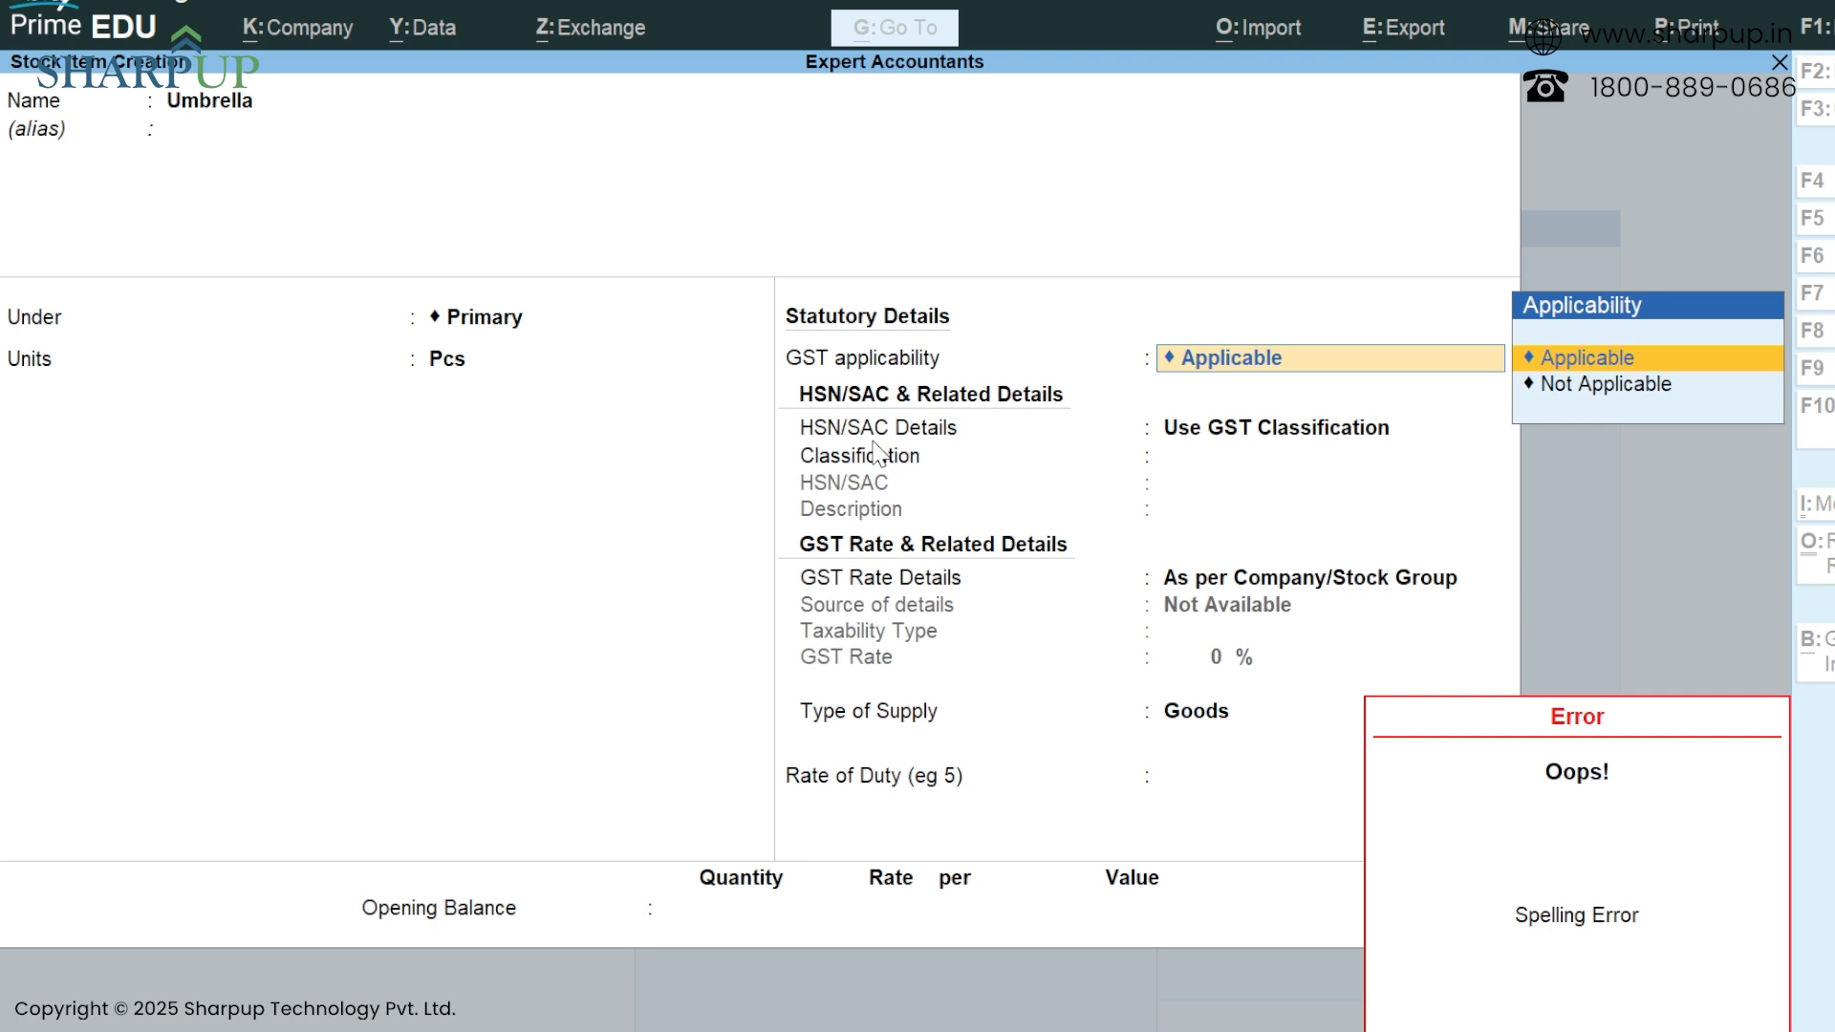
key(Down)
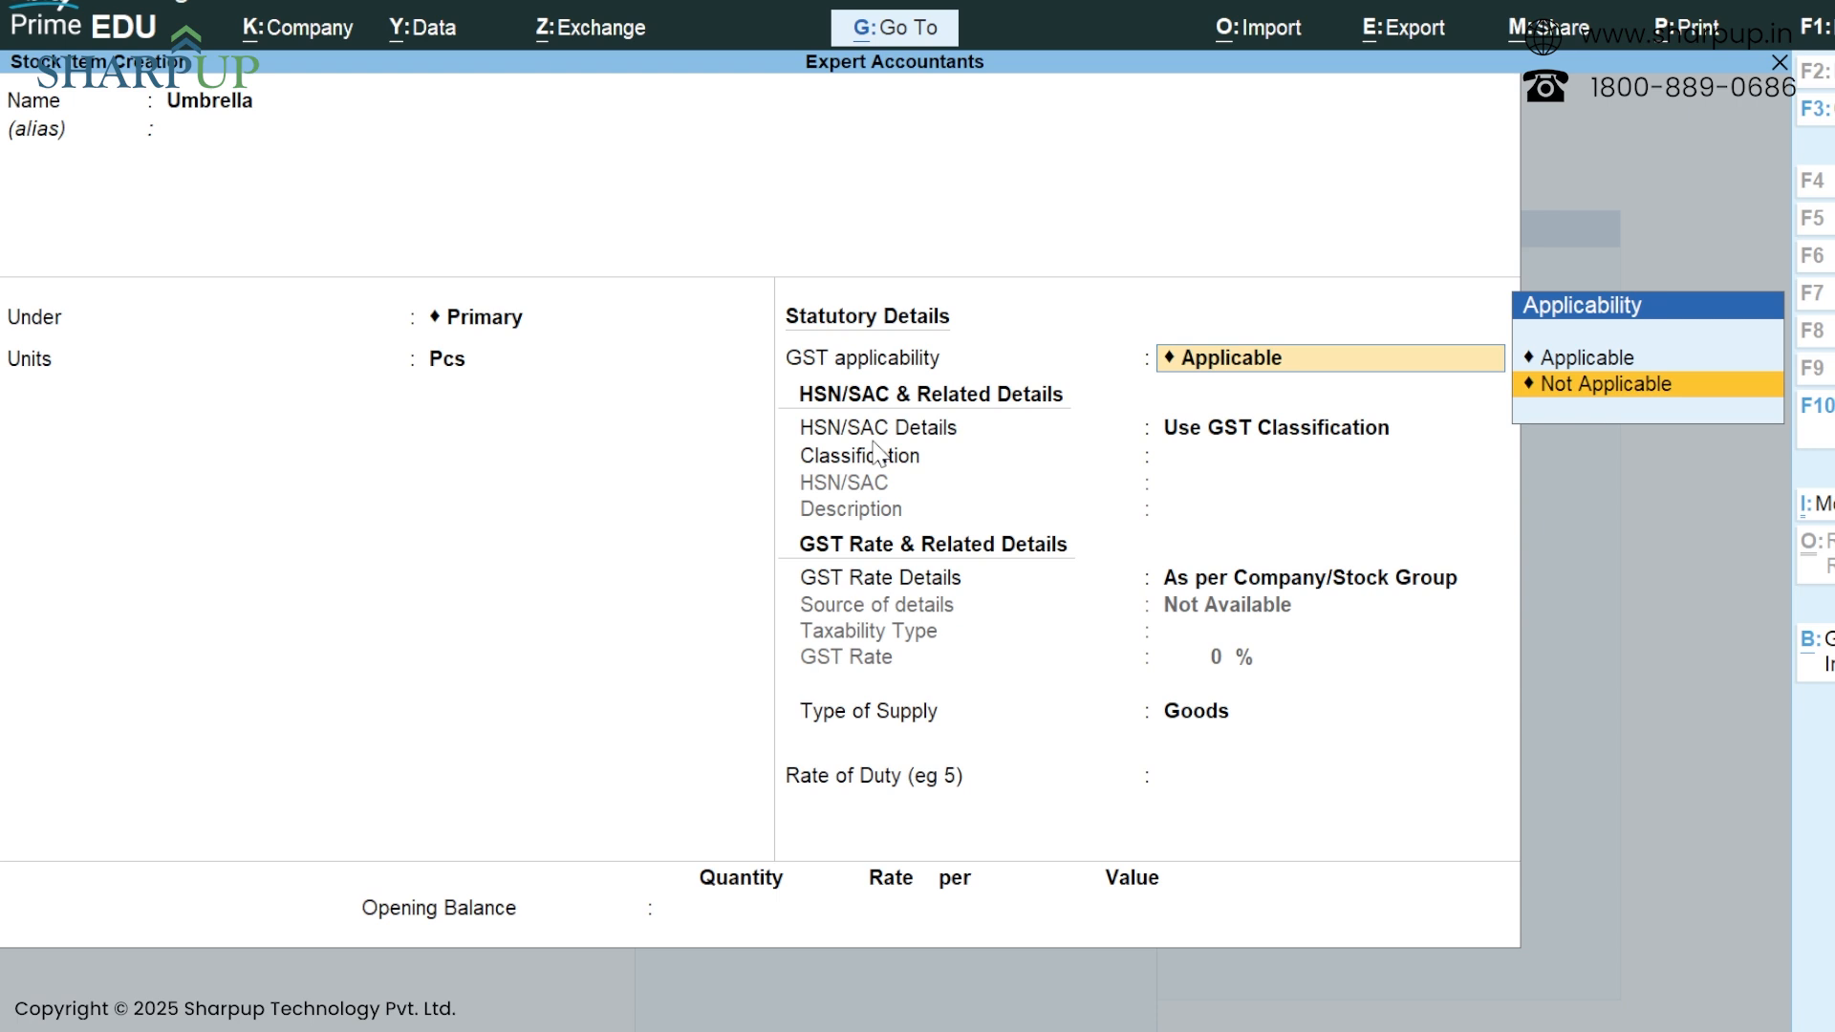
key(Return)
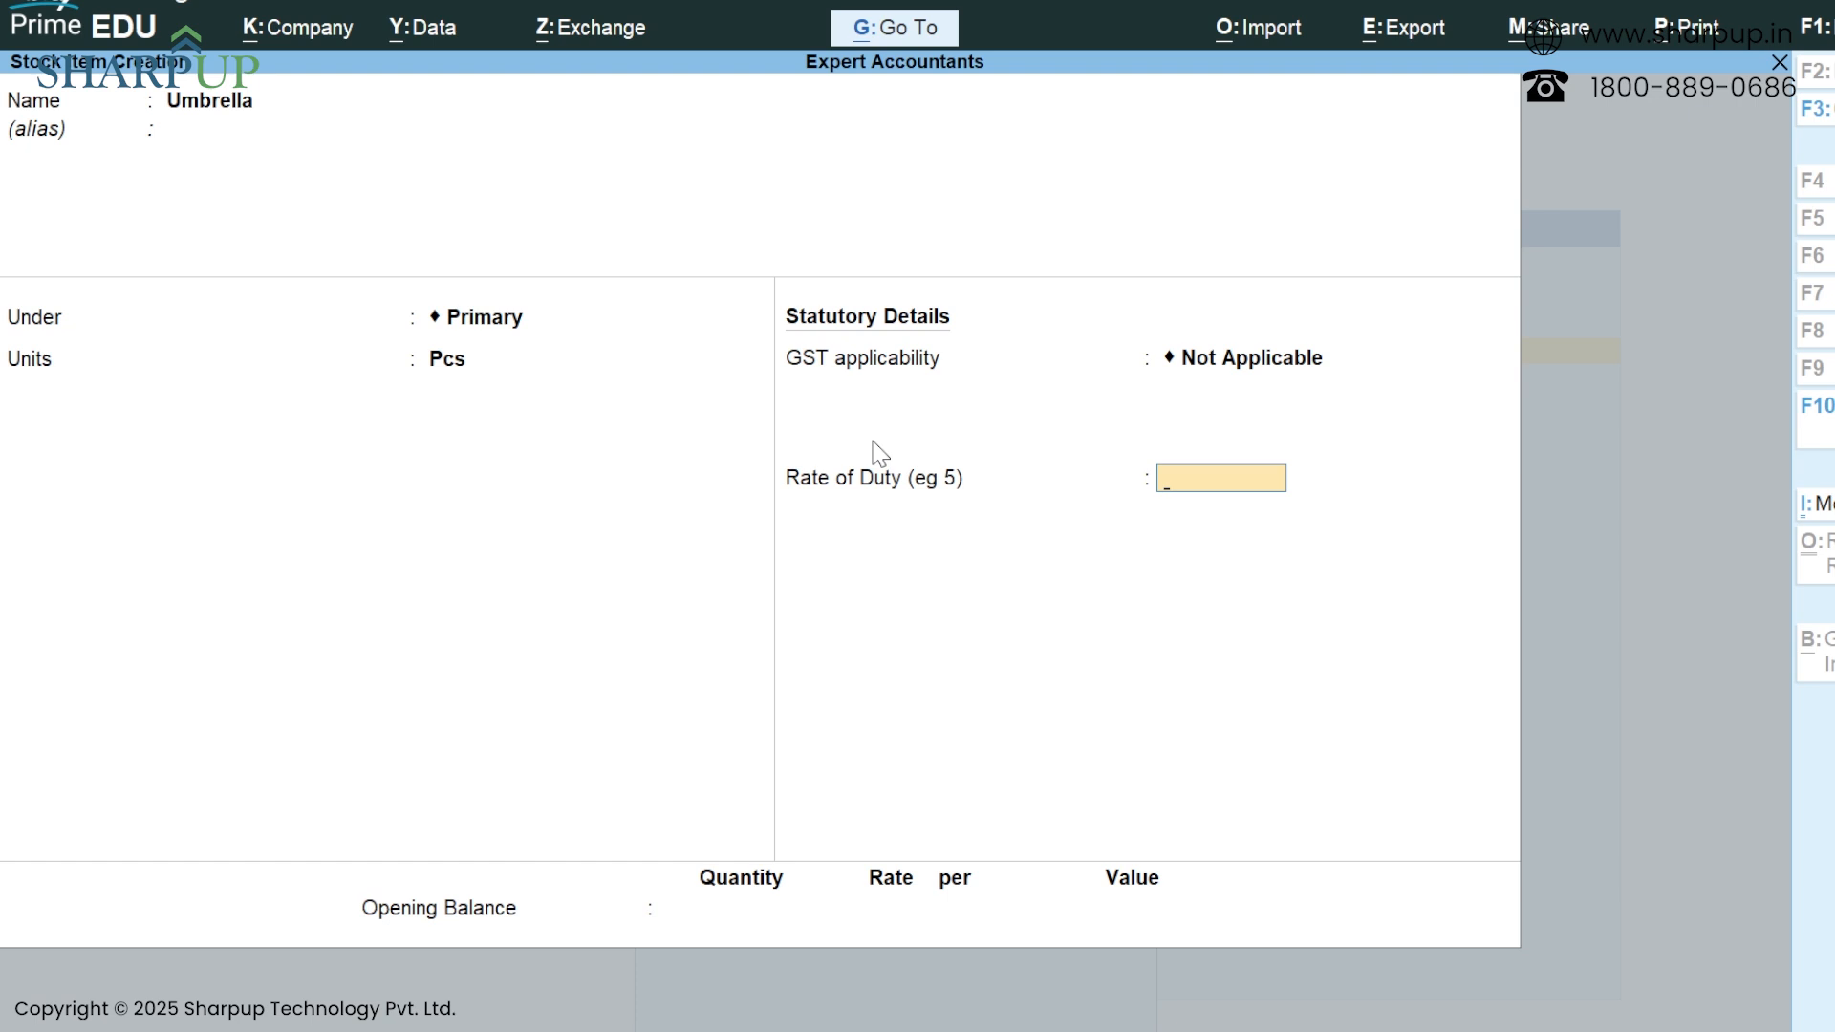
key(Return)
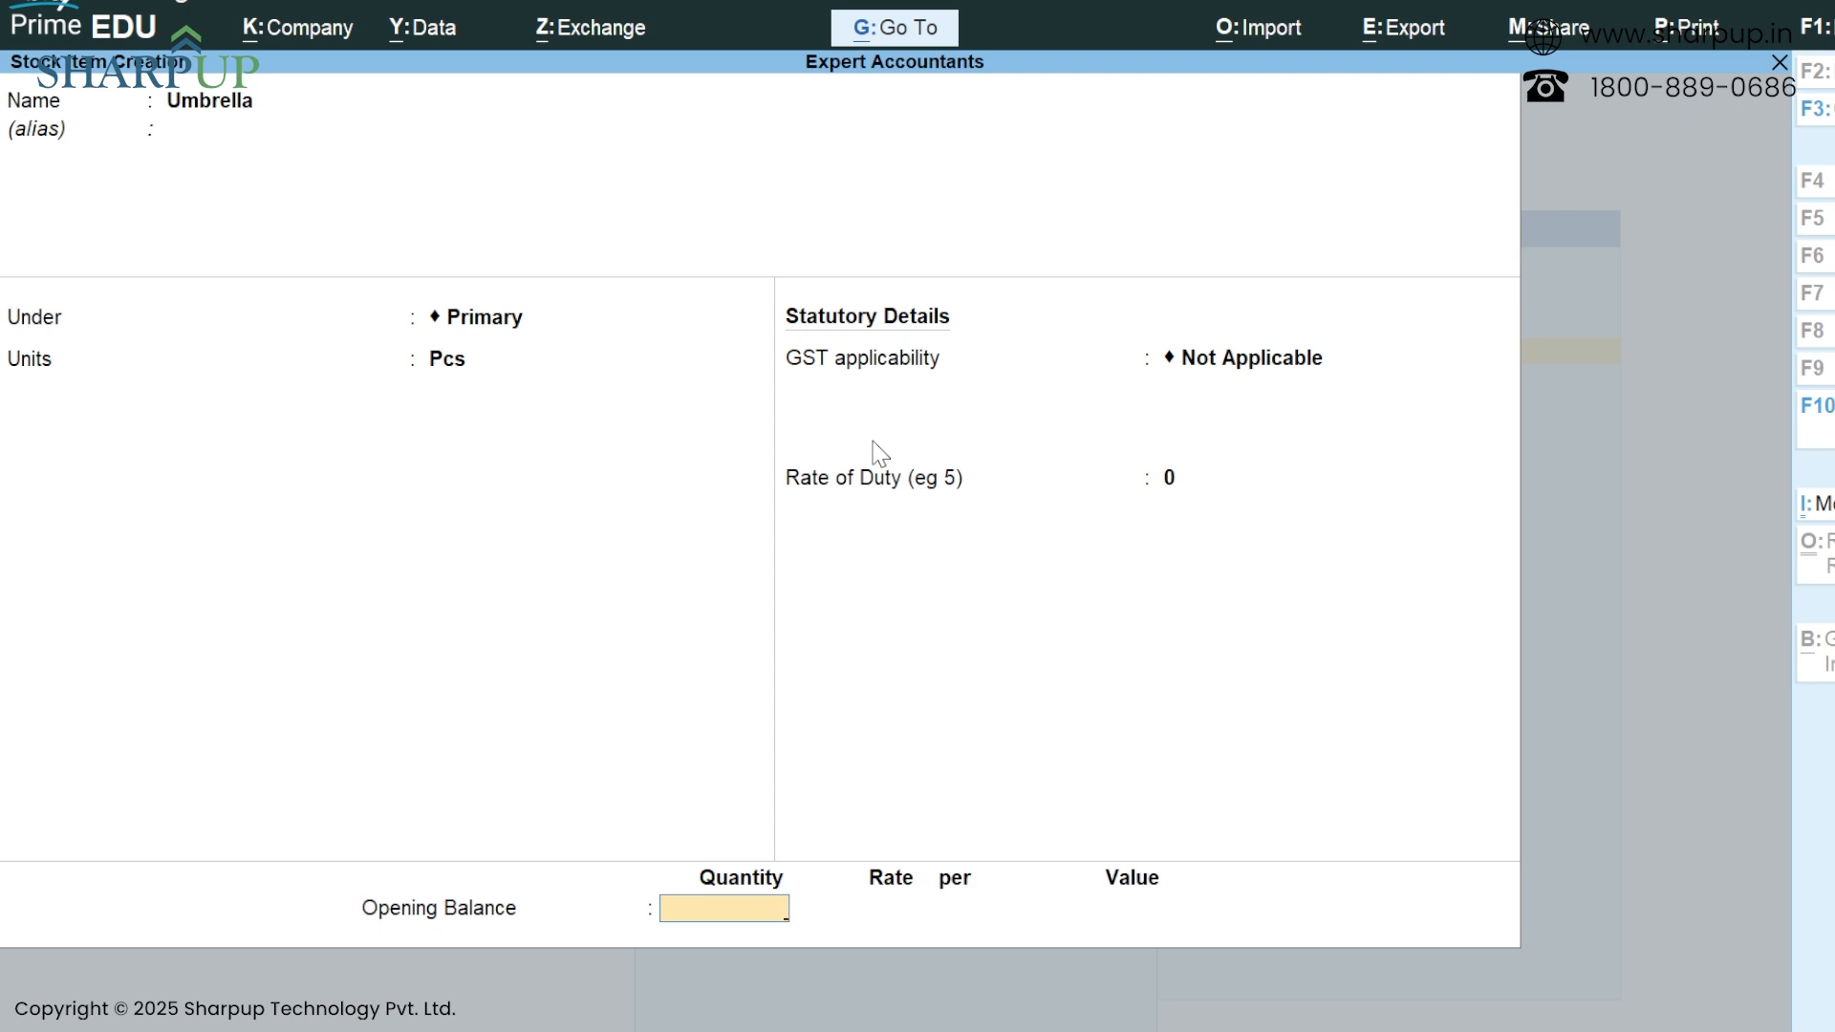
key(Return)
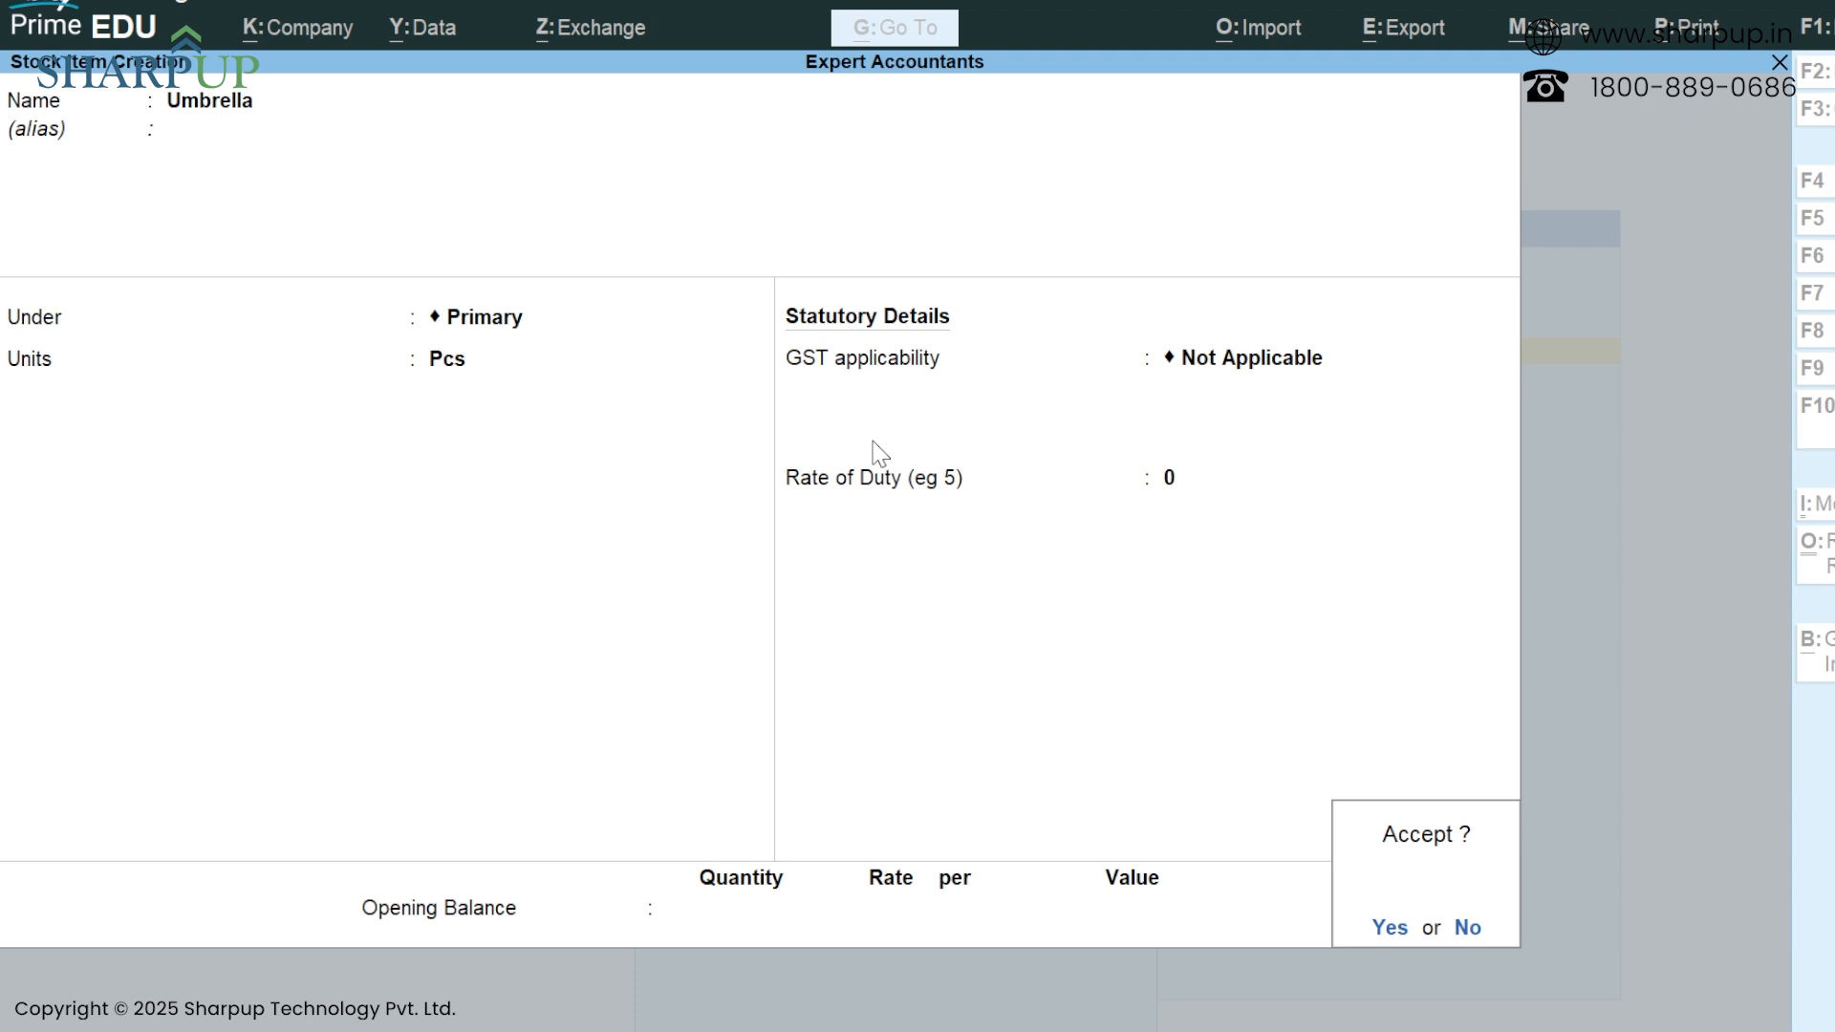
Decline saving the stock item and change its unit to Ltrs.
key(Escape)
key(BackSpace)
key(BackSpace)
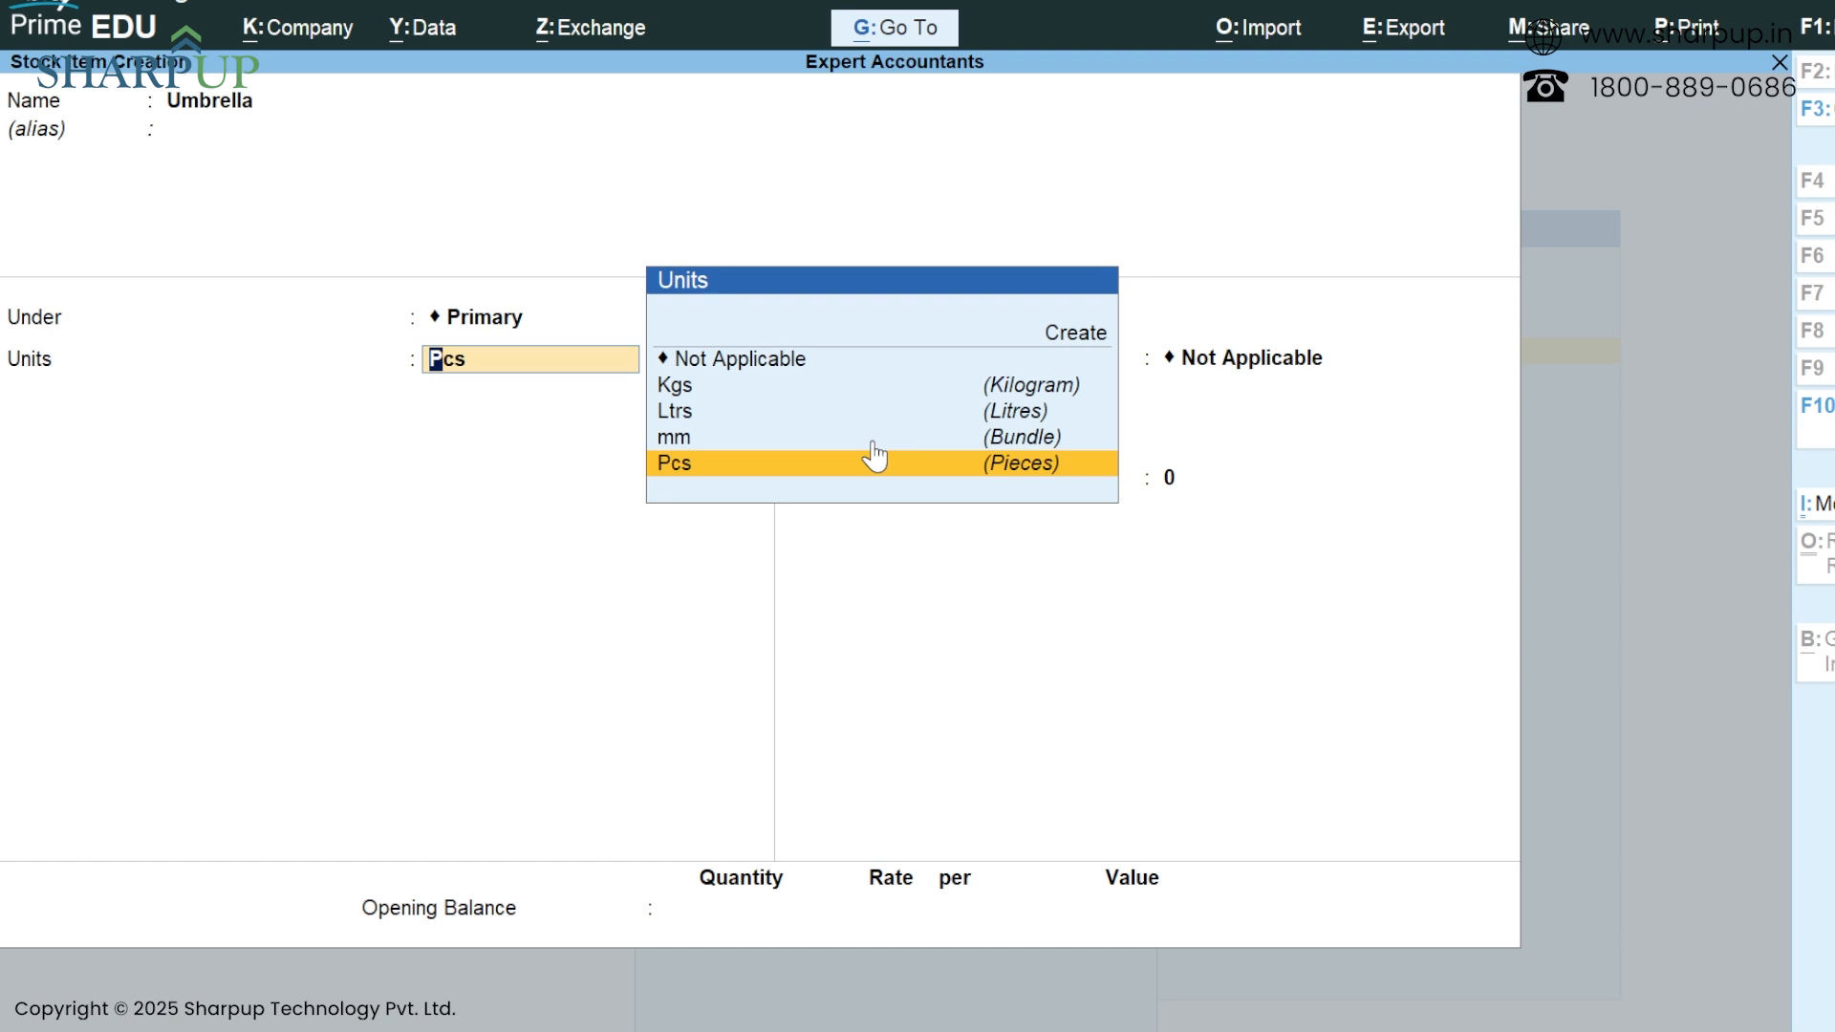
key(Up)
key(Up)
key(Return)
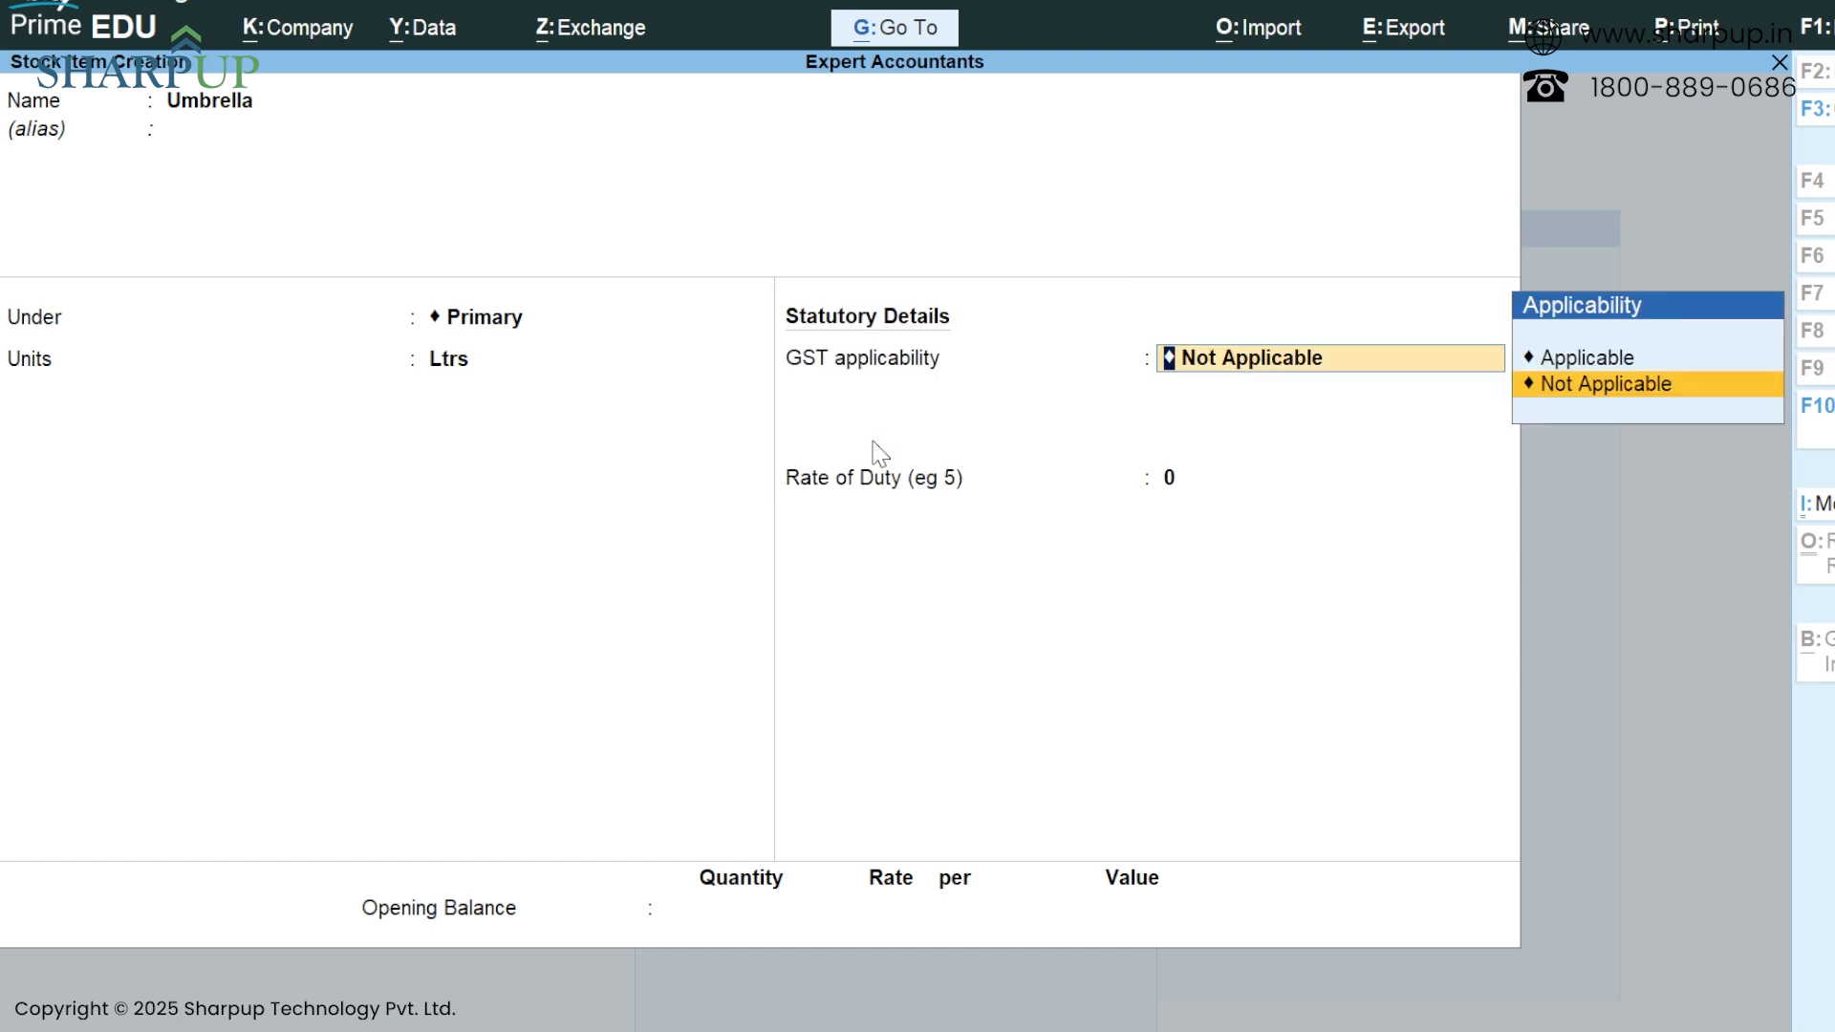
Change the Umbrella stock item's unit to Pcs.
key(BackSpace)
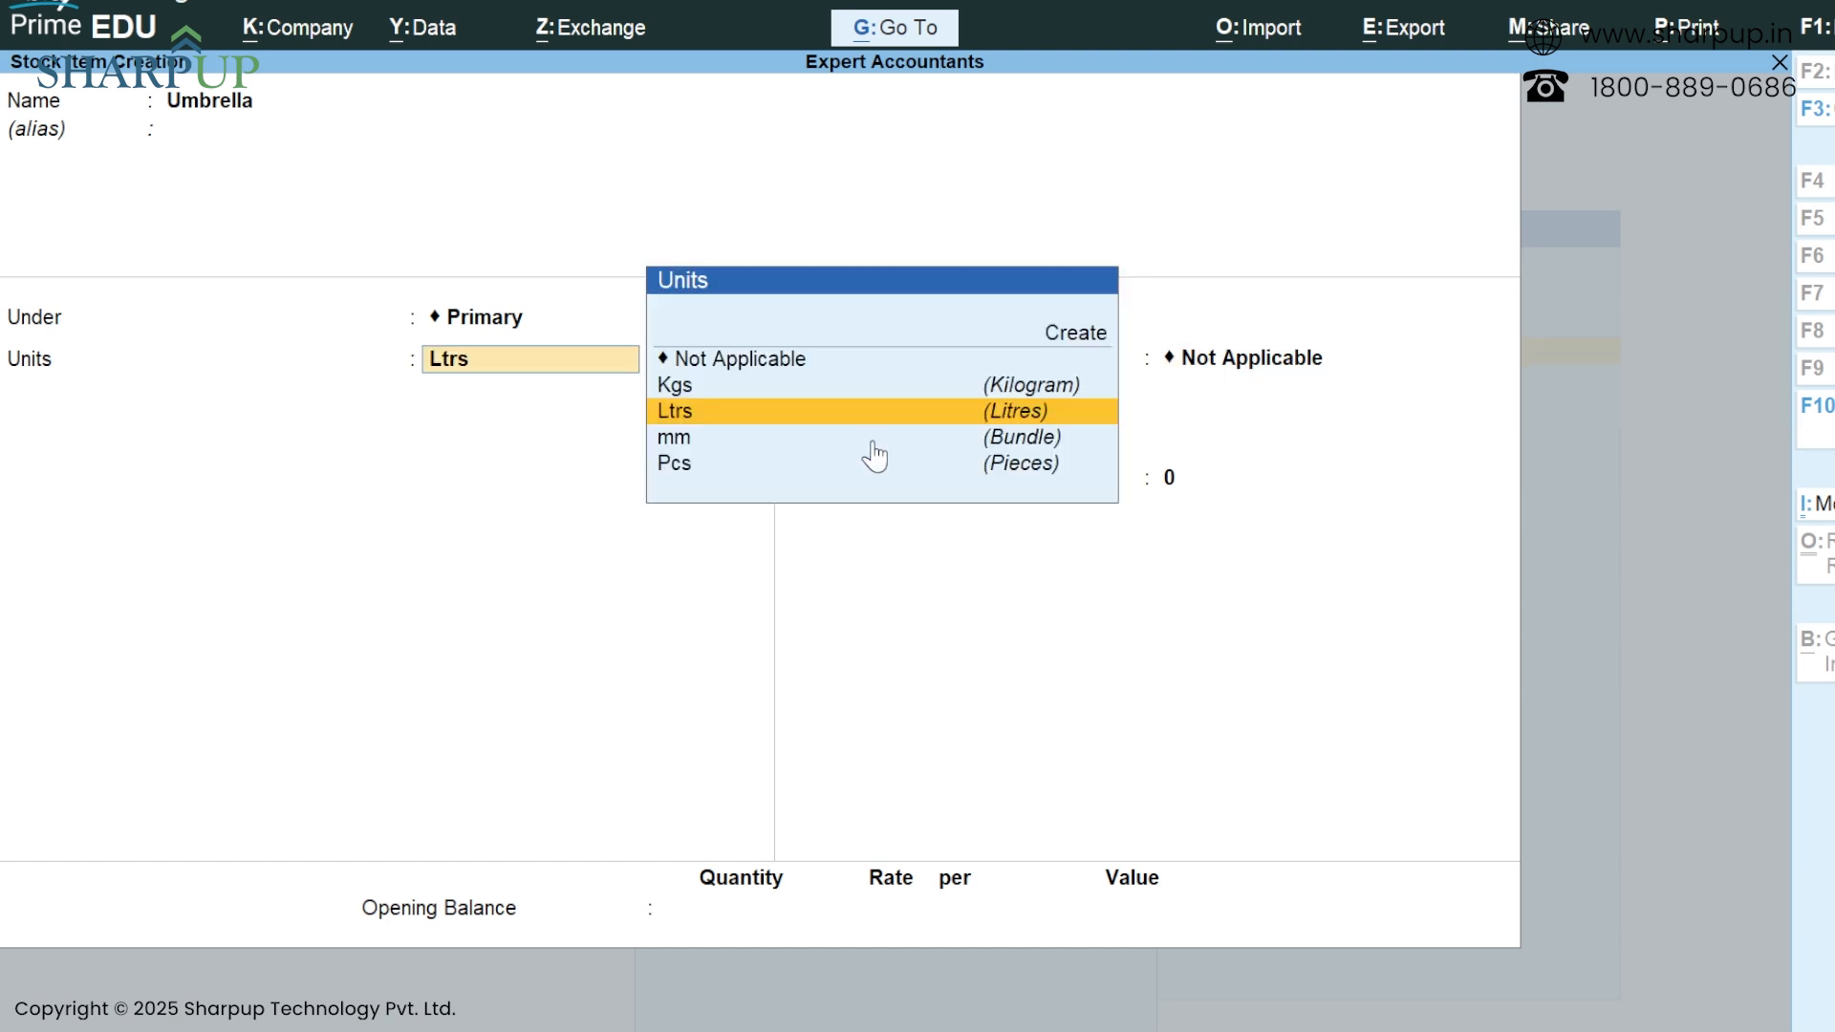
key(Up)
key(Up)
key(Down)
key(Down)
key(Down)
key(Down)
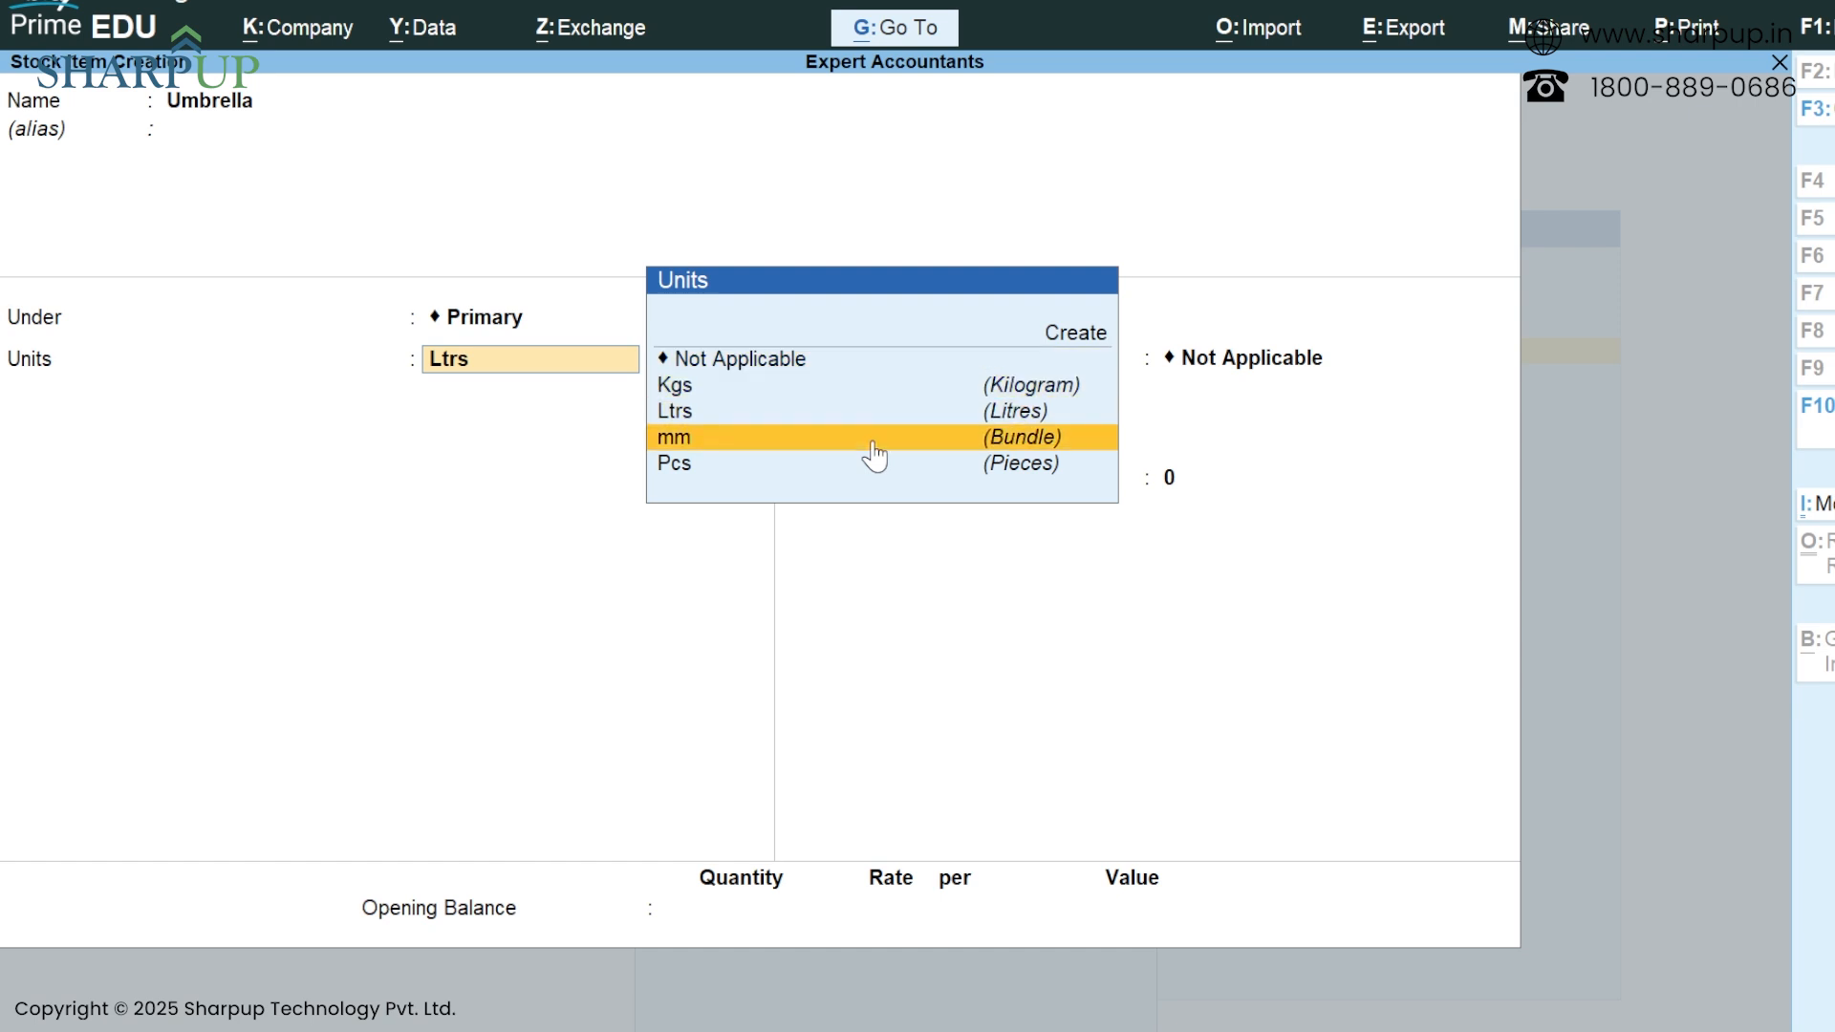
key(Return)
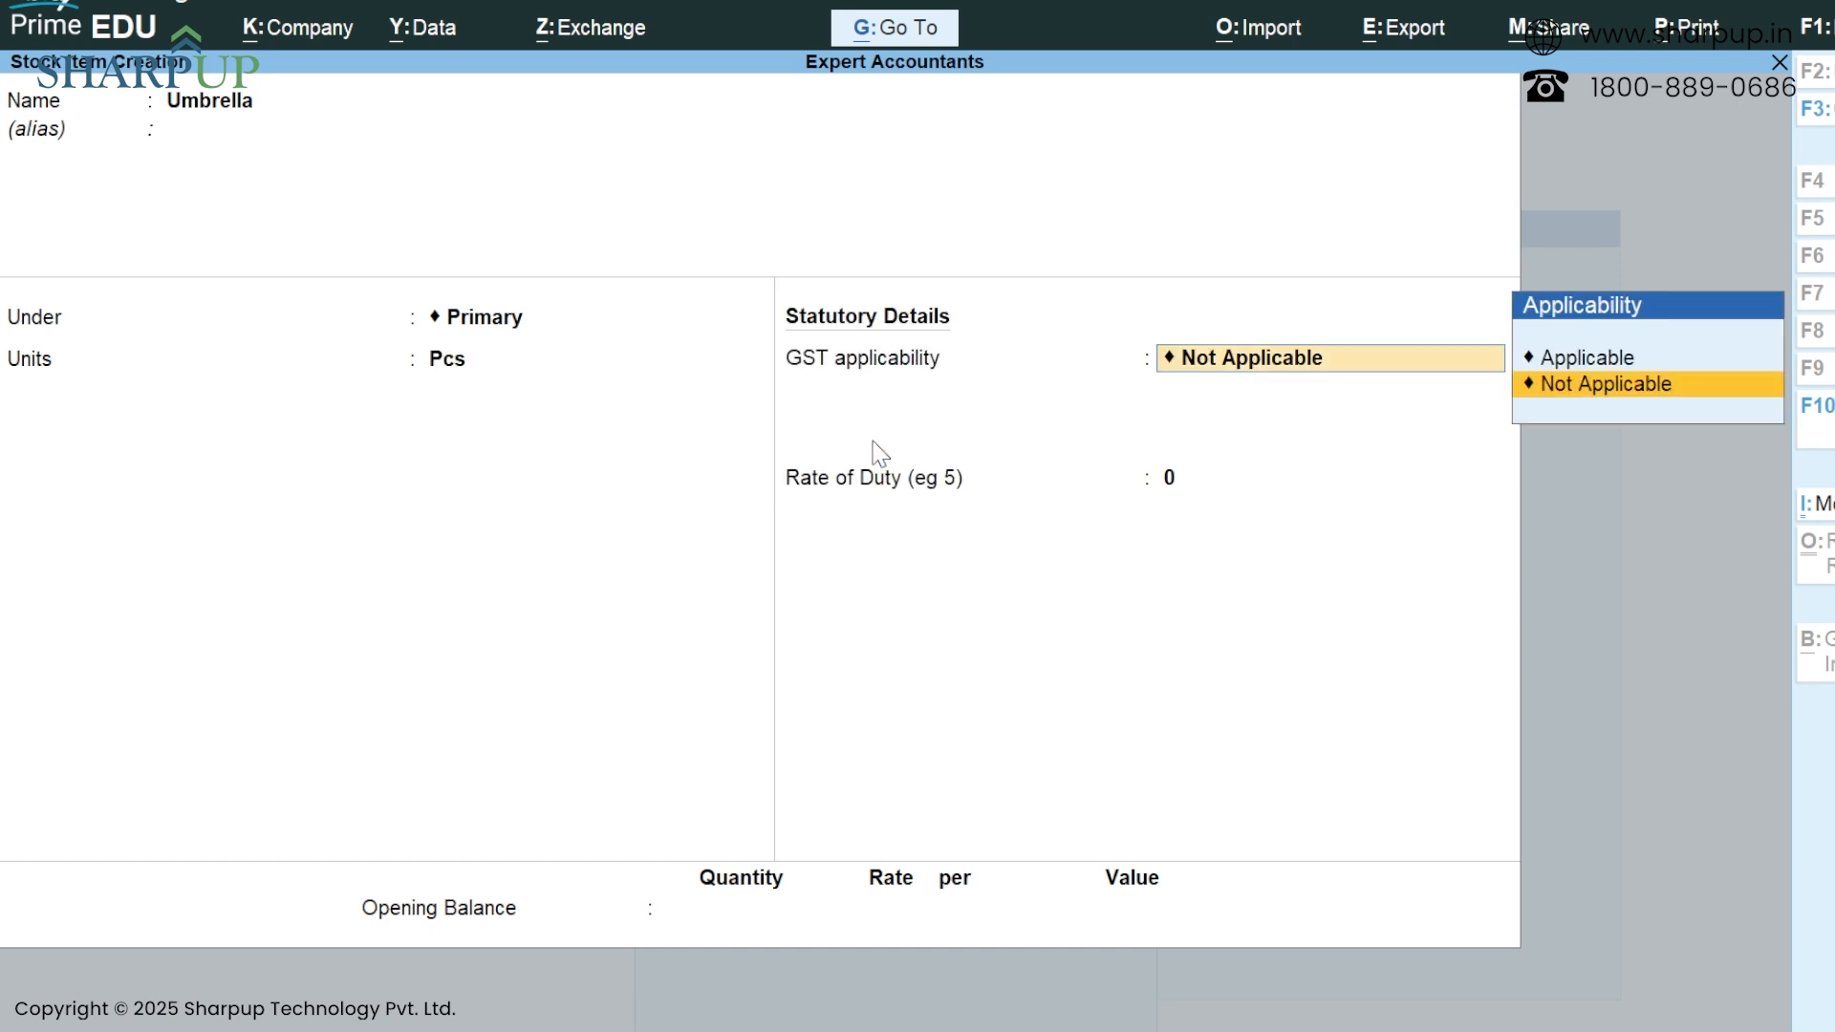
Try GST Applicable for Umbrella, with HSN/SAC and GST rate details set as per Company/Stock Group.
key(Up)
key(Return)
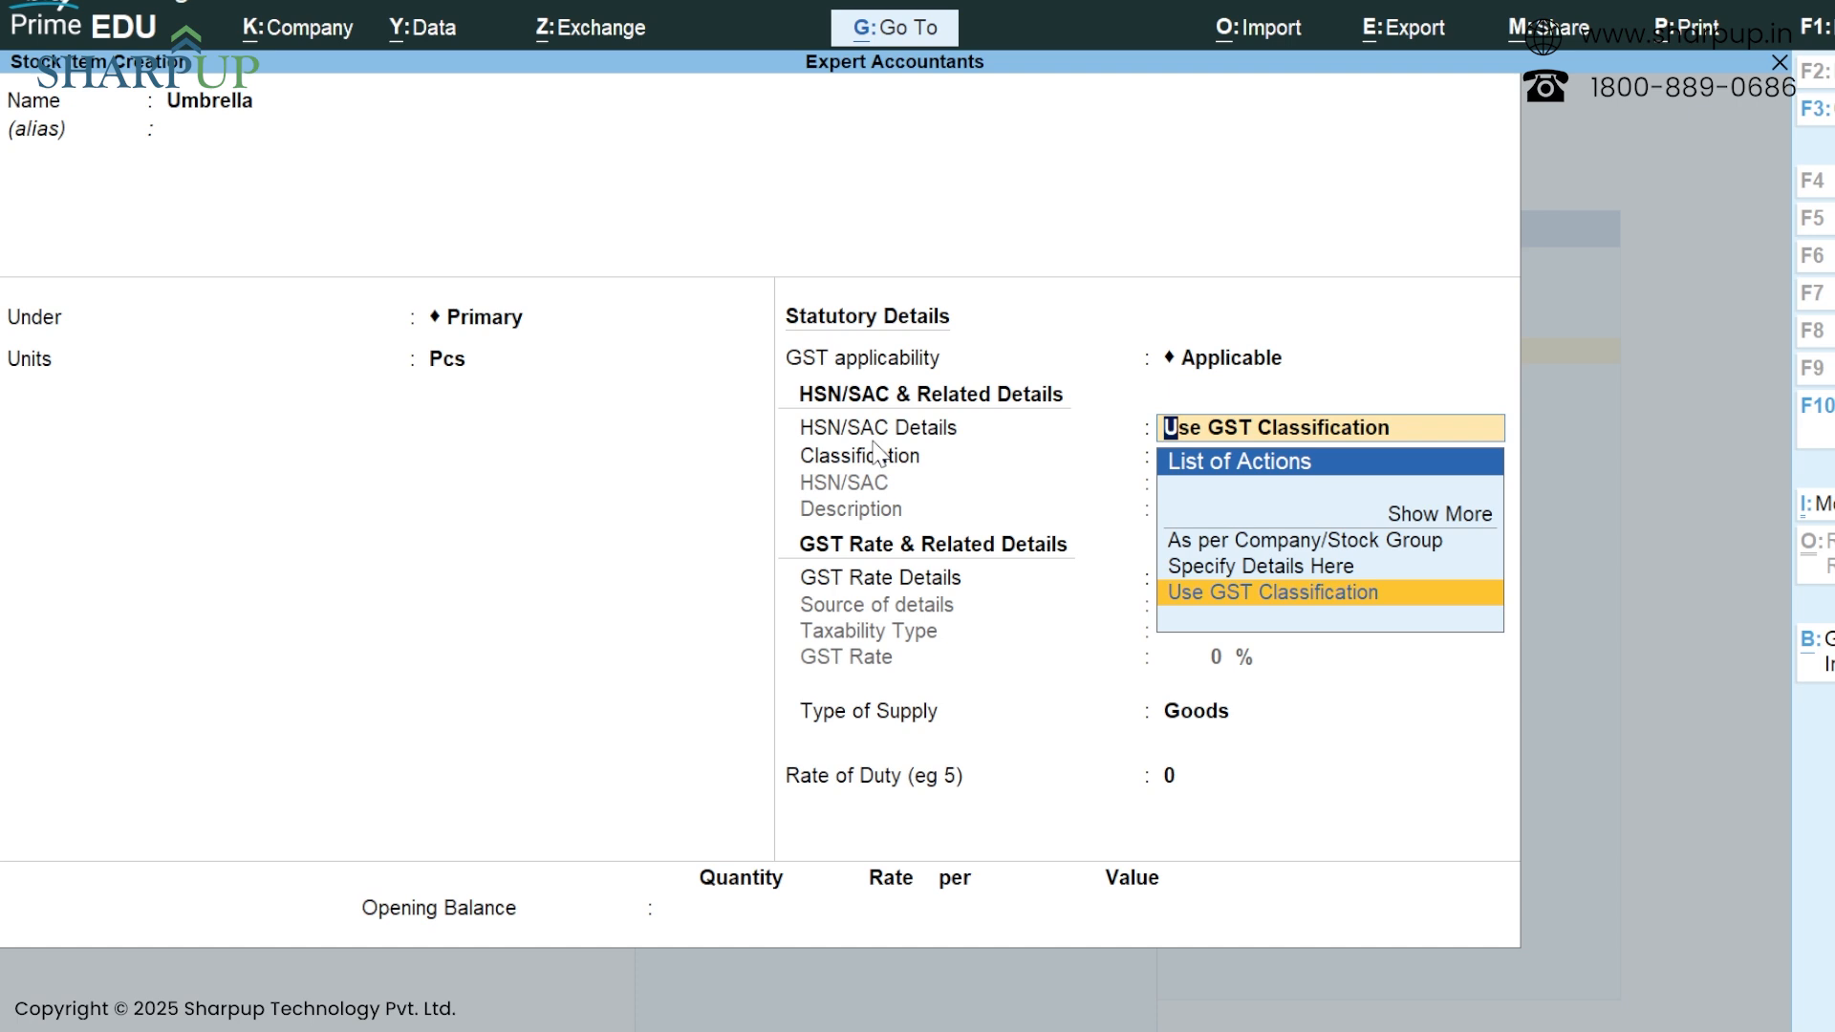
key(Up)
key(Up)
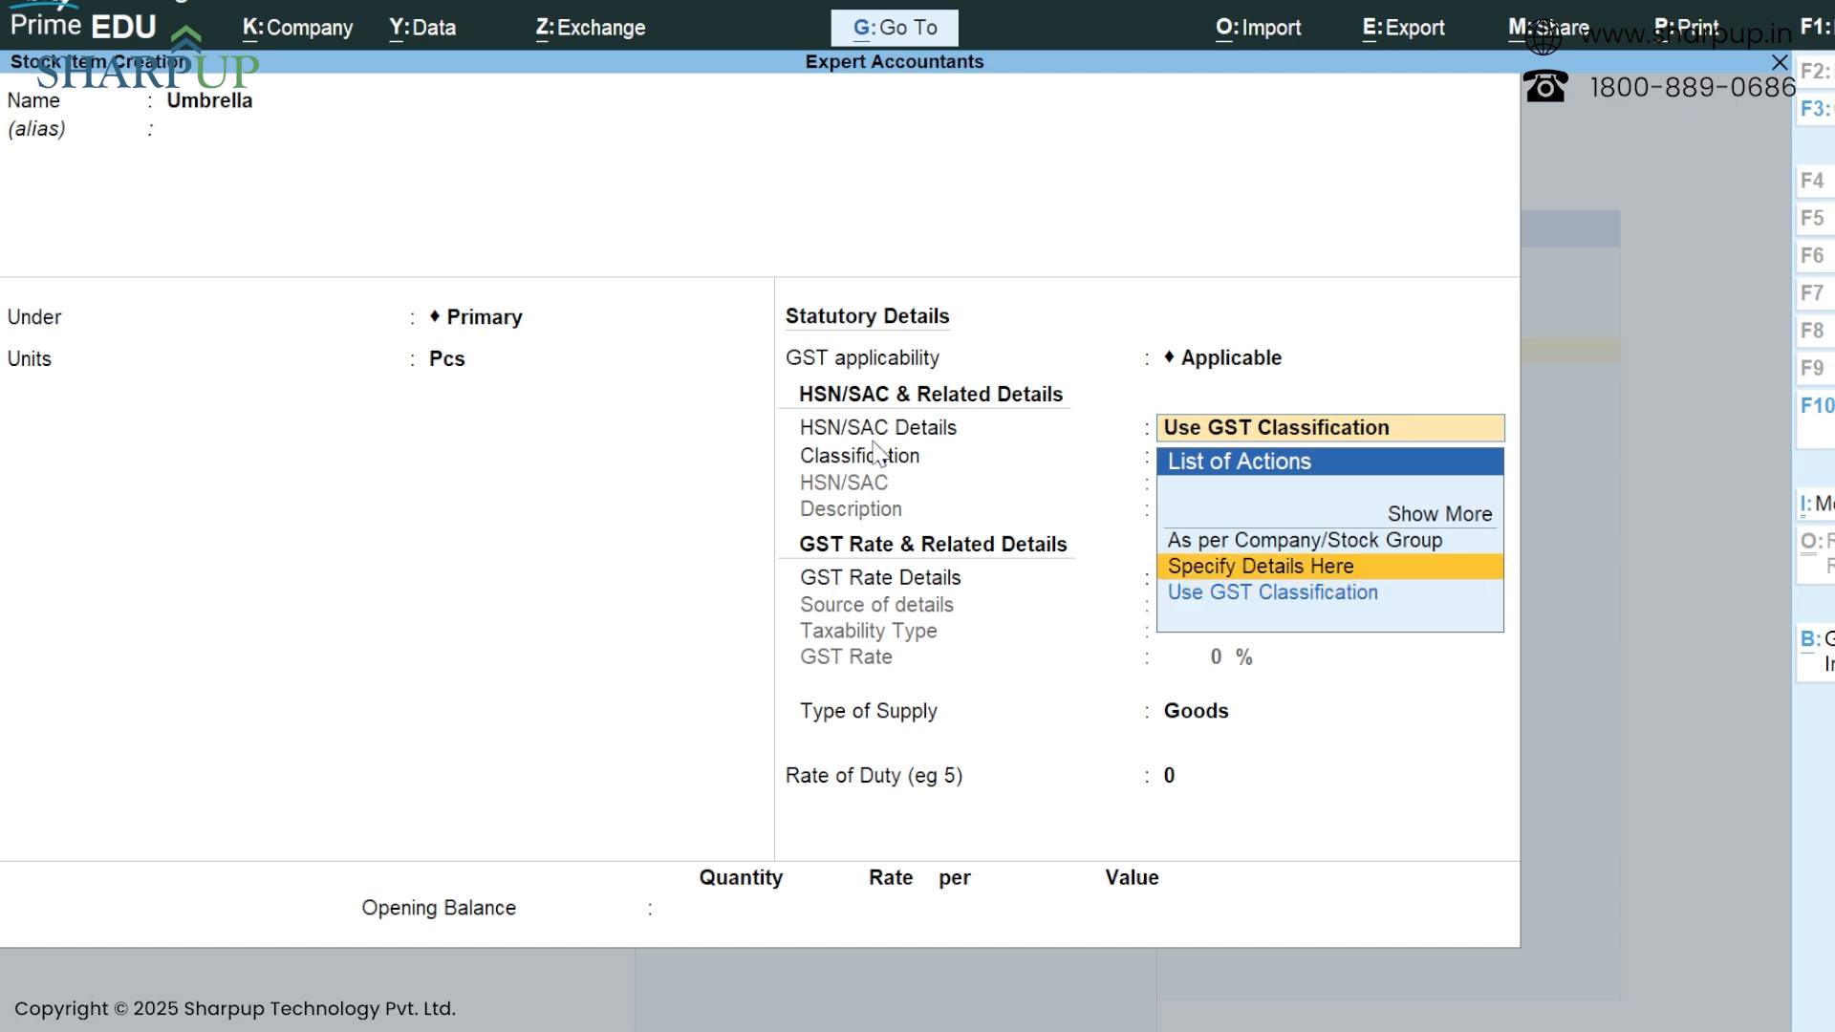
key(Return)
key(Return)
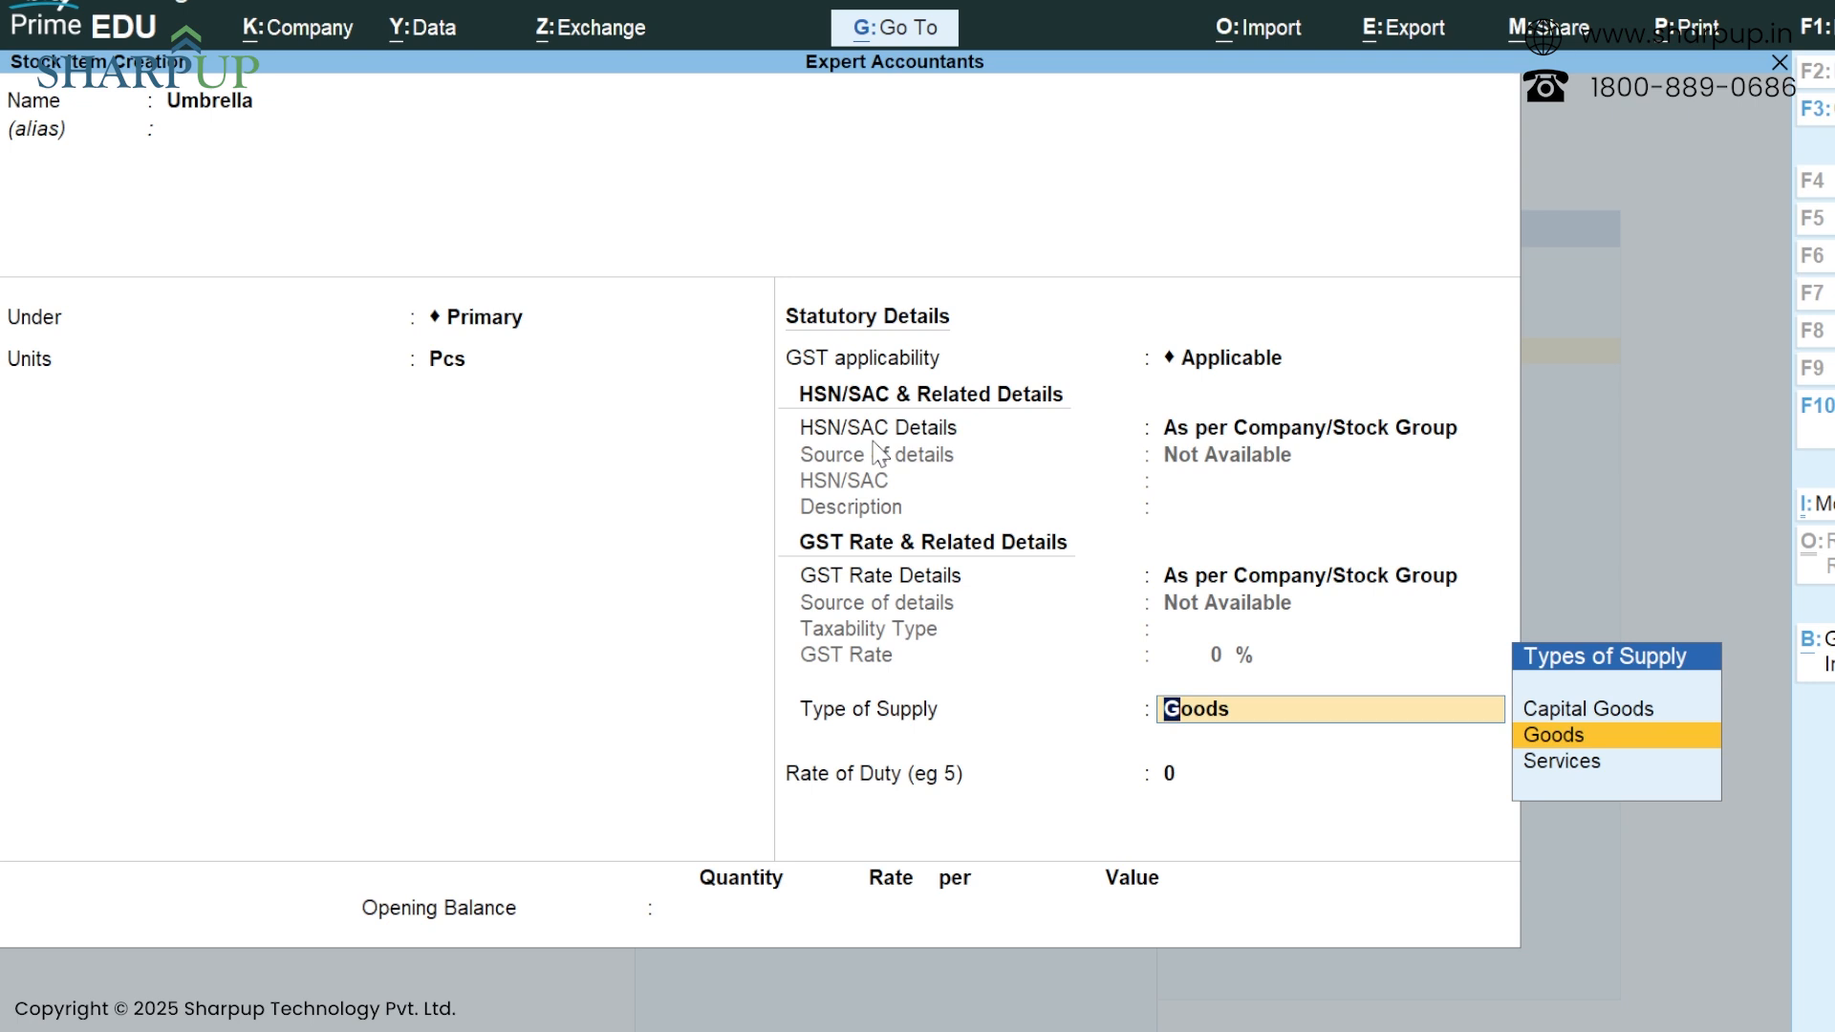
key(Up)
key(Up)
key(Up)
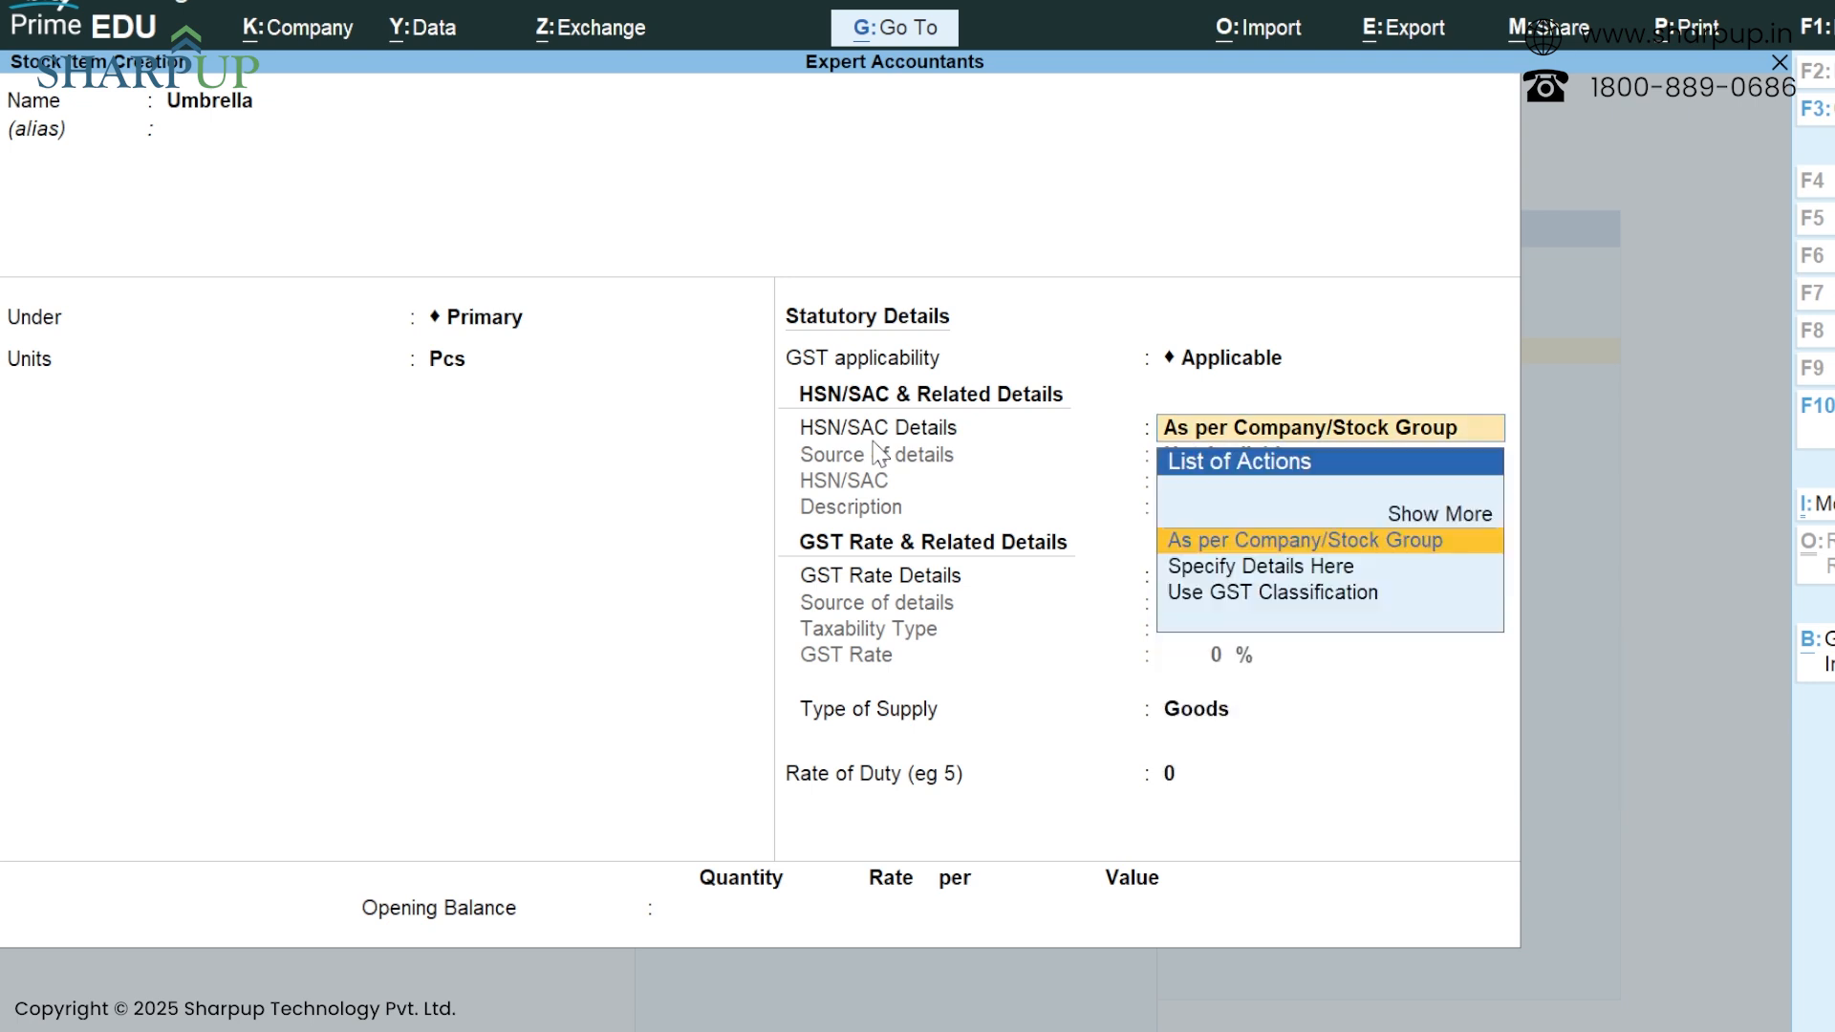
Set Umbrella's GST applicability to Not Applicable and save the stock item.
key(Down)
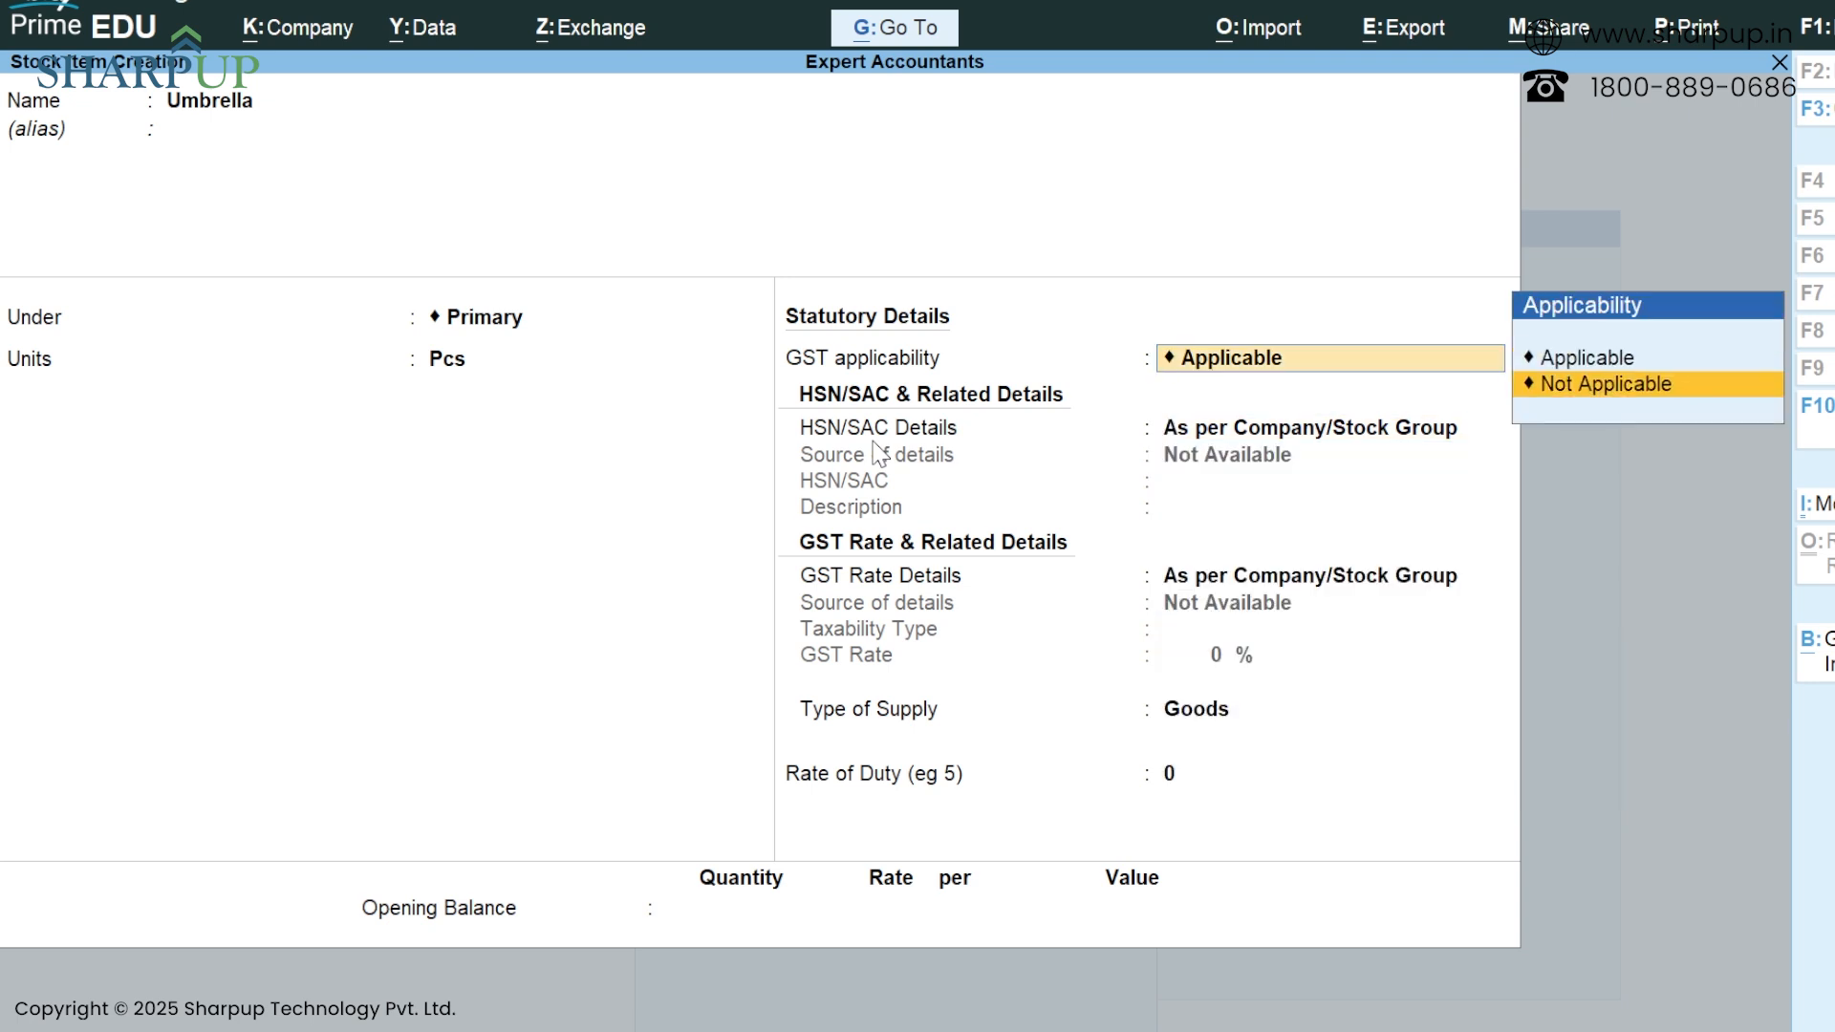
key(Return)
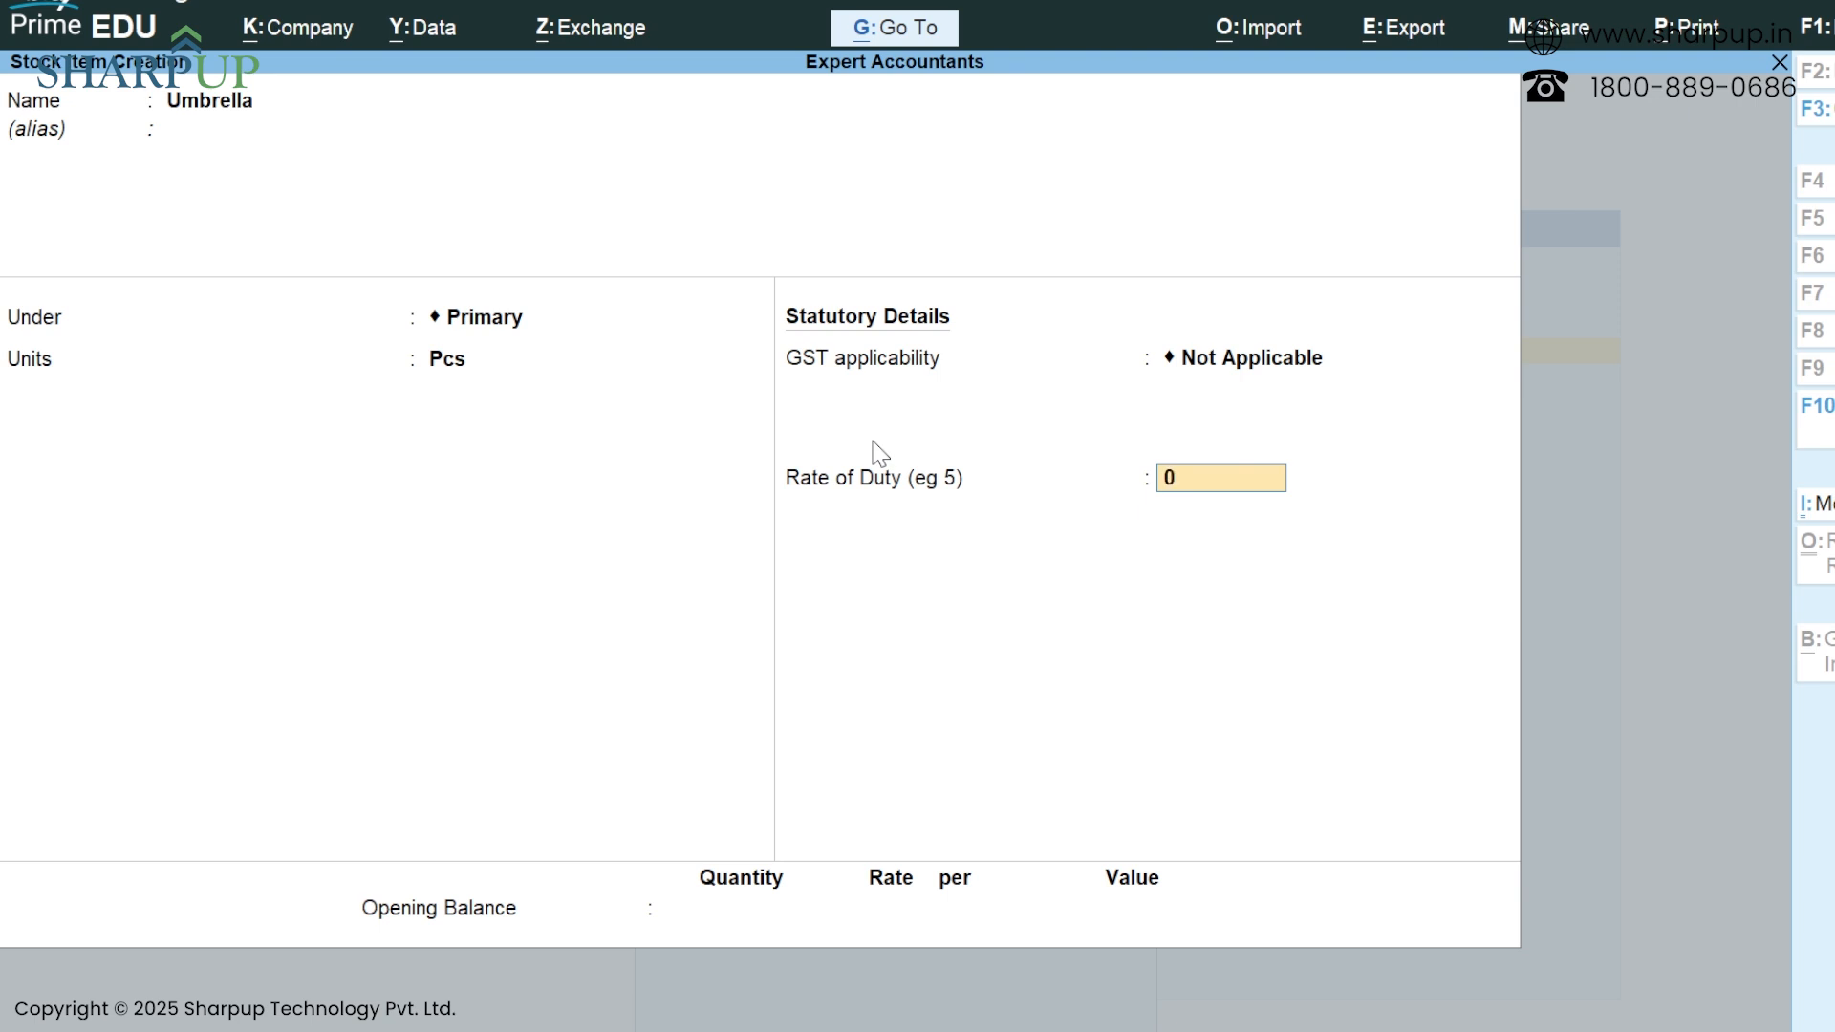
key(ctrl+a)
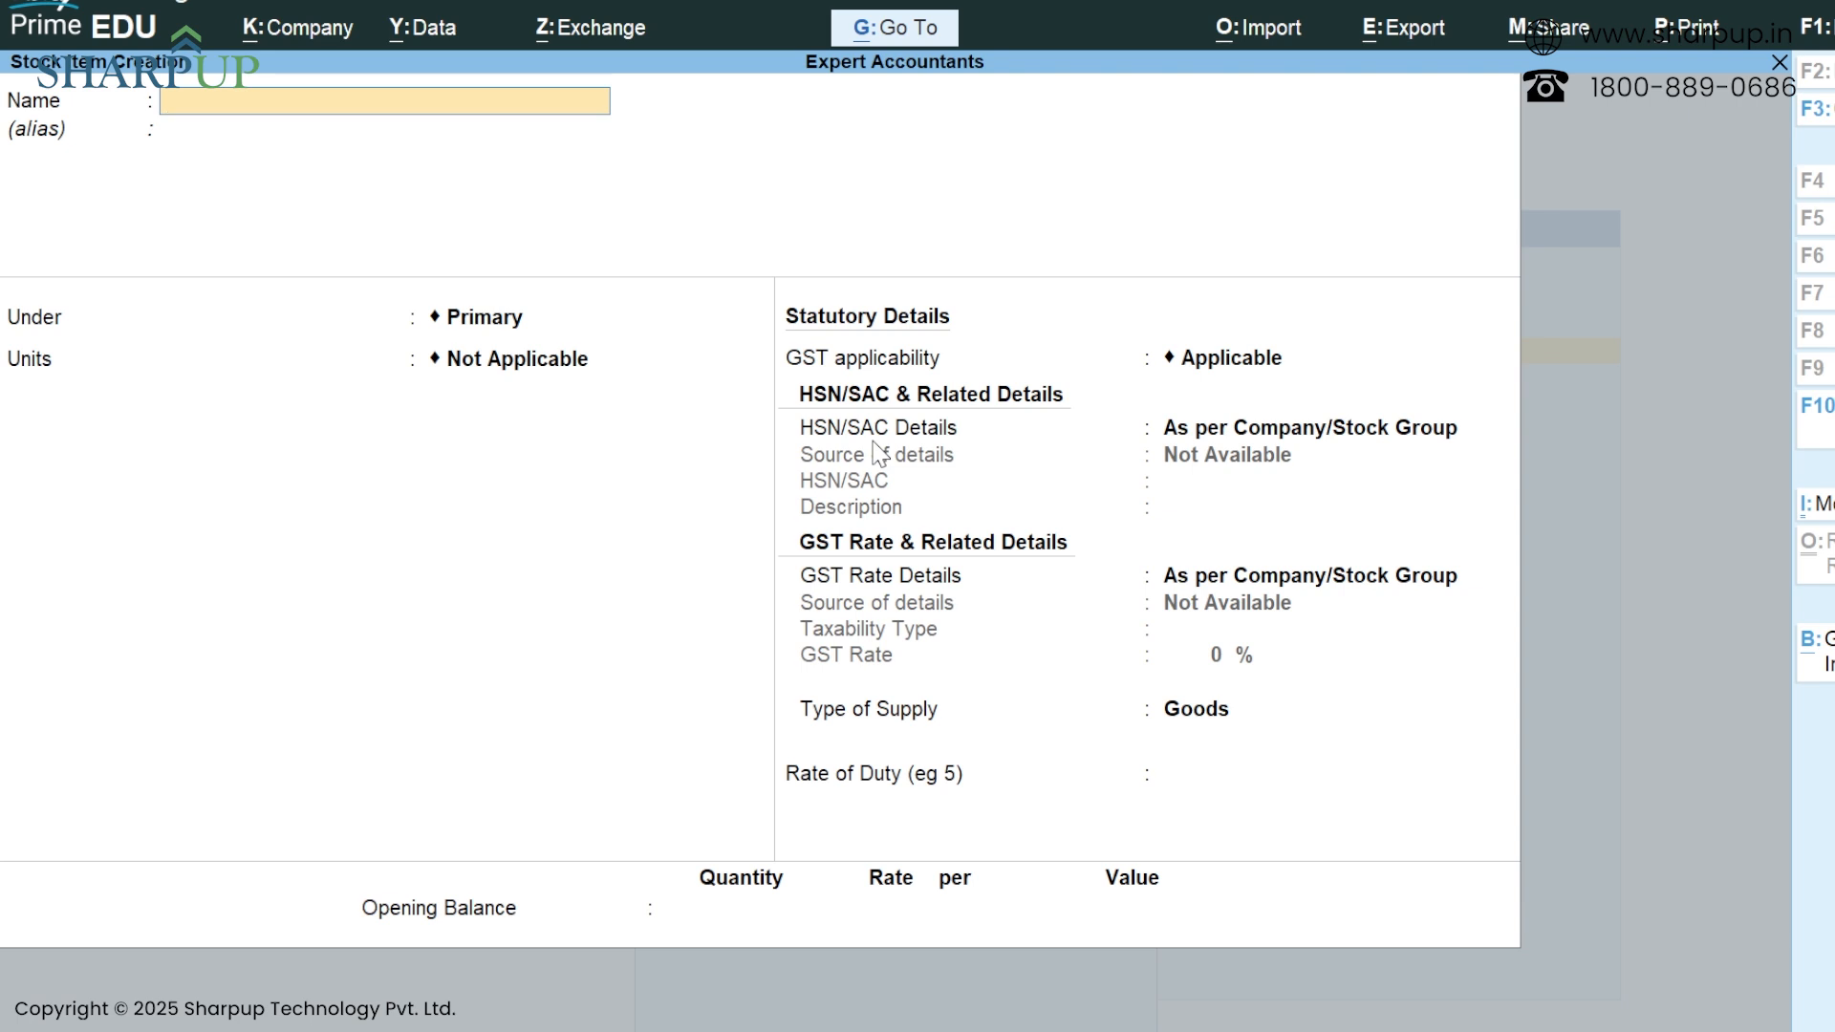
Start a stock item named Plastic Sheets under Primary, with Kgs as its unit.
text(Plastic Sheets)
key(Return)
key(Return)
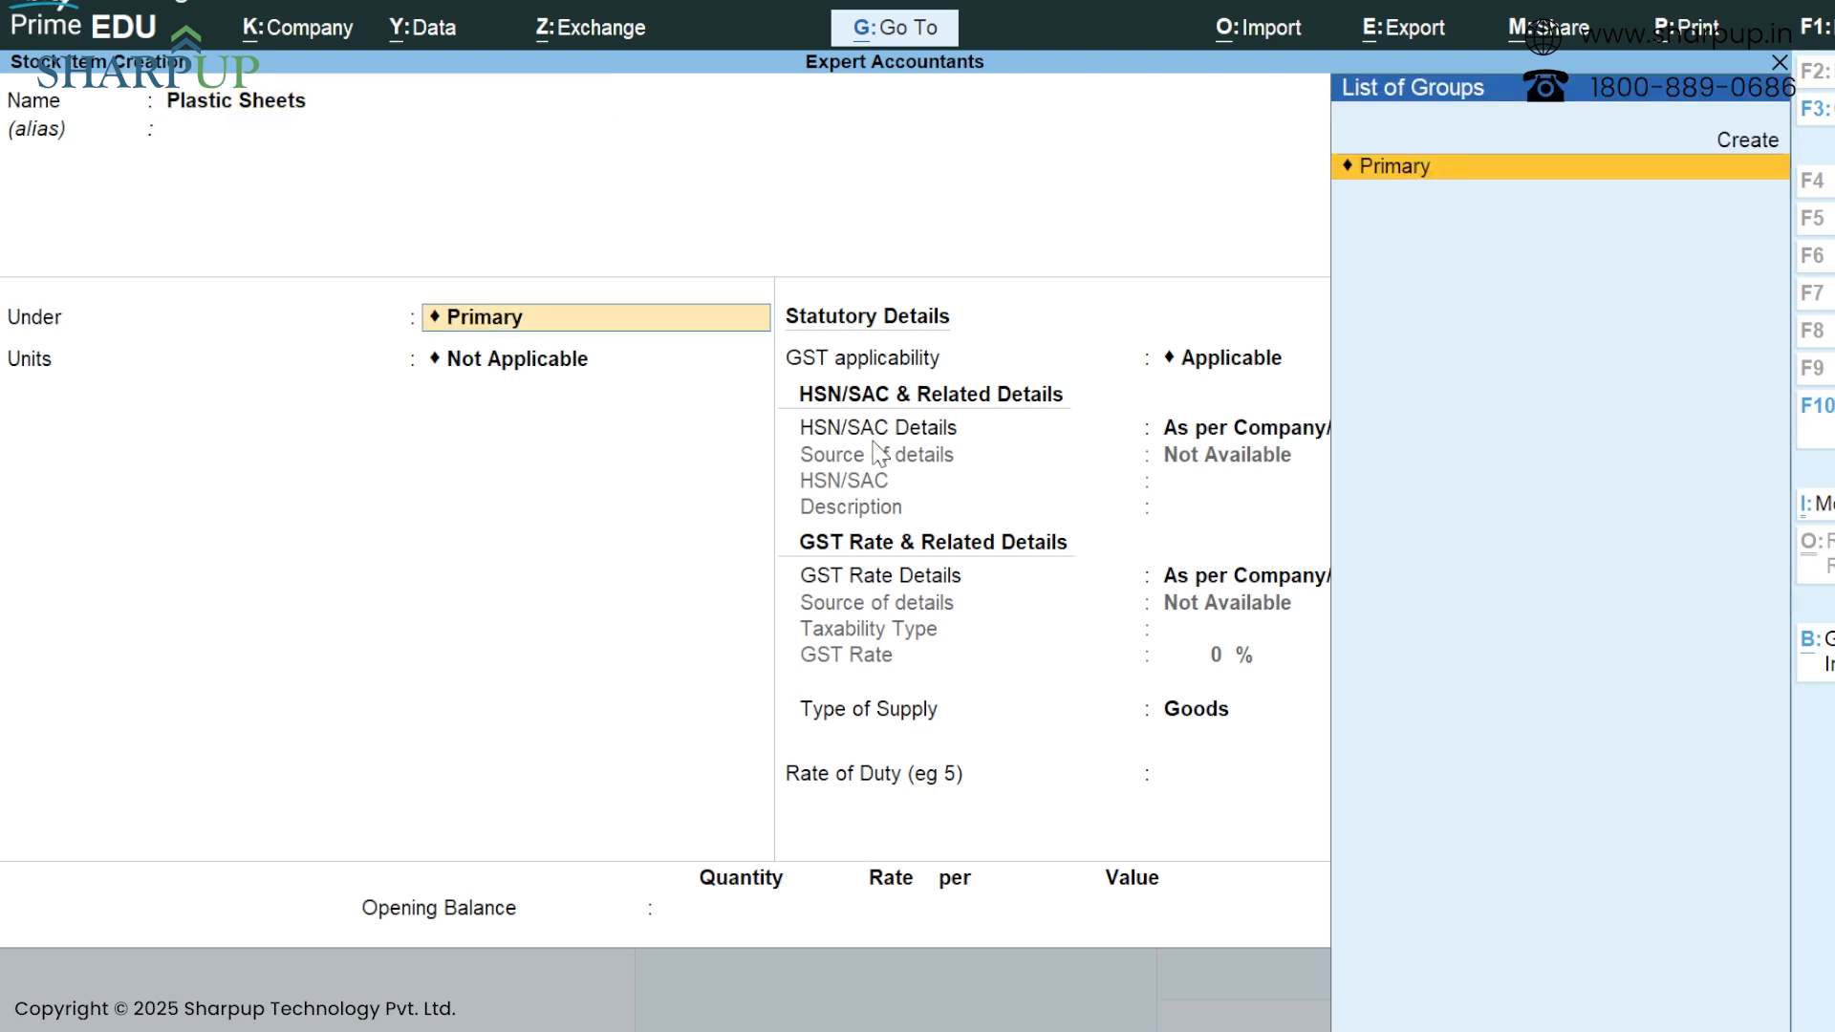
key(Return)
key(Down)
key(Down)
key(Up)
key(Return)
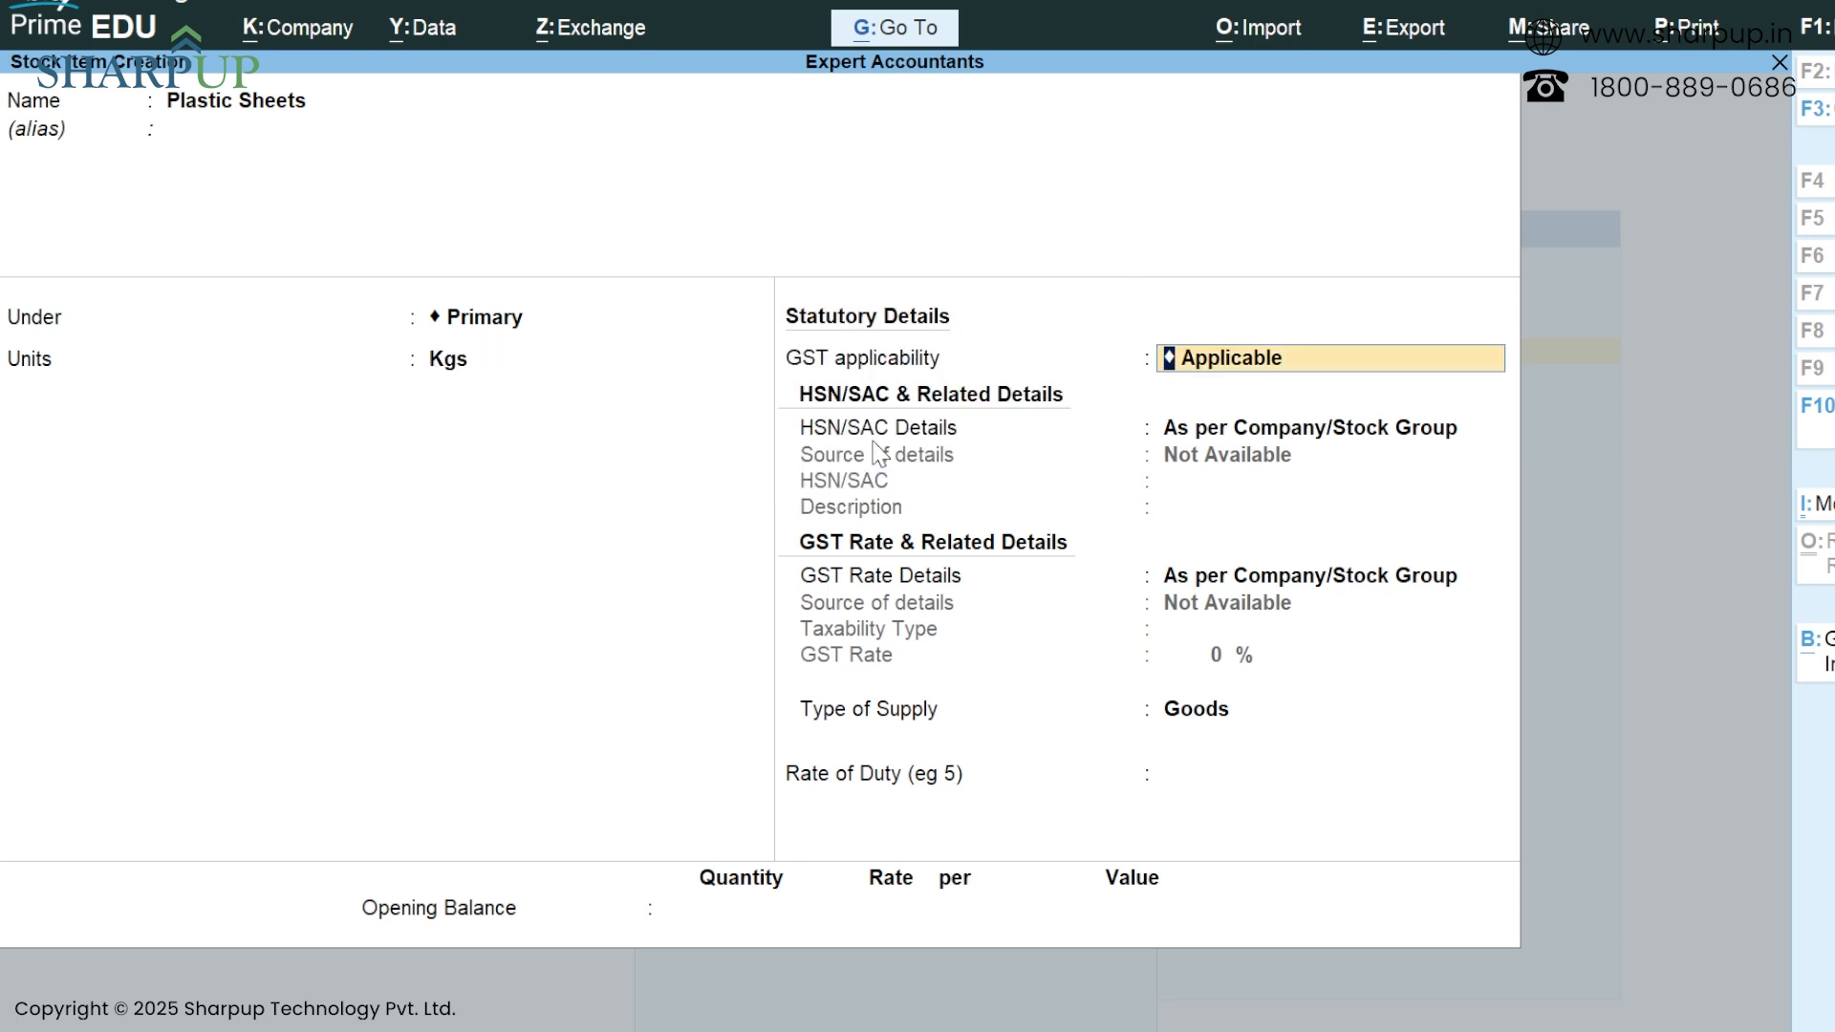
Keep GST Applicable as per Company/Stock Group and supply type Goods, set the duty rate to 5, and save Plastic Sheets without an opening balance.
key(Return)
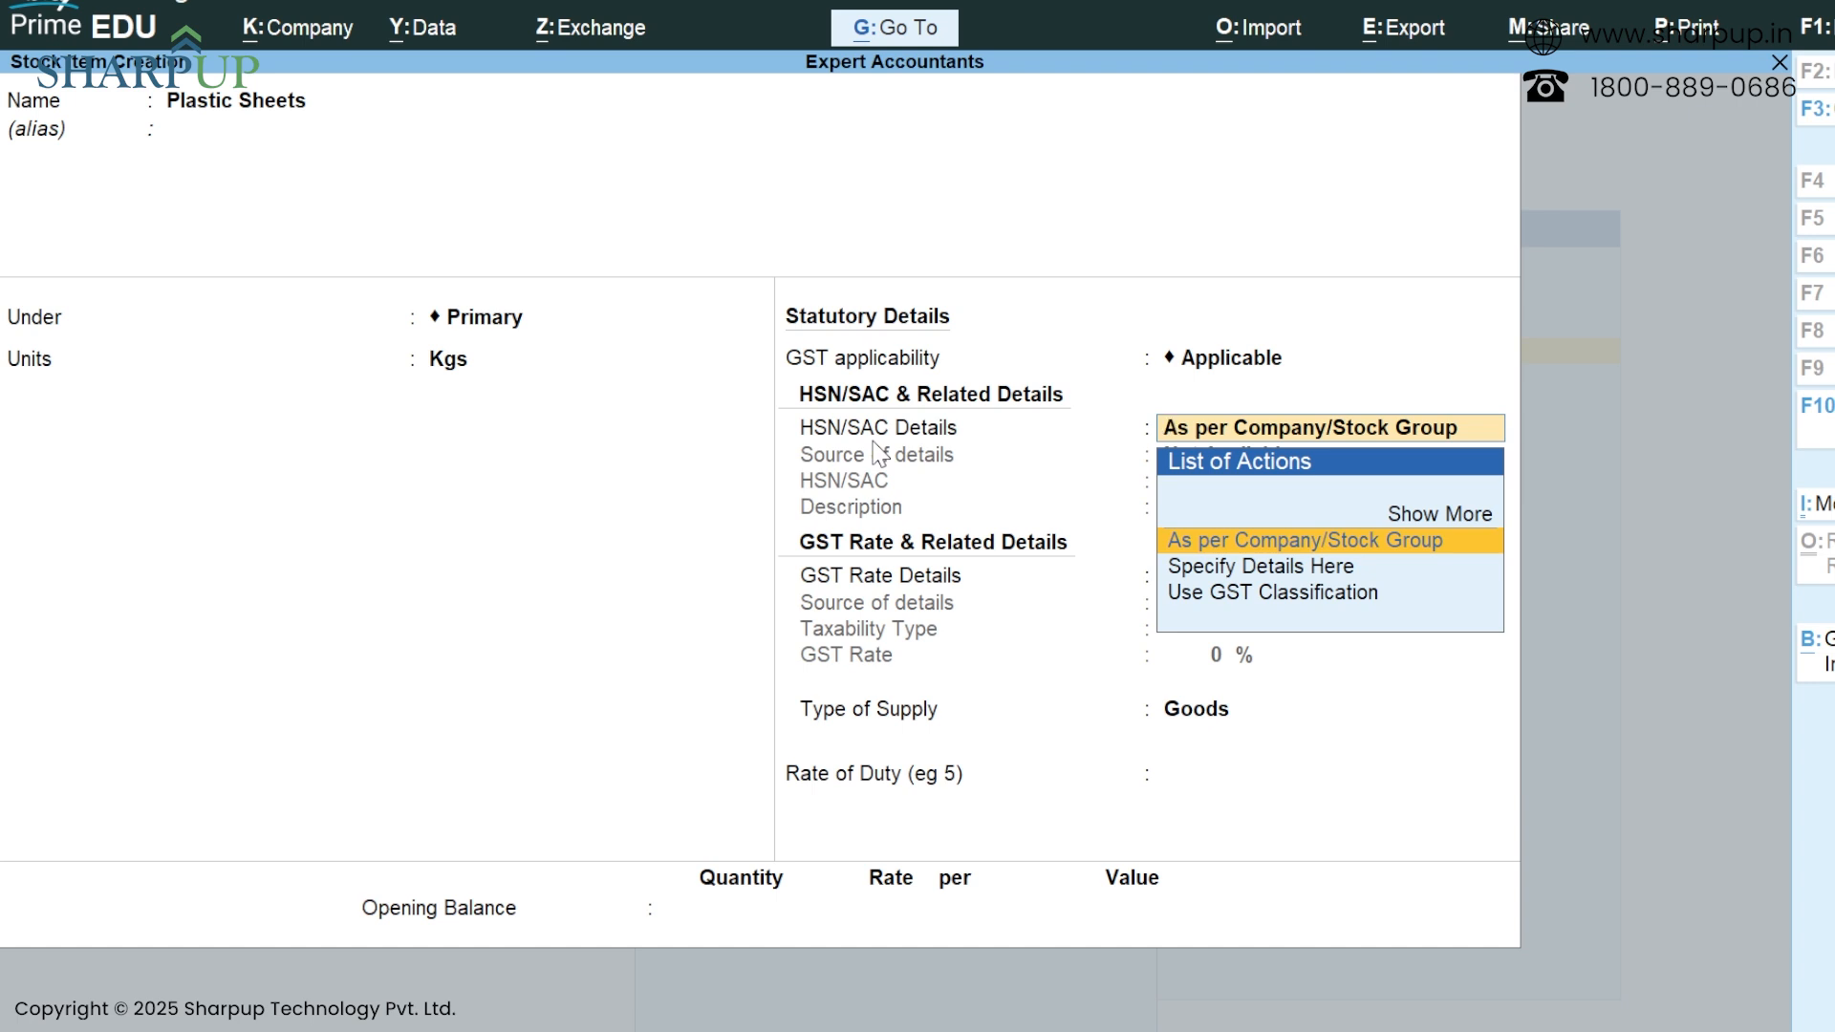
key(Return)
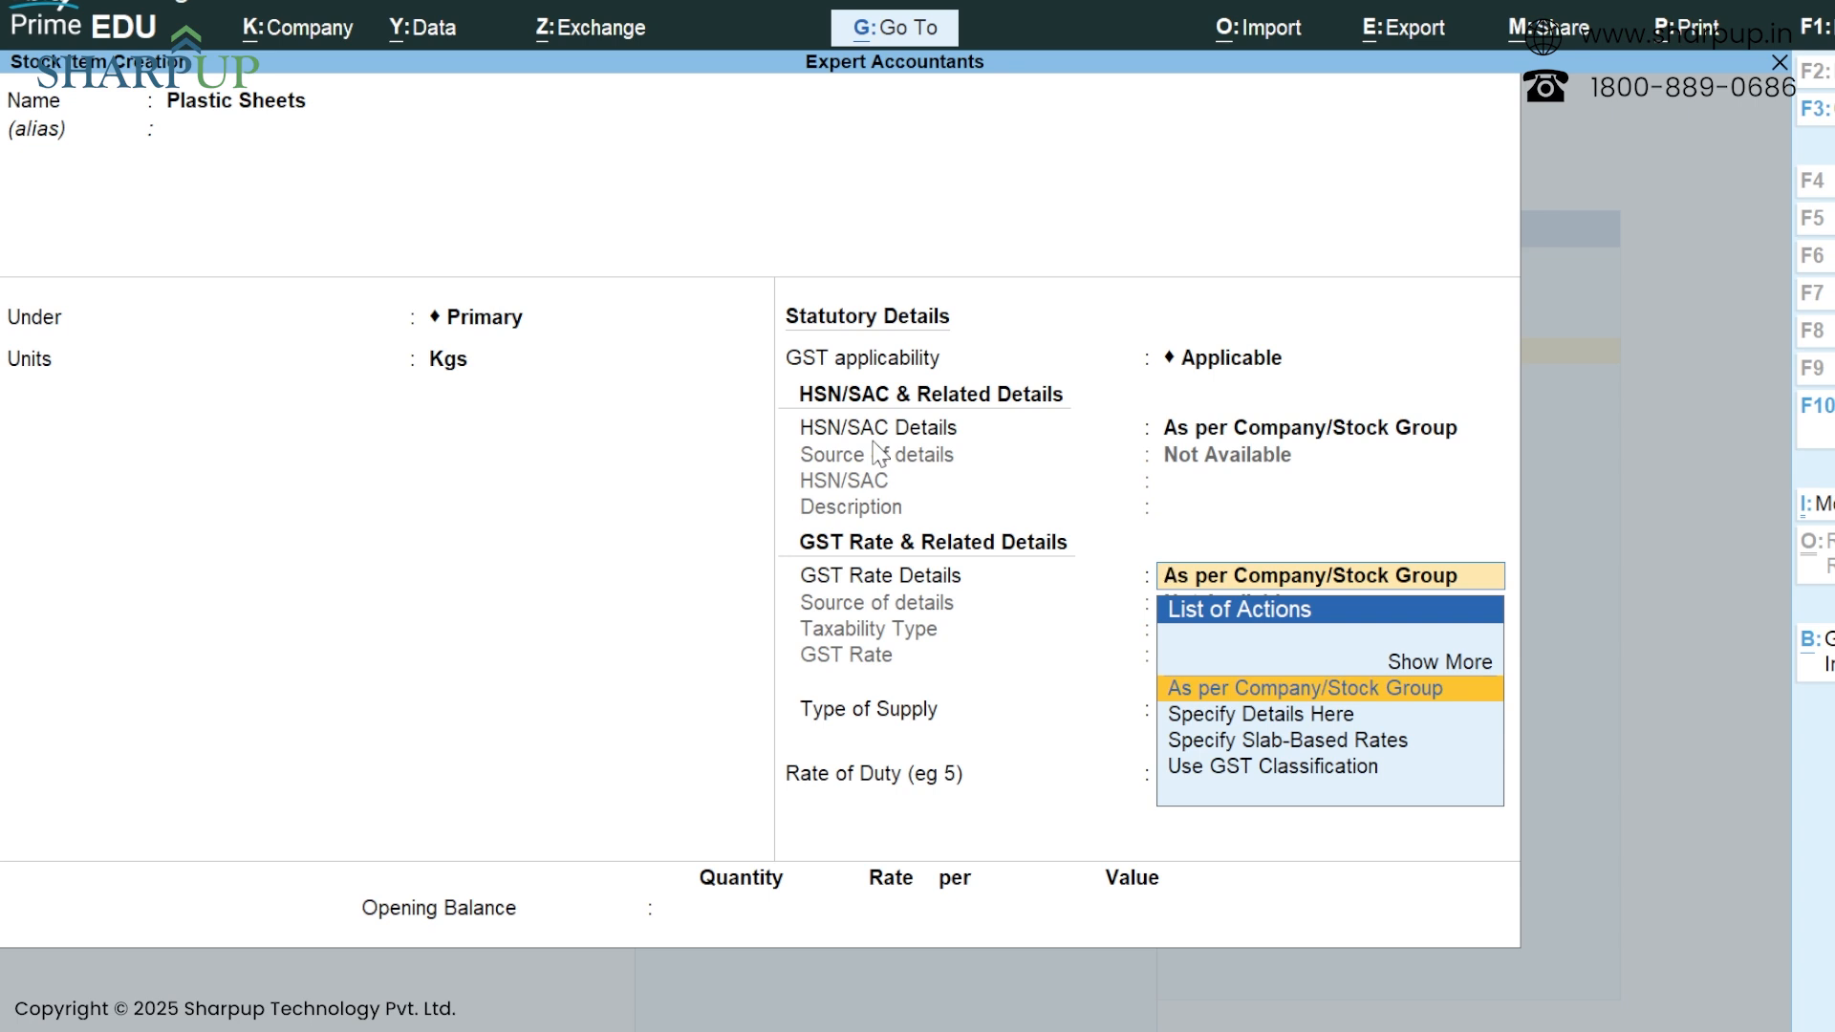
key(Return)
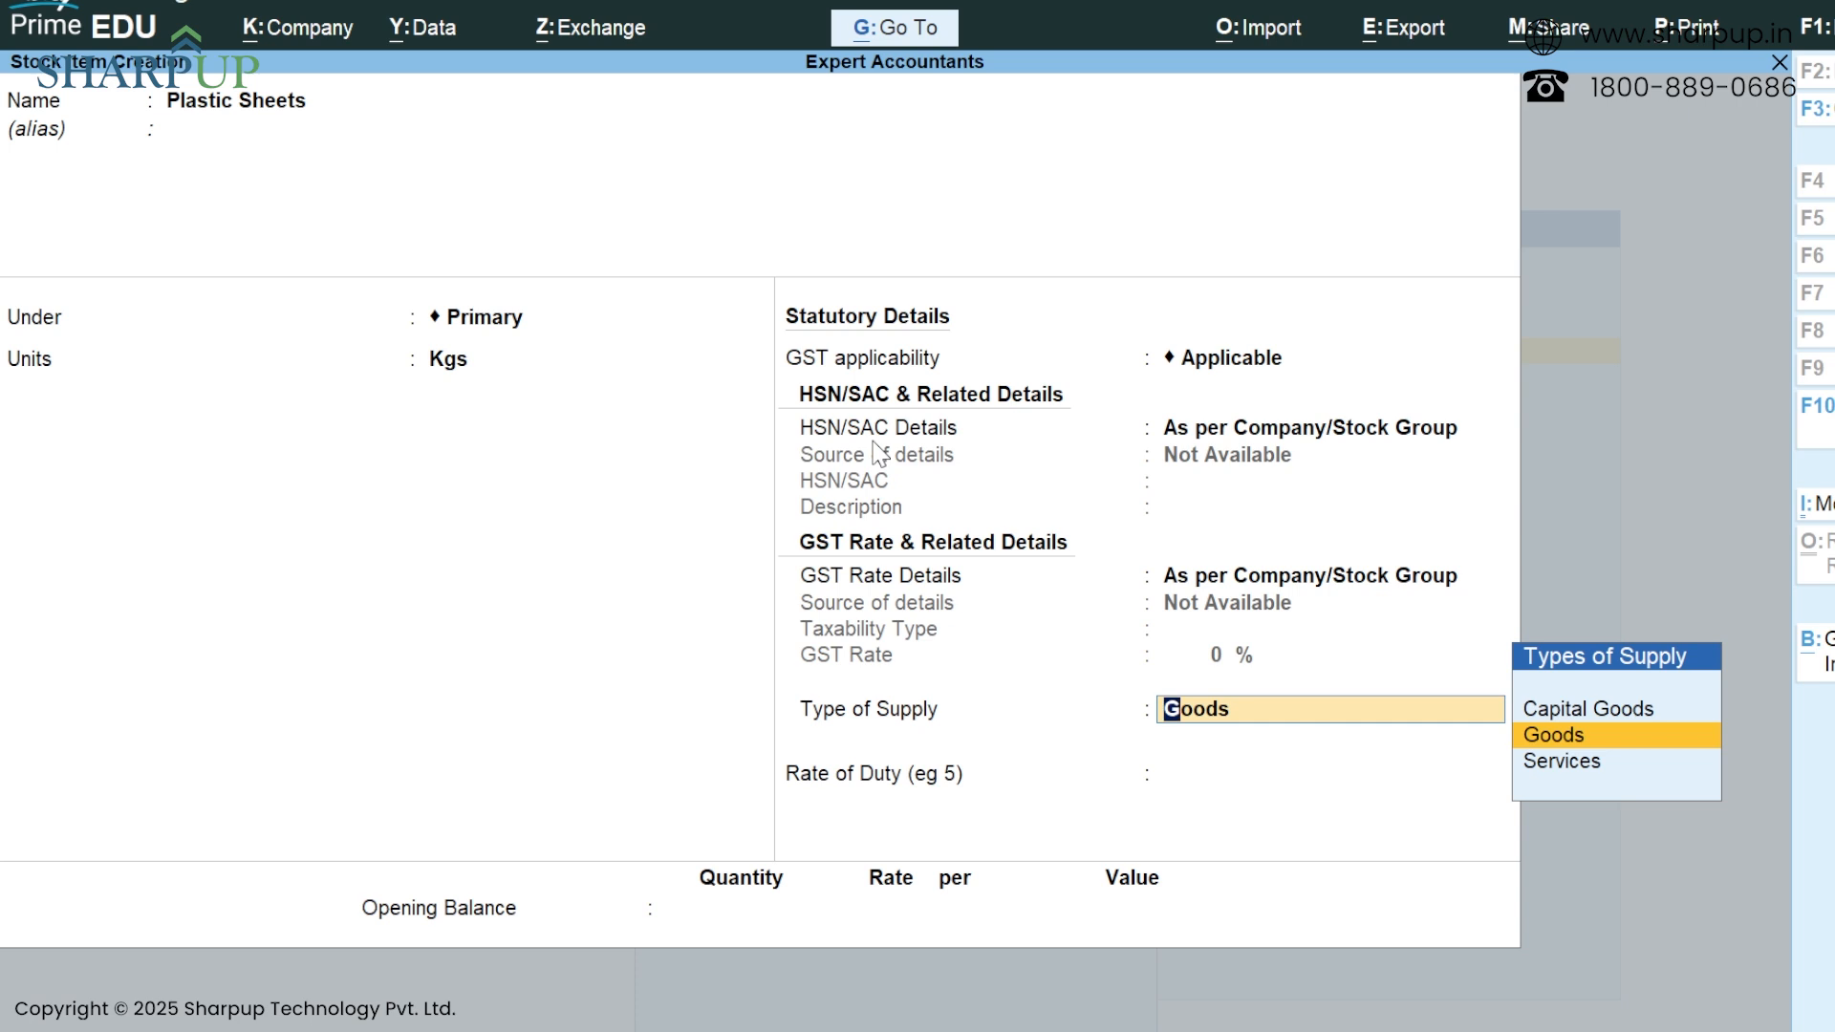
key(Return)
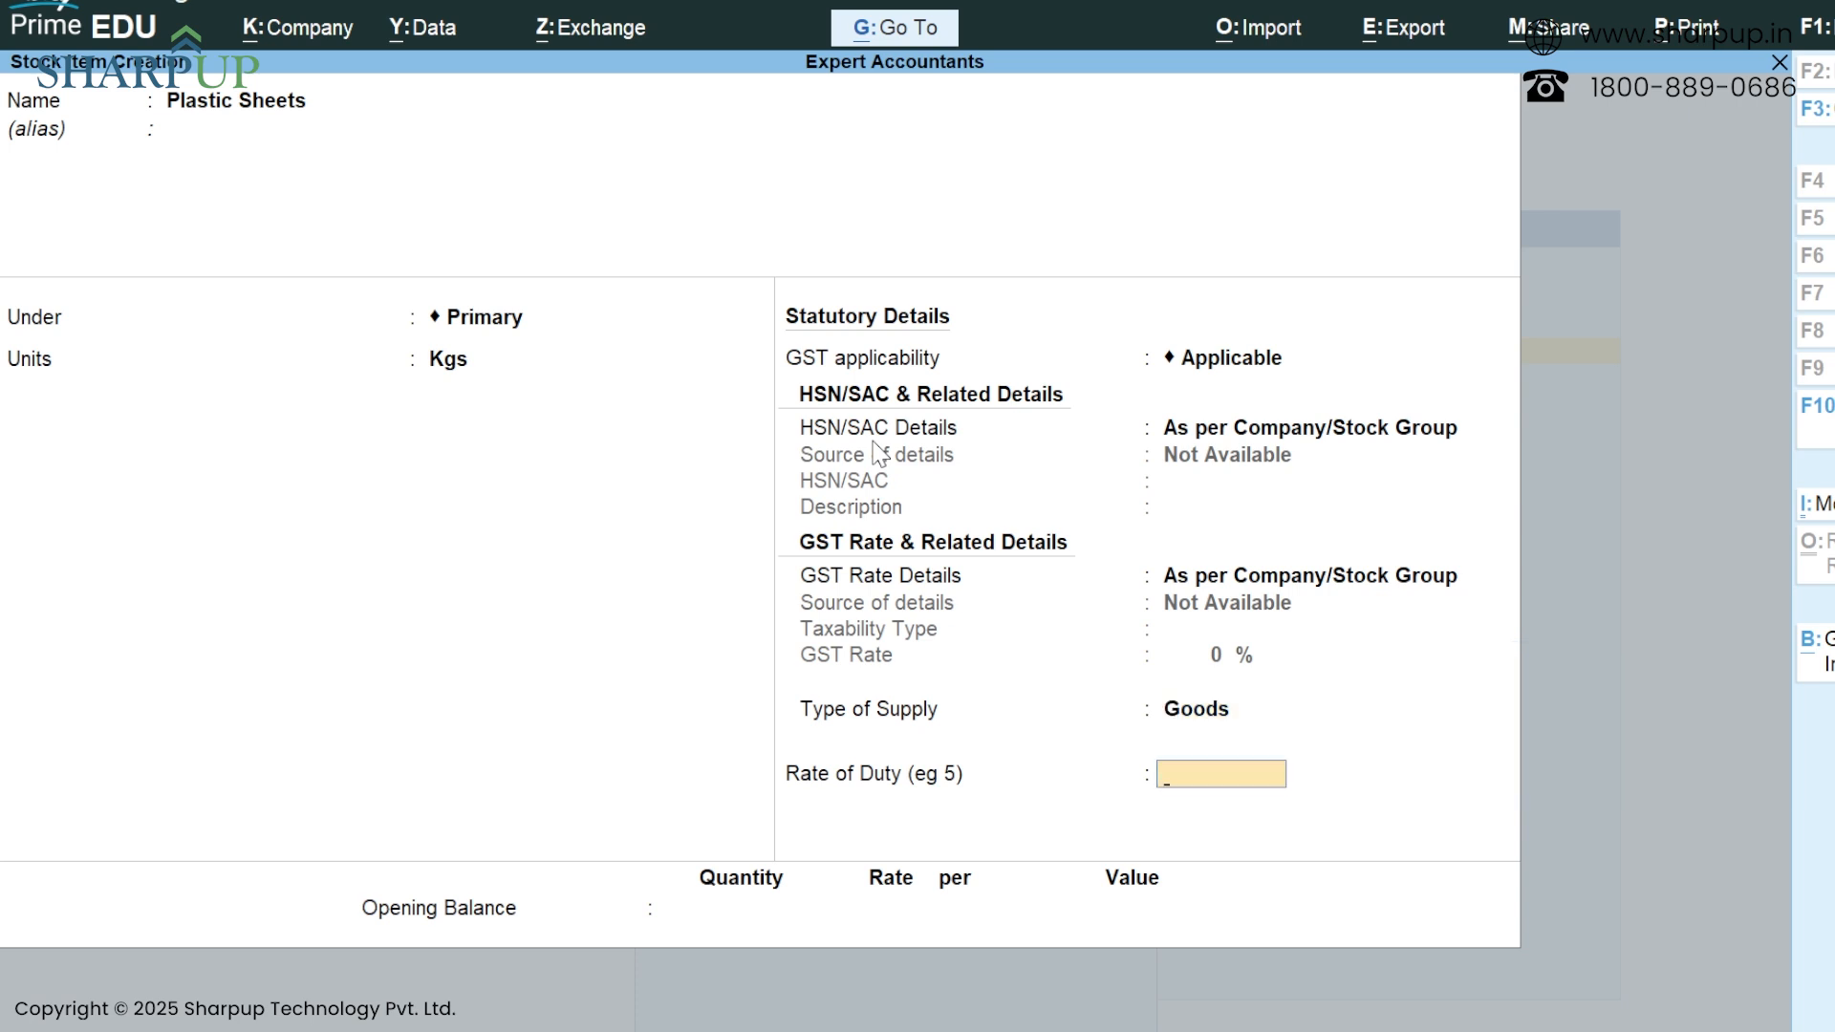
text(5)
key(Return)
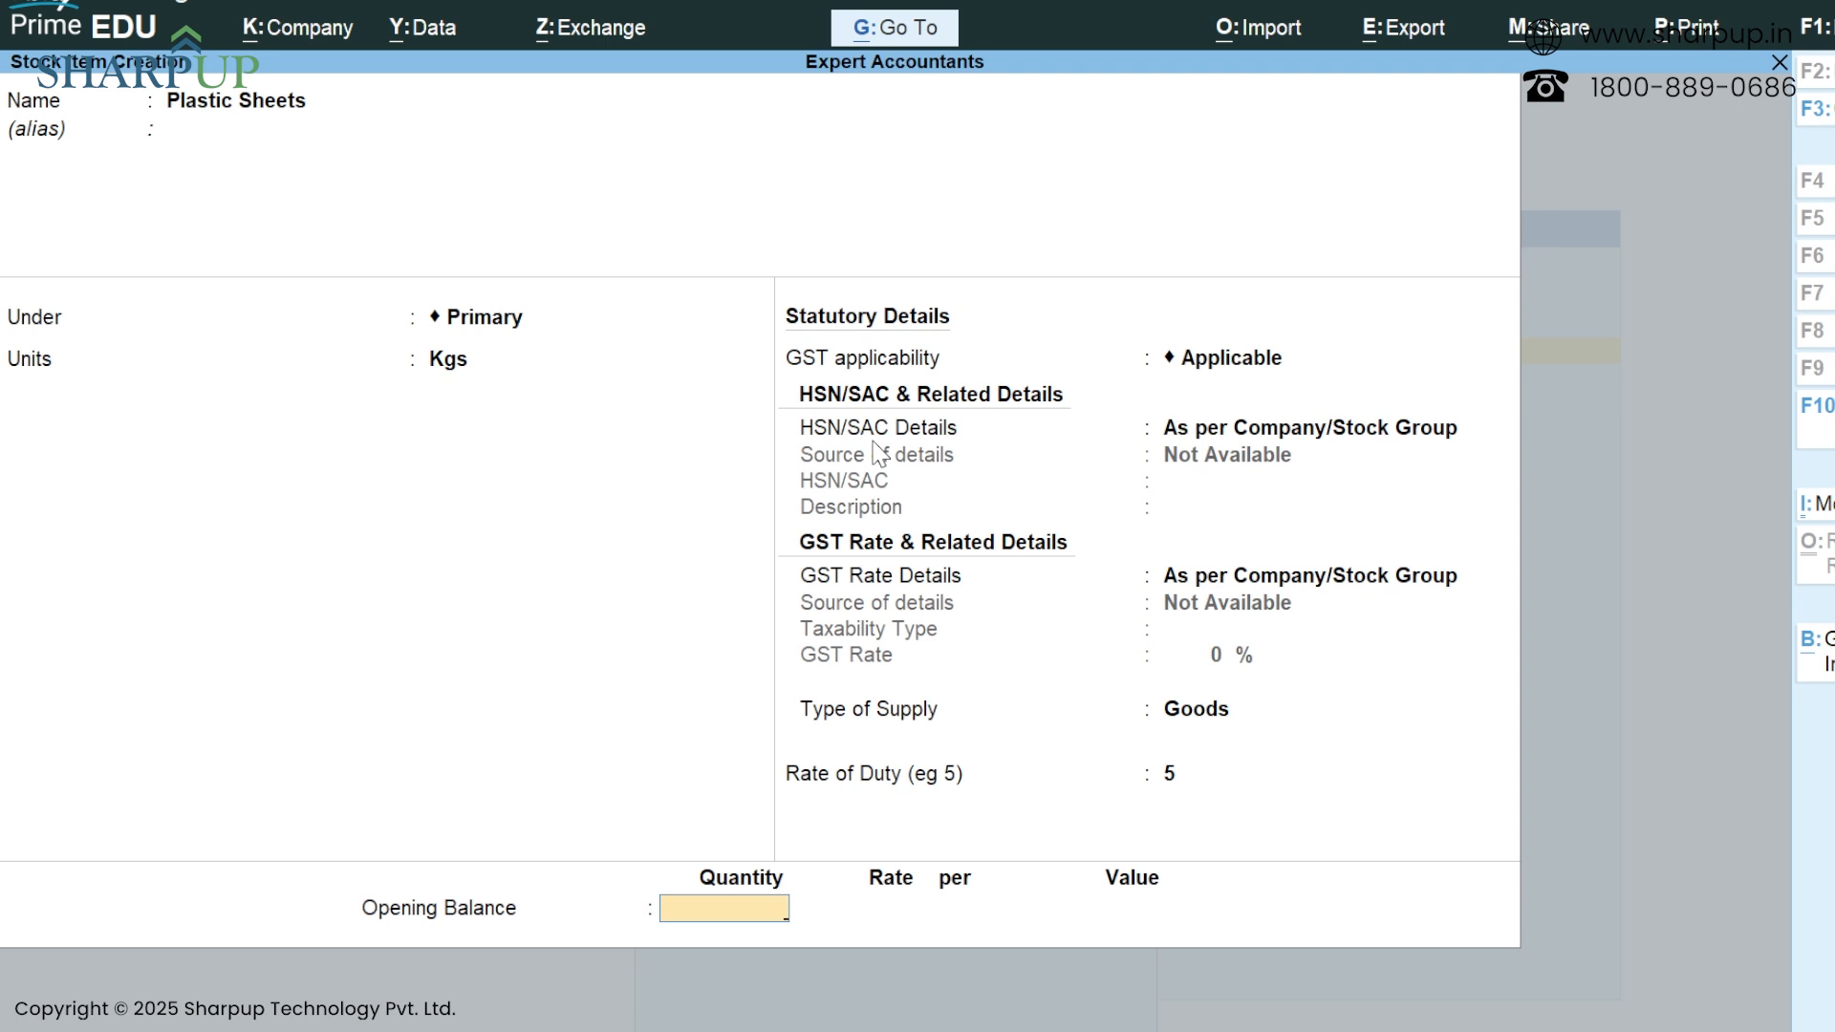
key(Return)
key(Return)
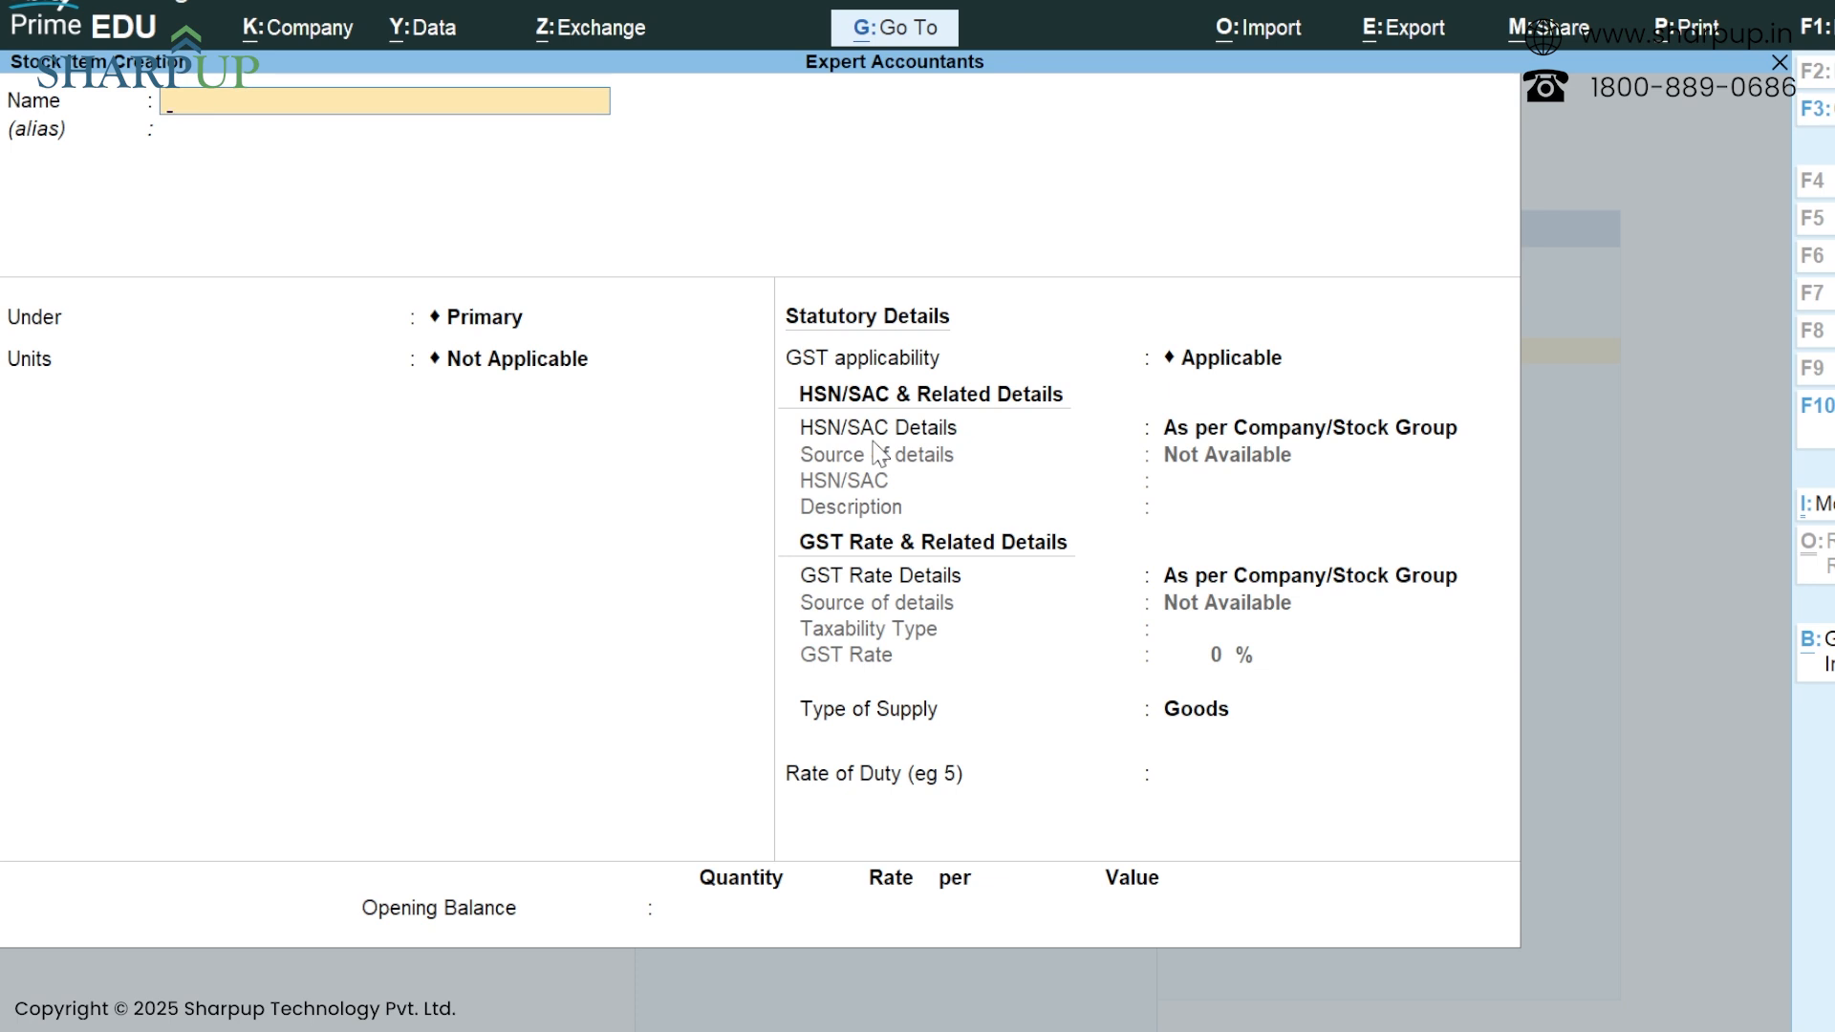
Start a stock item named SR under Primary, with Ltrs as its unit.
text(SR)
key(Return)
key(Return)
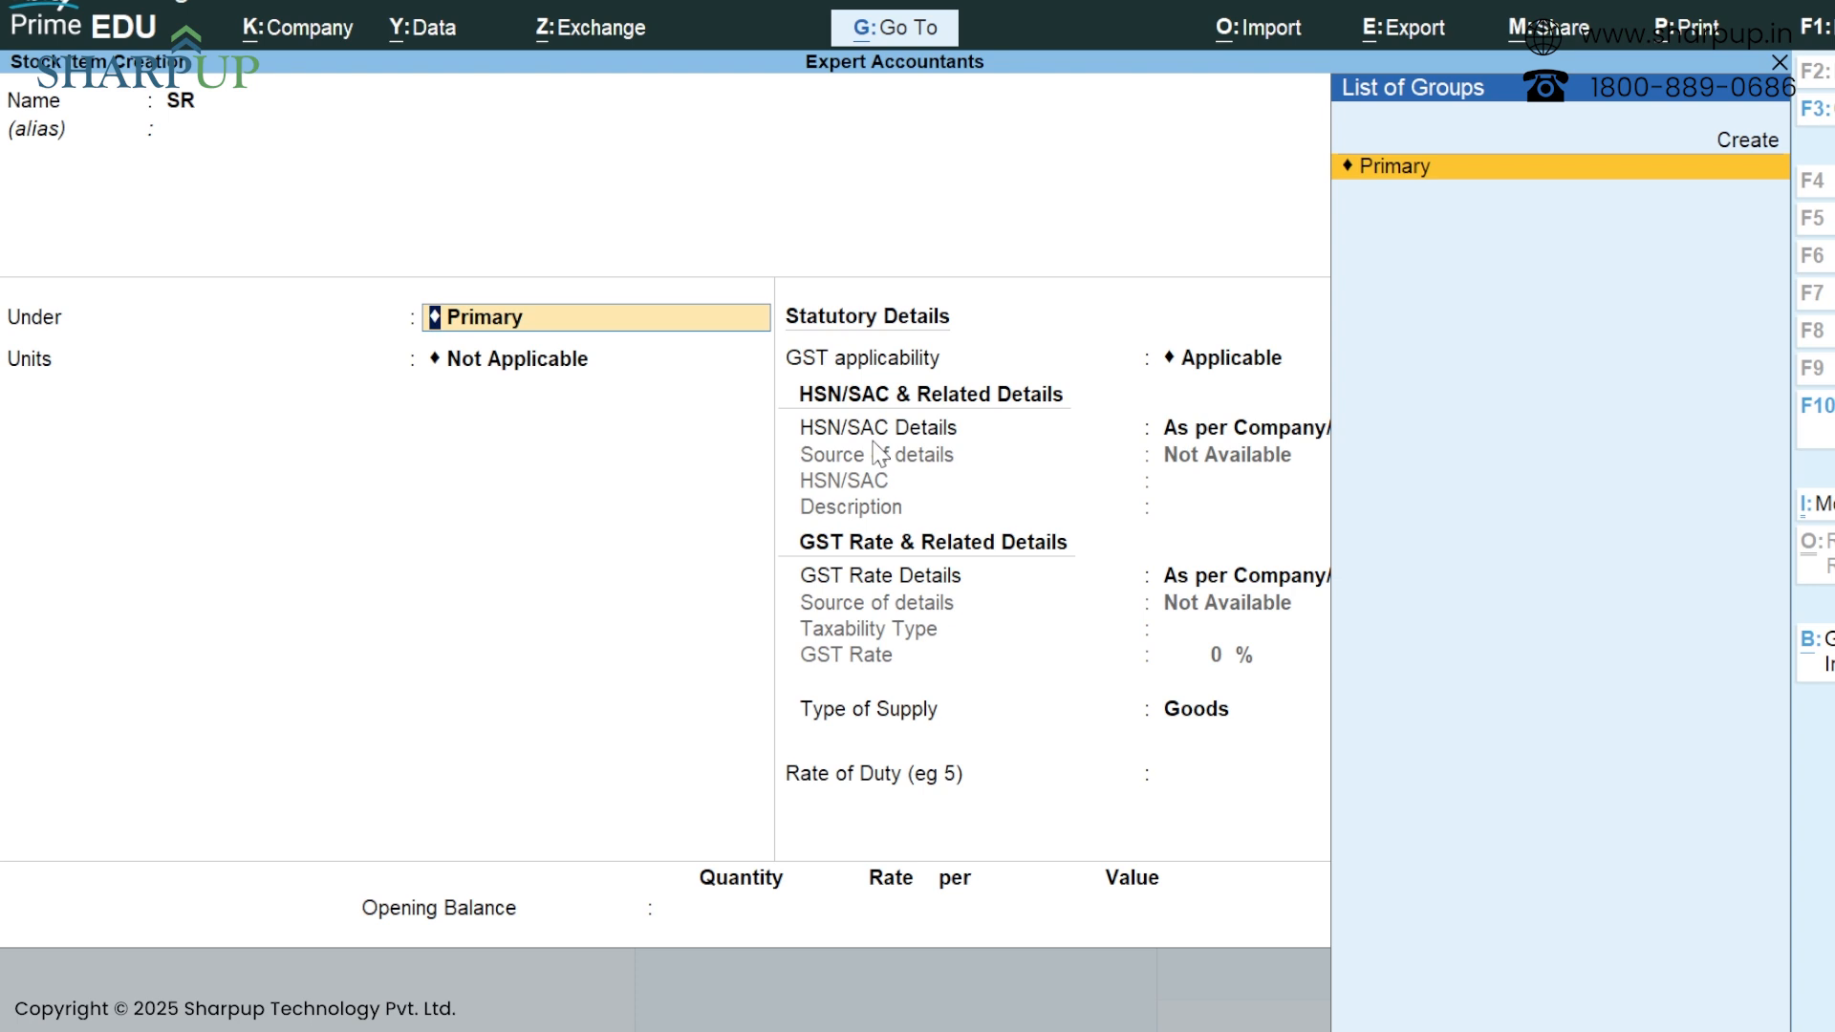
key(Return)
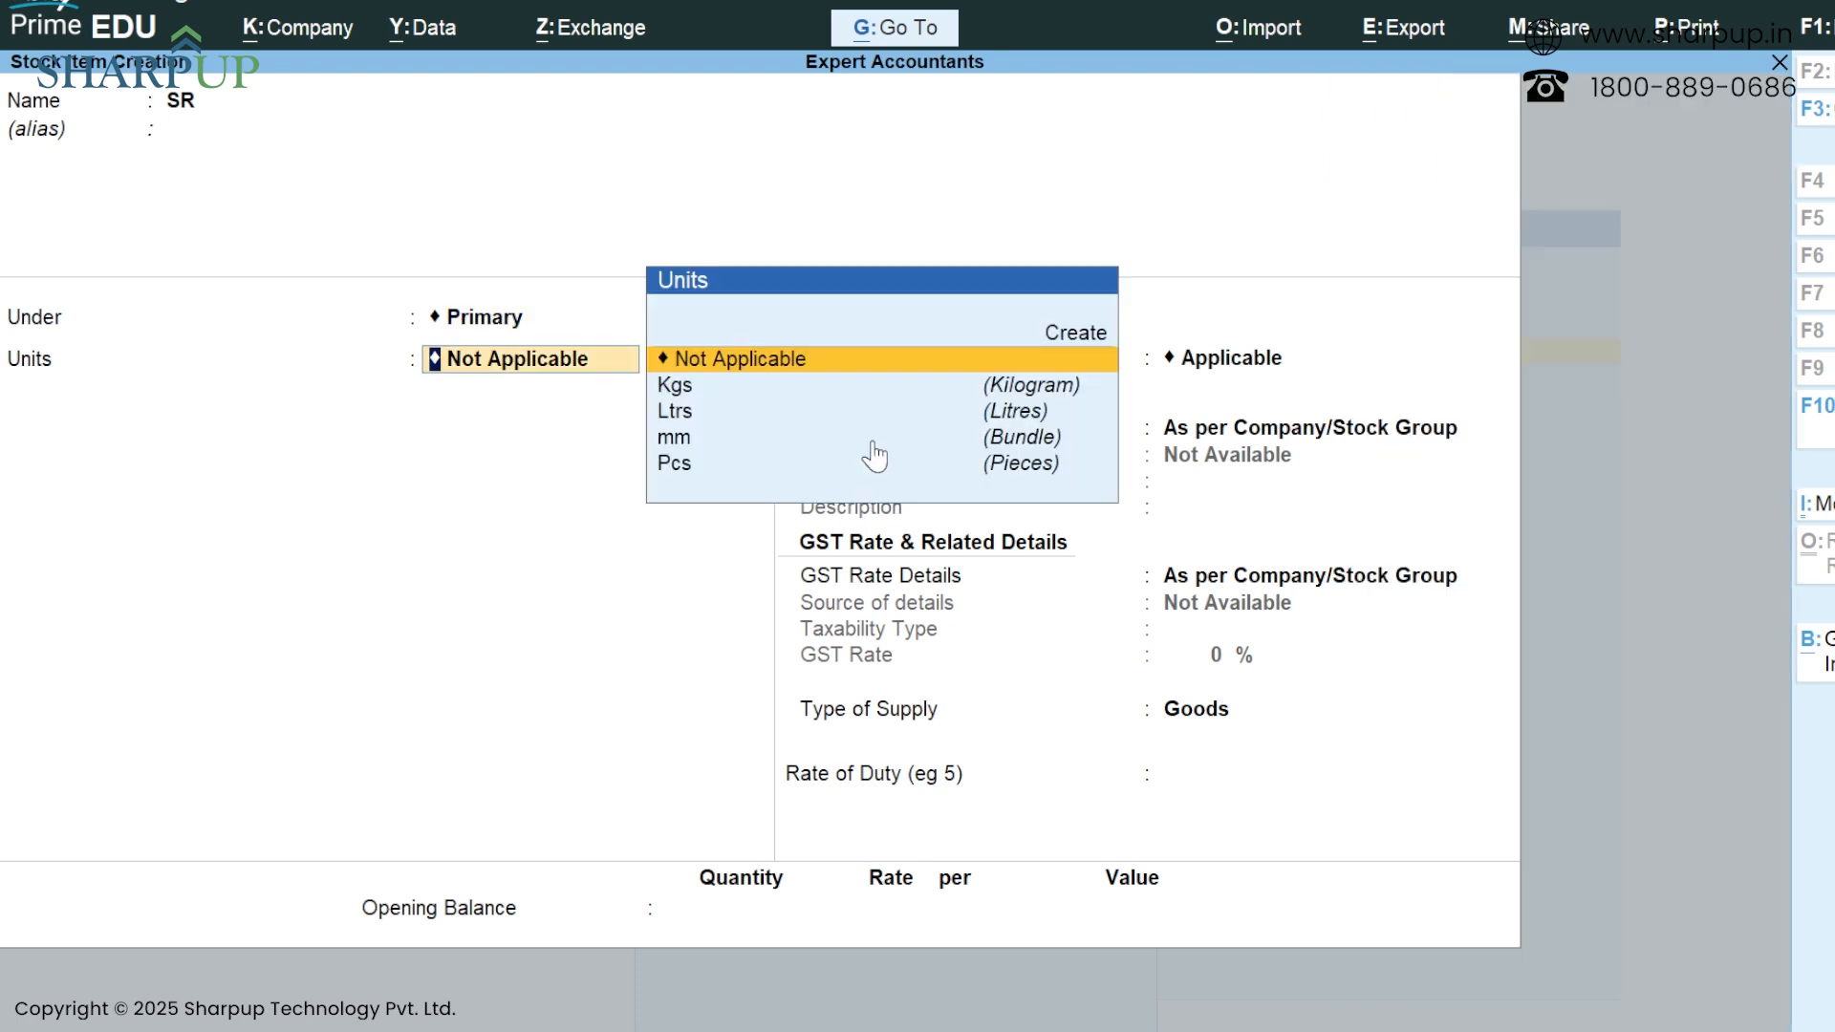
key(Down)
key(Down)
key(Return)
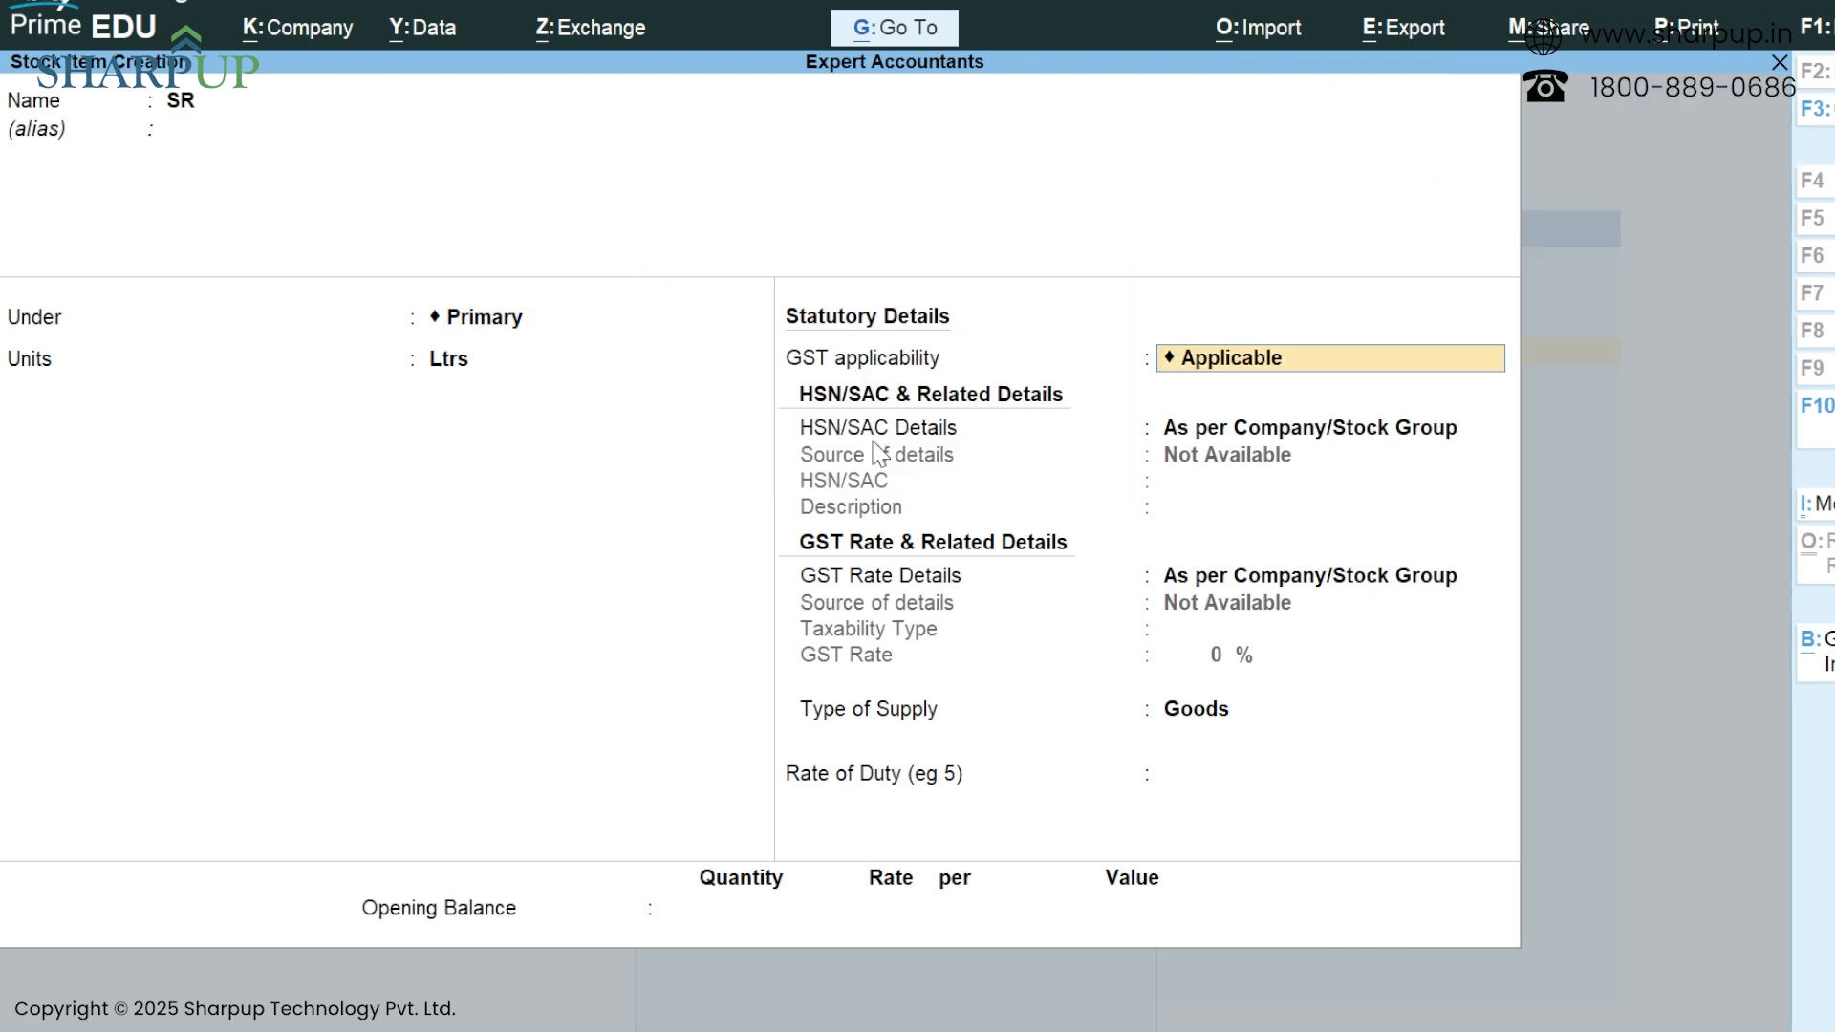
Save SR with GST Applicable, details as per Company/Stock Group, supply type Goods and no opening balance.
key(Return)
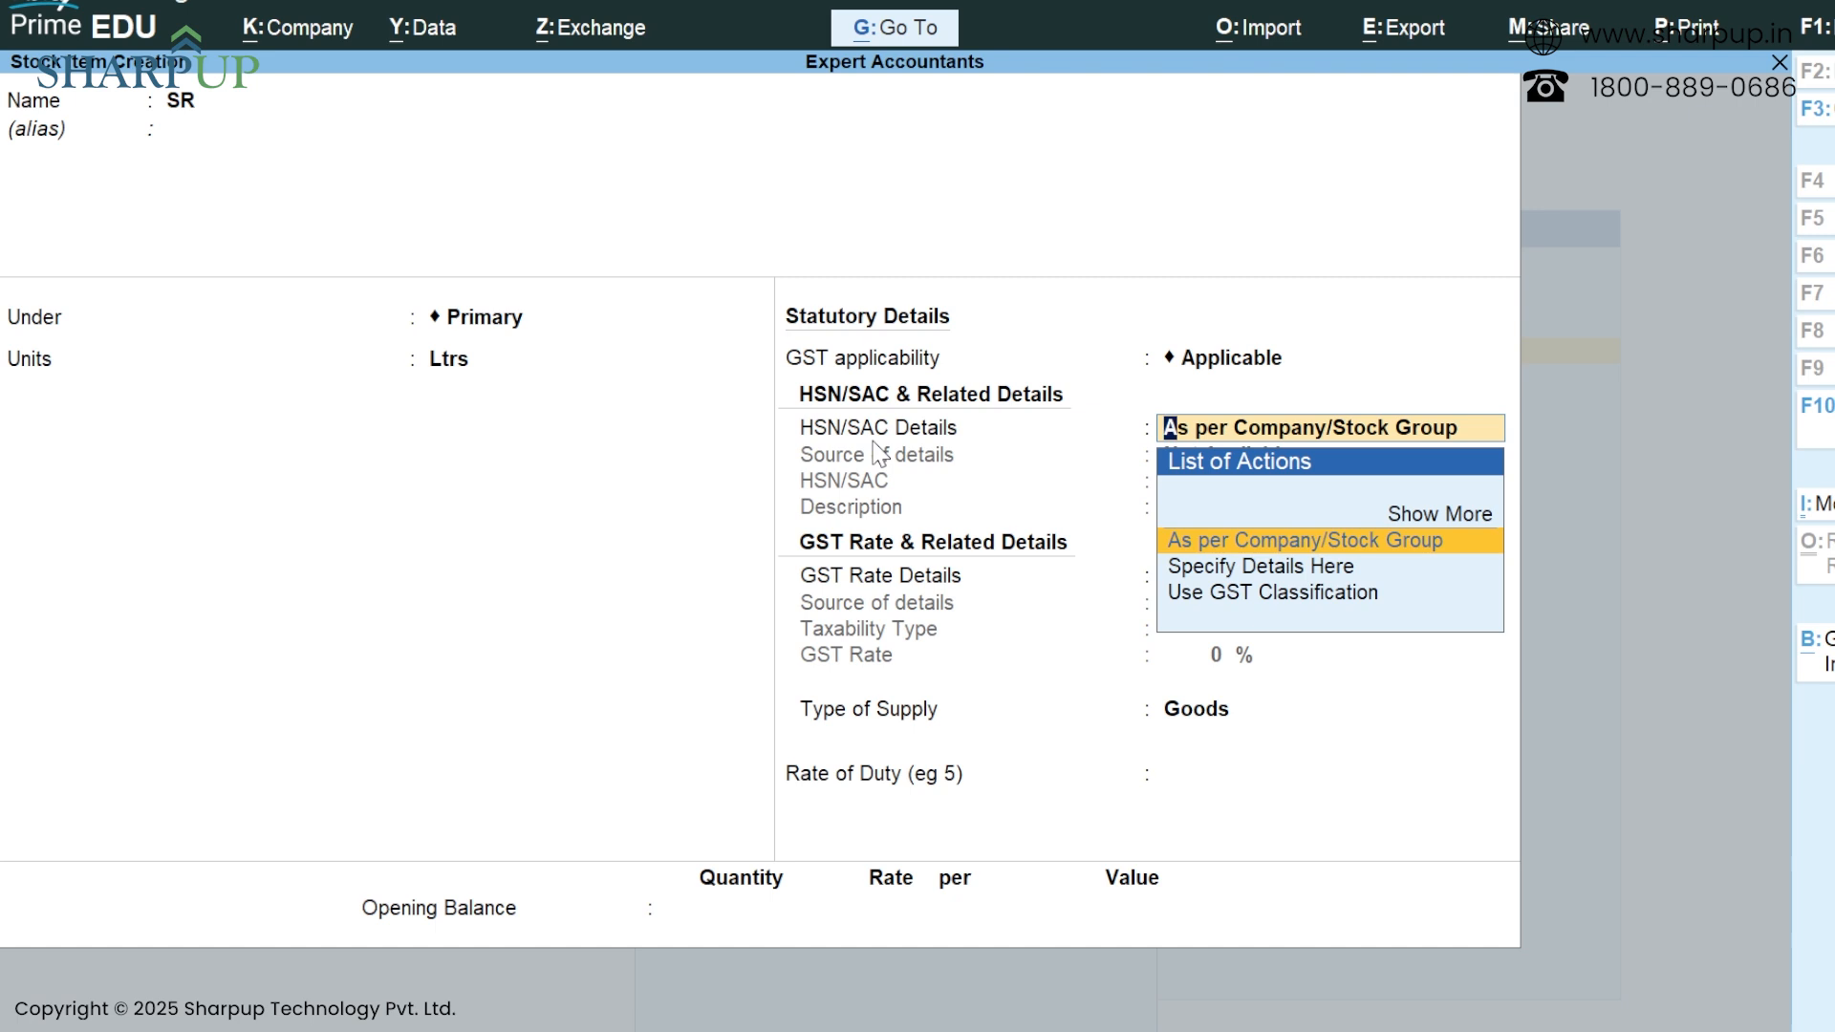
key(Return)
key(Return)
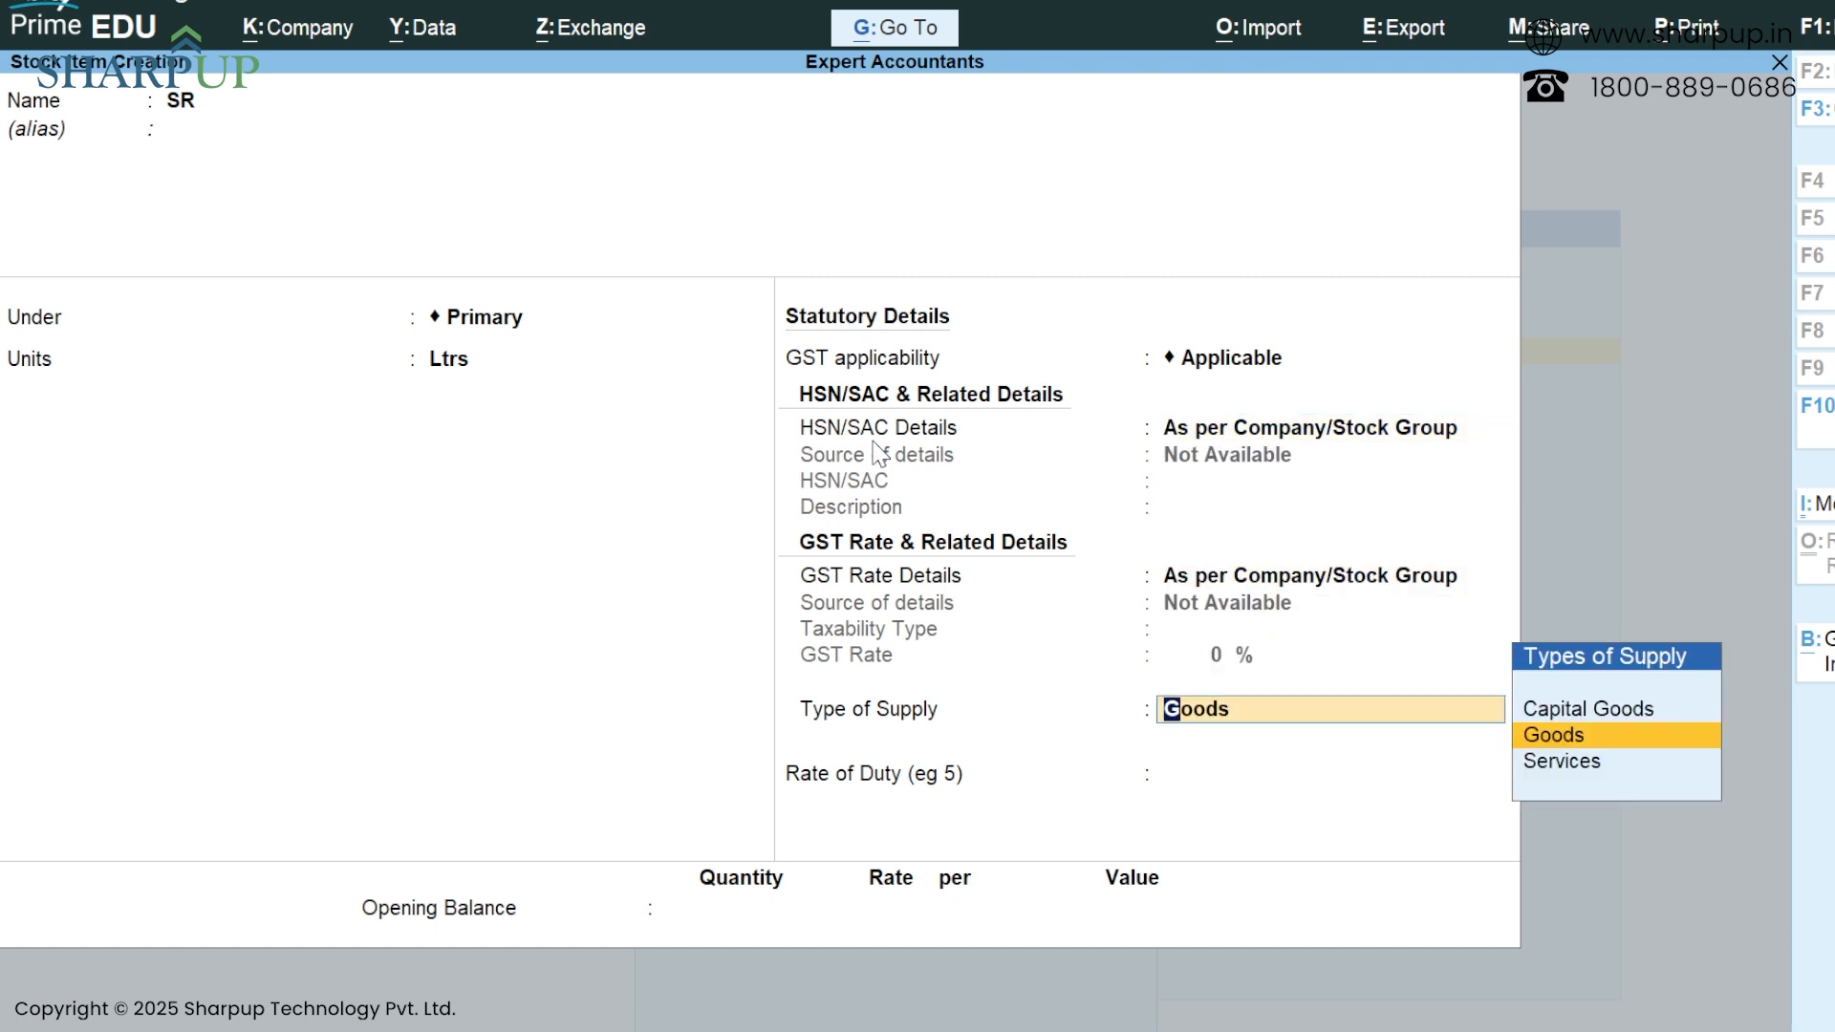
key(Return)
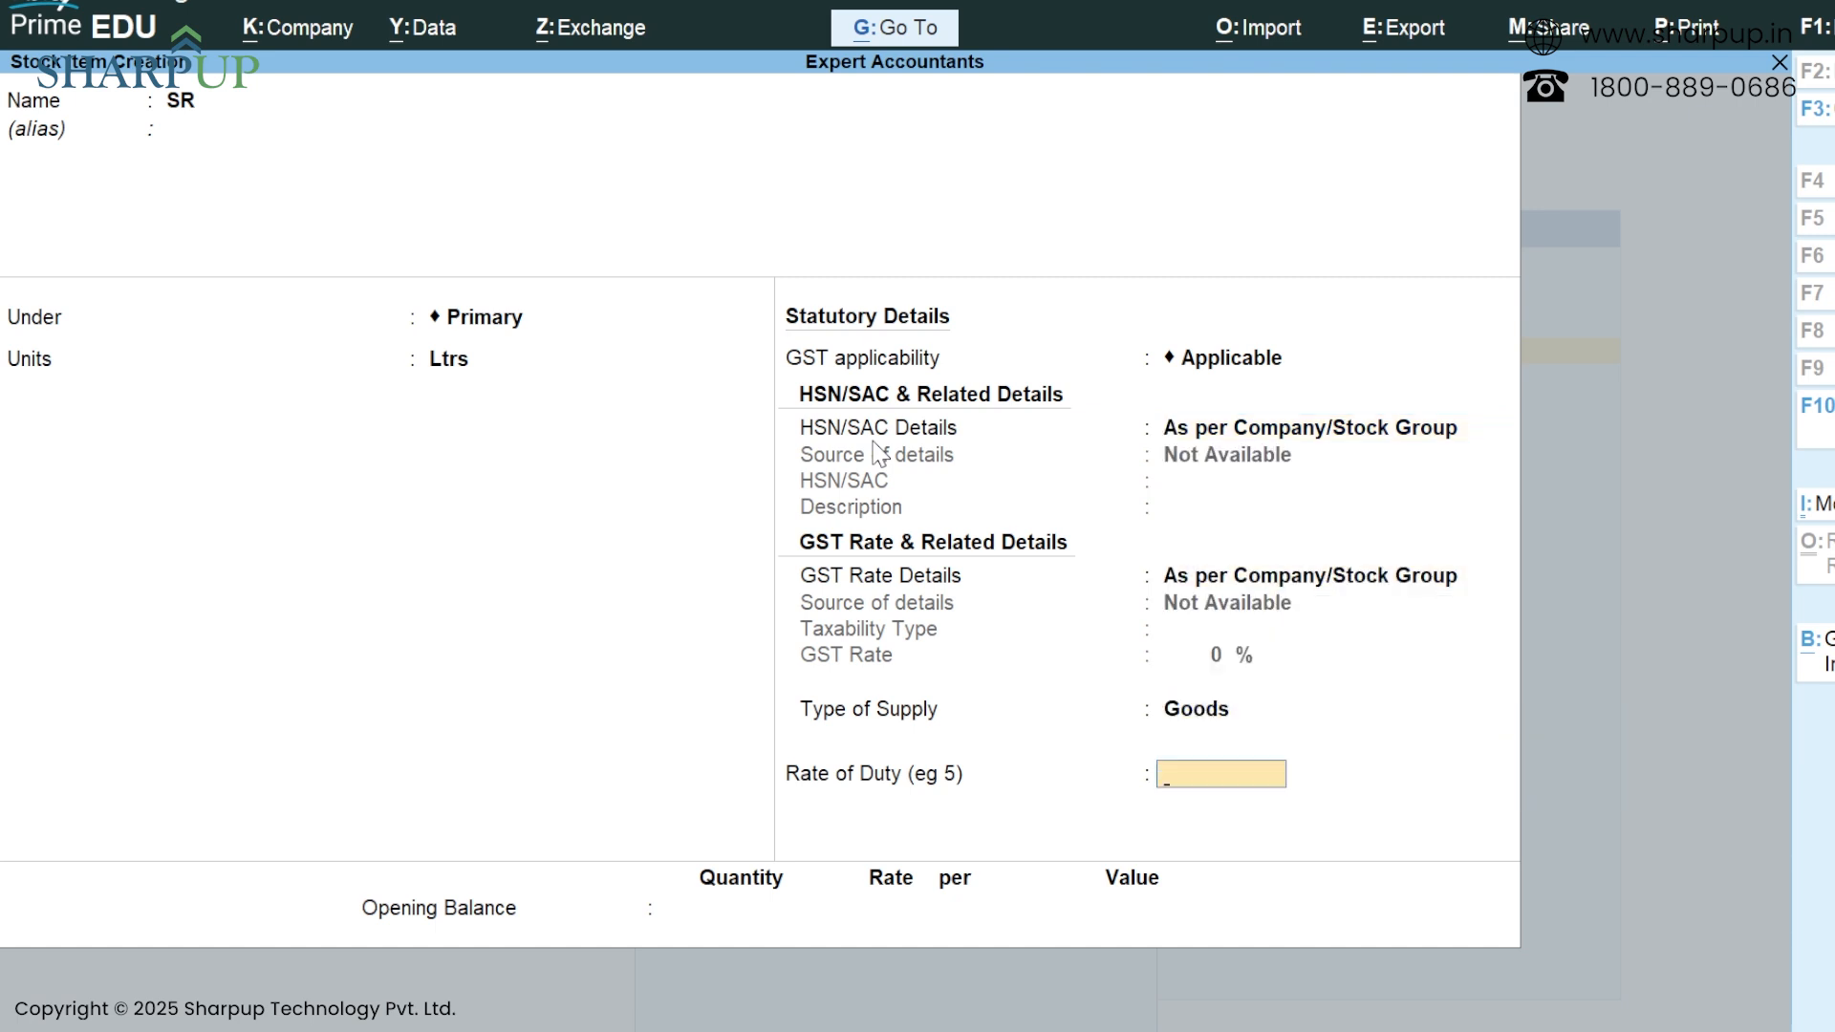
key(Return)
key(Return)
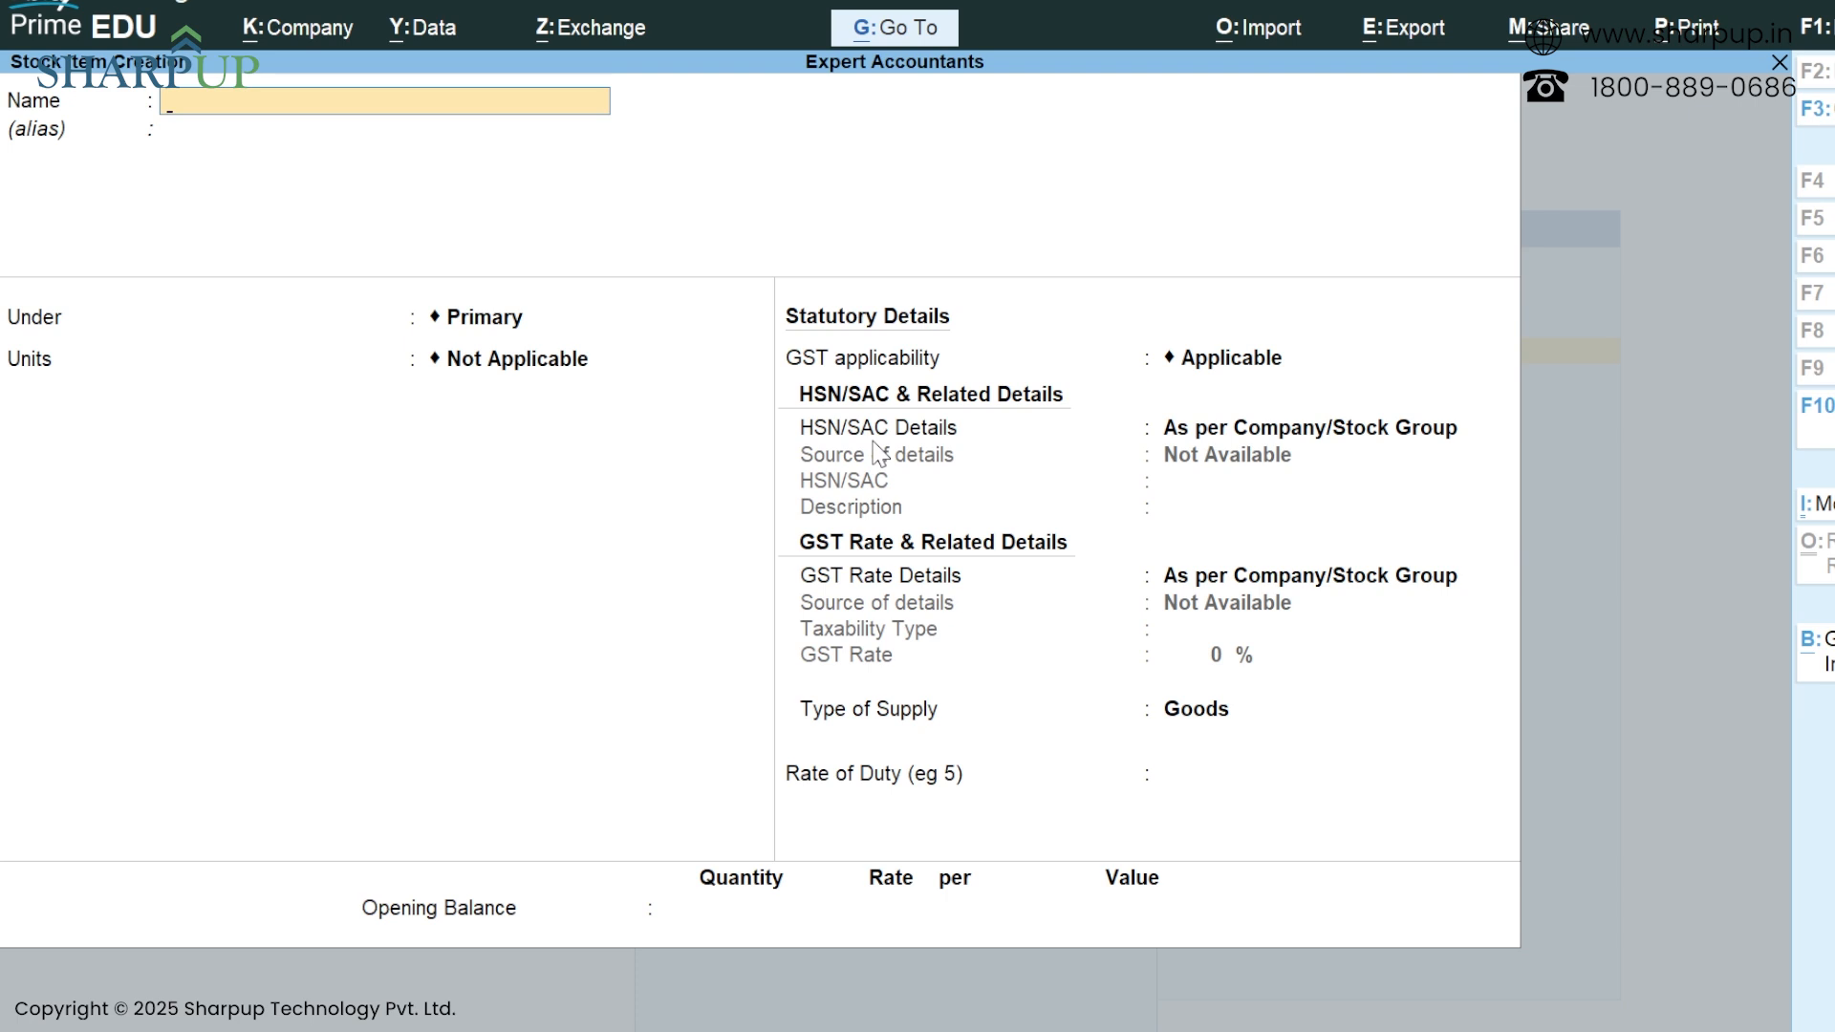
Start a stock item named Foam under Primary, with mm (Bundle) as its unit.
text(Foam)
key(Return)
key(Return)
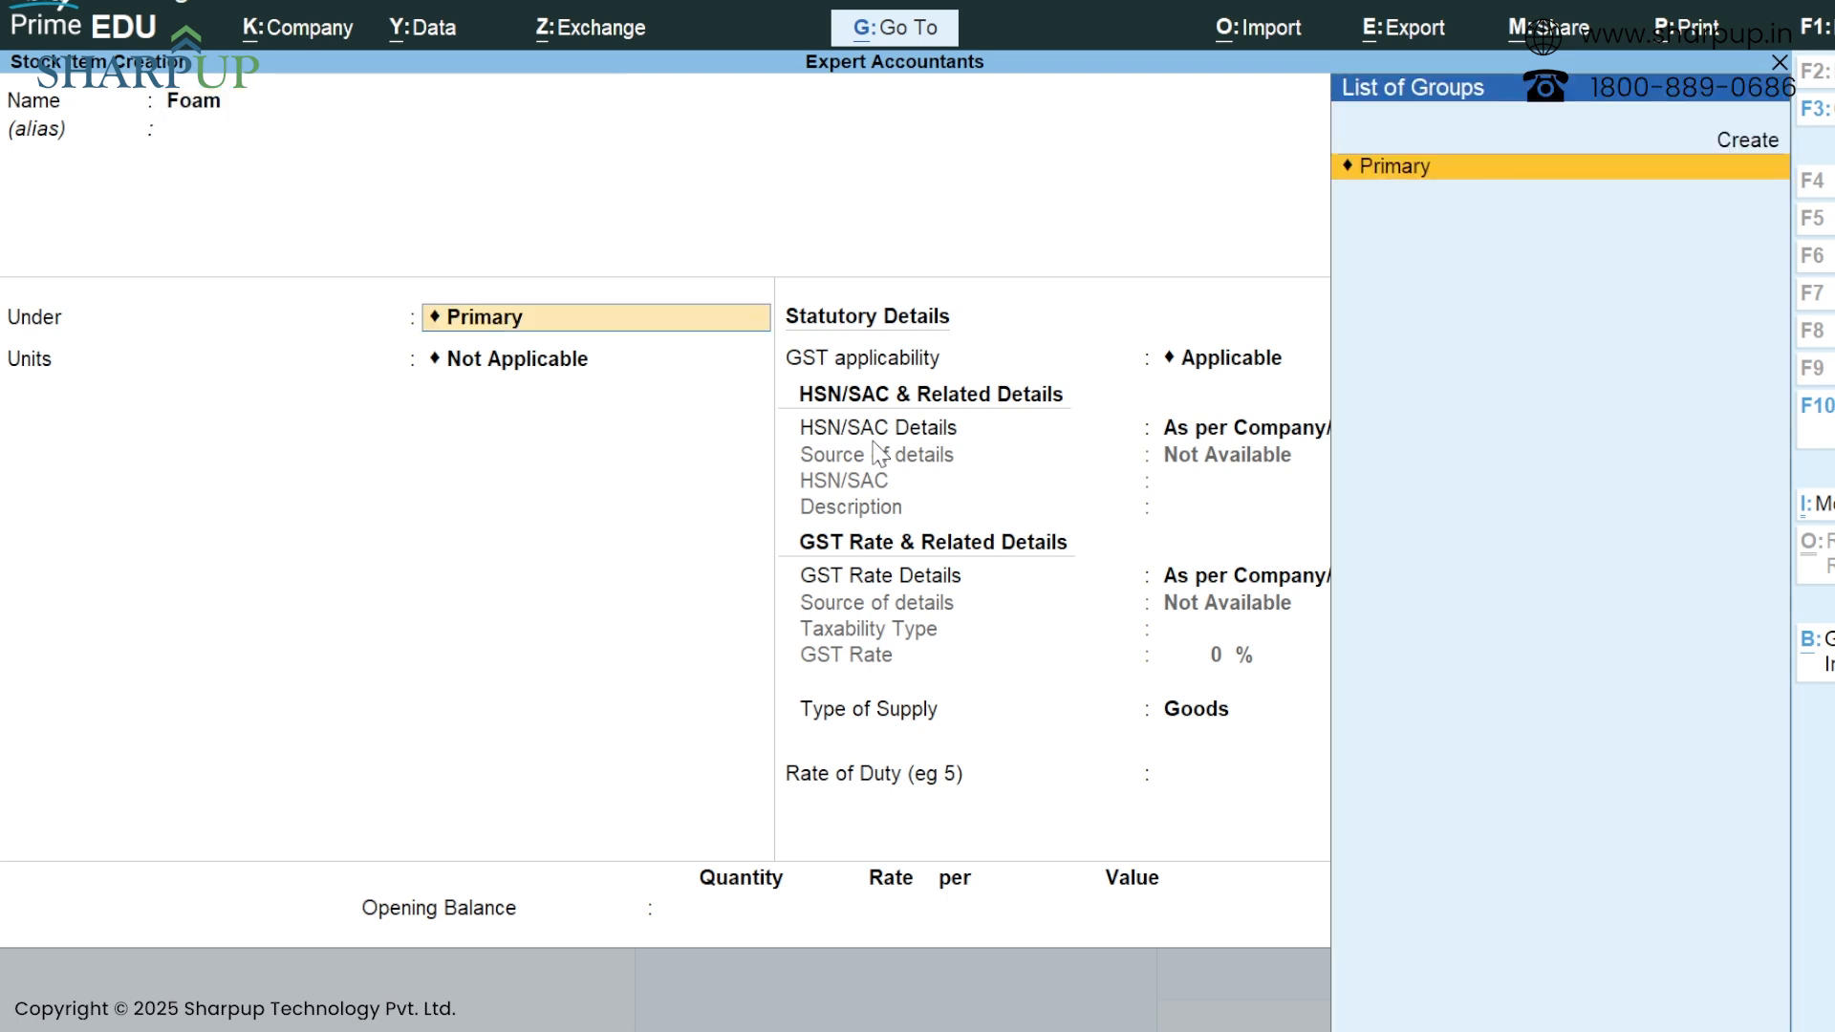
key(Return)
key(Down)
key(Down)
key(Down)
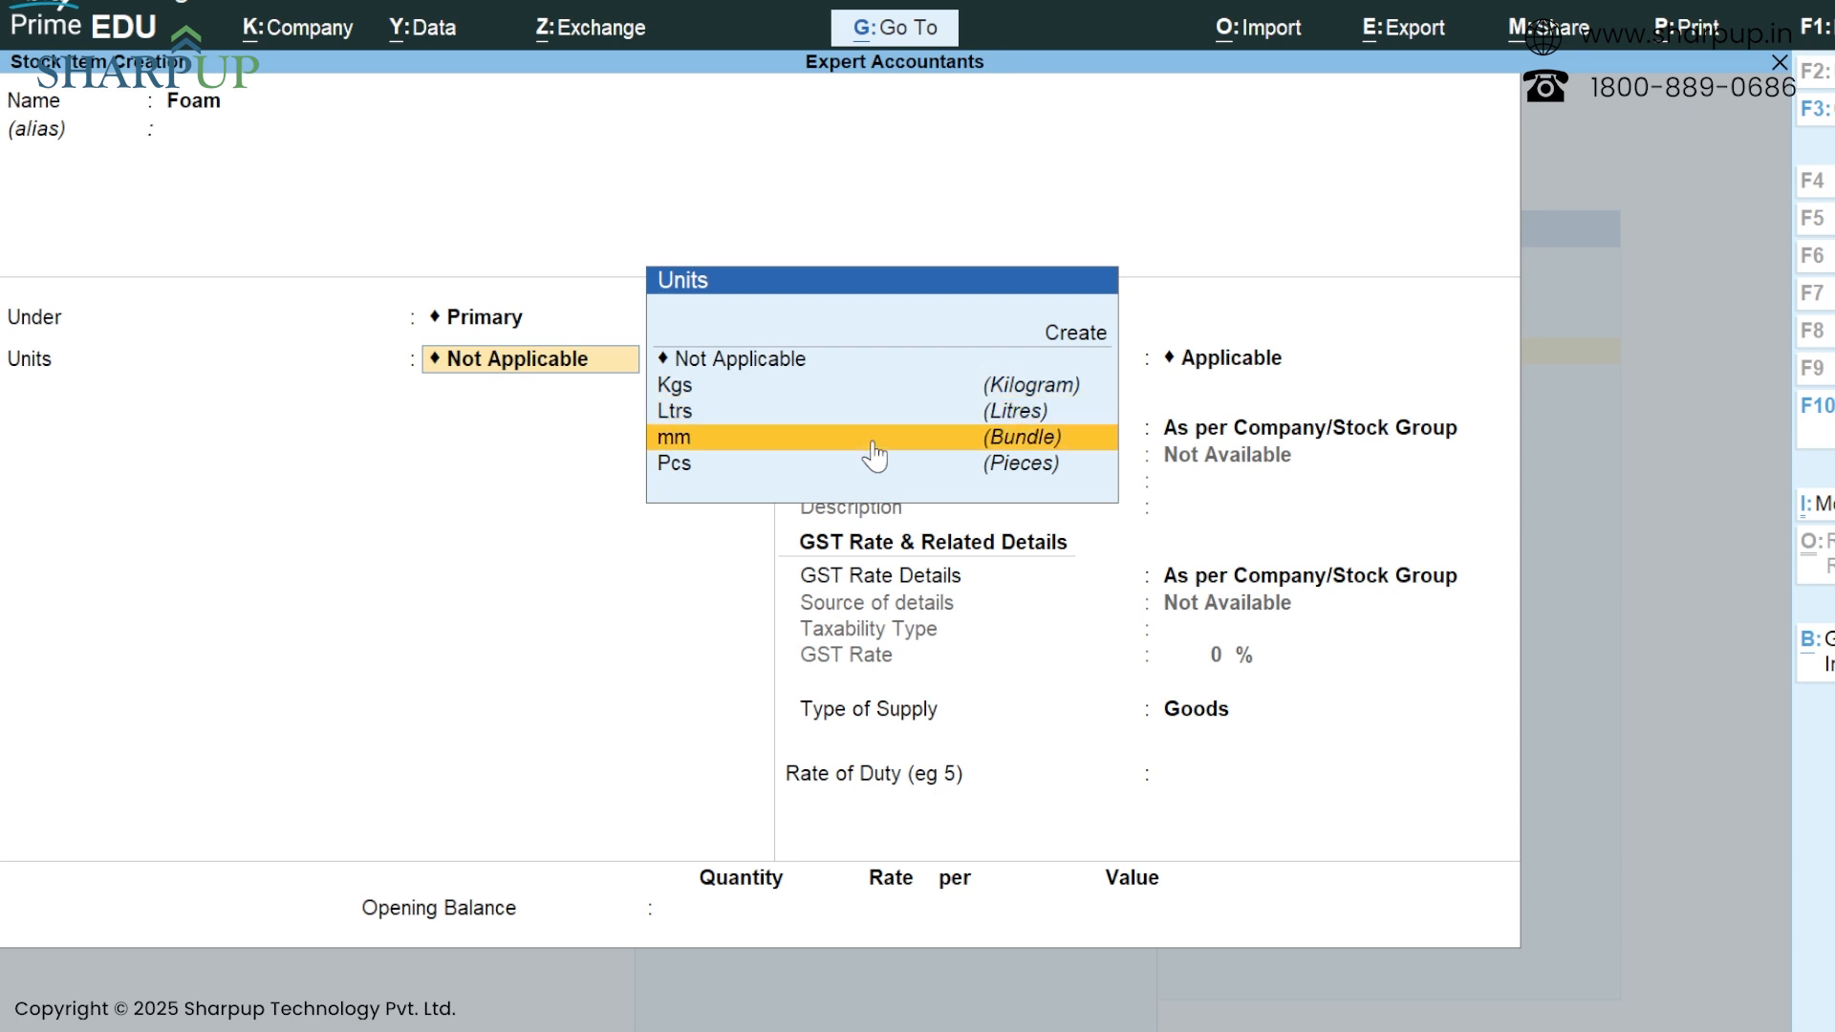
key(Return)
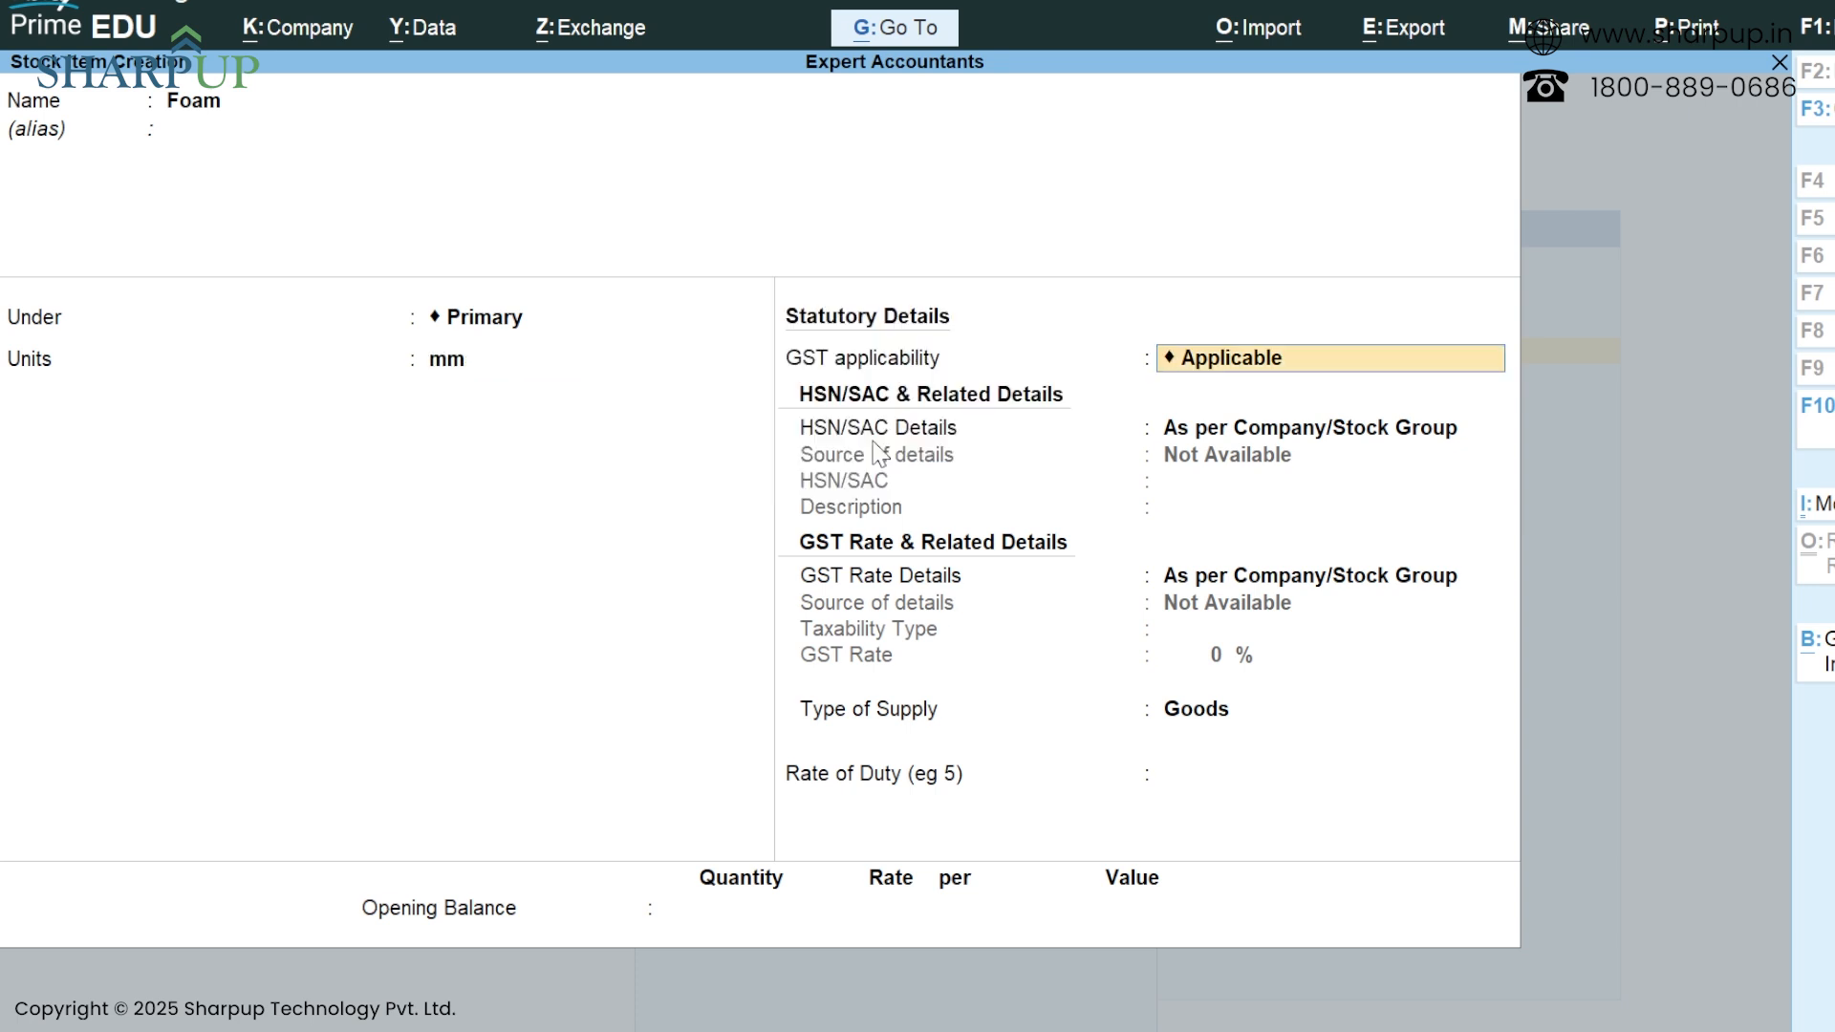
Save Foam with GST Applicable as per Company/Stock Group, supply type Goods, duty rate 0 and no opening balance.
key(Return)
key(Return)
key(Return)
key(Return)
key(Return)
key(Return)
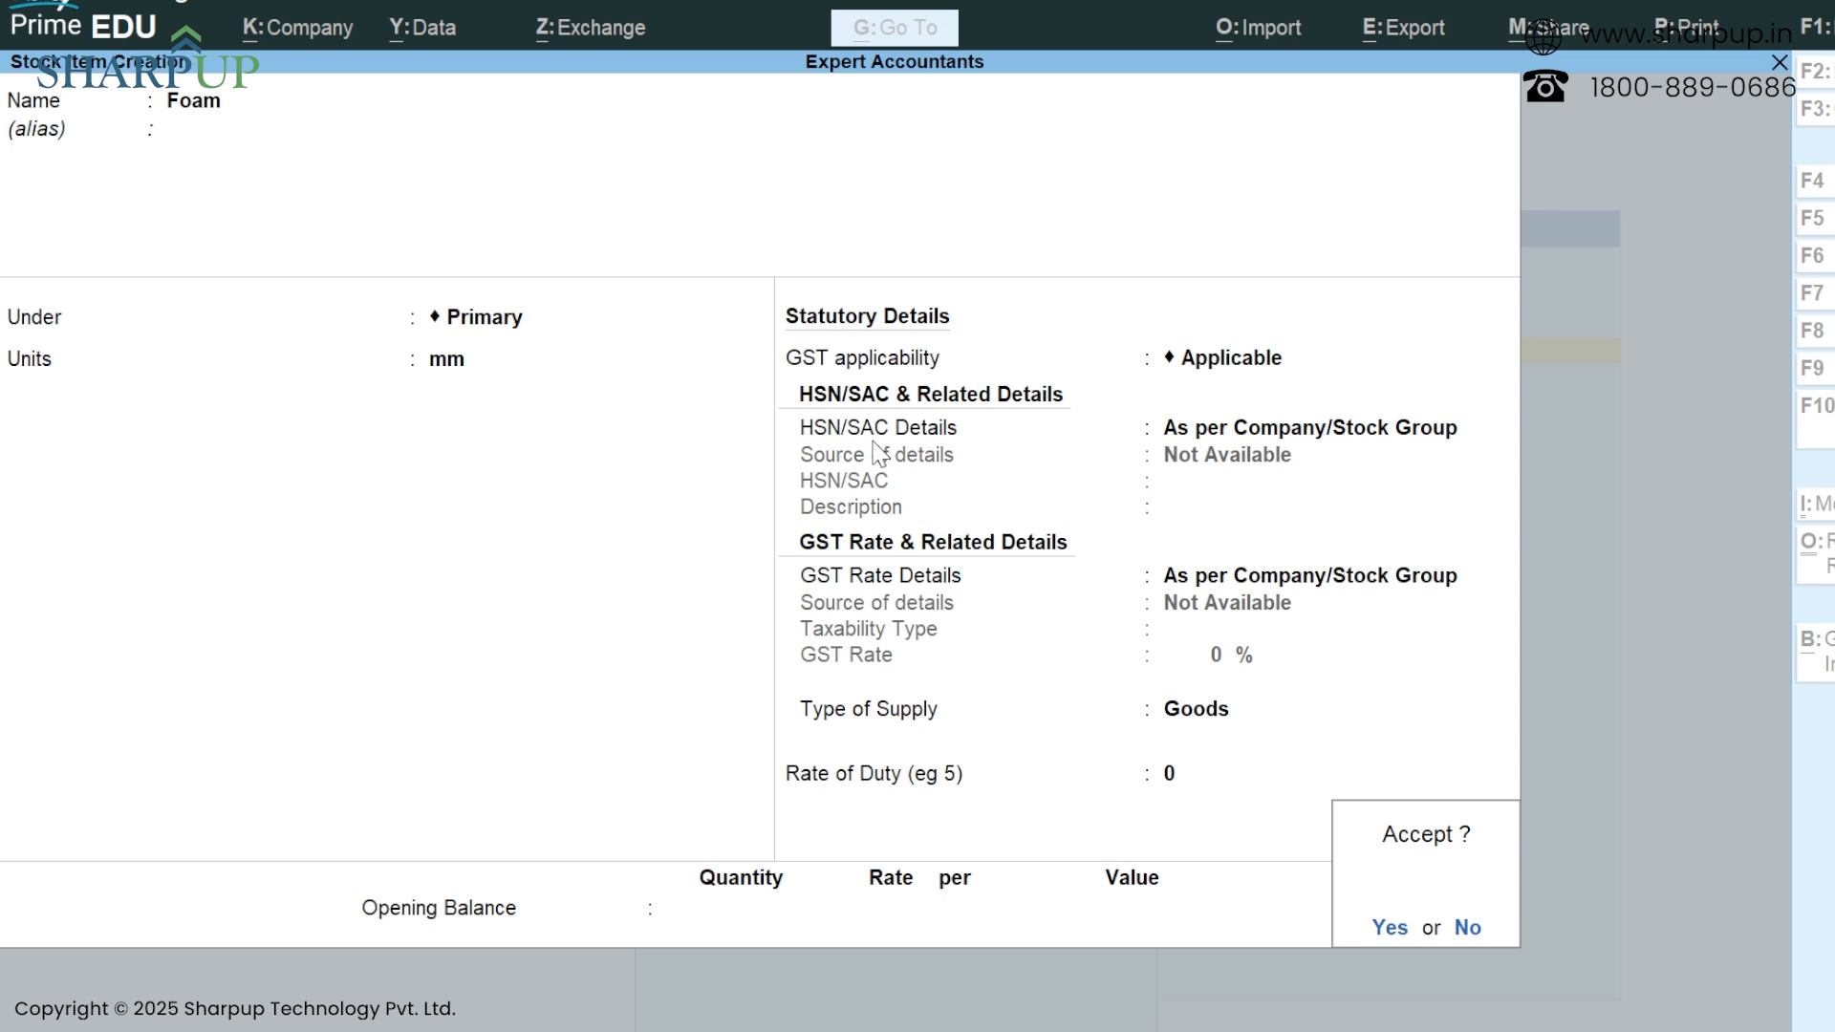
key(Return)
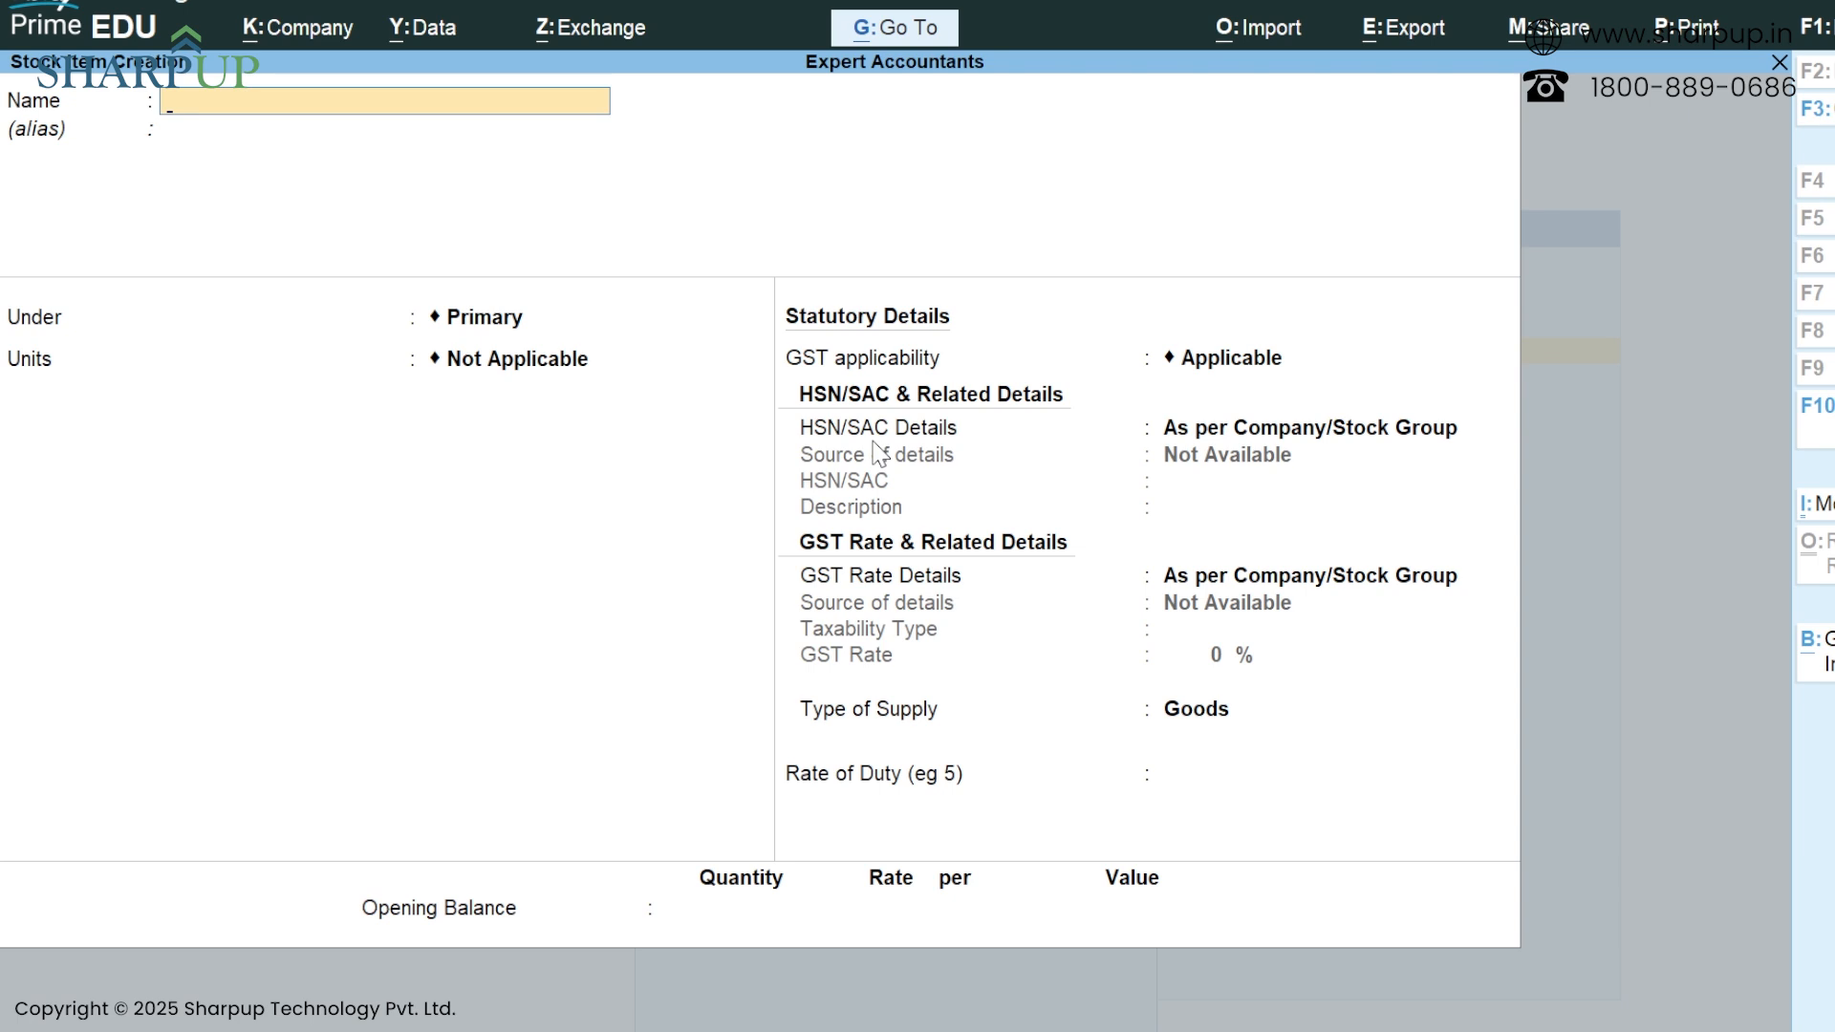
Quit stock item creation, return to the Gateway of Tally and open the company options.
key(Escape)
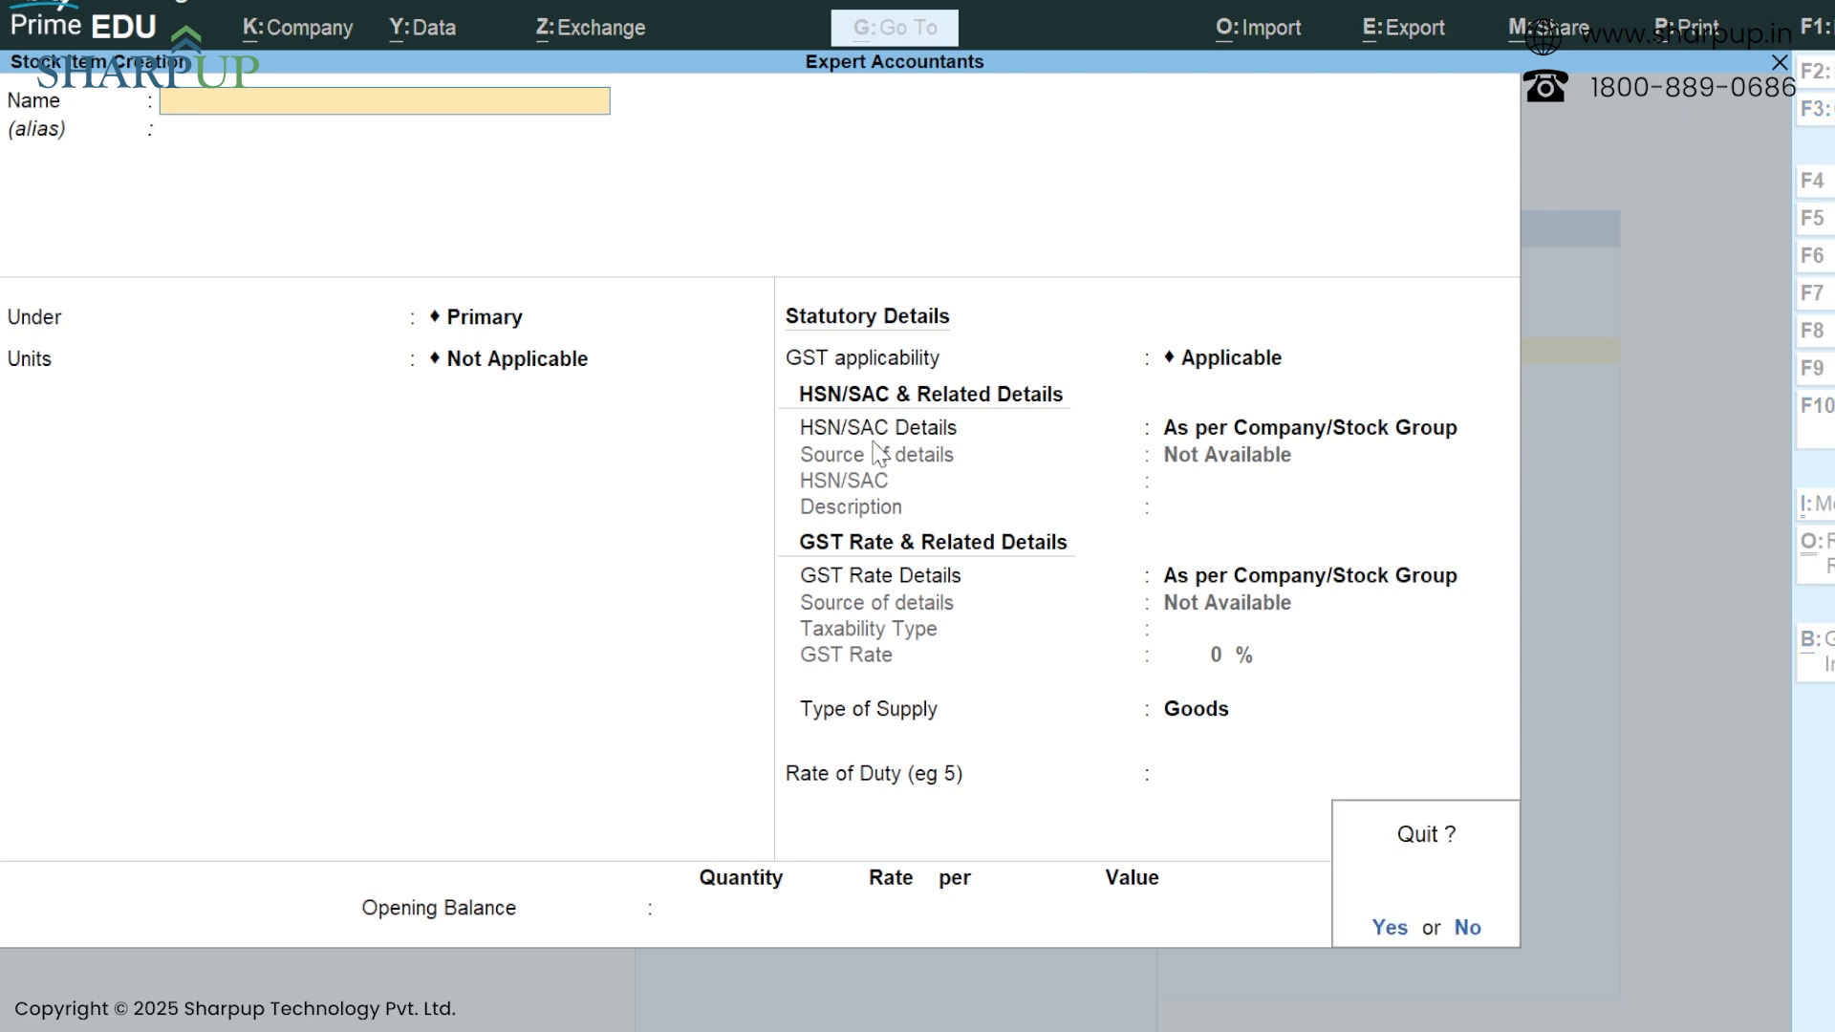
key(Return)
key(Escape)
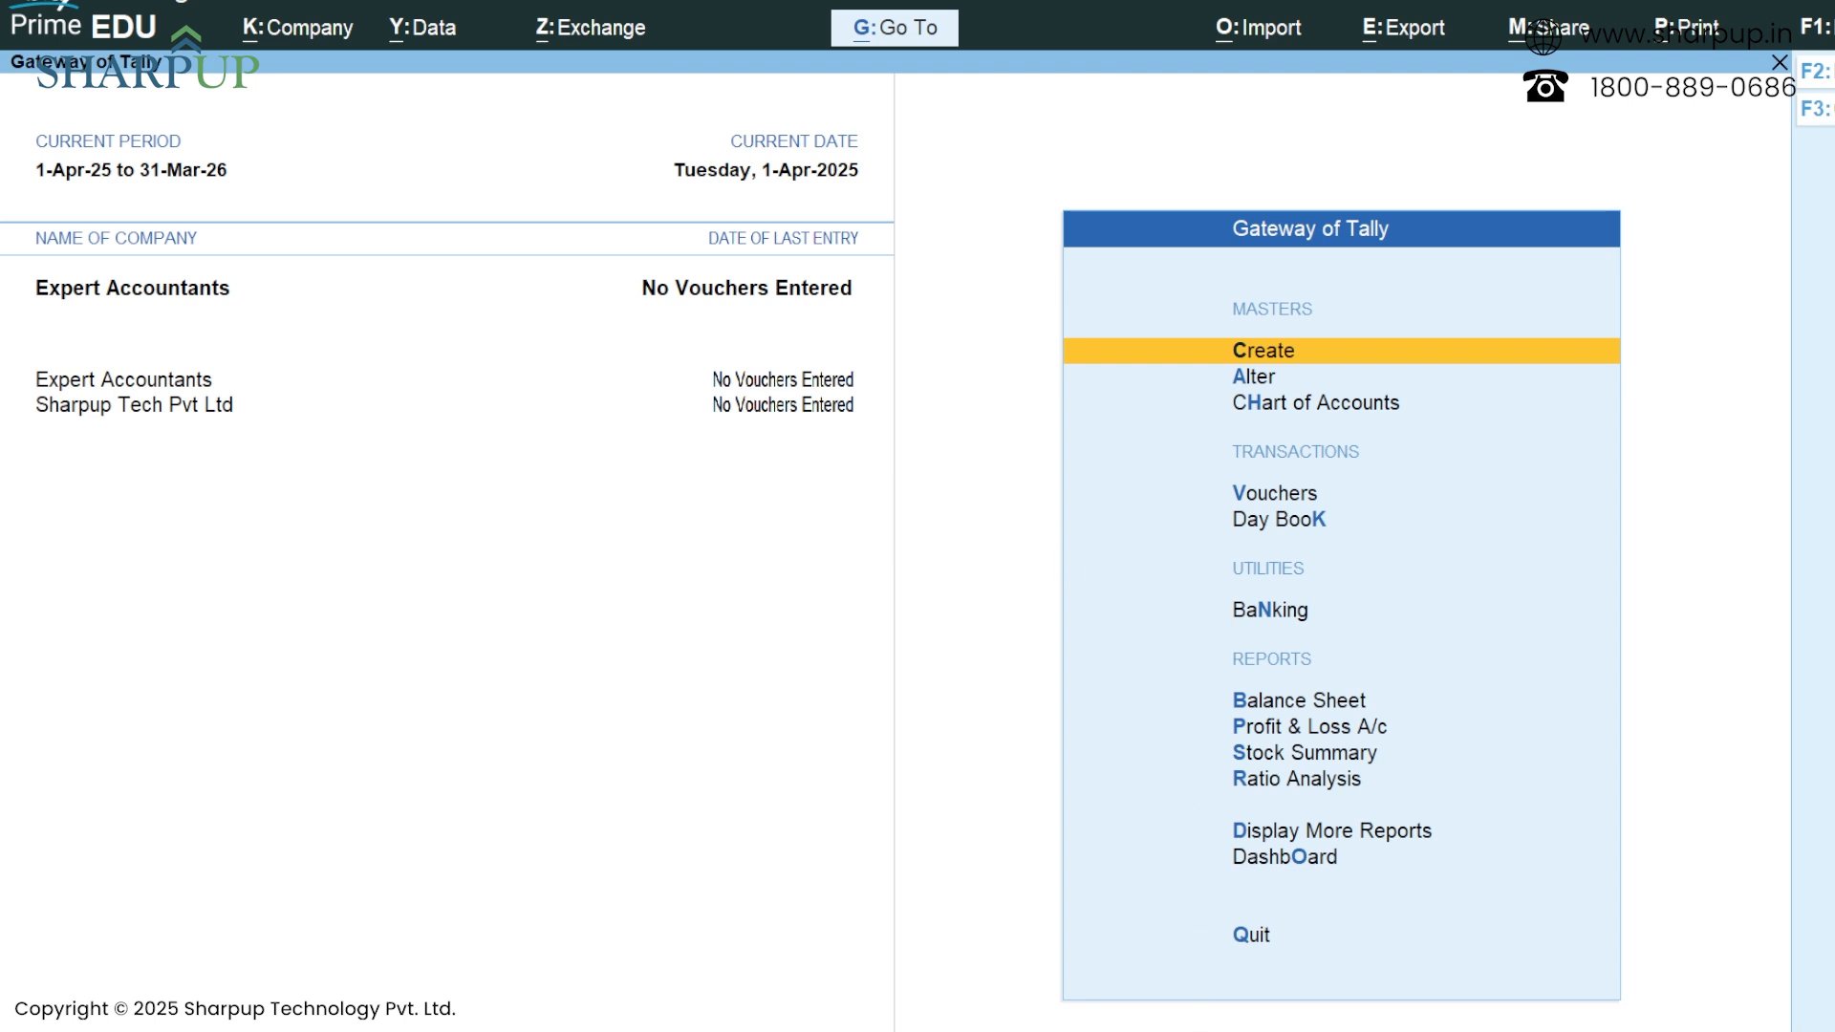
key(alt+k)
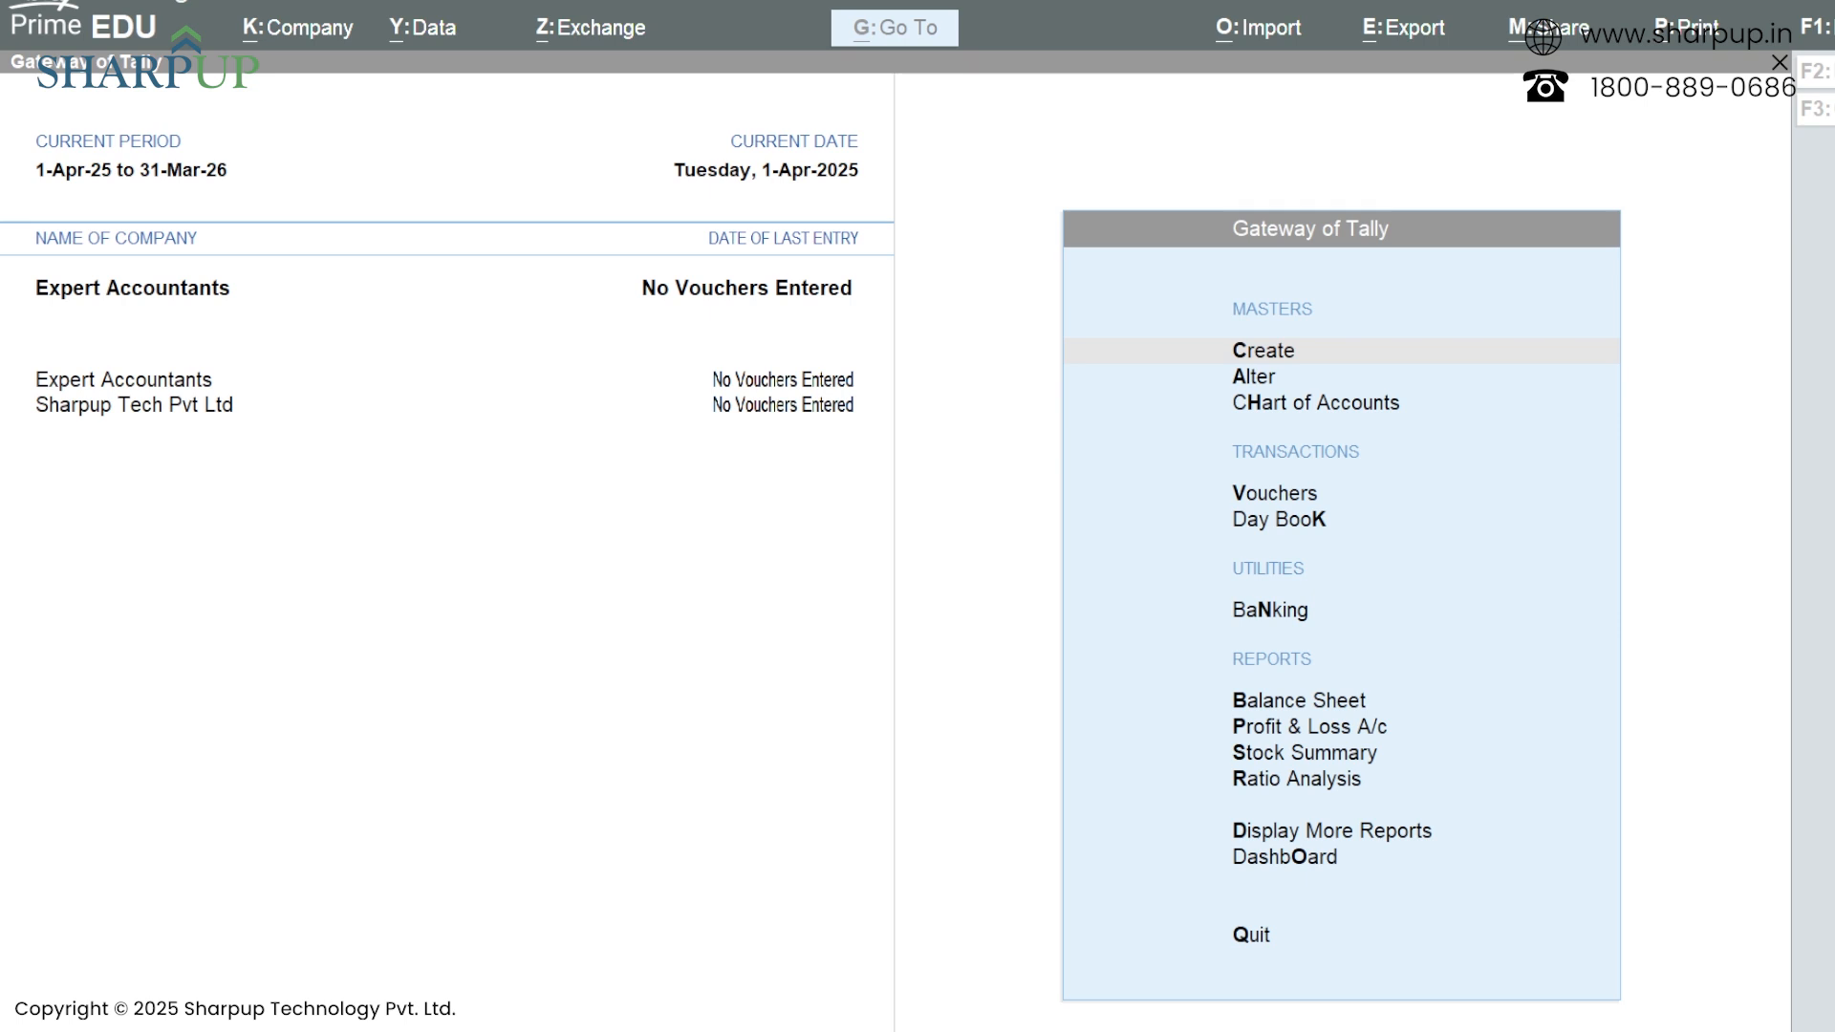
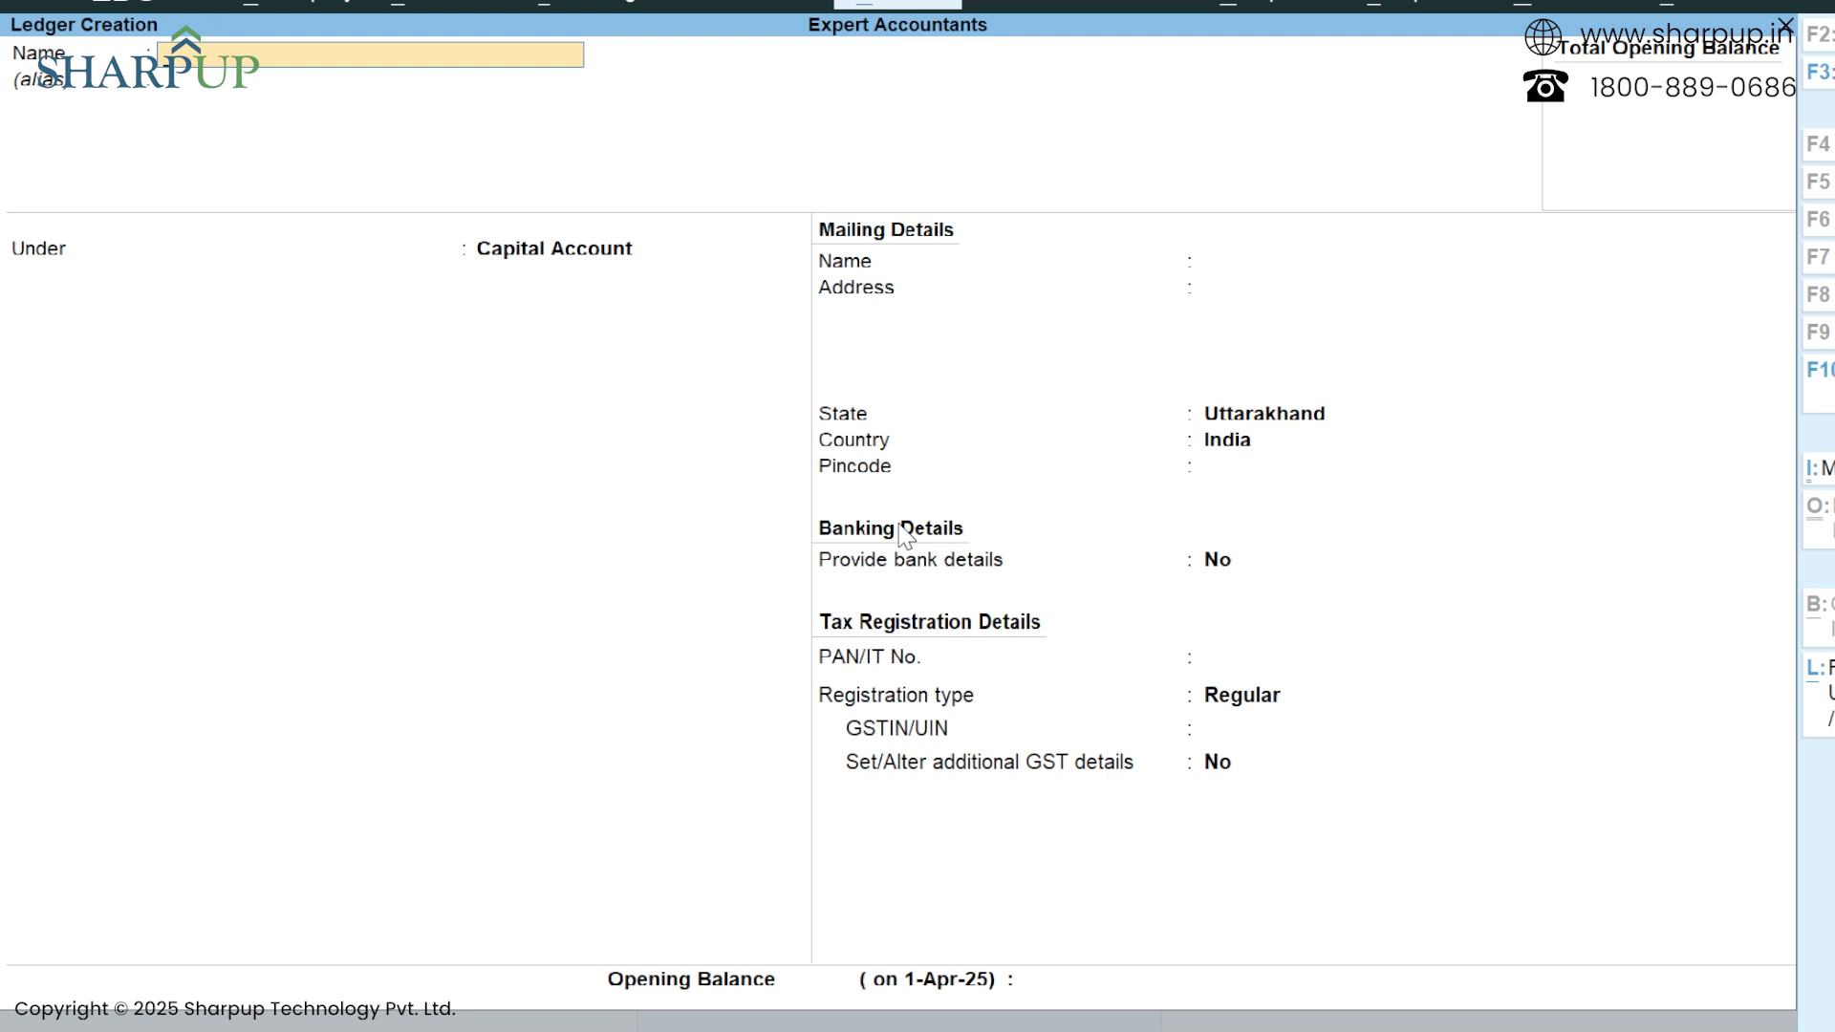
Start a ledger with the customer's name, leave the alias empty and place it under Sundry Debtors.
text(Mr Sharma)
key(Return)
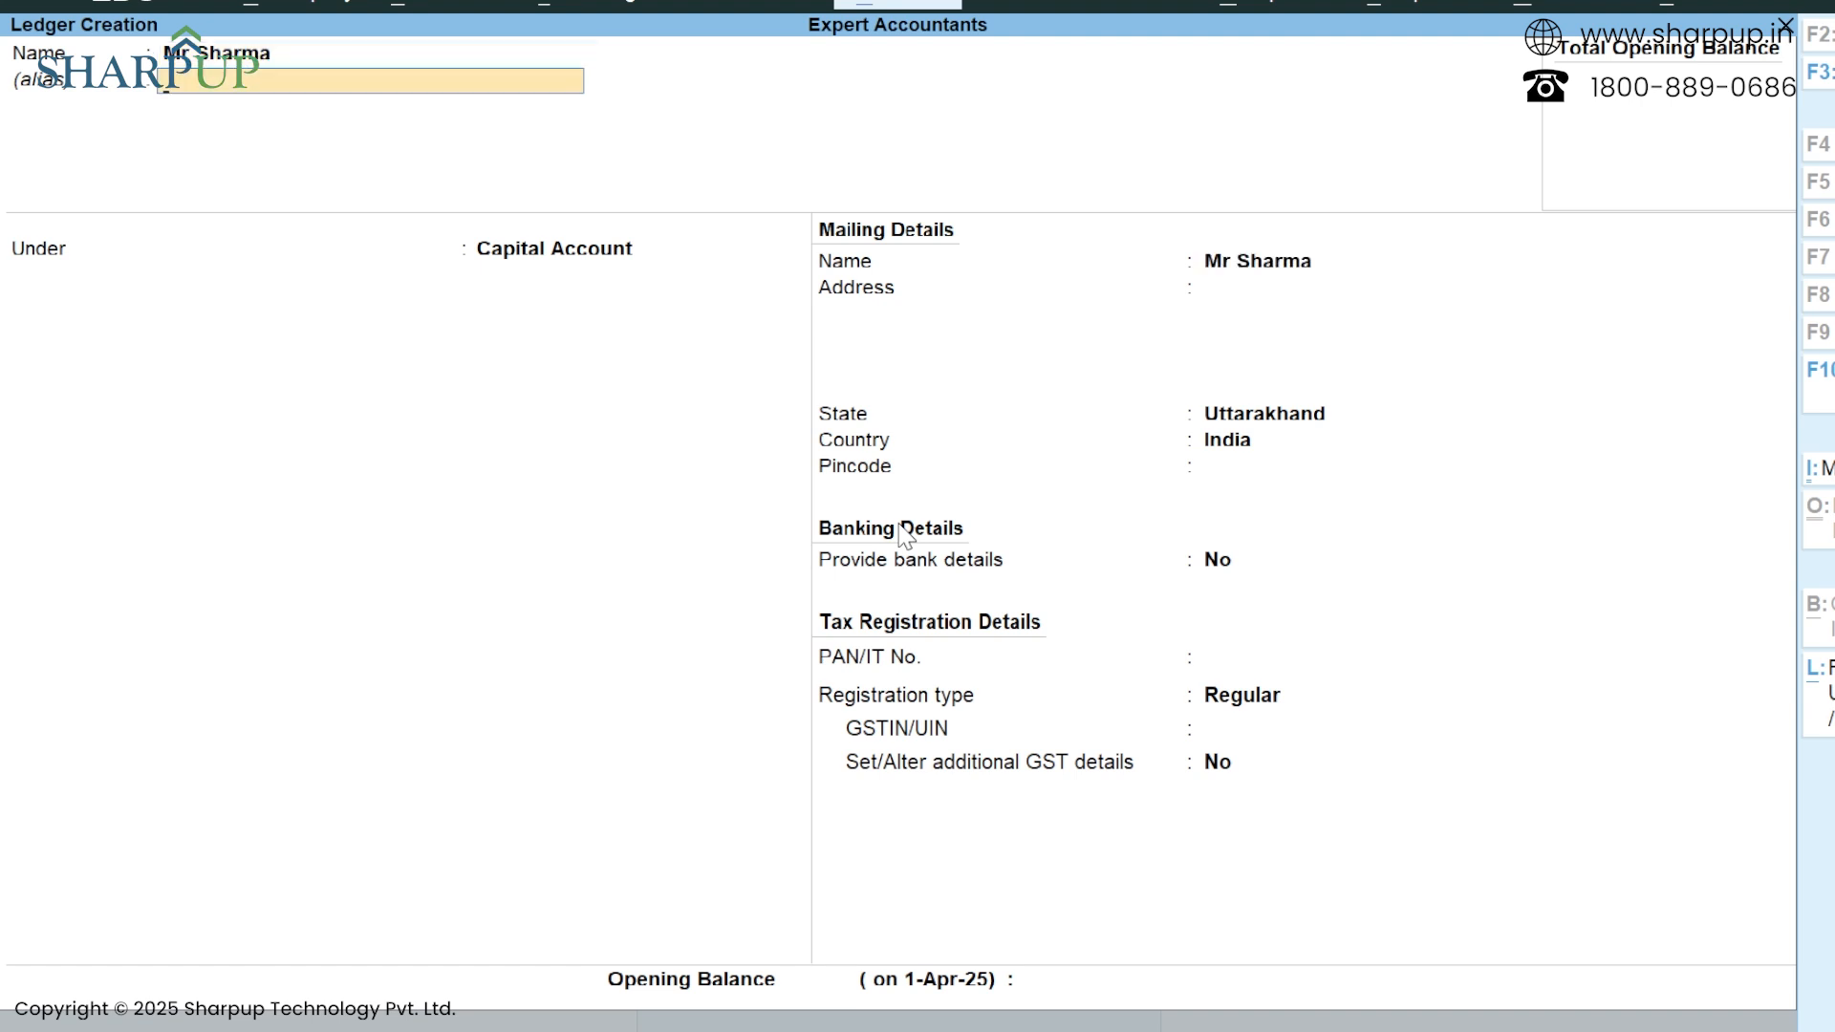
key(Return)
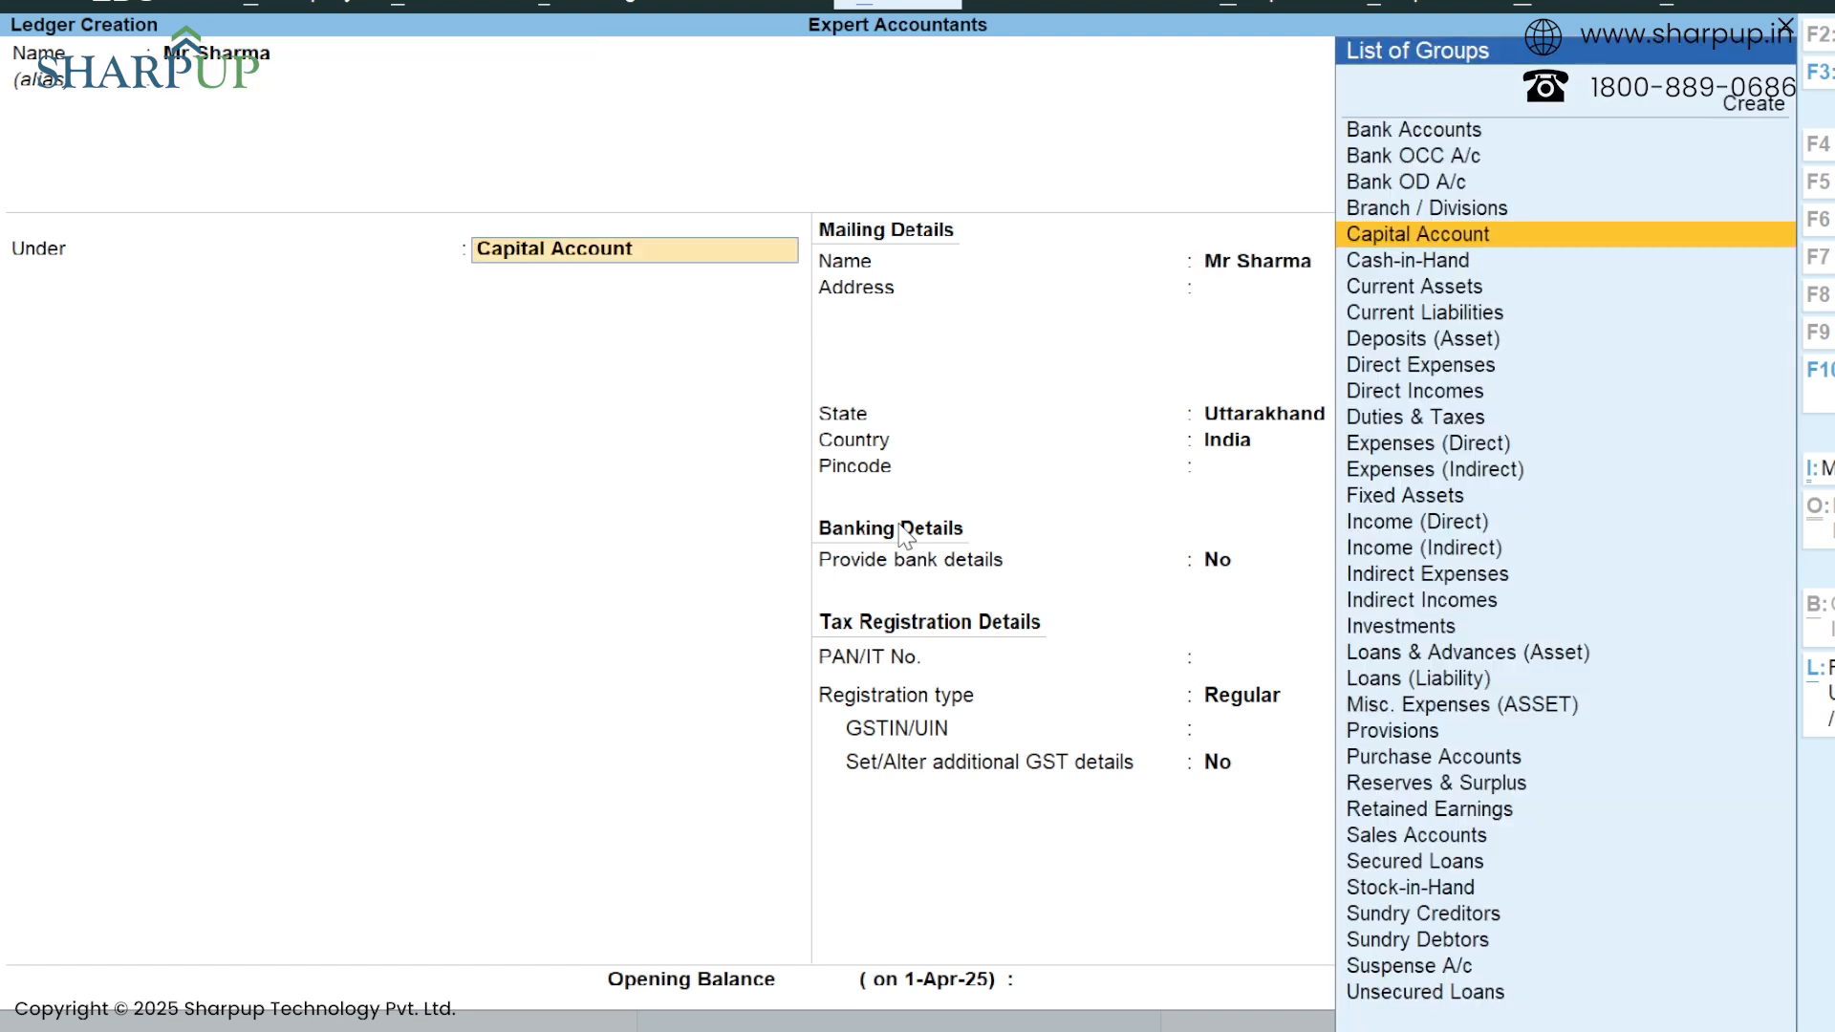
text(D)
key(Down)
key(Down)
key(Down)
key(Down)
key(Down)
key(Down)
key(Down)
key(Down)
key(Down)
key(Down)
key(Down)
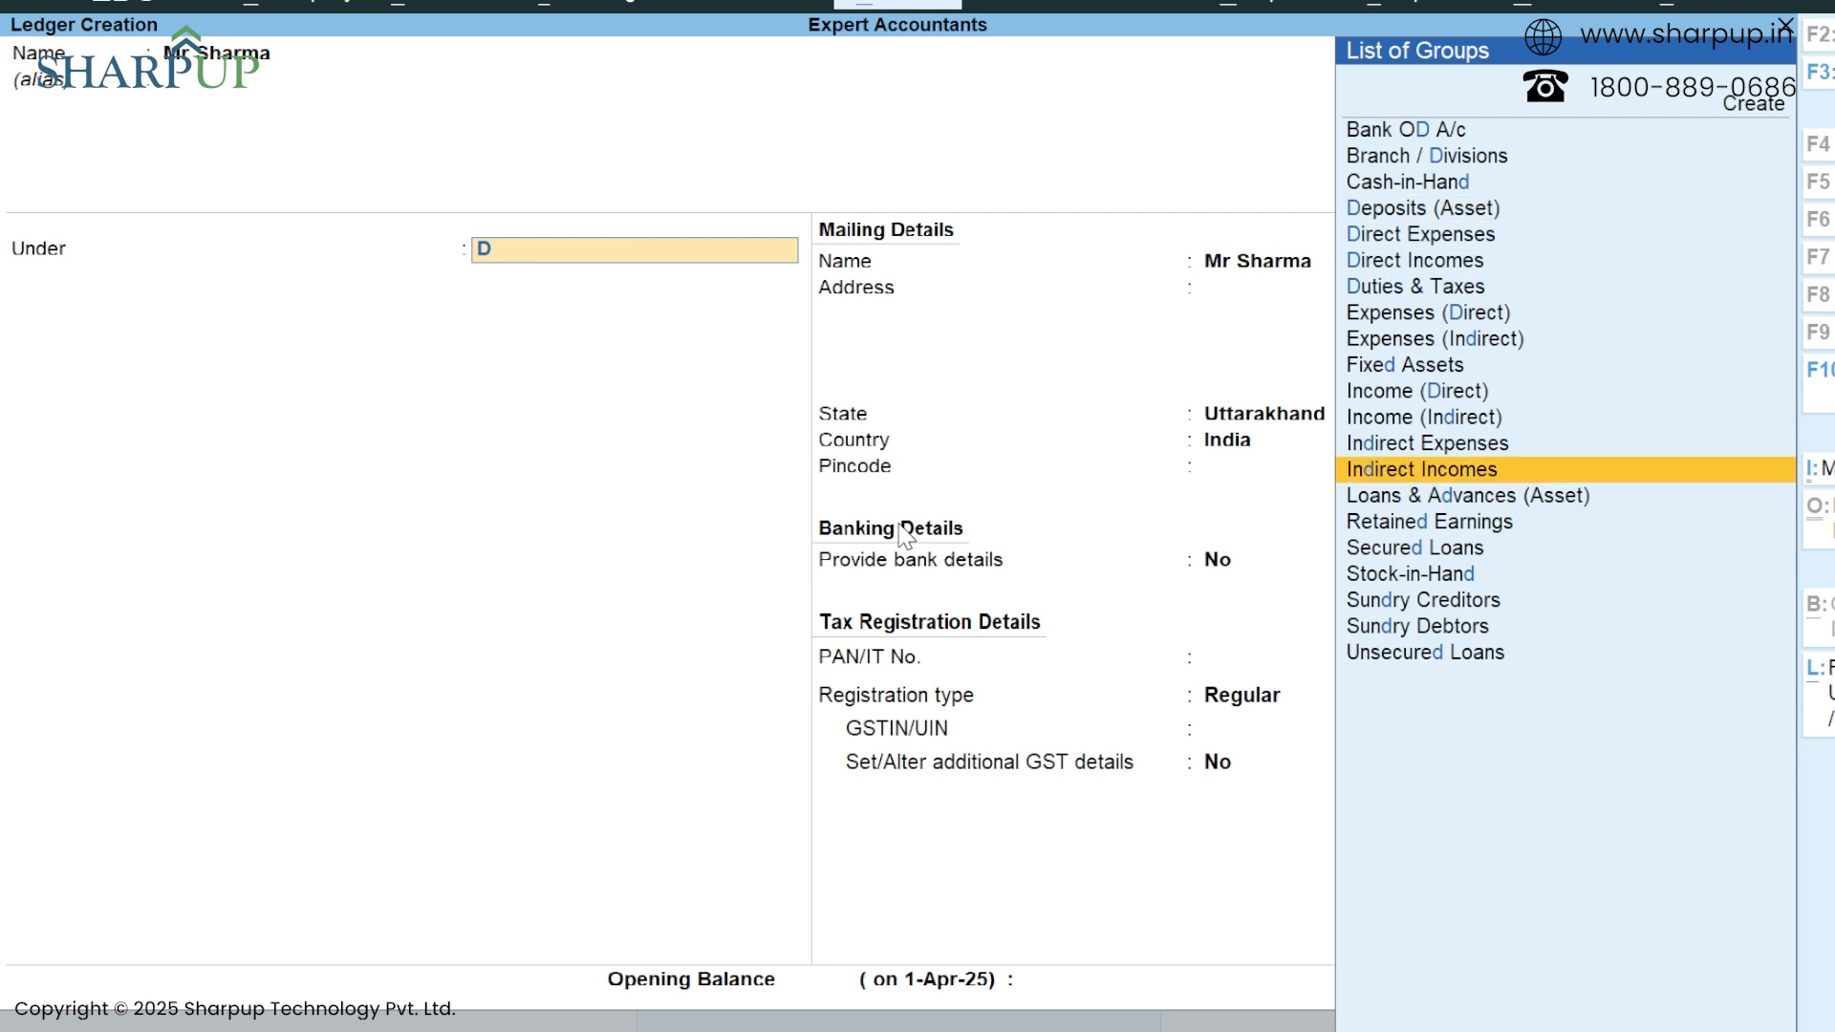
key(Up)
key(Up)
key(Up)
key(Up)
key(Up)
key(Up)
key(Up)
key(Up)
key(Up)
key(Up)
key(Up)
key(Up)
key(Up)
key(Up)
key(Down)
key(Down)
key(Down)
key(Down)
key(Down)
key(Down)
key(Down)
key(Down)
key(Down)
key(Down)
key(Down)
key(Down)
key(Down)
key(Down)
key(Down)
key(Down)
key(Down)
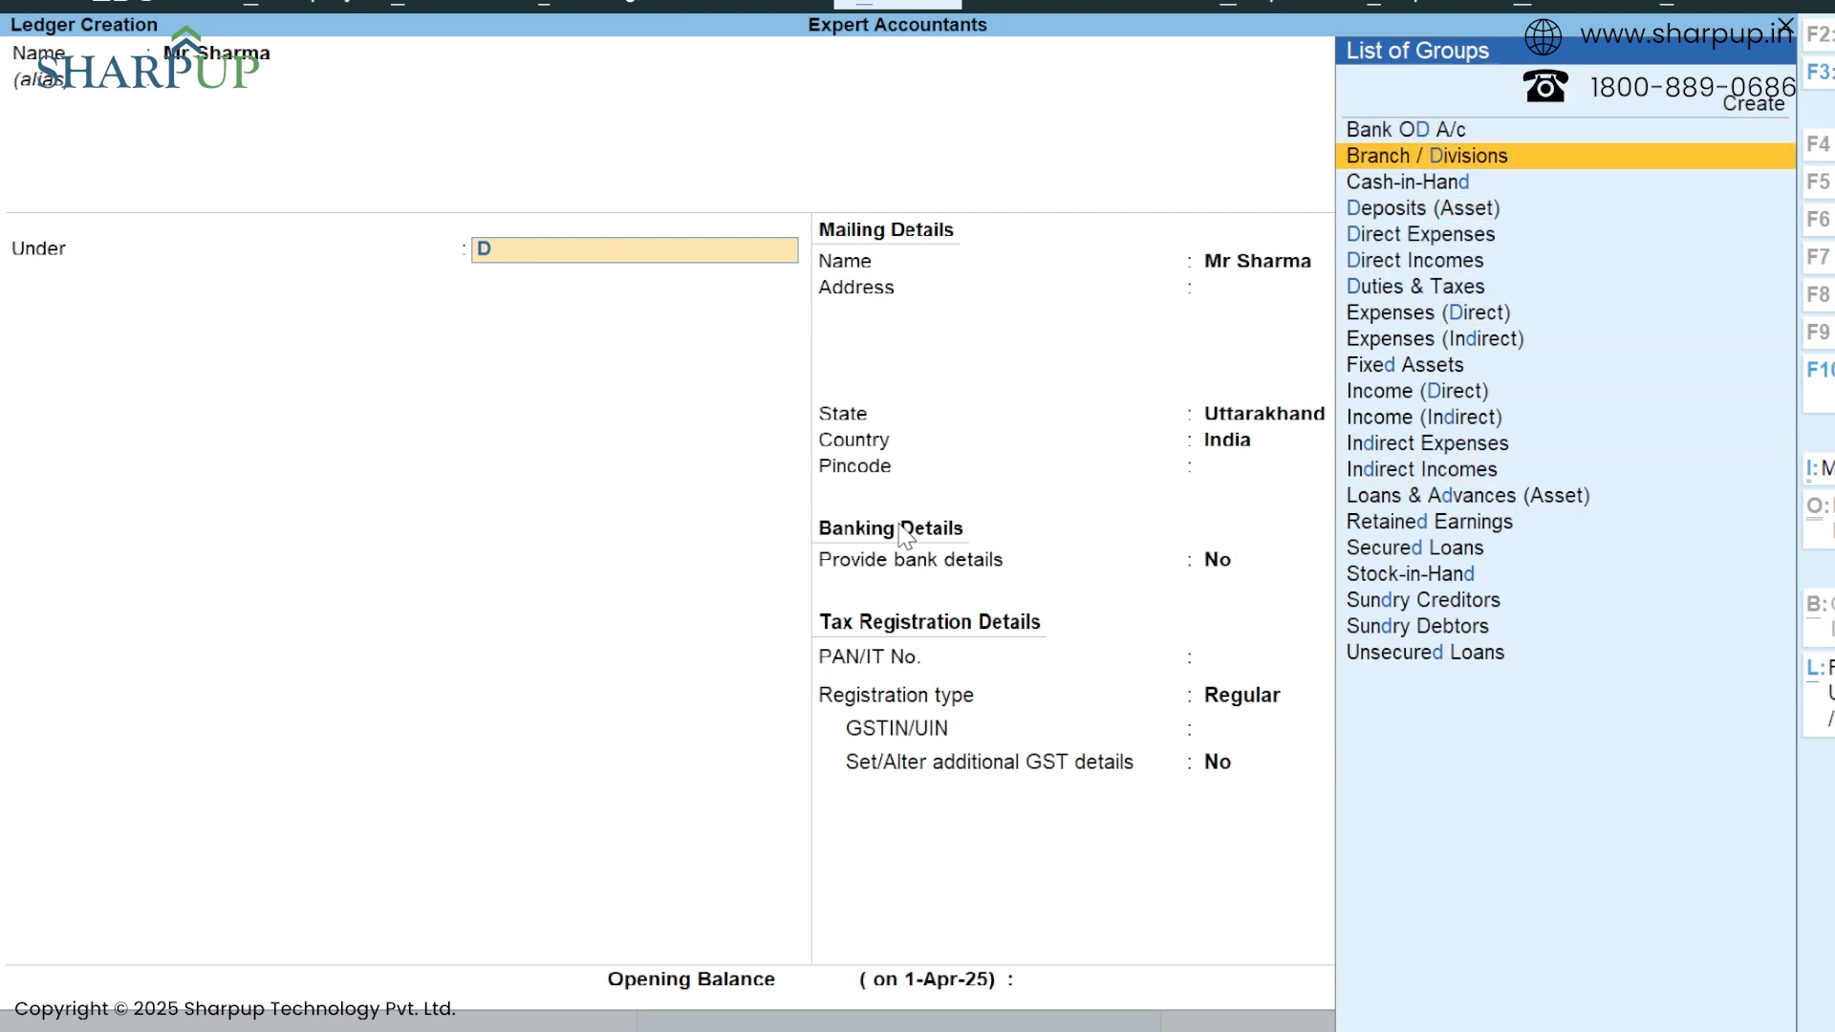
key(Down)
key(Down)
key(Down)
key(Down)
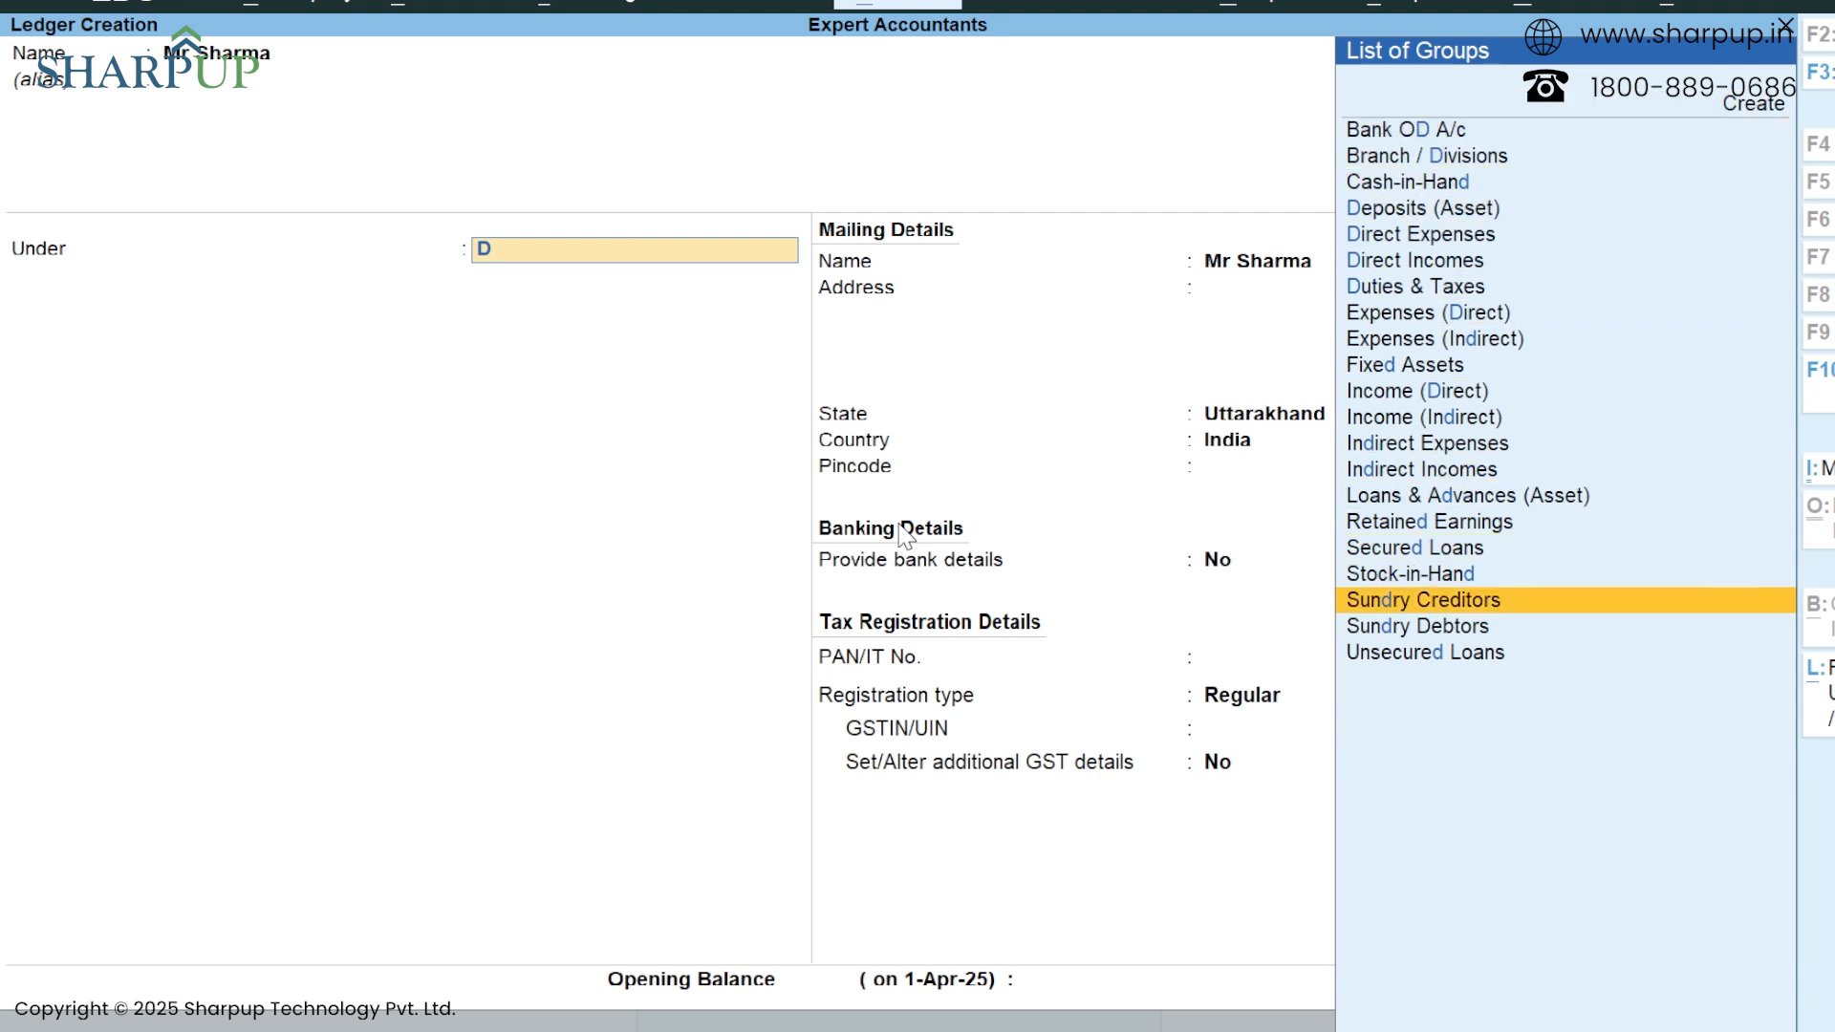
key(Up)
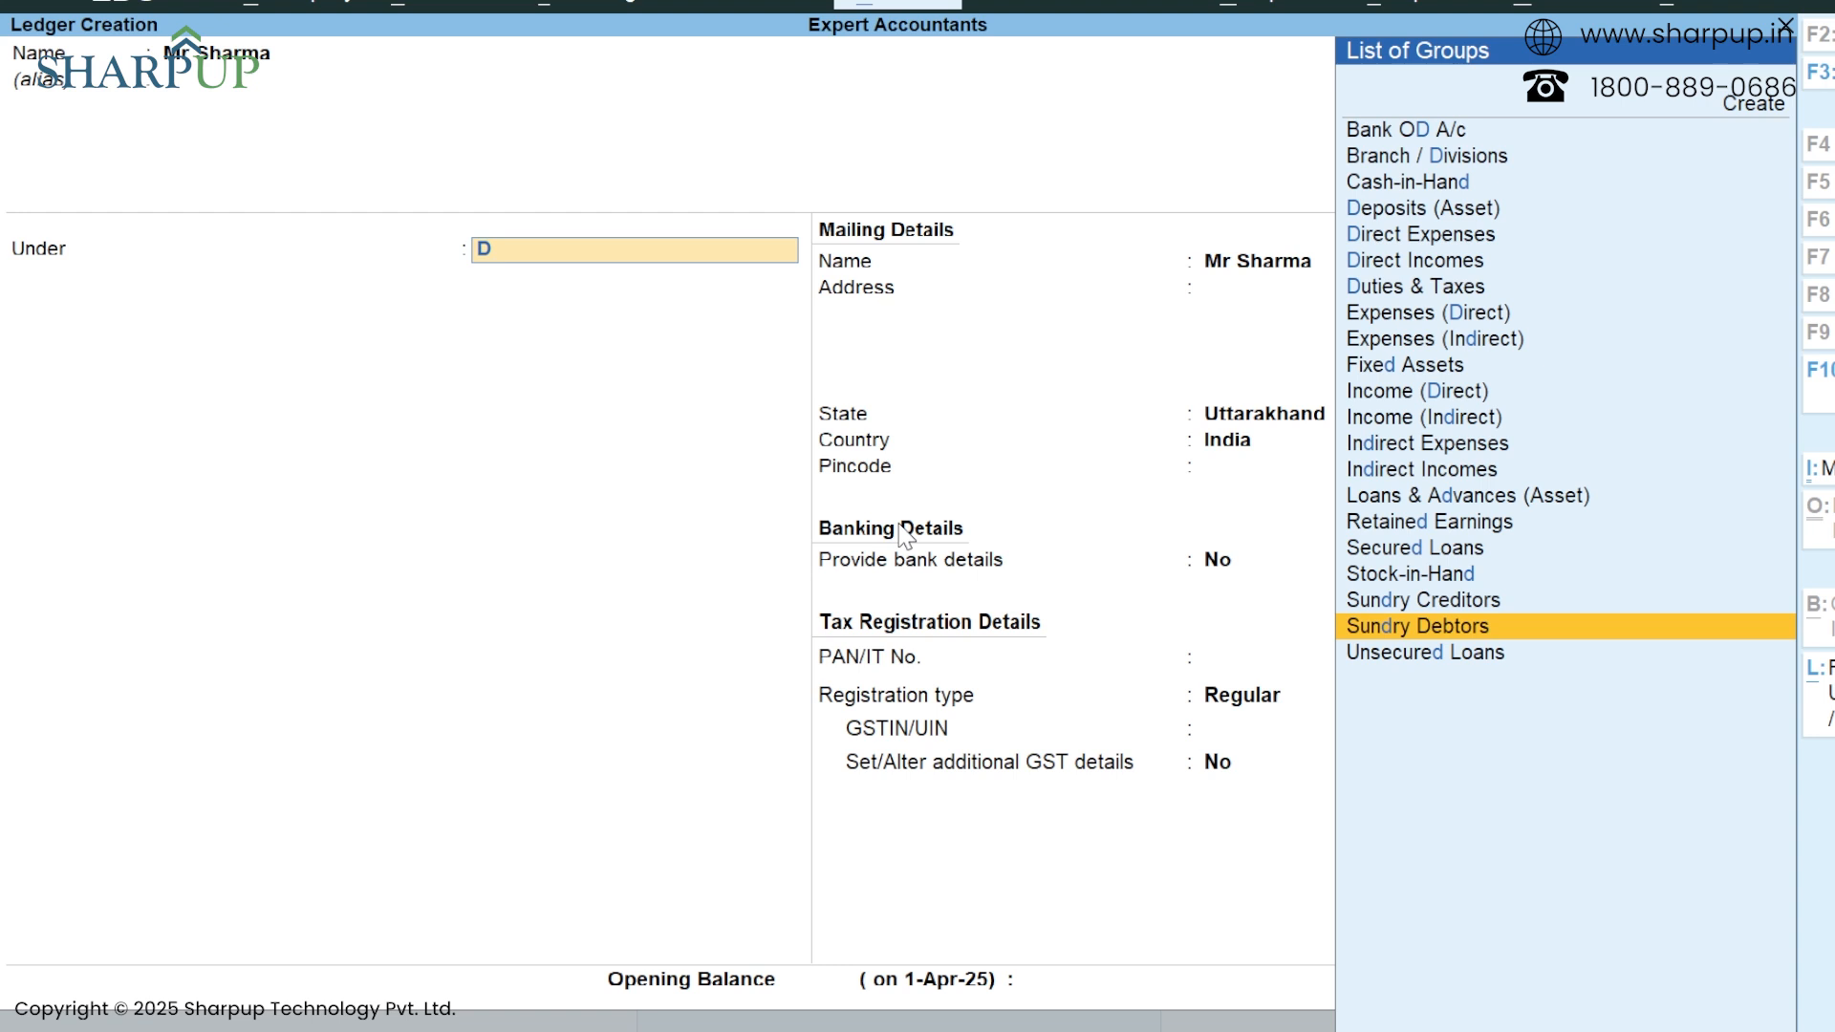
key(Return)
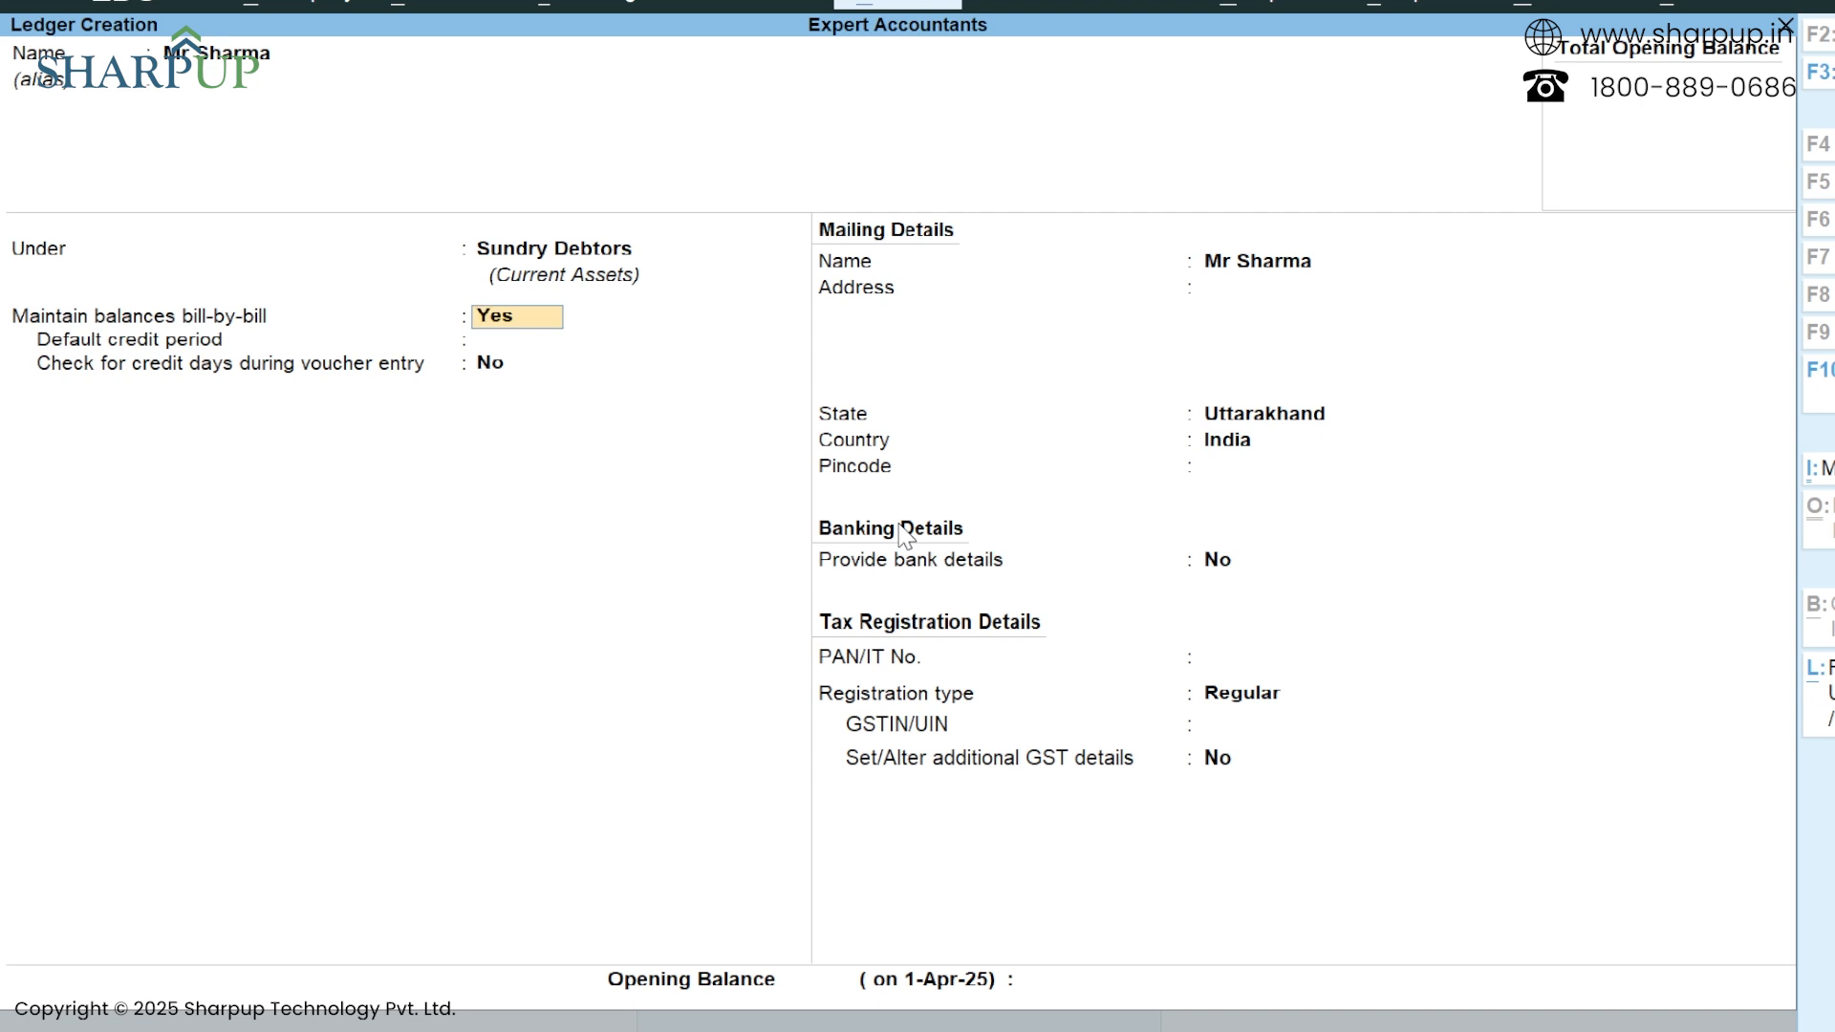
Keep bill-by-bill balances at Yes with no default credit period or credit-day check, and enter the customer's mailing address.
key(Return)
key(Return)
key(Return)
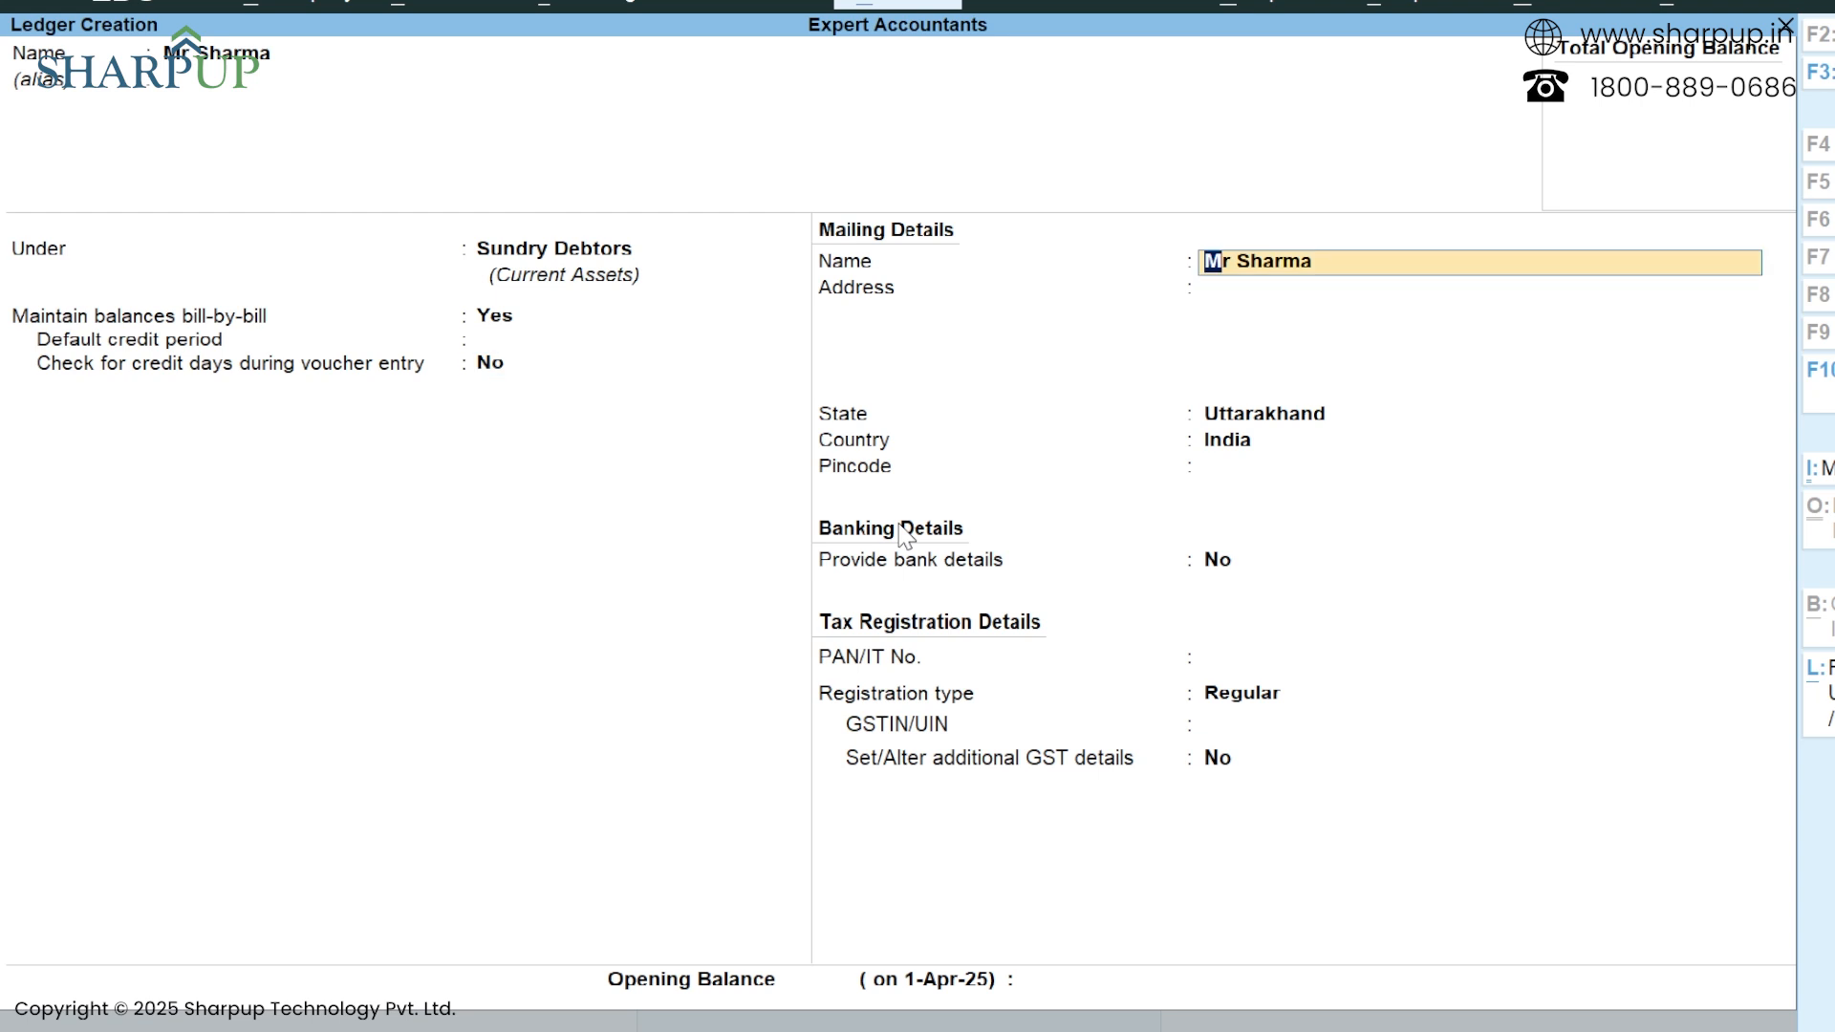
key(Return)
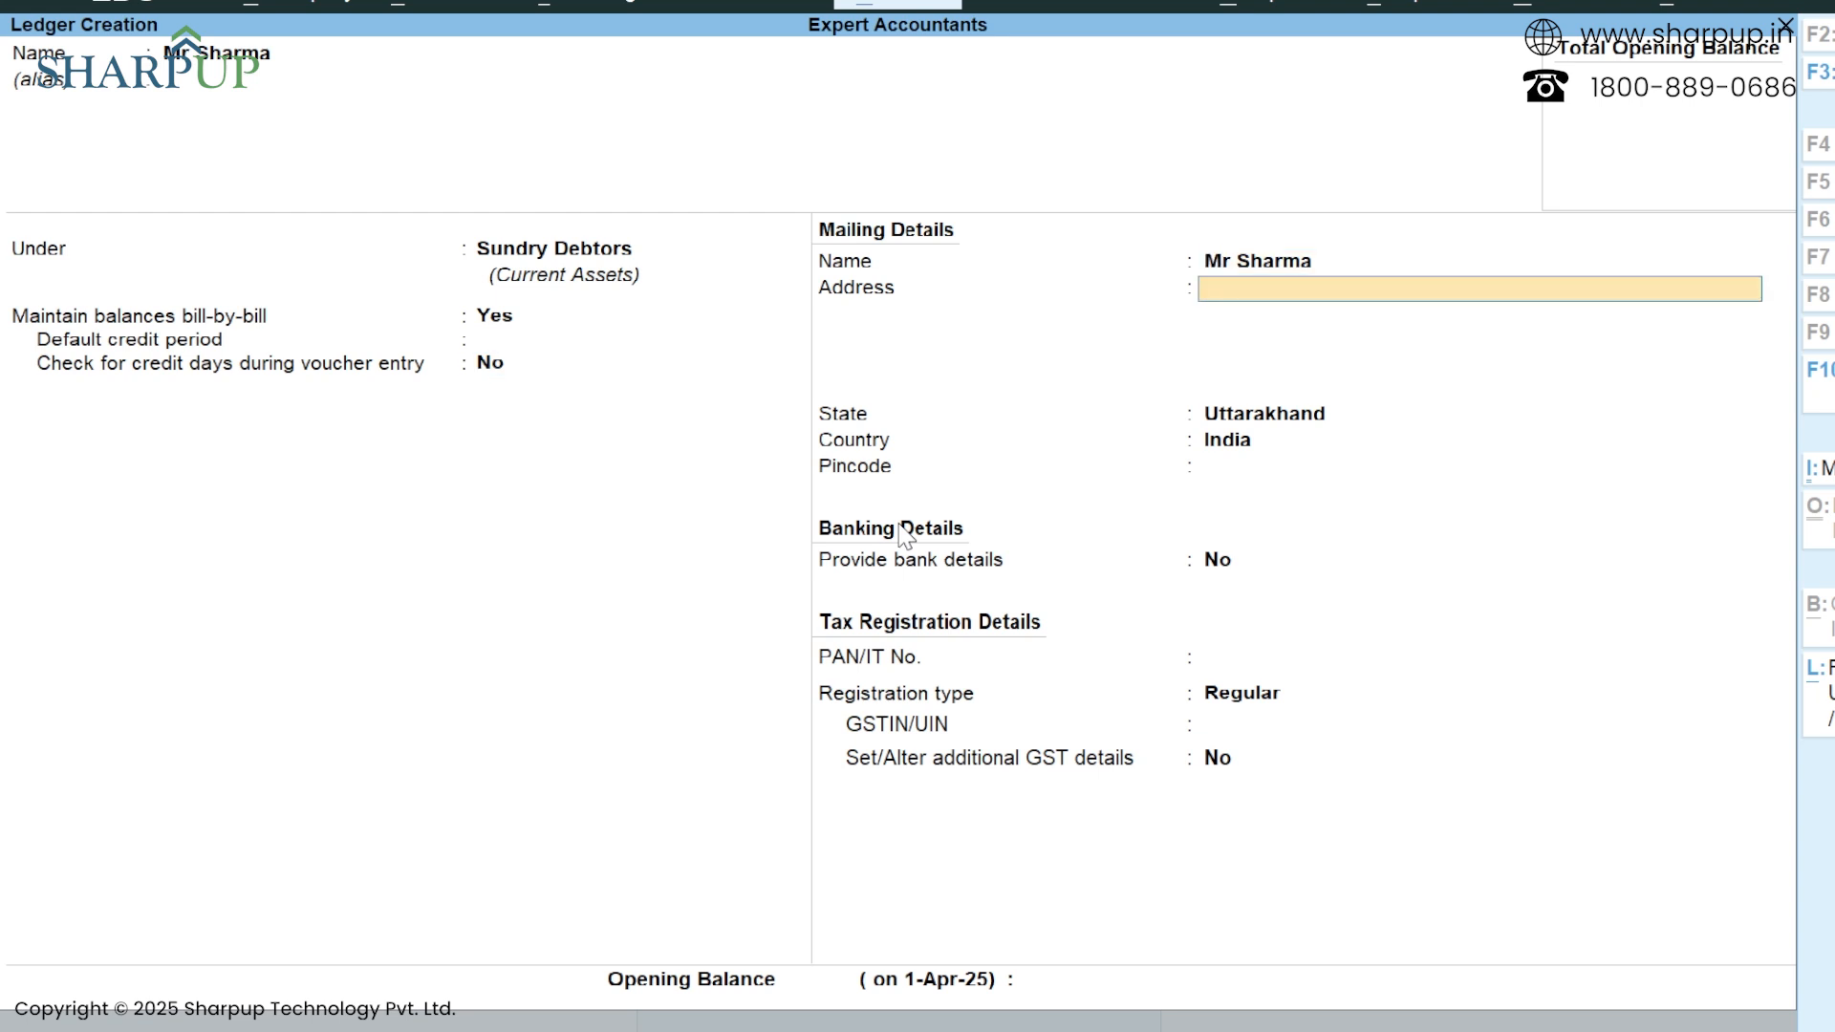
text(88 Abc Nagar)
key(Return)
key(Return)
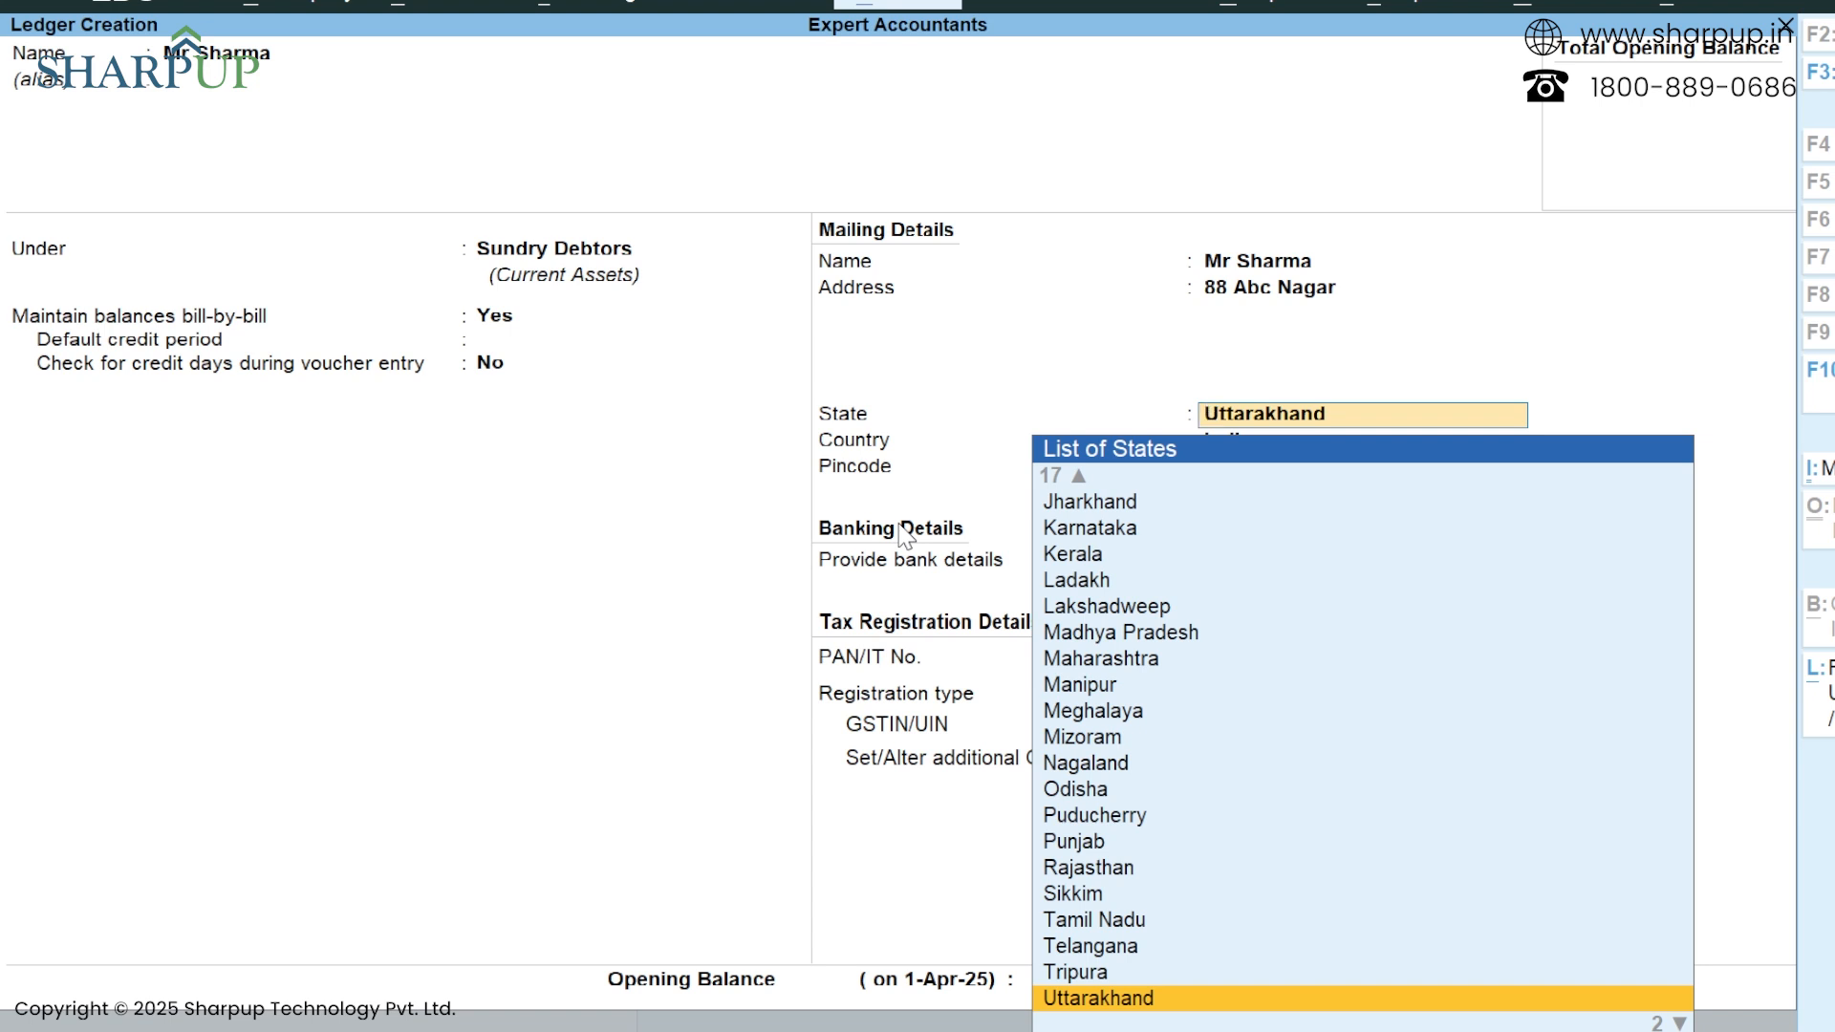
Set the customer's state to Punjab and leave the pincode empty.
key(Up)
key(Up)
key(Up)
key(Up)
key(Up)
key(Up)
key(Up)
key(Up)
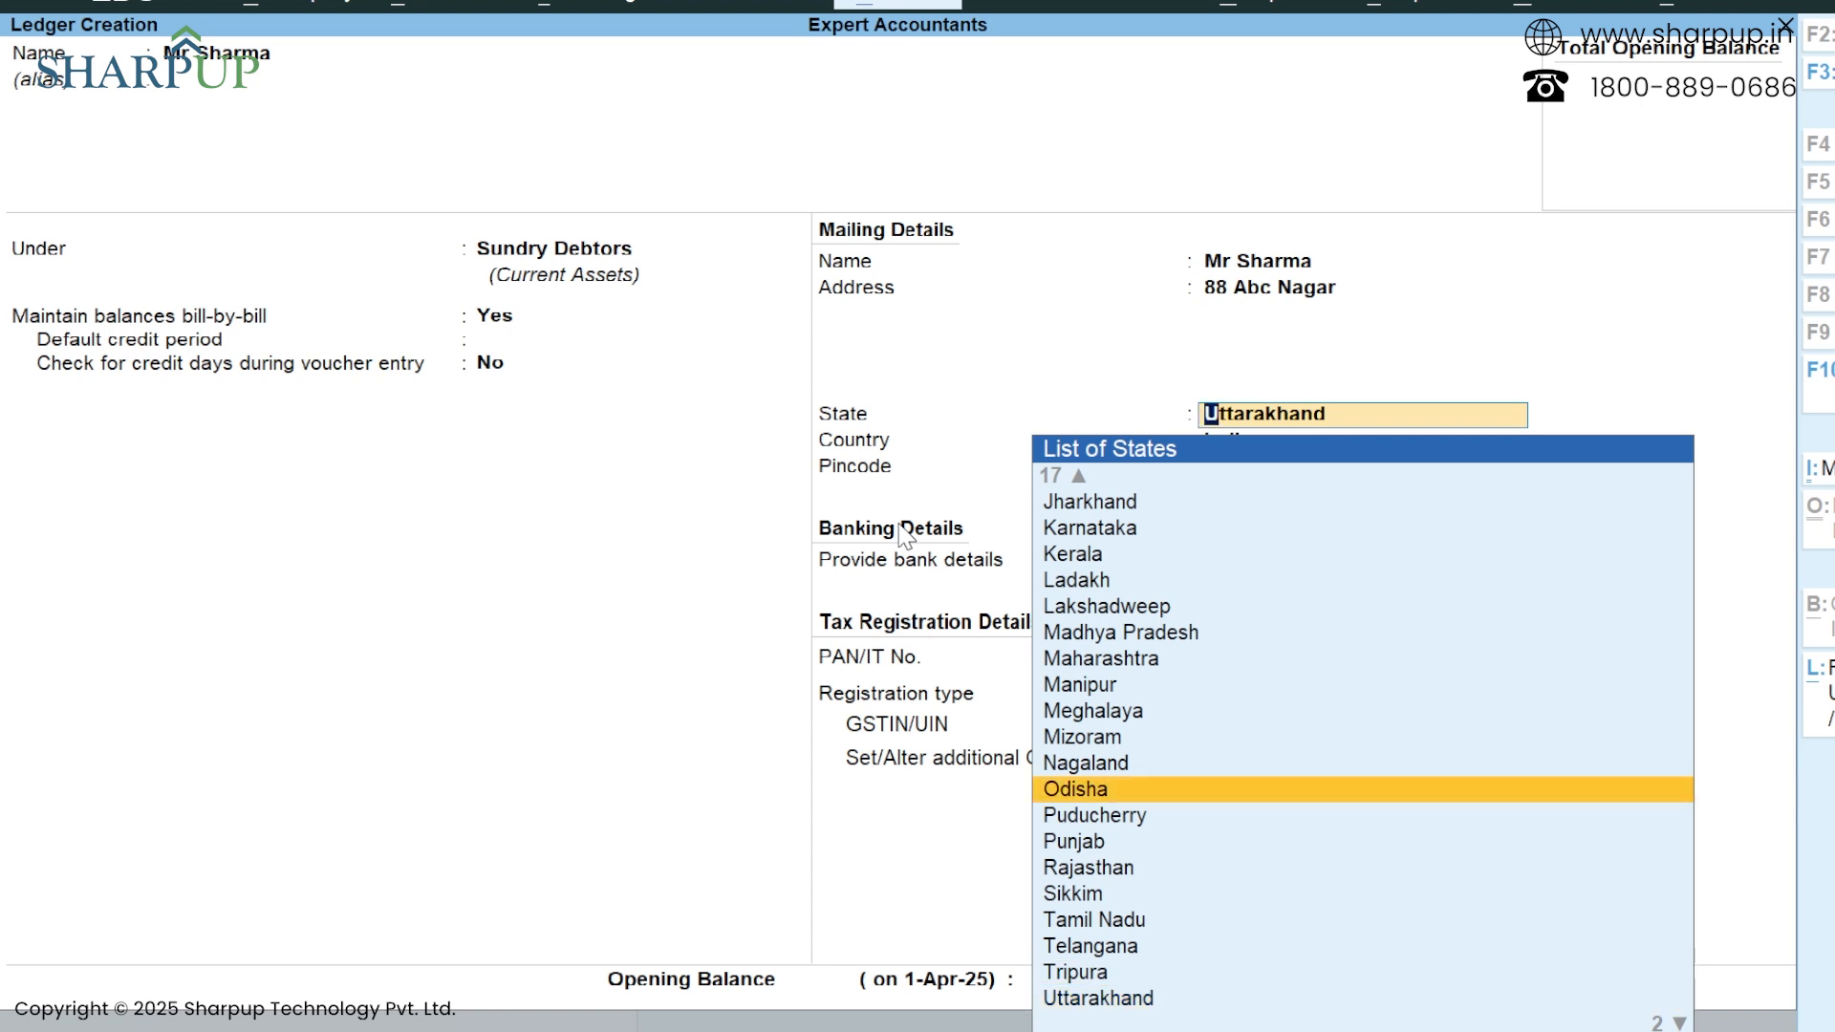
key(Down)
key(Down)
key(Return)
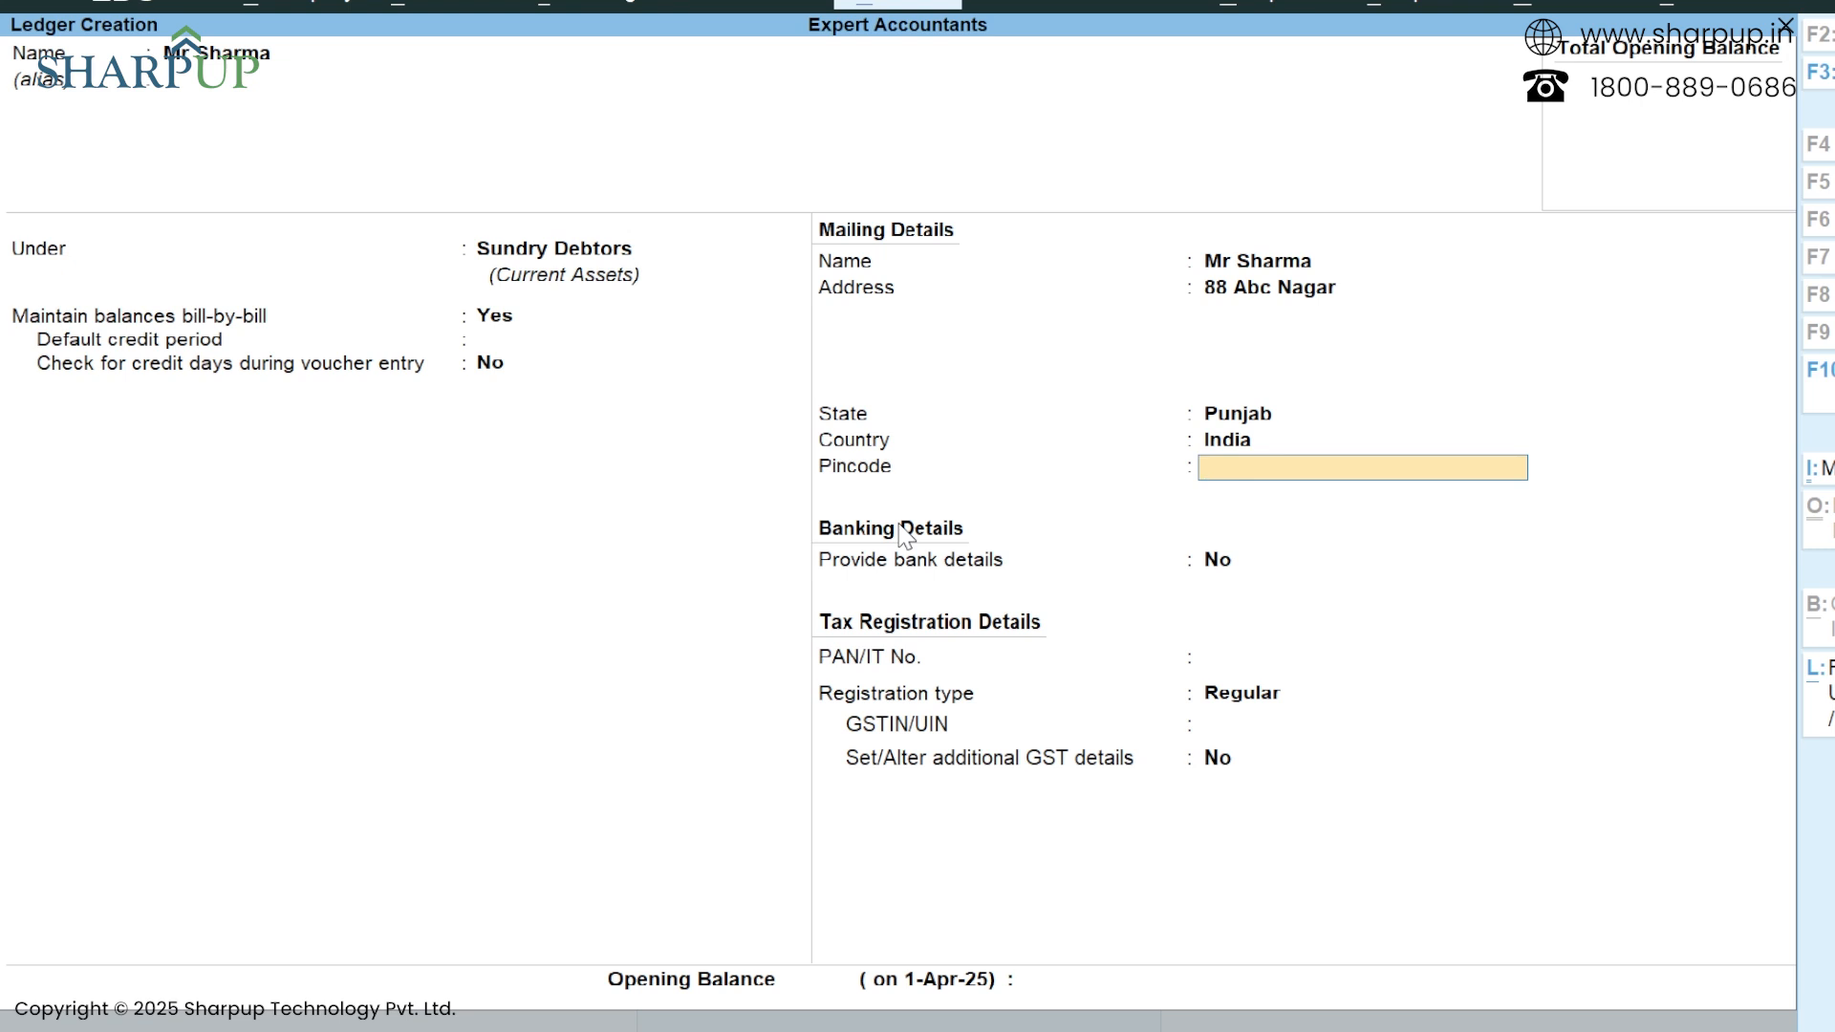
key(Return)
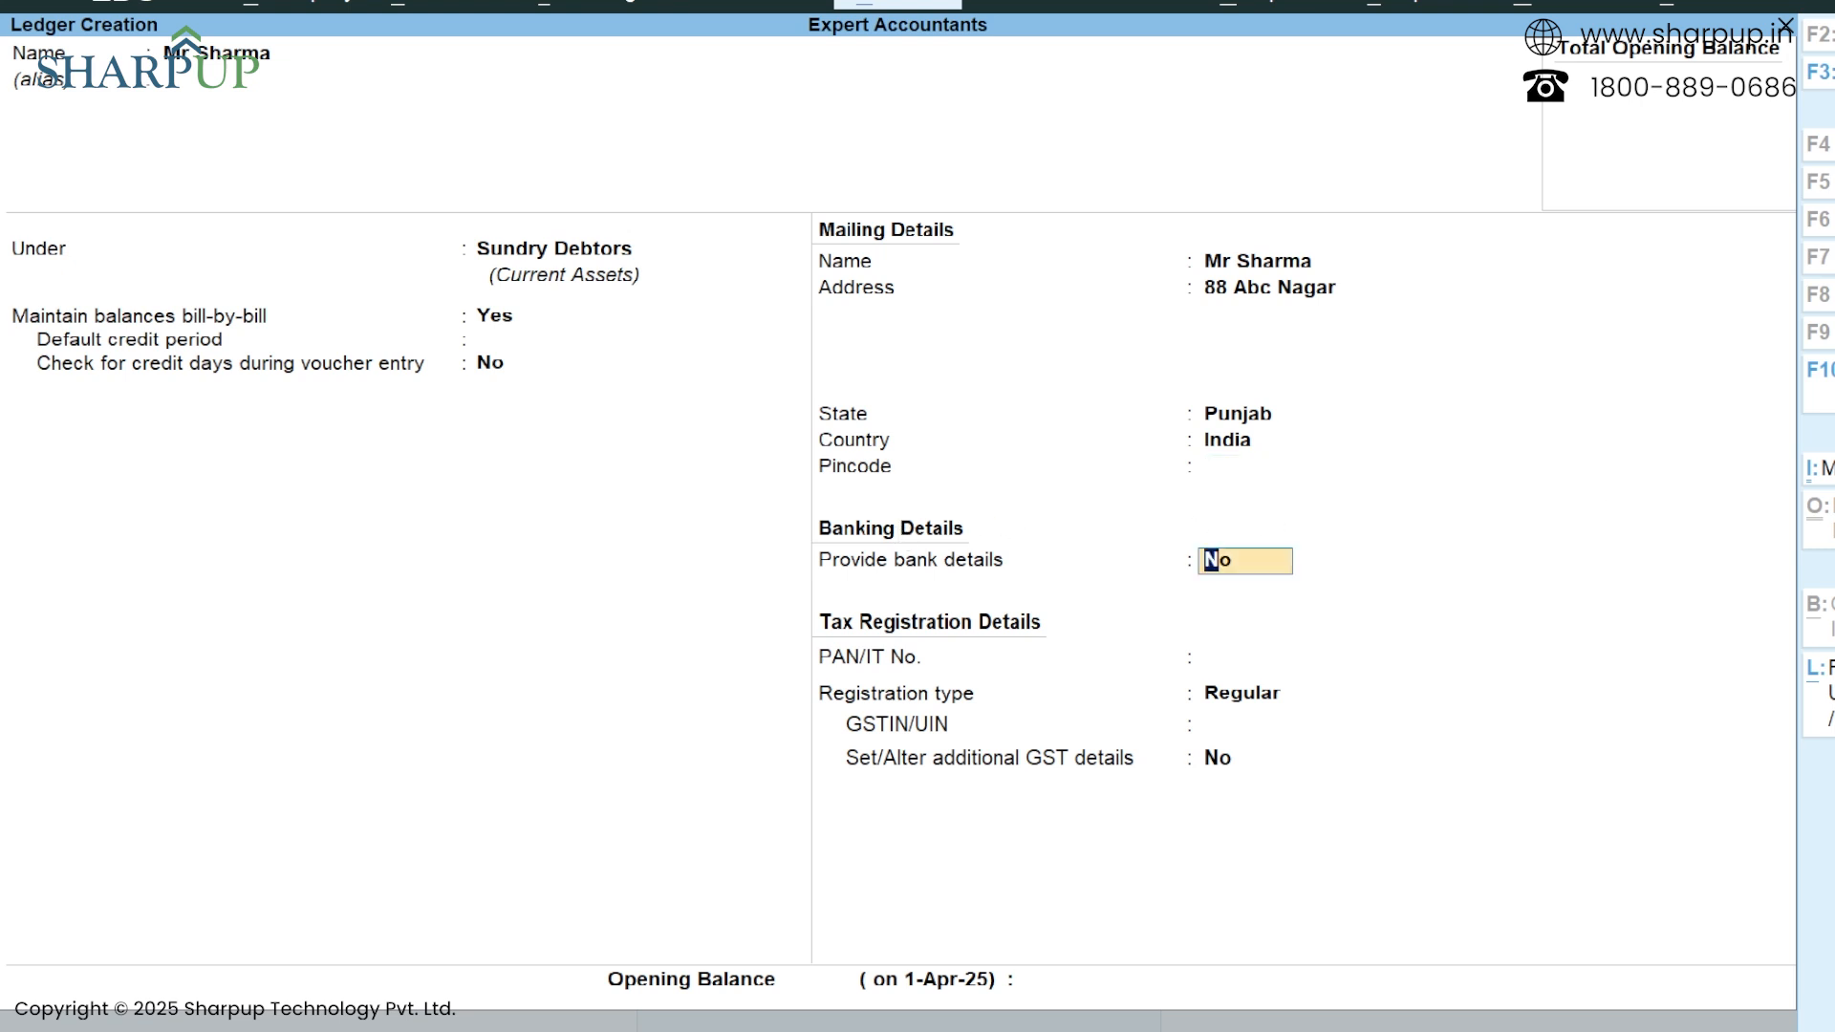
Save the customer ledger with no bank details, Regular registration type, no GSTIN, no additional GST details and no opening balance.
key(Return)
key(Return)
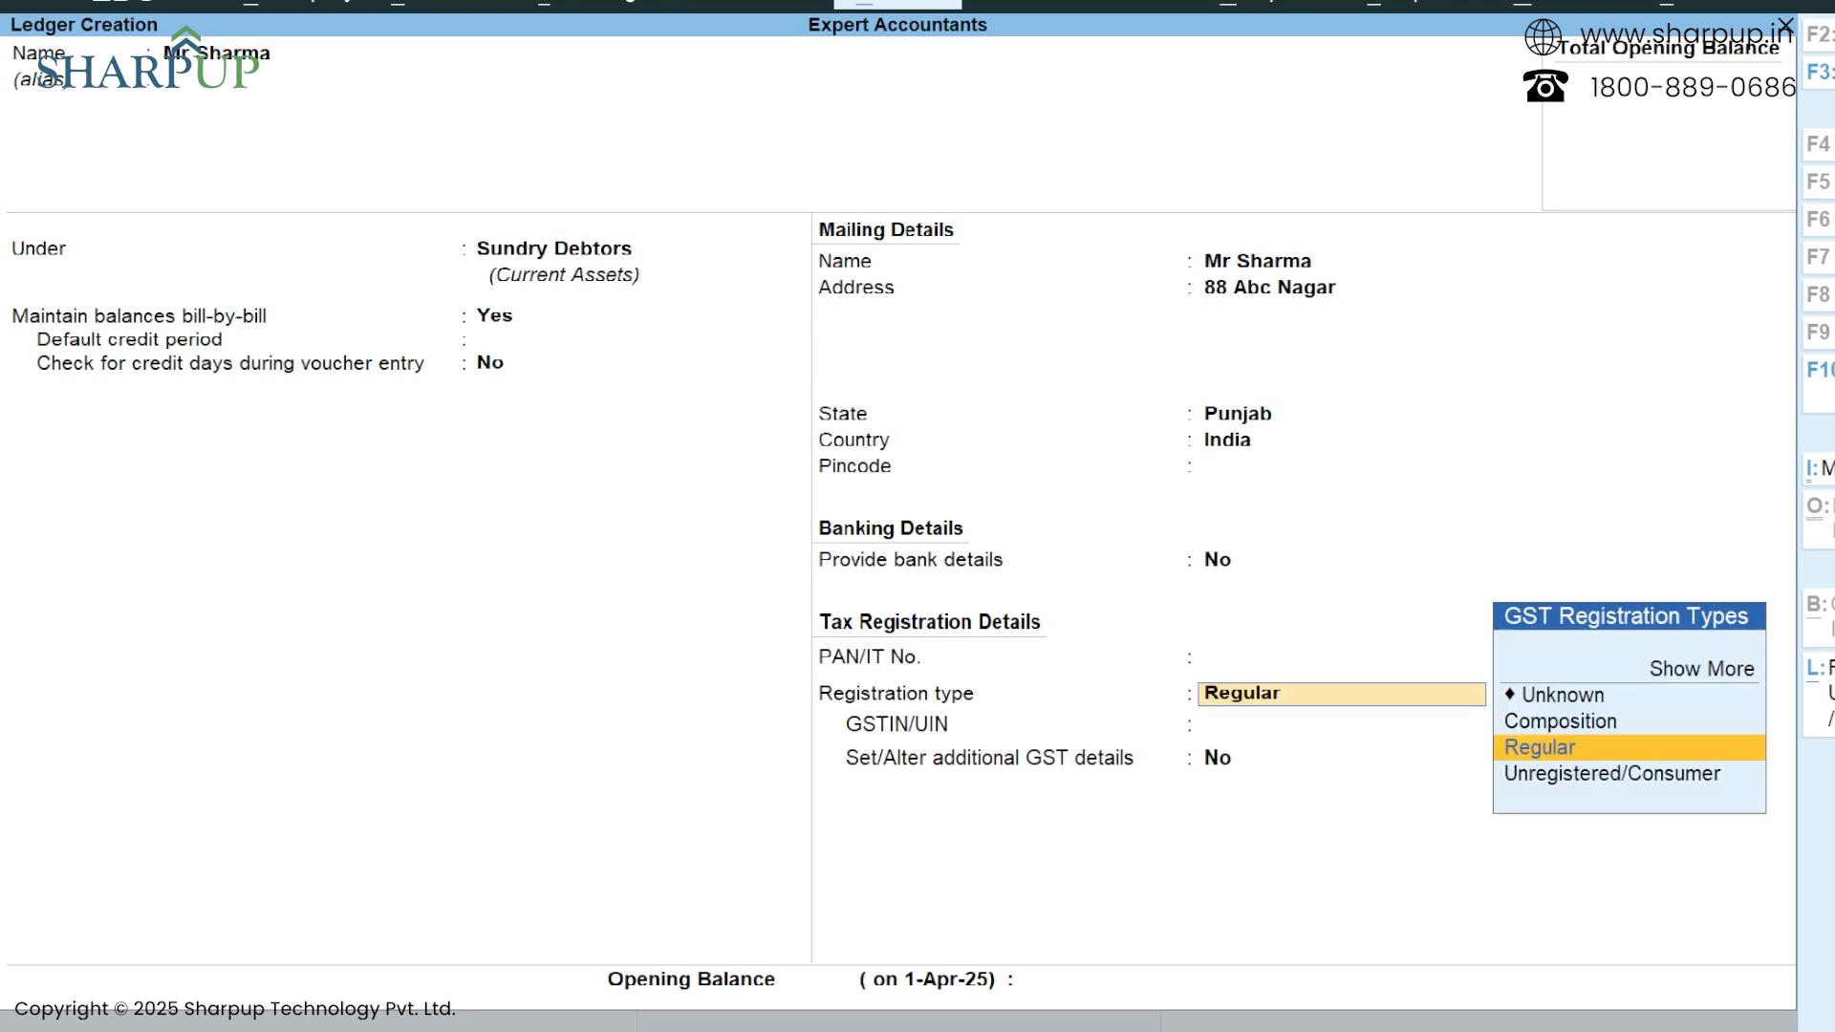
key(Return)
key(Return)
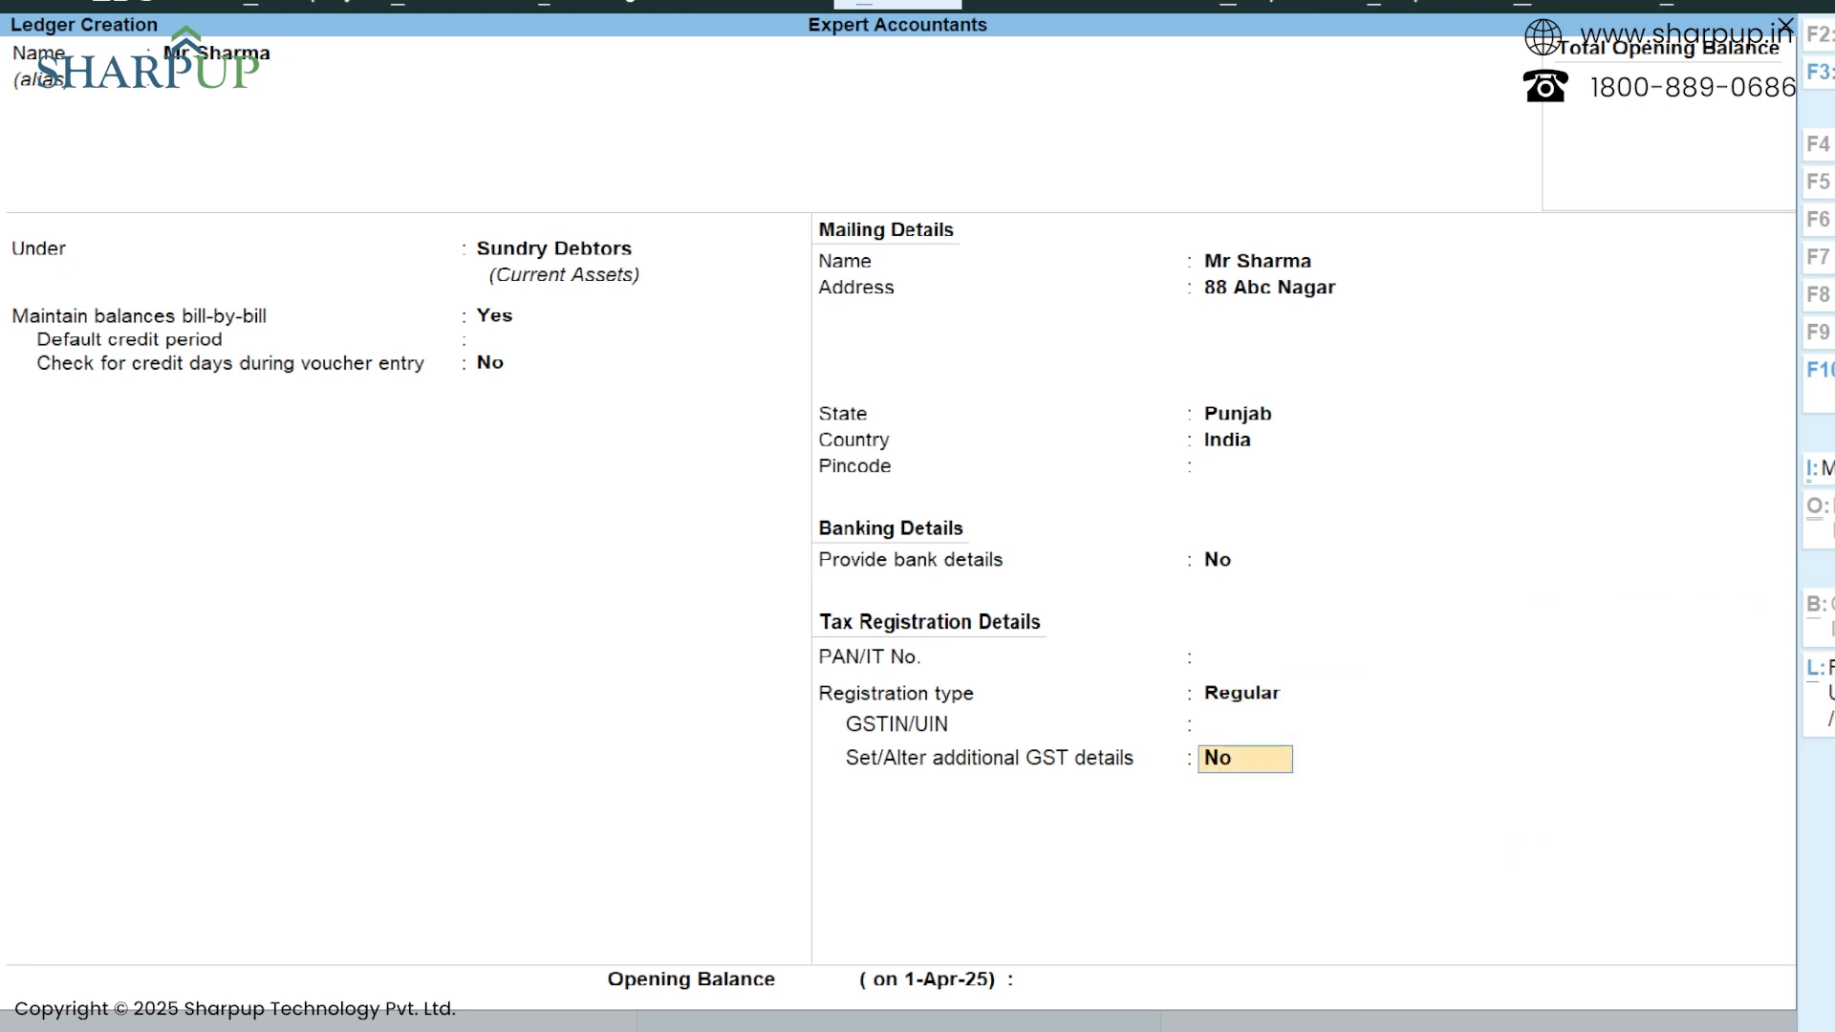
key(Return)
key(Return)
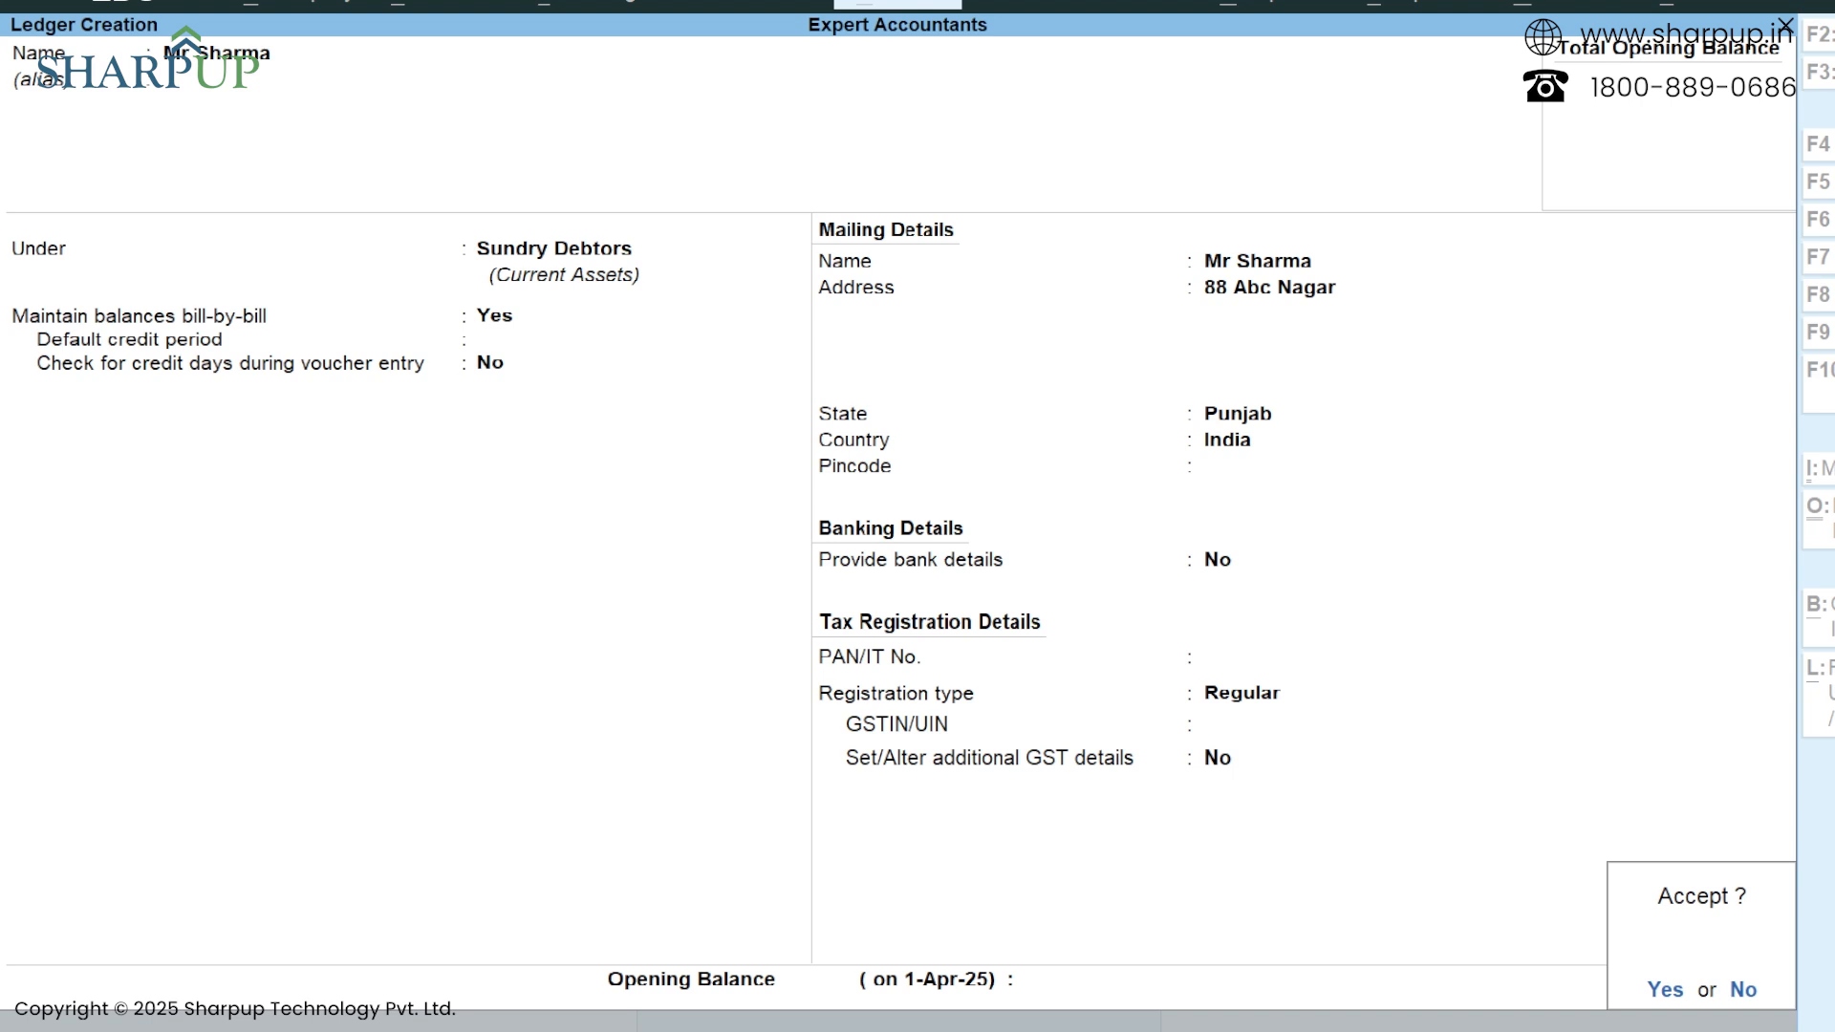
key(Return)
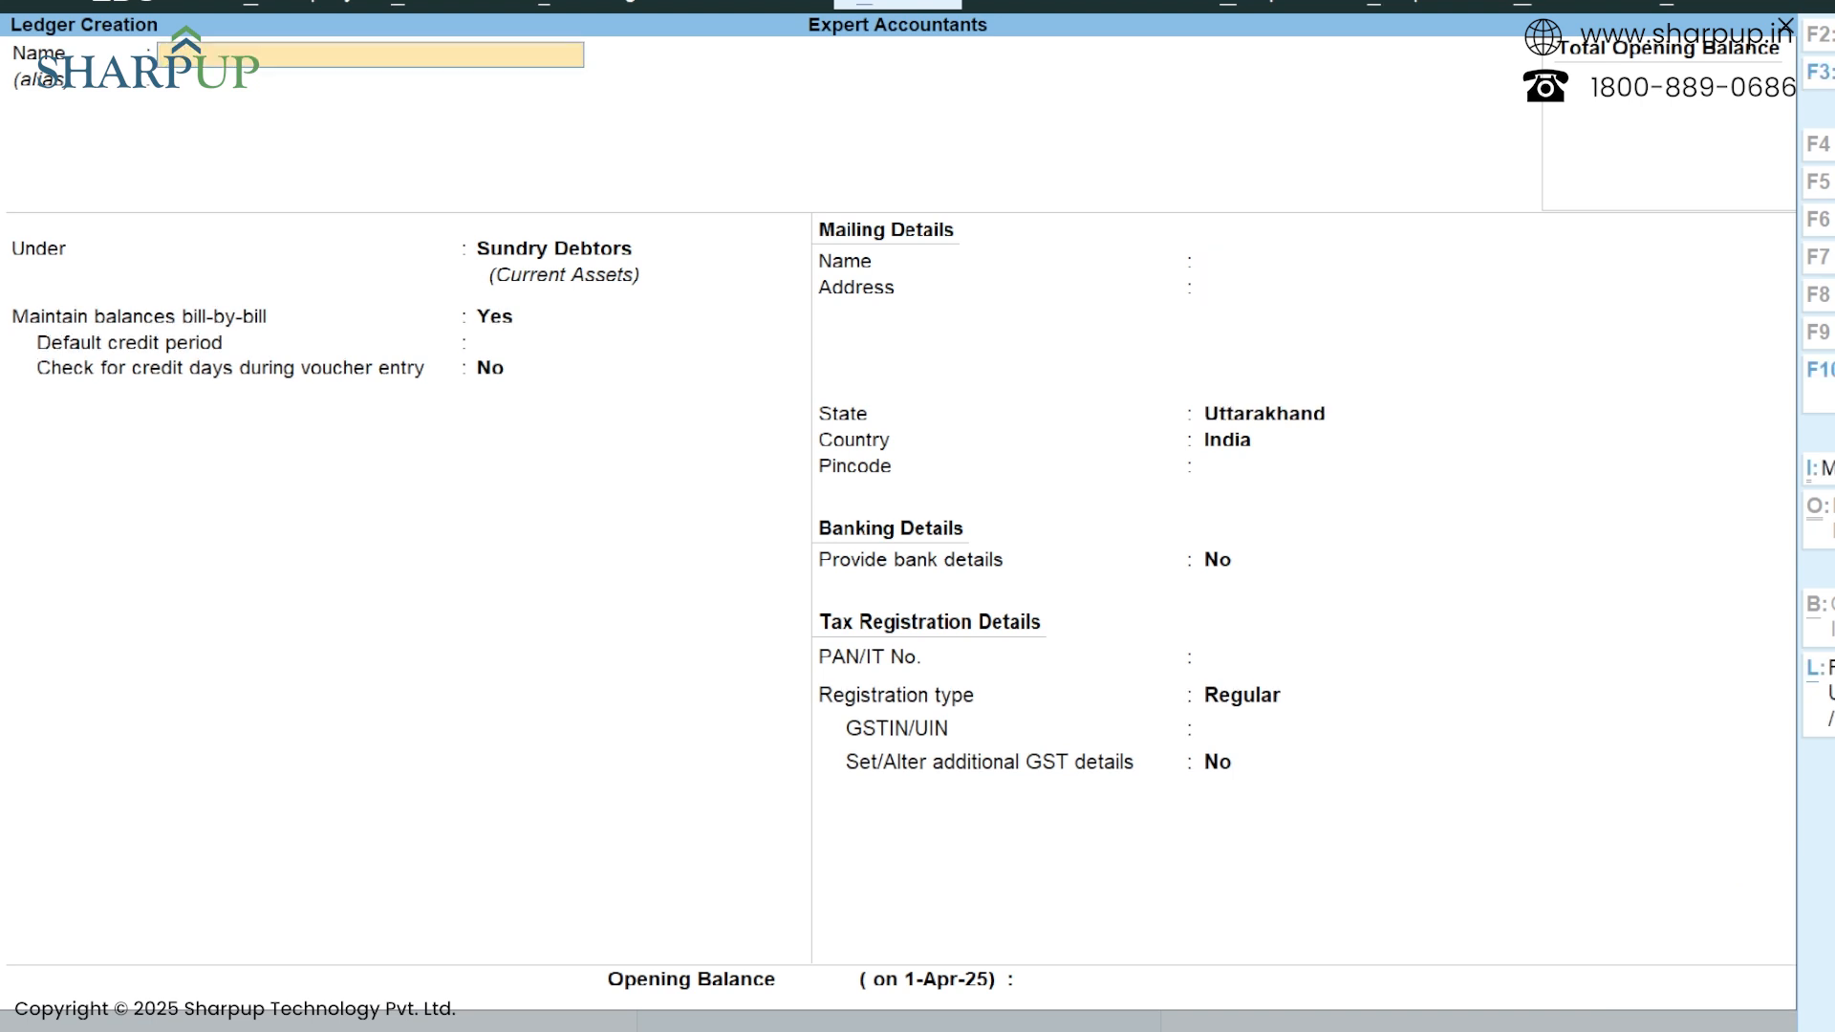
Start a ledger with the supplier's name, no alias, under Sundry Creditors.
text(Mr Verma)
key(Return)
key(Return)
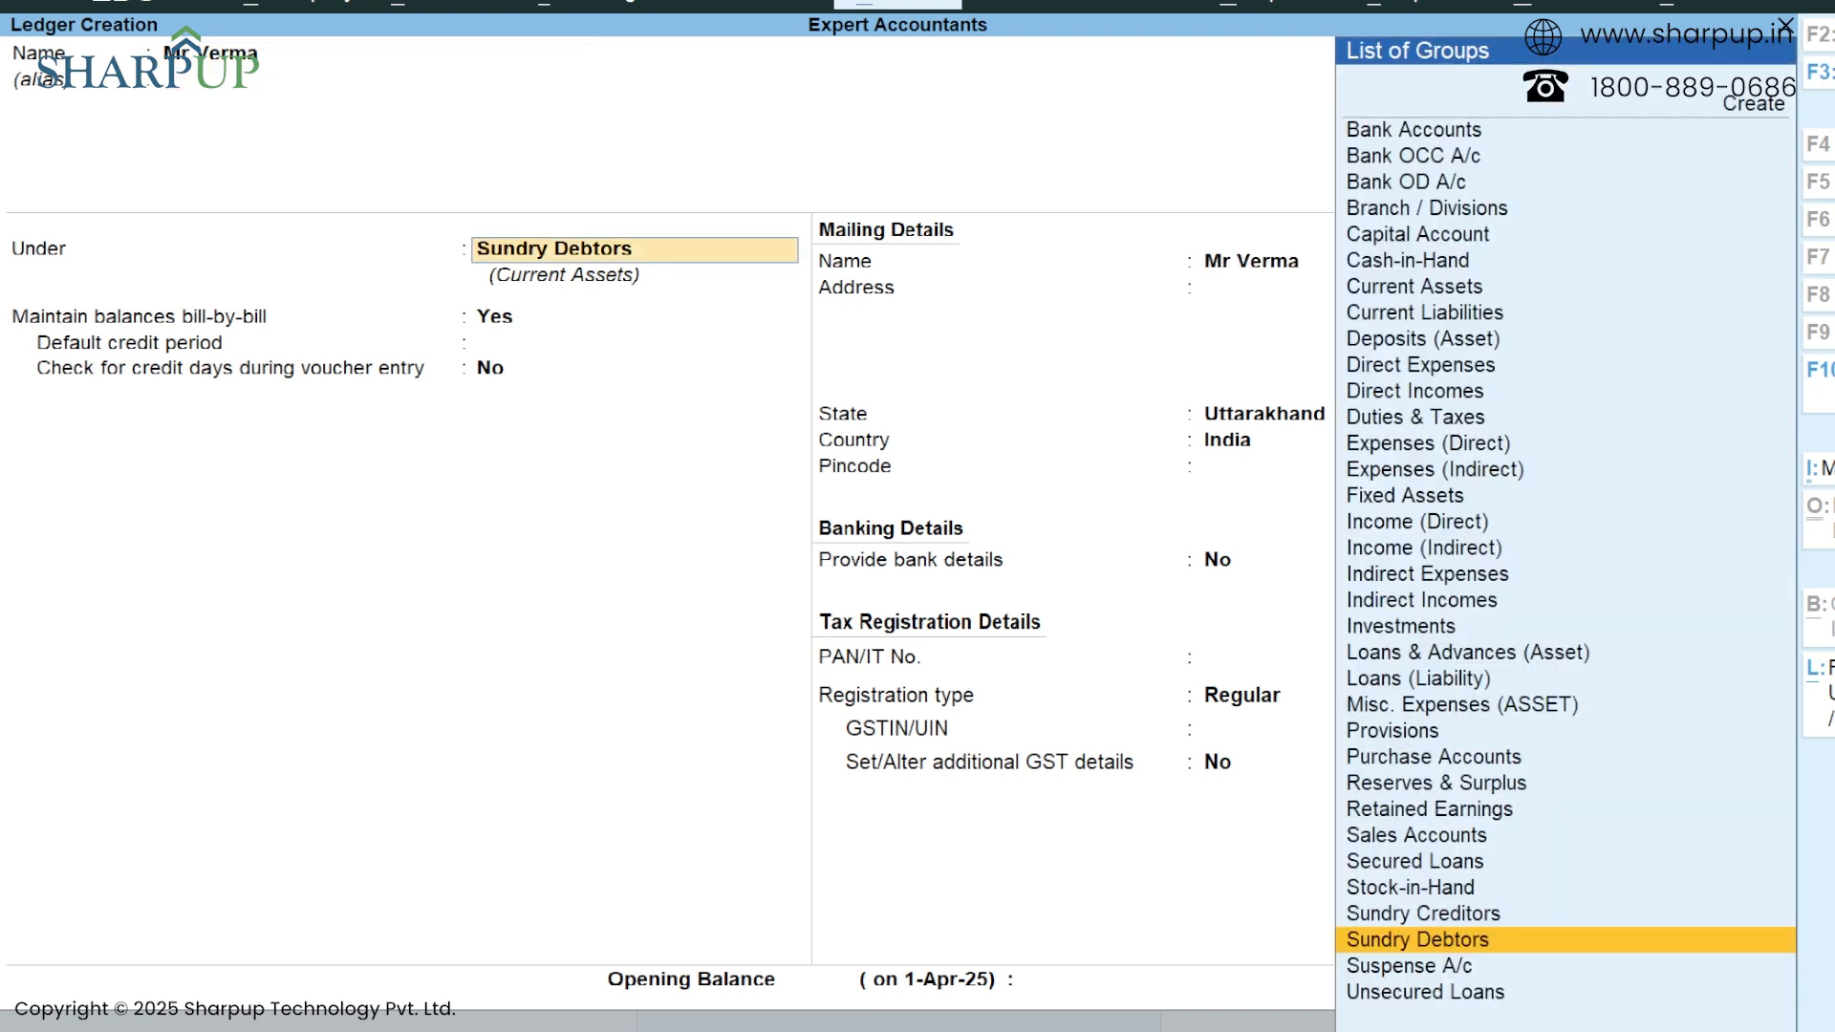
key(Up)
key(Return)
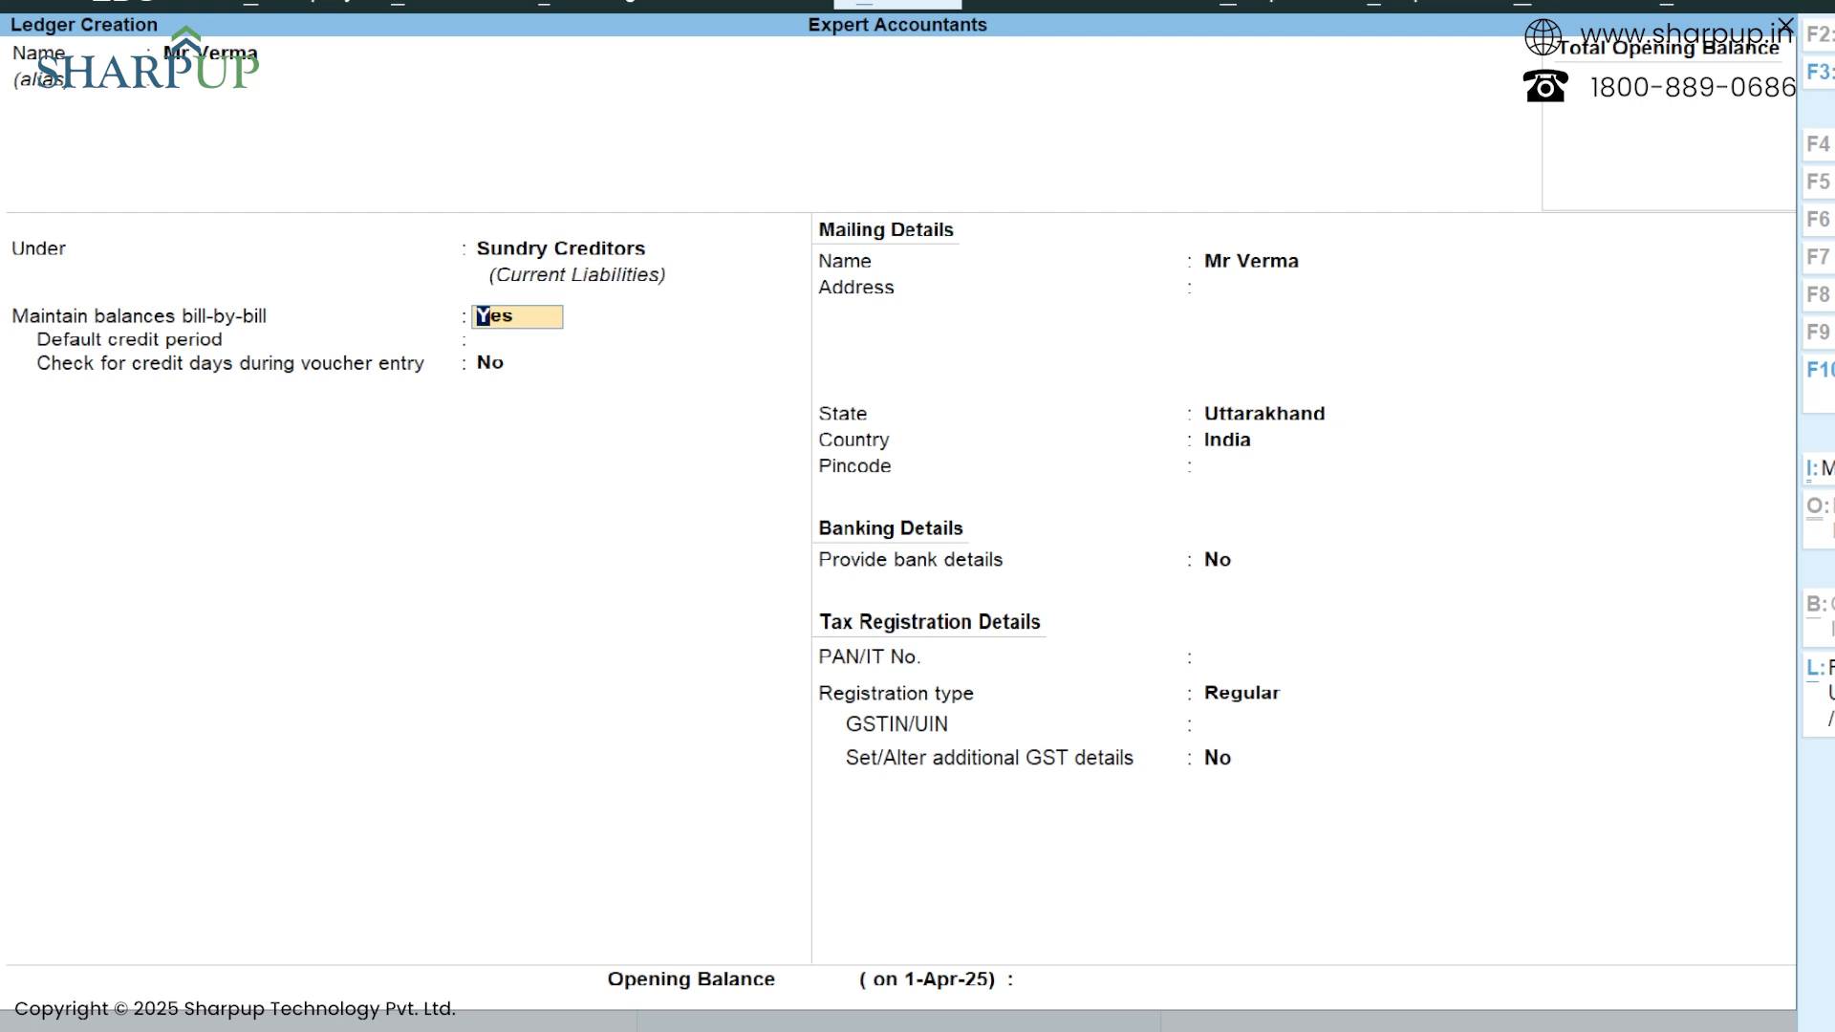
Save the supplier ledger with bill-by-bill balances, no address, state Uttarakhand, no bank details, Regular registration type and no opening balance.
key(Return)
key(Return)
key(Return)
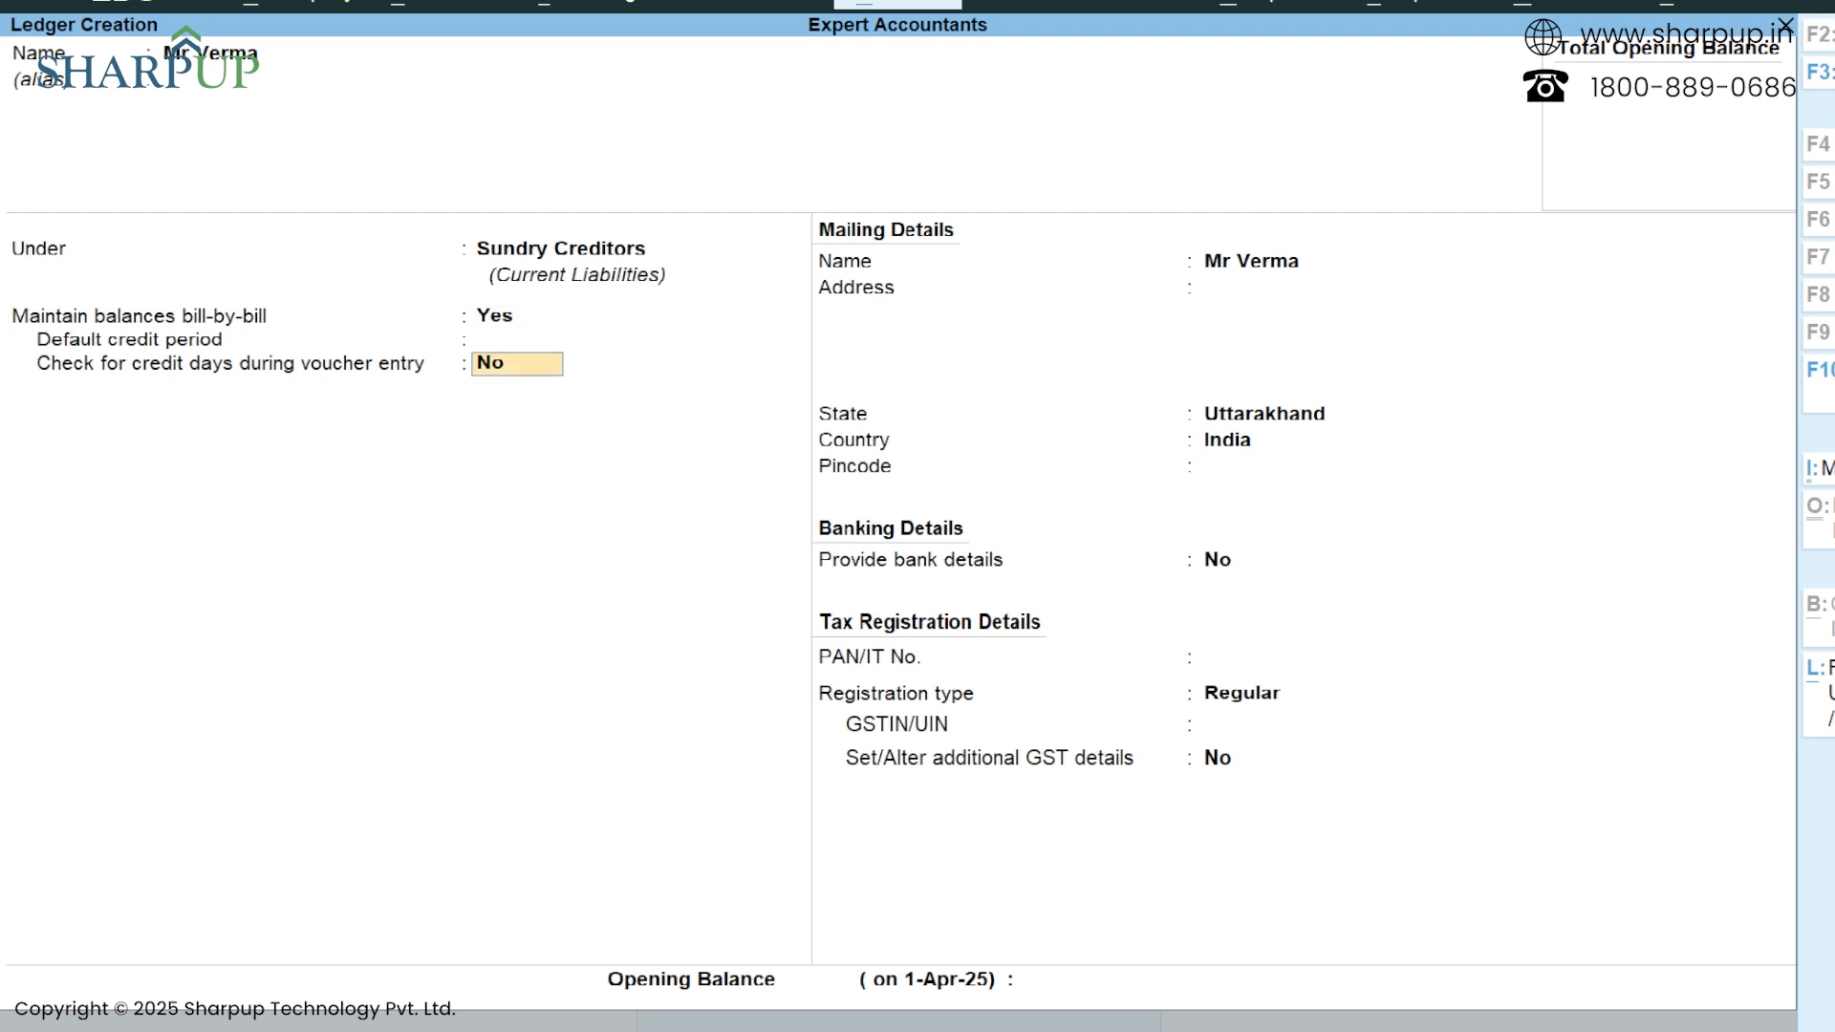
key(Return)
key(Return)
key(Return)
key(Return)
key(Return)
key(Return)
key(Return)
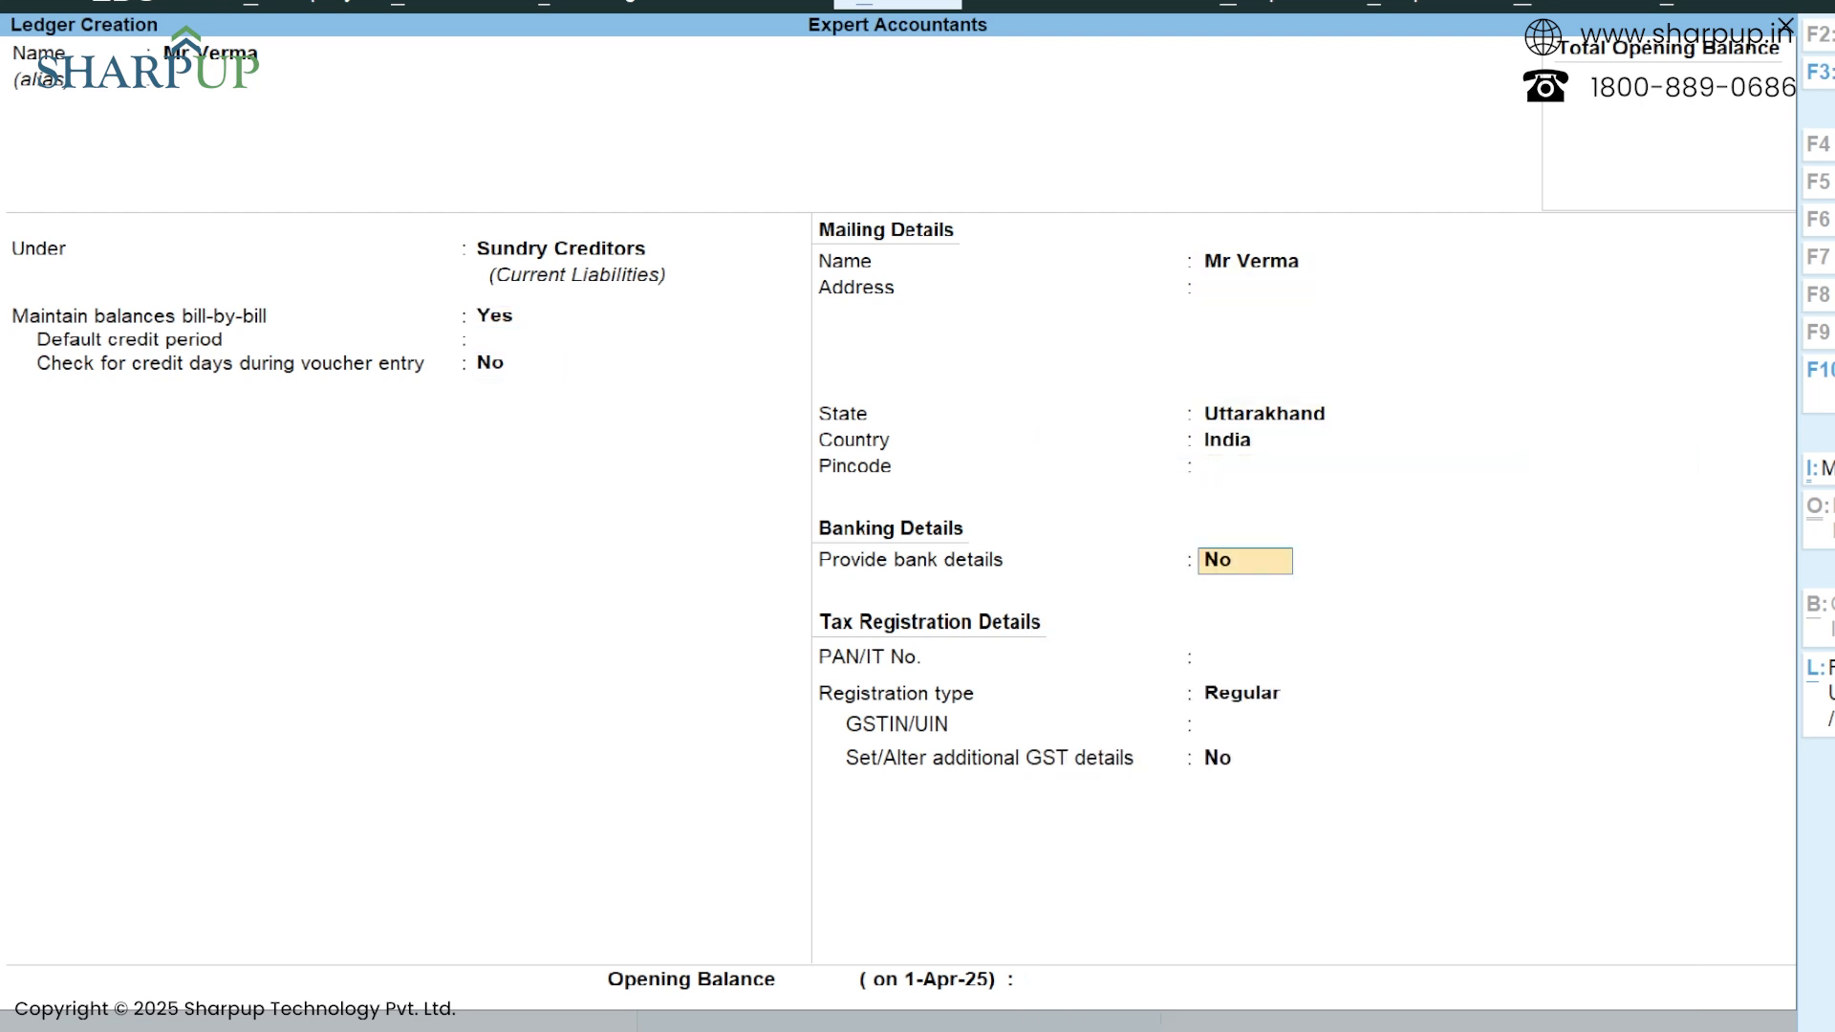
key(Return)
key(Return)
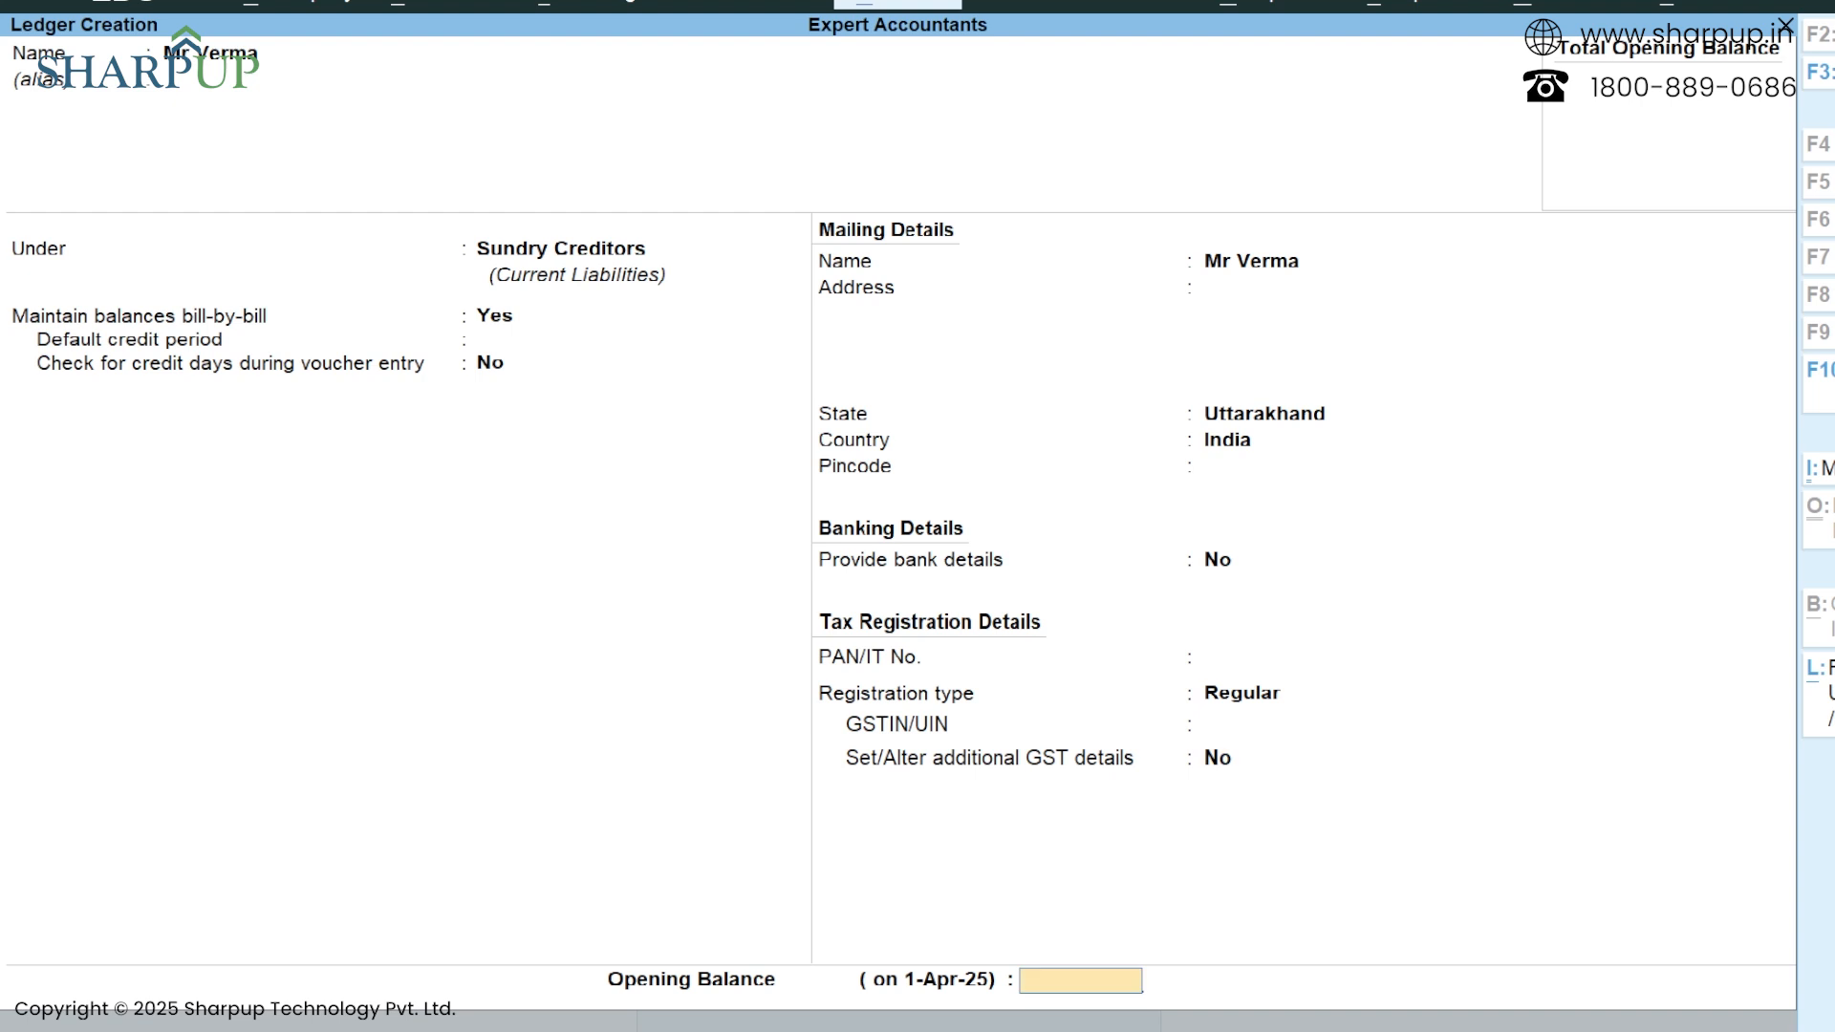
key(Return)
key(Return)
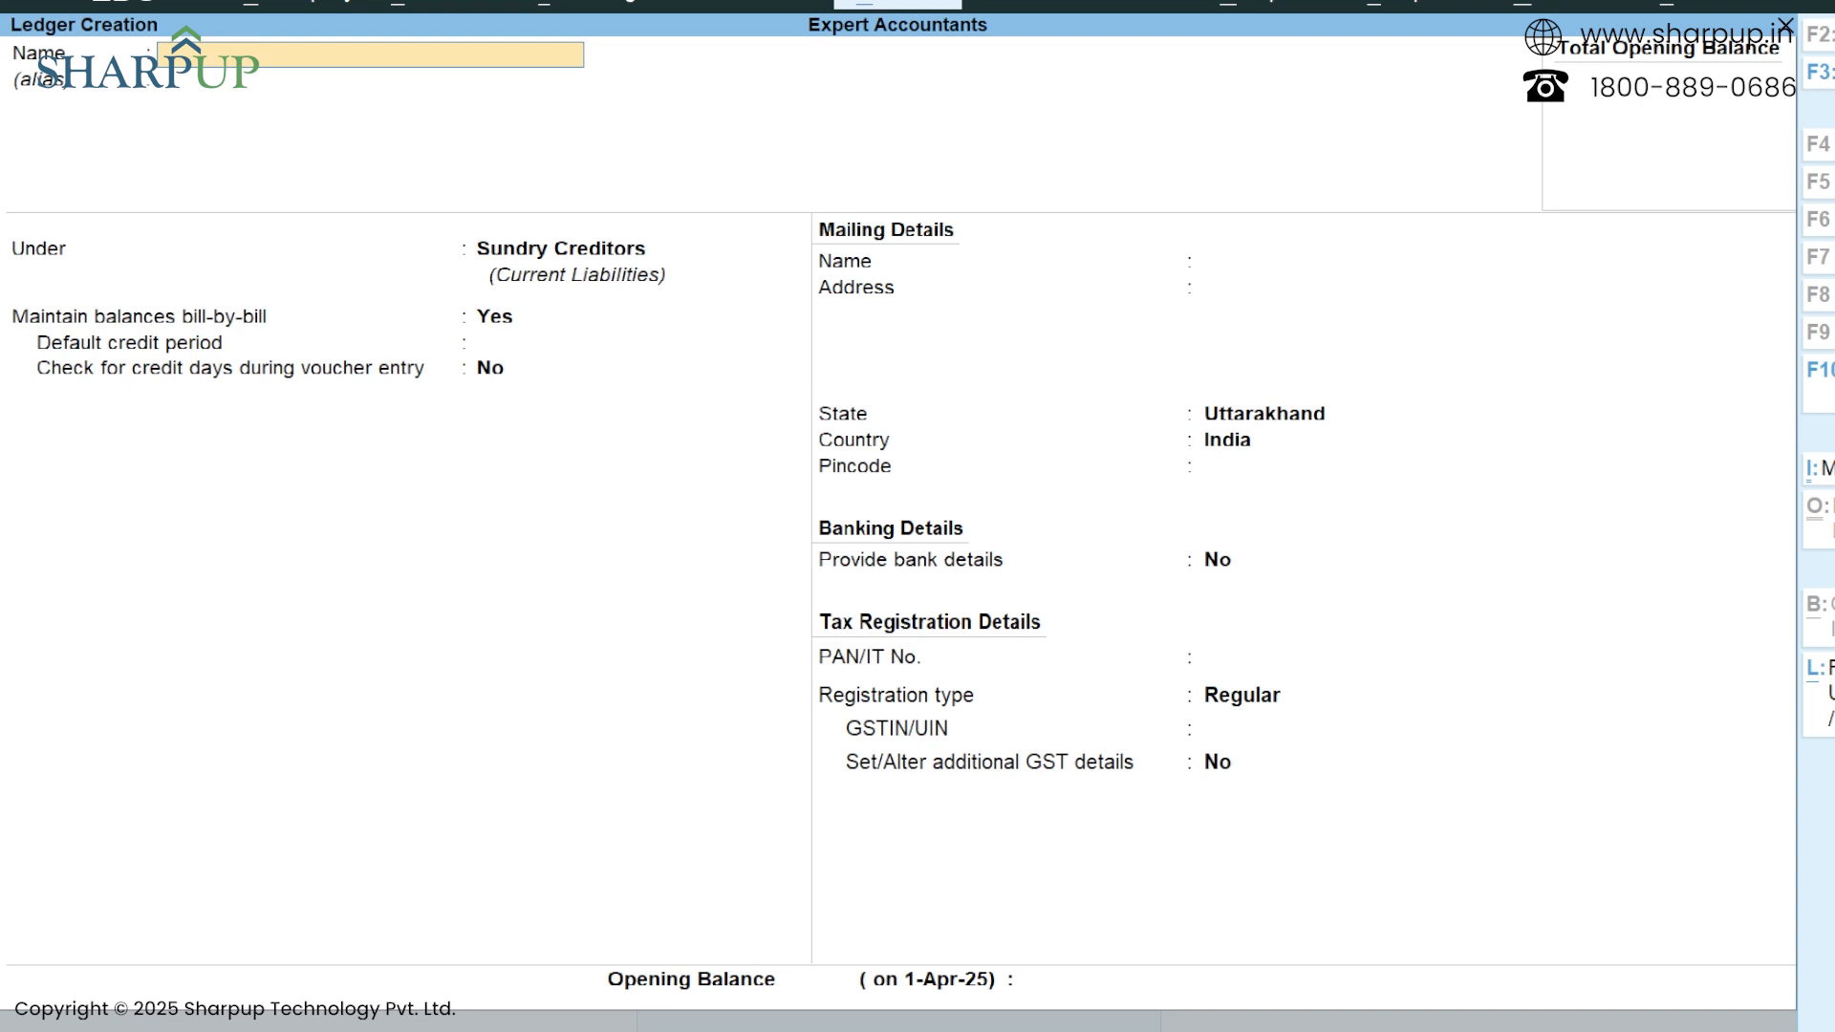
Start a ledger named Icici Bank 0001 with no alias, under Bank Accounts.
text(Icici Bank 0001)
key(Return)
key(Return)
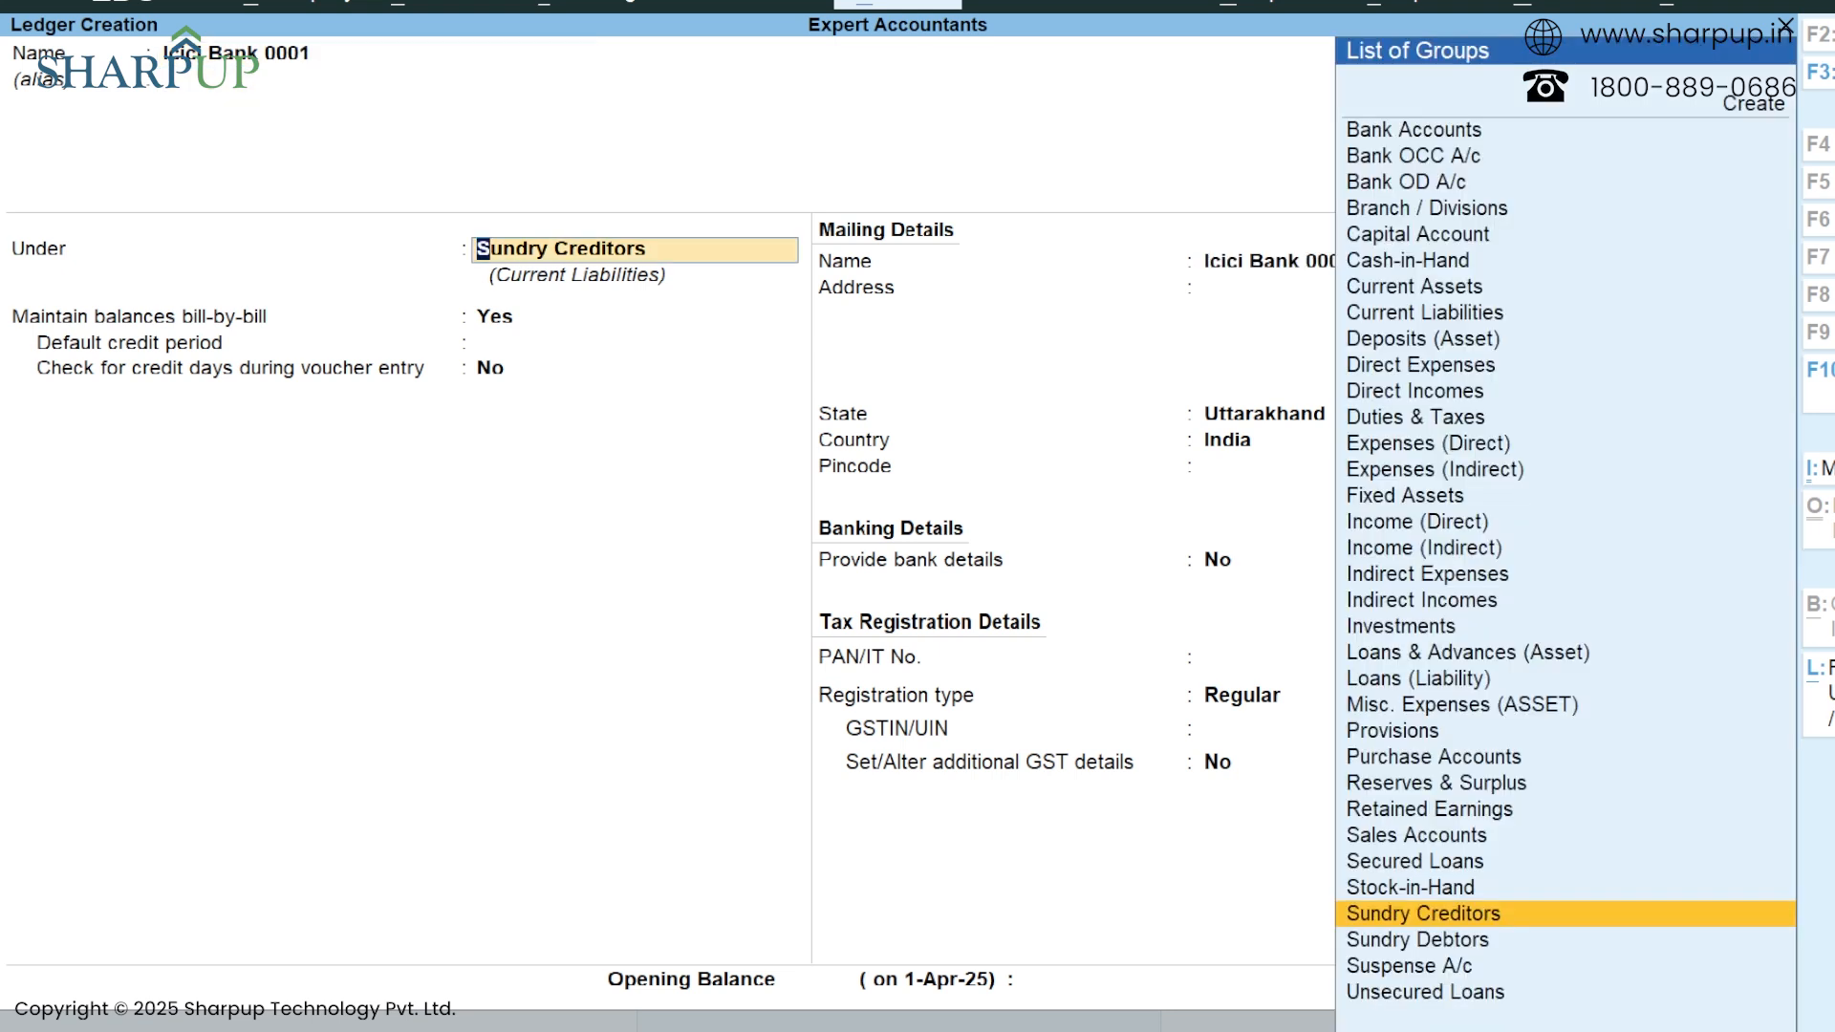
text(B)
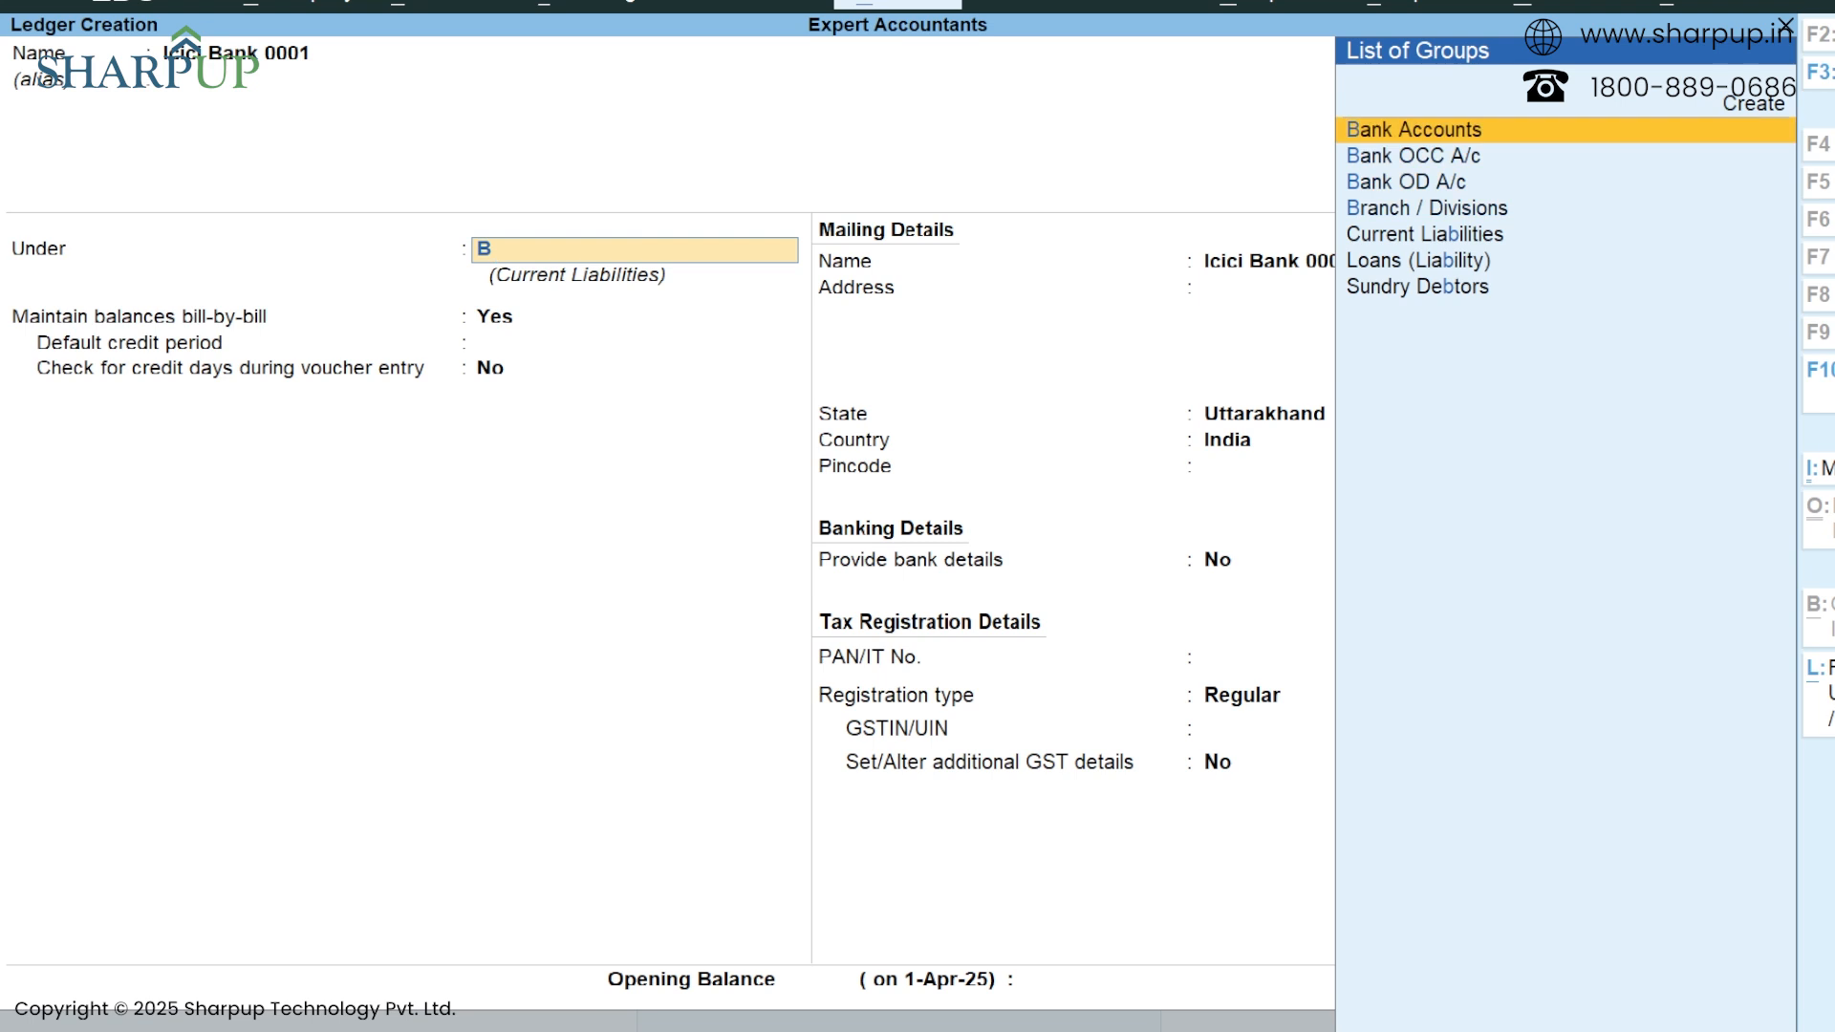
key(Return)
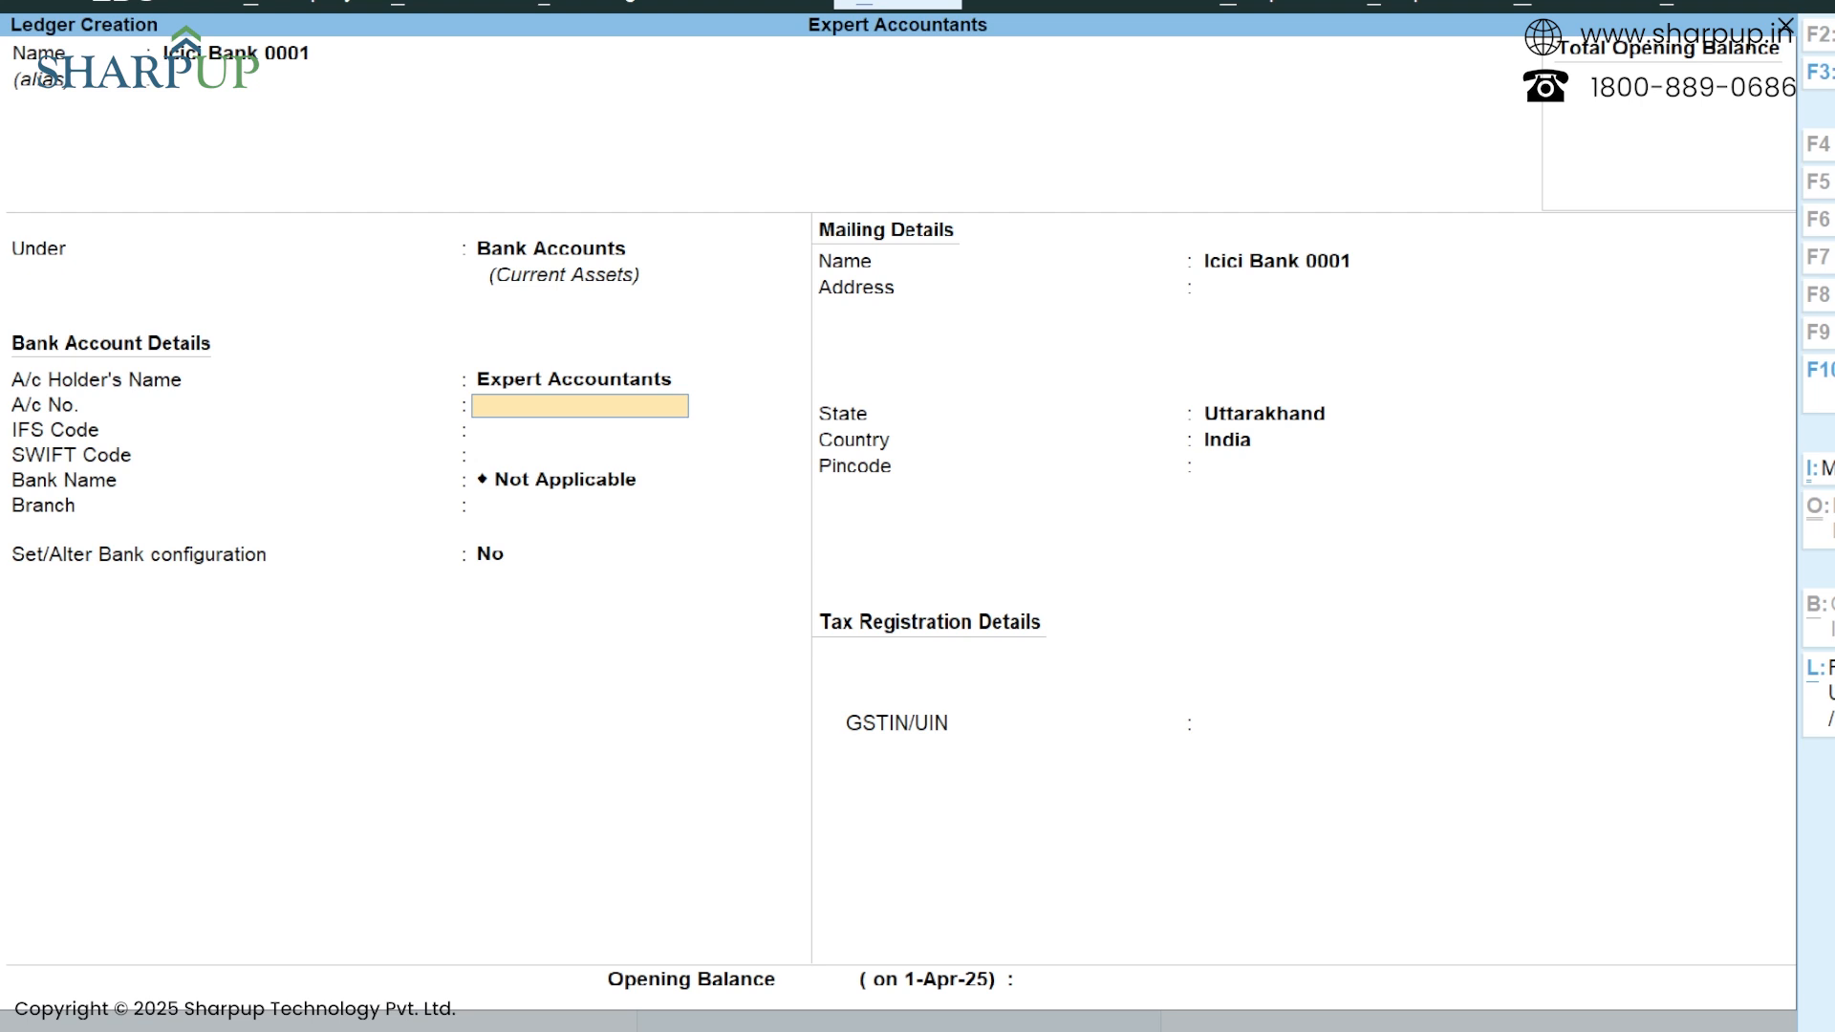
Leave the account number, IFS code, SWIFT code and branch empty, with the bank name Not Applicable.
key(Return)
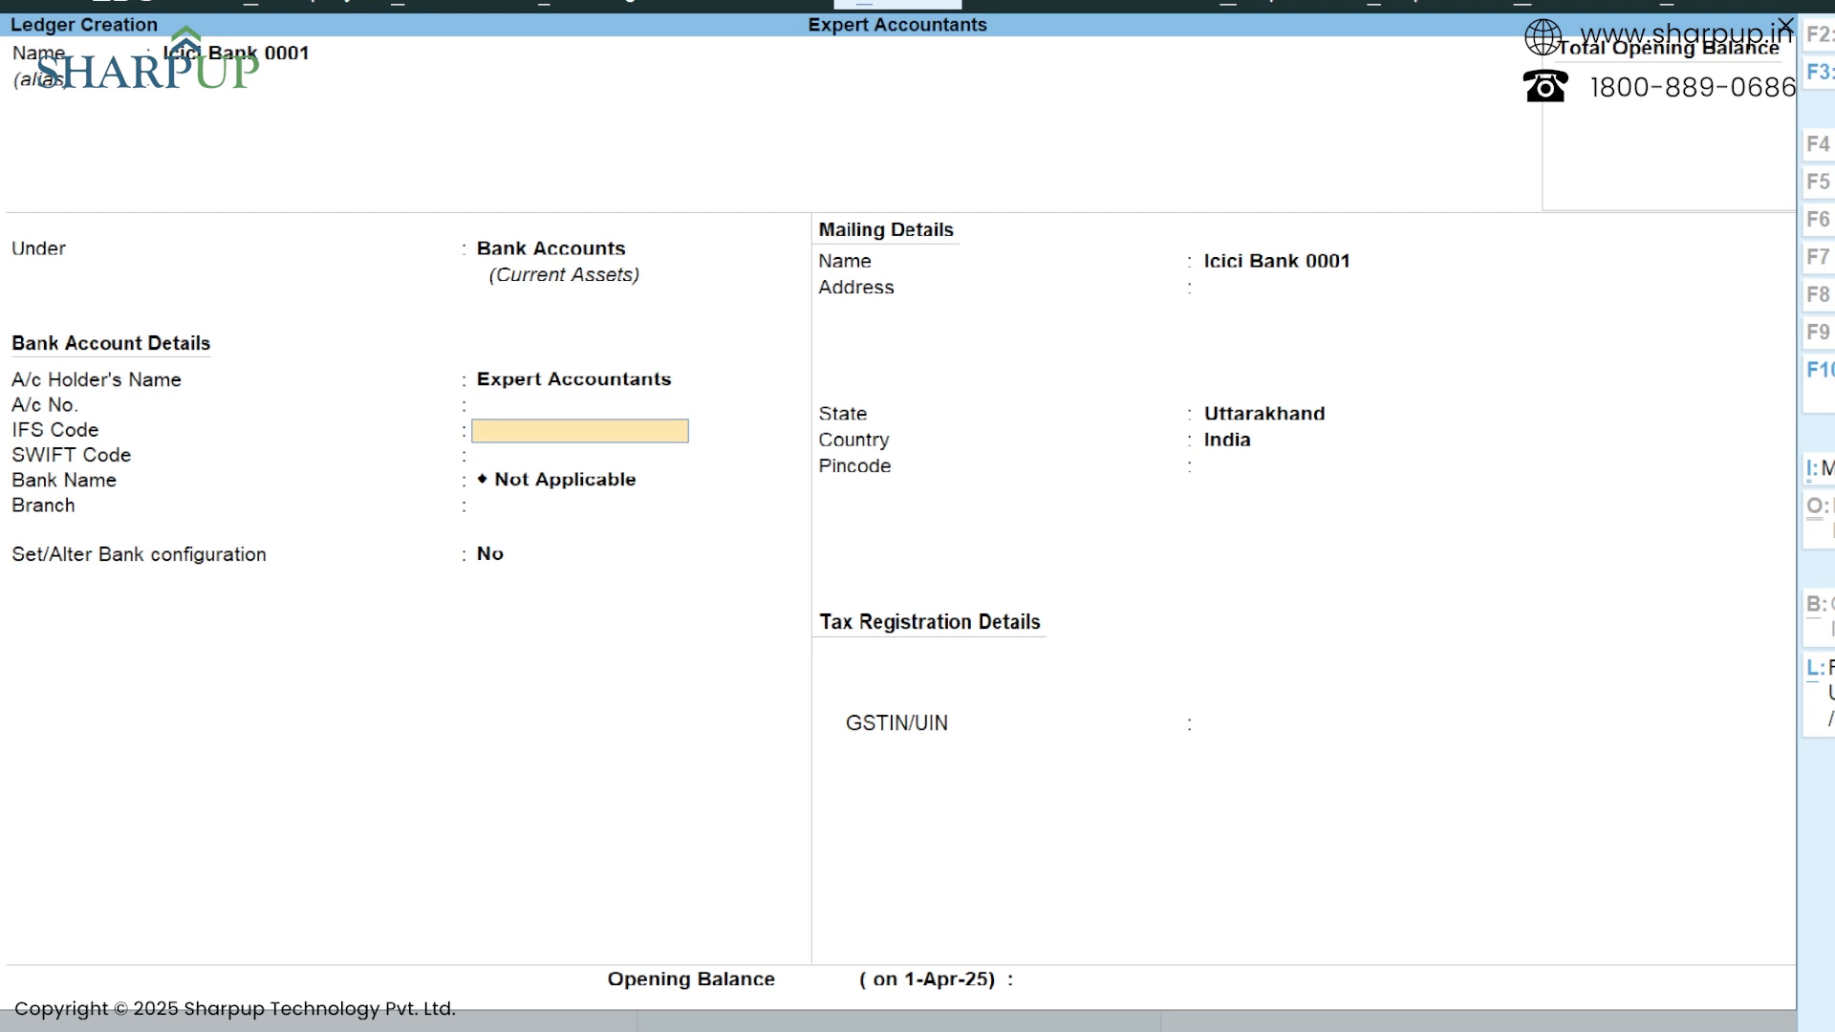
key(Return)
key(Return)
key(Return)
key(Return)
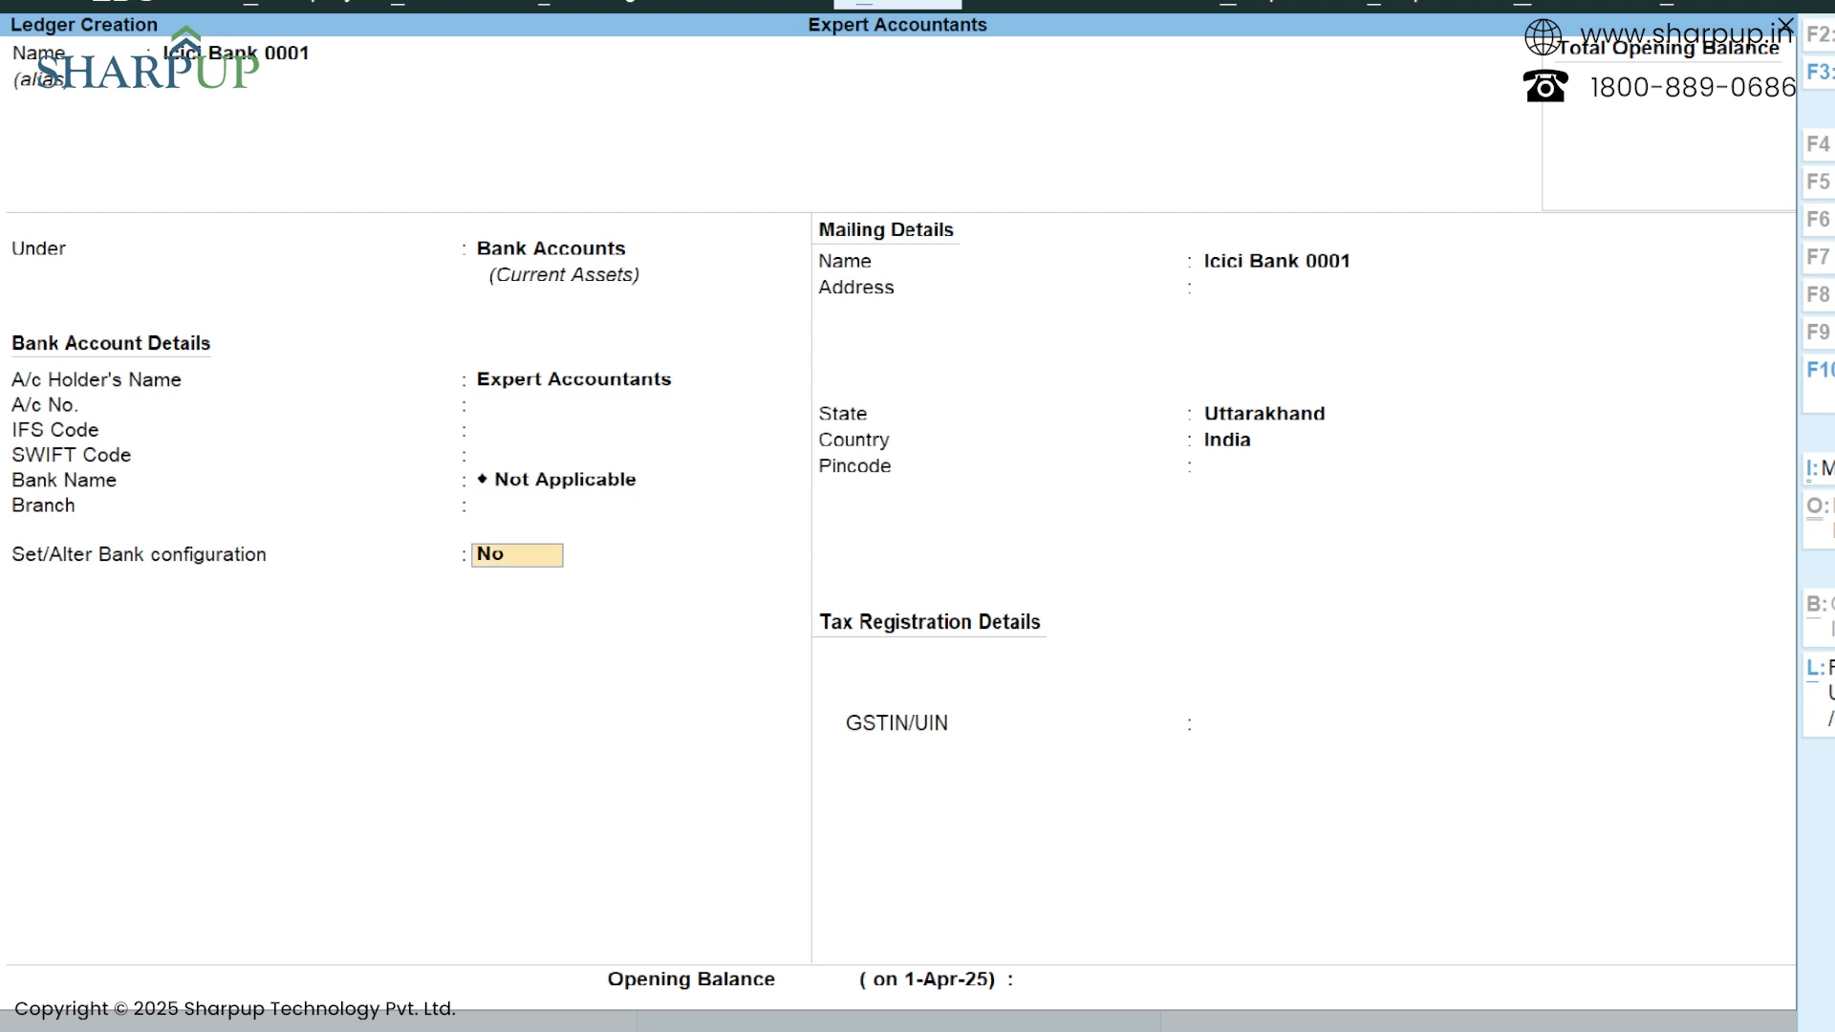
Save the bank ledger with bank configuration No, state Delhi, no pincode, no GSTIN and no opening balance.
key(Return)
key(Return)
key(Return)
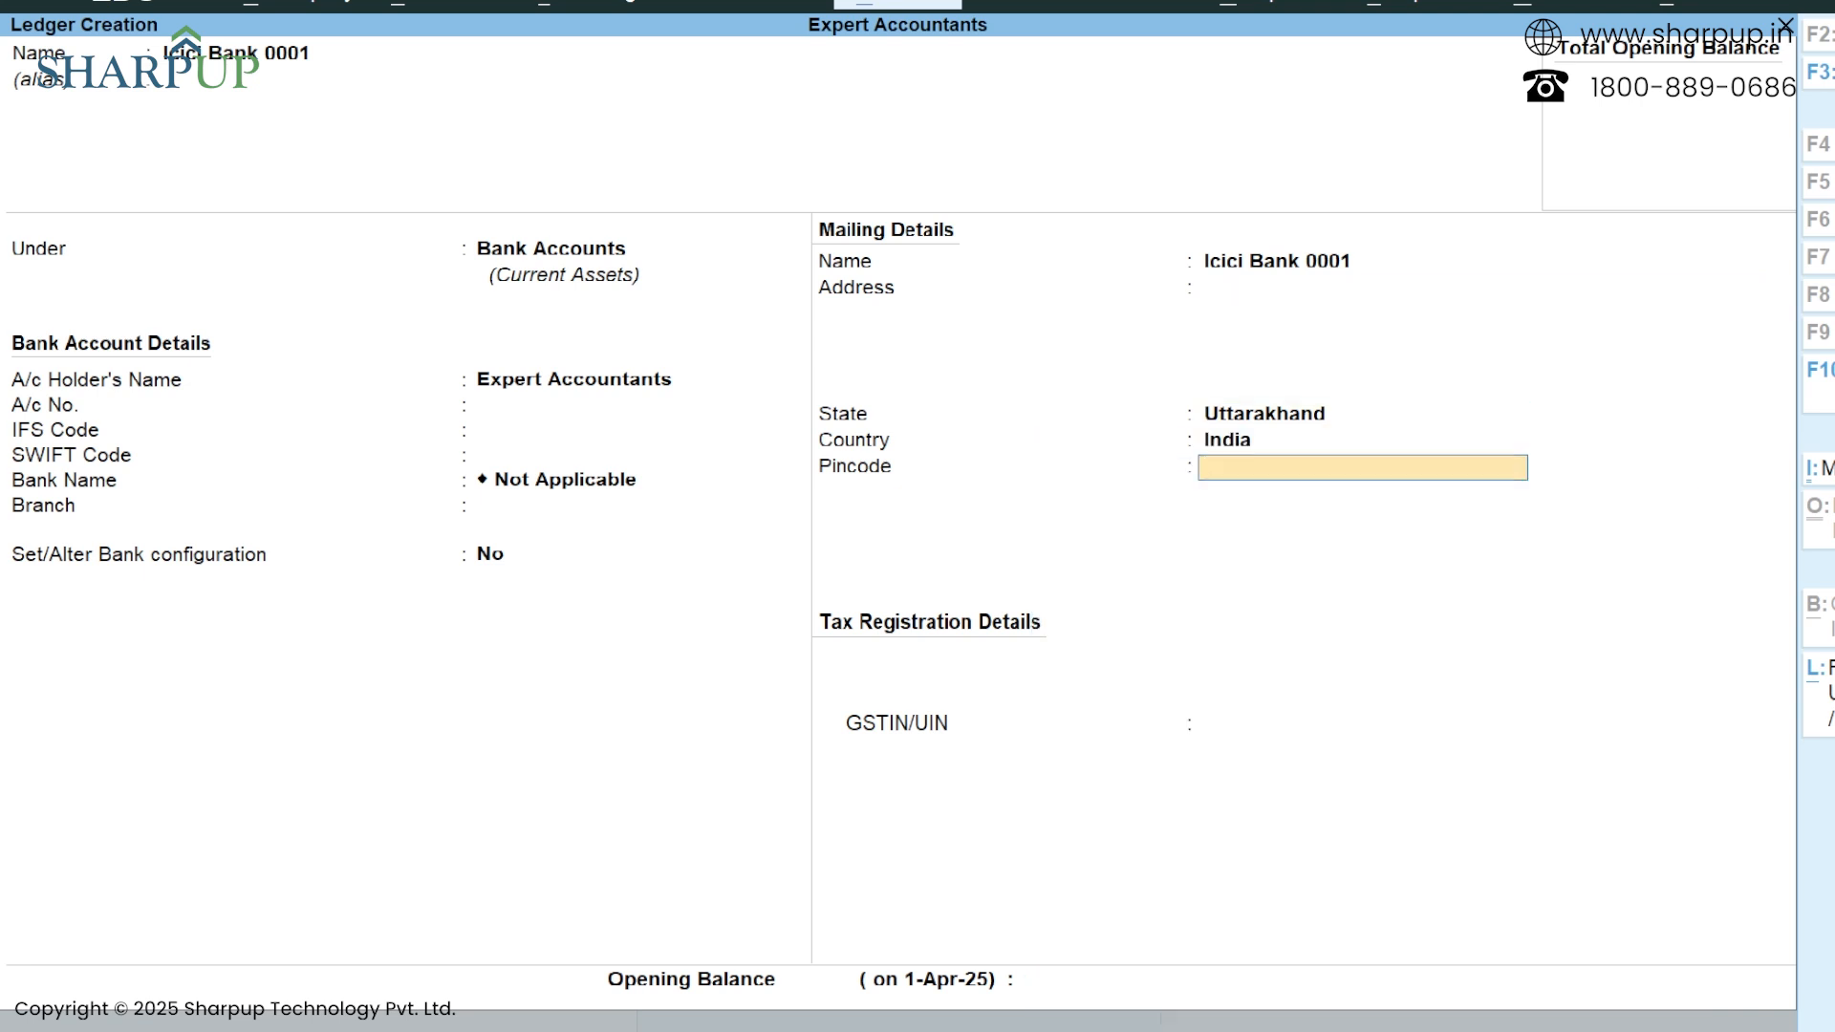
key(BackSpace)
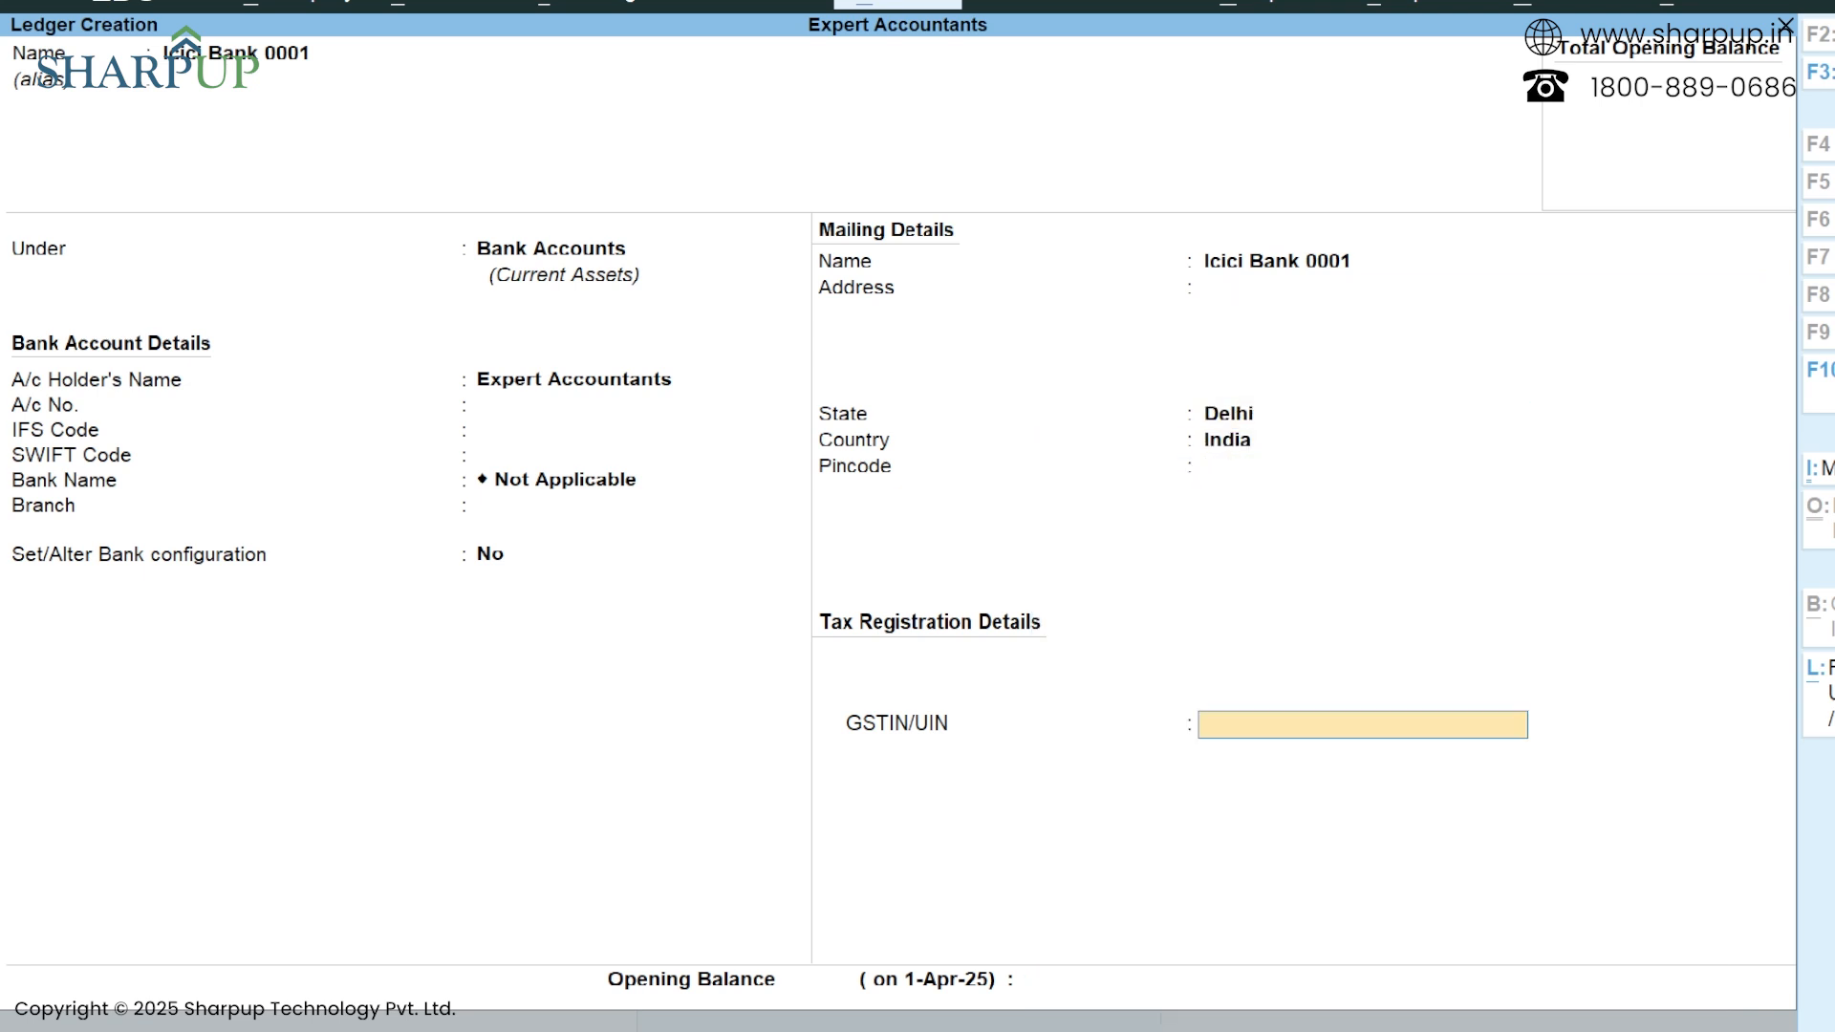
key(Return)
key(Return)
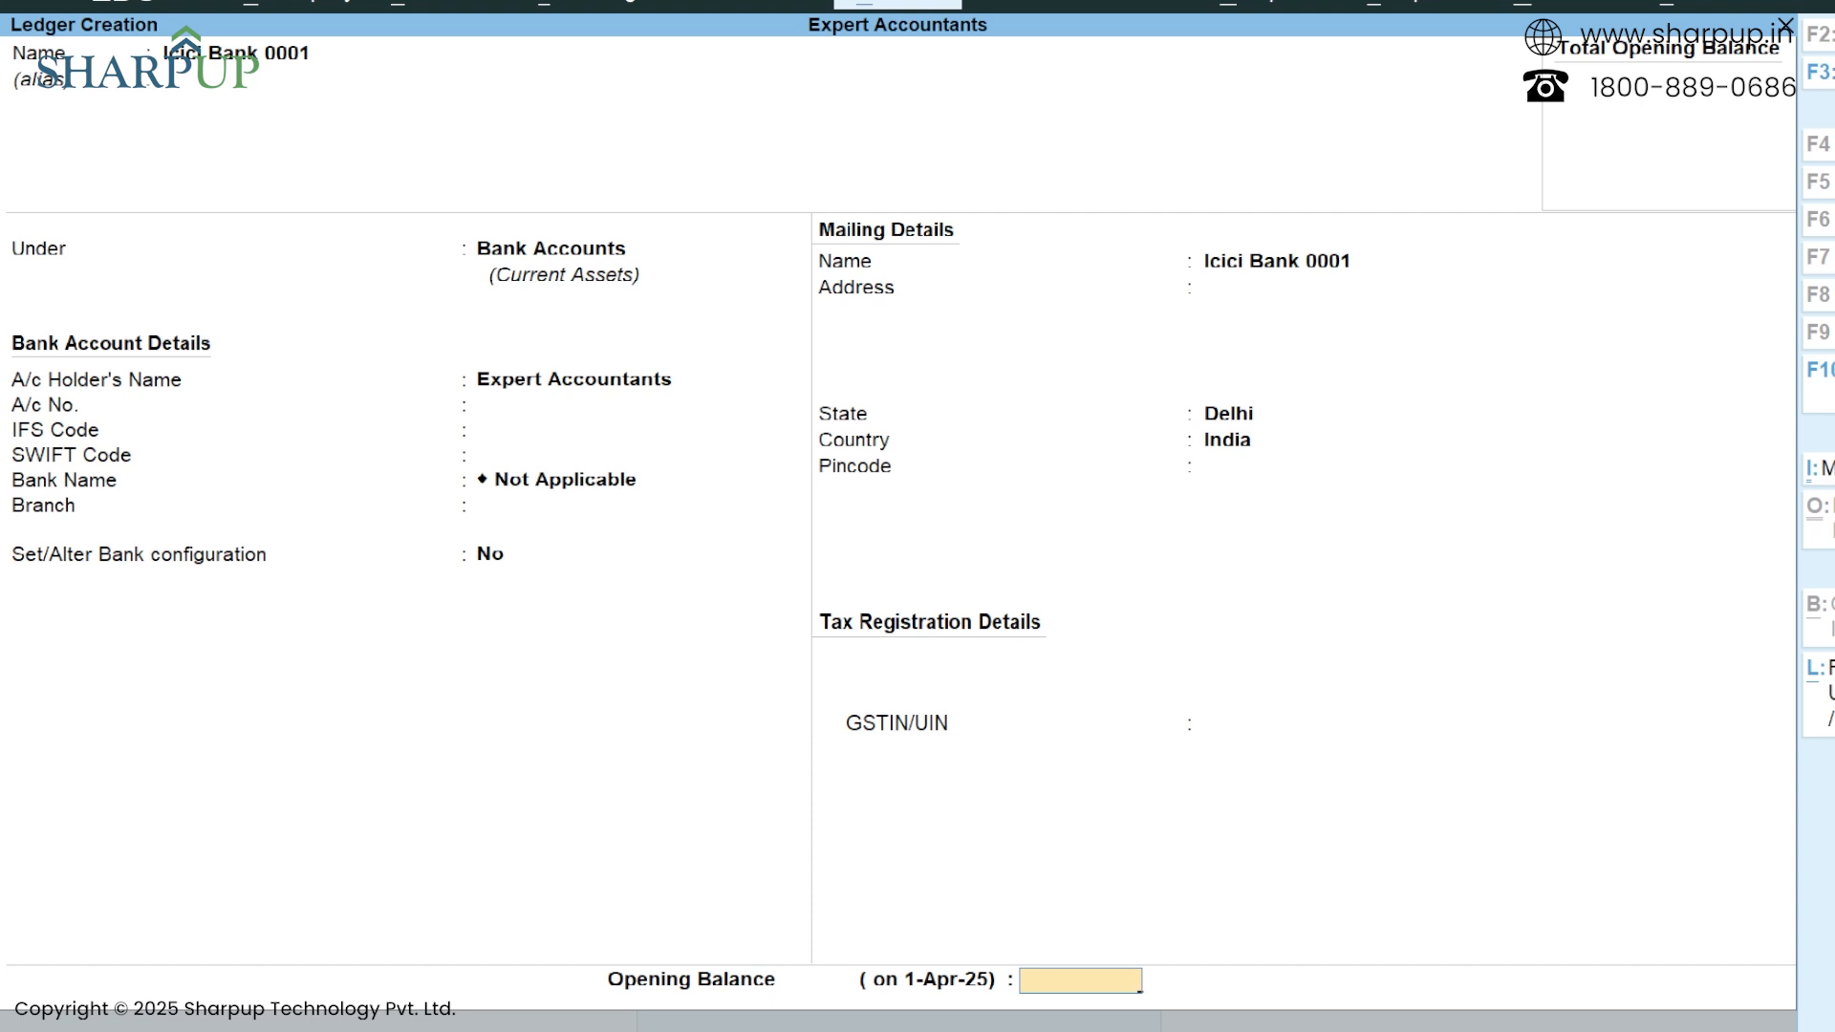
key(Return)
key(Return)
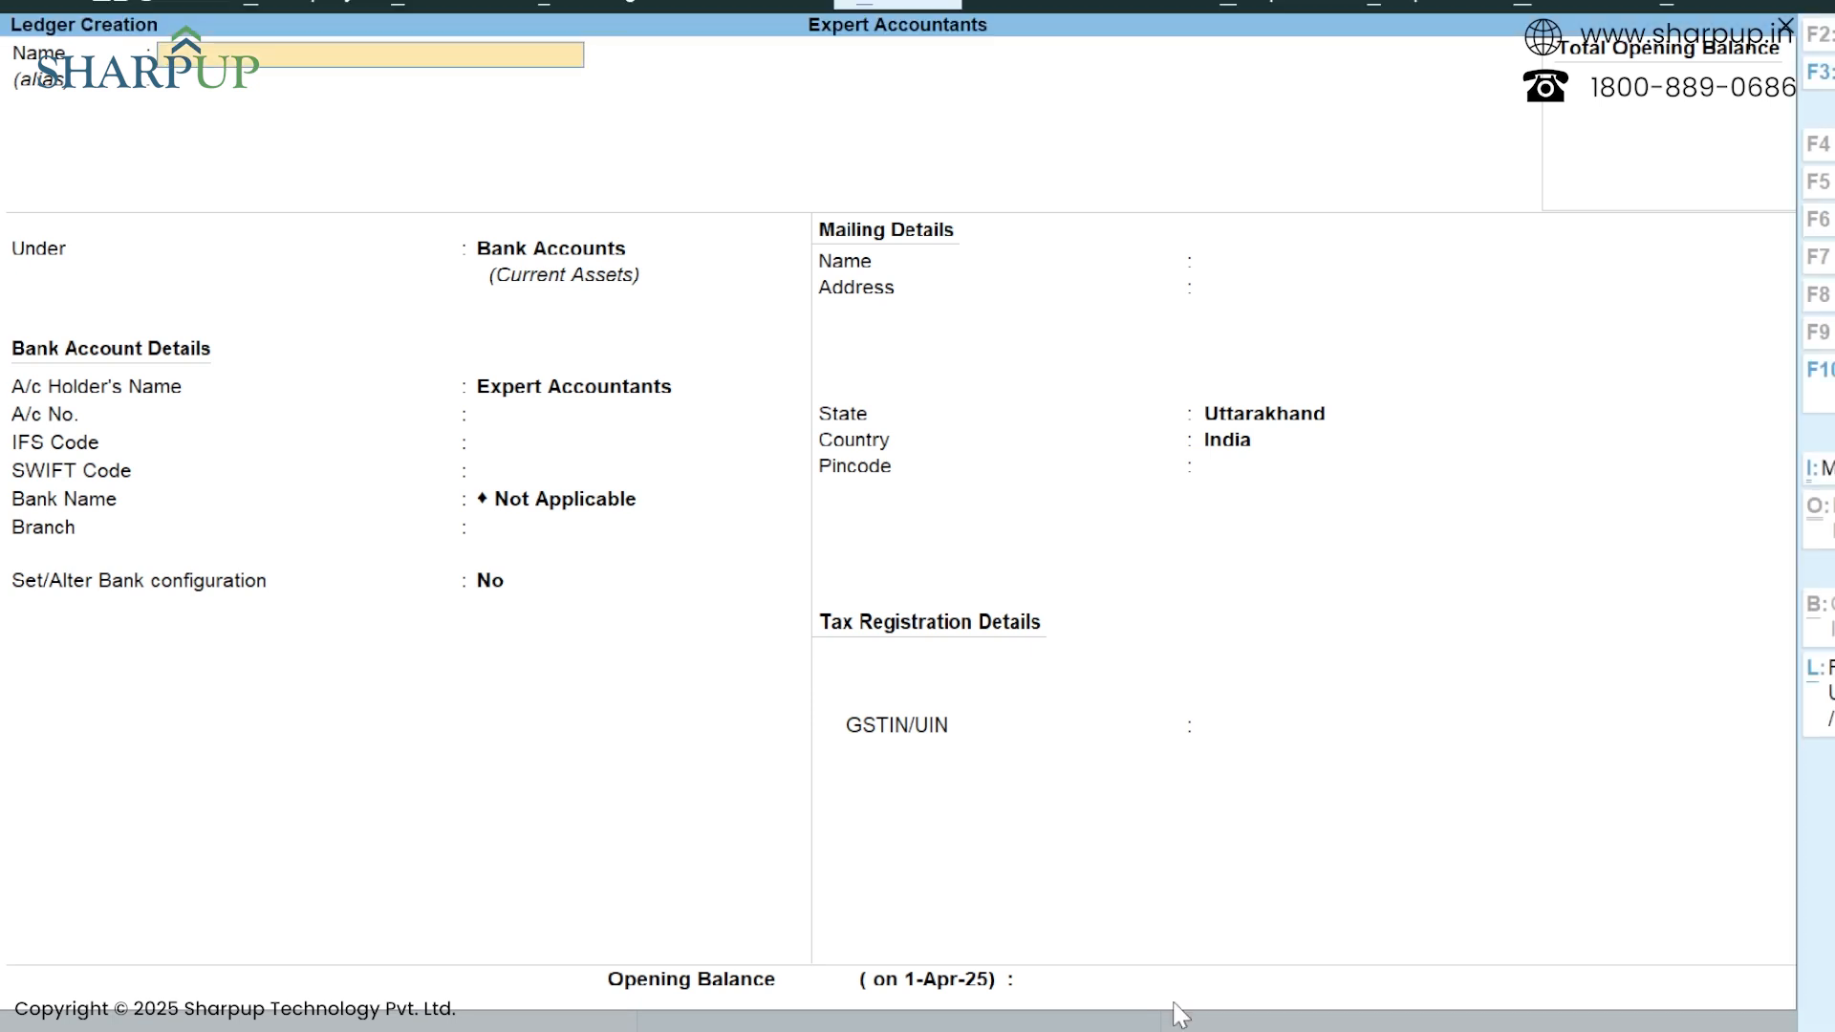
Start a ledger named Local Purchases under Purchase Accounts, with its type of ledger Not Applicable.
text(ocal Purchases)
key(Return)
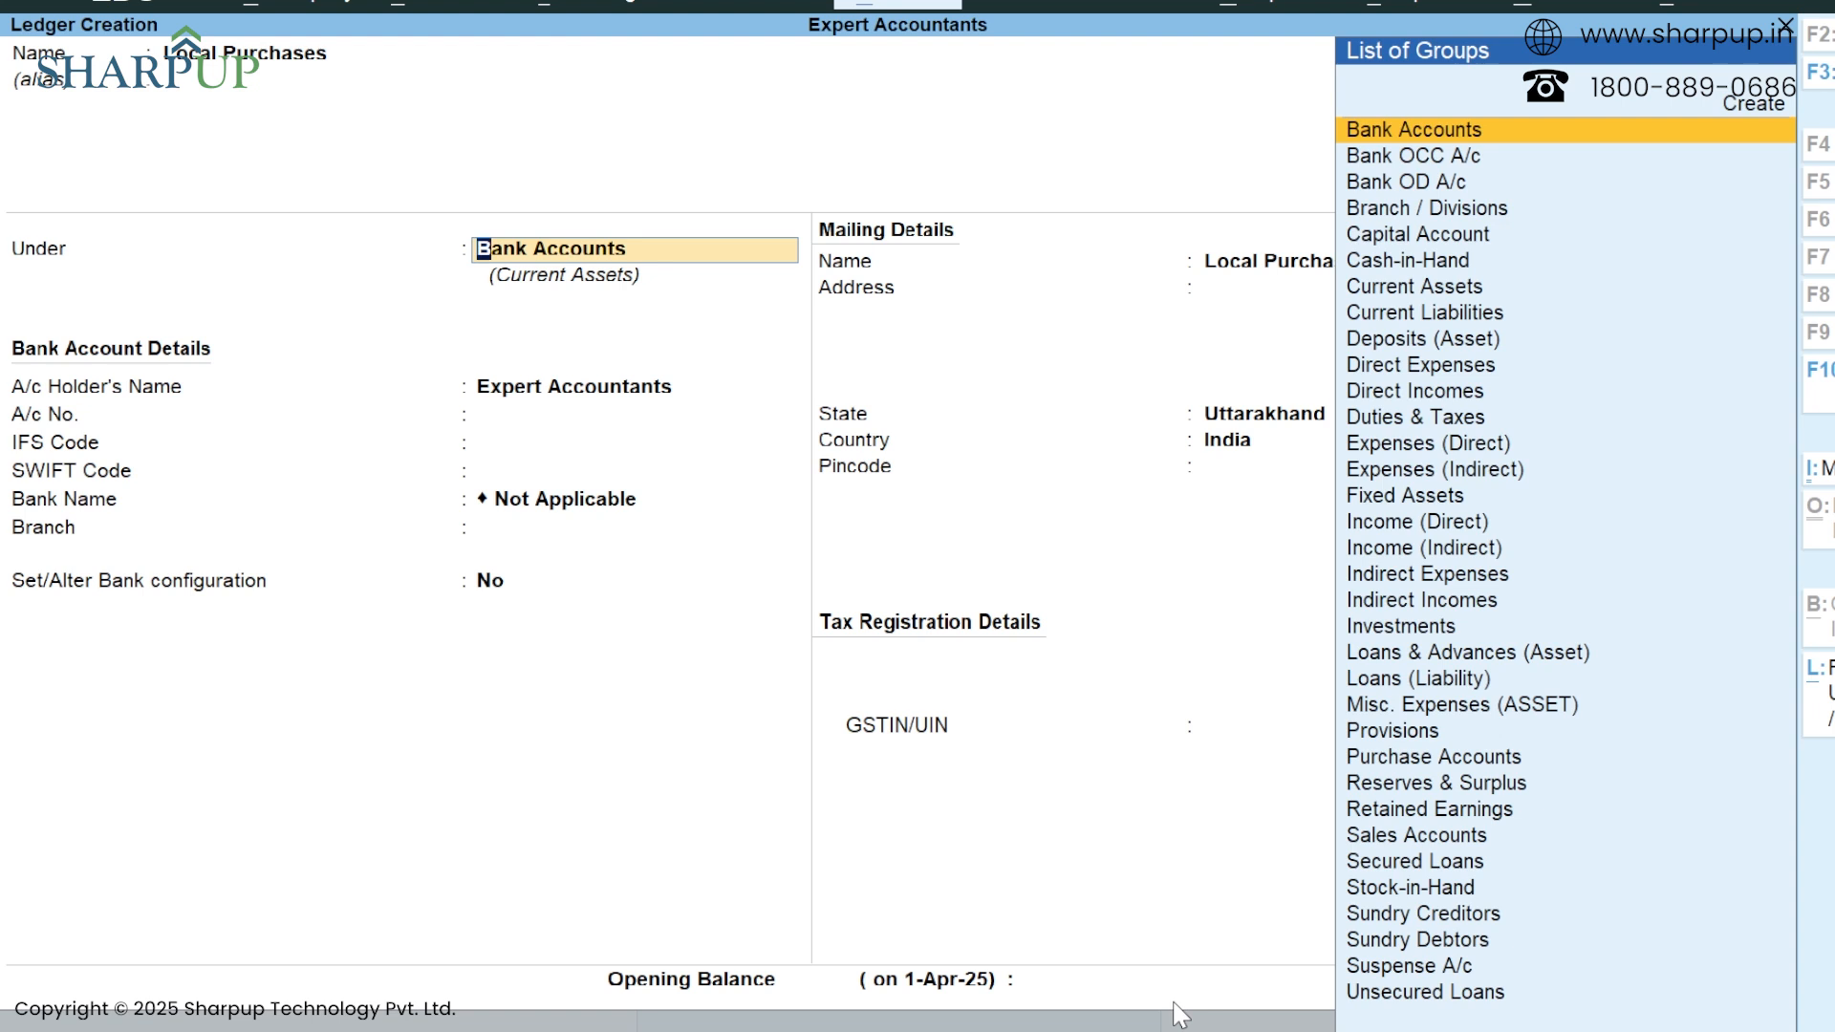
text(P)
key(Down)
key(Return)
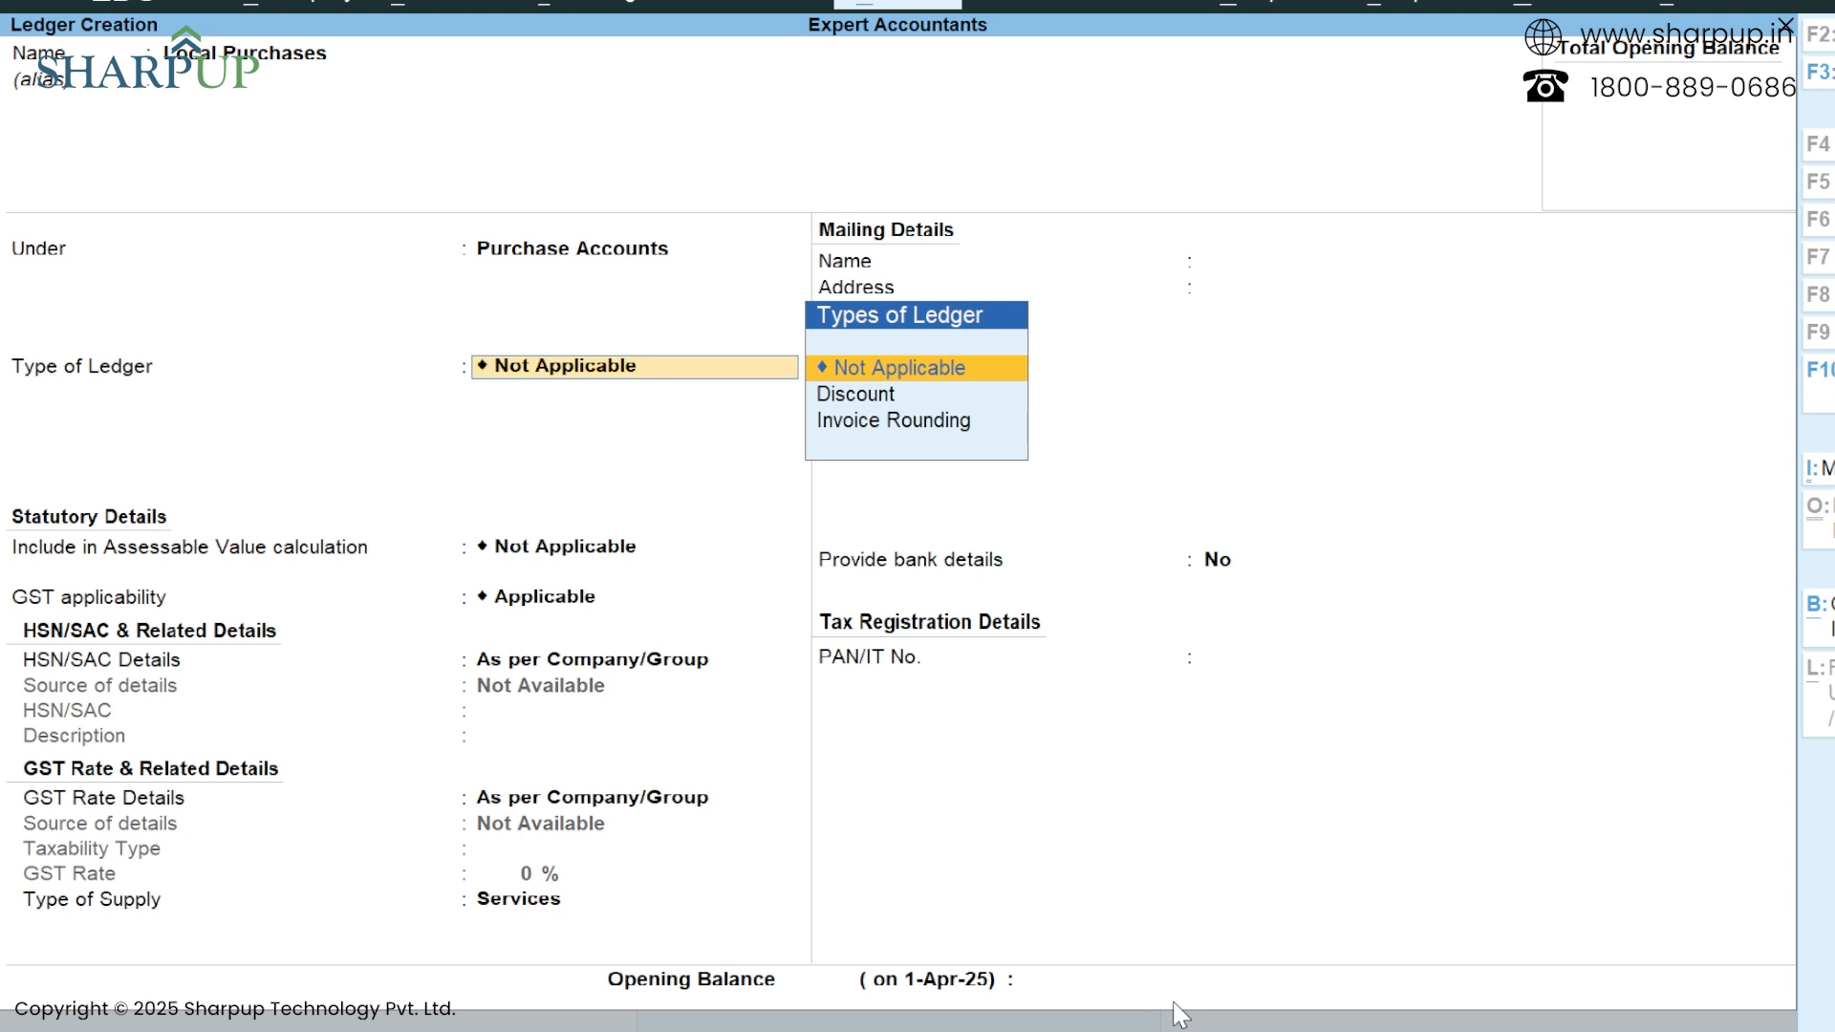
key(Return)
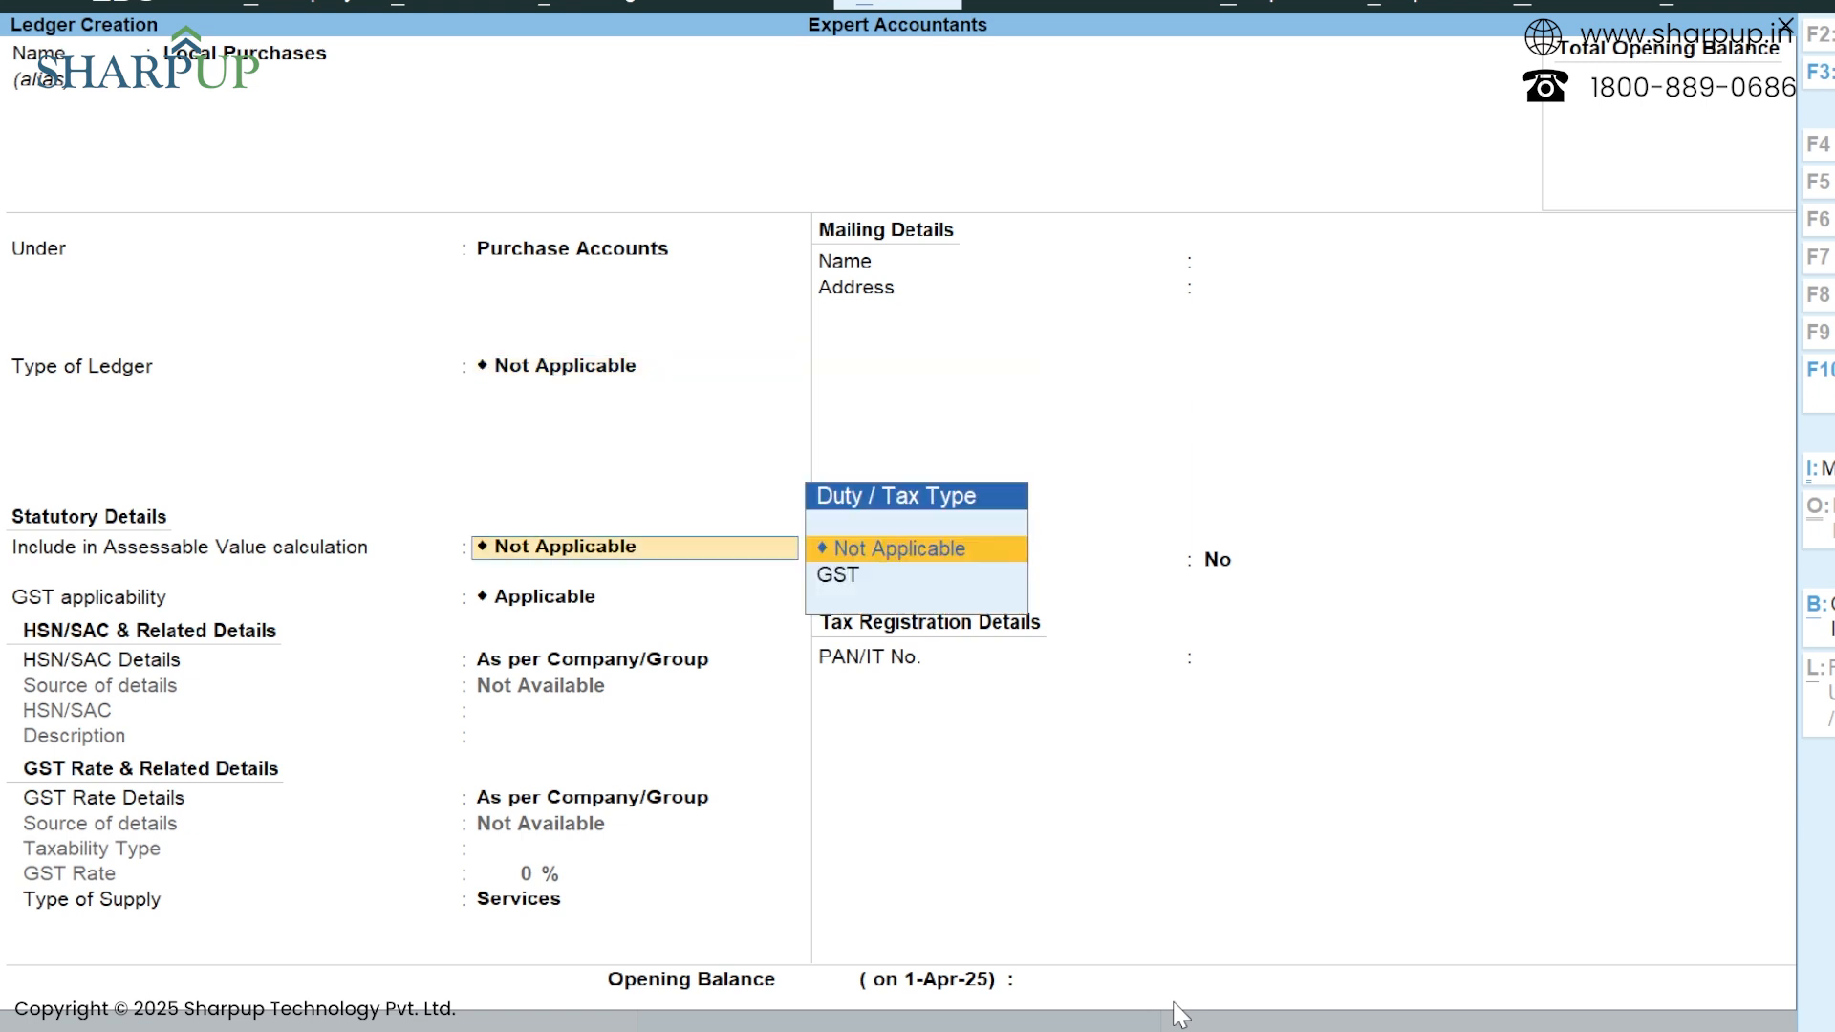
Include Local Purchases in the GST assessable value for Goods, calculated Based on Value, and save it without bank details, PAN or opening balance.
key(Down)
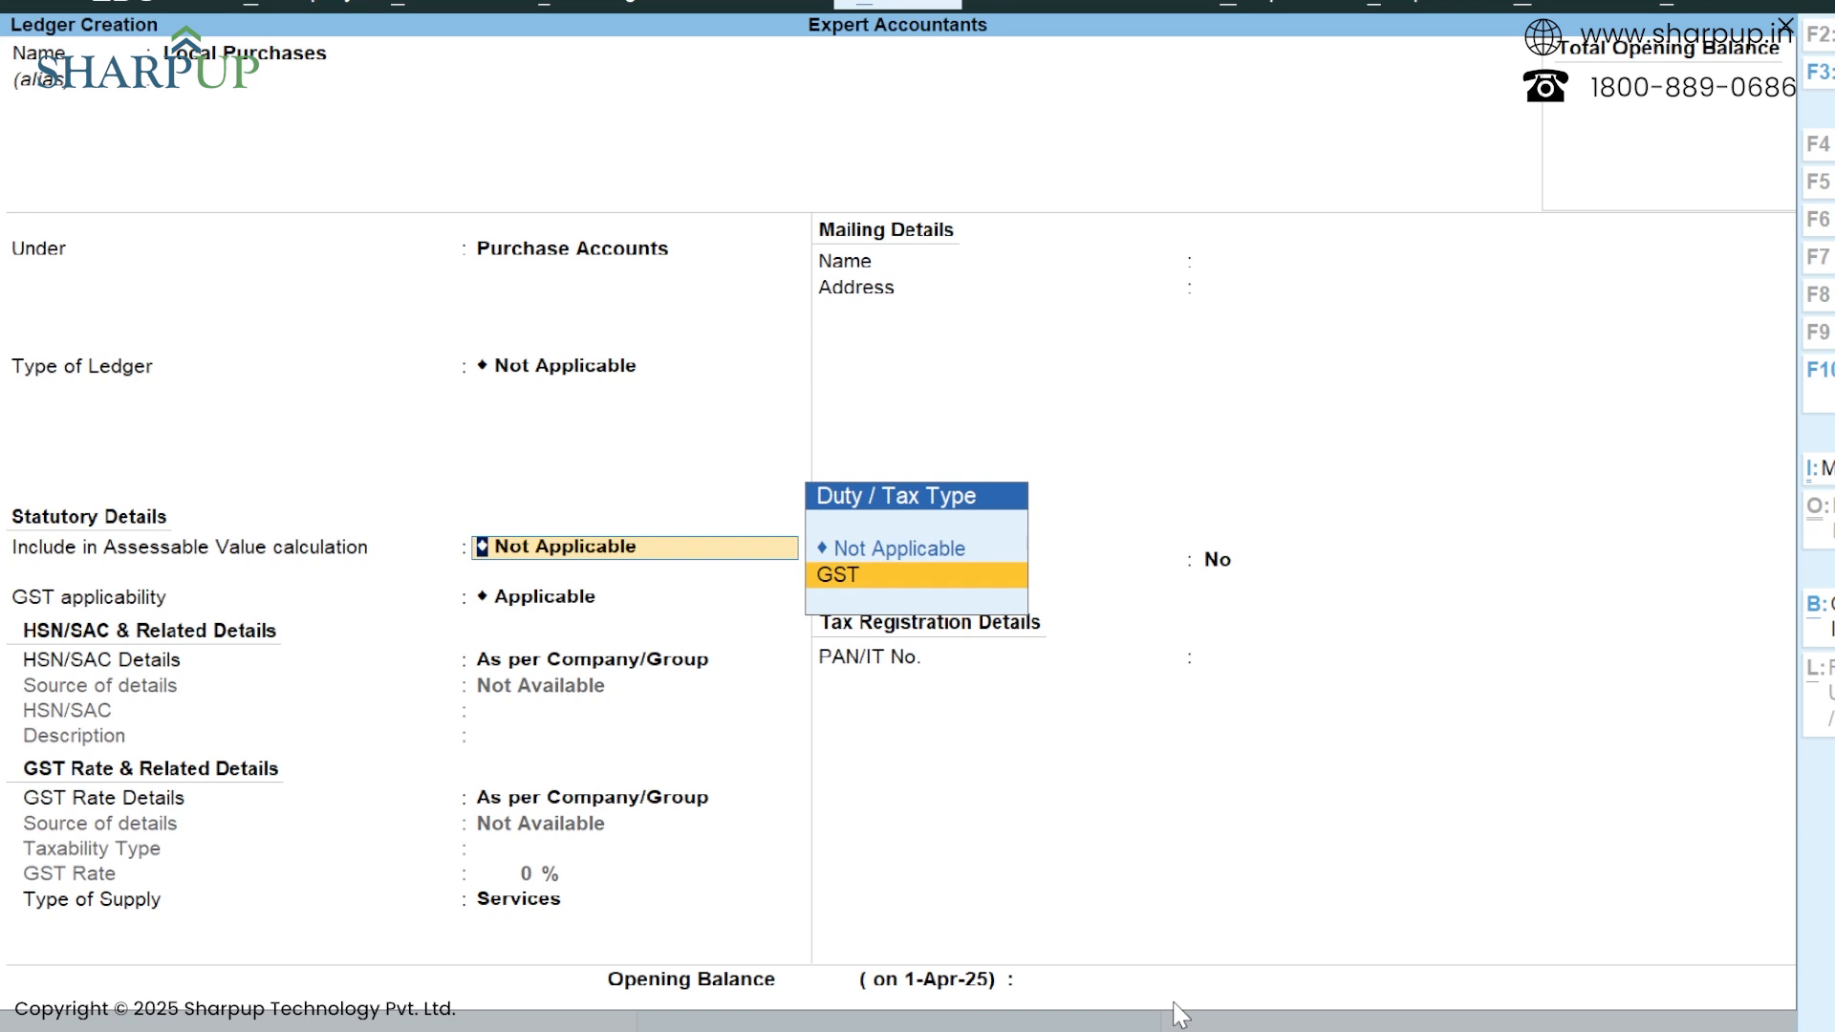
key(Return)
key(Return)
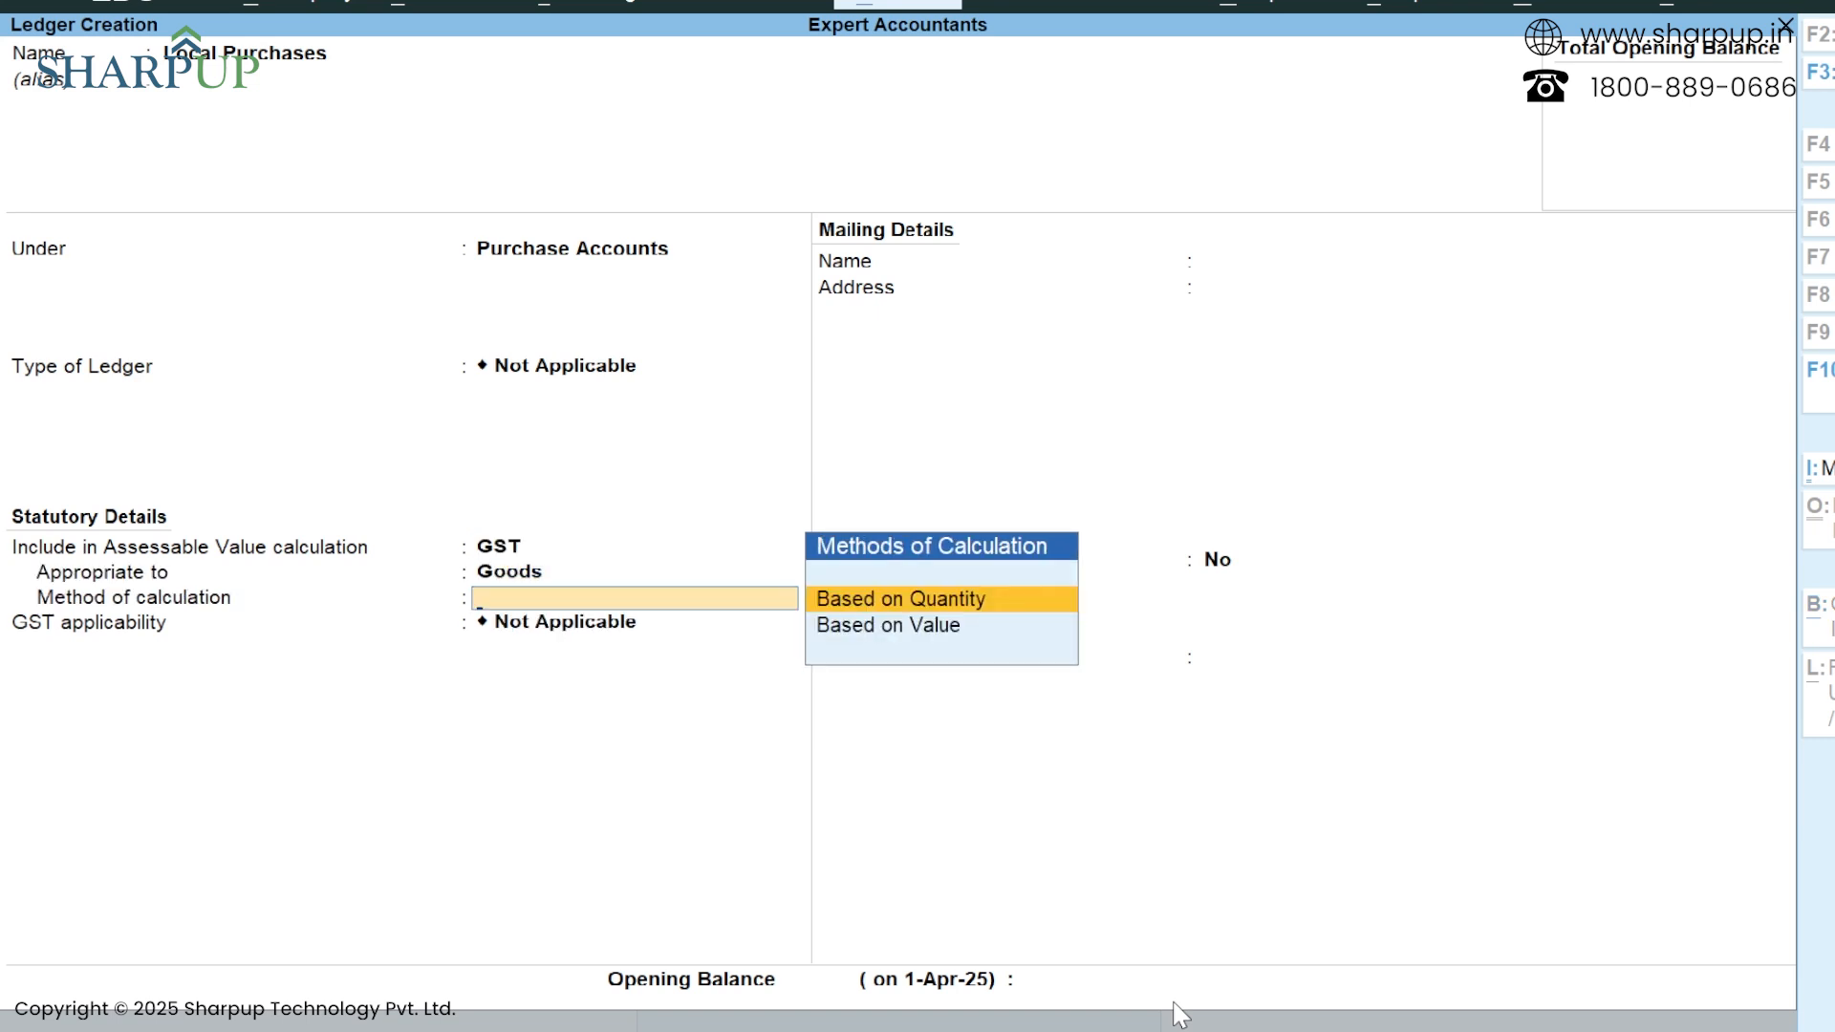
key(Down)
key(Return)
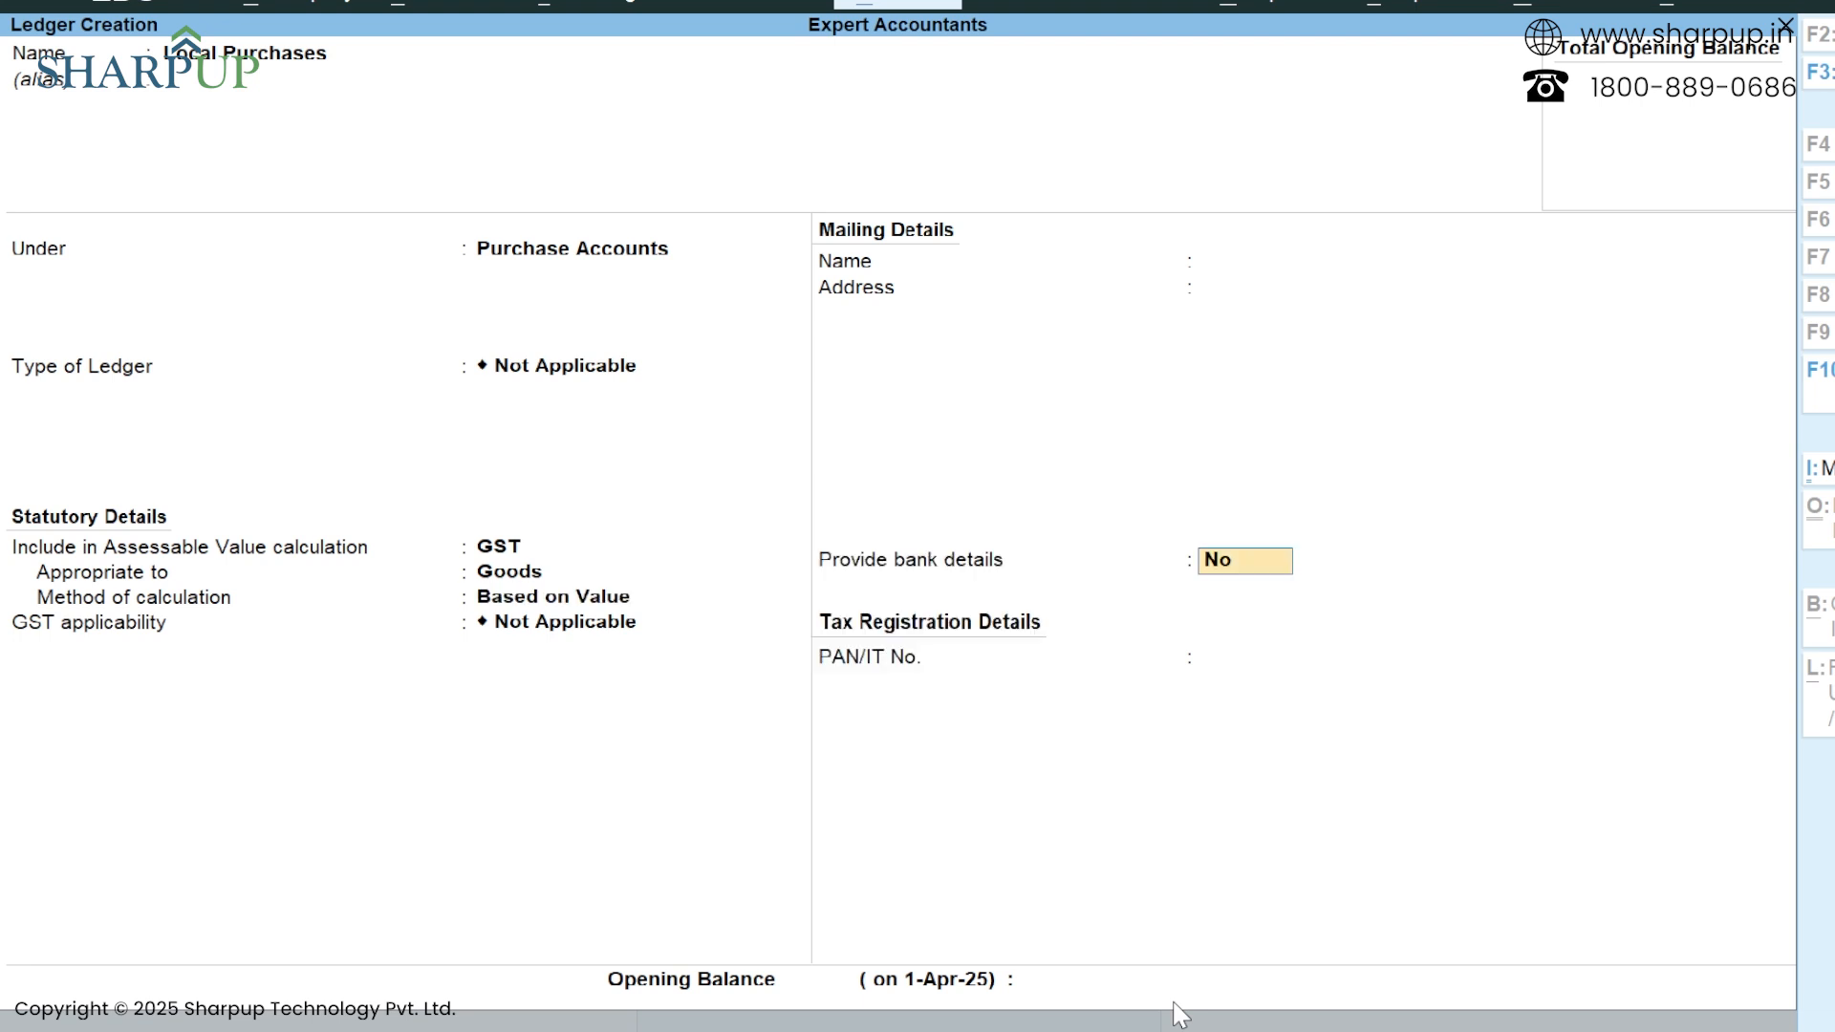
key(Return)
key(Return)
key(Return)
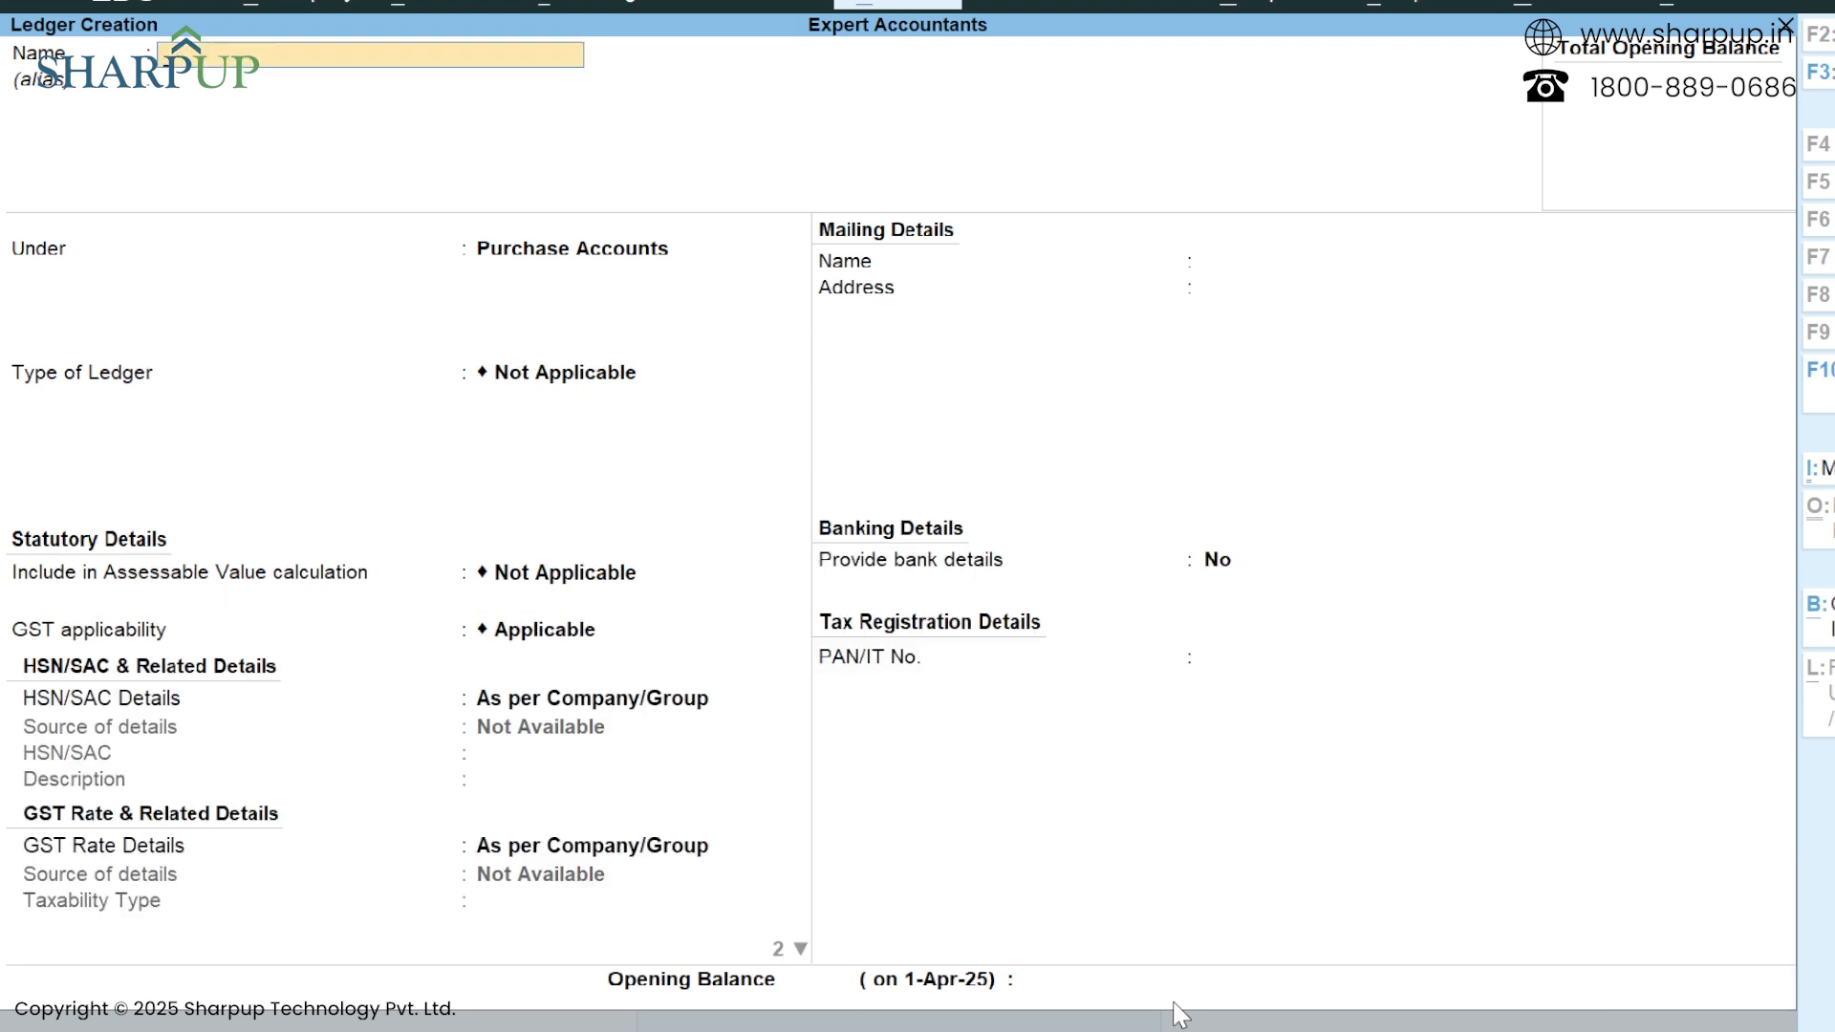
Start a ledger named Interstate Purchases' under Purchase Accounts, with assessable value Not Applicable, GST applicability Applicable and HSN/SAC details As per Company/Group.
text(Interstate Purchases')
key(Return)
key(Return)
key(Return)
key(Return)
key(Return)
key(Return)
key(Return)
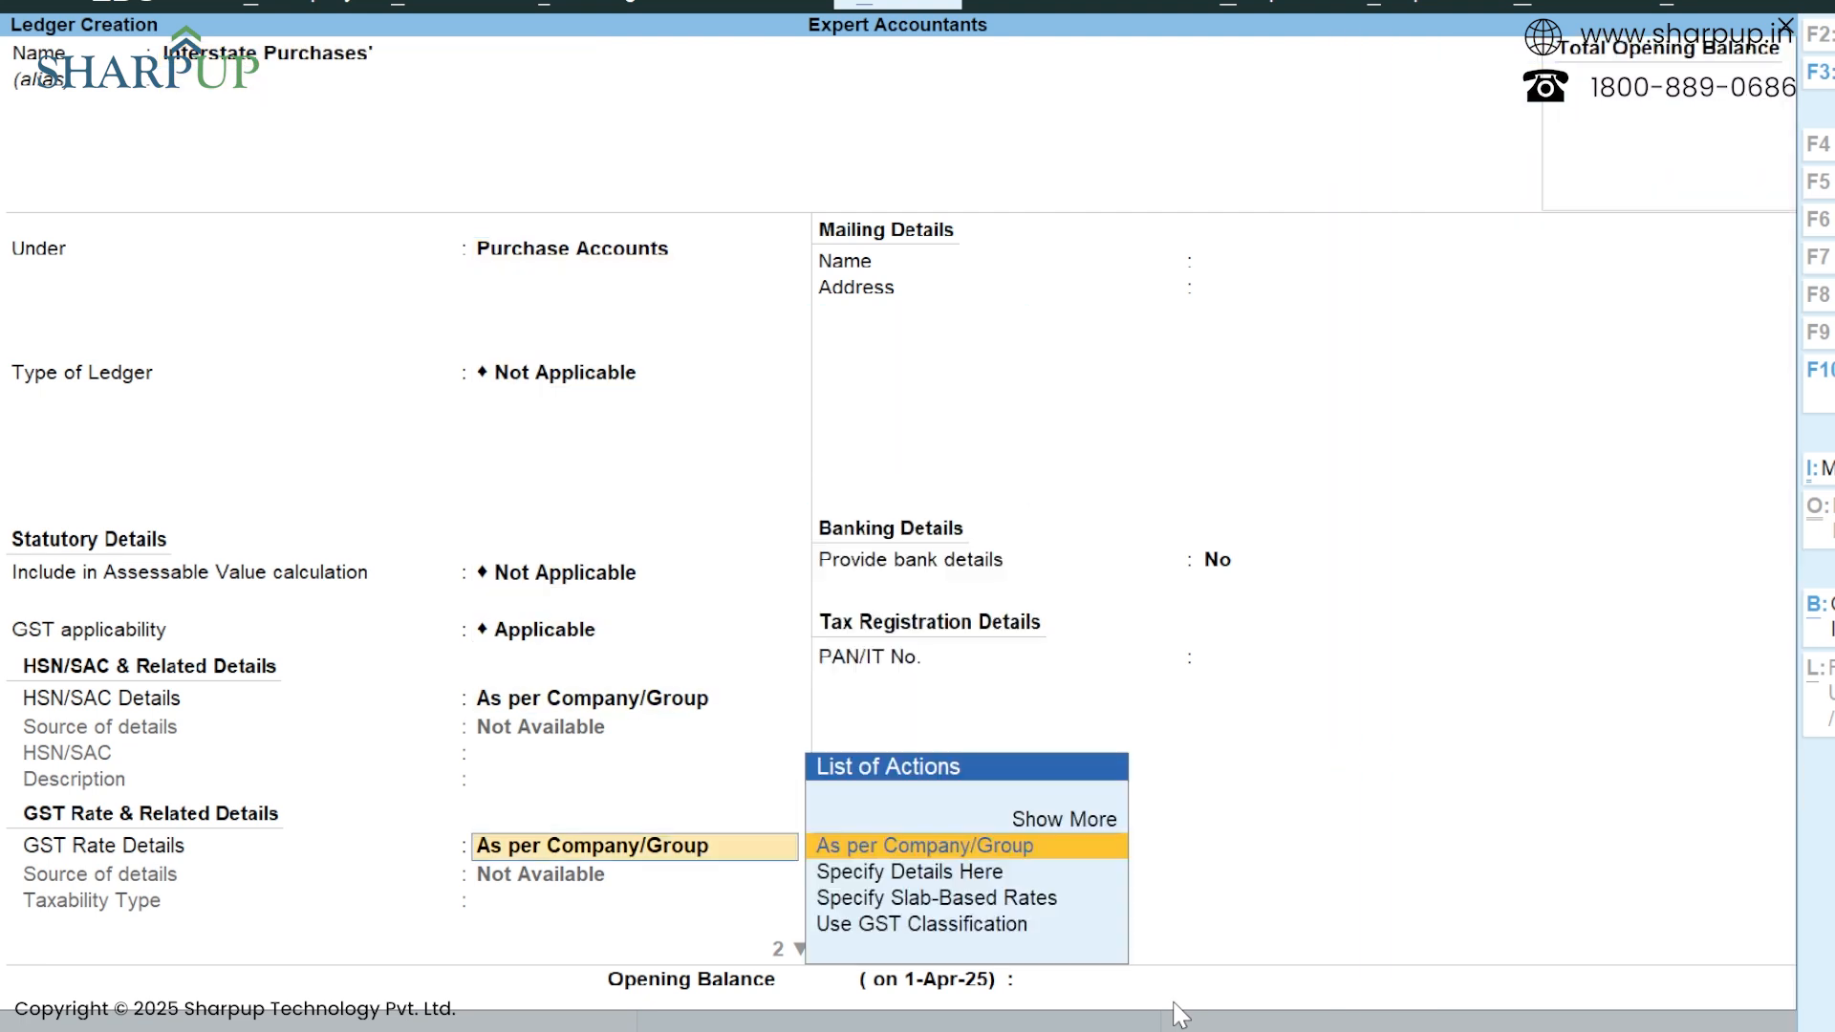
Save the interstate purchases ledger with GST rate details As per Company/Group, bank details No, and no PAN or opening balance.
key(Return)
key(Return)
key(Return)
key(Return)
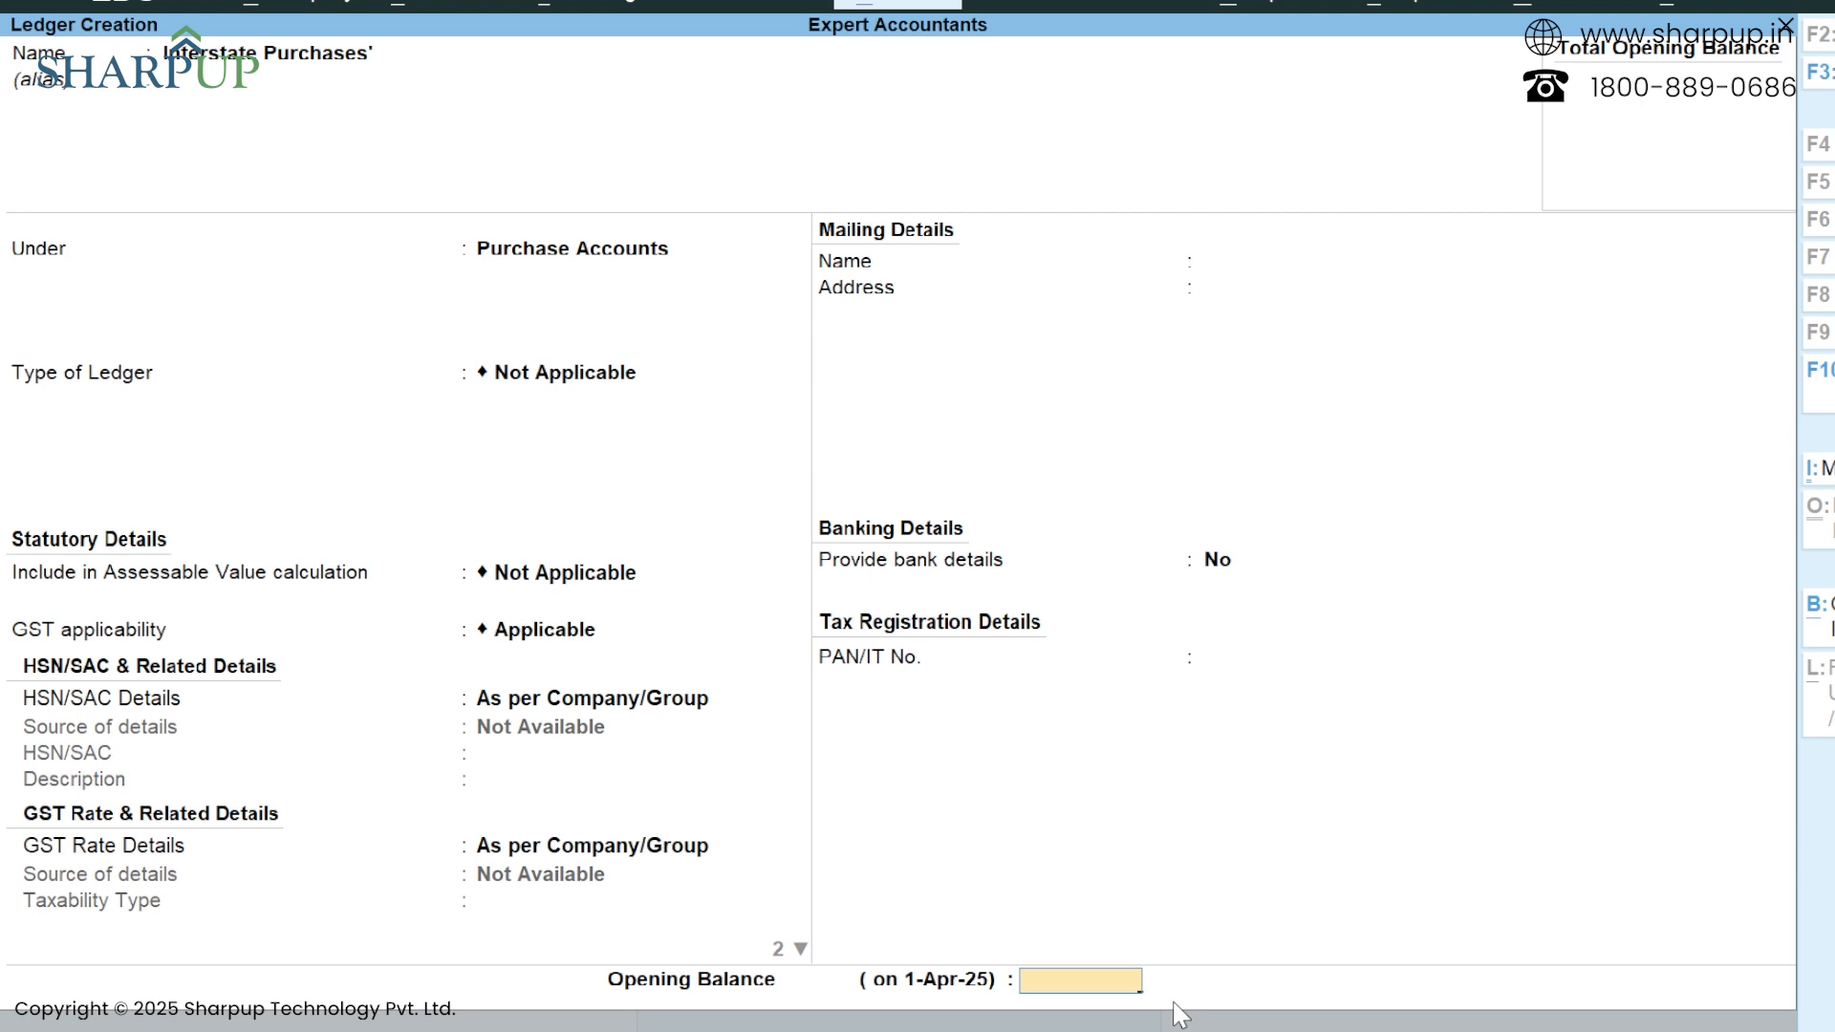
key(Return)
key(Return)
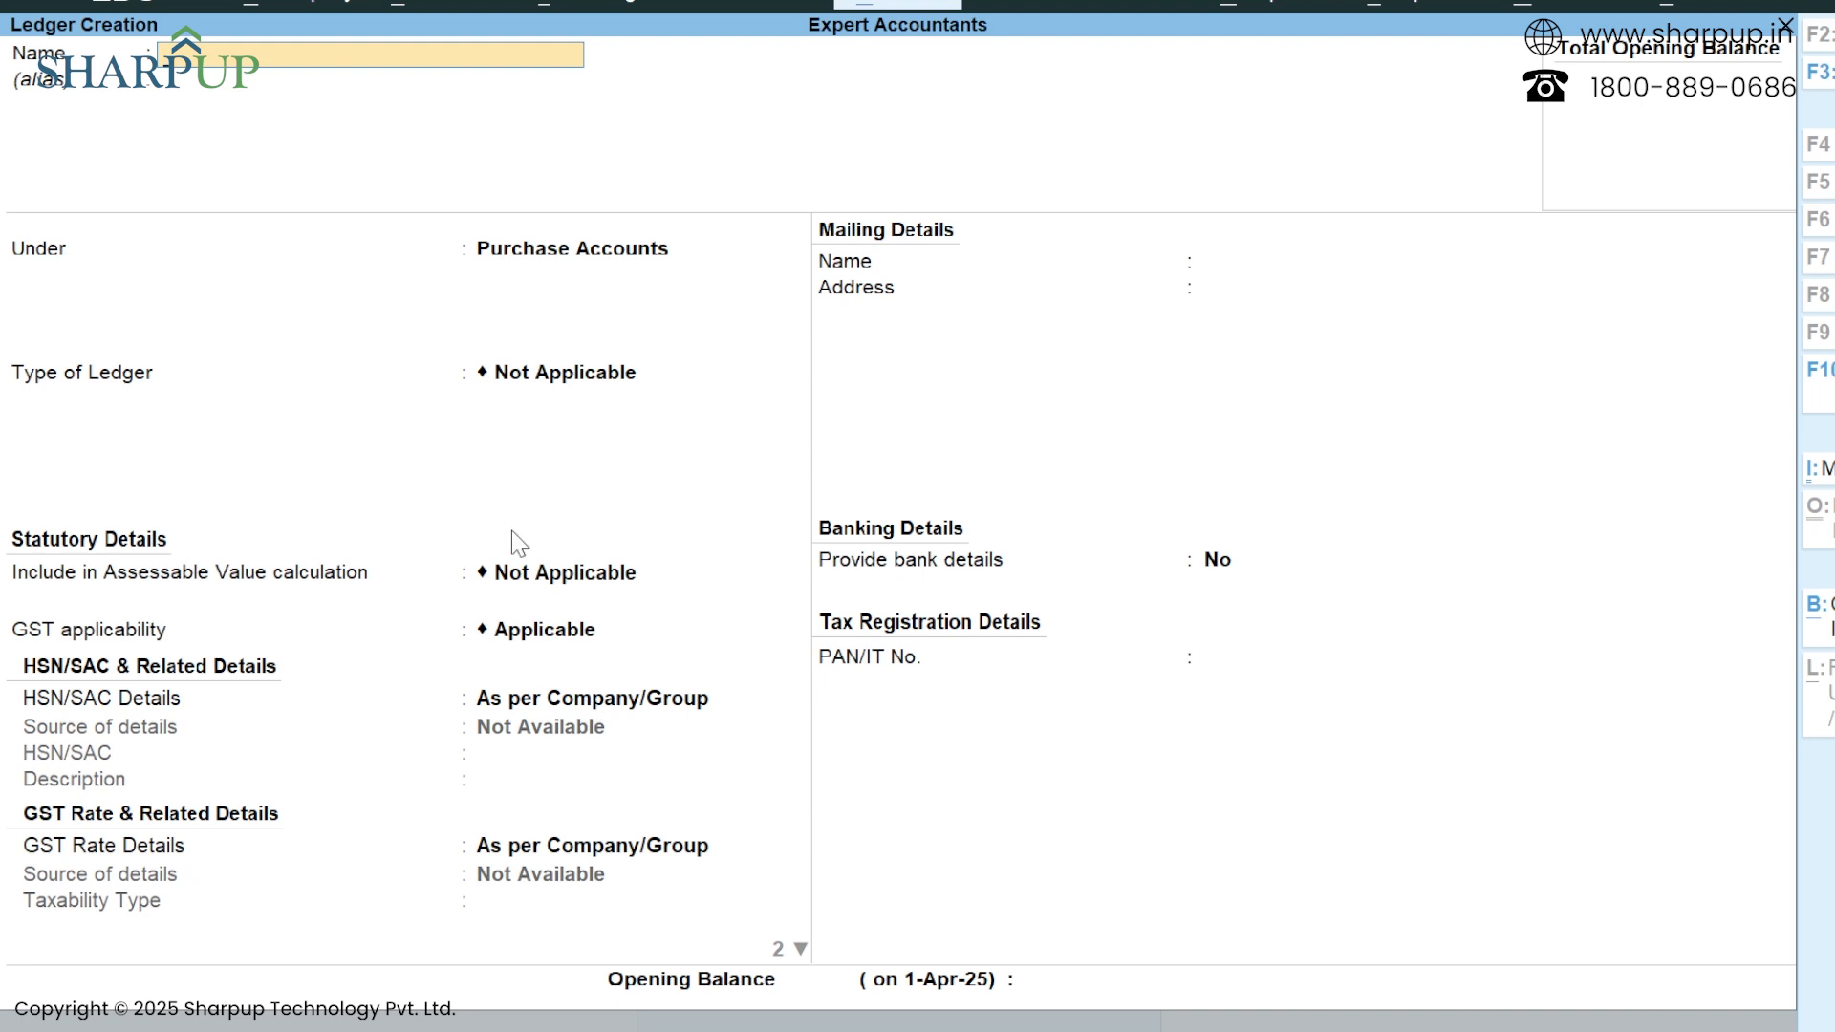
Leave ledger creation for the Gateway of Tally and open the Go To search.
key(Escape)
key(Escape)
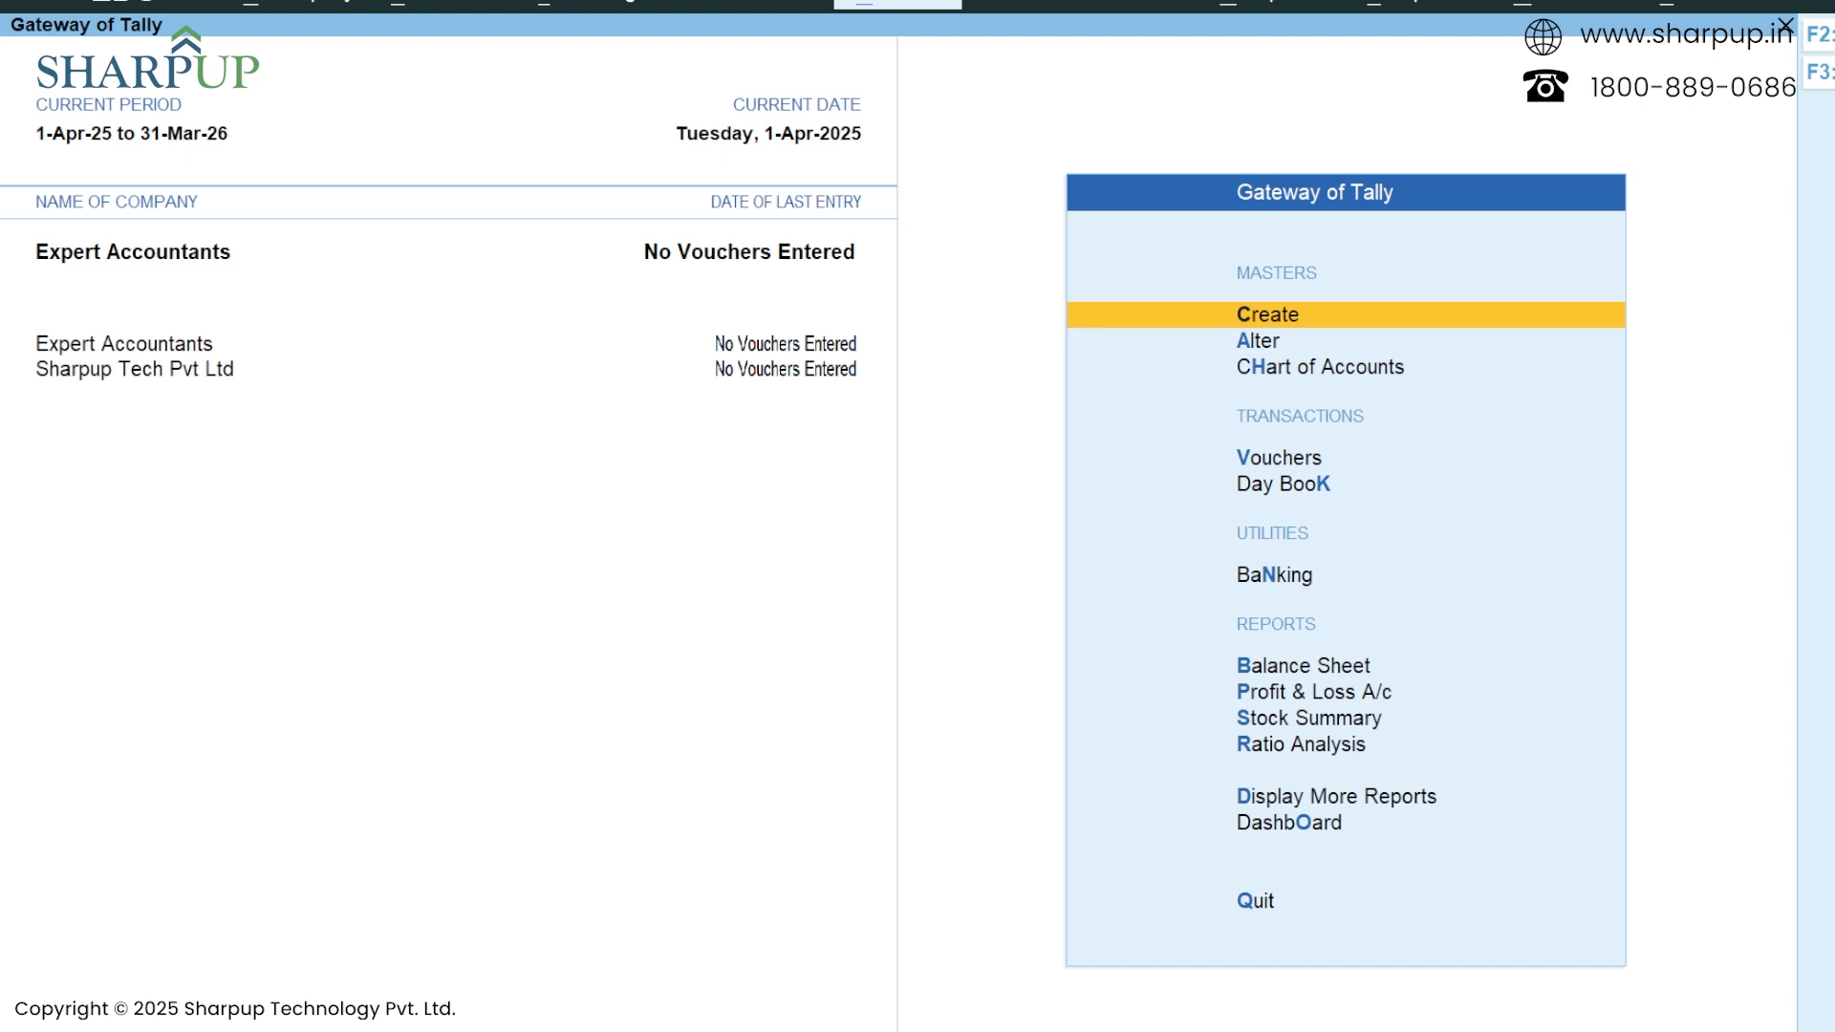
key(alt+g)
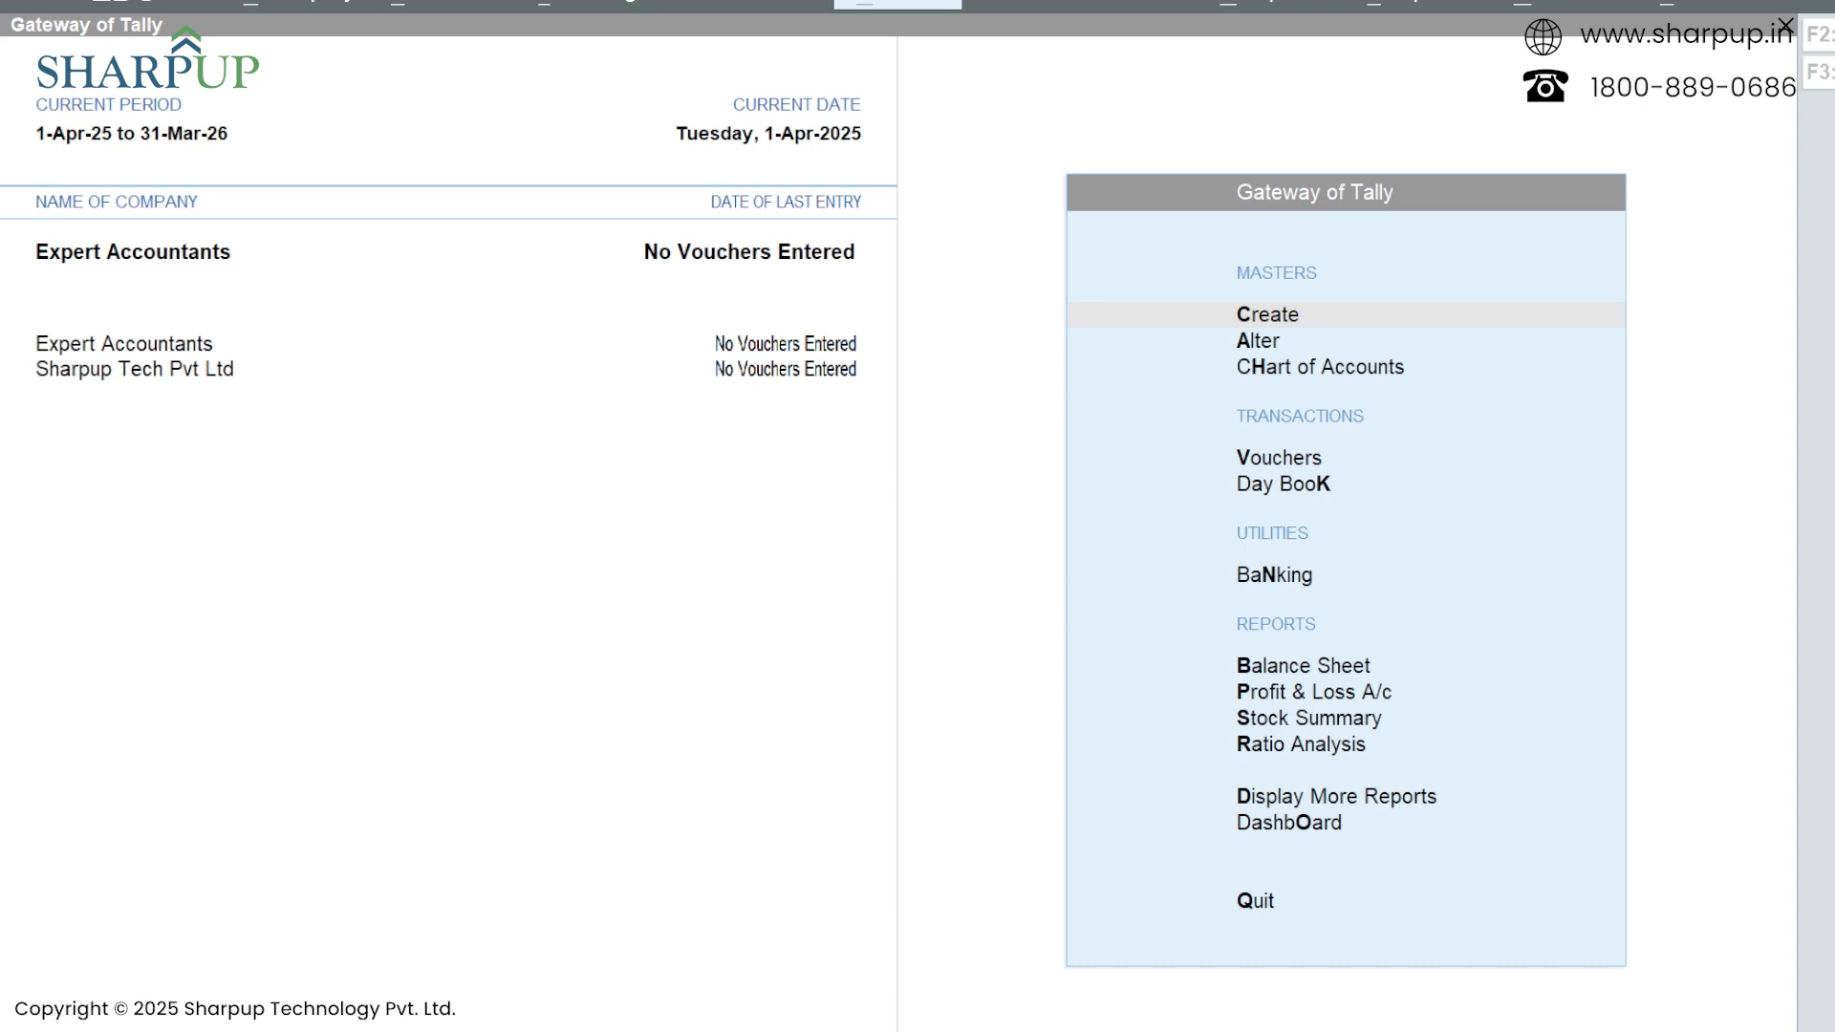